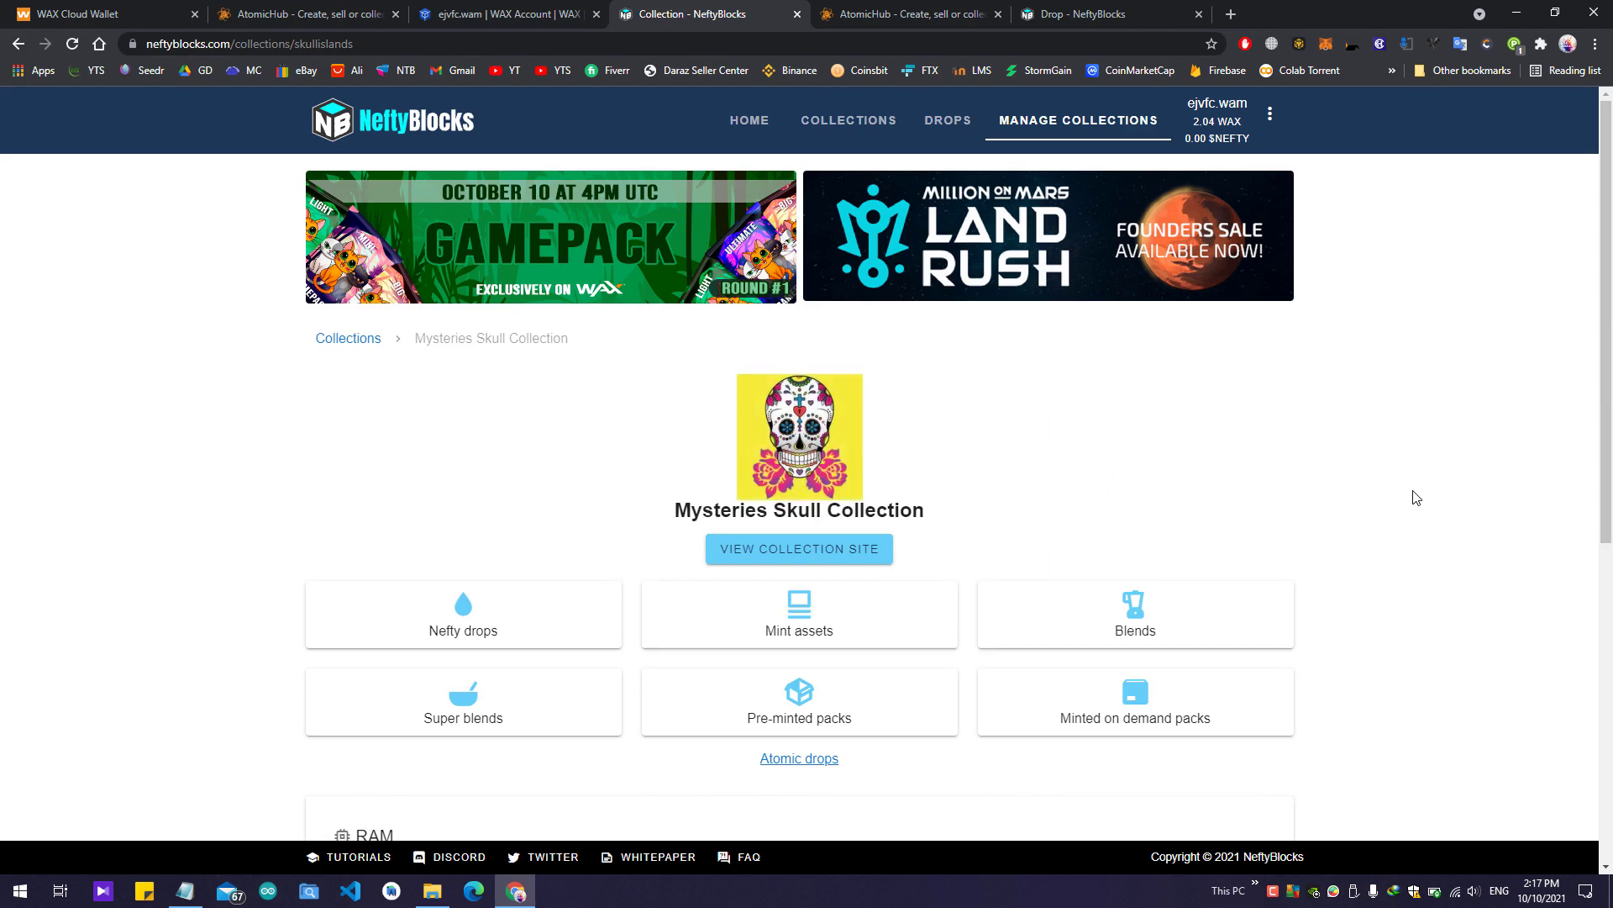
Step: Try to create a new atomic drop for the Mysteries Skull Collection
scroll(1138, 399, down, 1)
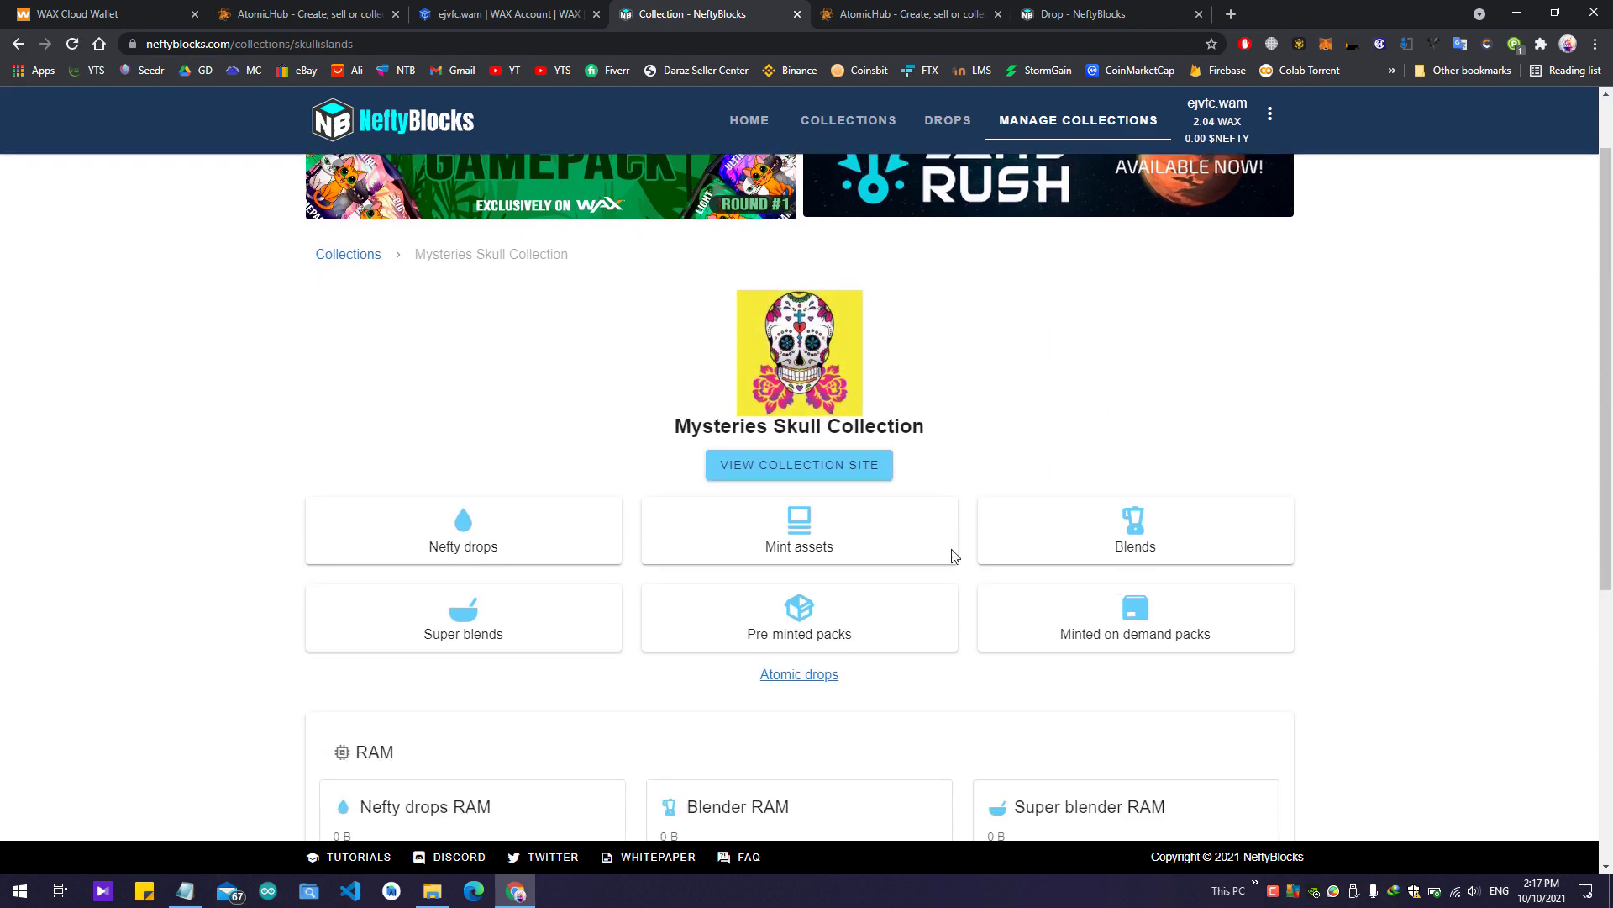
click(774, 674)
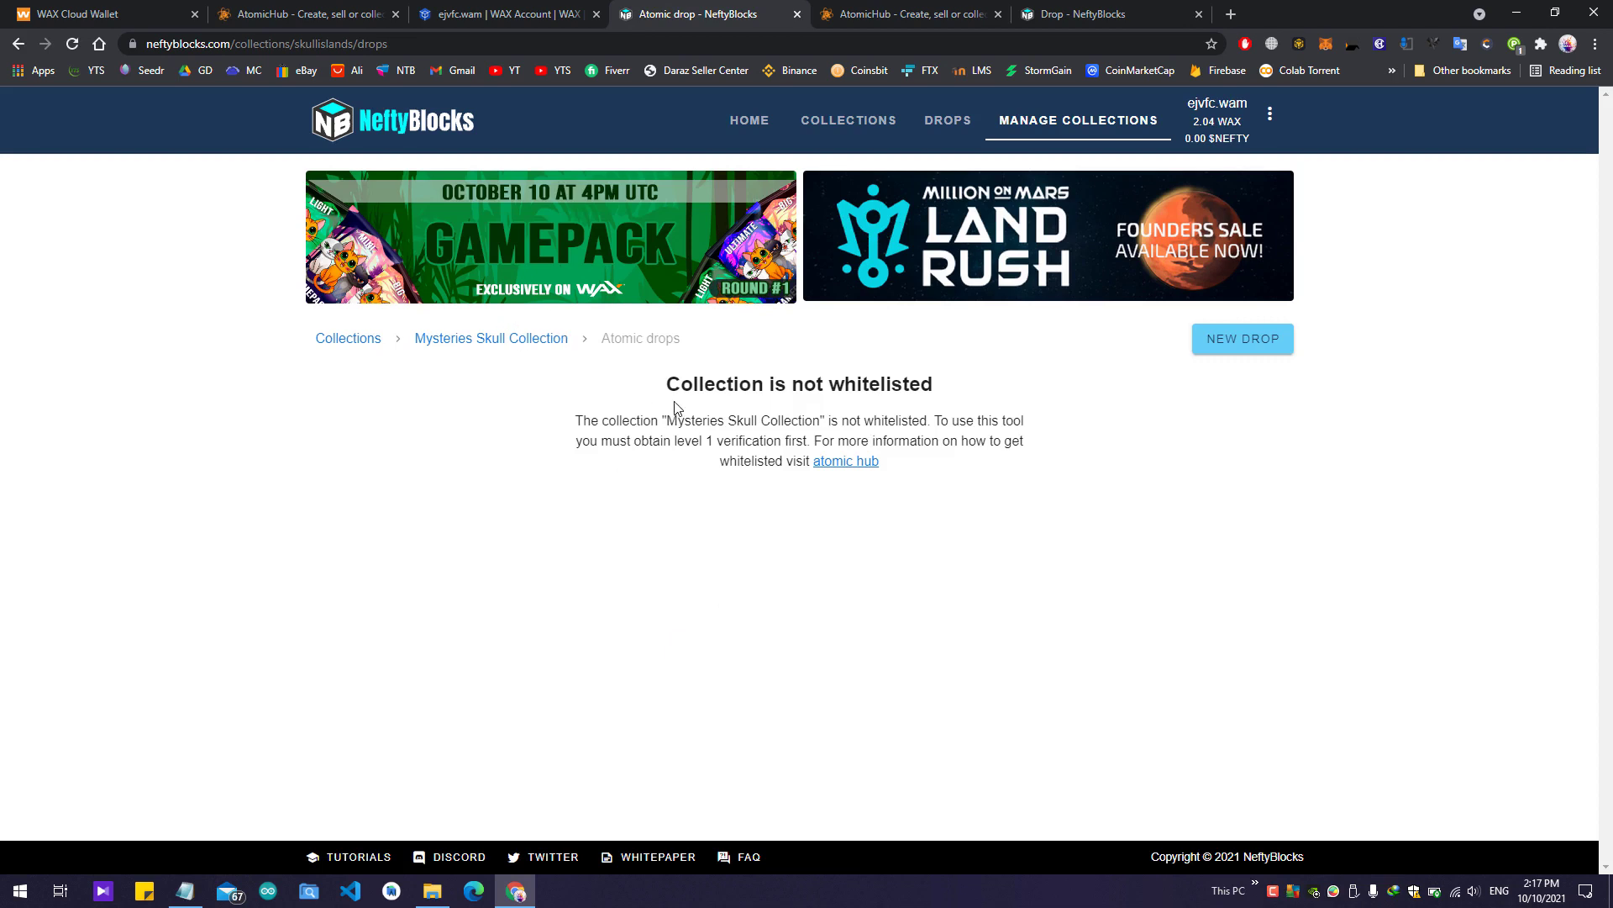
drag(668, 385, 961, 388)
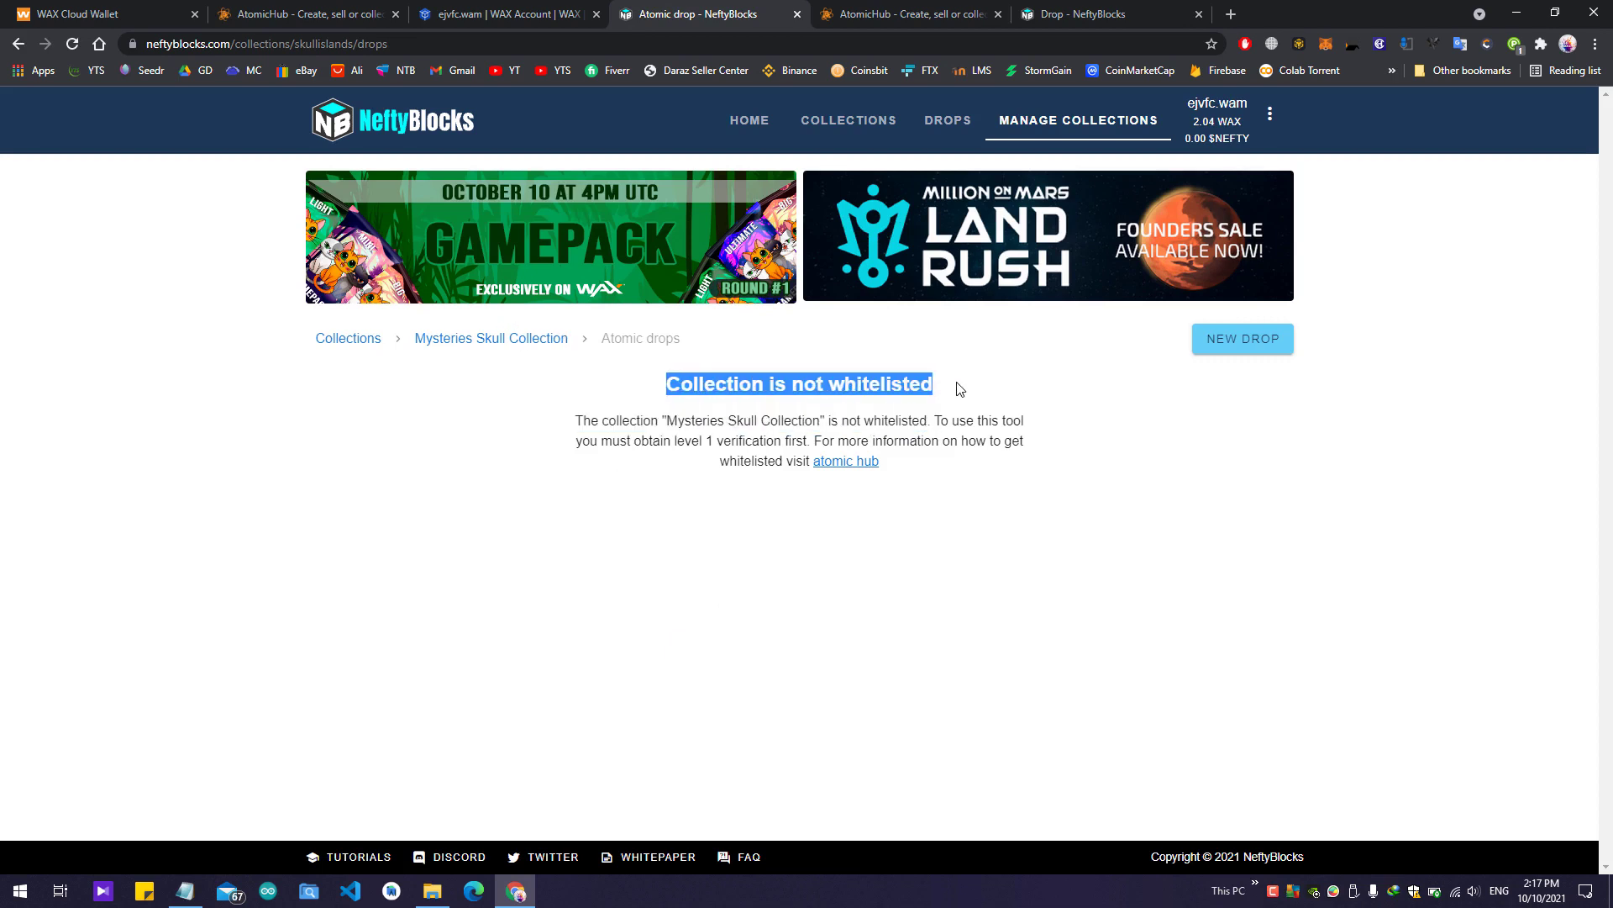
click(1252, 343)
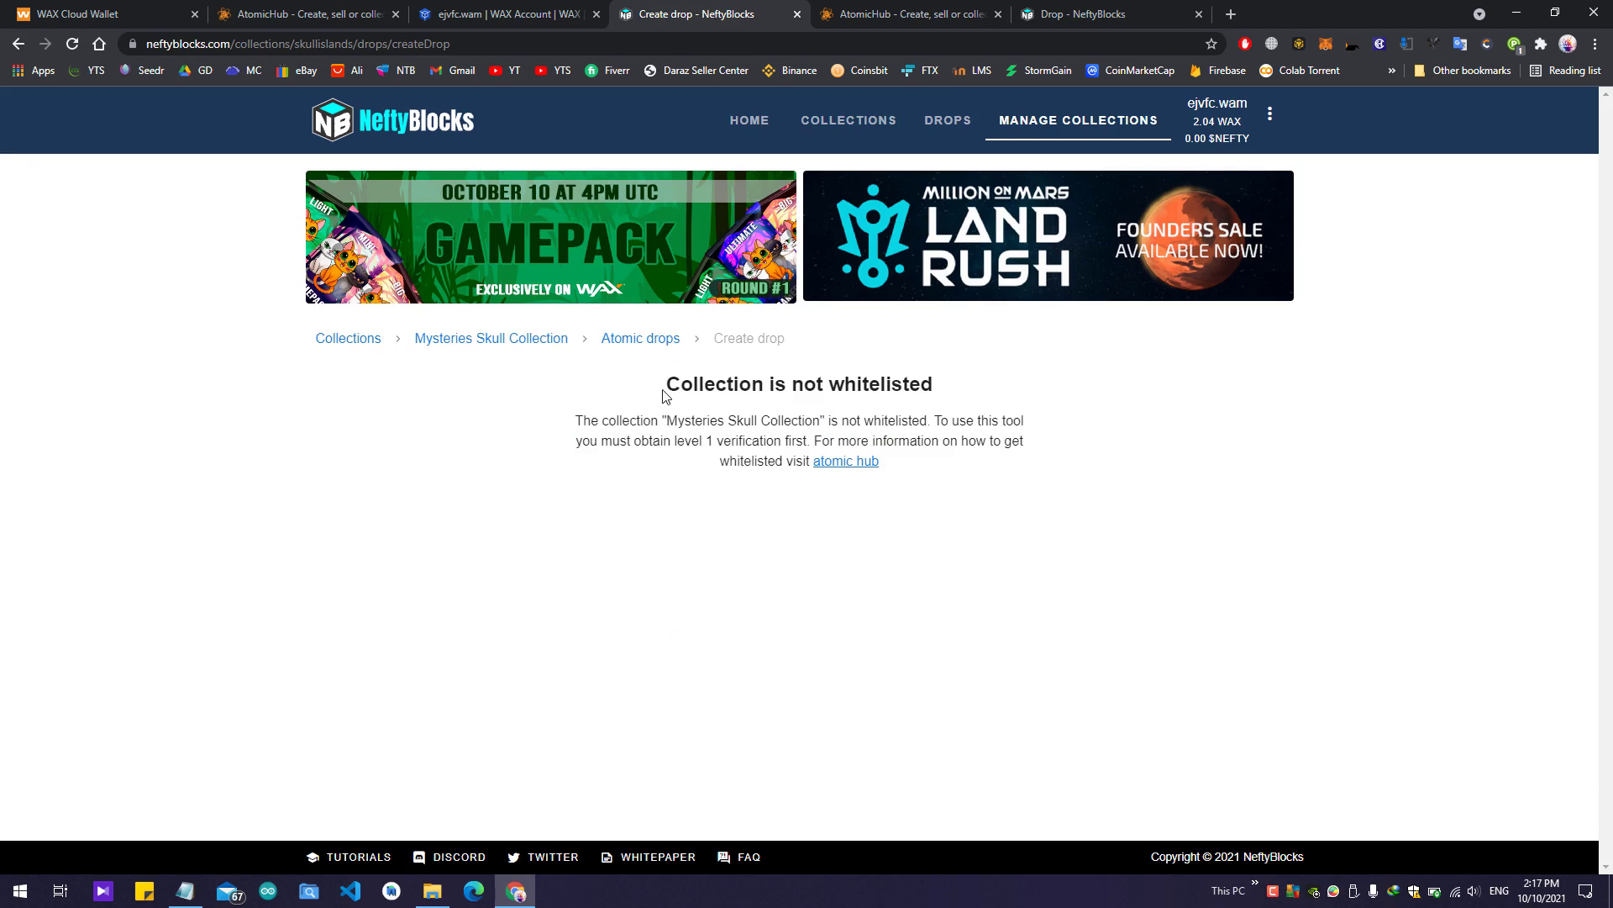
drag(668, 386, 999, 391)
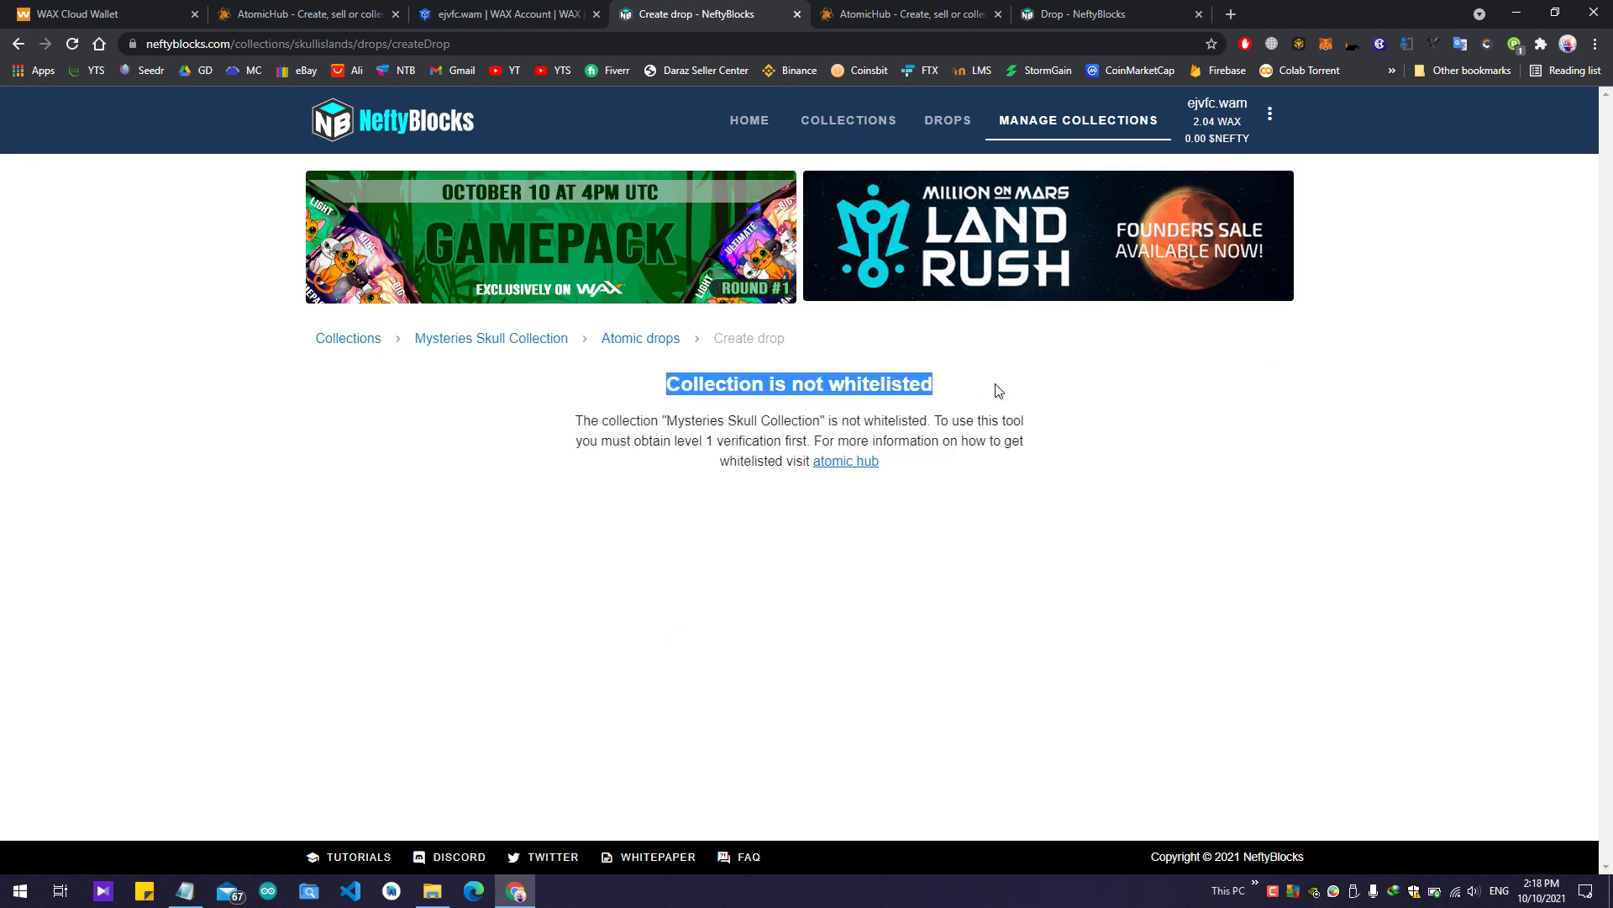
Step: Open the whitelisted skullisland2 collection from the managed collections and examine its RAM section
click(1078, 122)
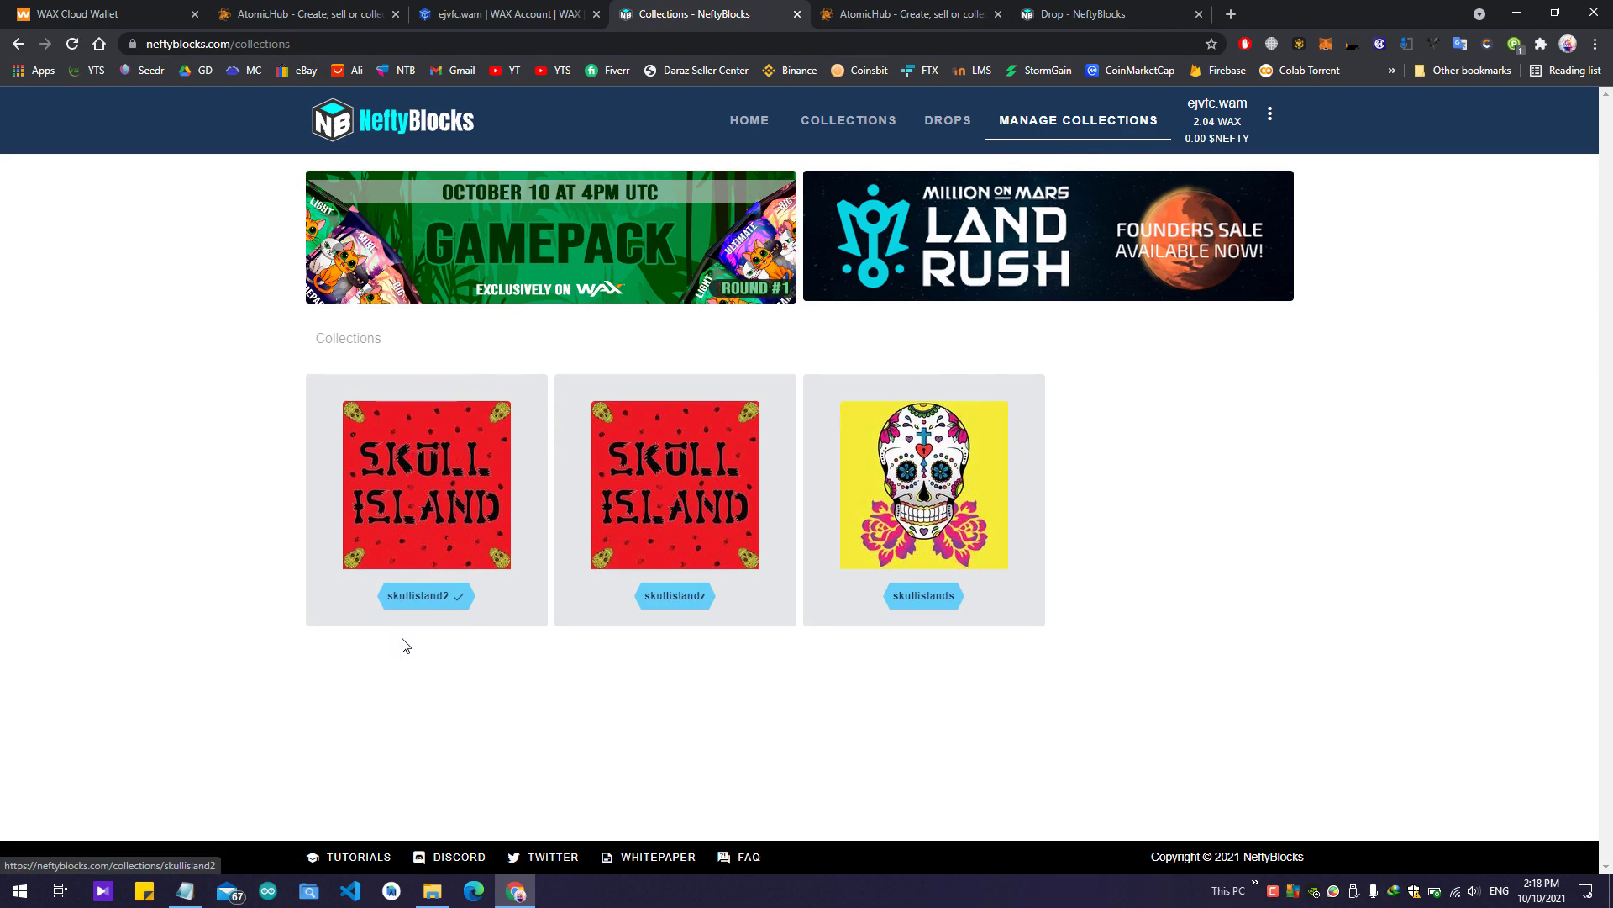
click(427, 504)
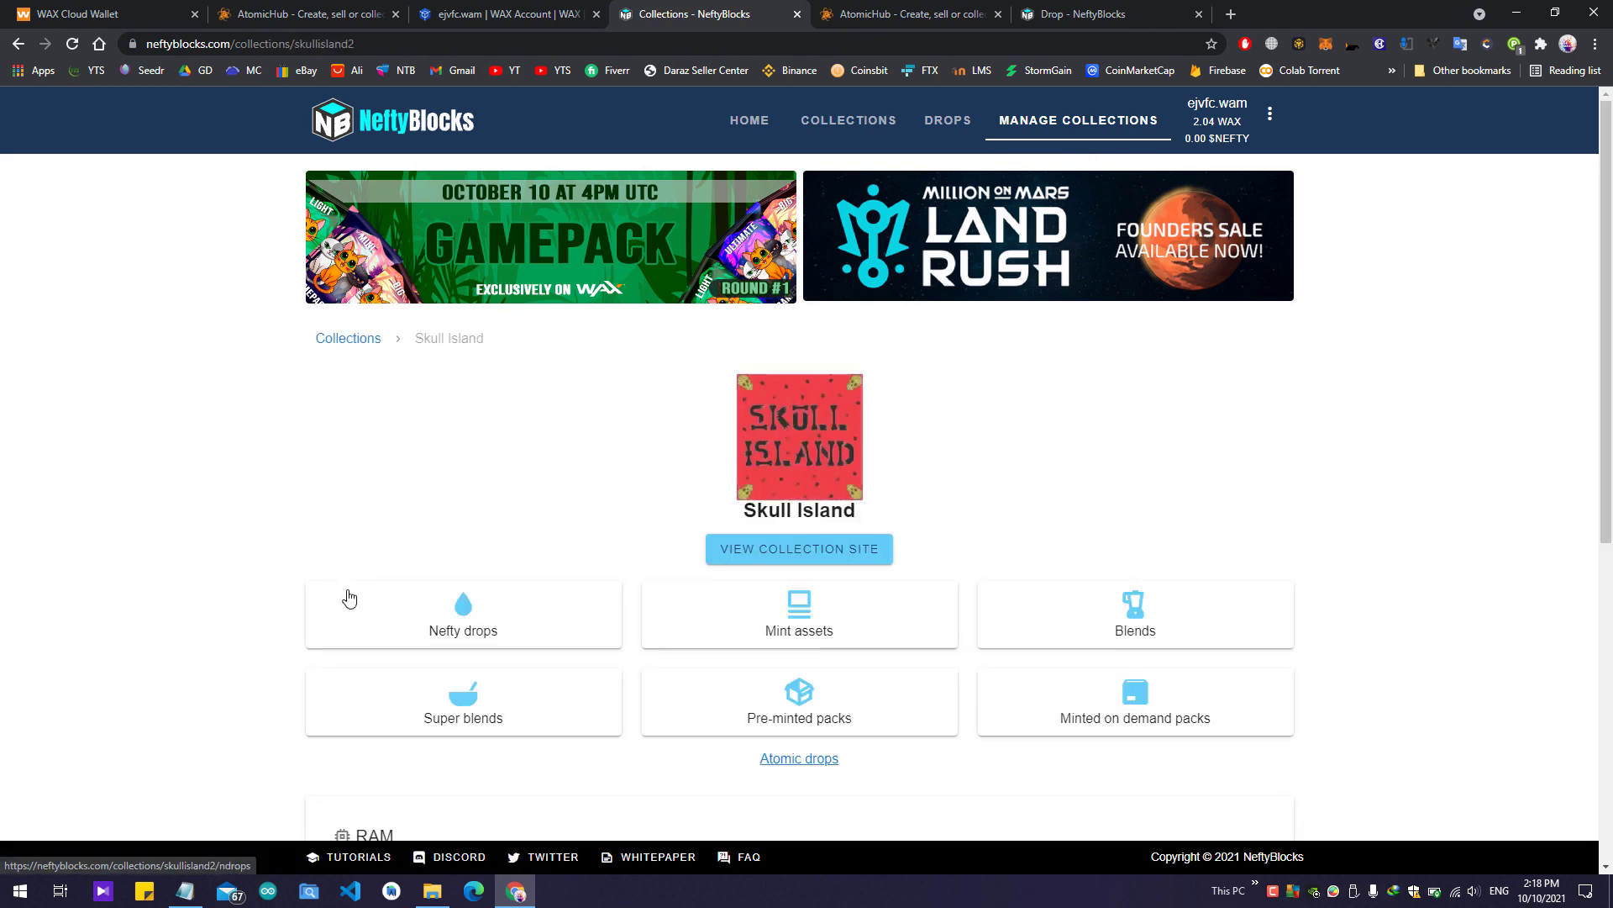
scroll(1426, 414, down, 1)
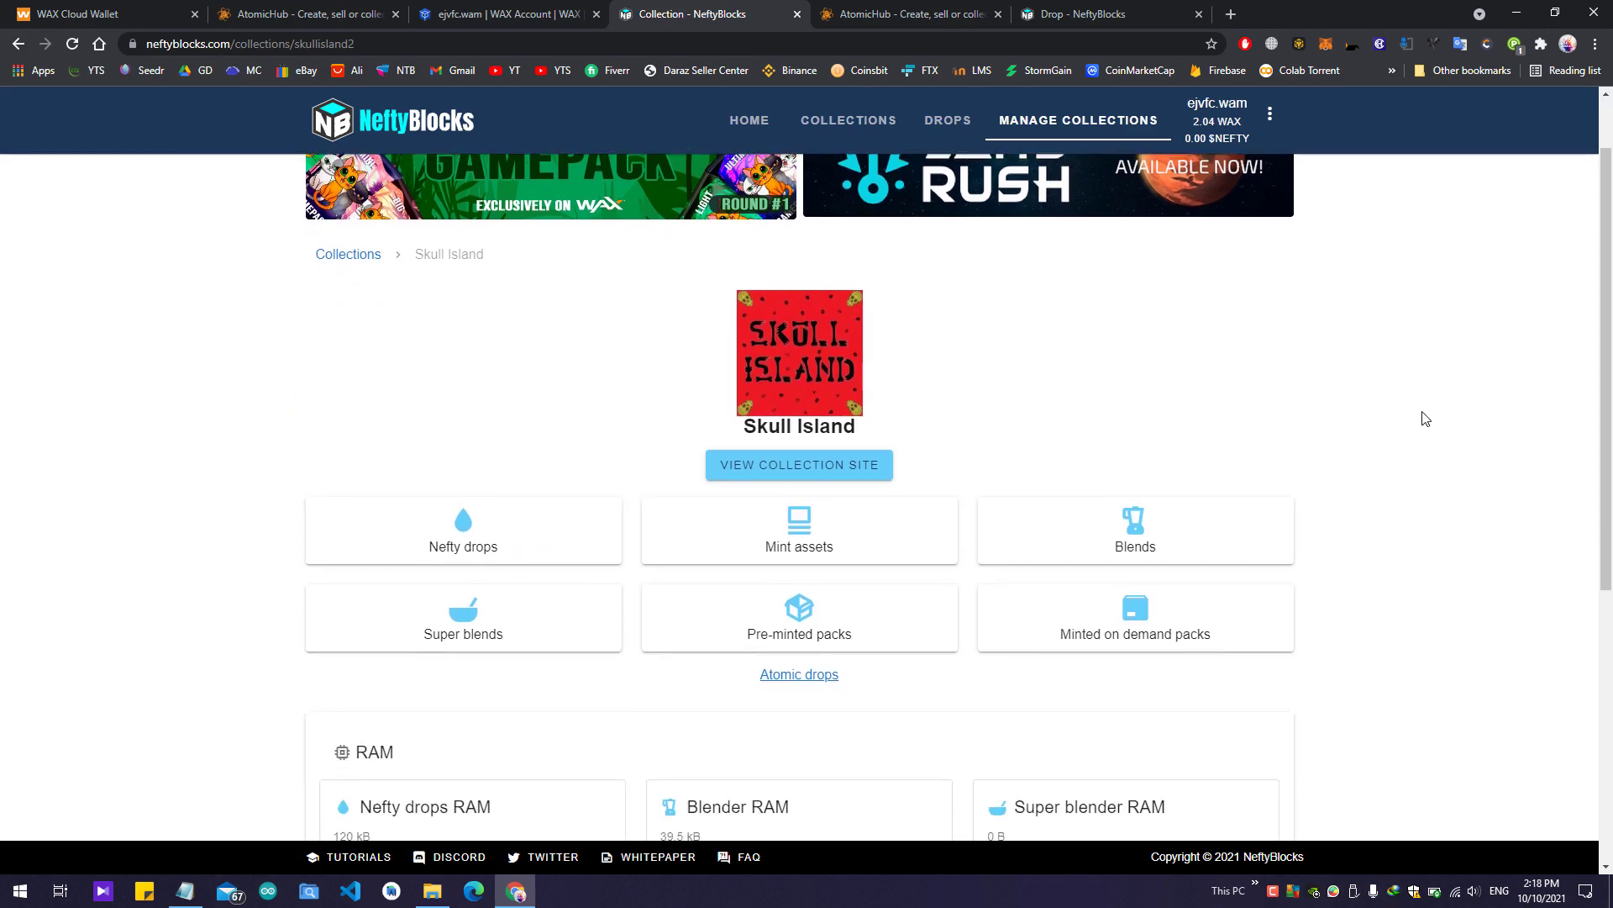
scroll(1426, 418, down, 5)
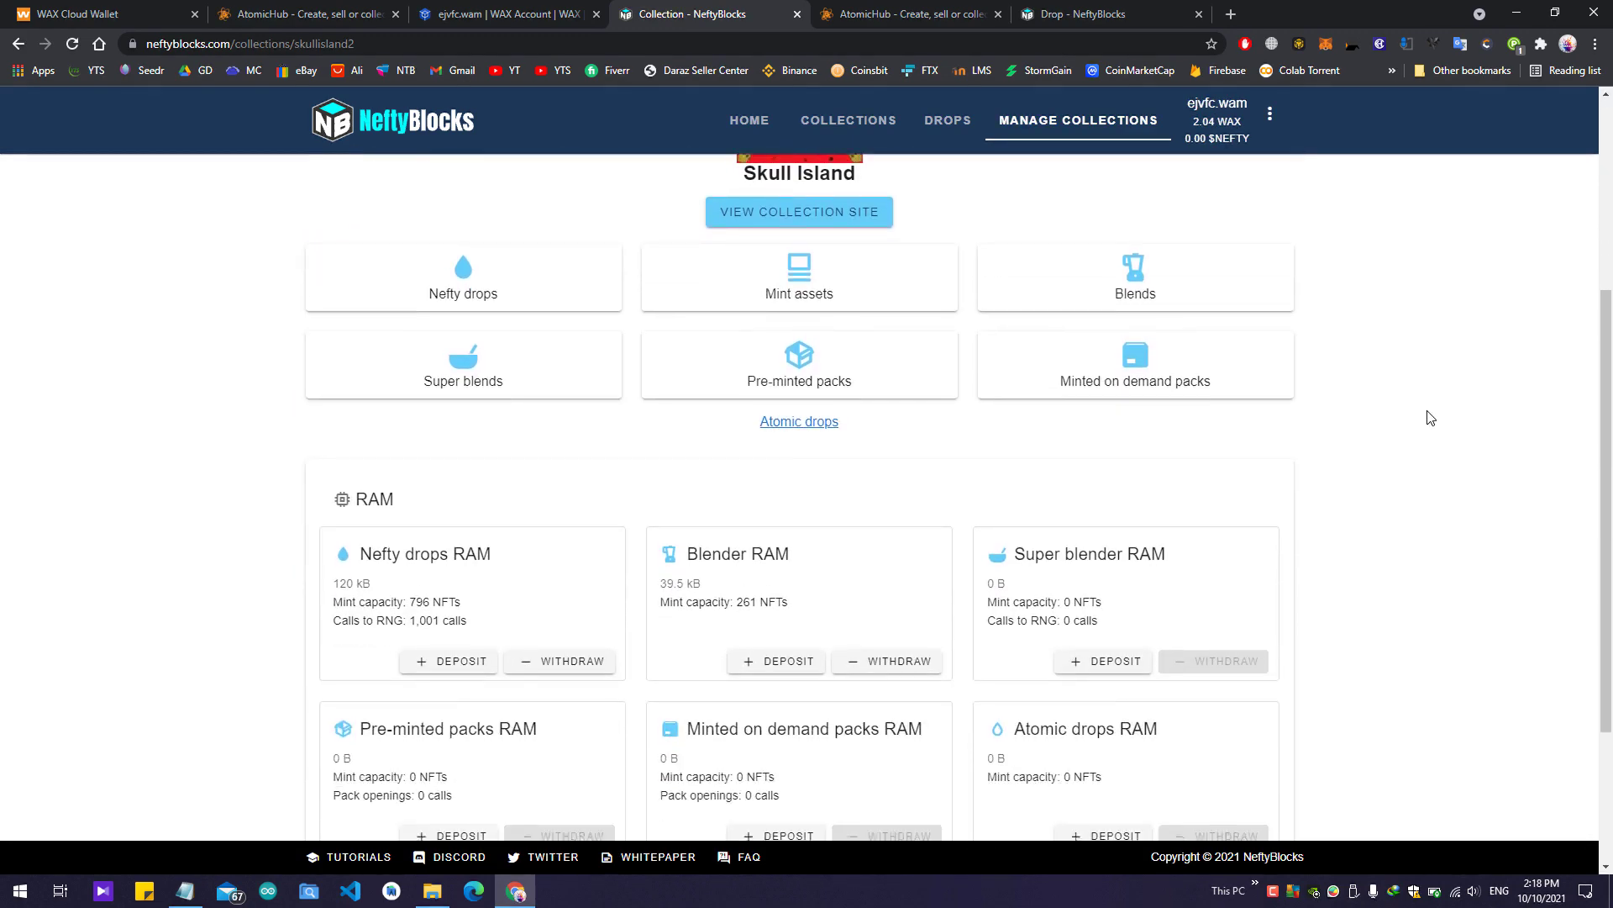
scroll(1431, 417, up, 4)
scroll(1433, 415, down, 3)
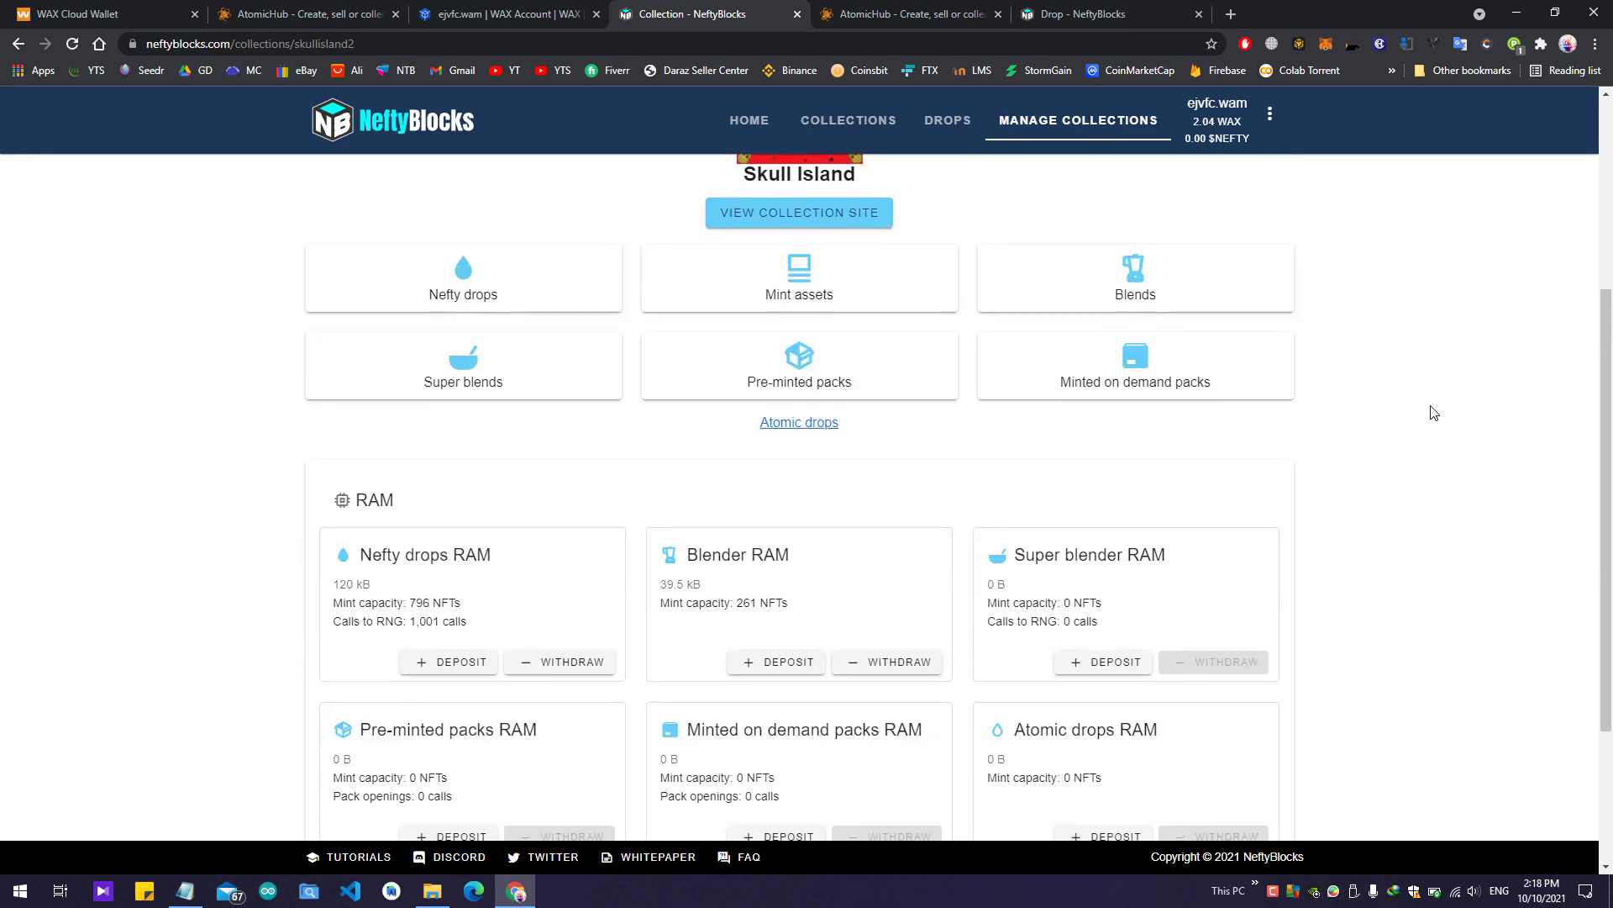
scroll(1434, 410, down, 2)
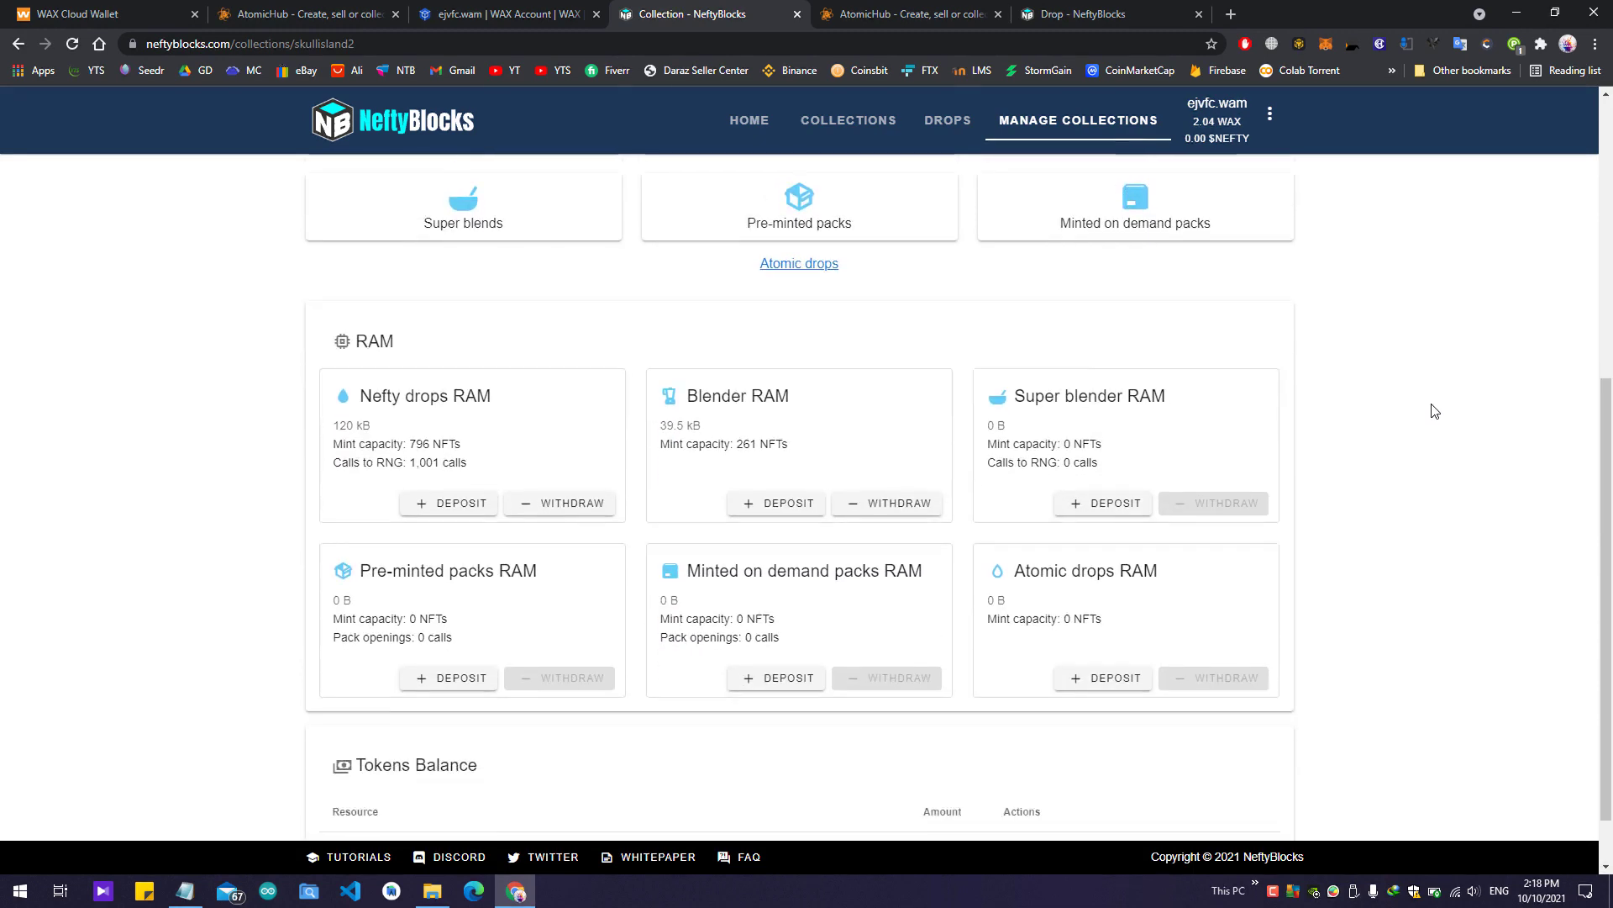
scroll(1436, 409, up, 5)
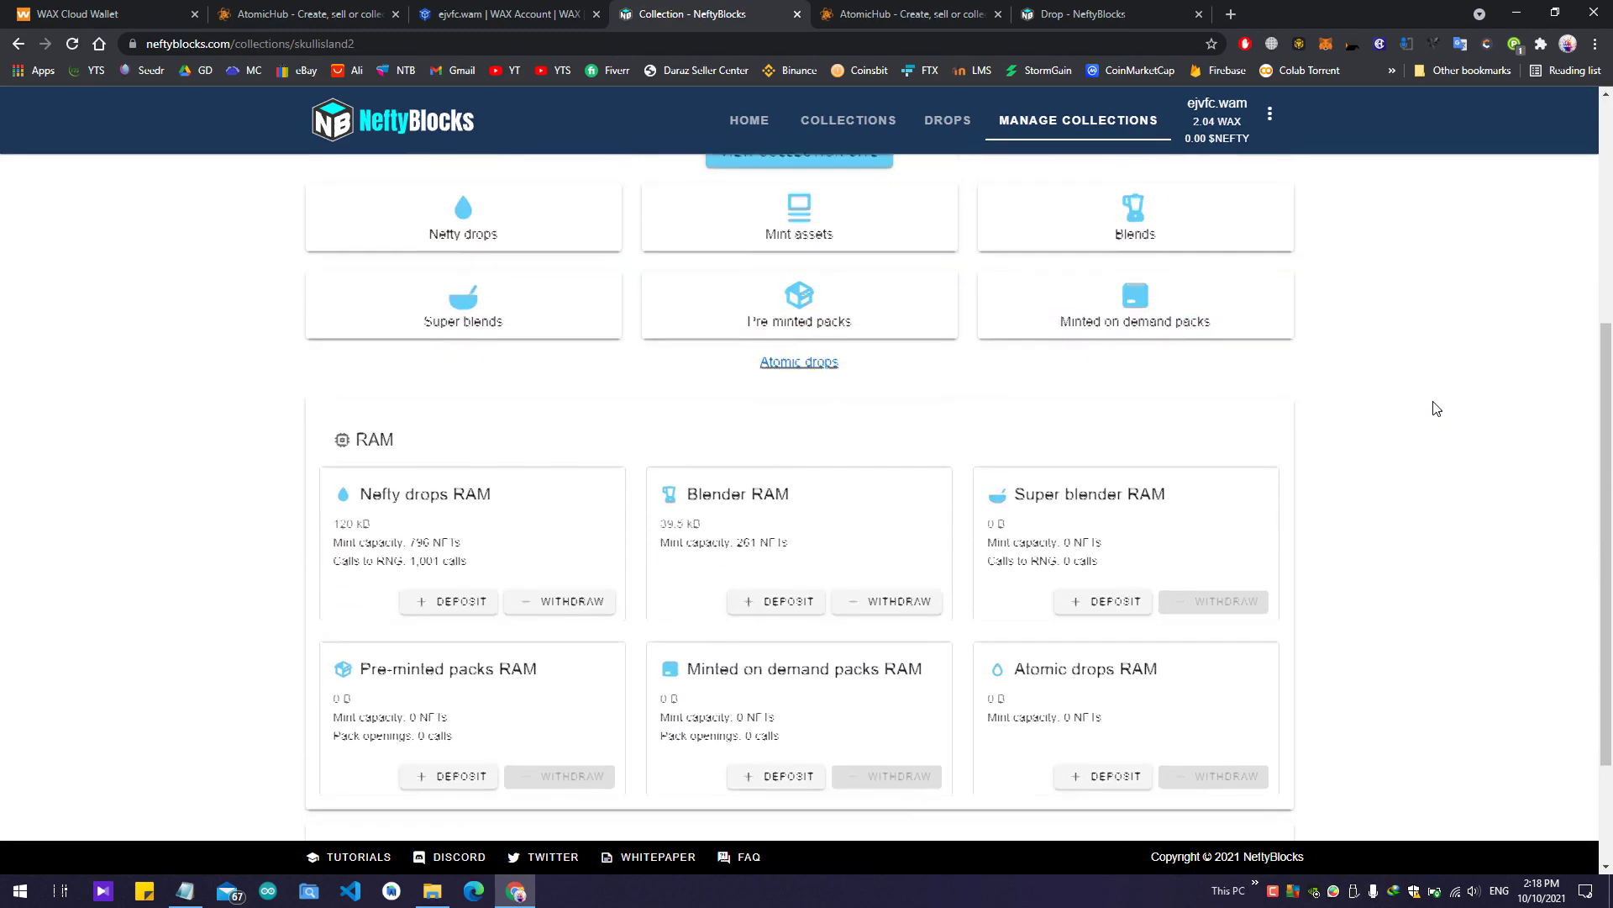
scroll(1436, 406, down, 5)
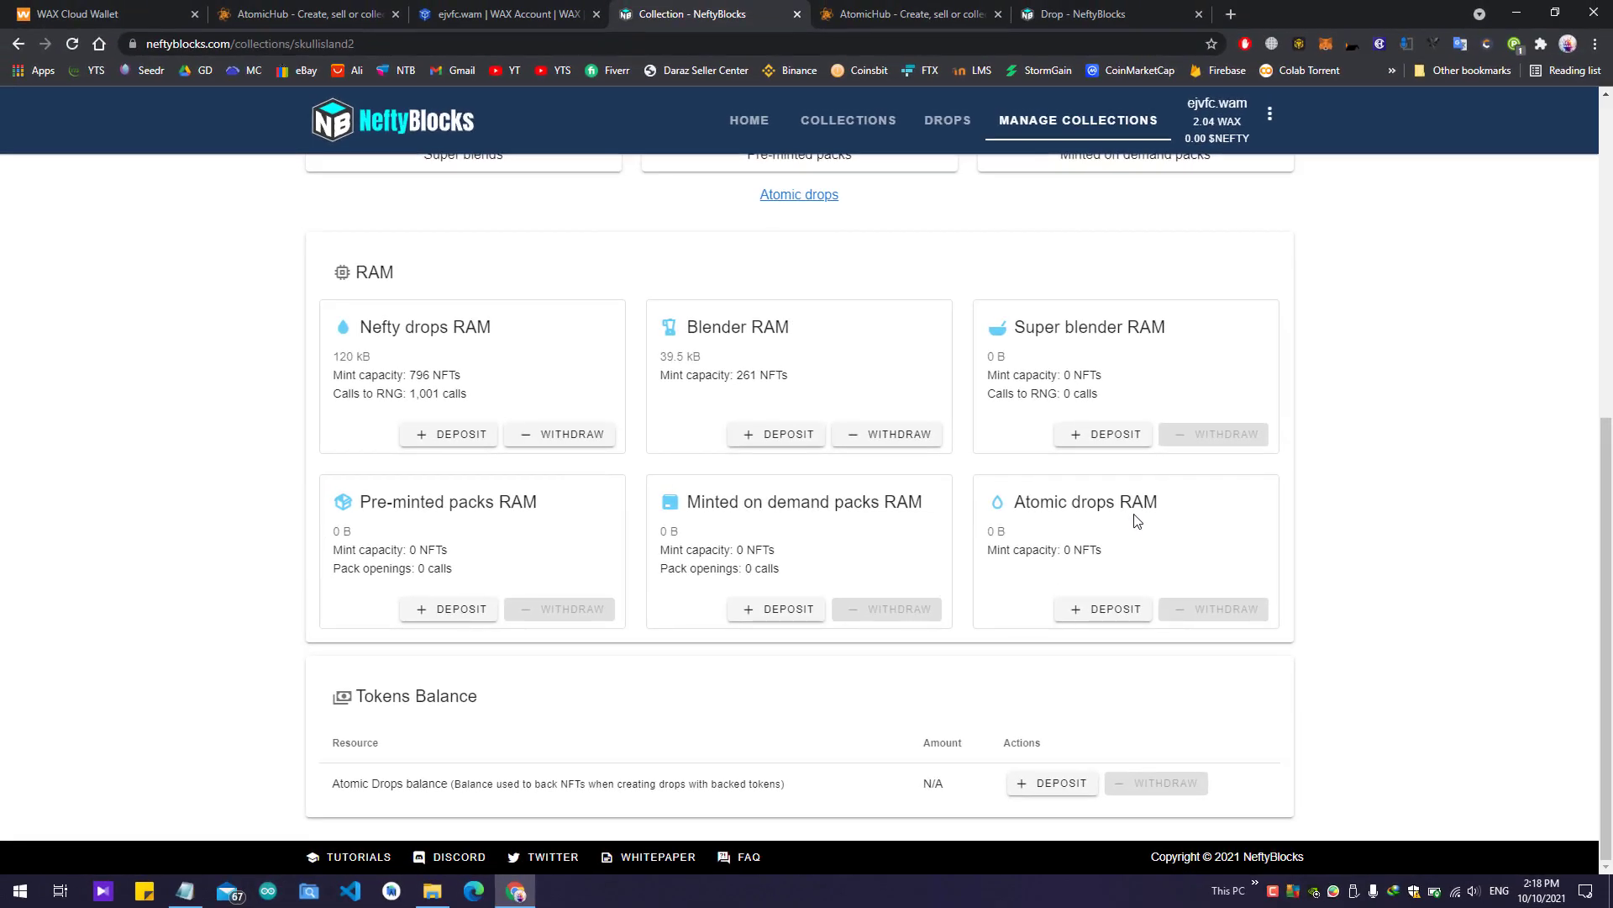
Step: Check the account's network resources in WAX Cloud Wallet and on its Bloks page, and return to the NeftyBlocks collection
click(336, 15)
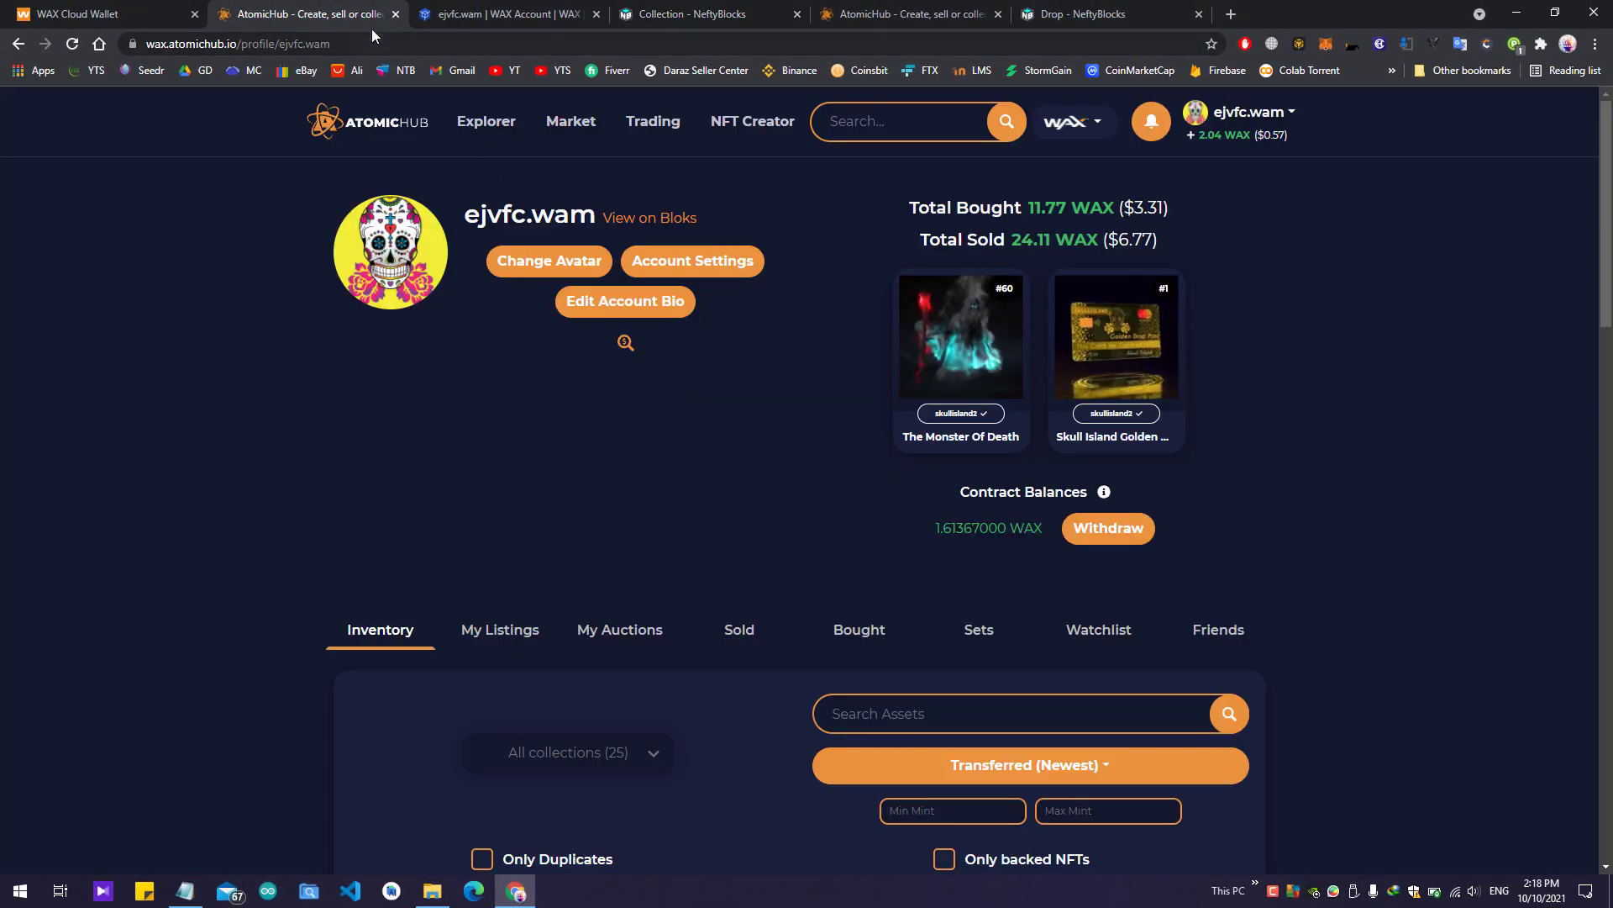
click(25, 22)
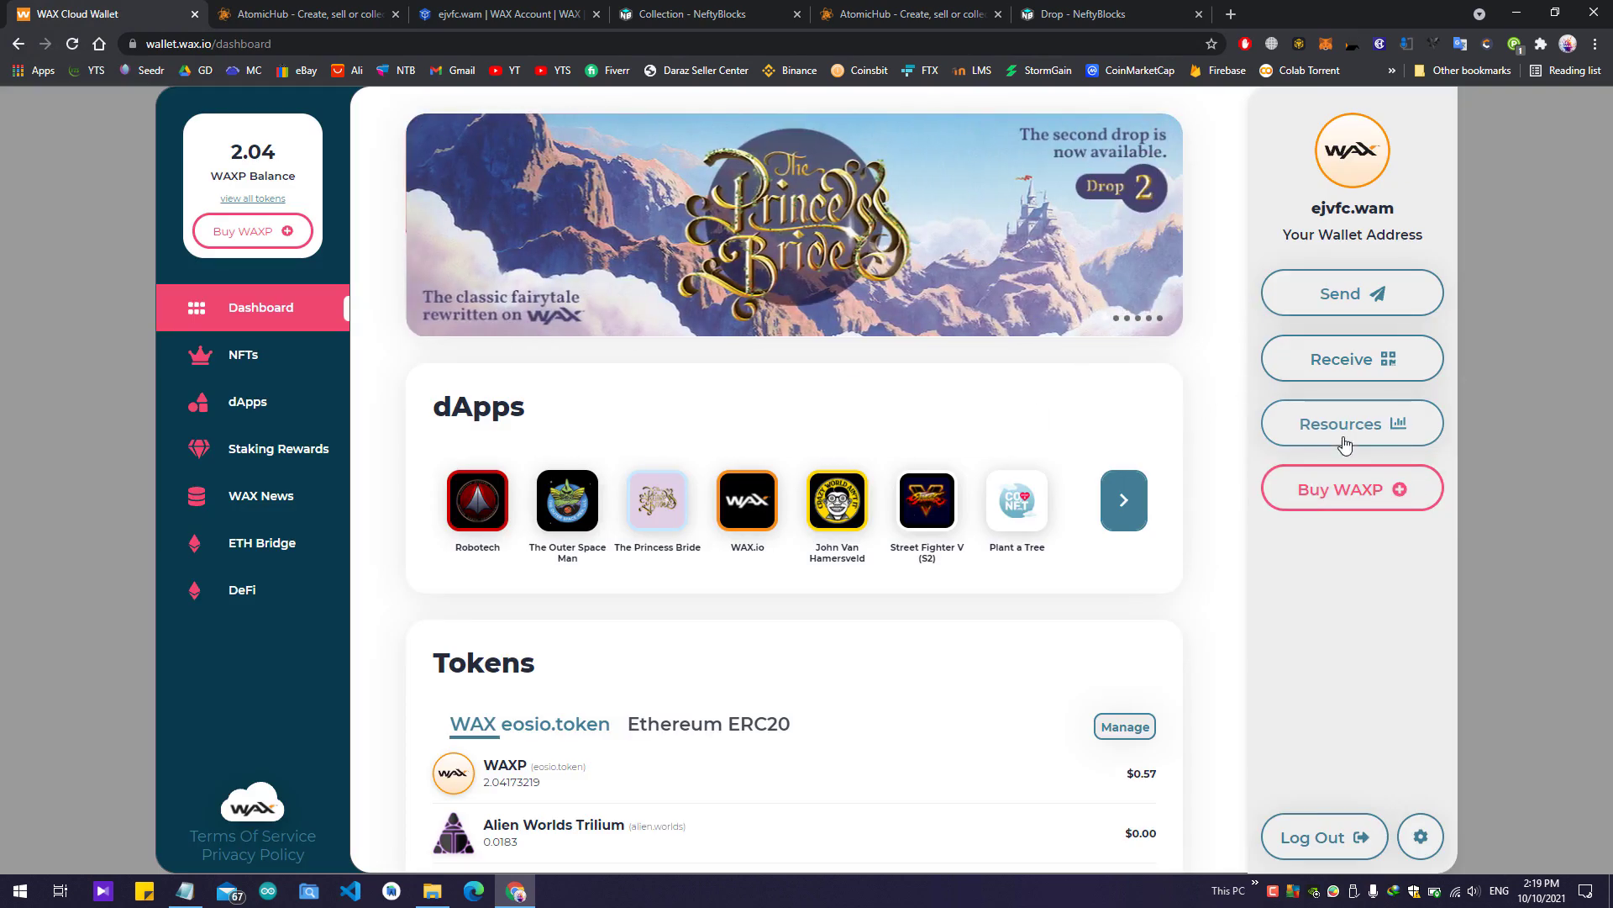
click(1346, 428)
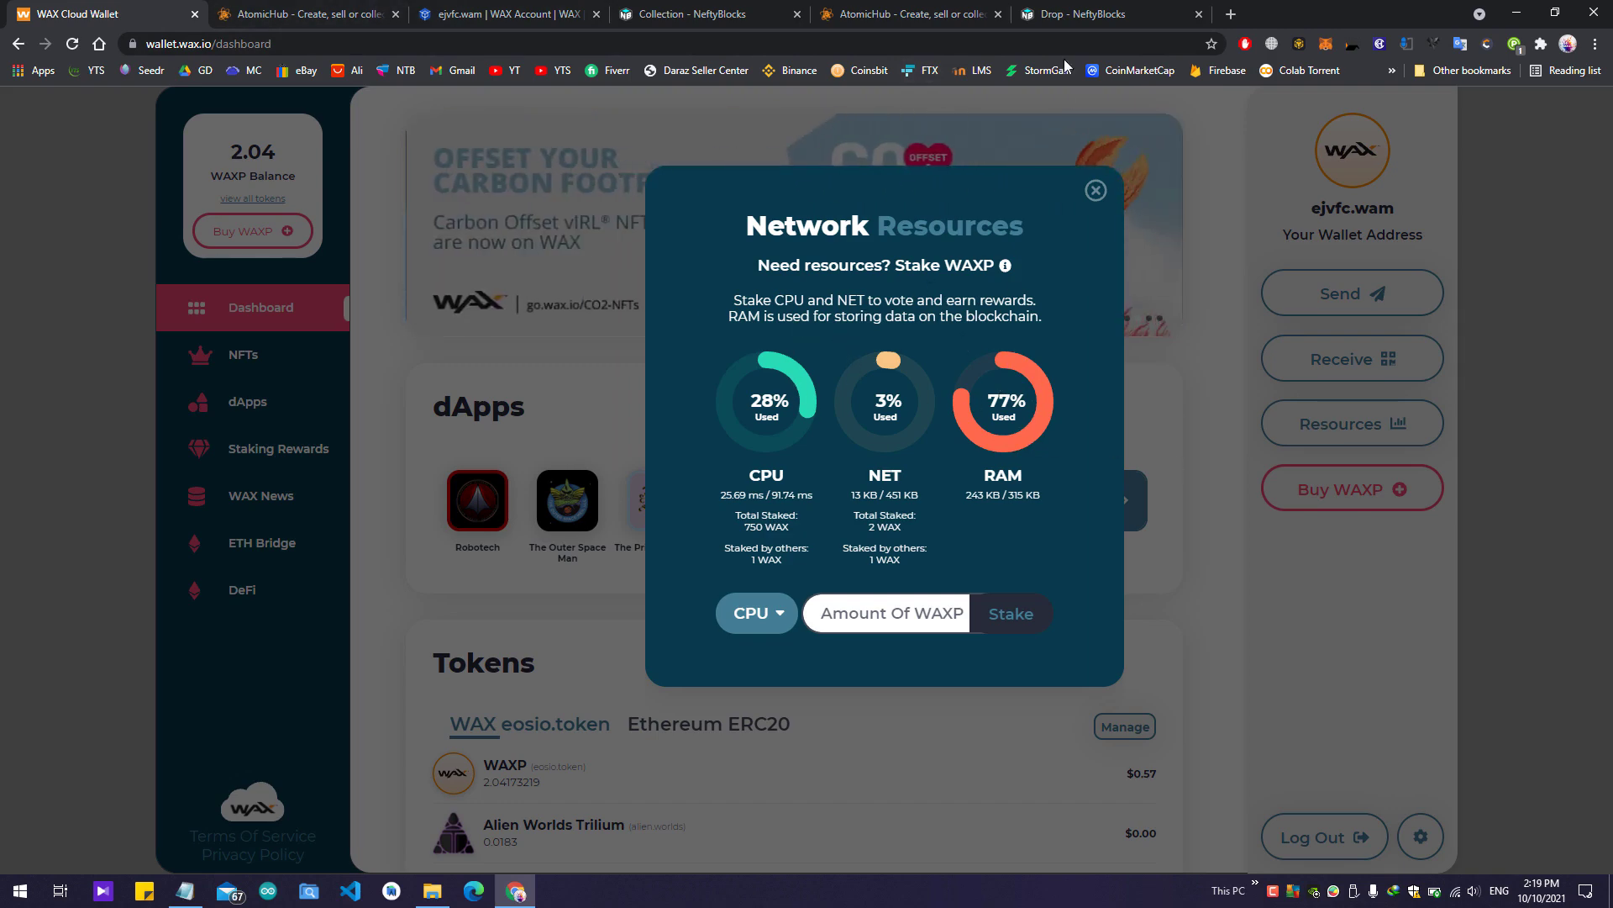
click(1065, 15)
click(458, 15)
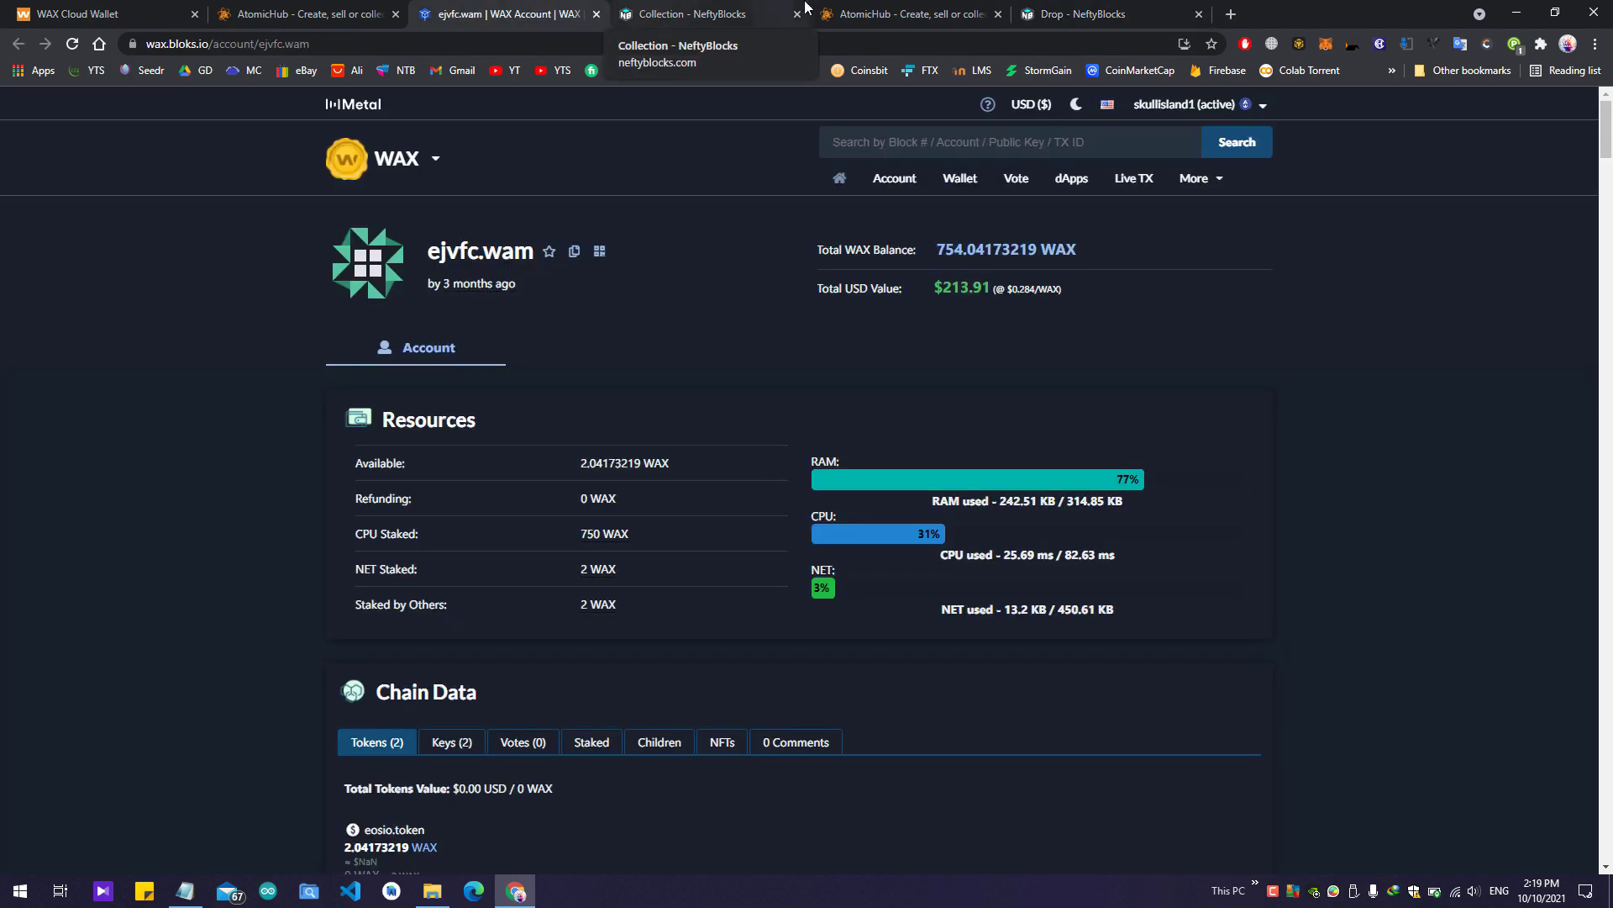
click(892, 14)
click(692, 14)
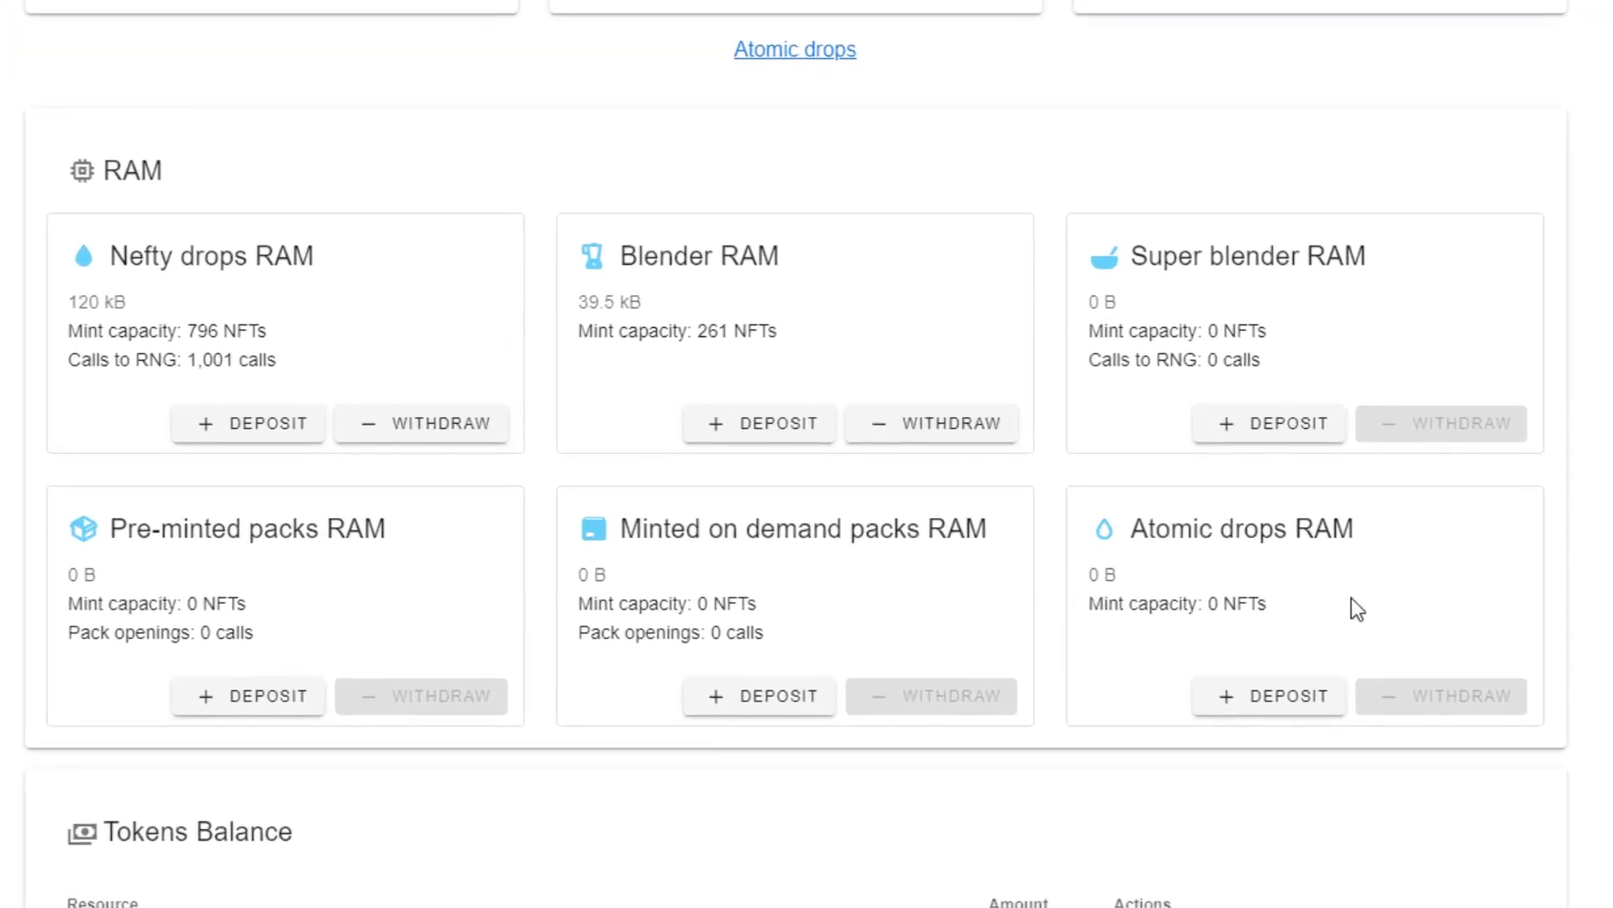
Step: Begin a RAM deposit for Atomic drops with an amount of 1 WAX
drag(1084, 517, 1307, 552)
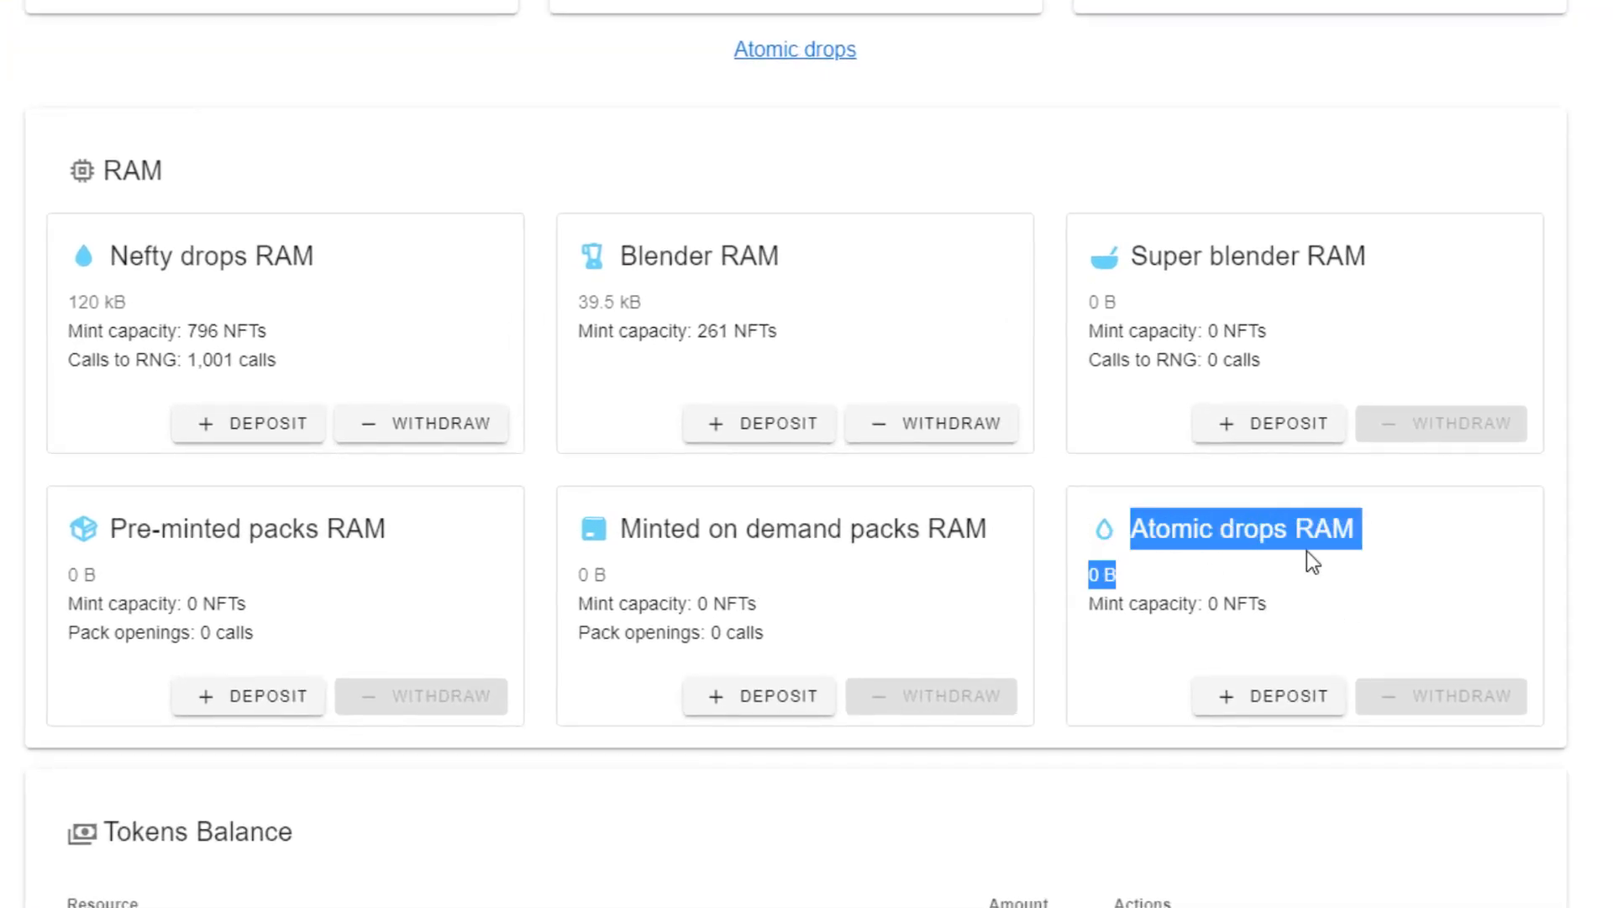
click(1235, 622)
click(1255, 701)
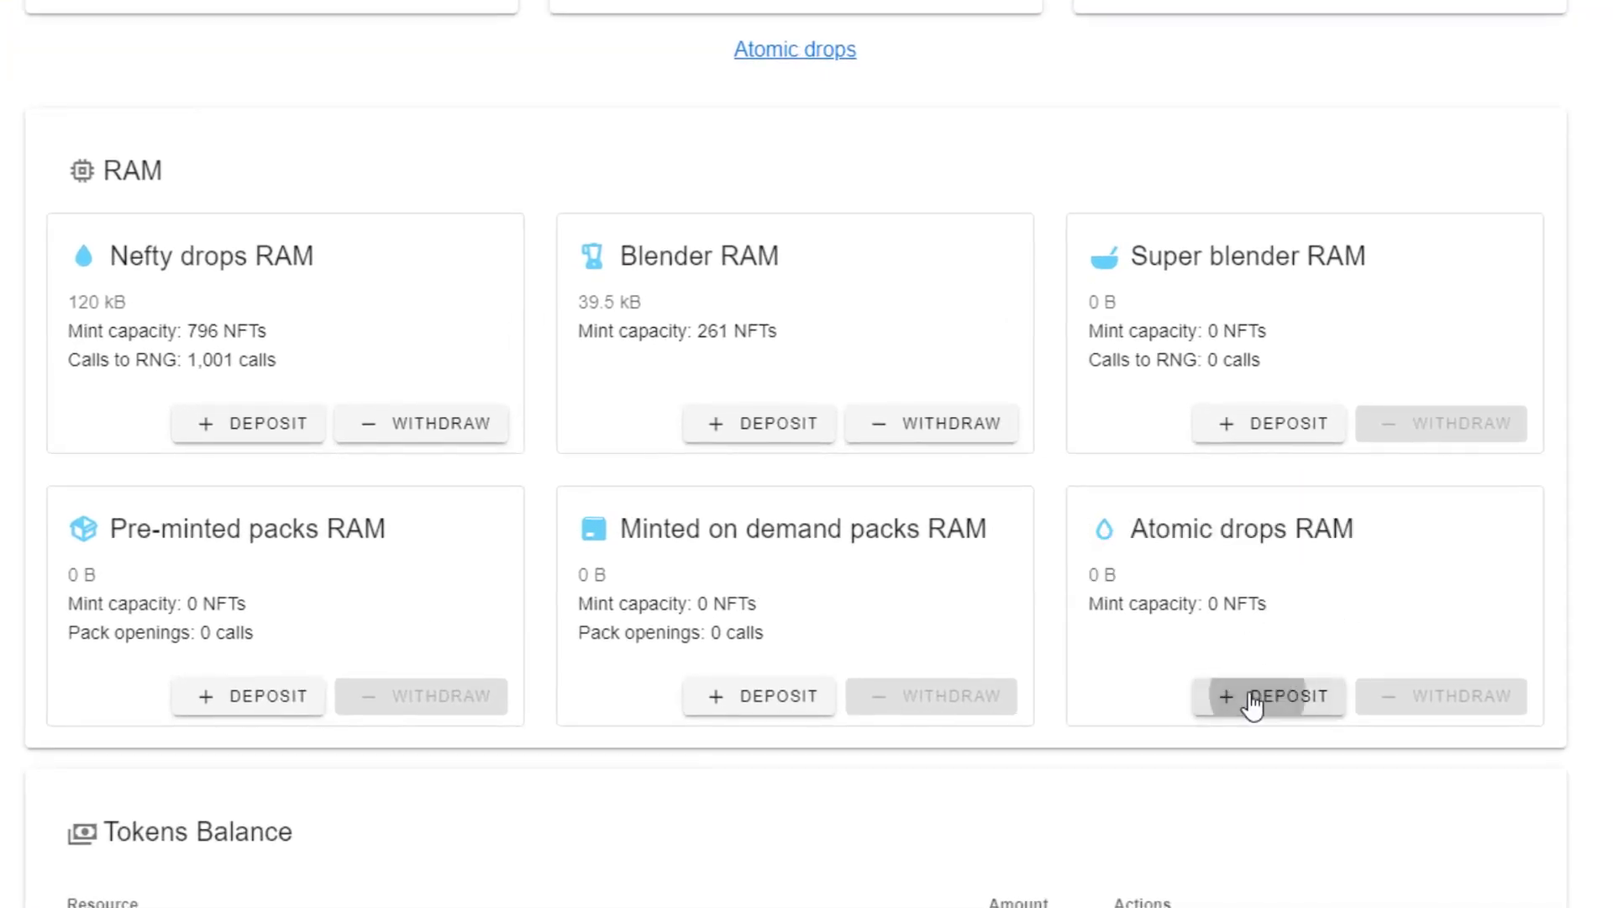
click(643, 428)
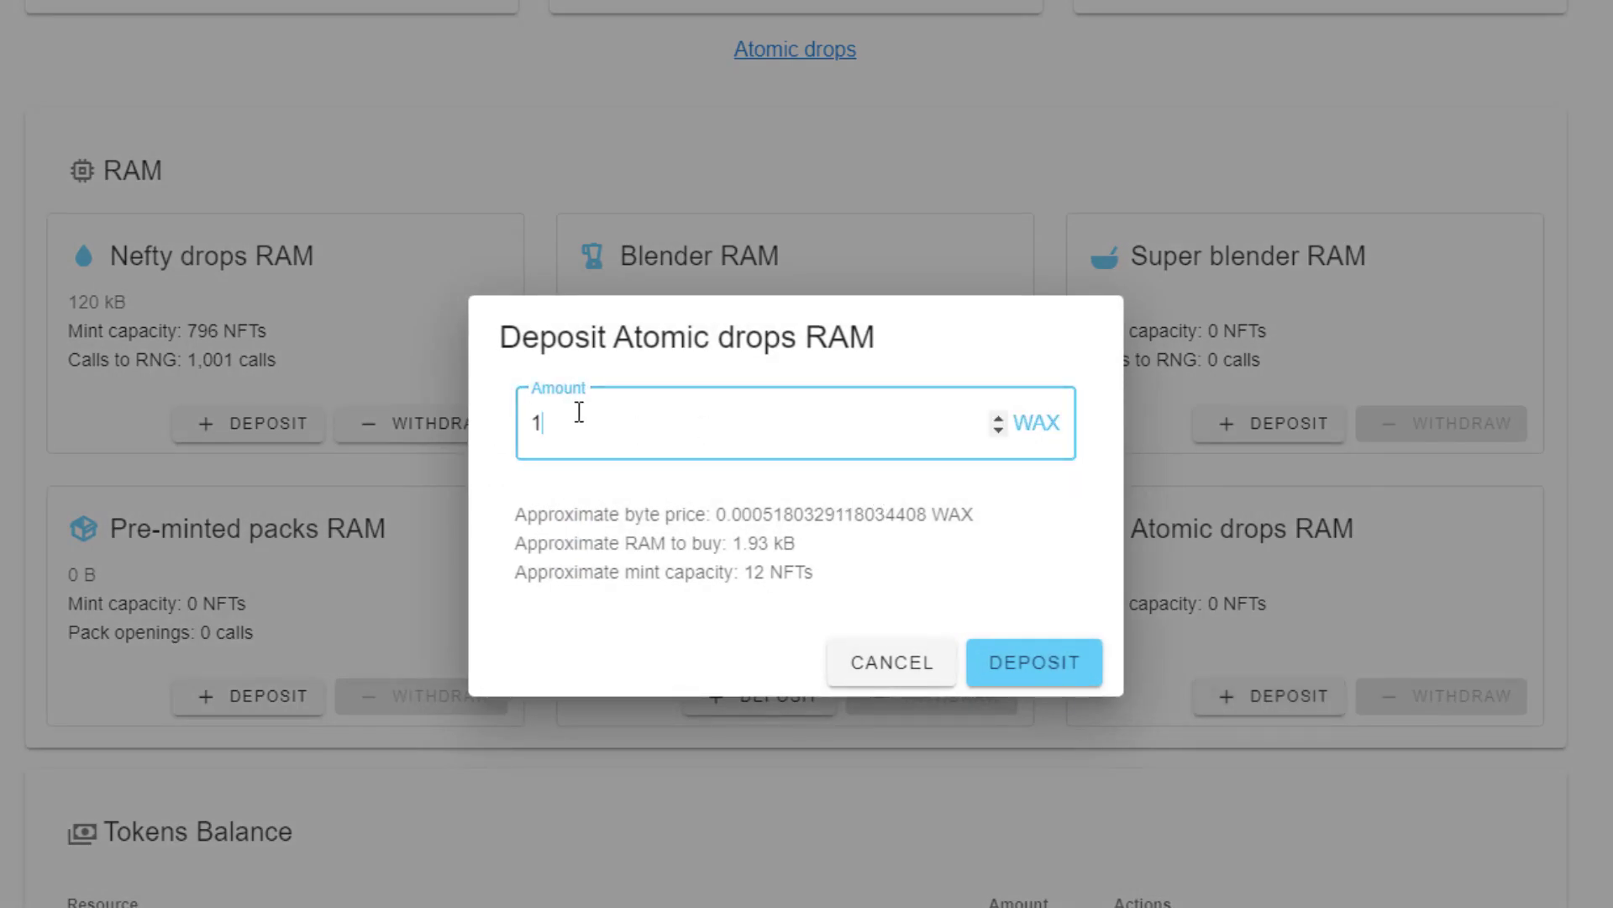
Step: Set the Atomic drops RAM deposit amount to 10 WAX
drag(543, 417, 528, 409)
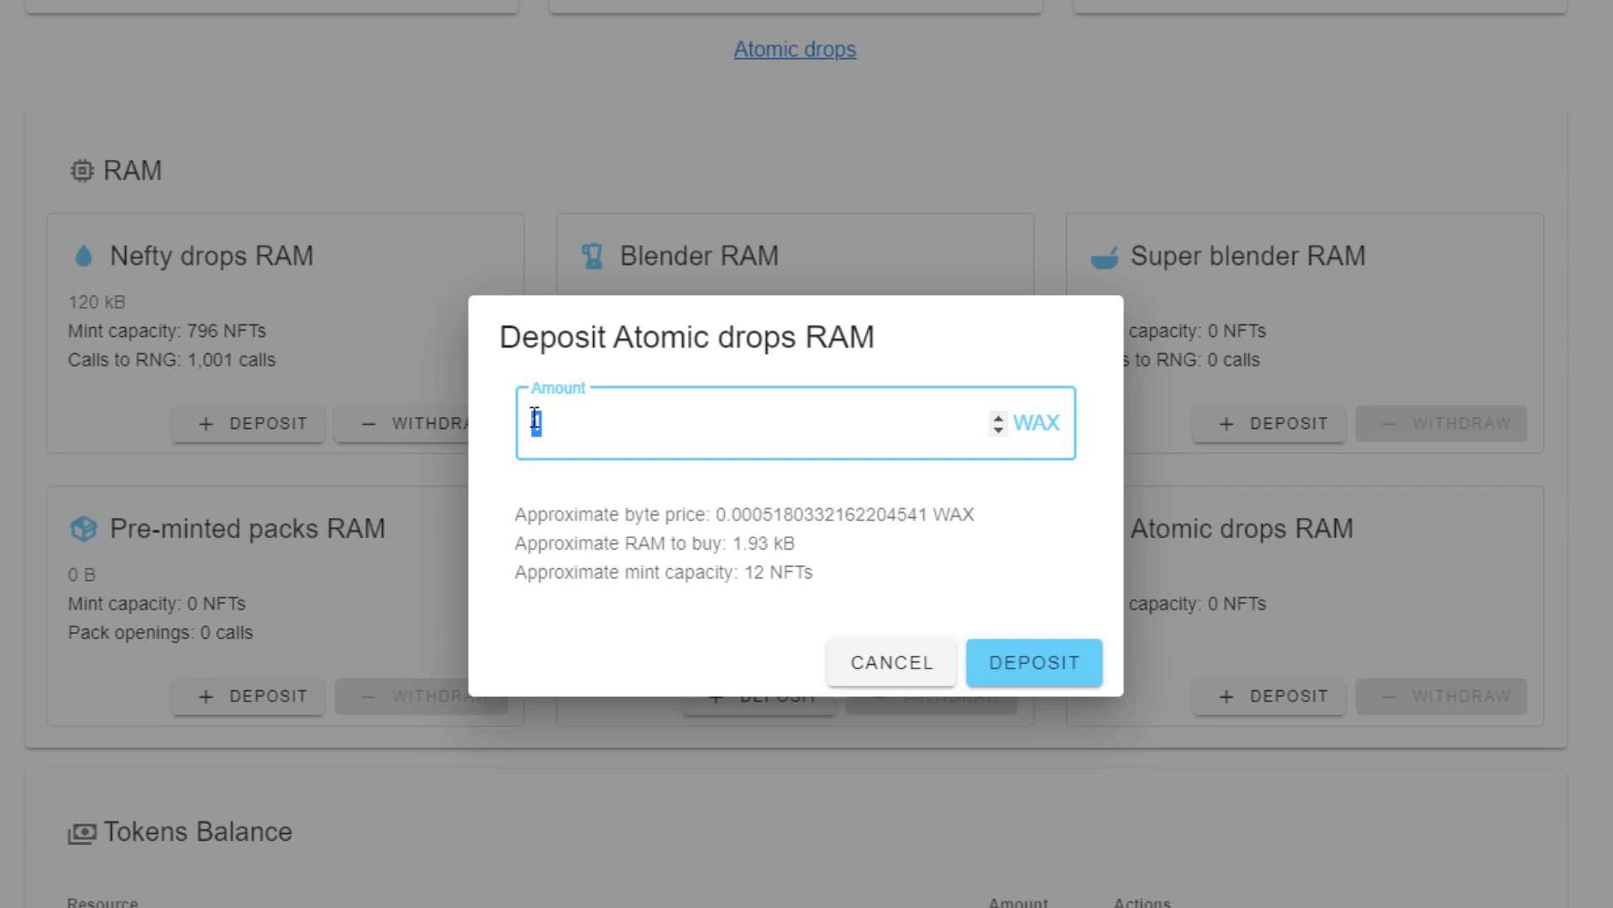
click(590, 438)
text(0)
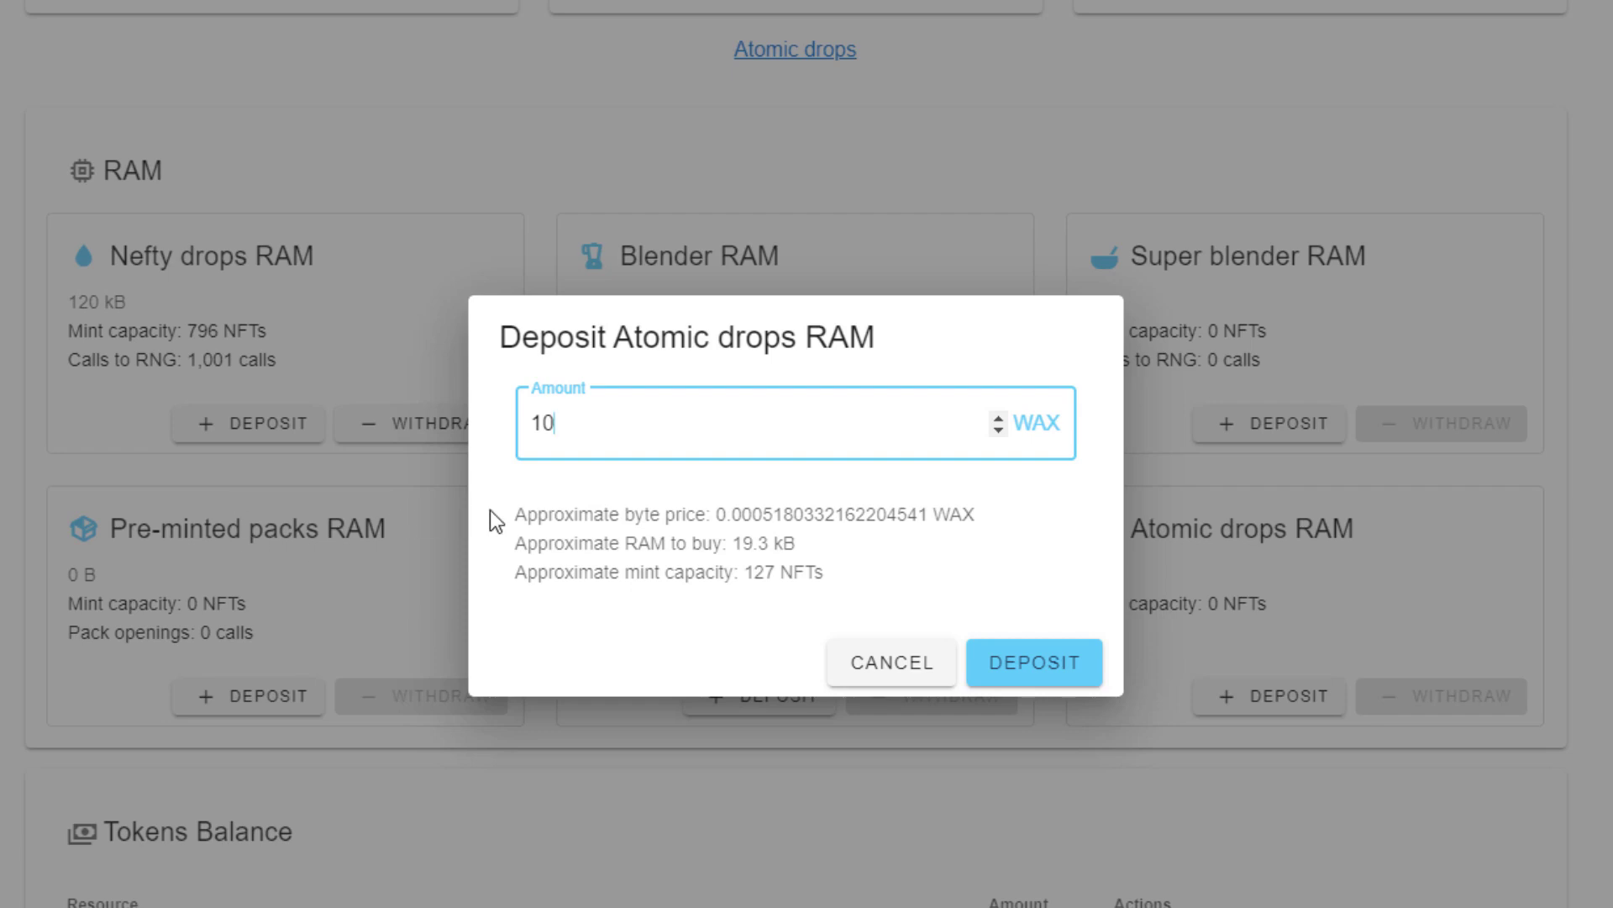
Step: Examine the approximate byte price, RAM to buy and mint capacity for the entered deposit amount
drag(495, 511, 967, 518)
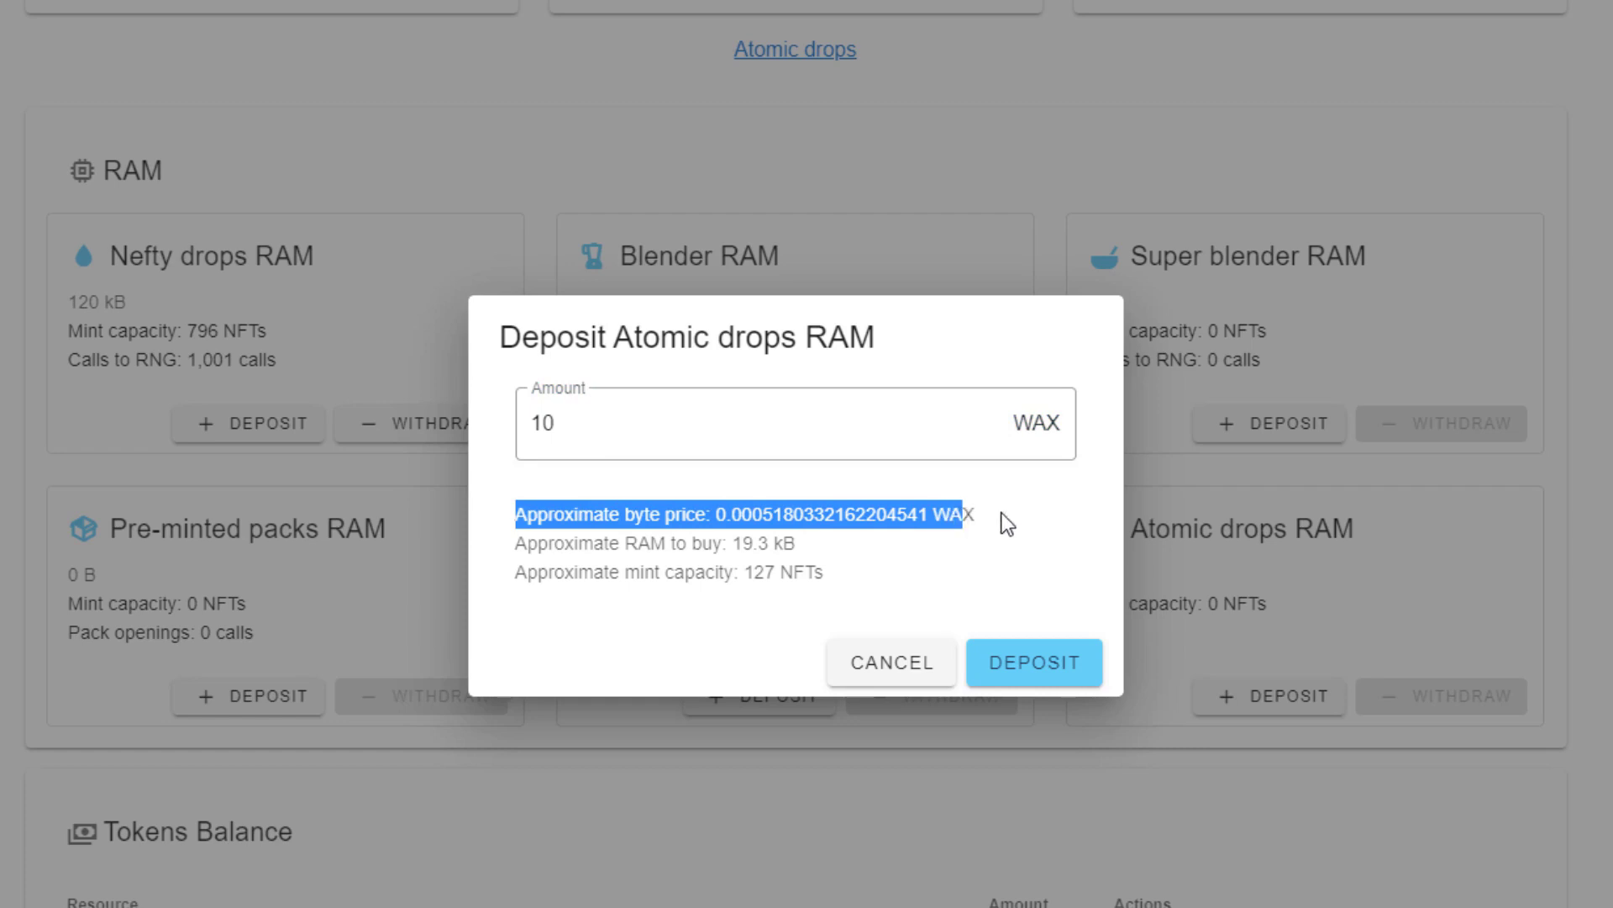
click(1002, 512)
drag(729, 513, 983, 514)
click(983, 515)
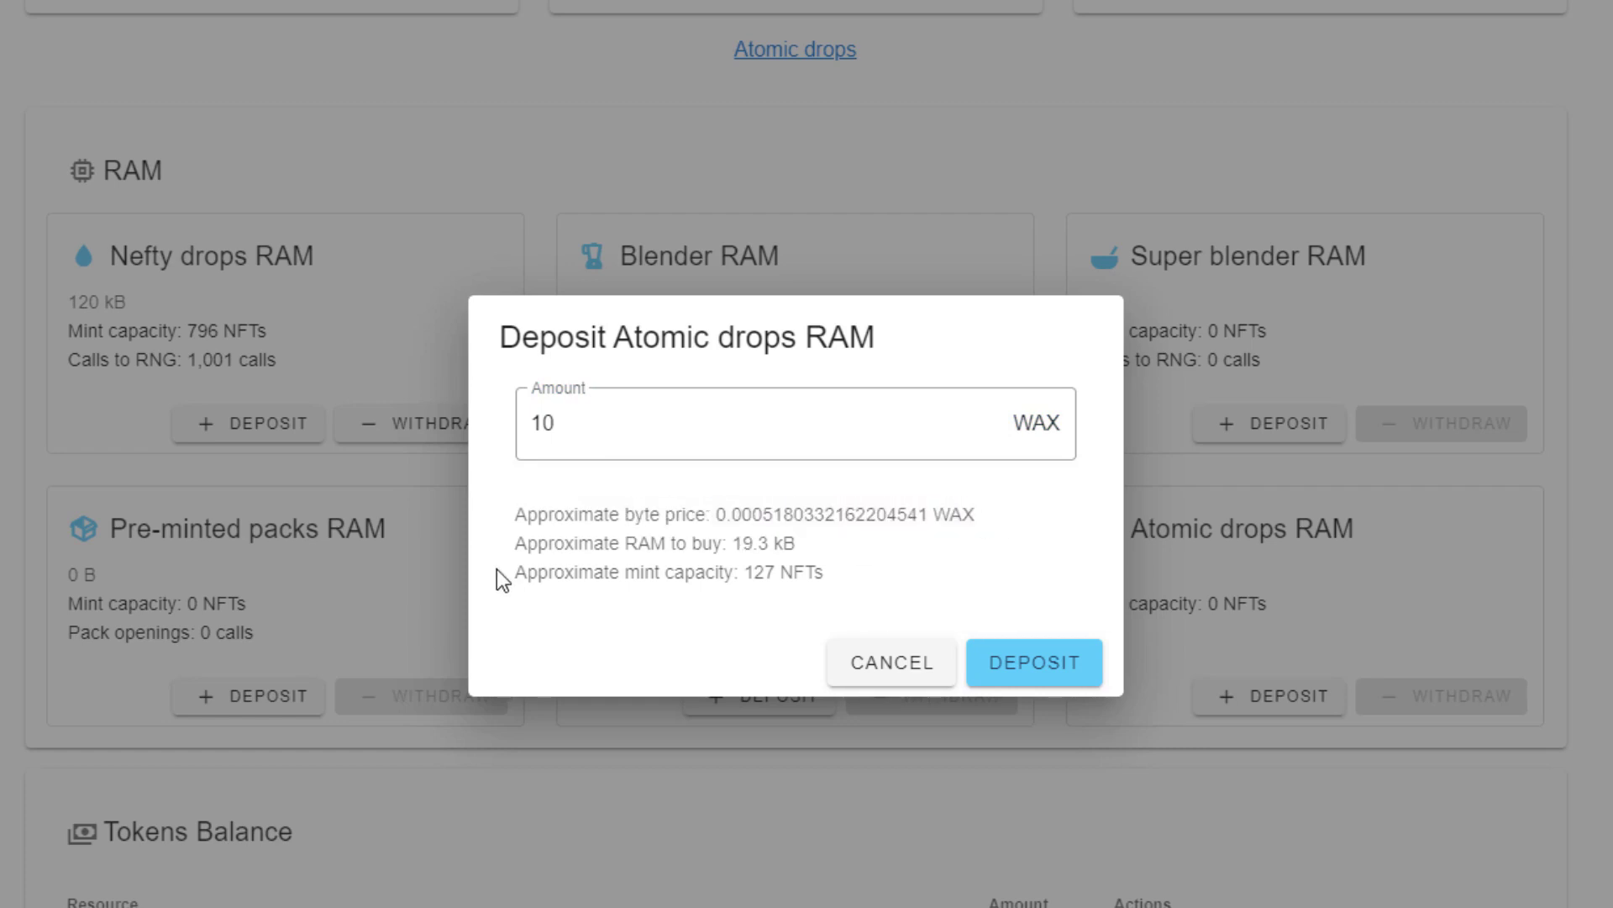
click(573, 401)
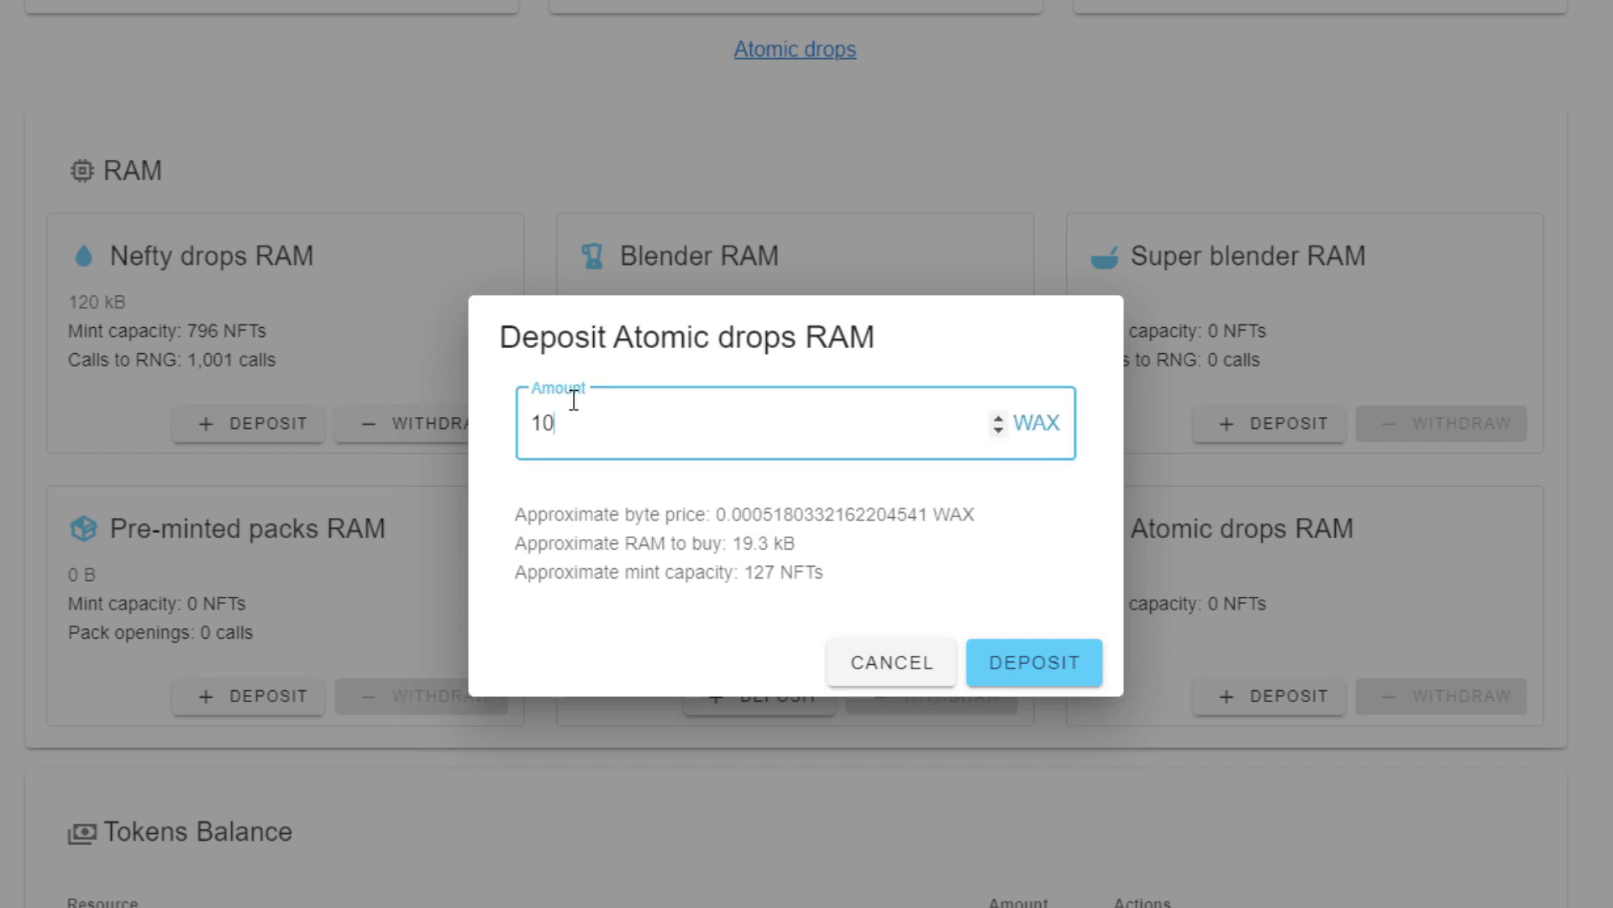
double_click(561, 413)
drag(729, 542, 805, 546)
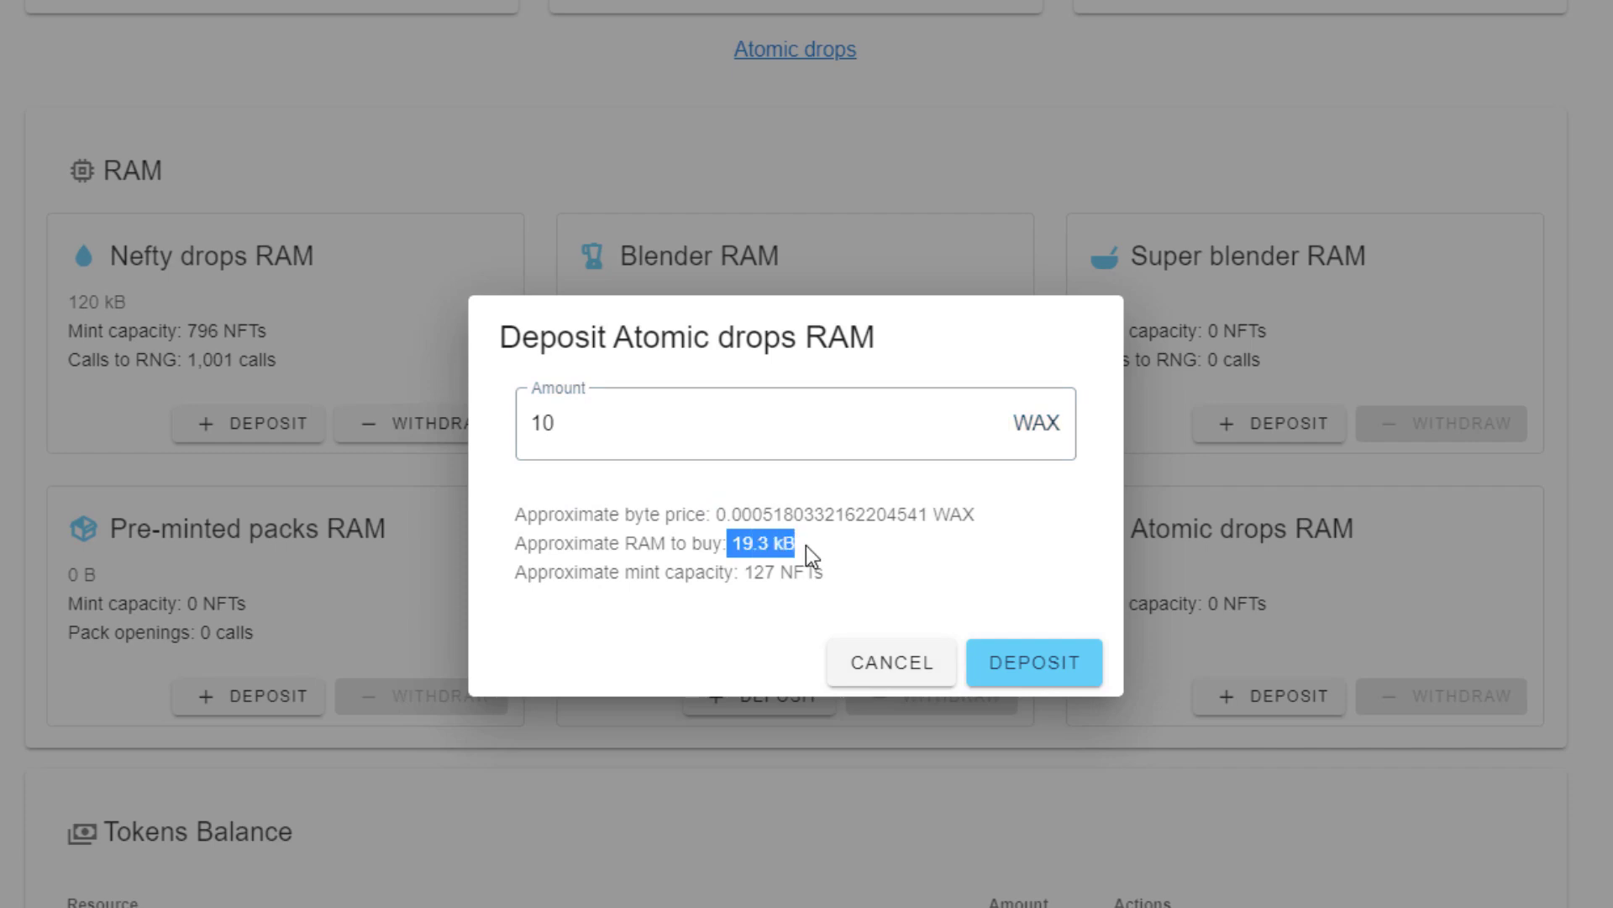
drag(515, 574, 748, 574)
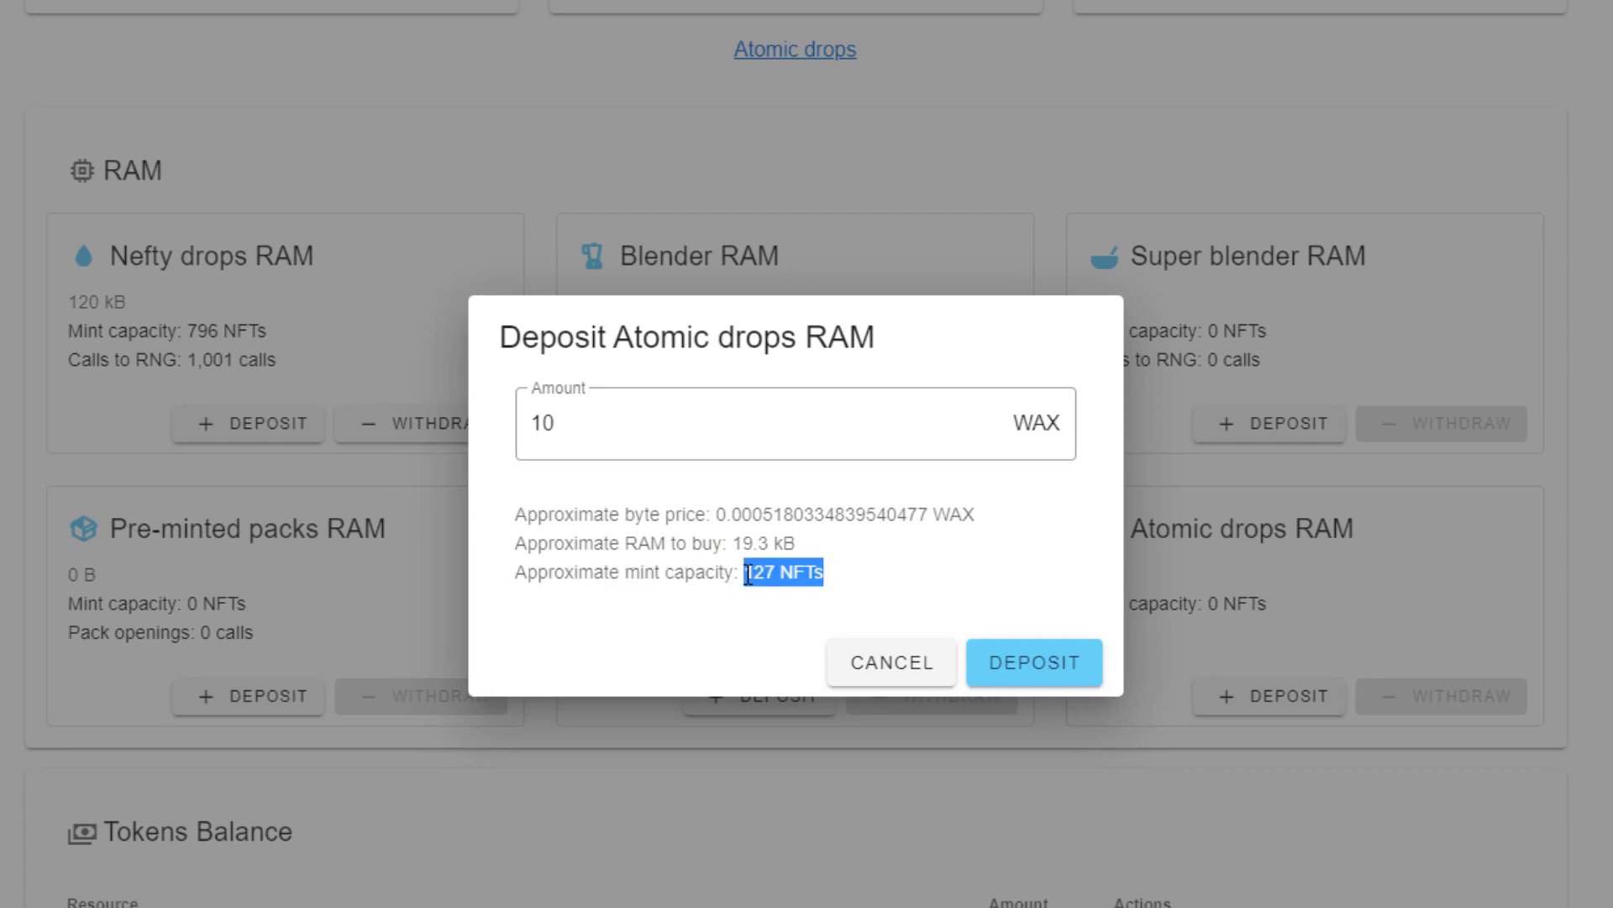
click(624, 418)
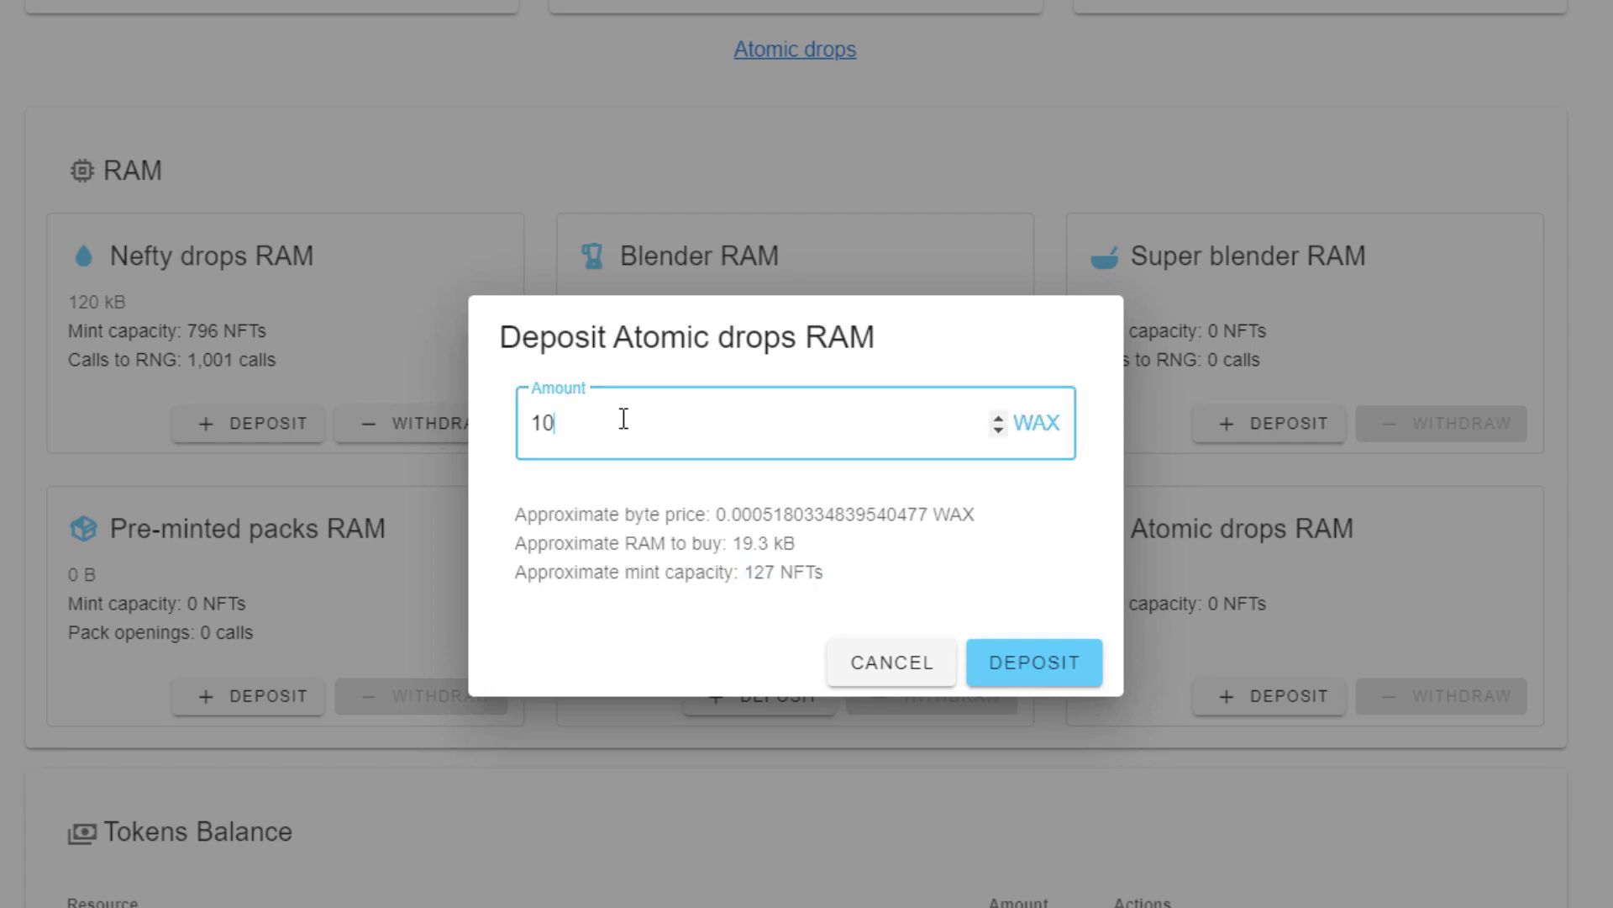
drag(746, 574, 820, 572)
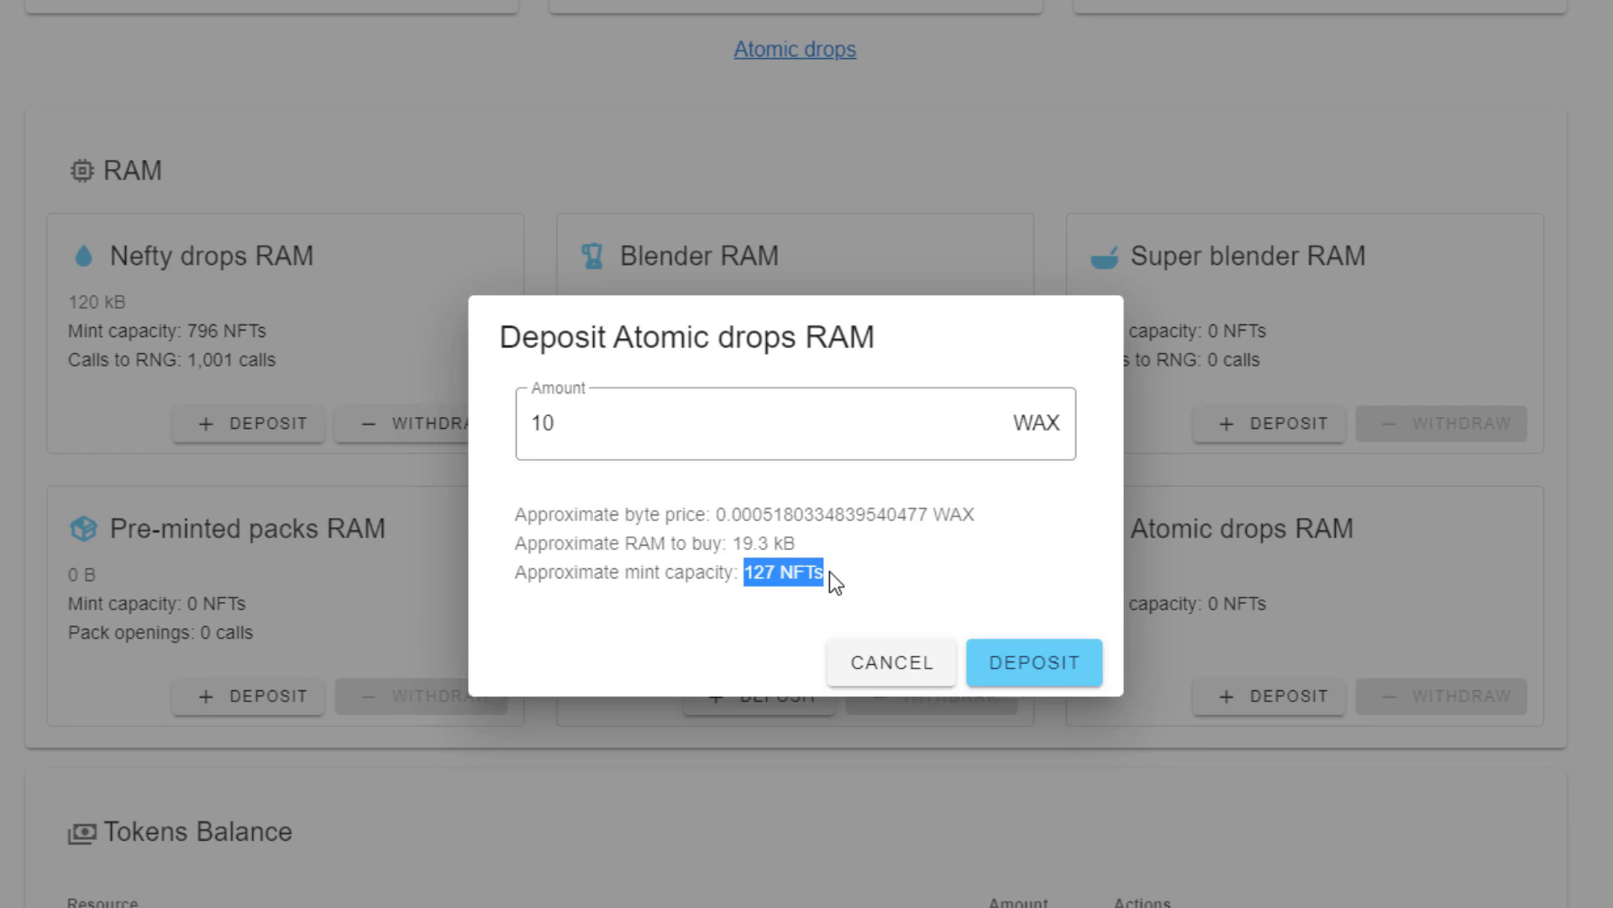
click(764, 579)
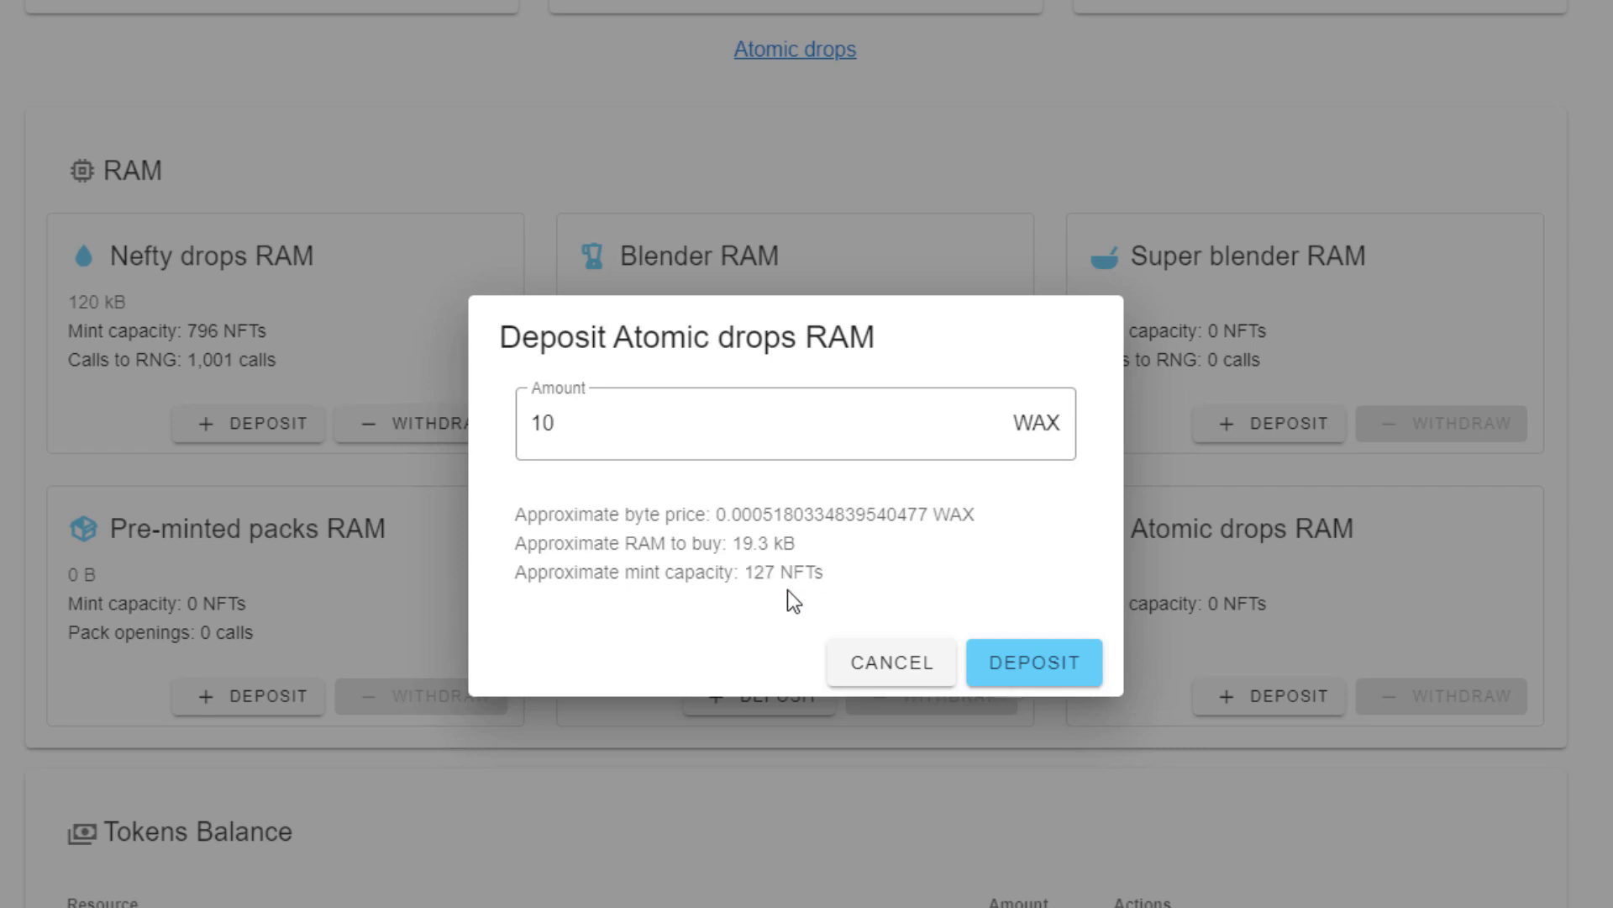
drag(745, 575, 802, 575)
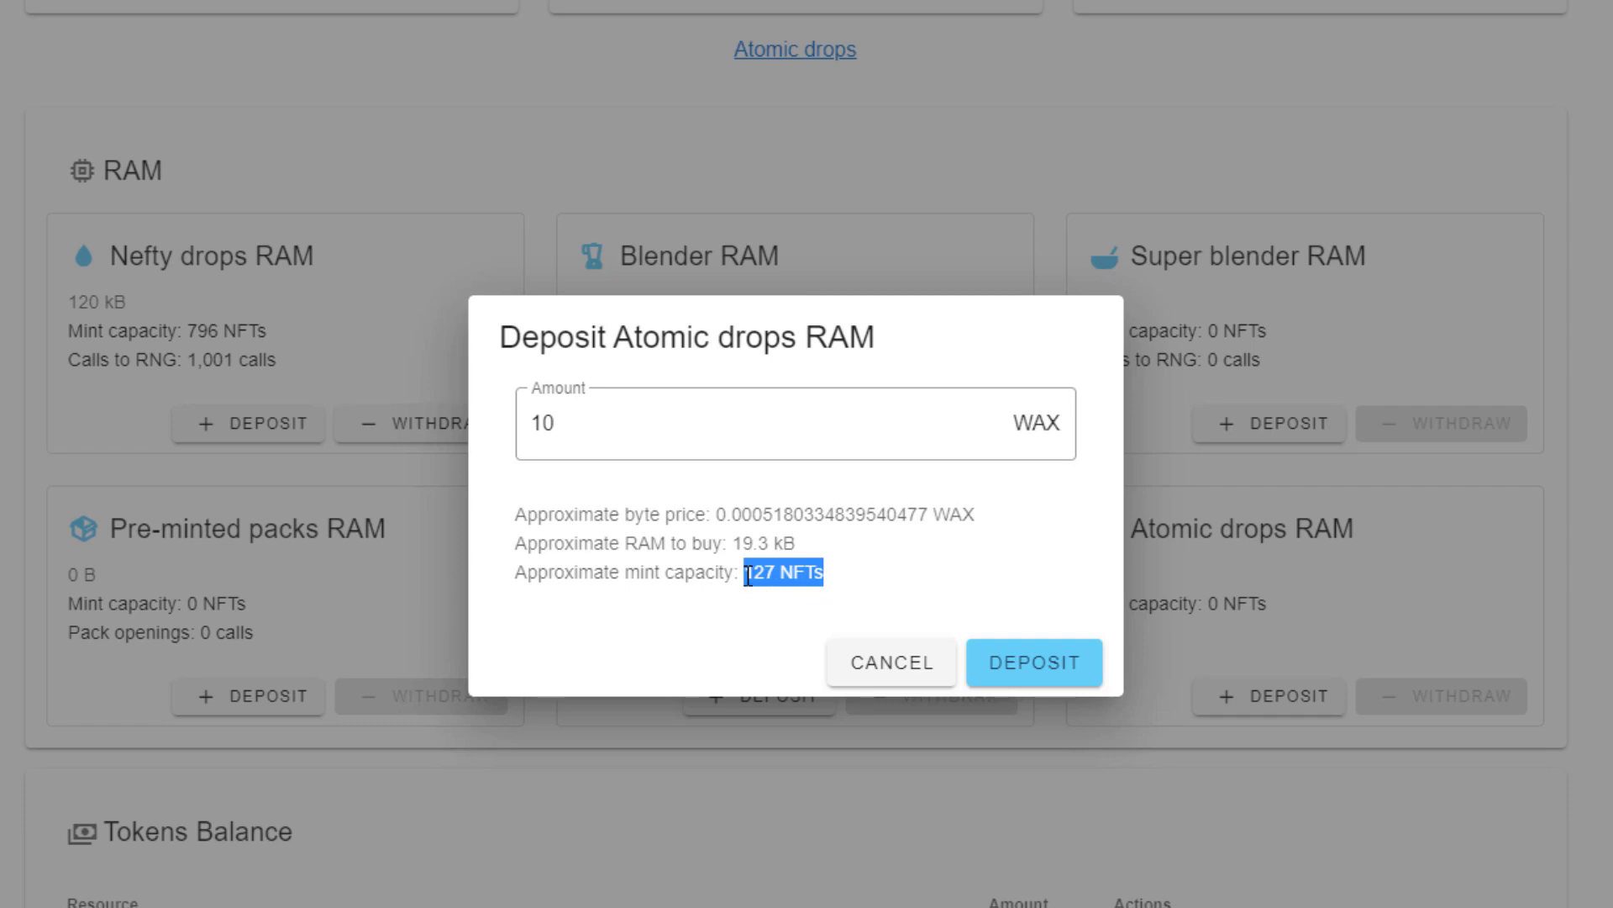
click(748, 578)
drag(826, 575, 753, 576)
Step: Reduce the amount to 1 WAX, submit the Atomic drops RAM deposit and check the resulting mint capacity
click(757, 439)
key(BackSpace)
click(1076, 668)
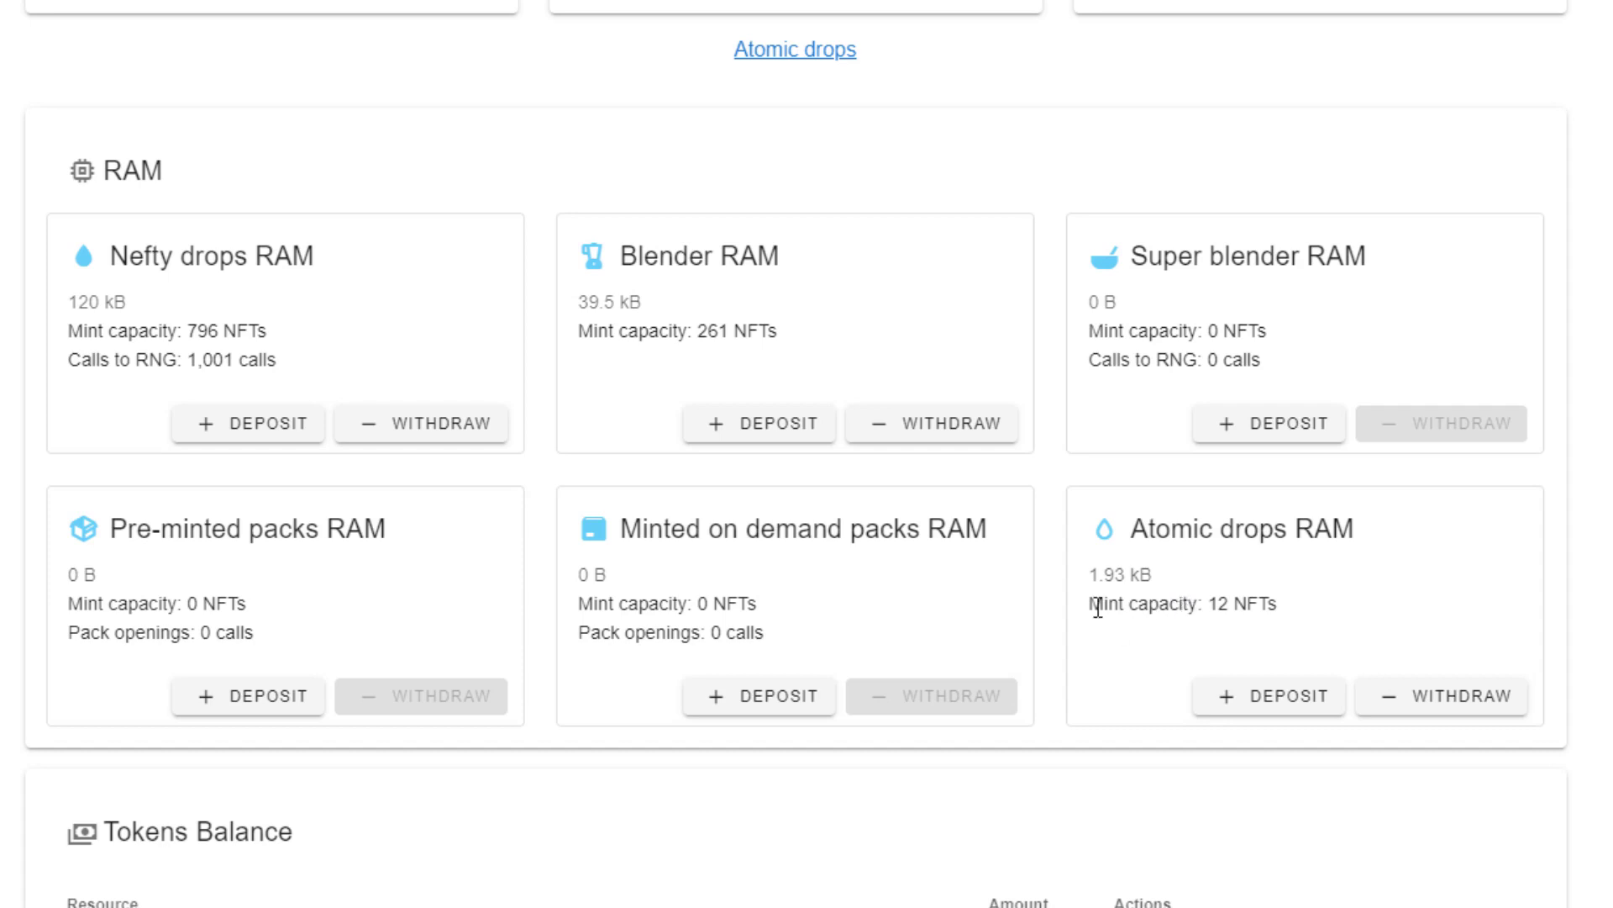
drag(1211, 604, 1257, 609)
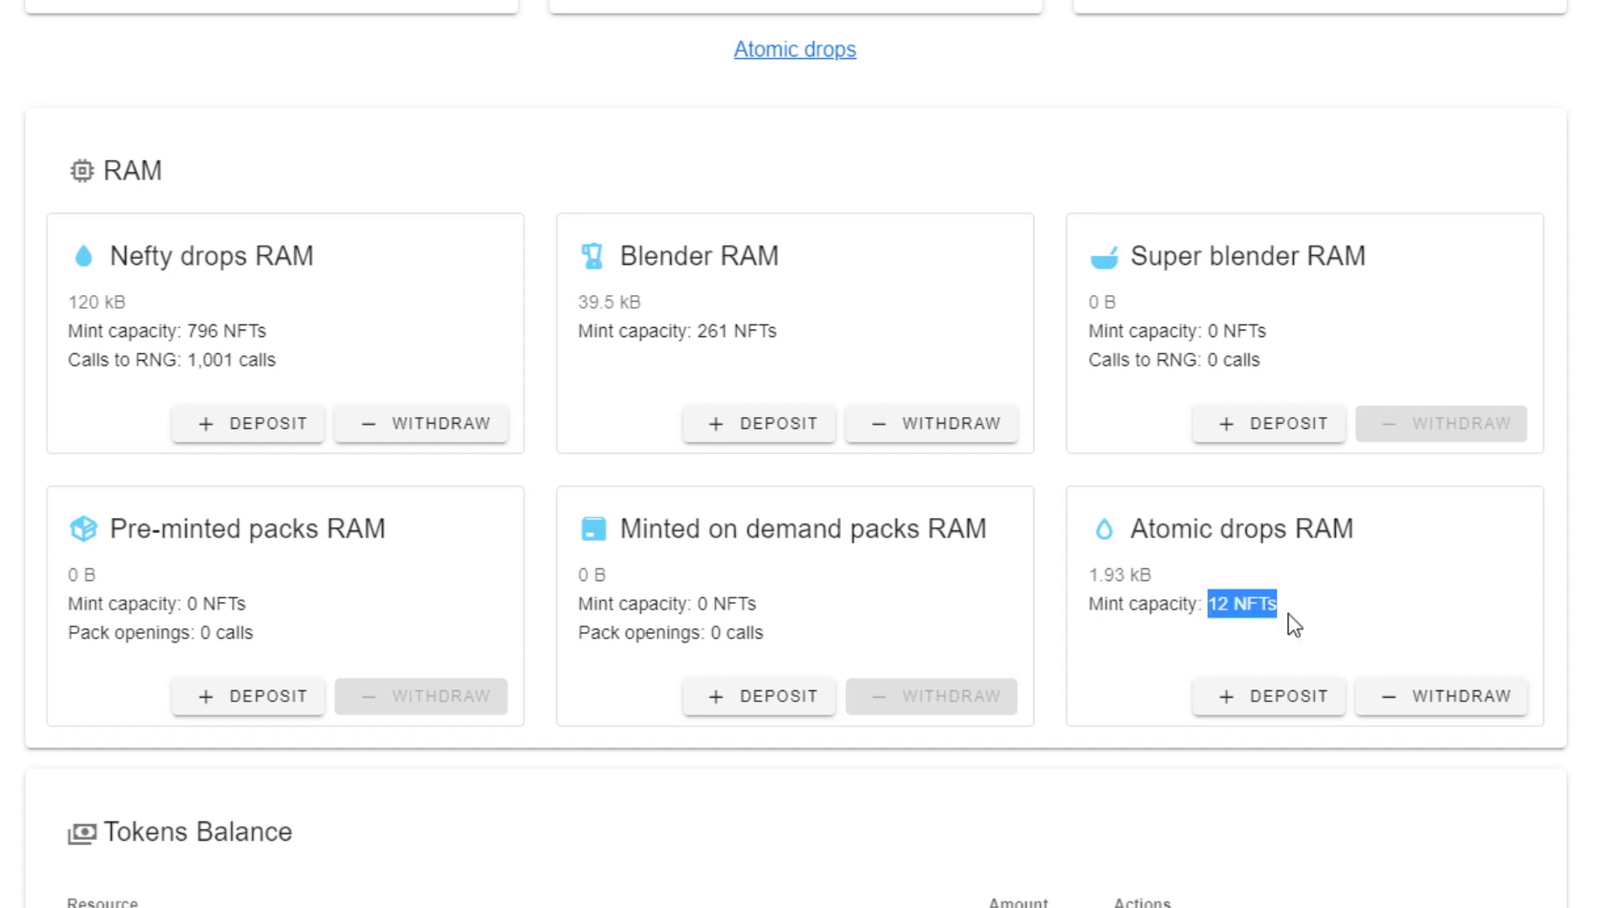
click(1233, 604)
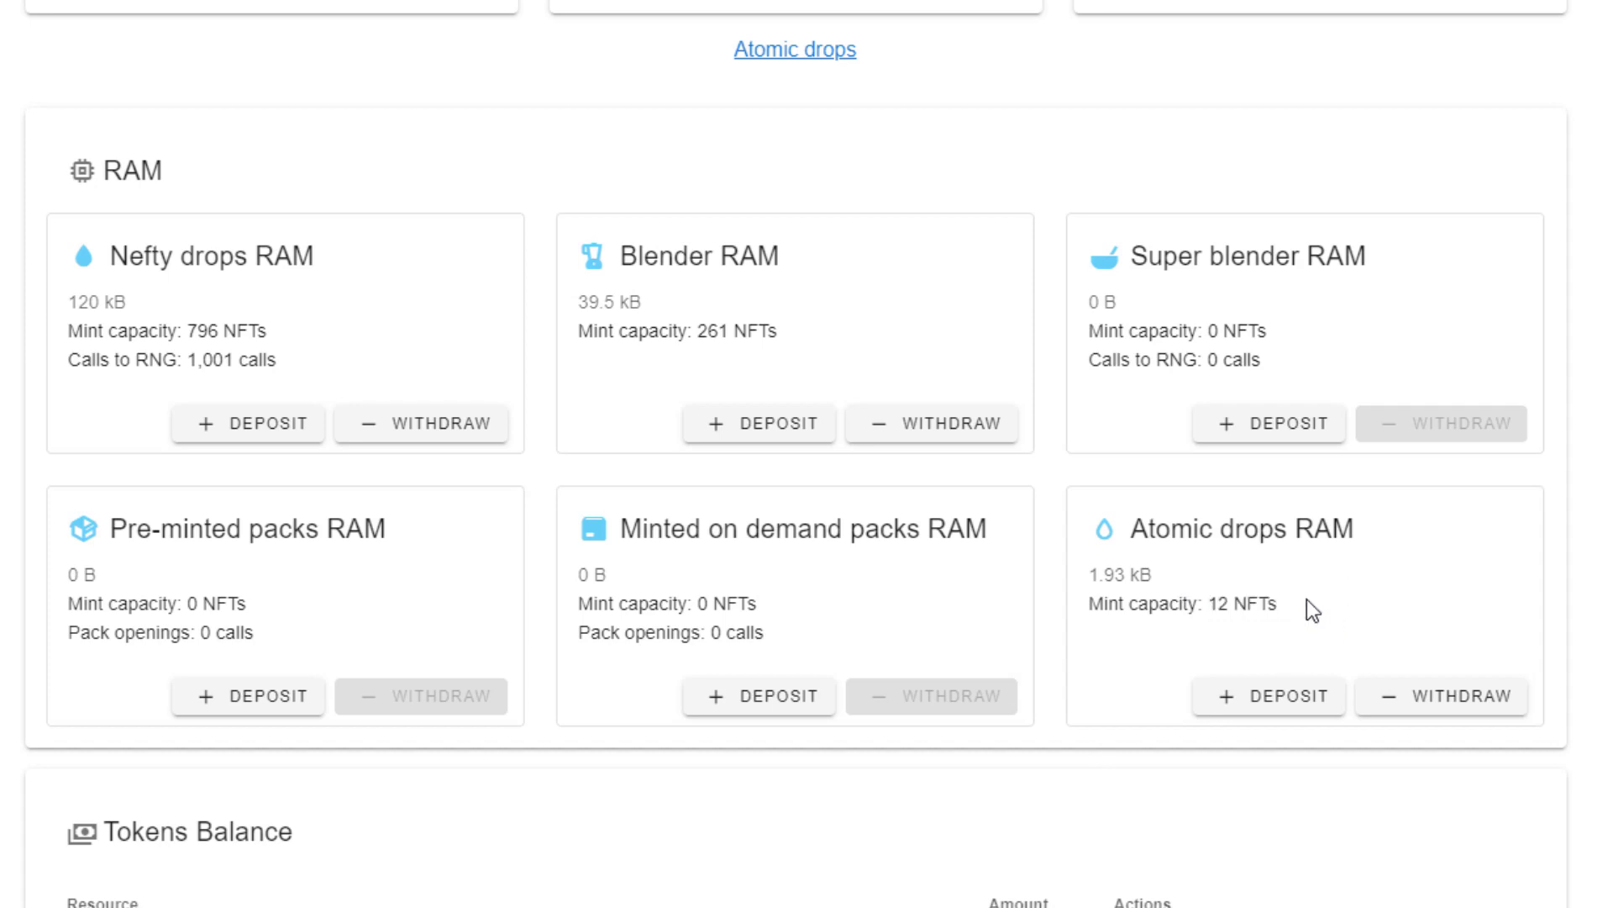
Step: Examine the stored RAM and NFT mint capacity for Atomic drops RAM
drag(1203, 604, 1291, 599)
click(1311, 595)
drag(1080, 589, 1325, 628)
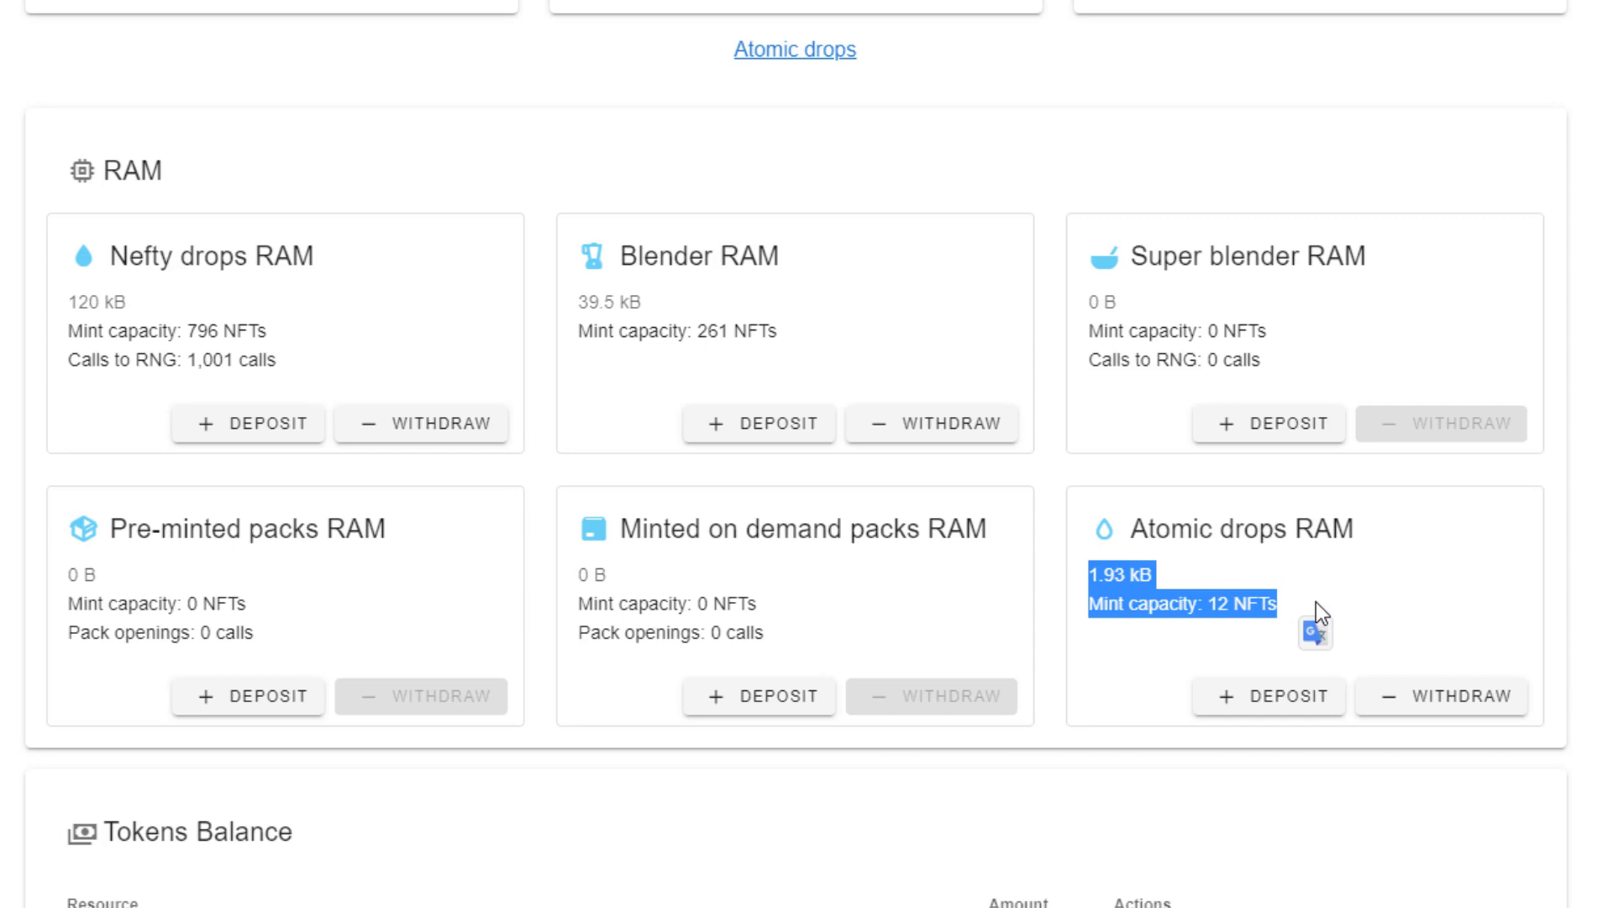
click(1299, 602)
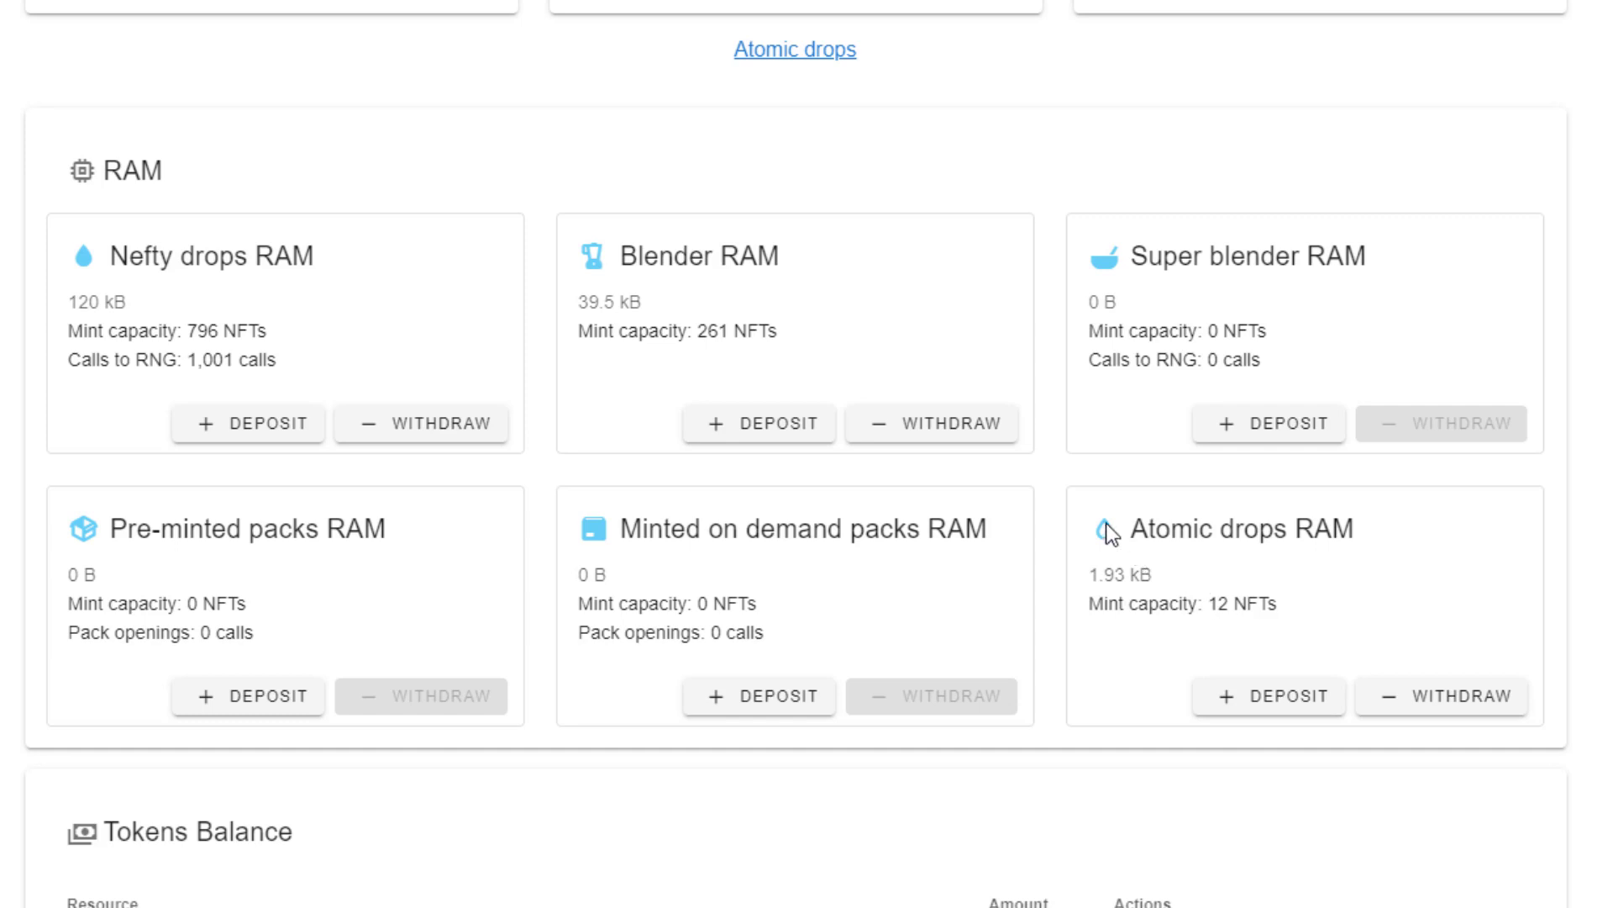
drag(1141, 574, 1387, 613)
click(1387, 613)
drag(1273, 605, 1101, 538)
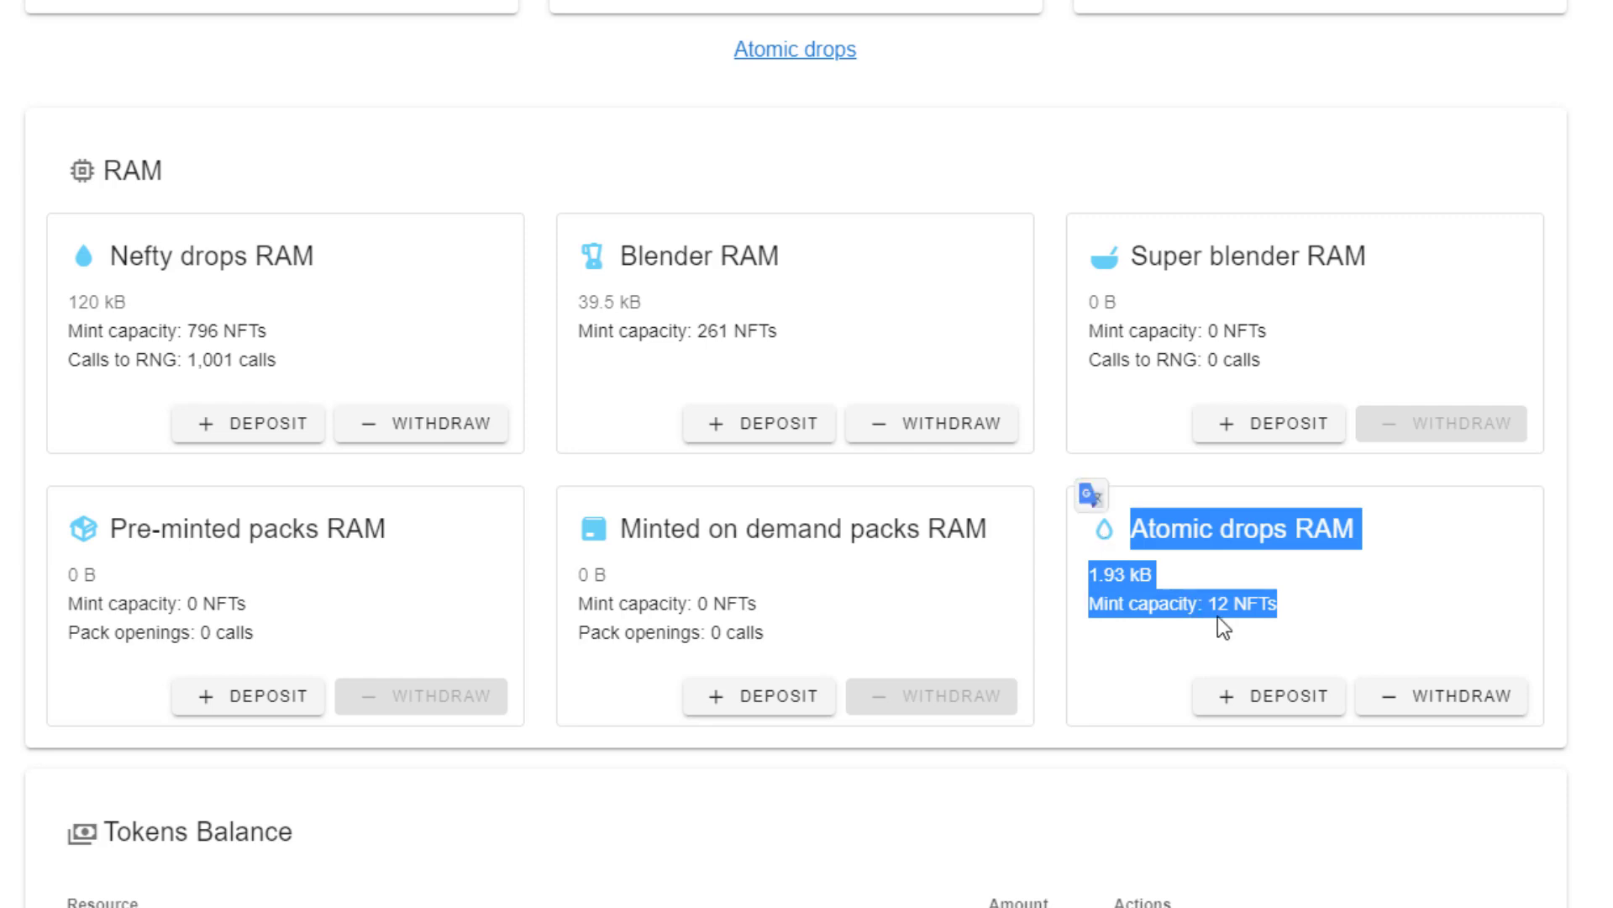
click(1303, 623)
drag(1310, 602, 1089, 568)
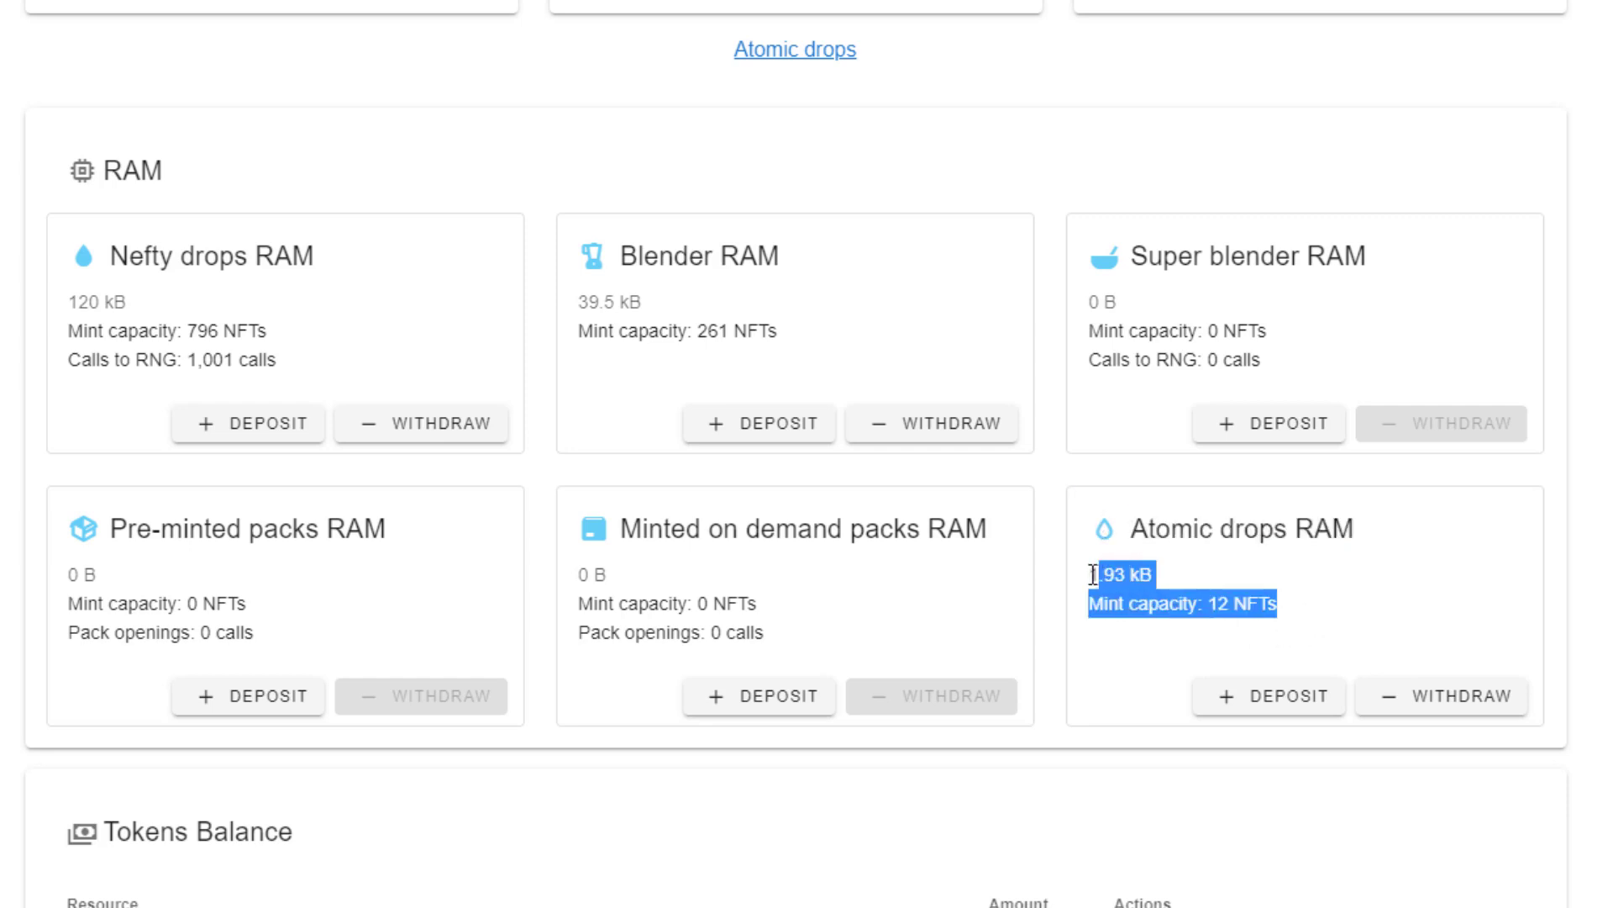
click(1299, 629)
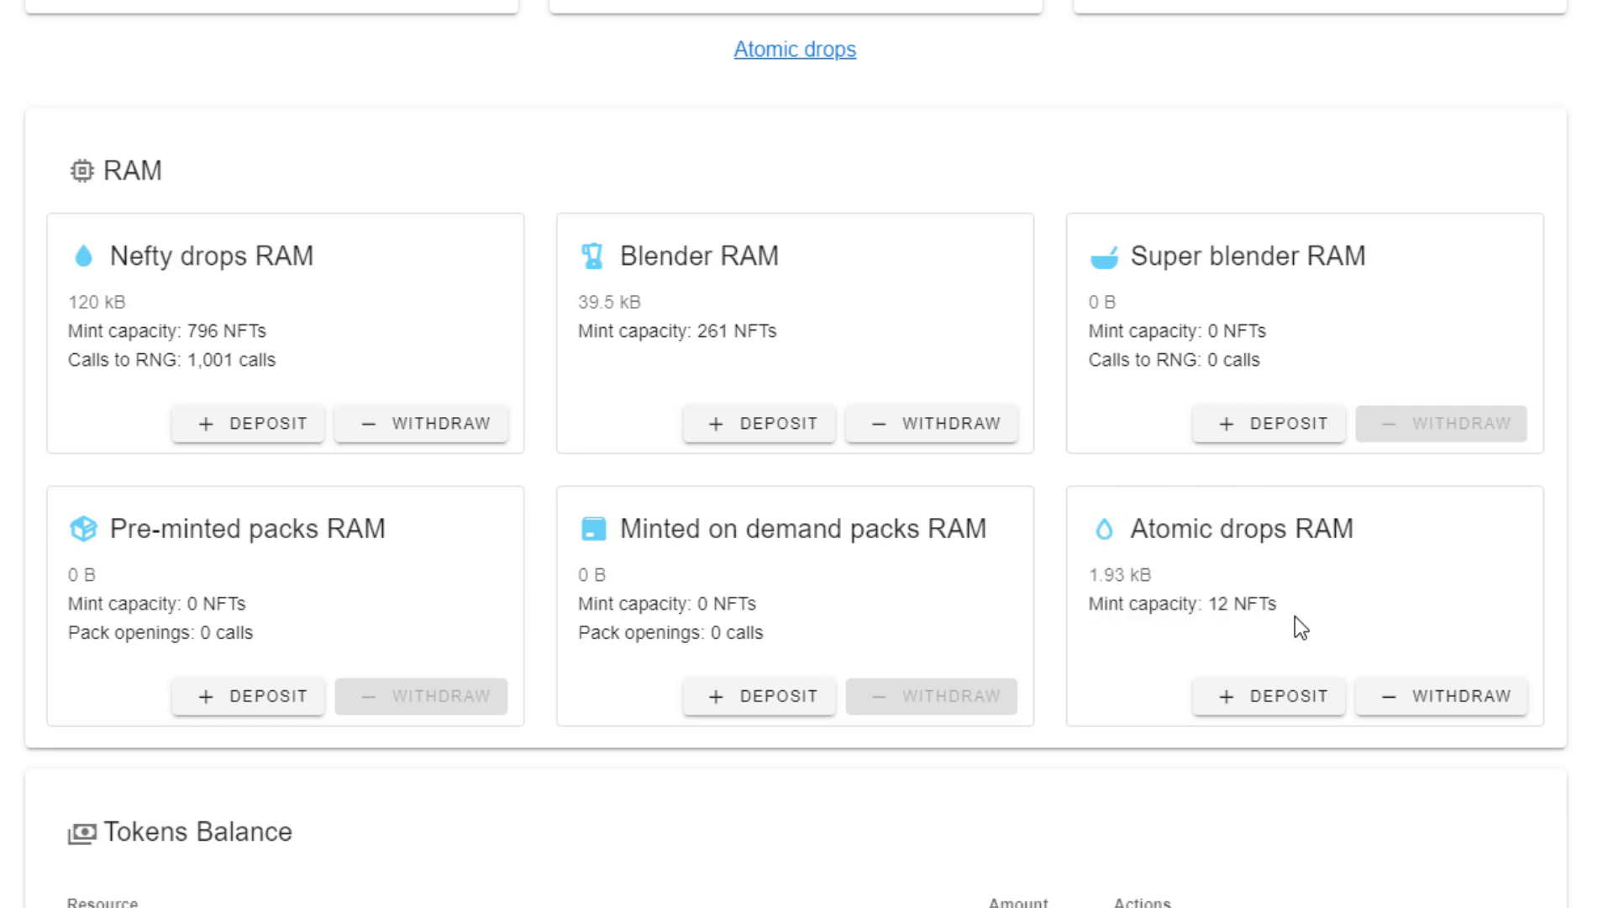
drag(1278, 603, 1202, 603)
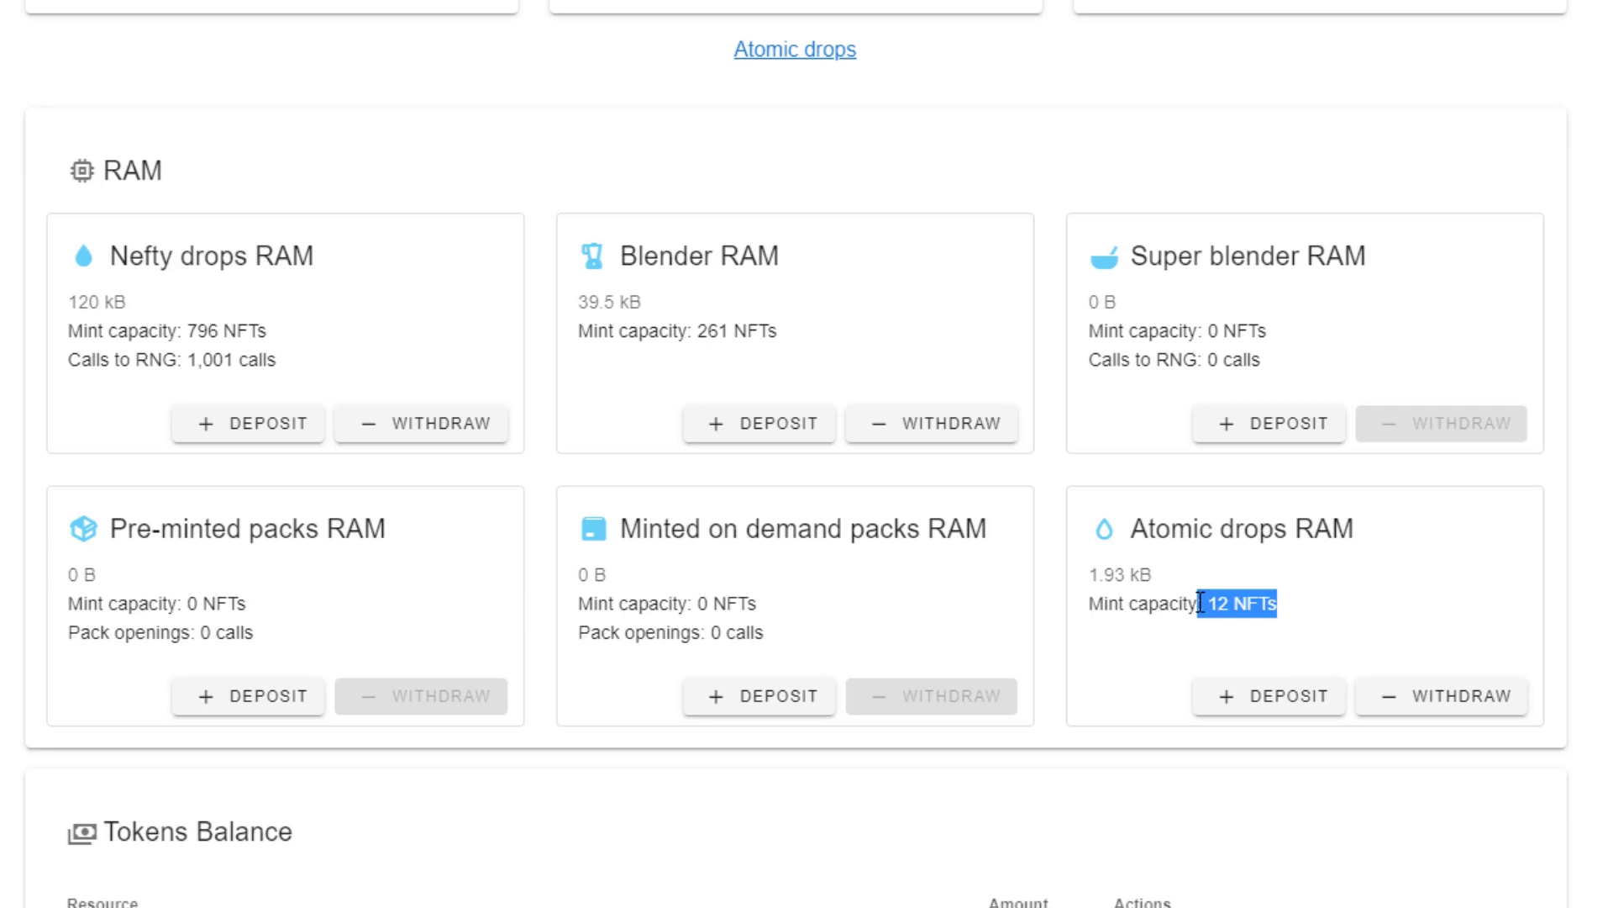
drag(1202, 604, 1097, 612)
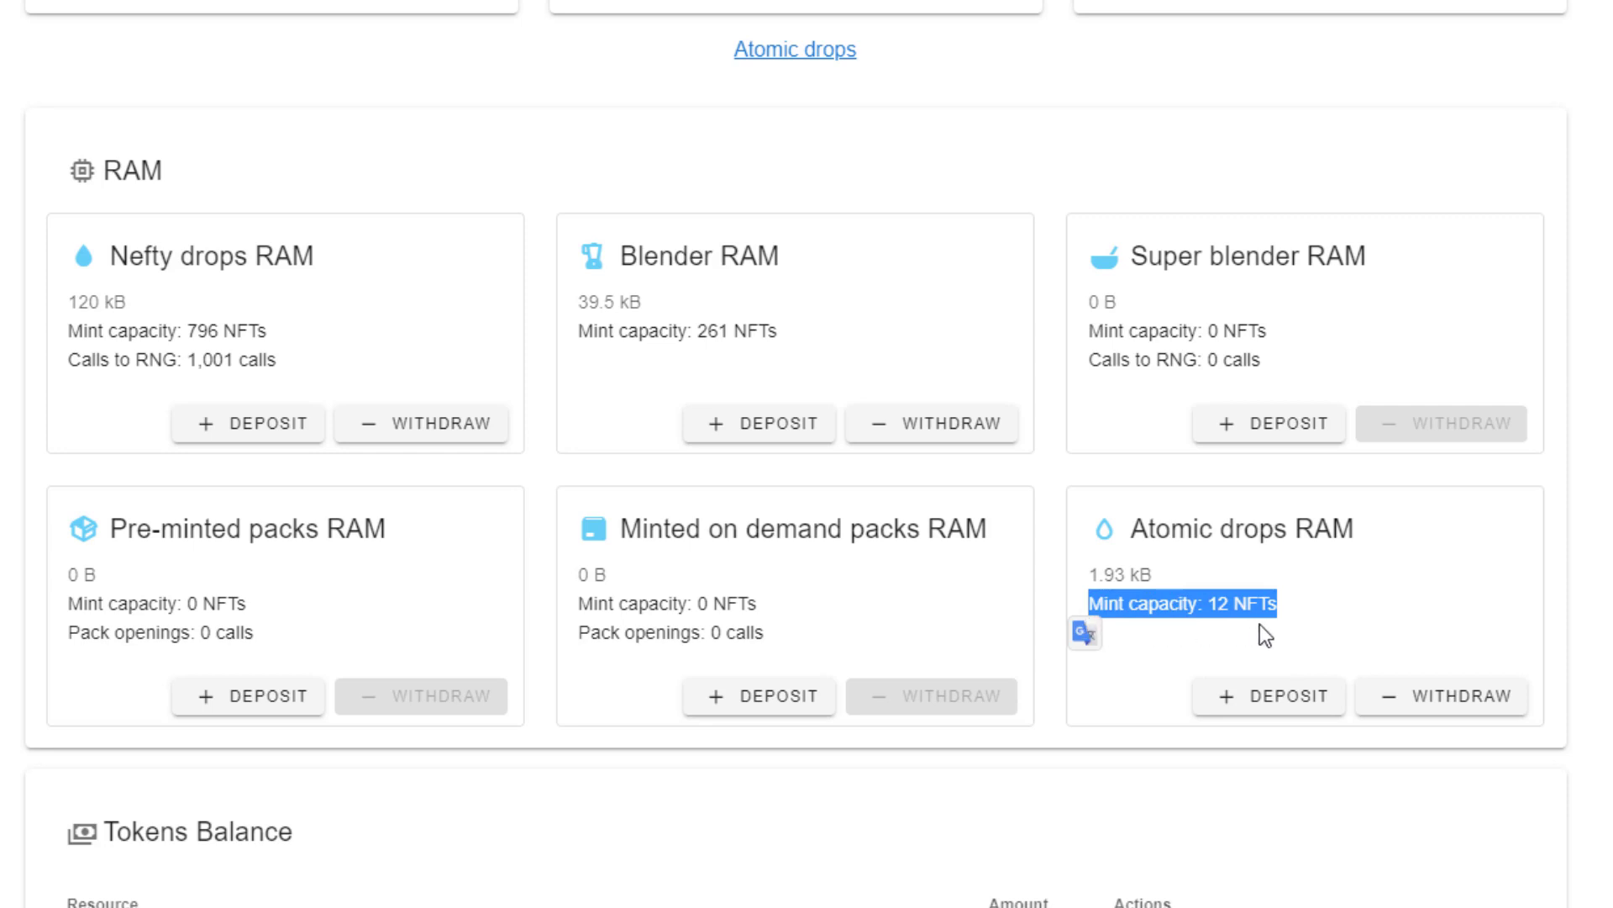
click(1290, 608)
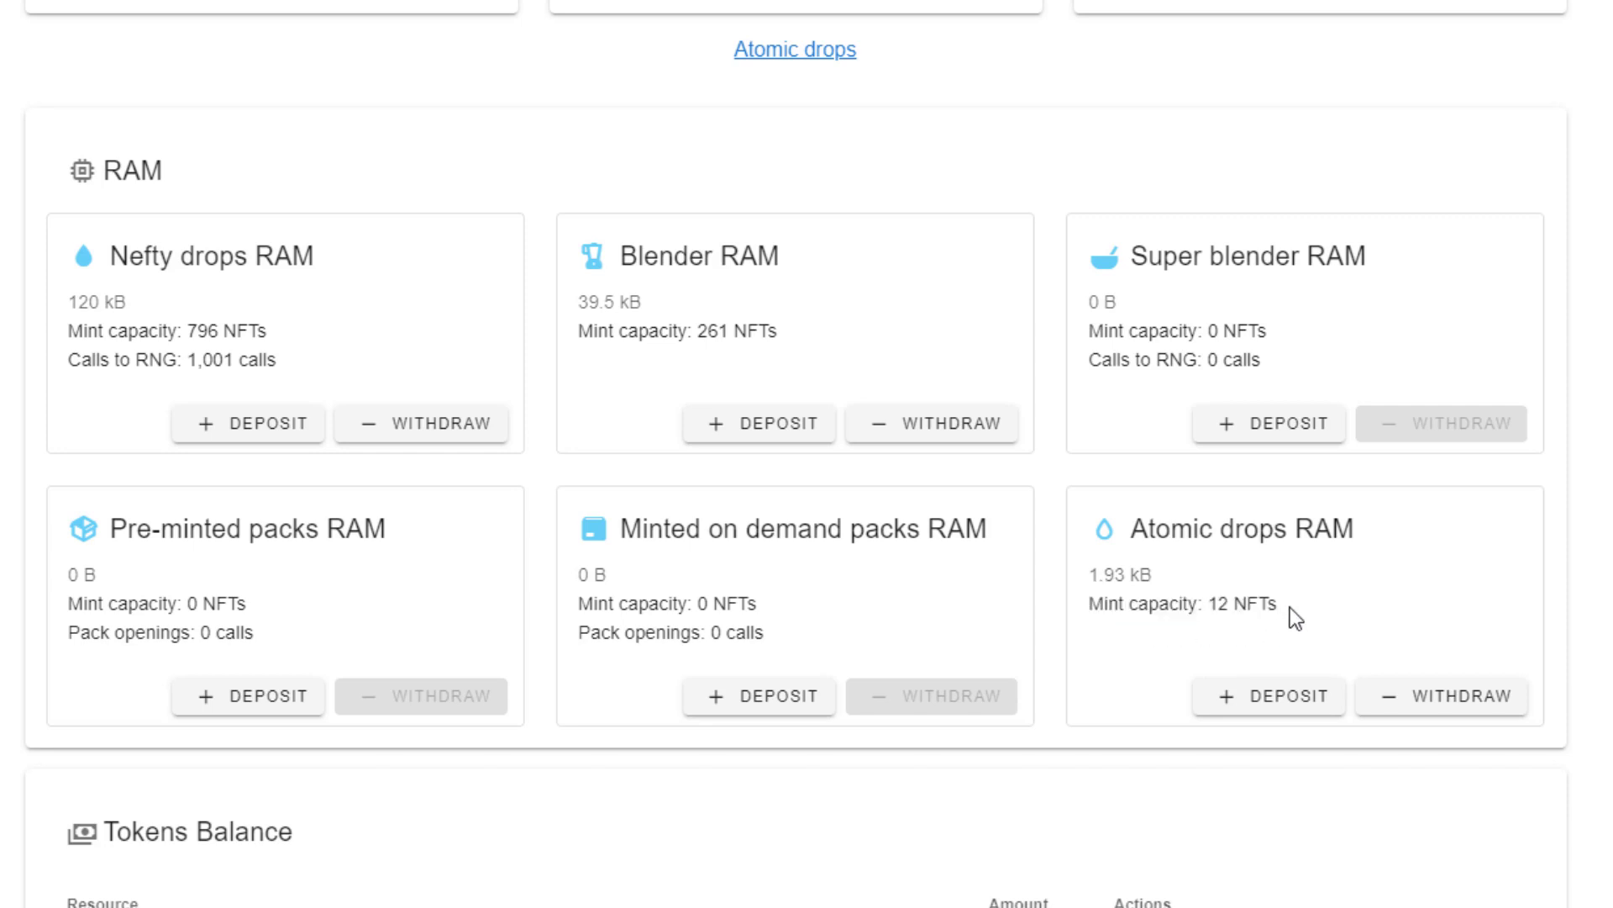
drag(1284, 601, 1213, 602)
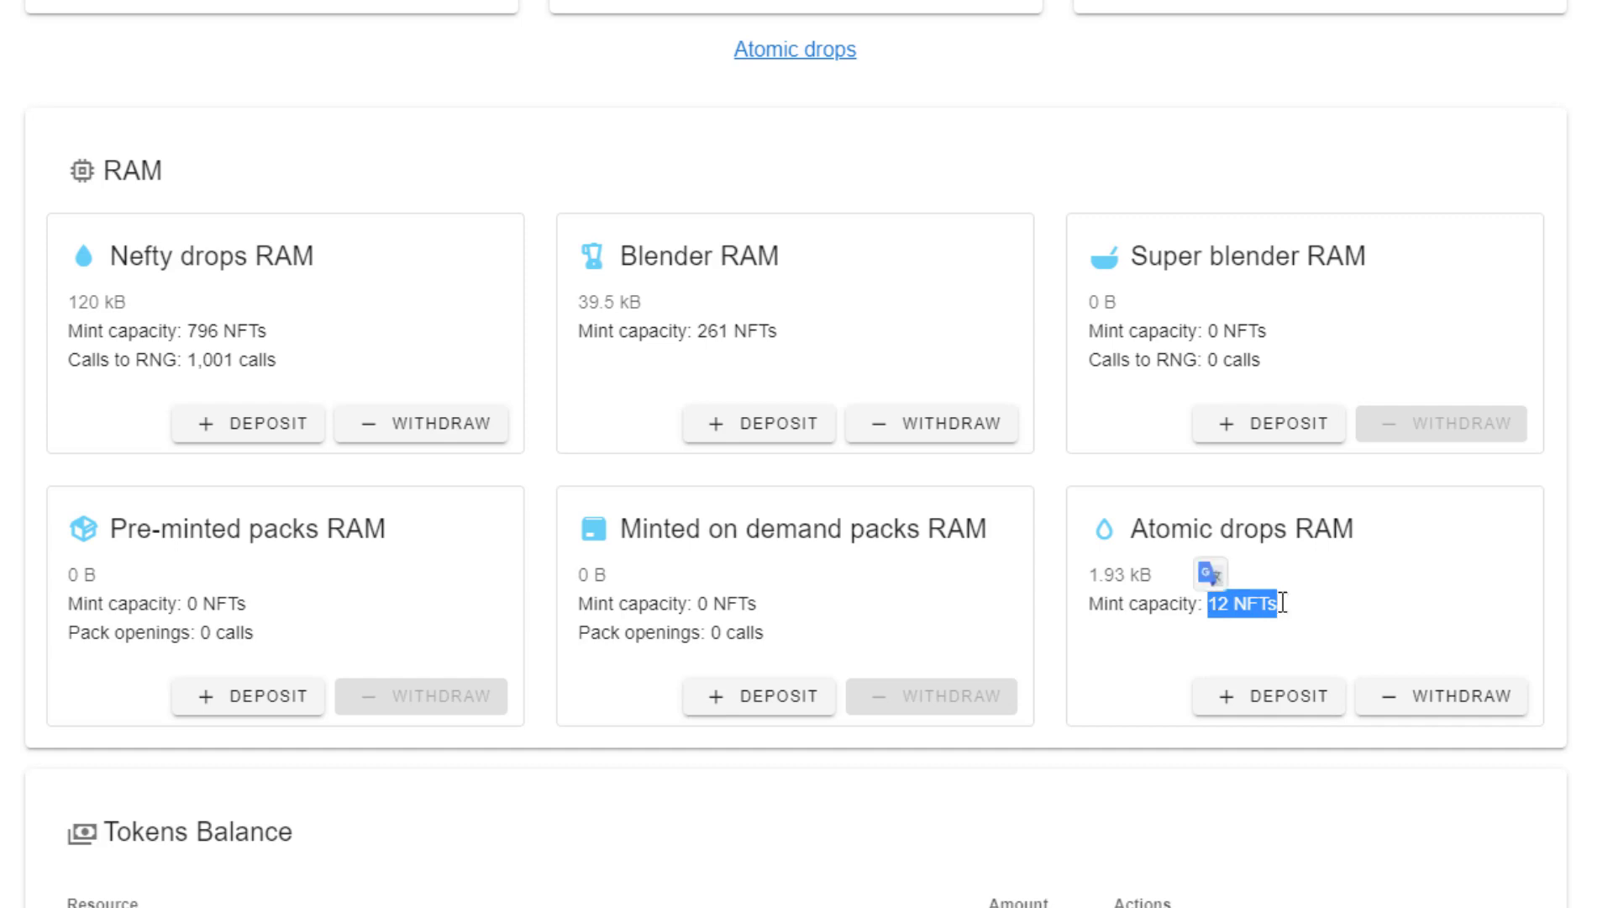
click(1318, 609)
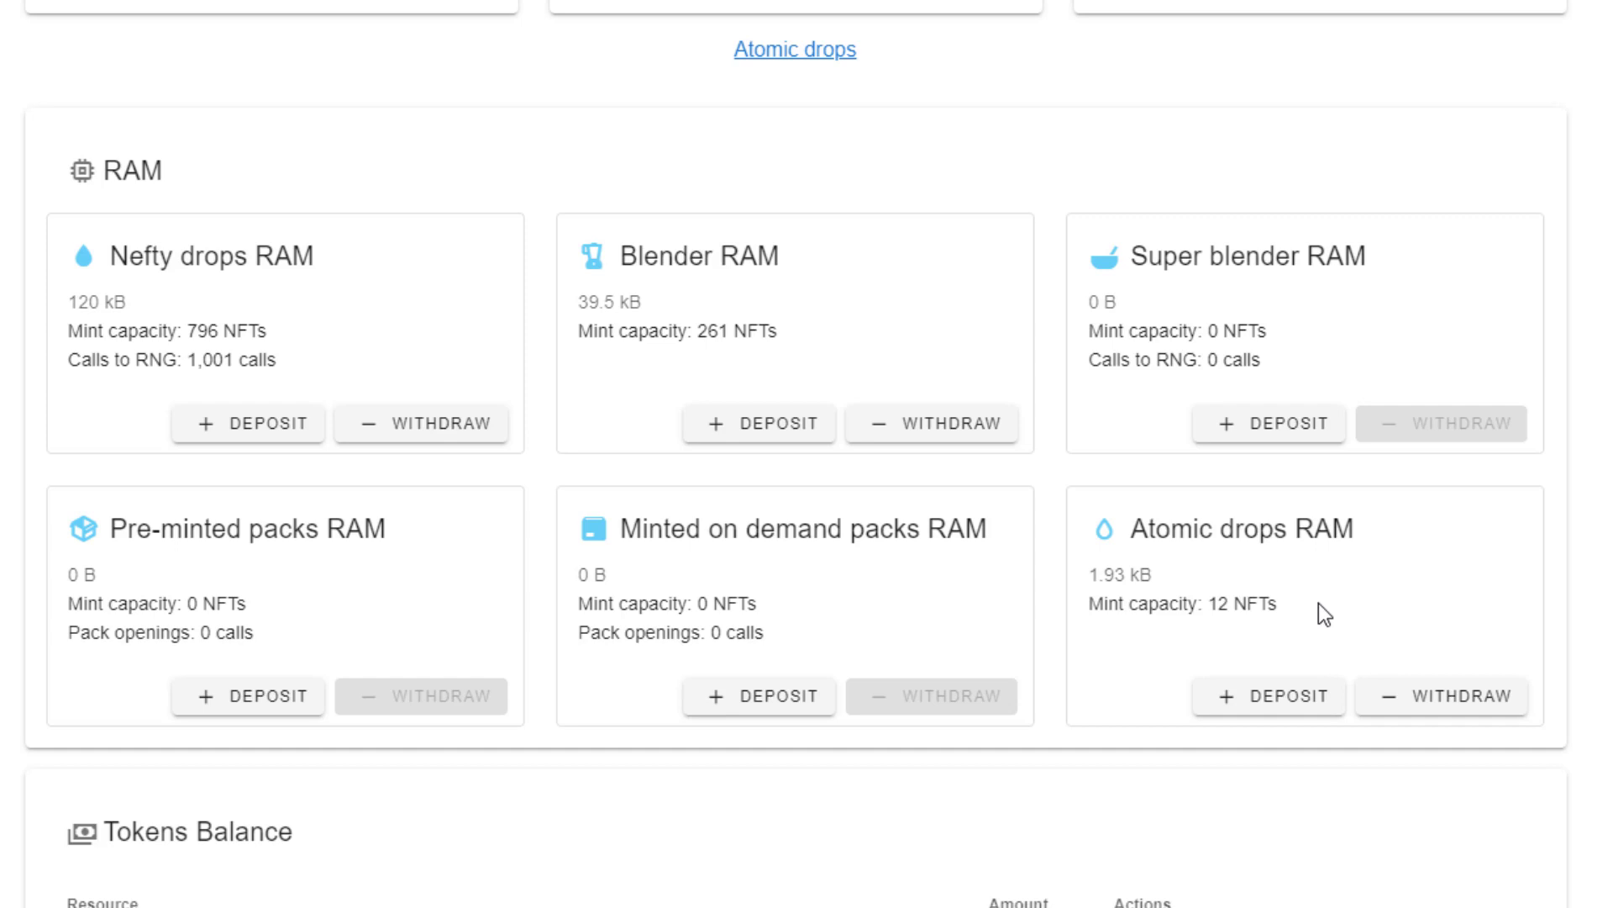
Step: Open the Atomic drops page of the Skull Island collection
scroll(1566, 600, up, 8)
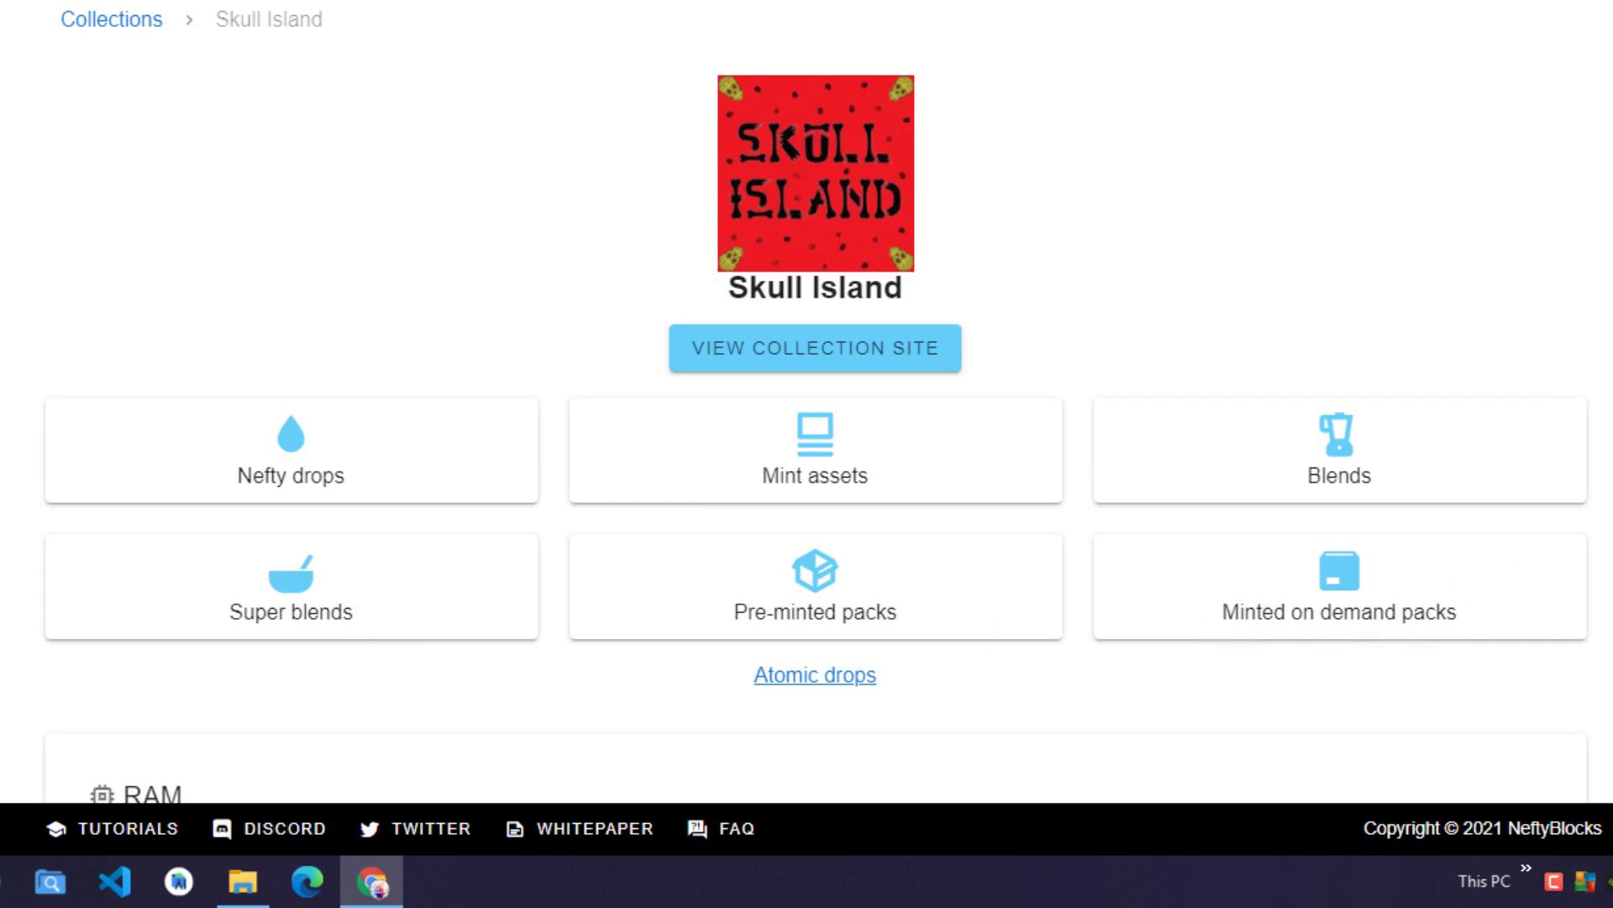
scroll(995, 632, down, 2)
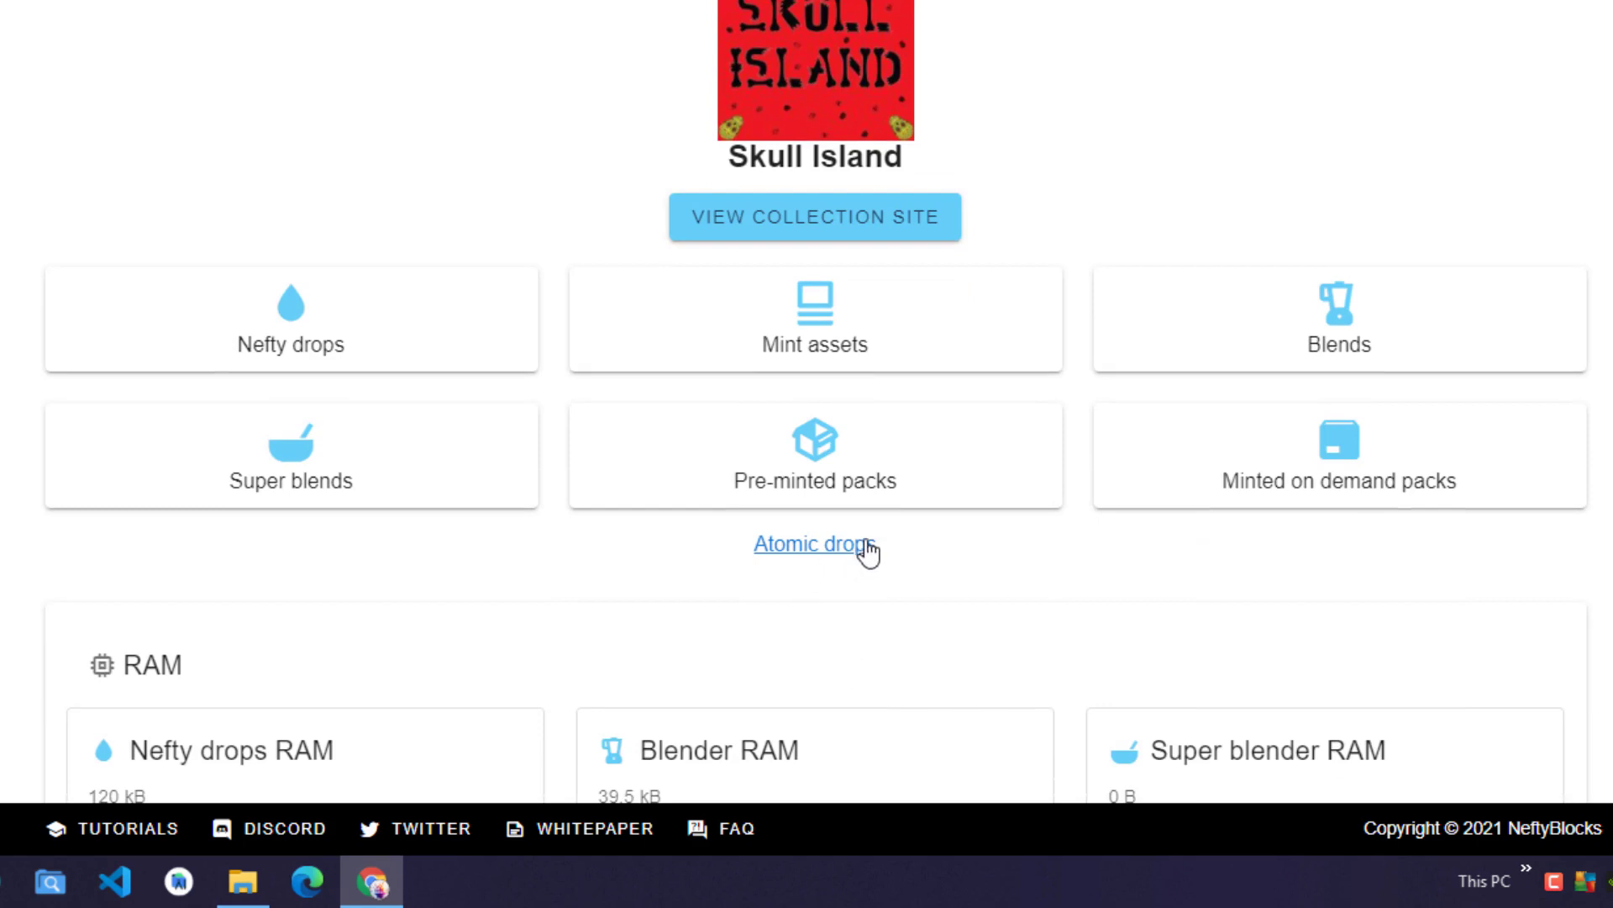
drag(724, 530, 928, 603)
click(965, 577)
click(928, 603)
scroll(836, 561, down, 5)
scroll(830, 84, up, 1)
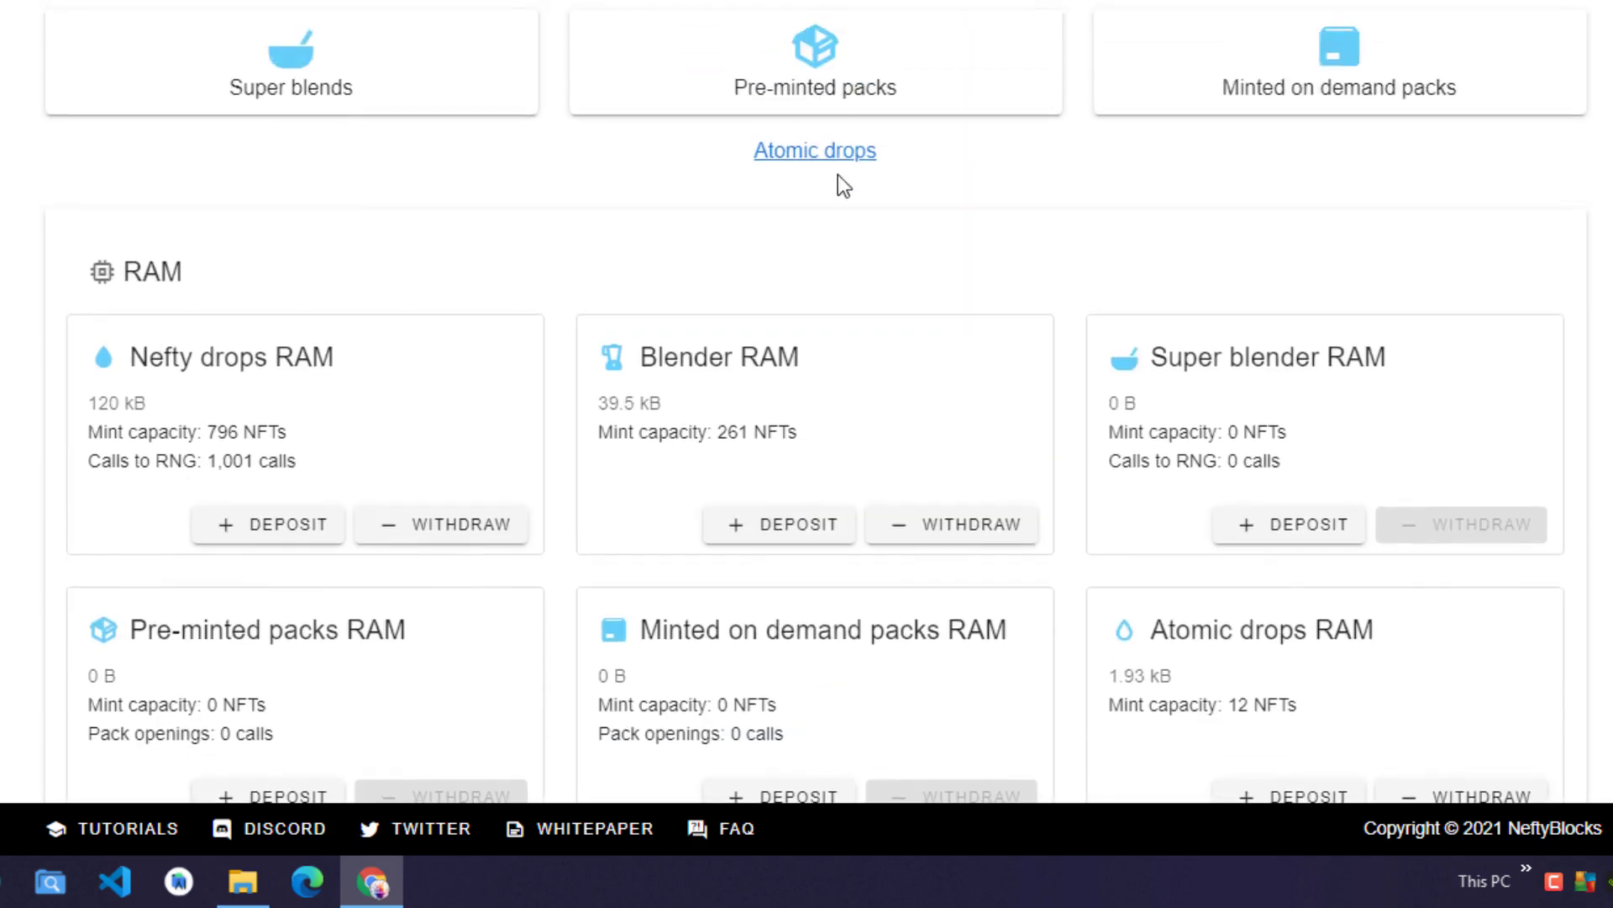
click(814, 156)
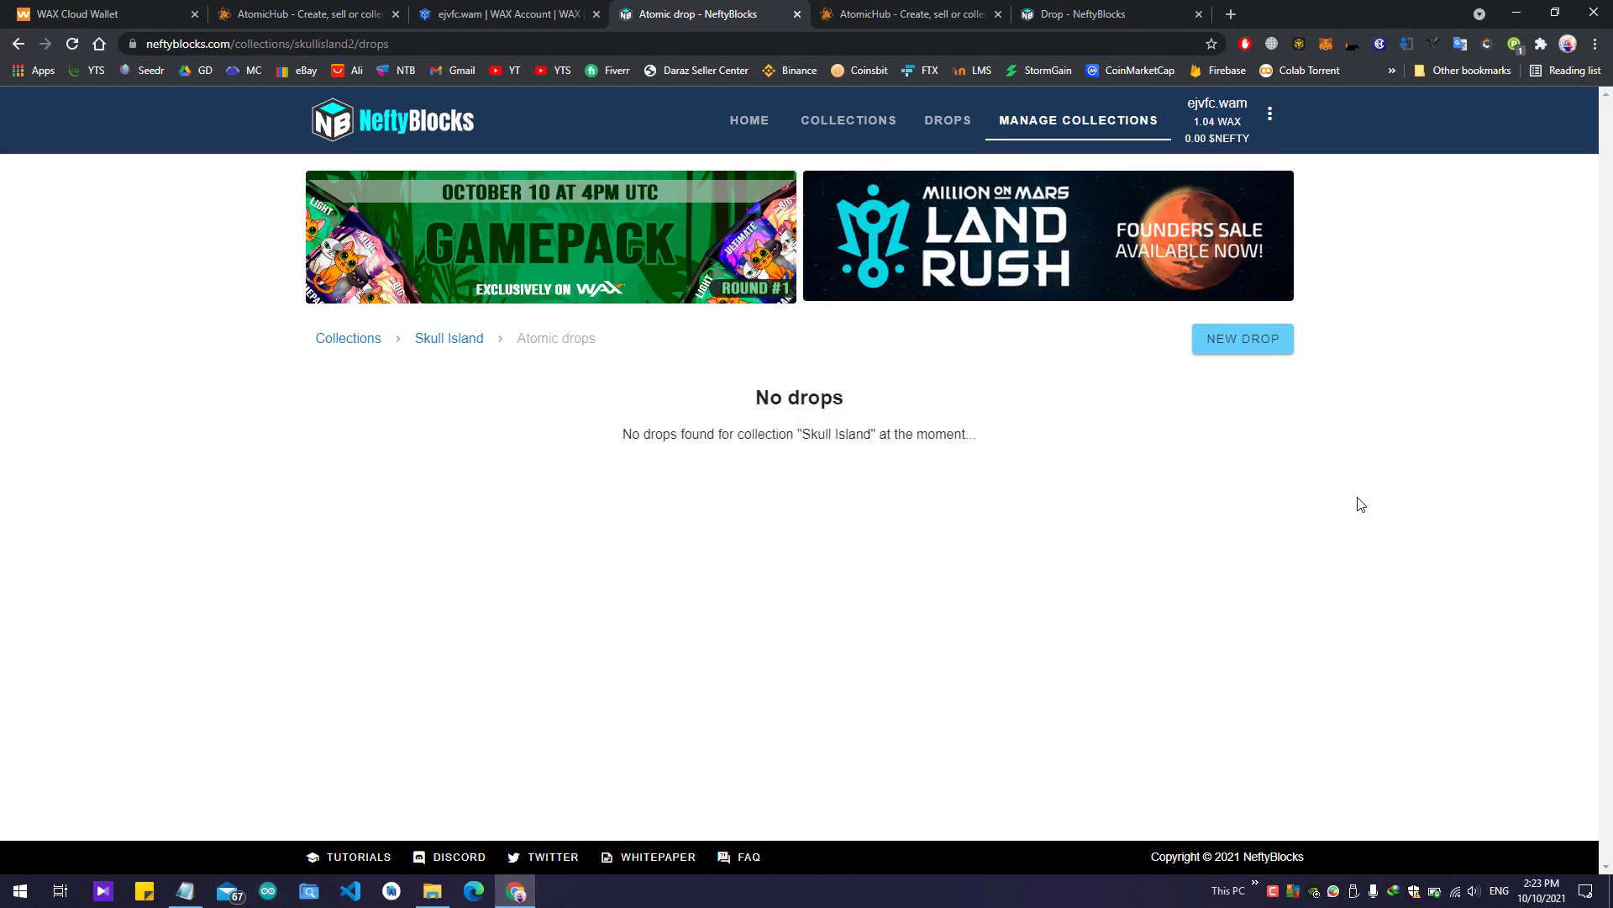
Step: Start creating a new atomic drop for the Skull Island collection
drag(750, 394, 848, 407)
click(920, 459)
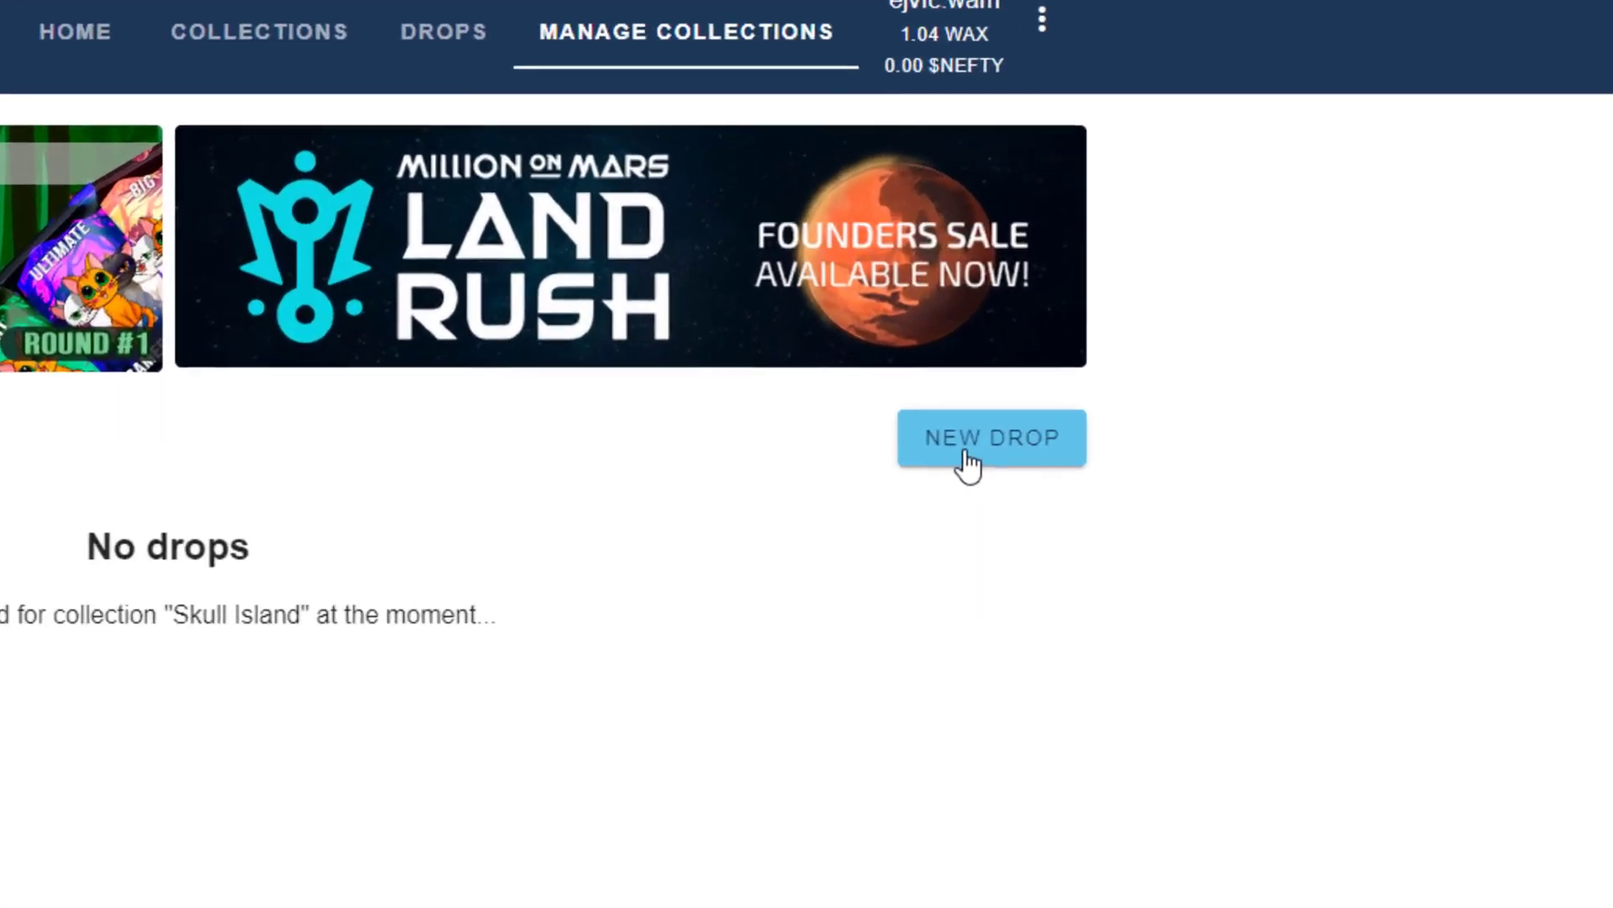
click(1097, 410)
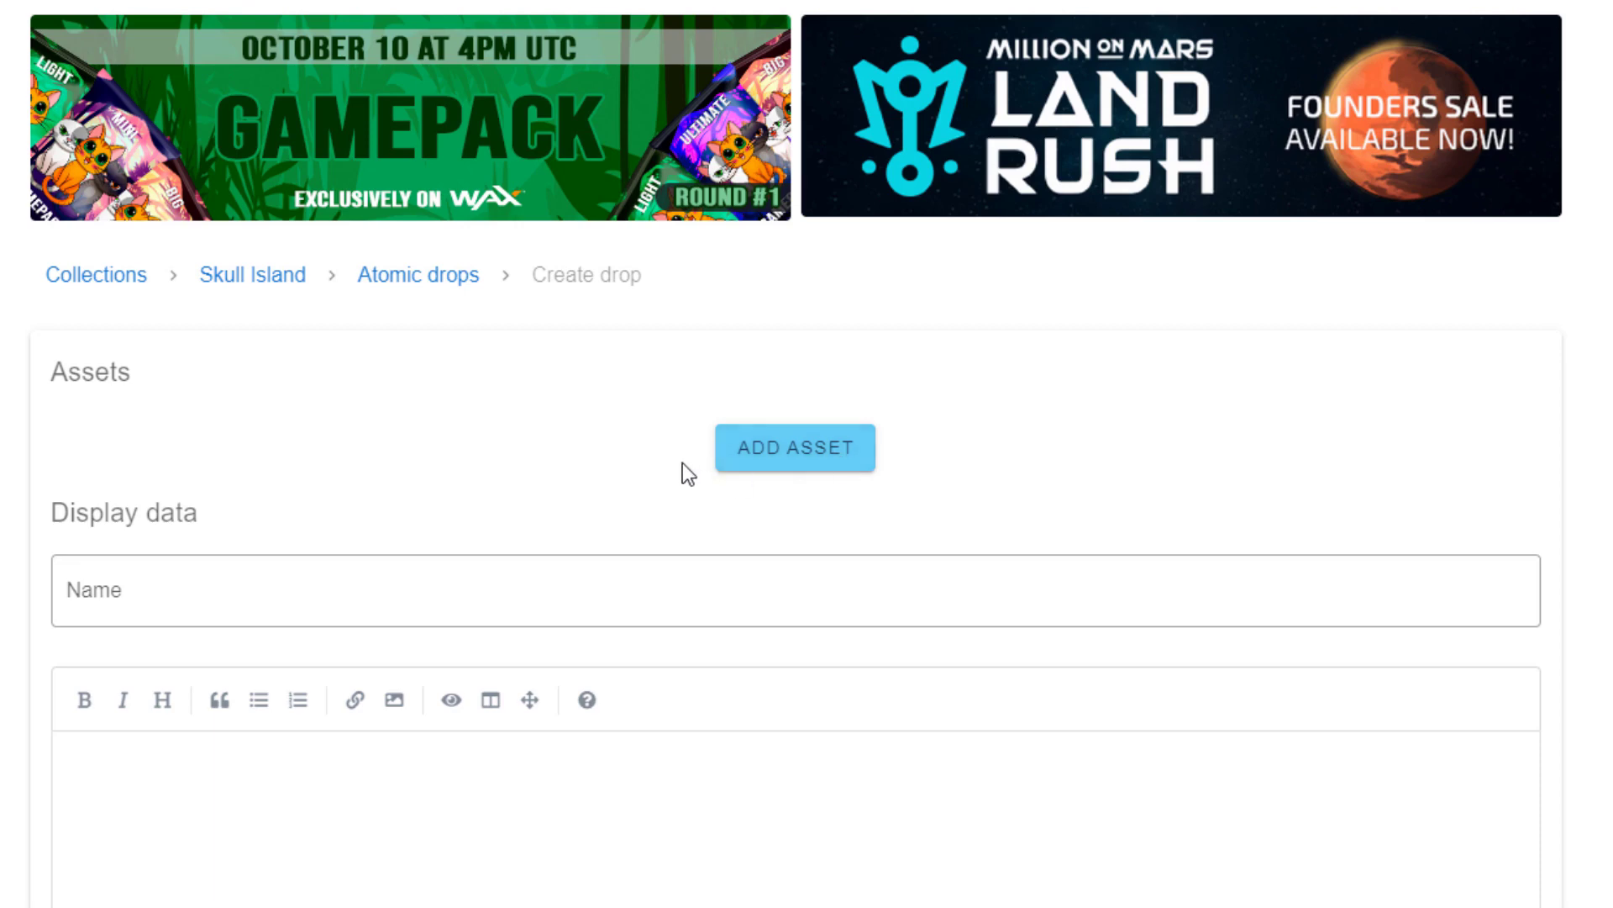
Step: Begin adding an asset to the drop with schema skull.rare and template #318296 - The Cemetery
click(795, 453)
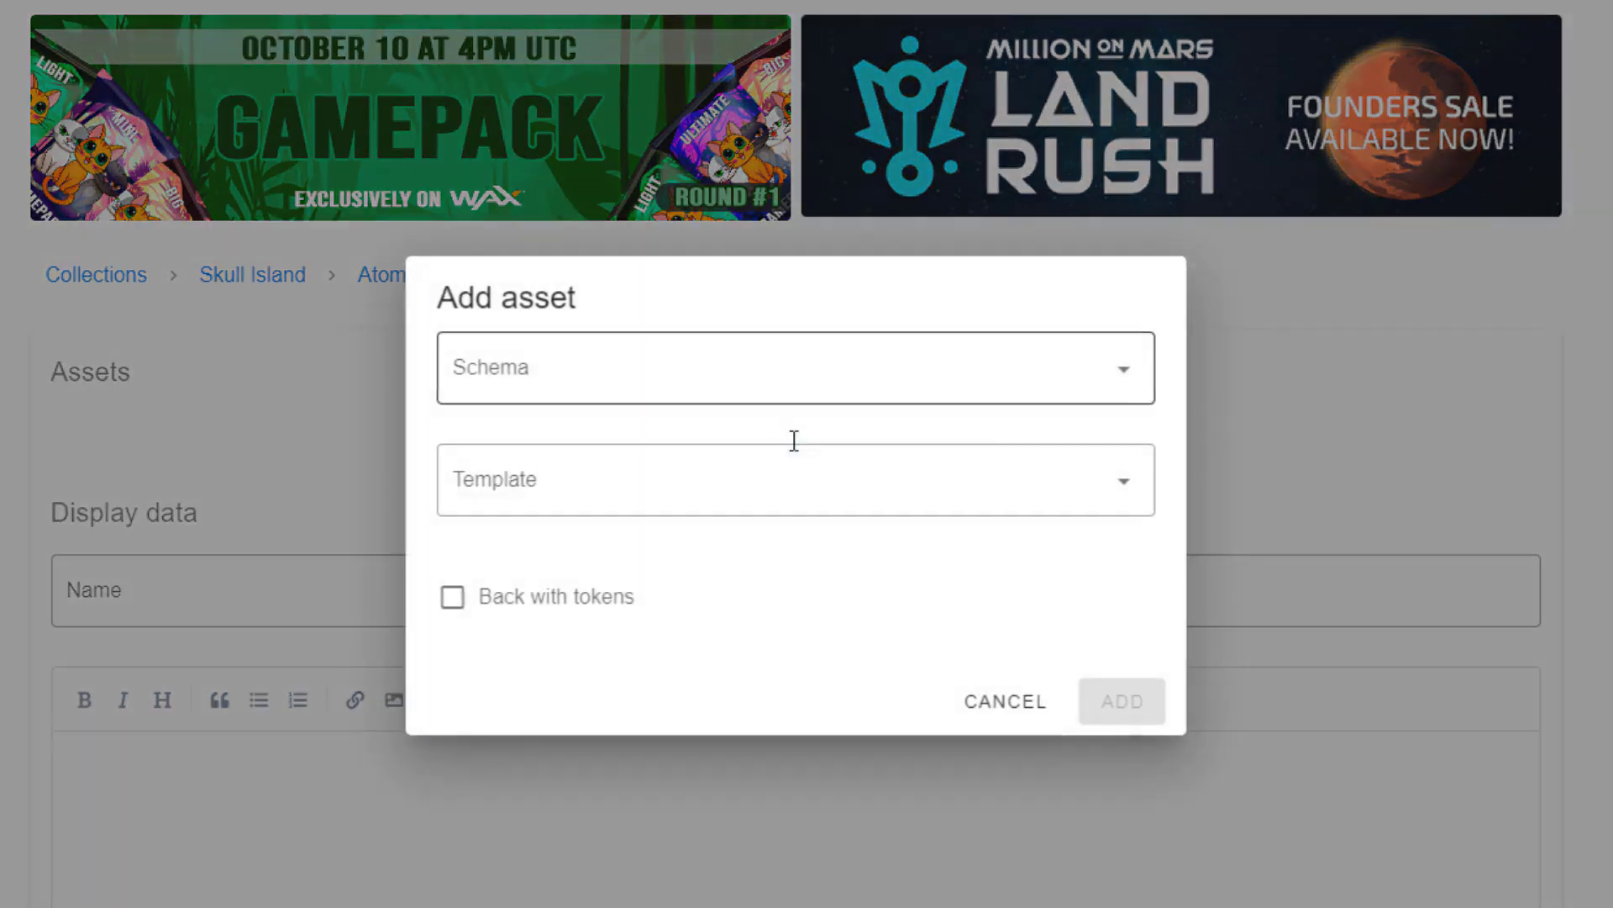
click(1126, 367)
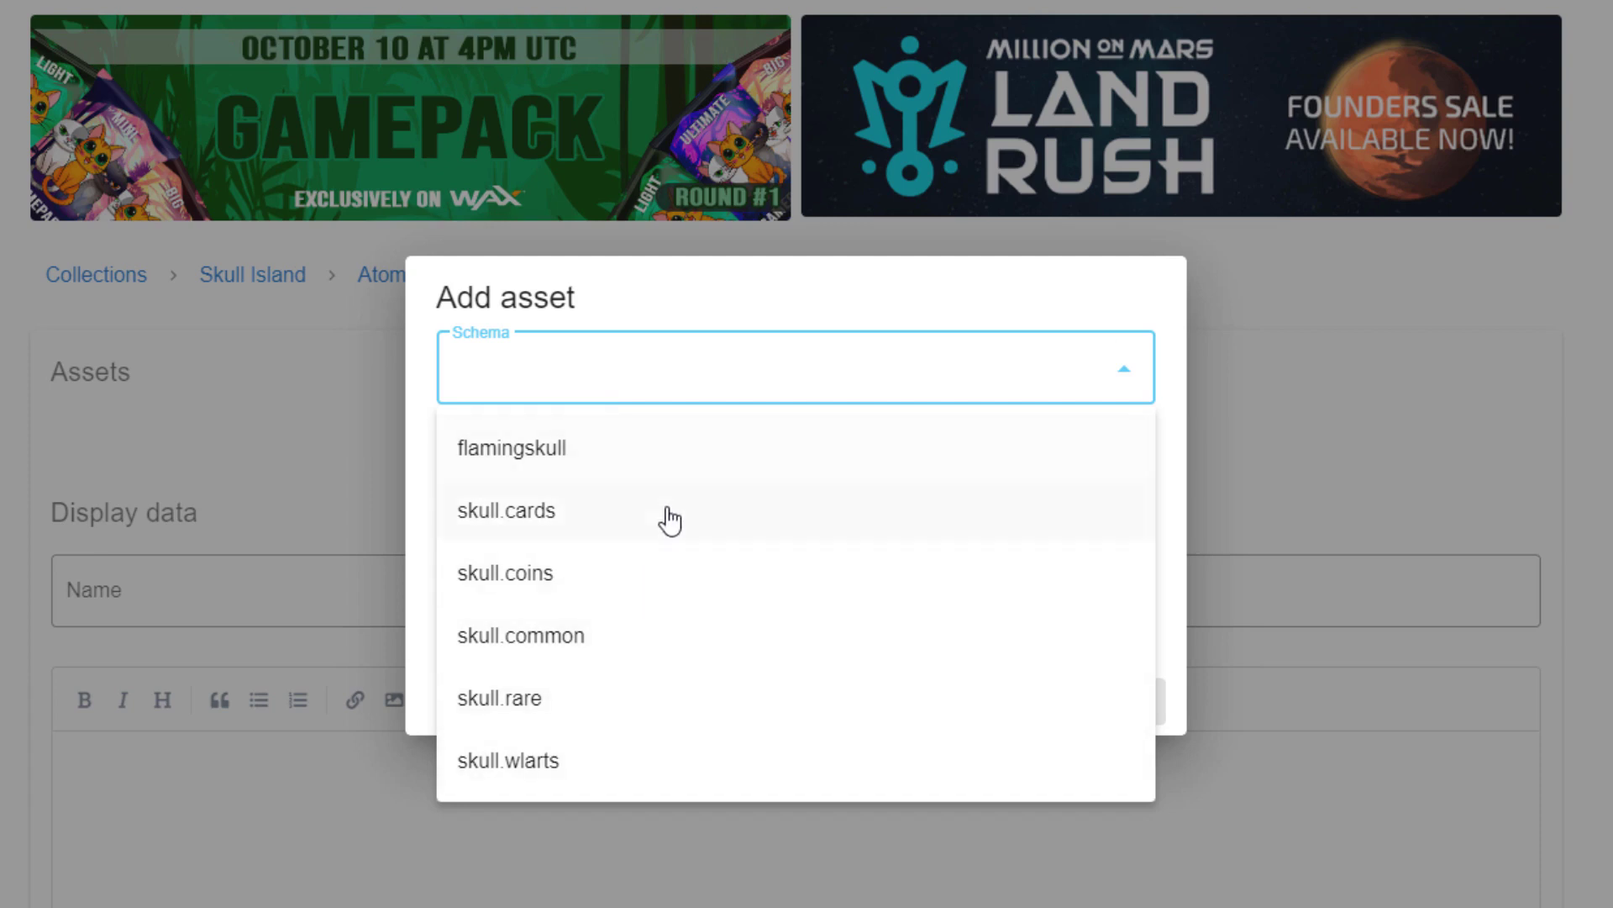
click(609, 710)
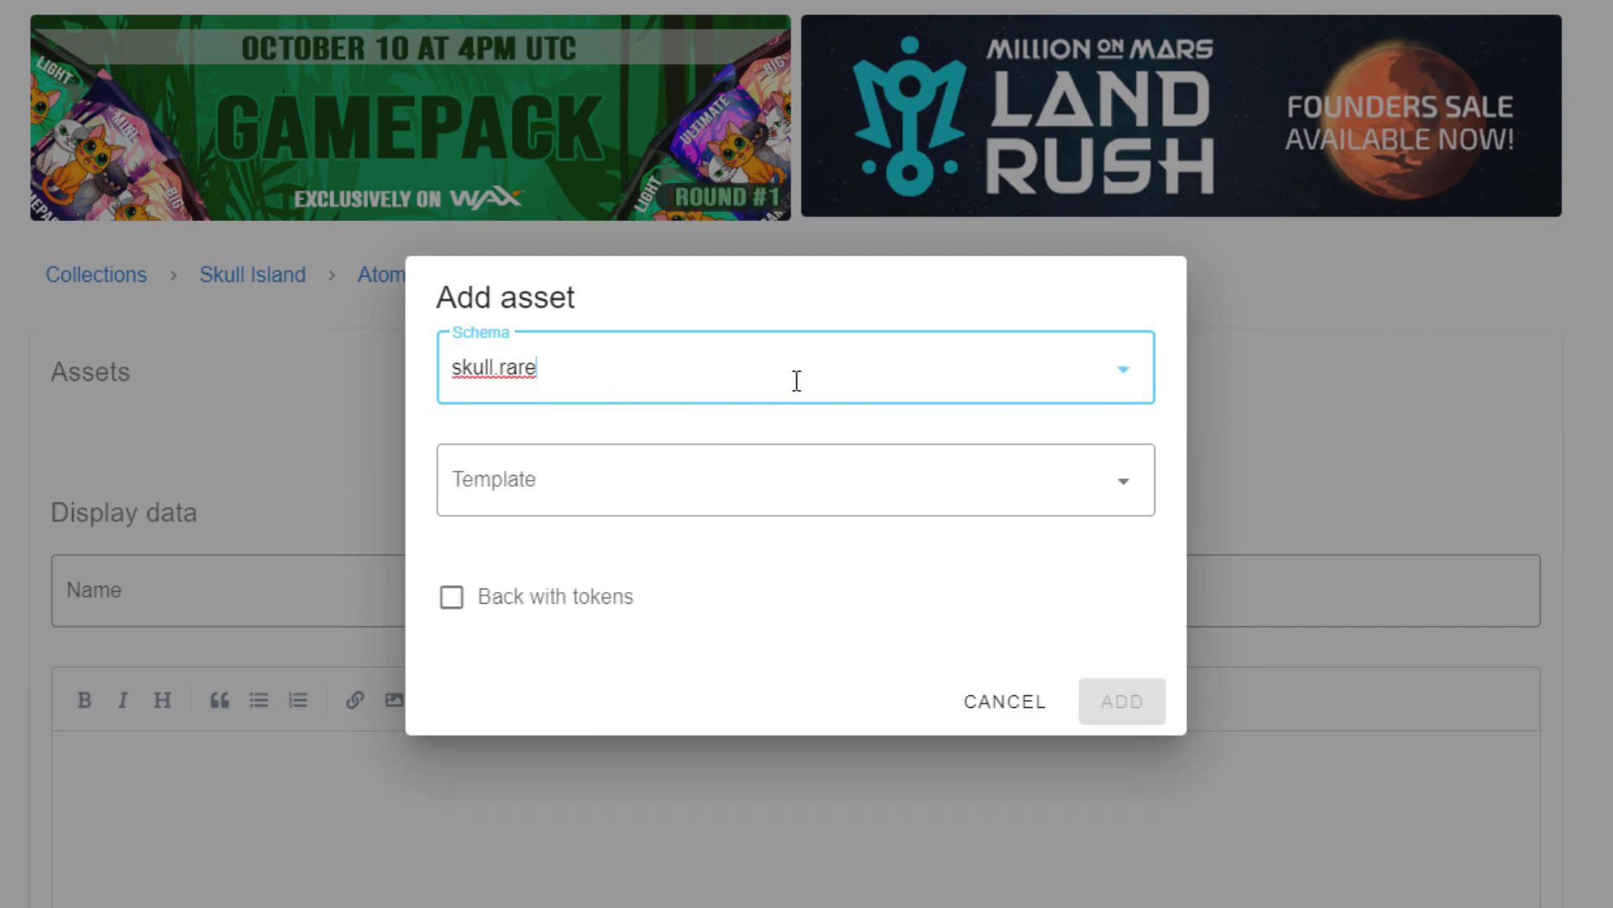
click(924, 494)
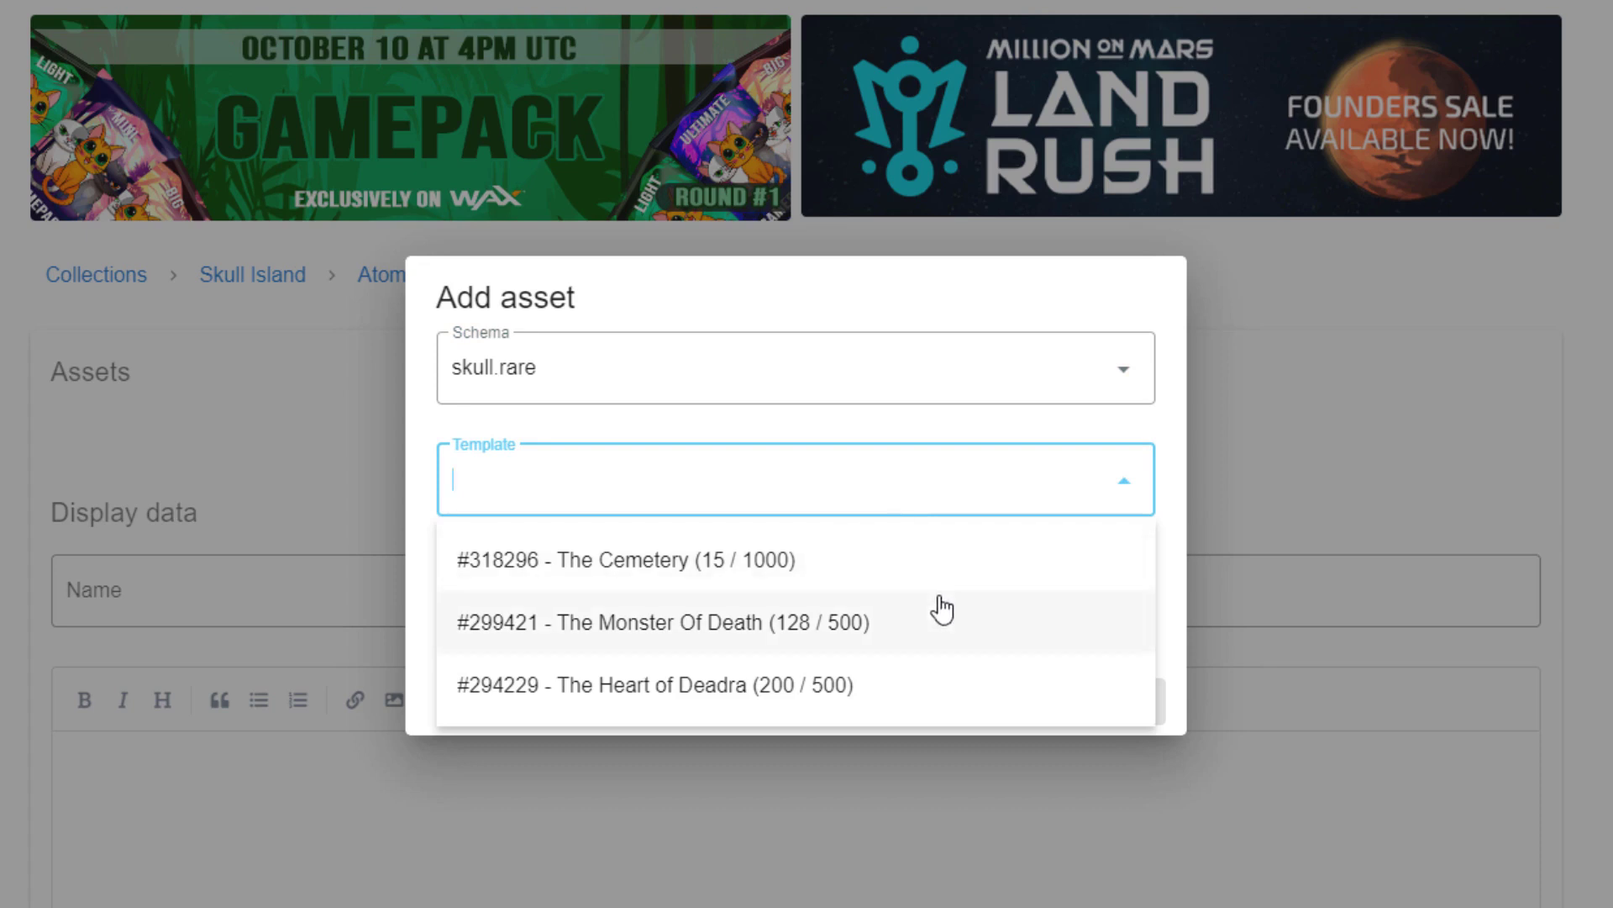
click(701, 590)
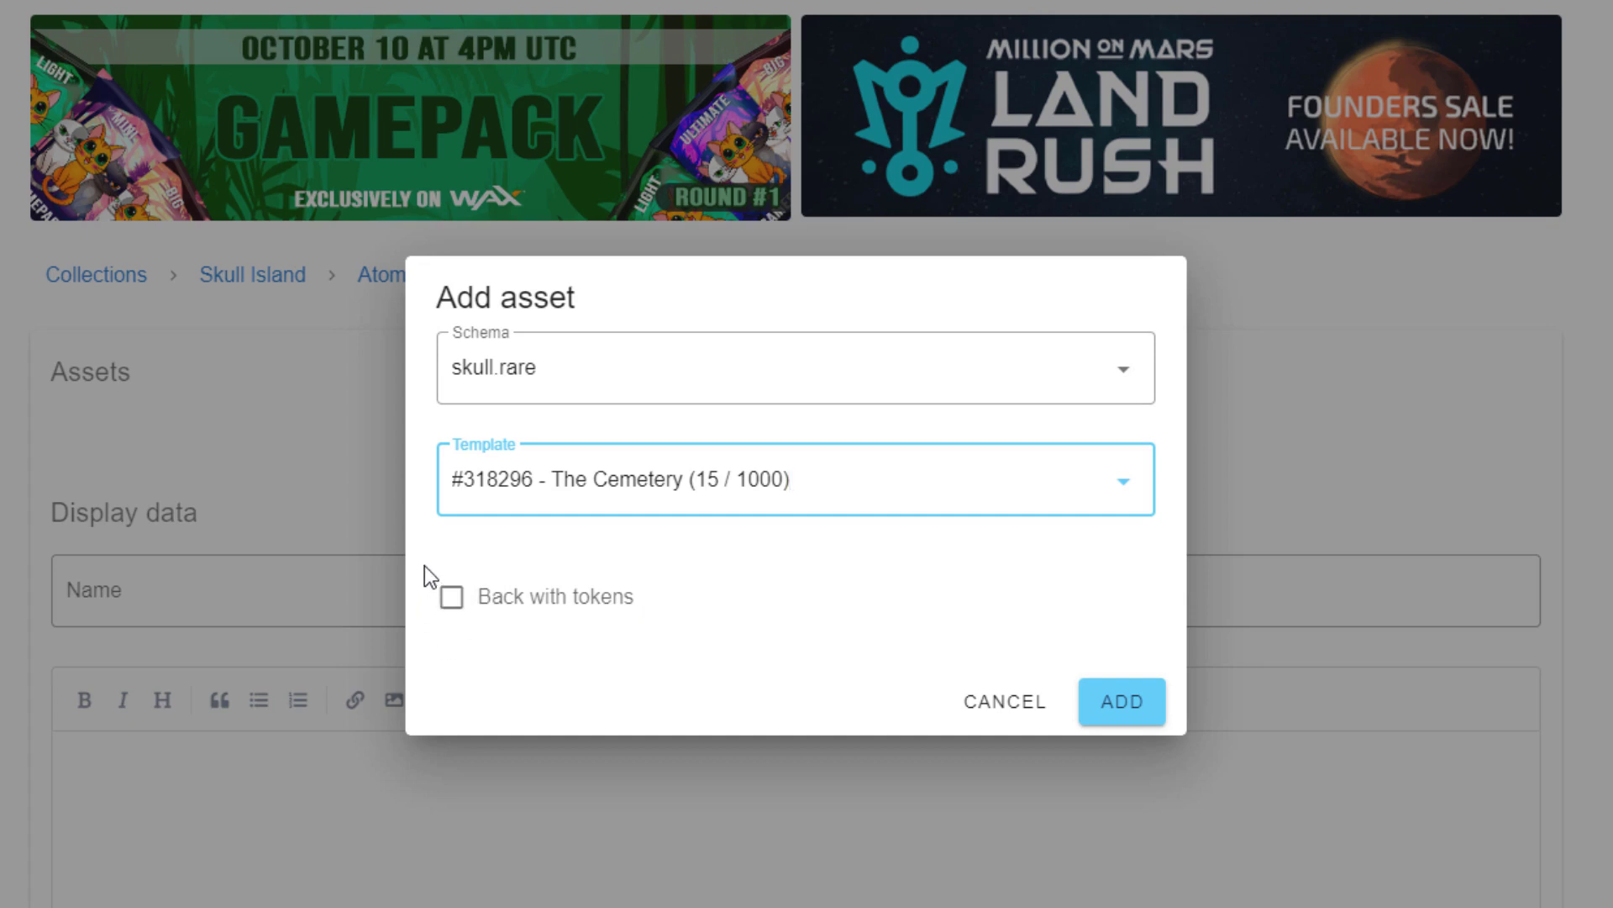
click(681, 630)
click(653, 627)
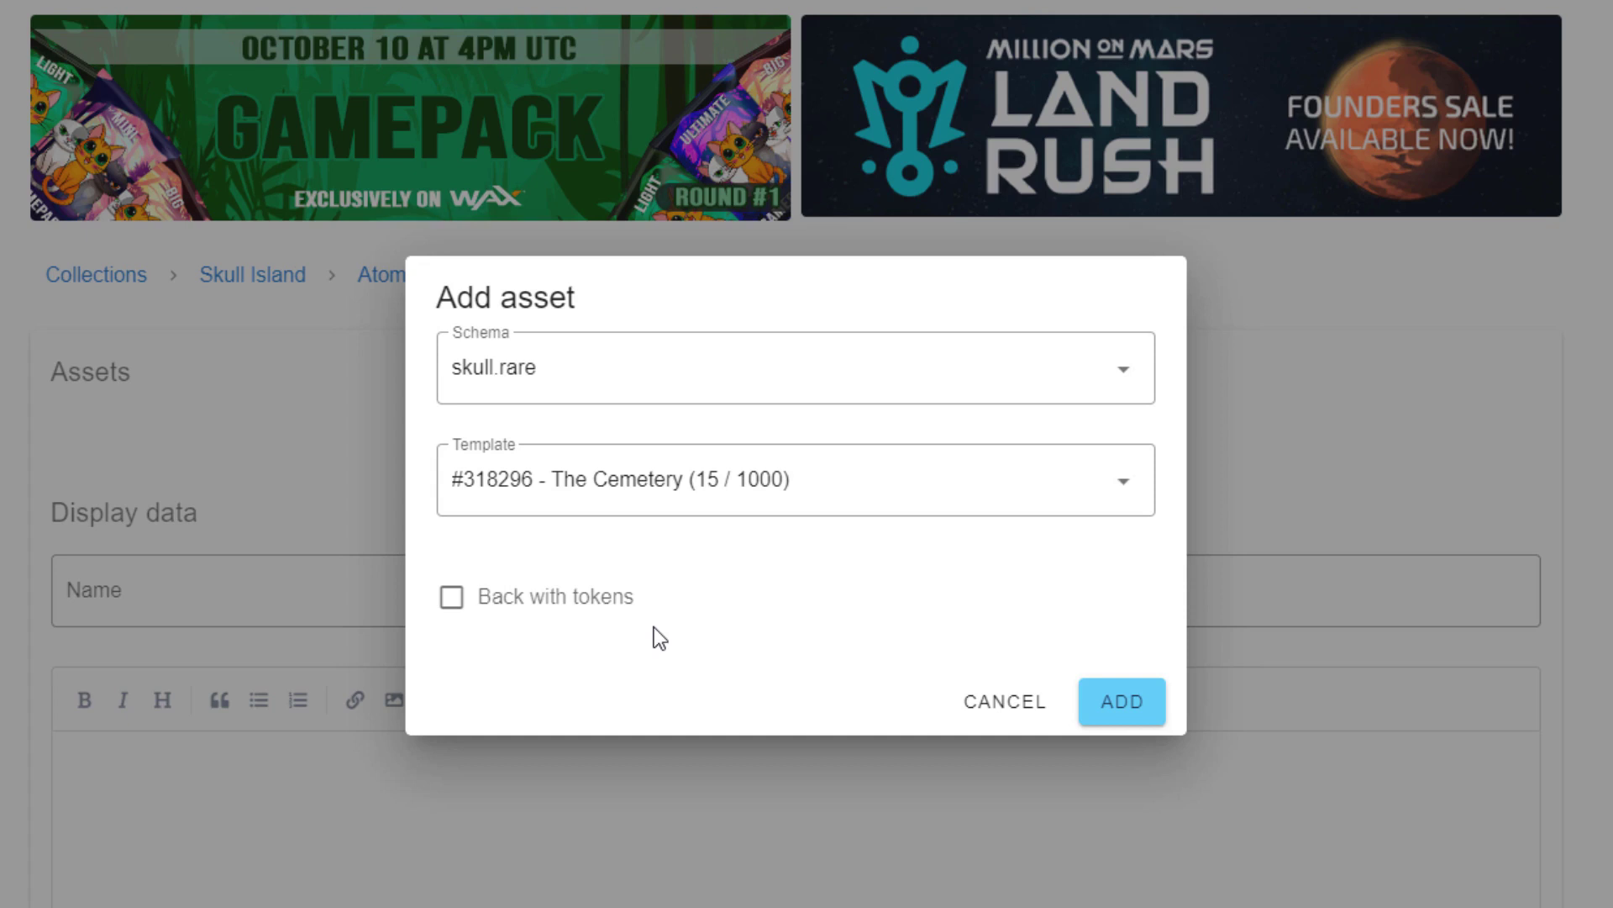
click(451, 597)
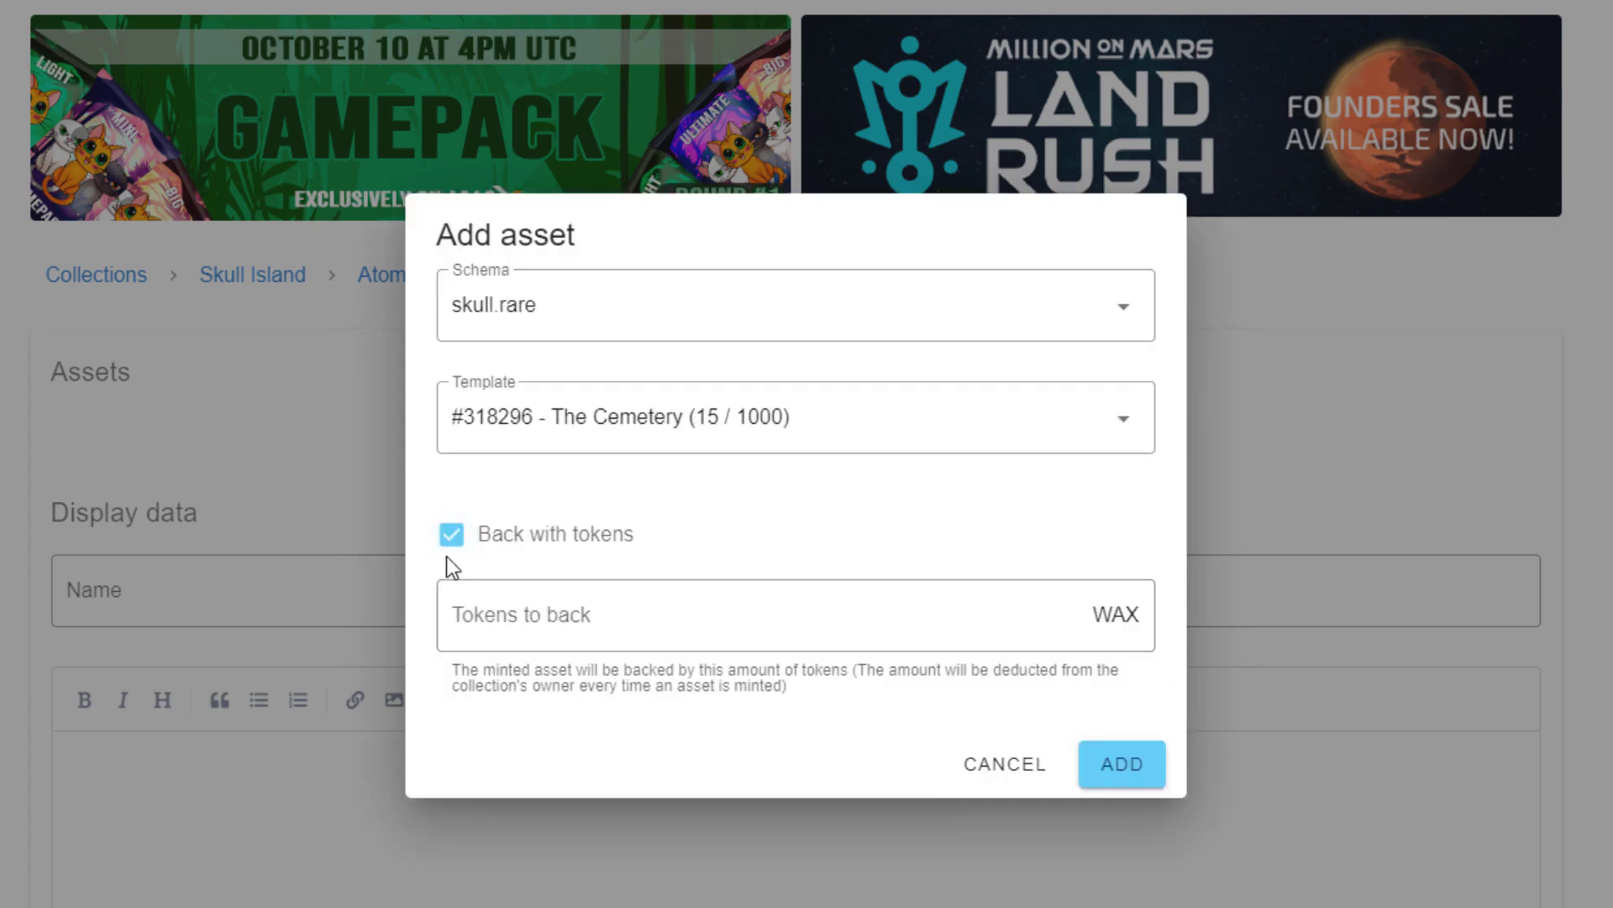
click(621, 615)
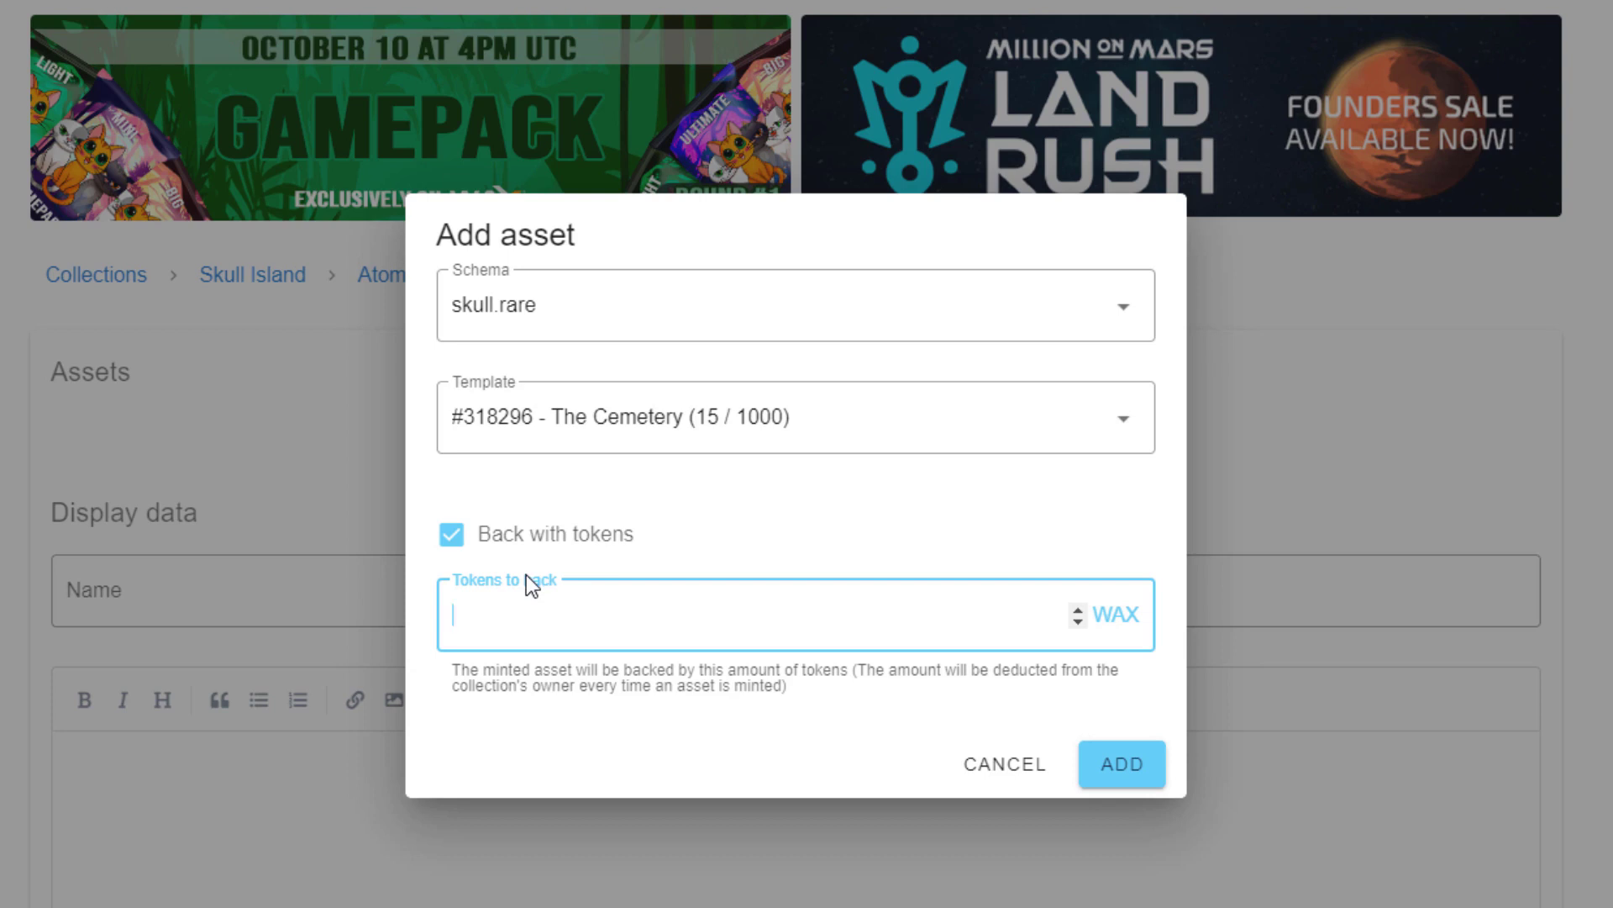
click(452, 536)
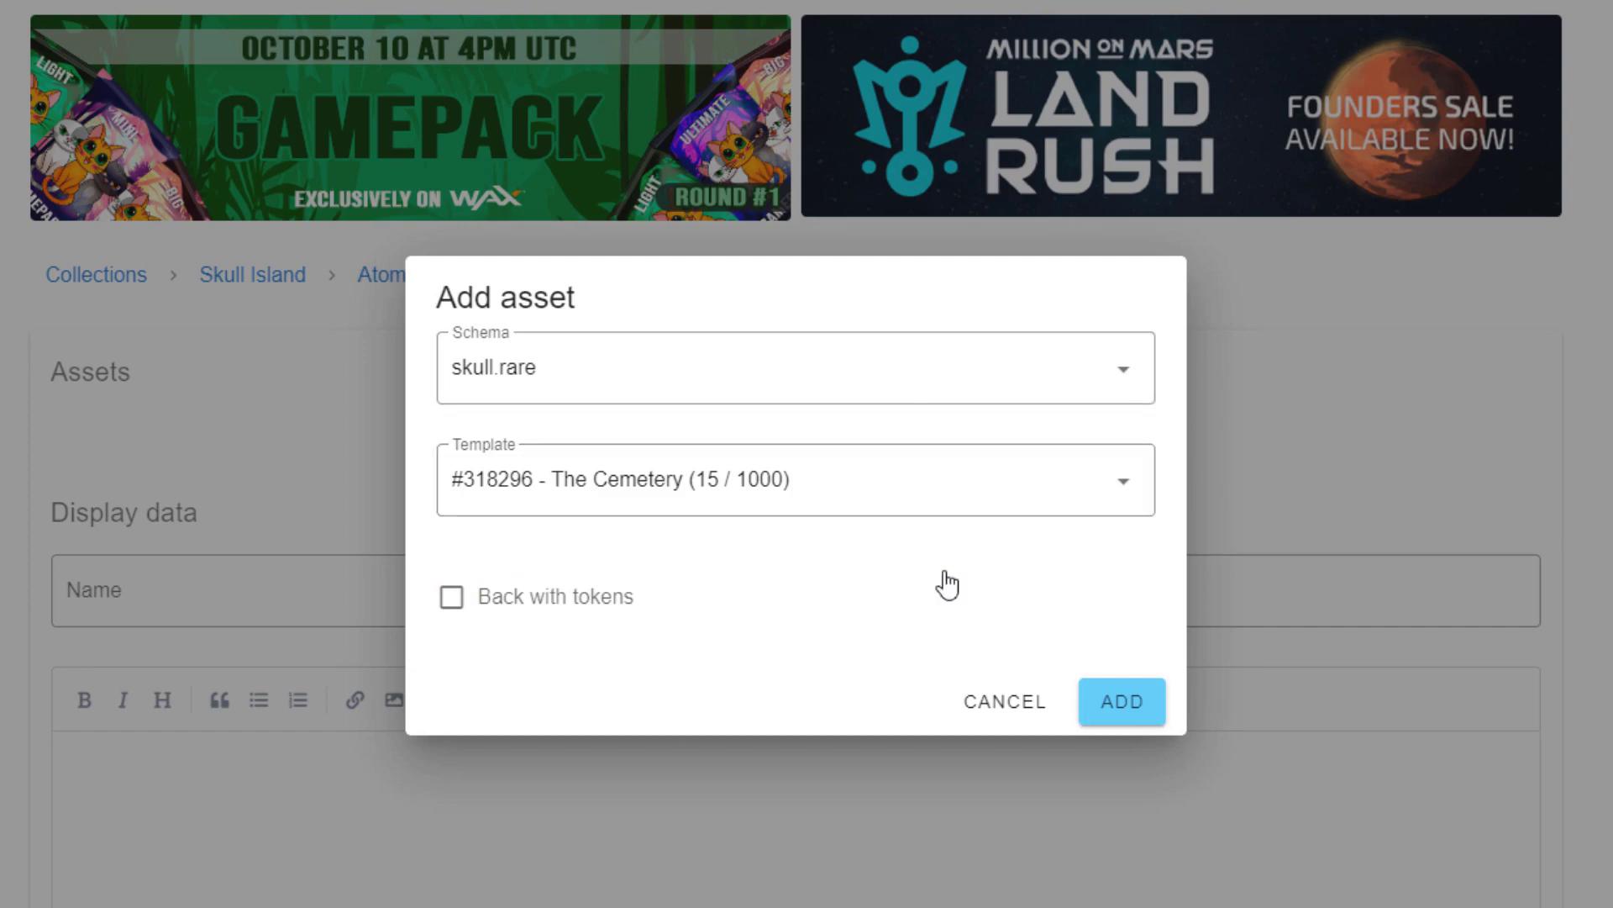
Step: Add the chosen asset to the drop without token backing and set the drop's name to The Cemetery
click(1118, 708)
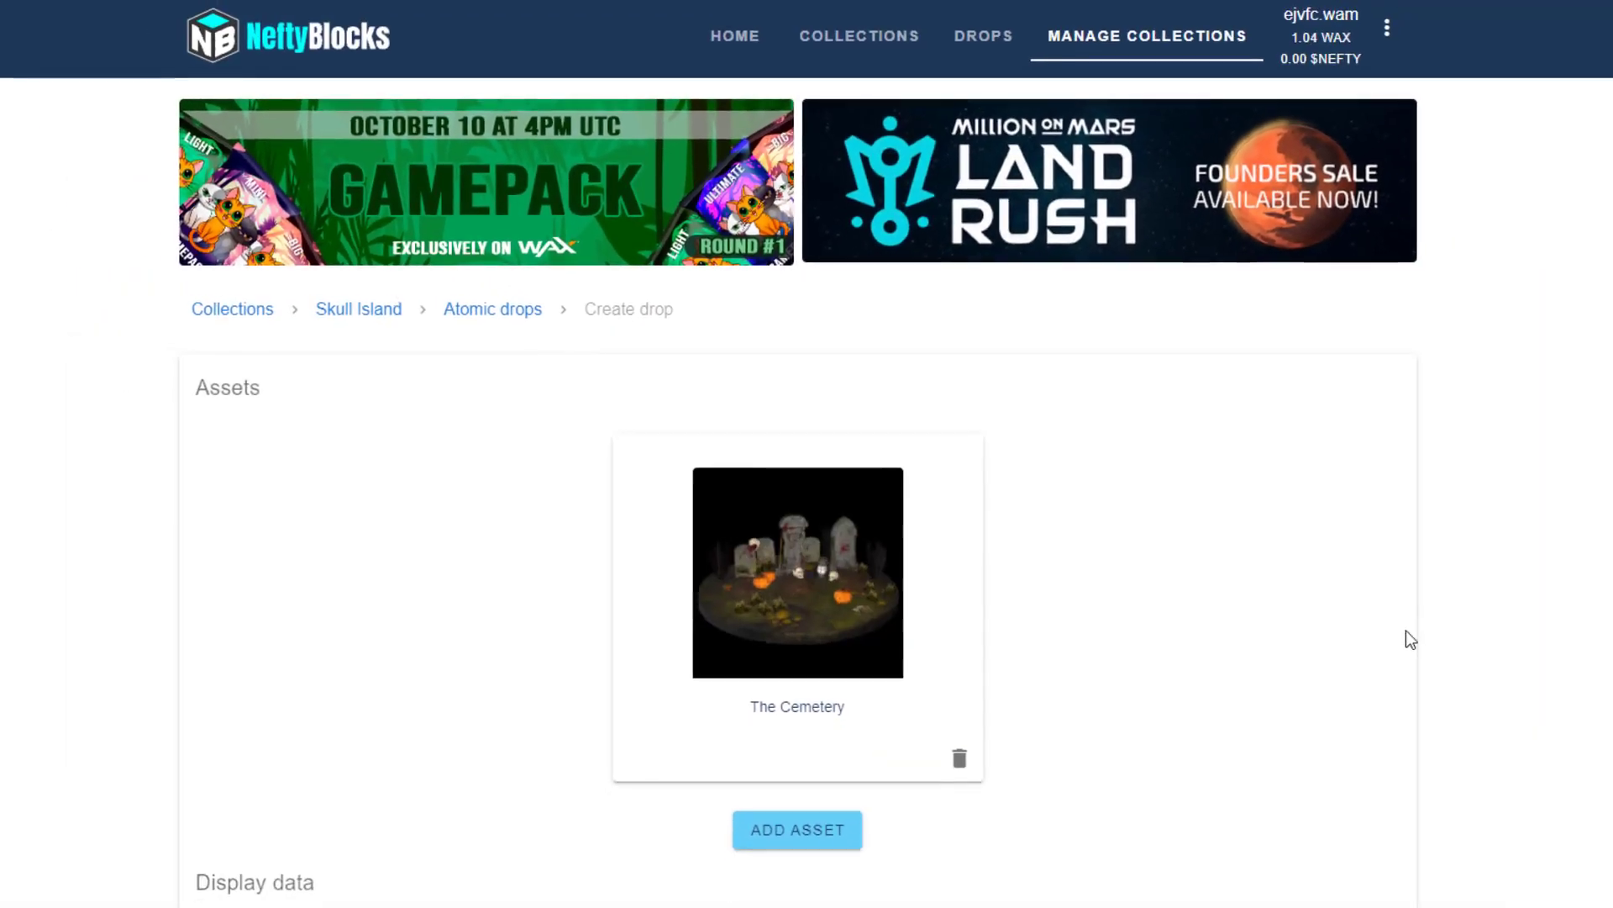
scroll(1396, 556, down, 3)
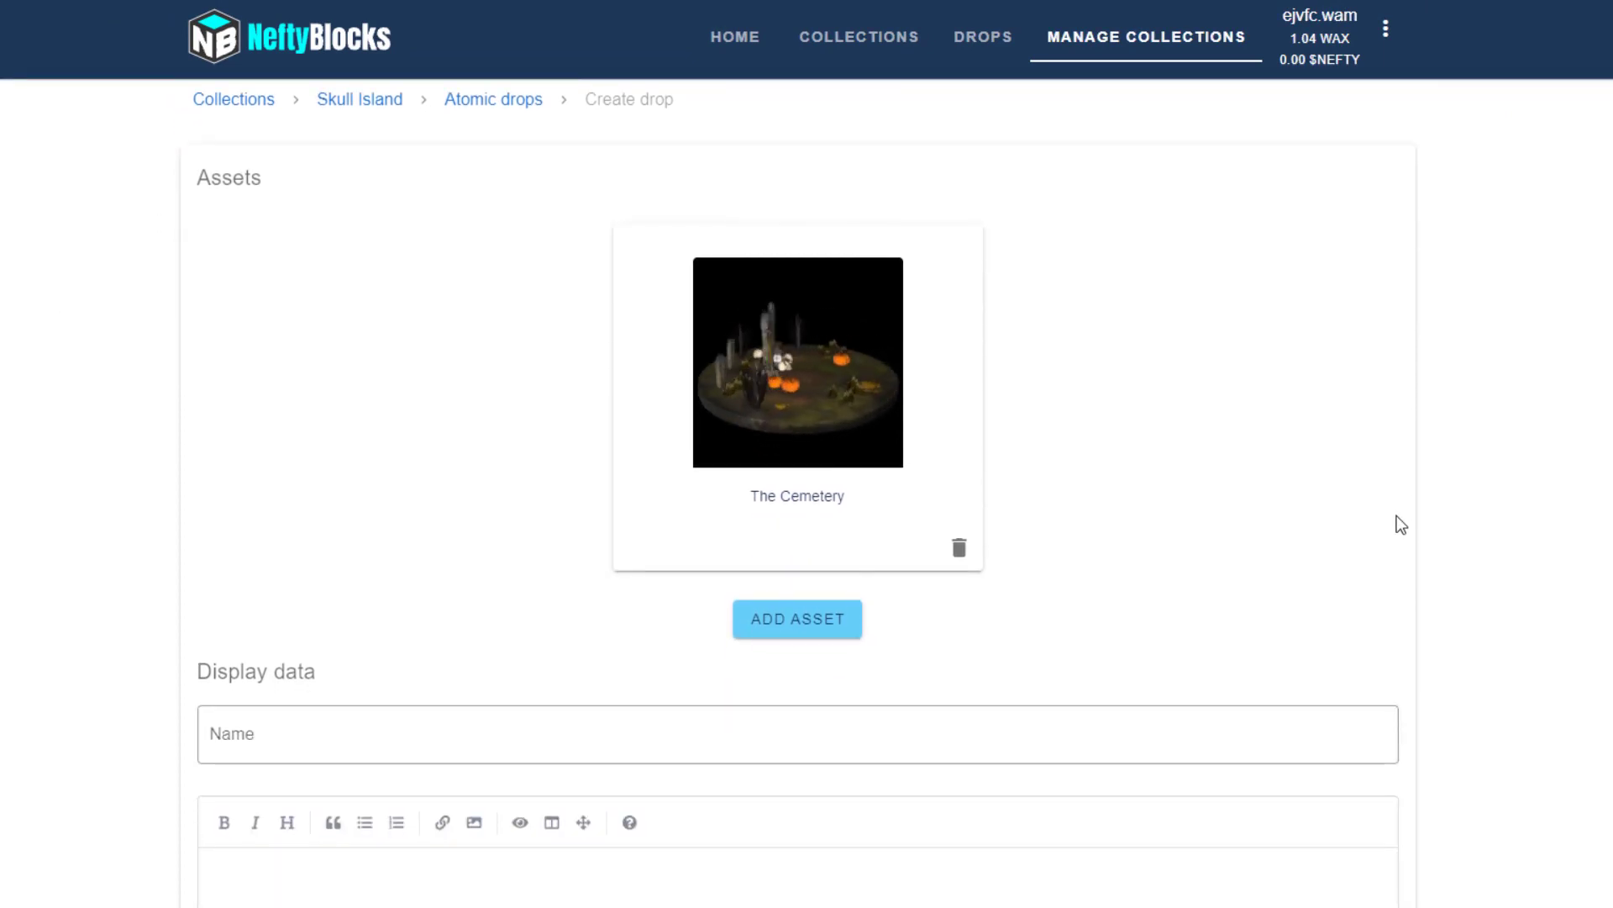
scroll(1357, 509, down, 1)
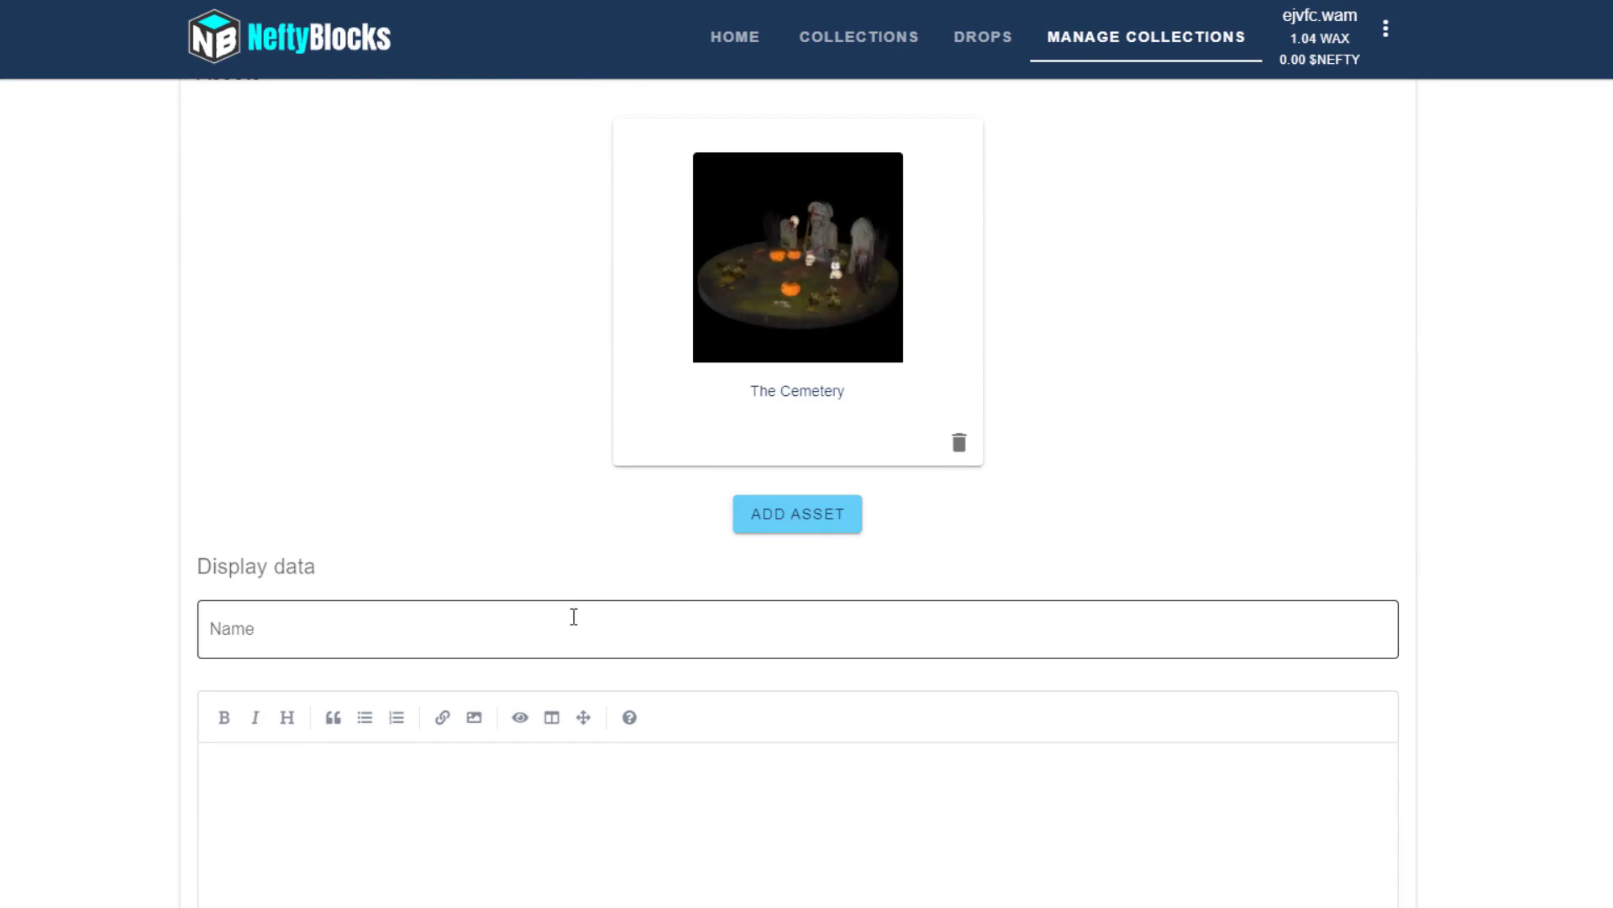
click(565, 616)
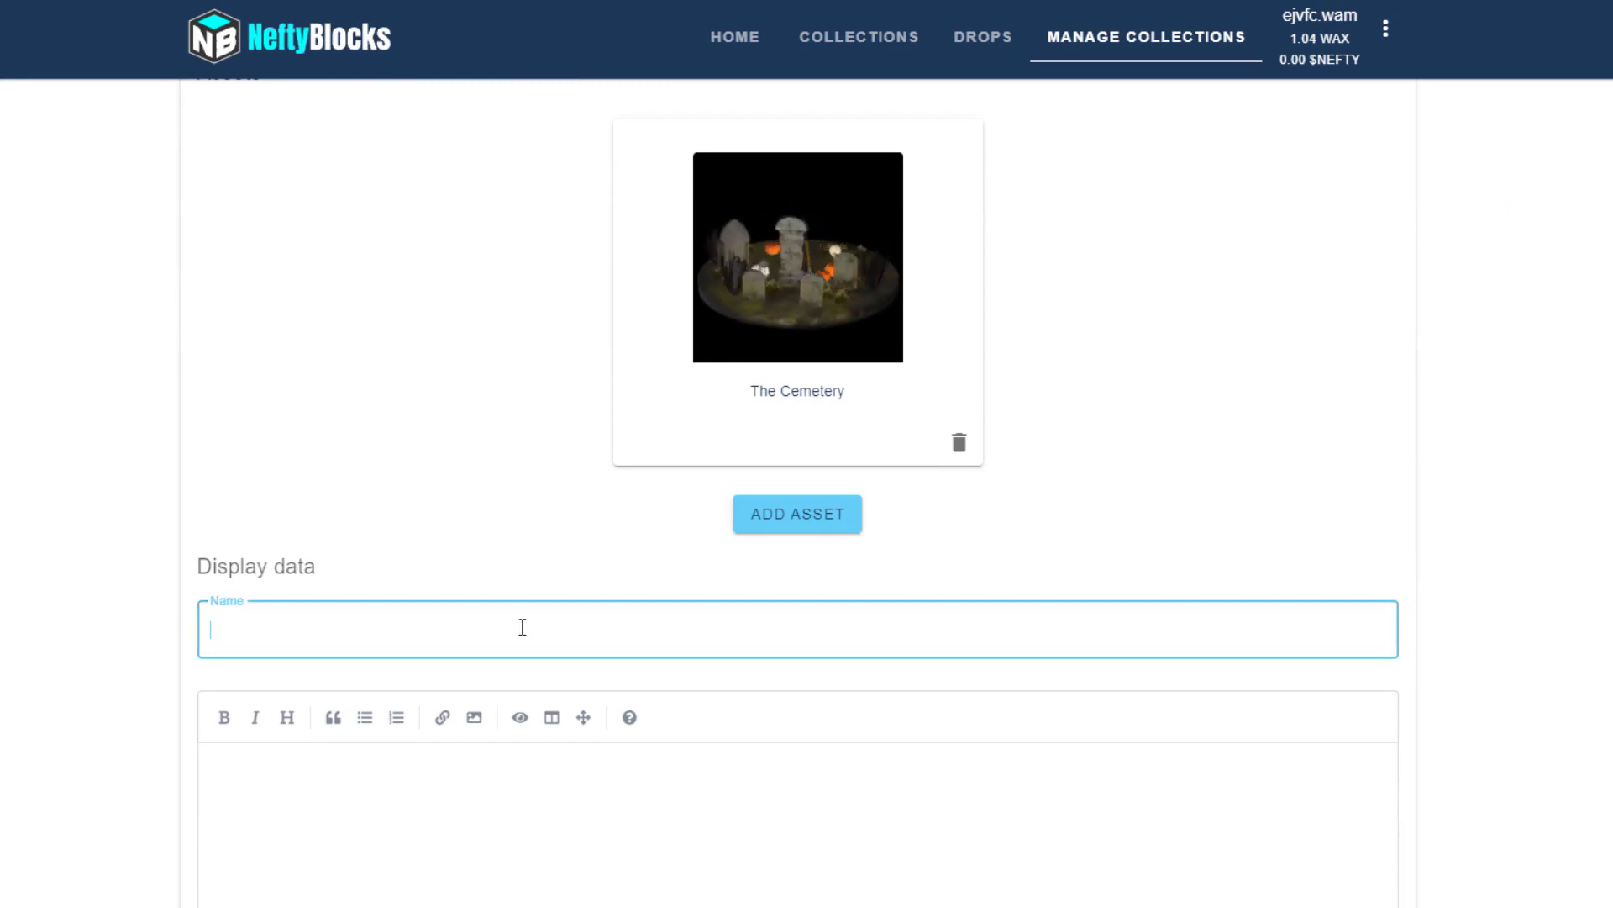
scroll(521, 627, down, 2)
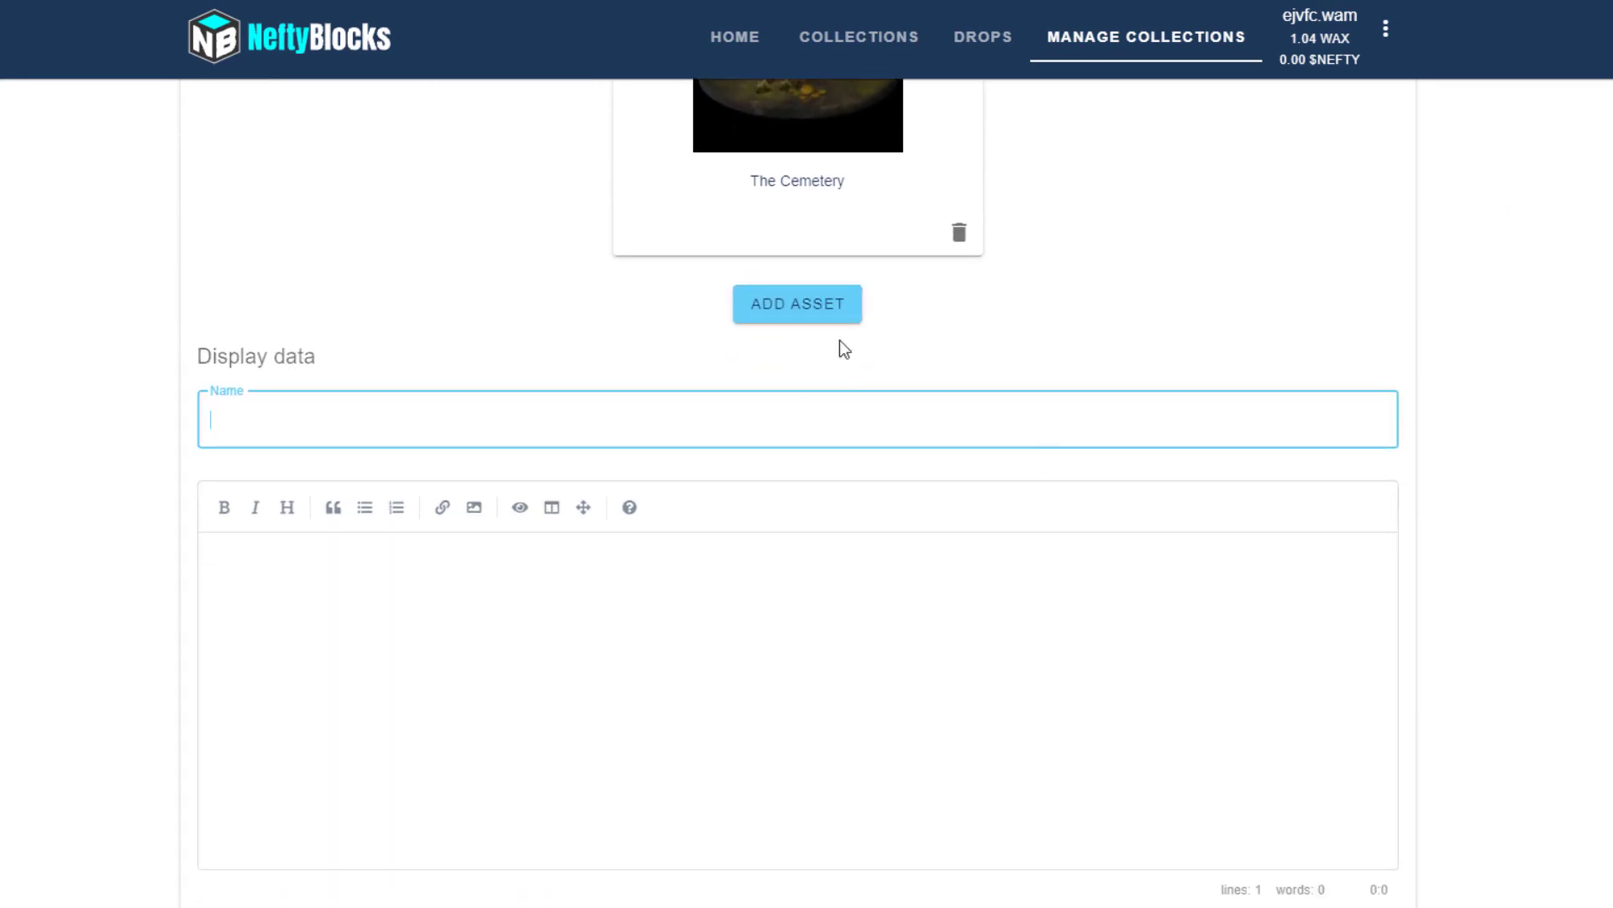
triple_click(785, 180)
drag(785, 180, 468, 428)
click(642, 433)
scroll(810, 328, up, 2)
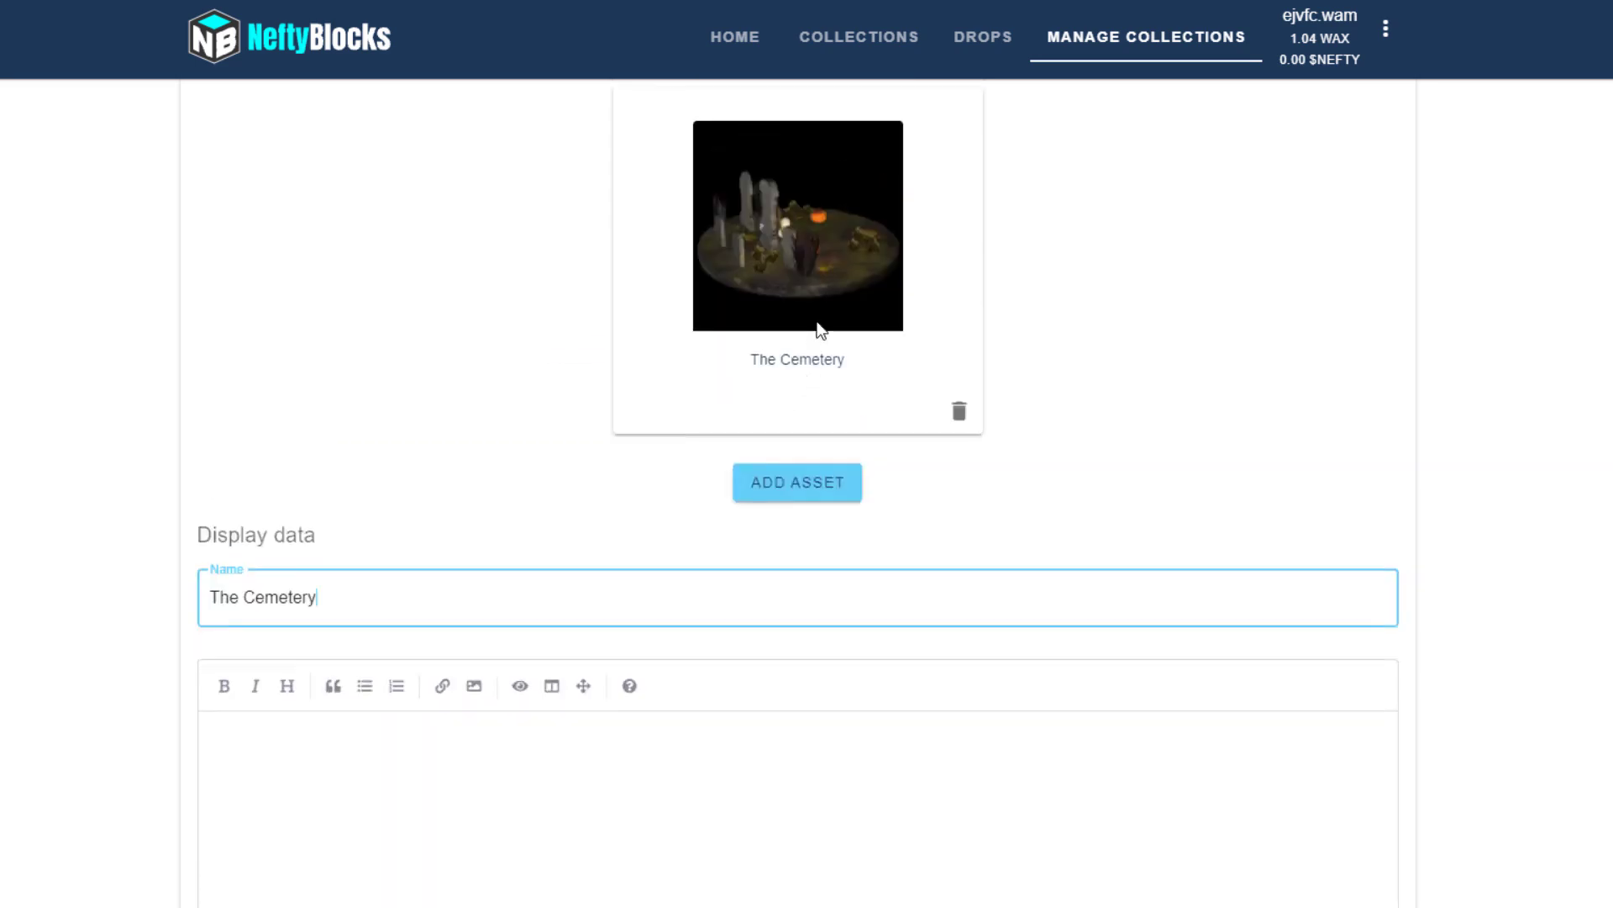
Step: Enter "# The Cemetery" as a heading in the drop's description, followed by a blank line and a new line
scroll(235, 547, down, 2)
drag(344, 418, 274, 684)
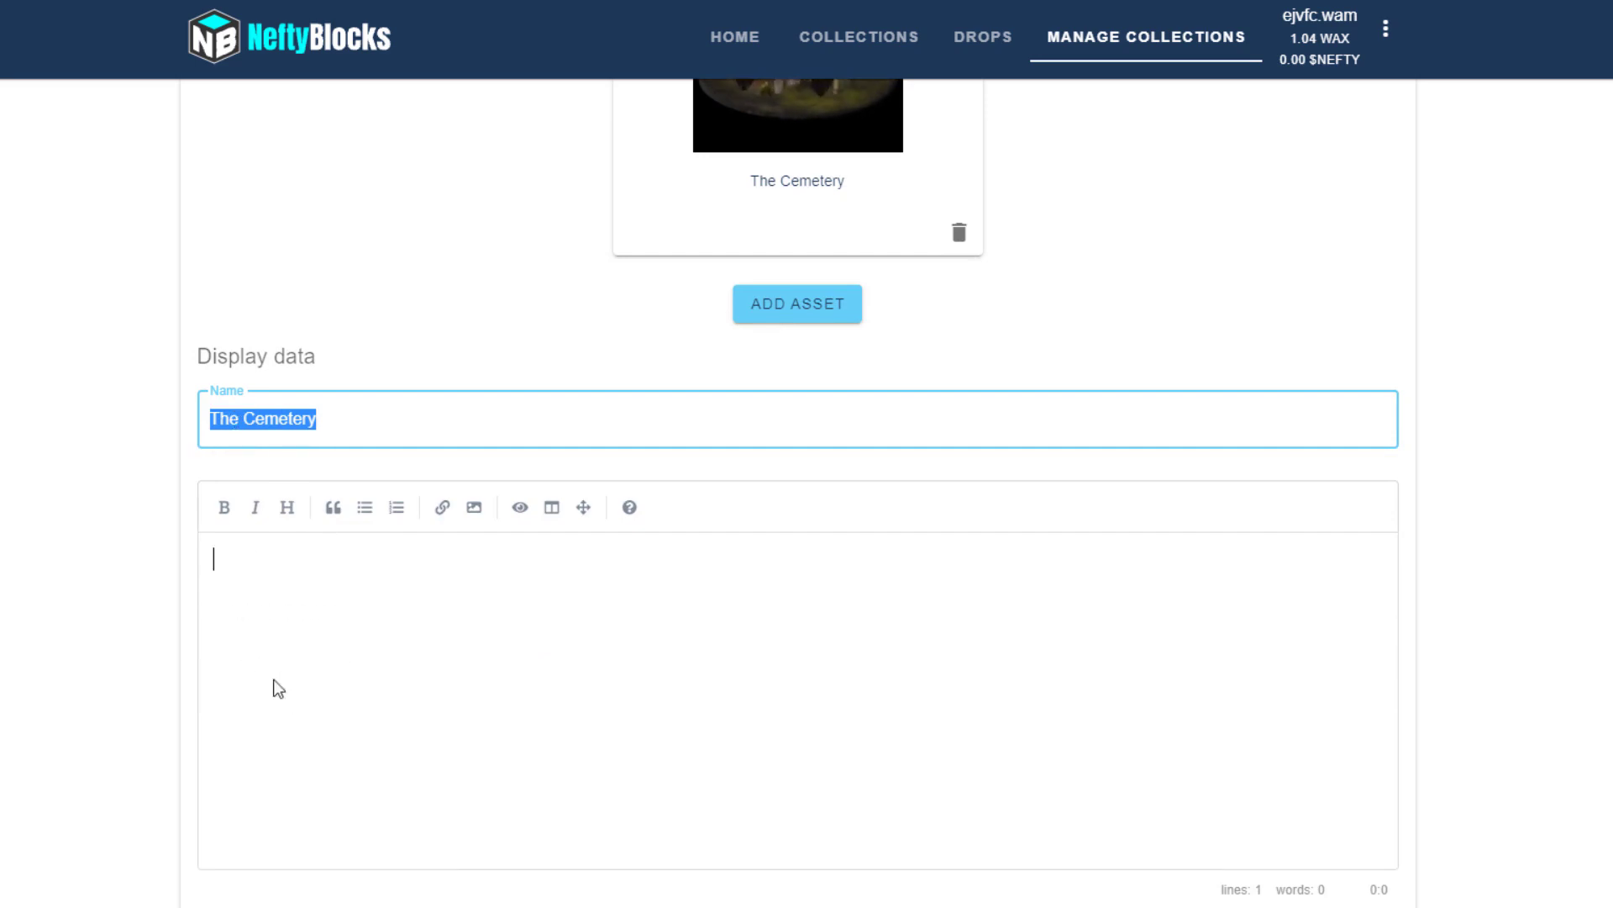
click(216, 562)
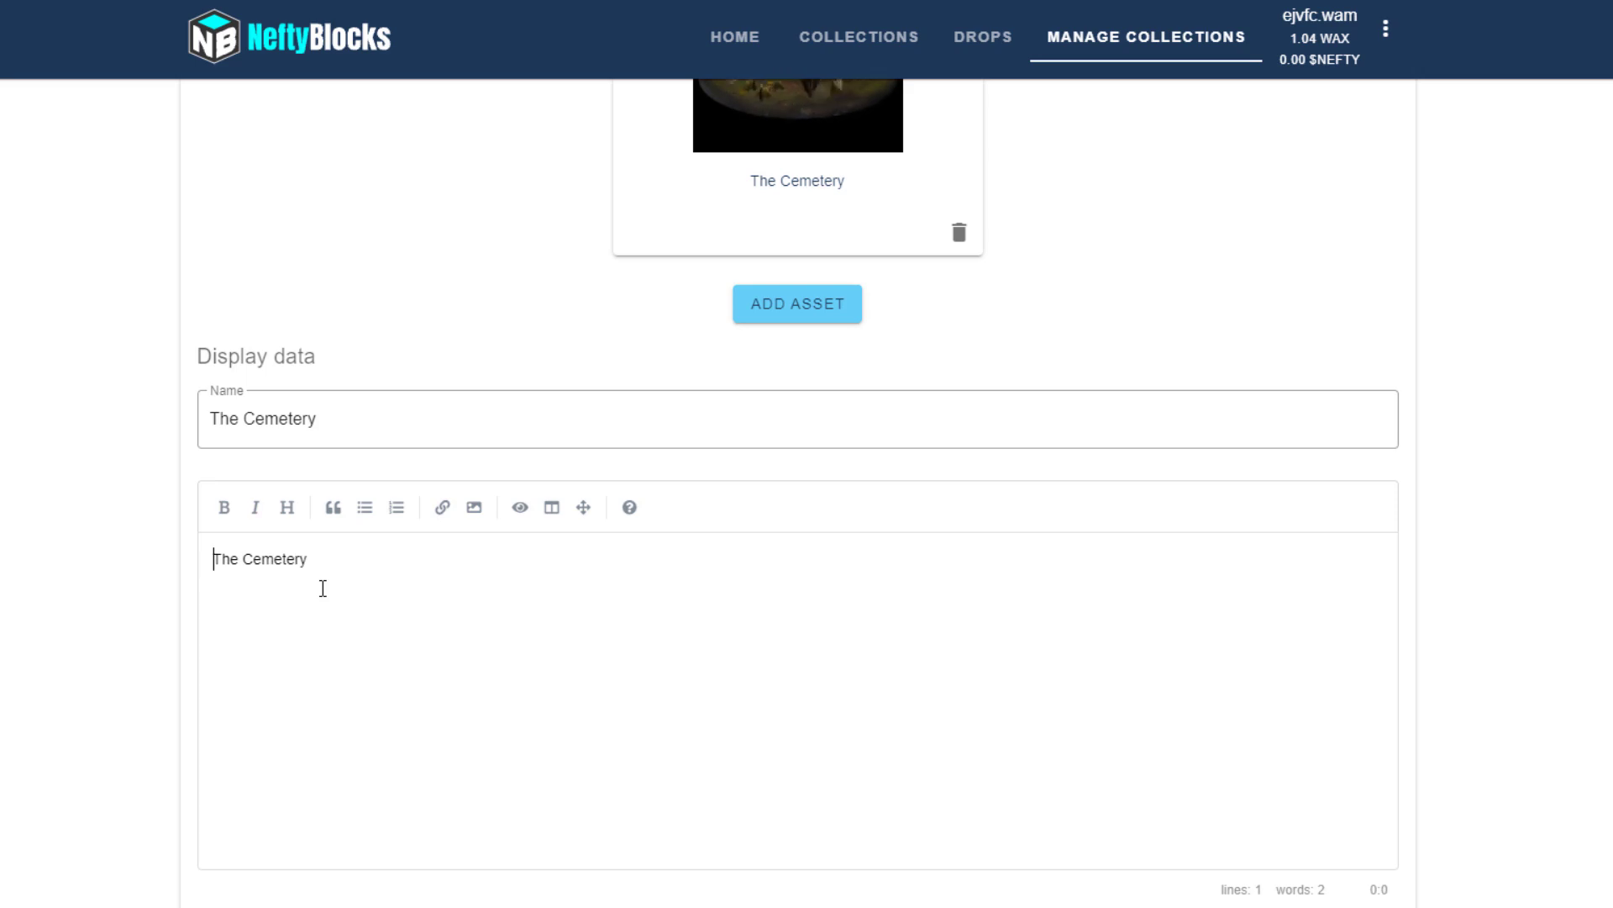
text(#)
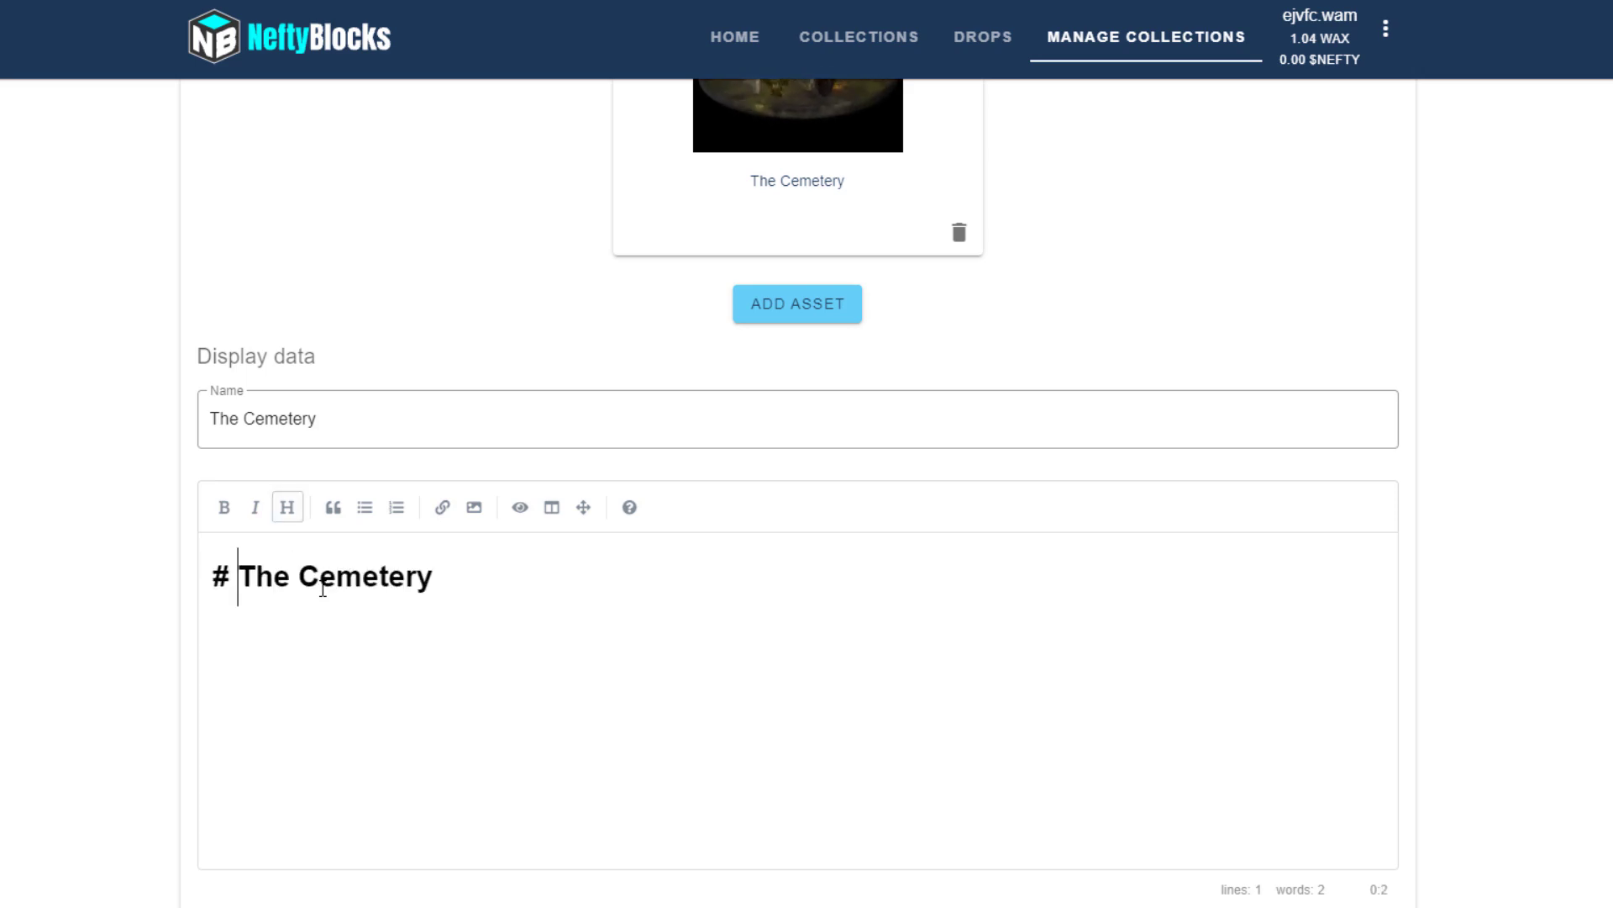
key(End)
key(Return)
key(Return)
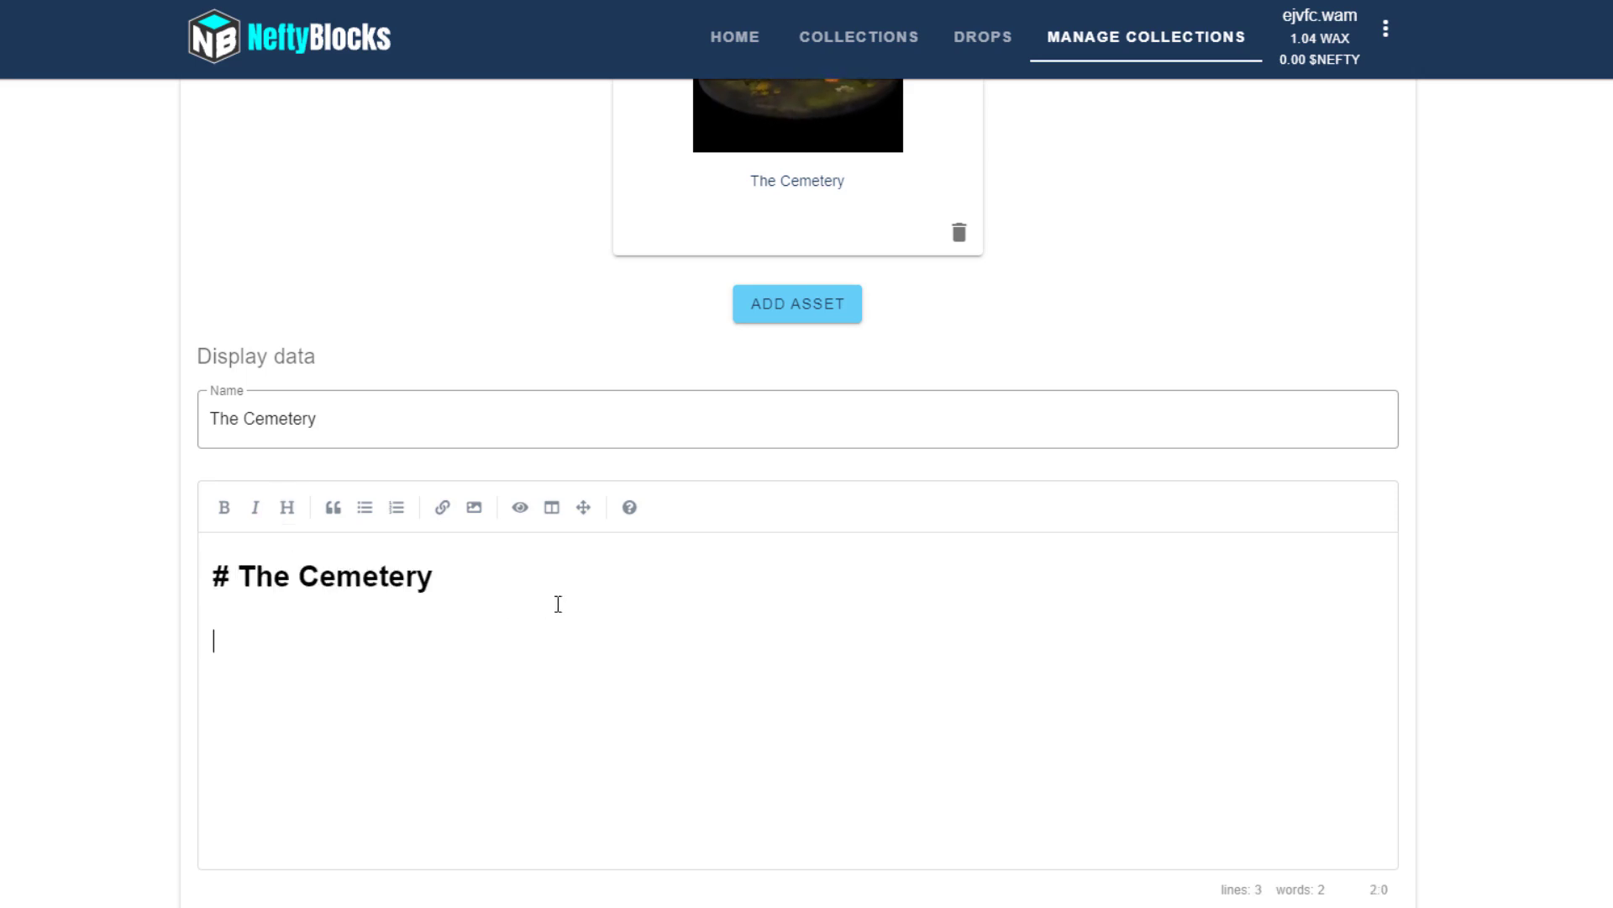
Step: Write "Test Description" below the heading in the drop's description and make it bold
text(Test)
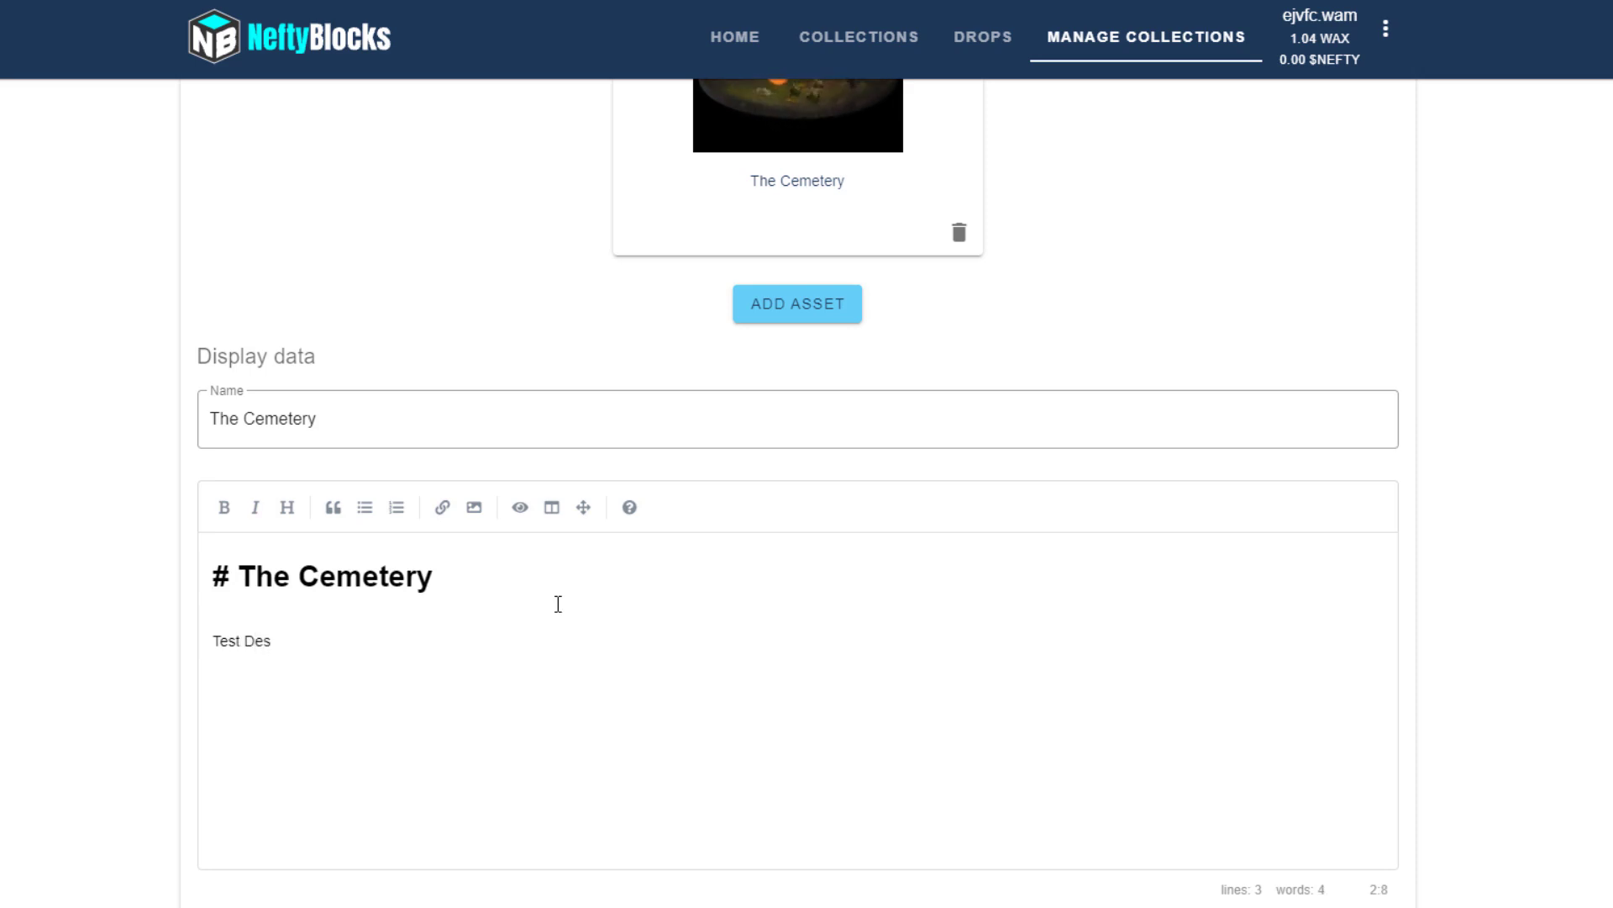
text(Description)
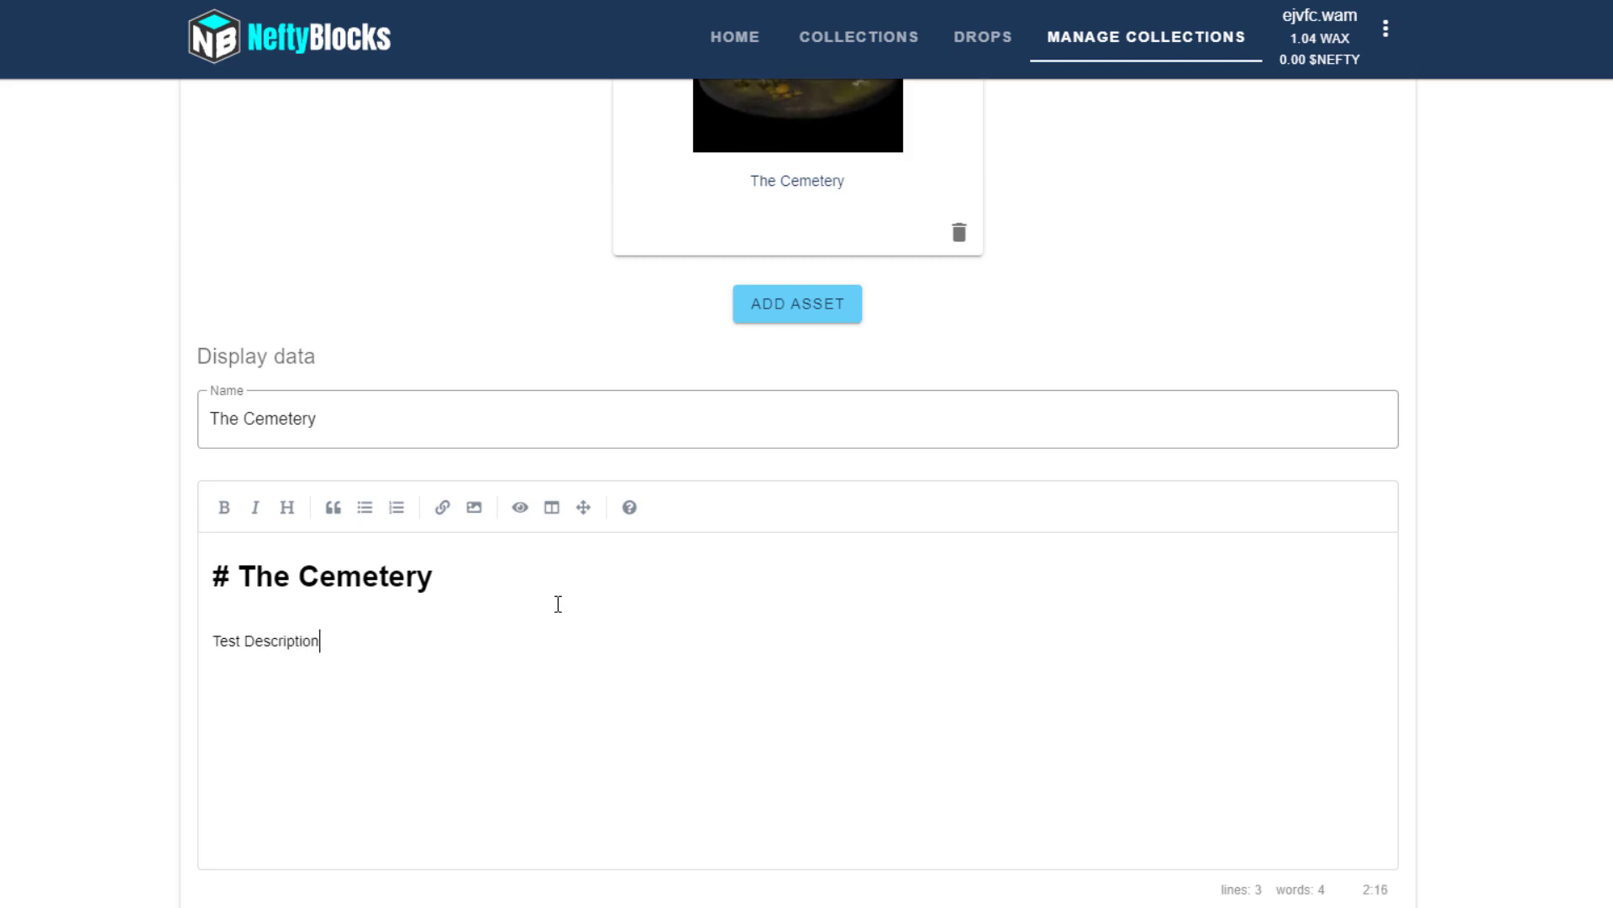
click(216, 642)
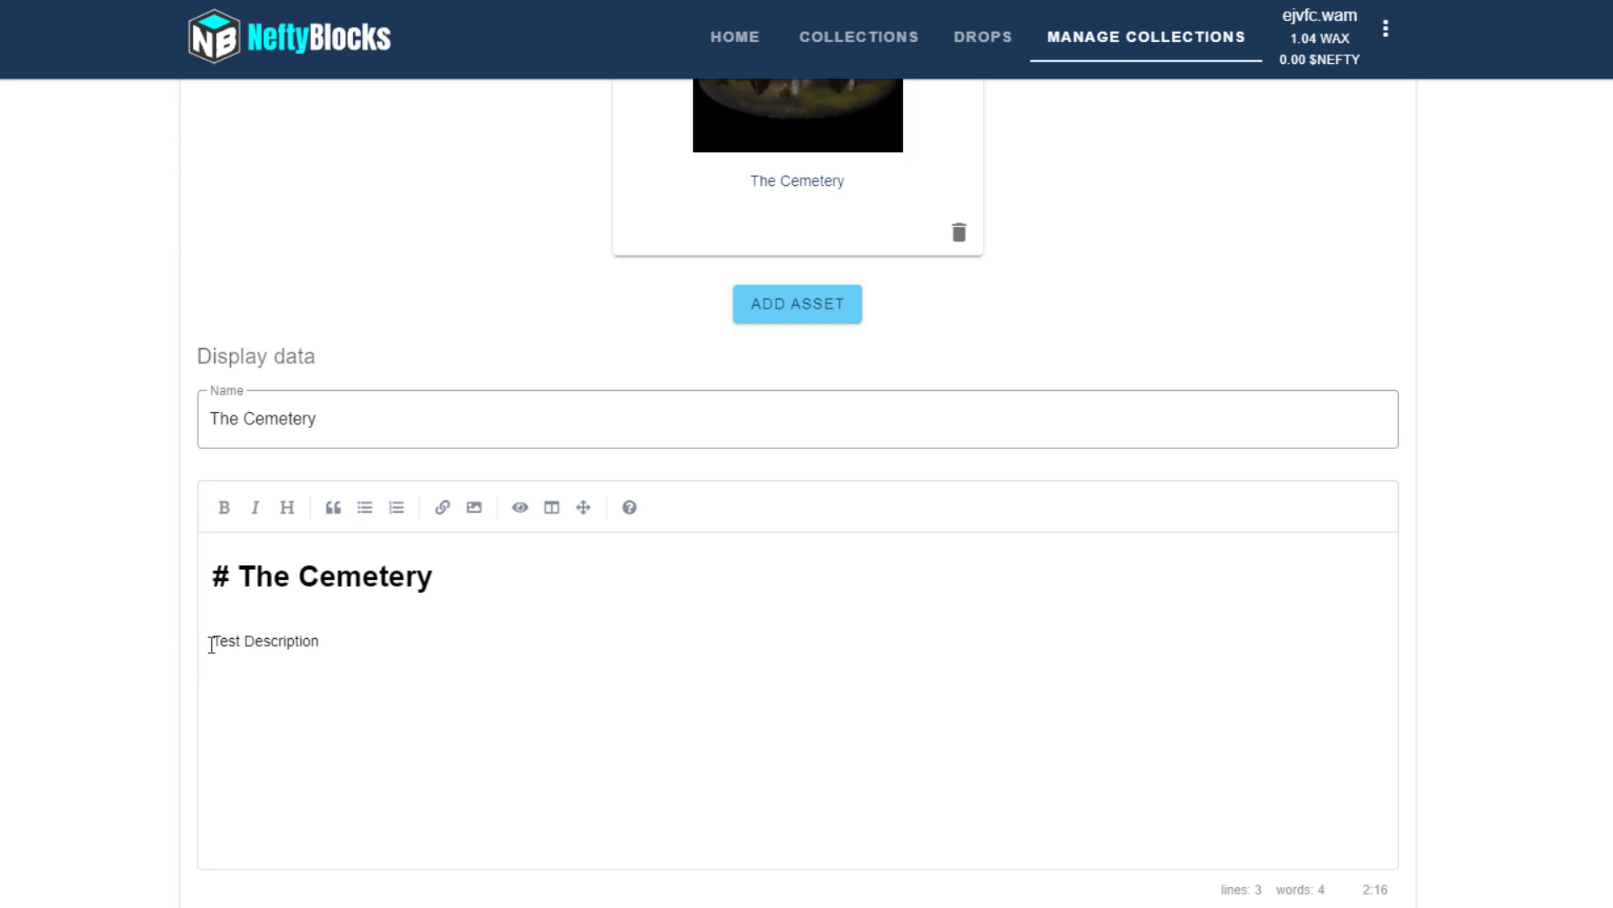
click(259, 639)
triple_click(260, 632)
click(224, 508)
click(552, 628)
click(540, 641)
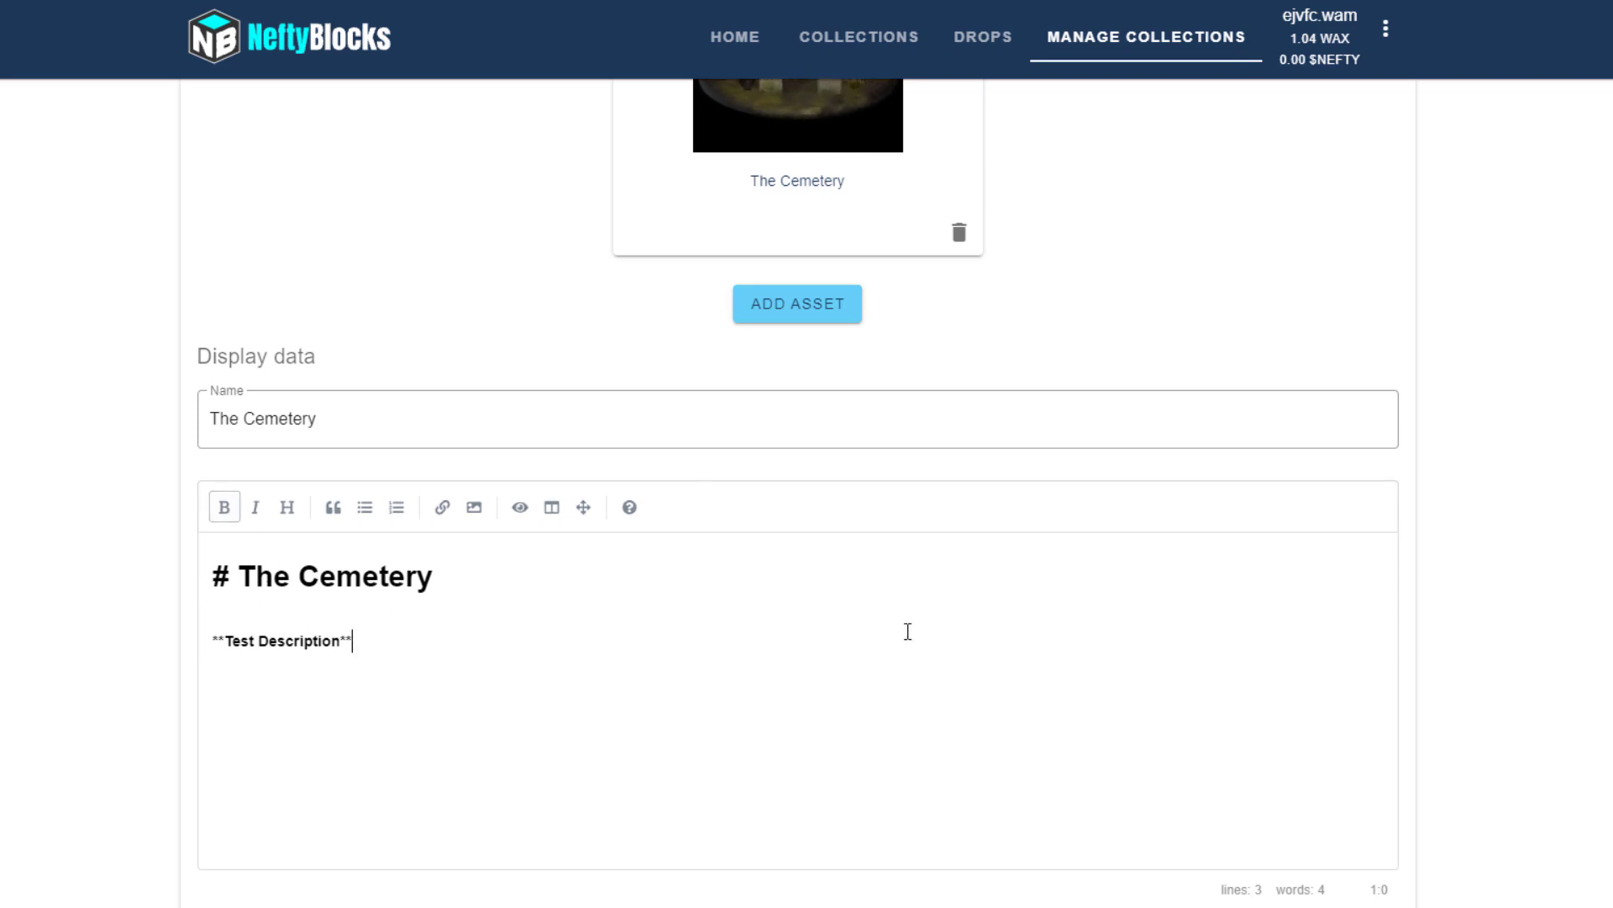
Step: Choose FREE as the drop's listing currency
scroll(1358, 476, down, 3)
scroll(1558, 439, down, 1)
scroll(185, 497, down, 1)
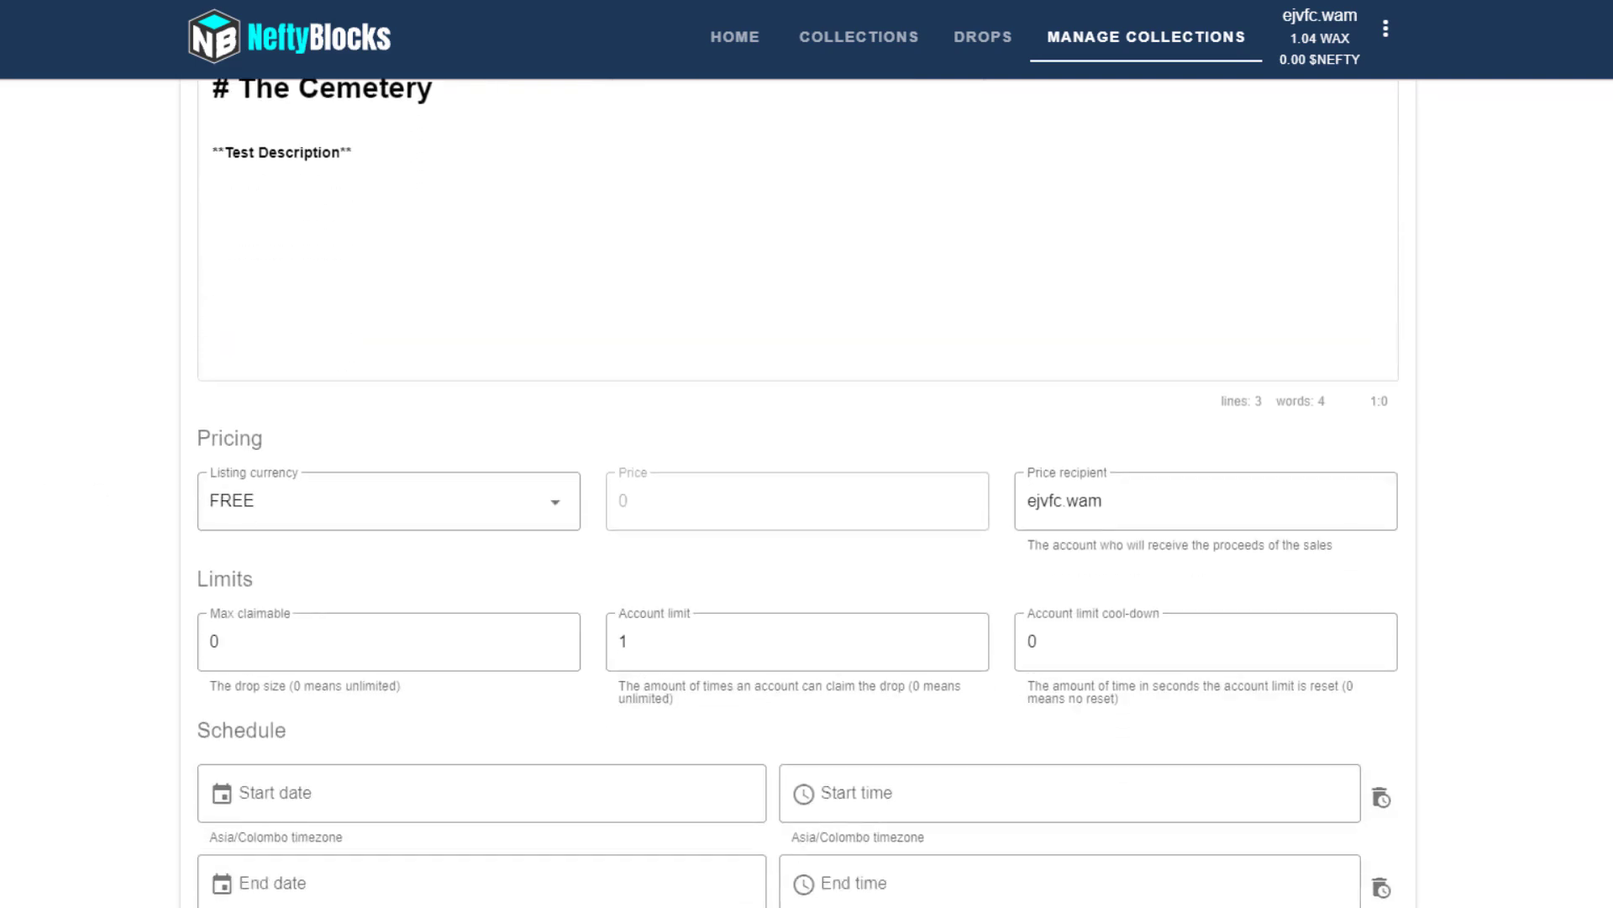
scroll(1494, 407, up, 5)
scroll(1505, 420, down, 7)
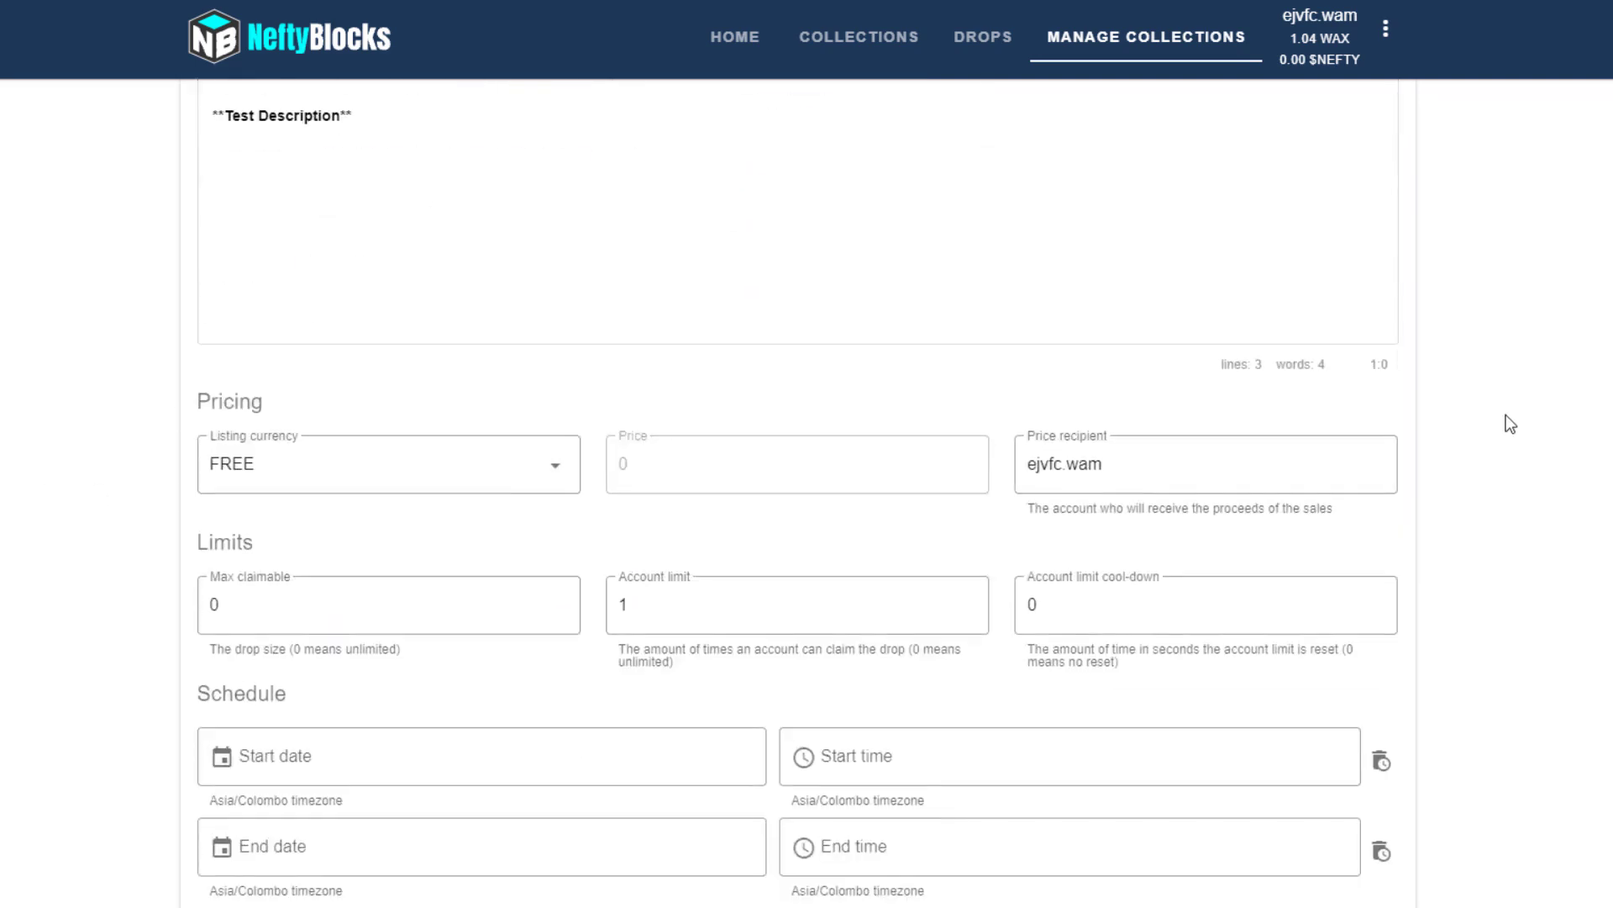
click(558, 299)
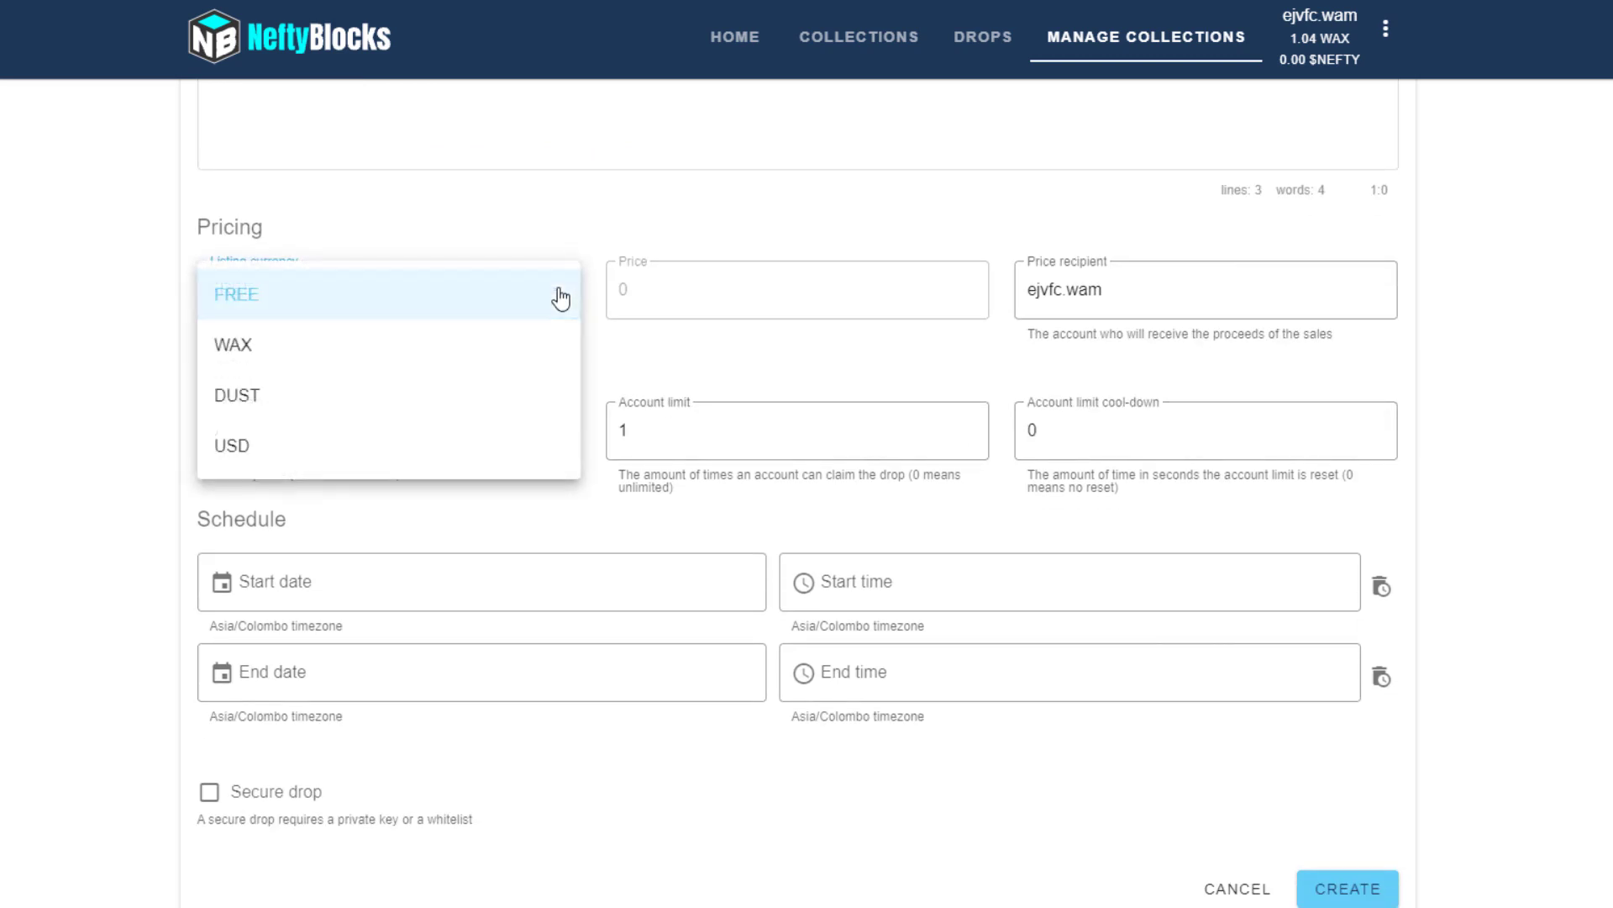
click(329, 305)
click(565, 303)
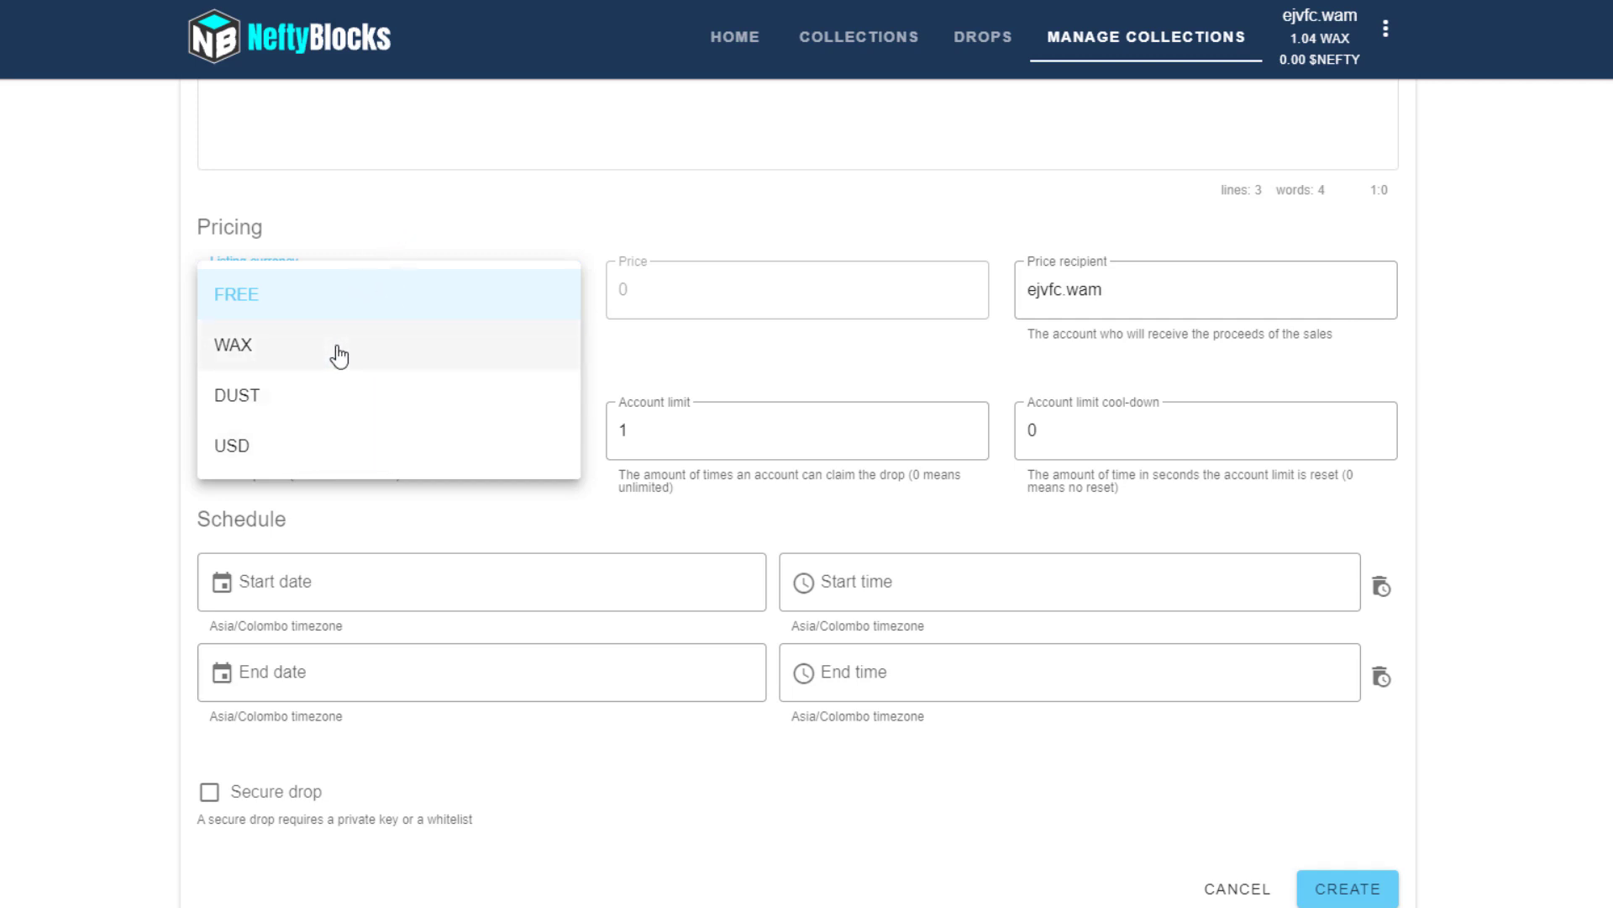
click(346, 308)
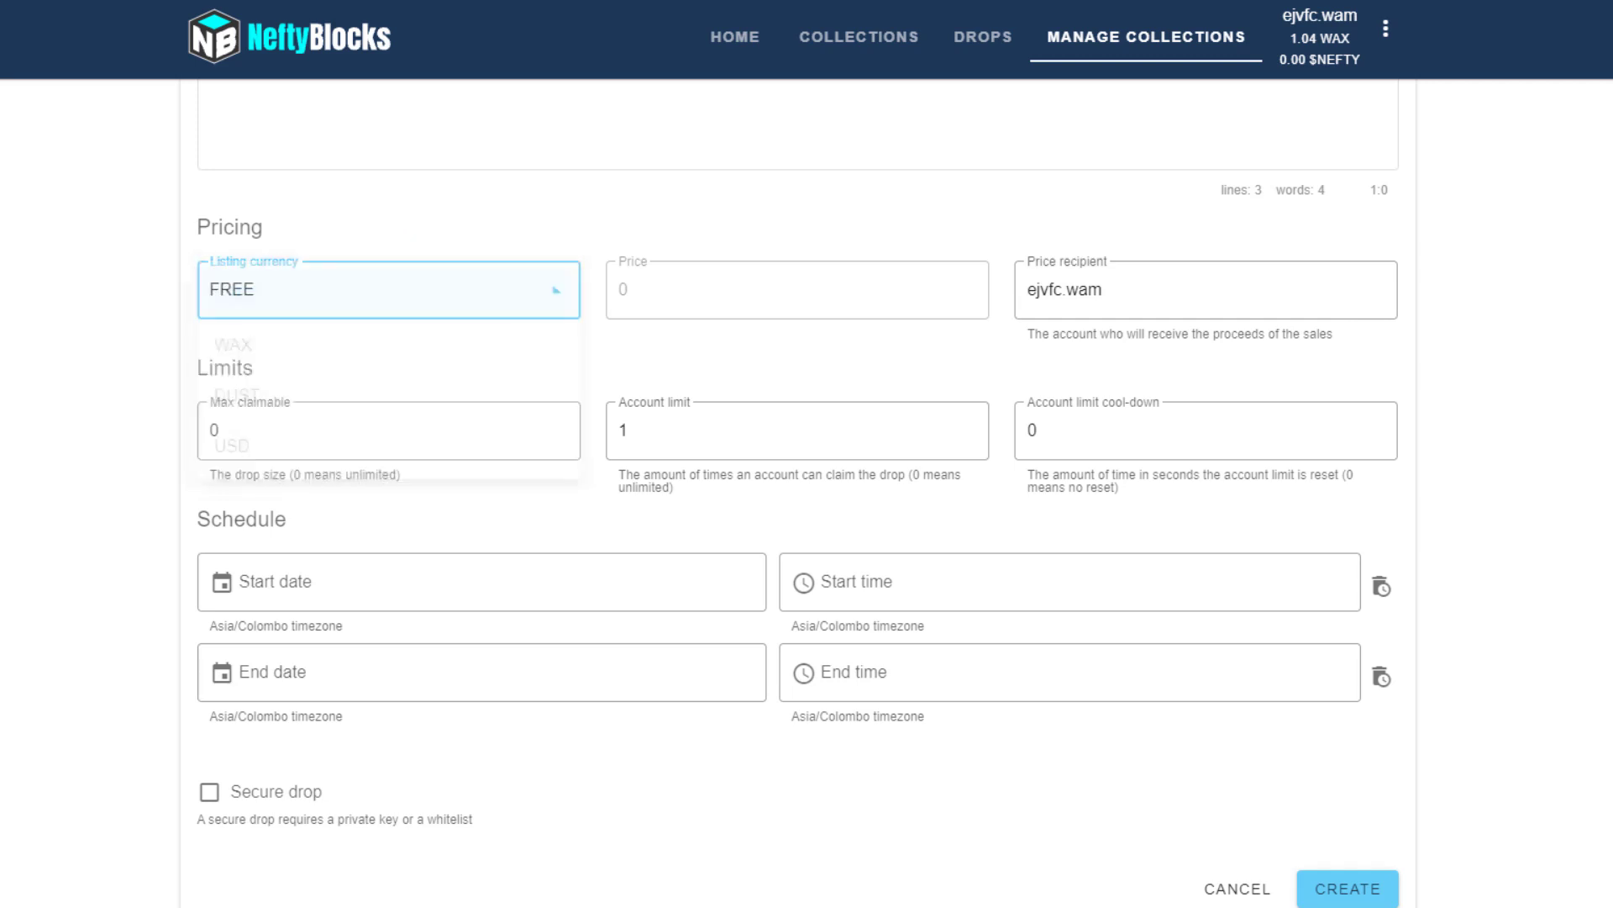
double_click(614, 288)
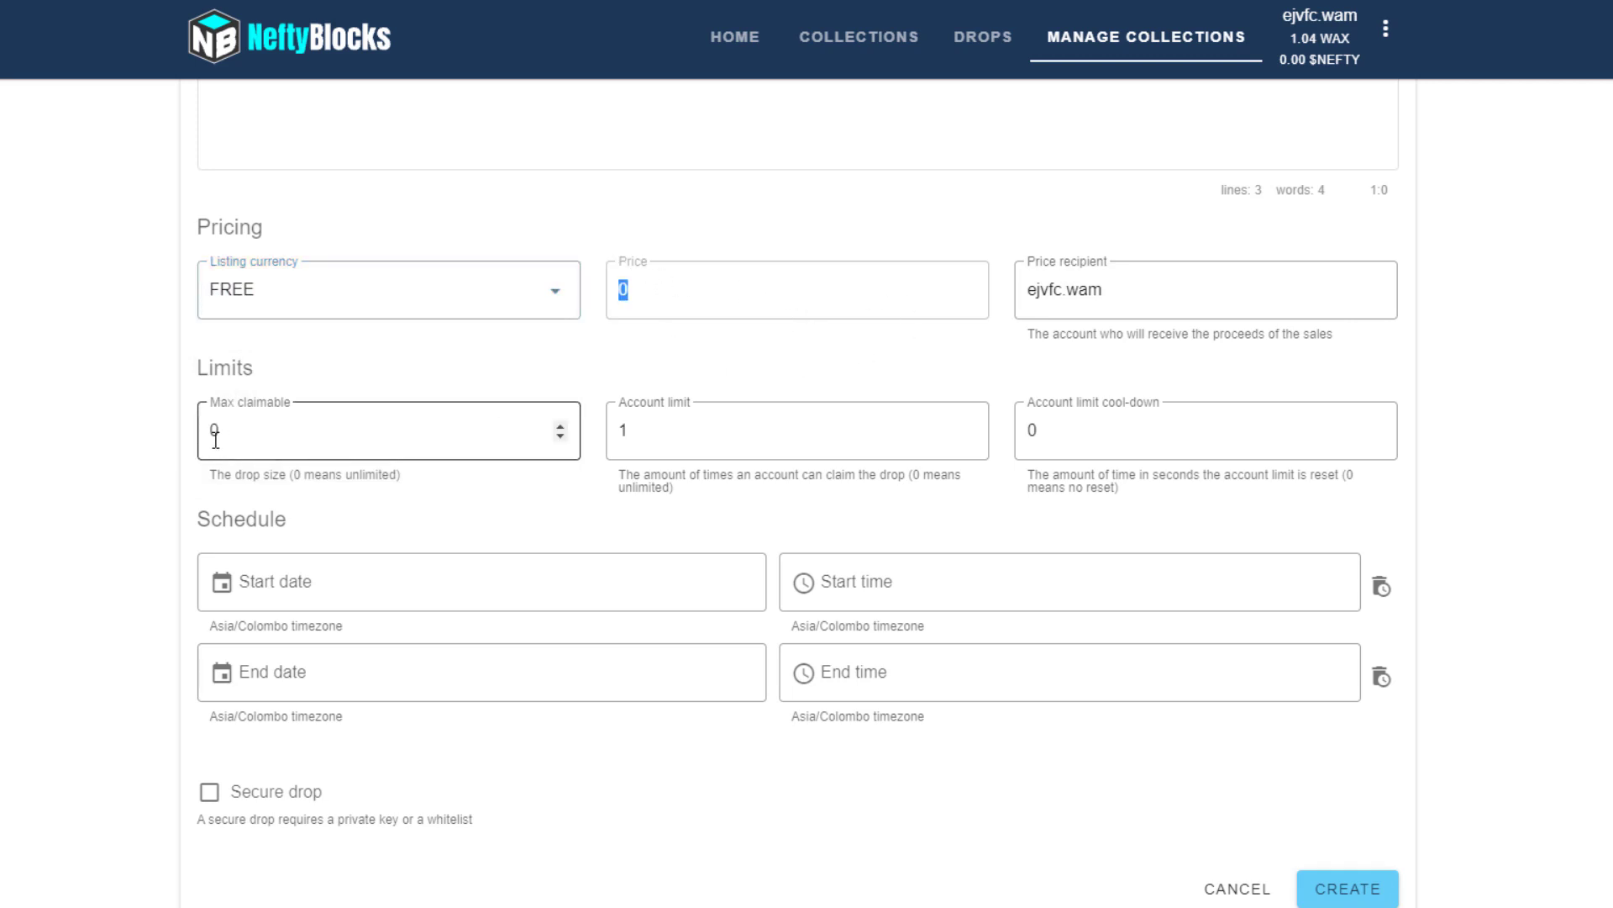
Step: Set the drop's listing currency to WAX and its price to 10
click(302, 301)
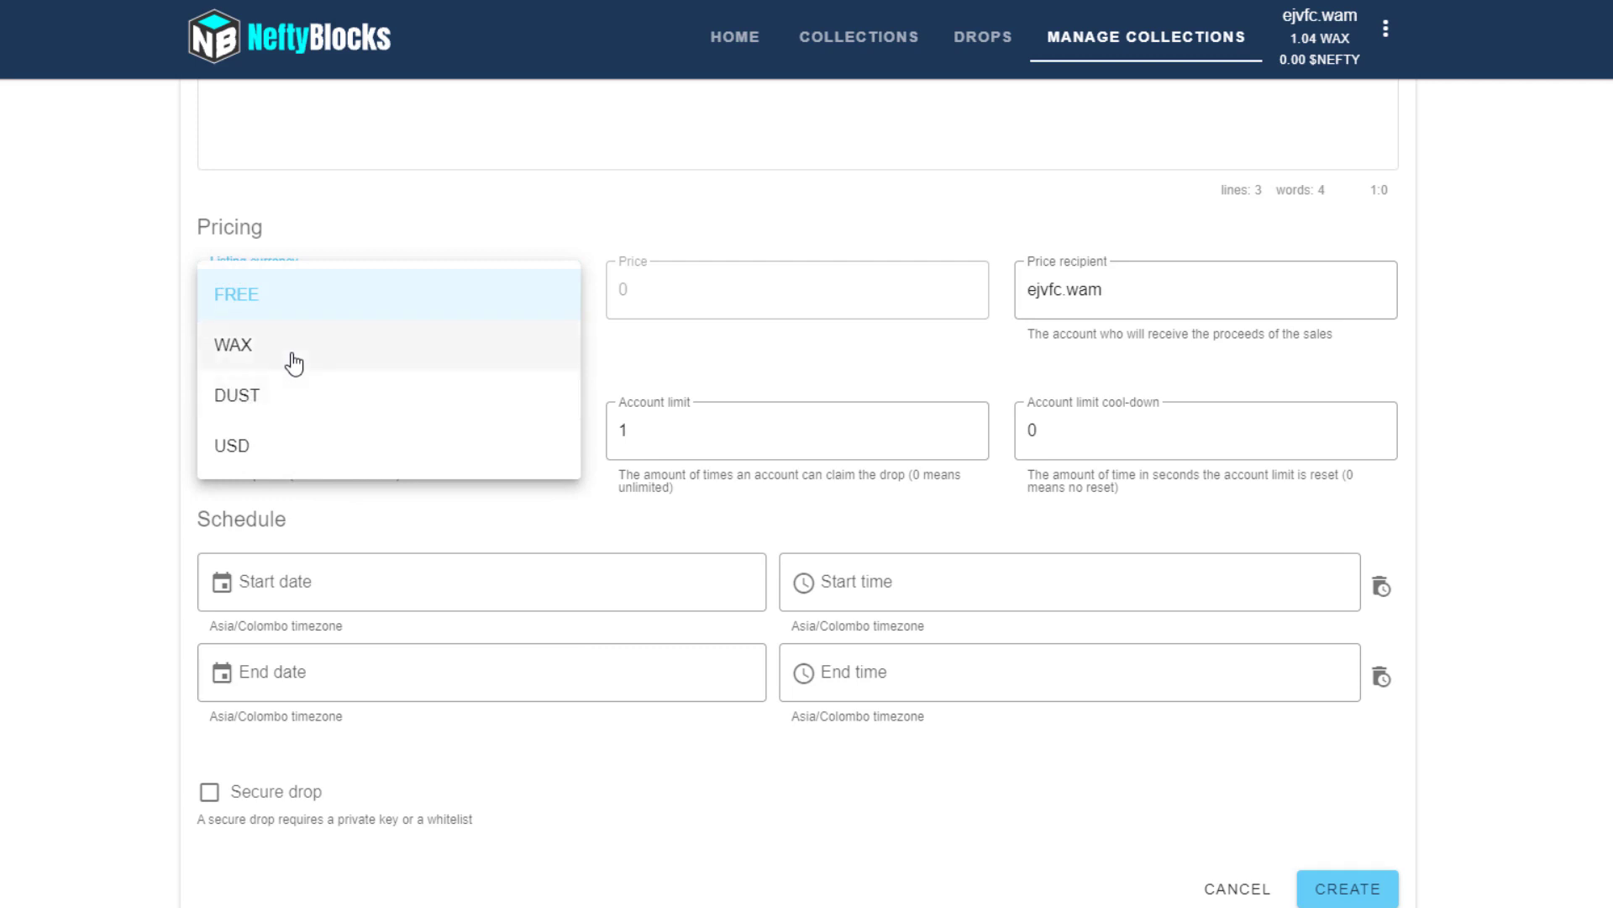
click(293, 353)
double_click(785, 299)
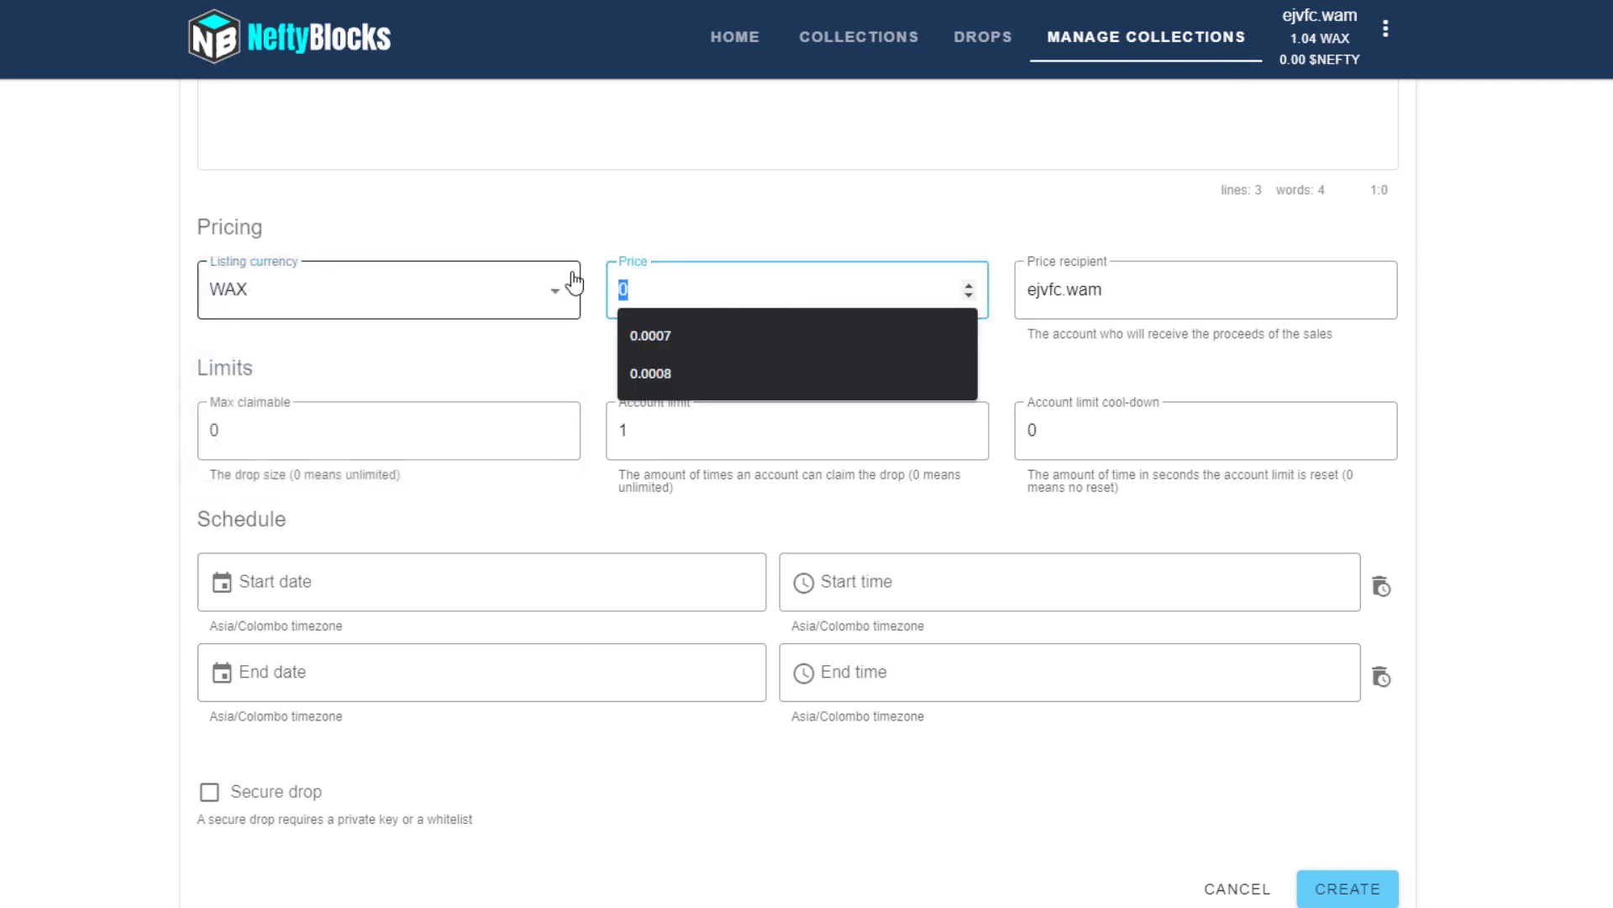
text(10)
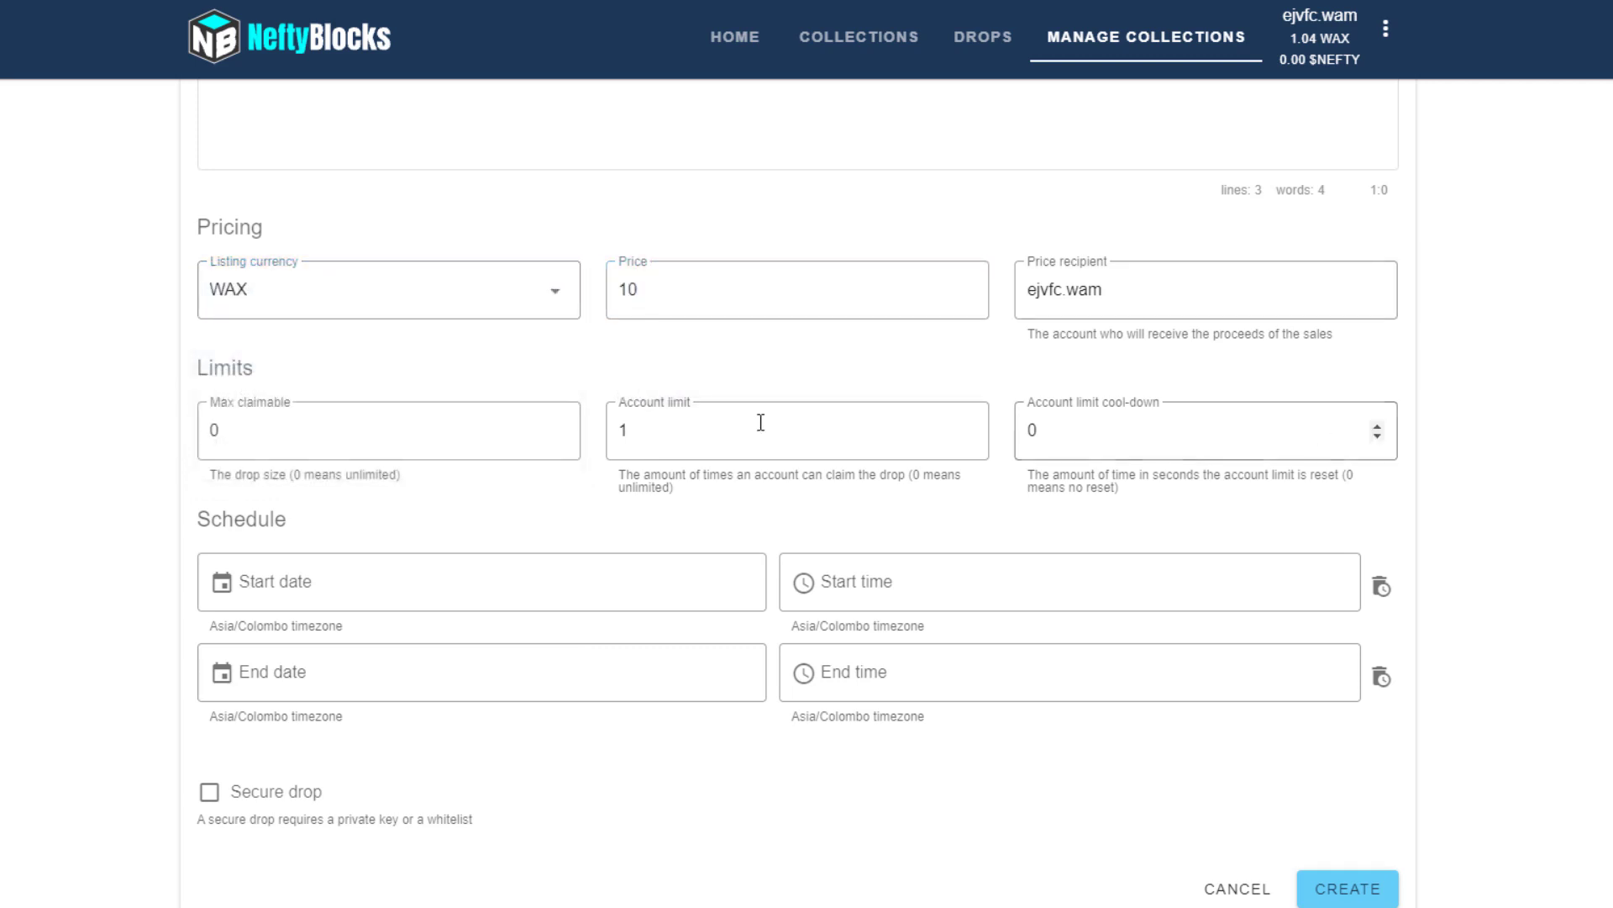
drag(286, 430, 196, 422)
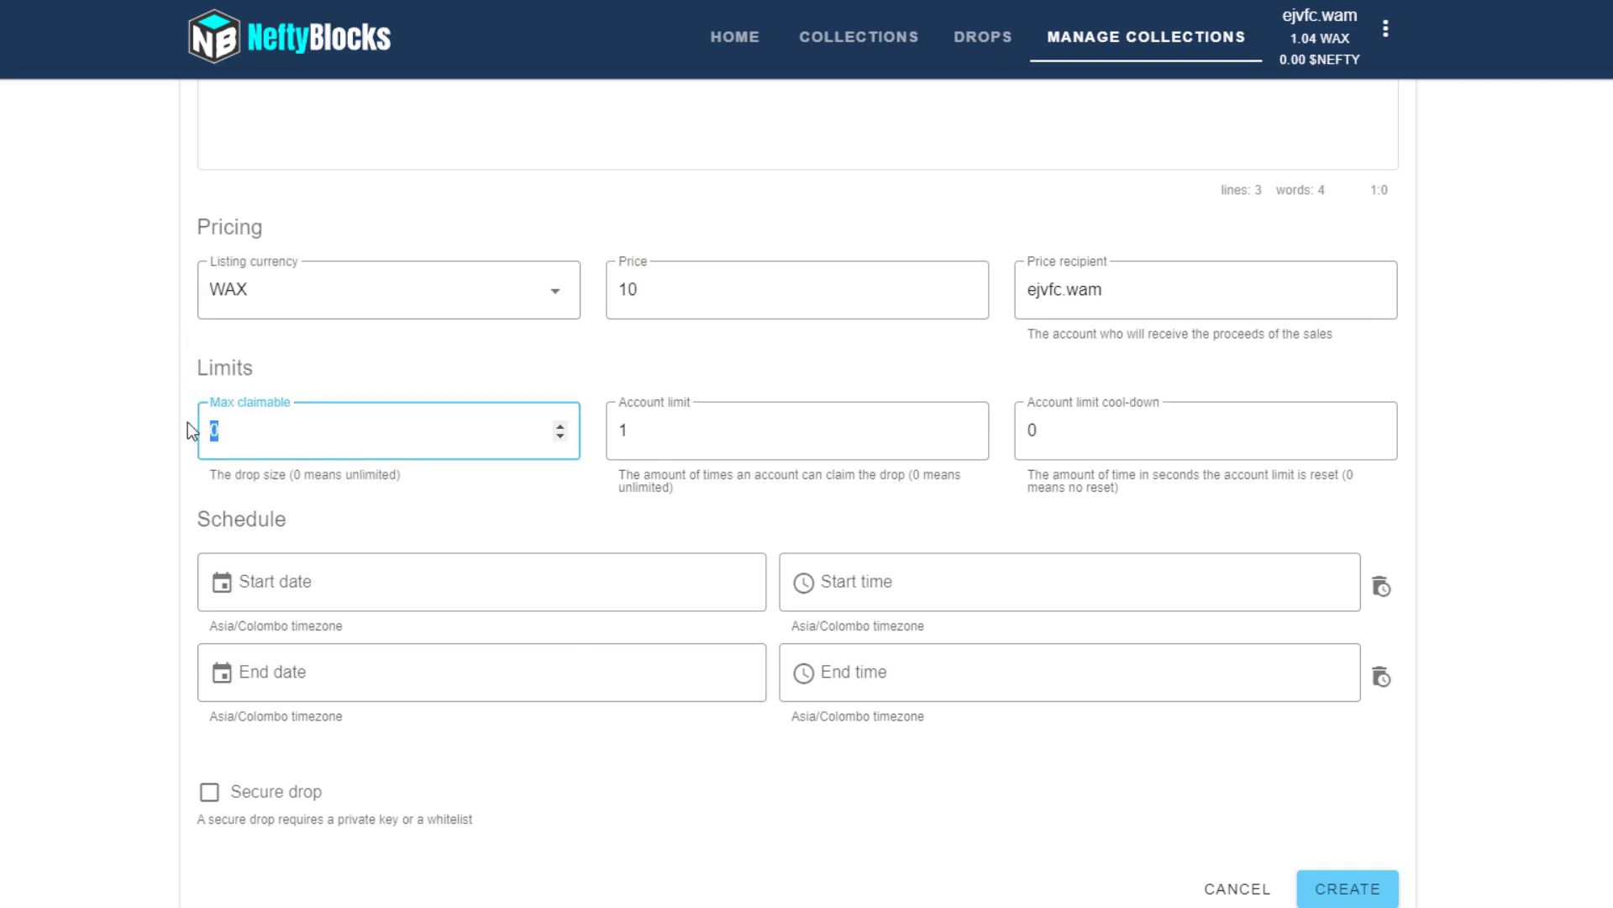
click(364, 446)
drag(266, 427, 207, 427)
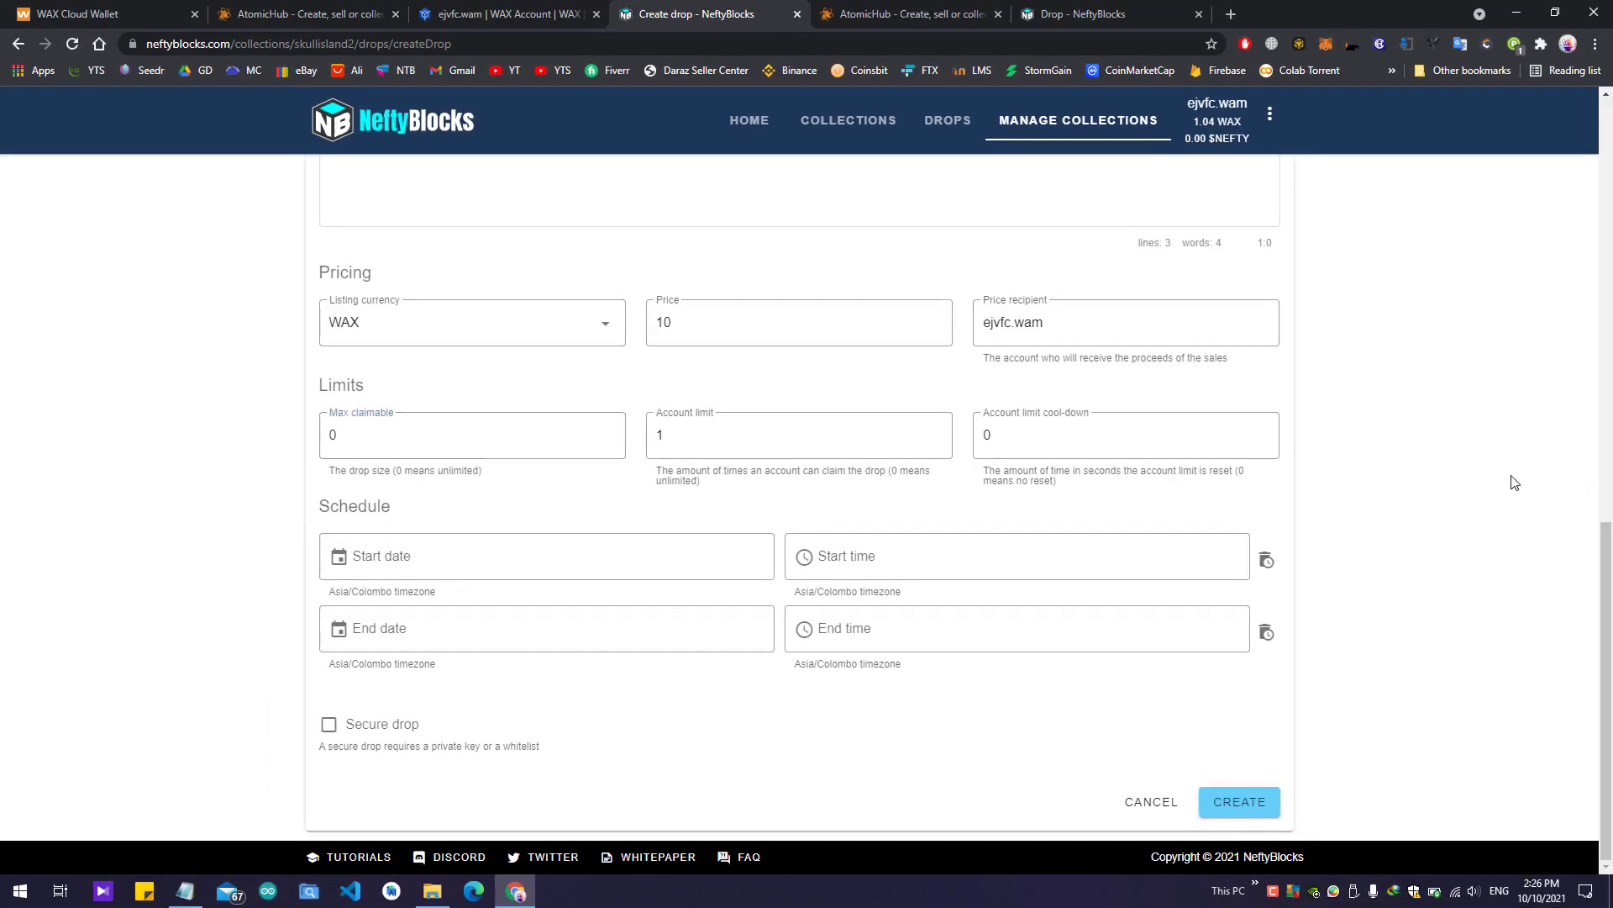
scroll(1505, 468, up, 3)
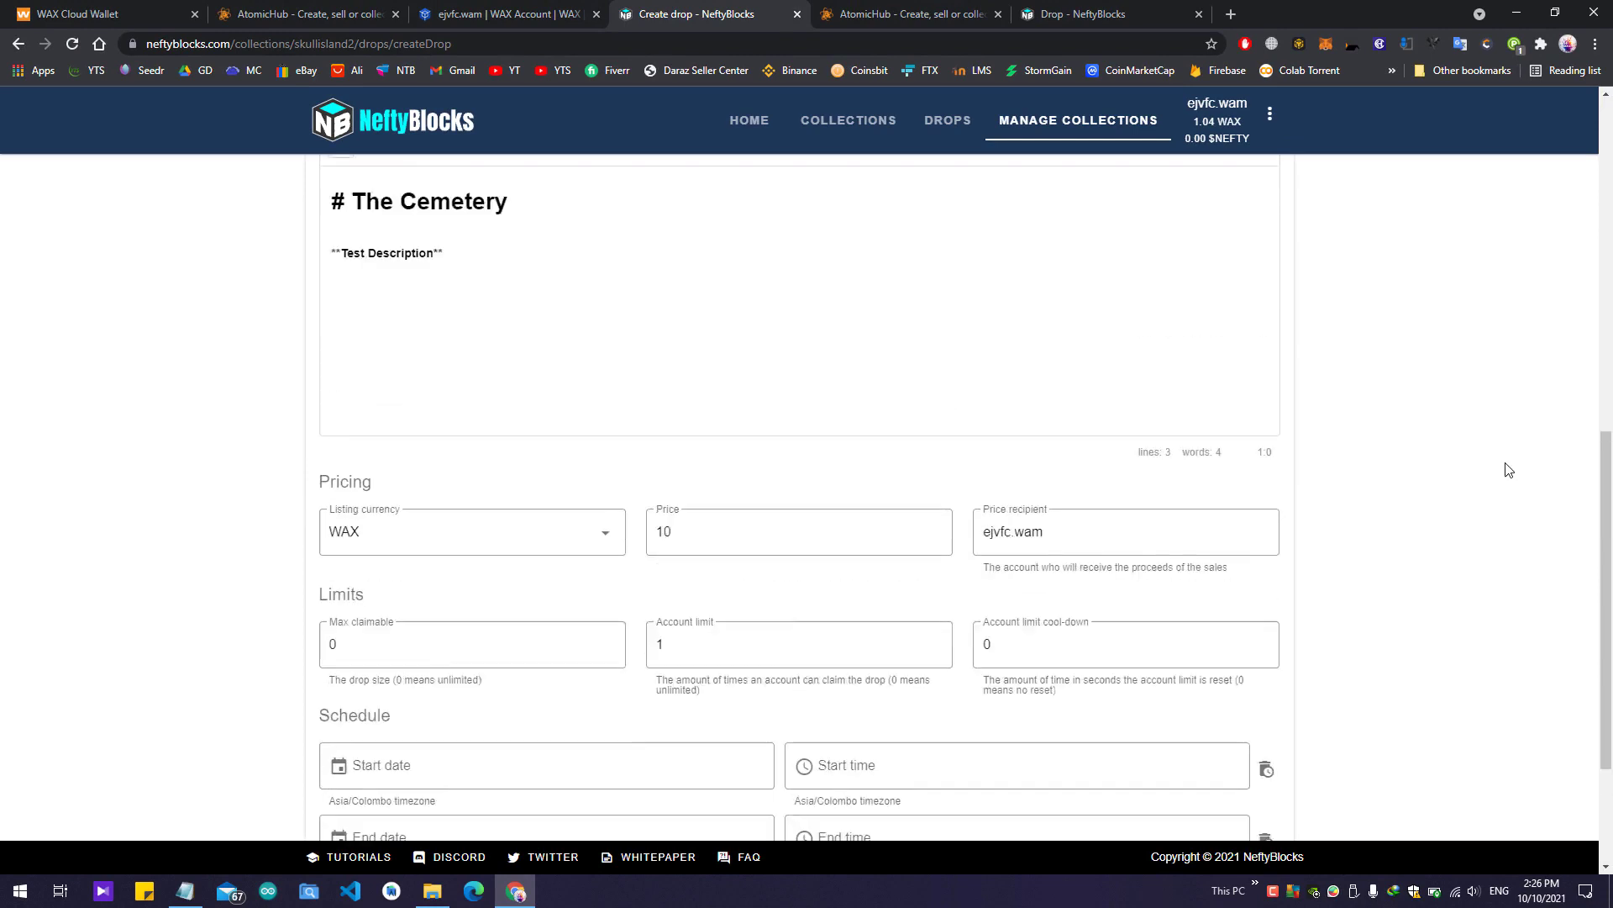
Step: Switch to AtomicHub and open the skull.rare schema of the skullisland2 collection in the NFT Creator to find its templates
click(325, 17)
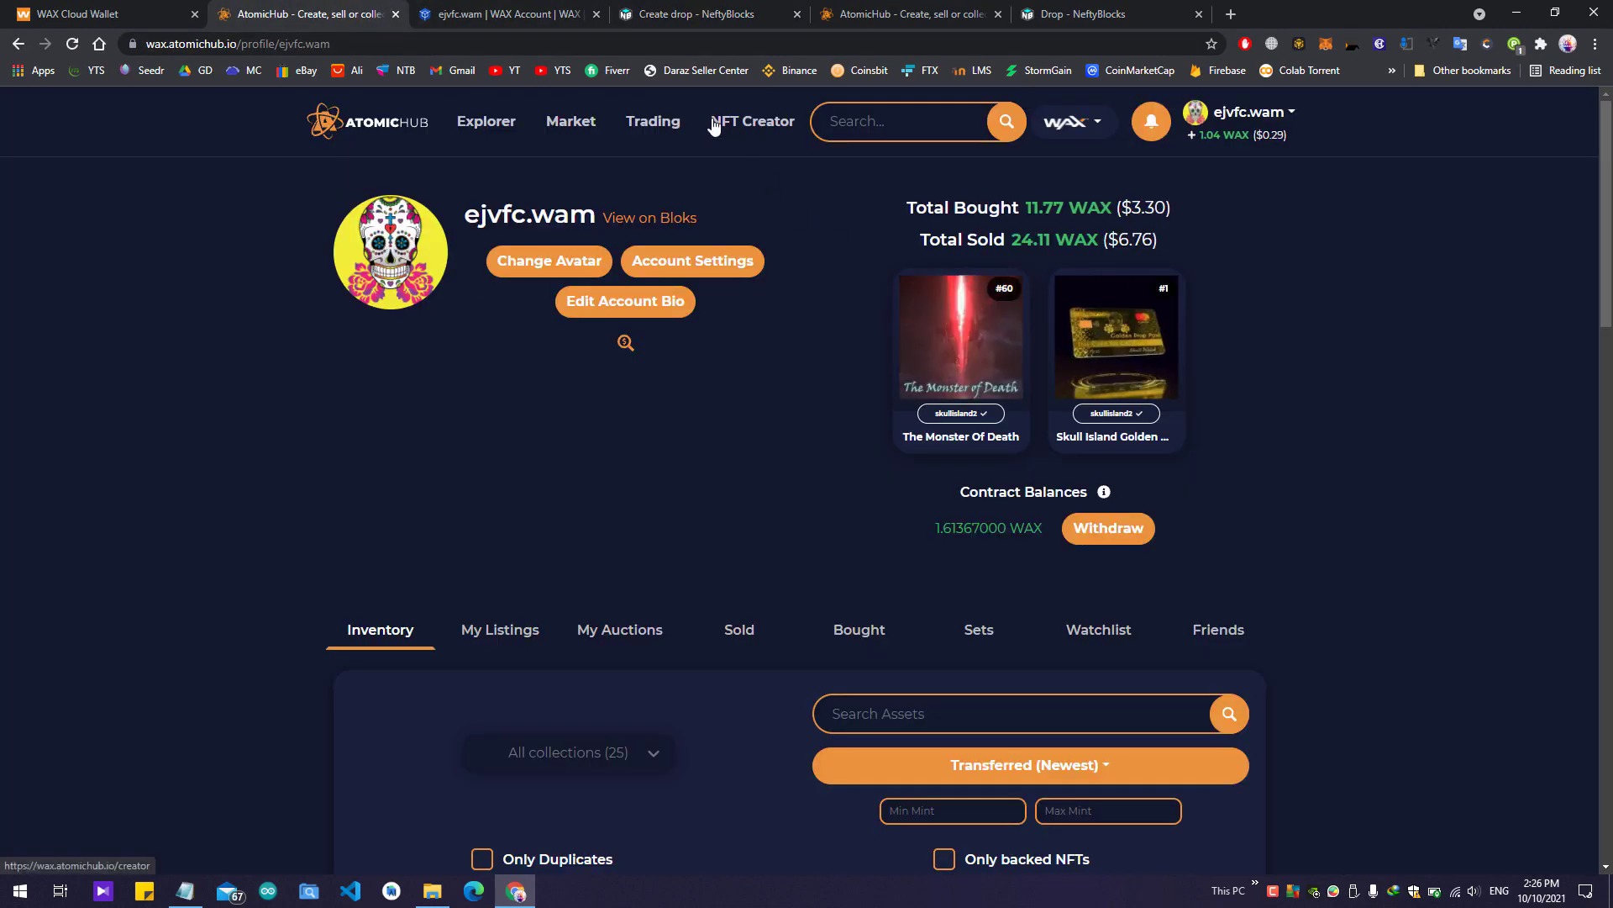
click(752, 121)
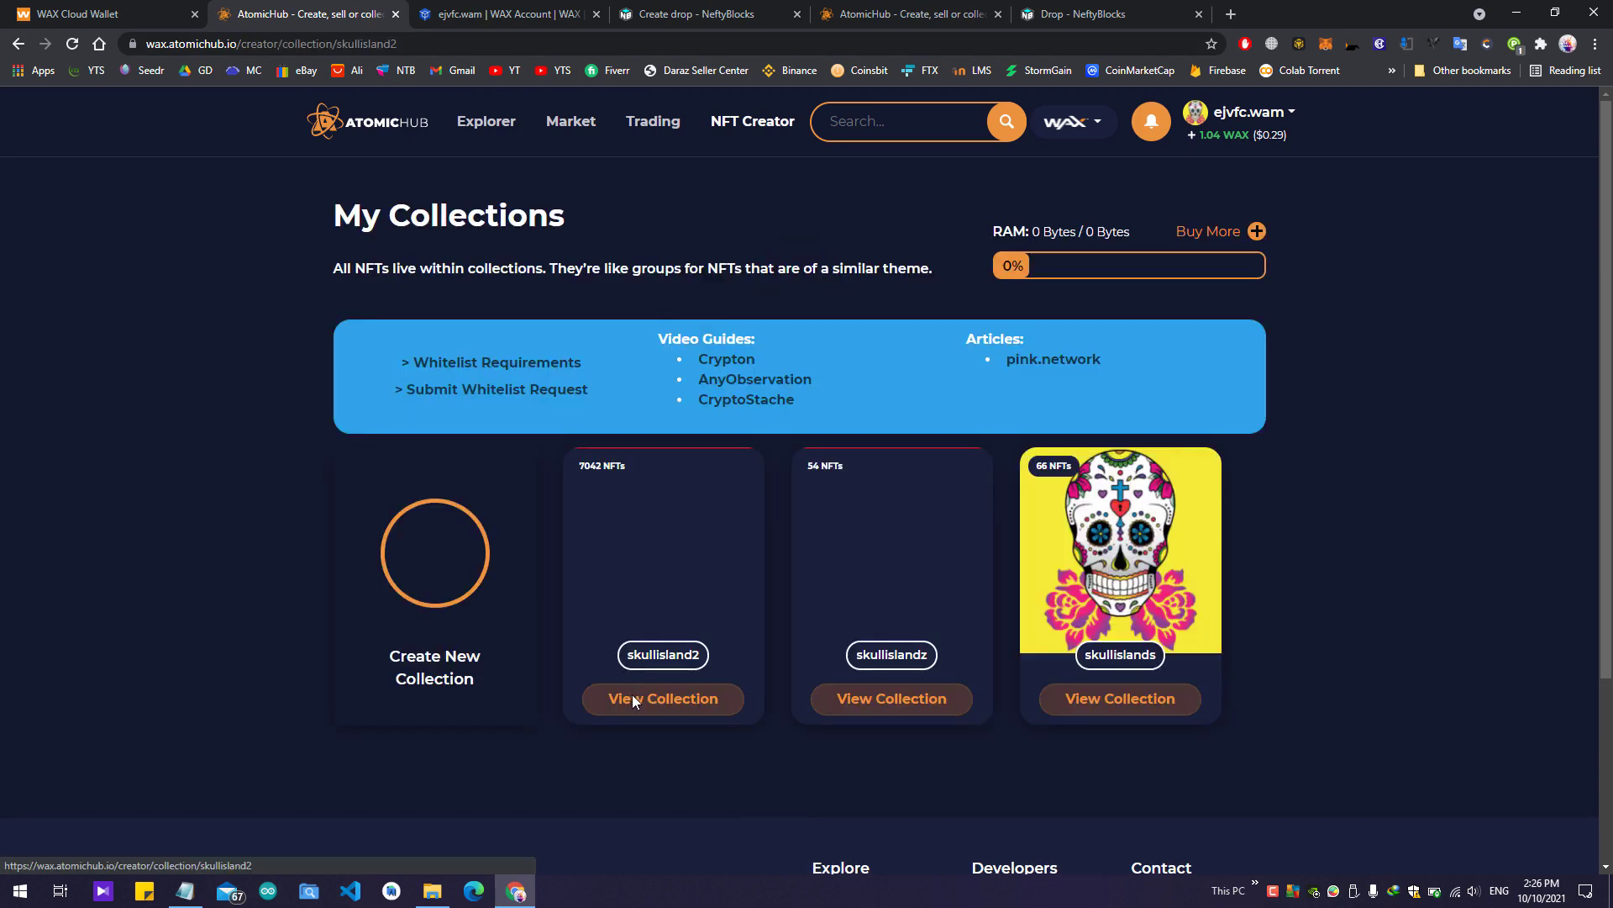
click(633, 692)
scroll(924, 588, down, 7)
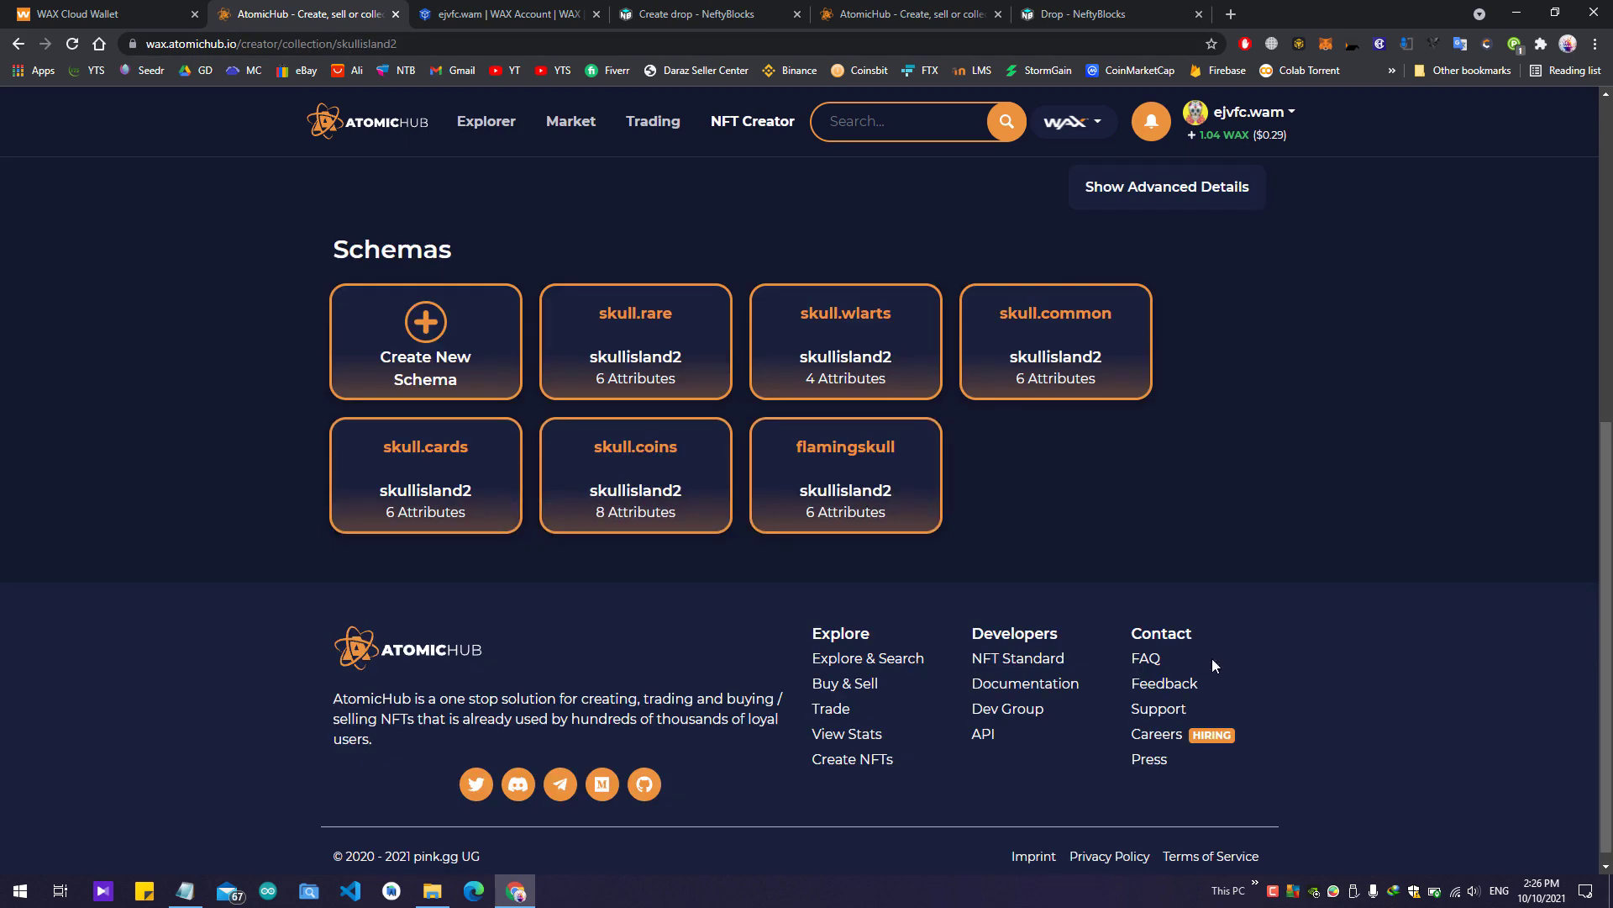
click(632, 369)
scroll(1237, 615, down, 10)
scroll(753, 540, down, 9)
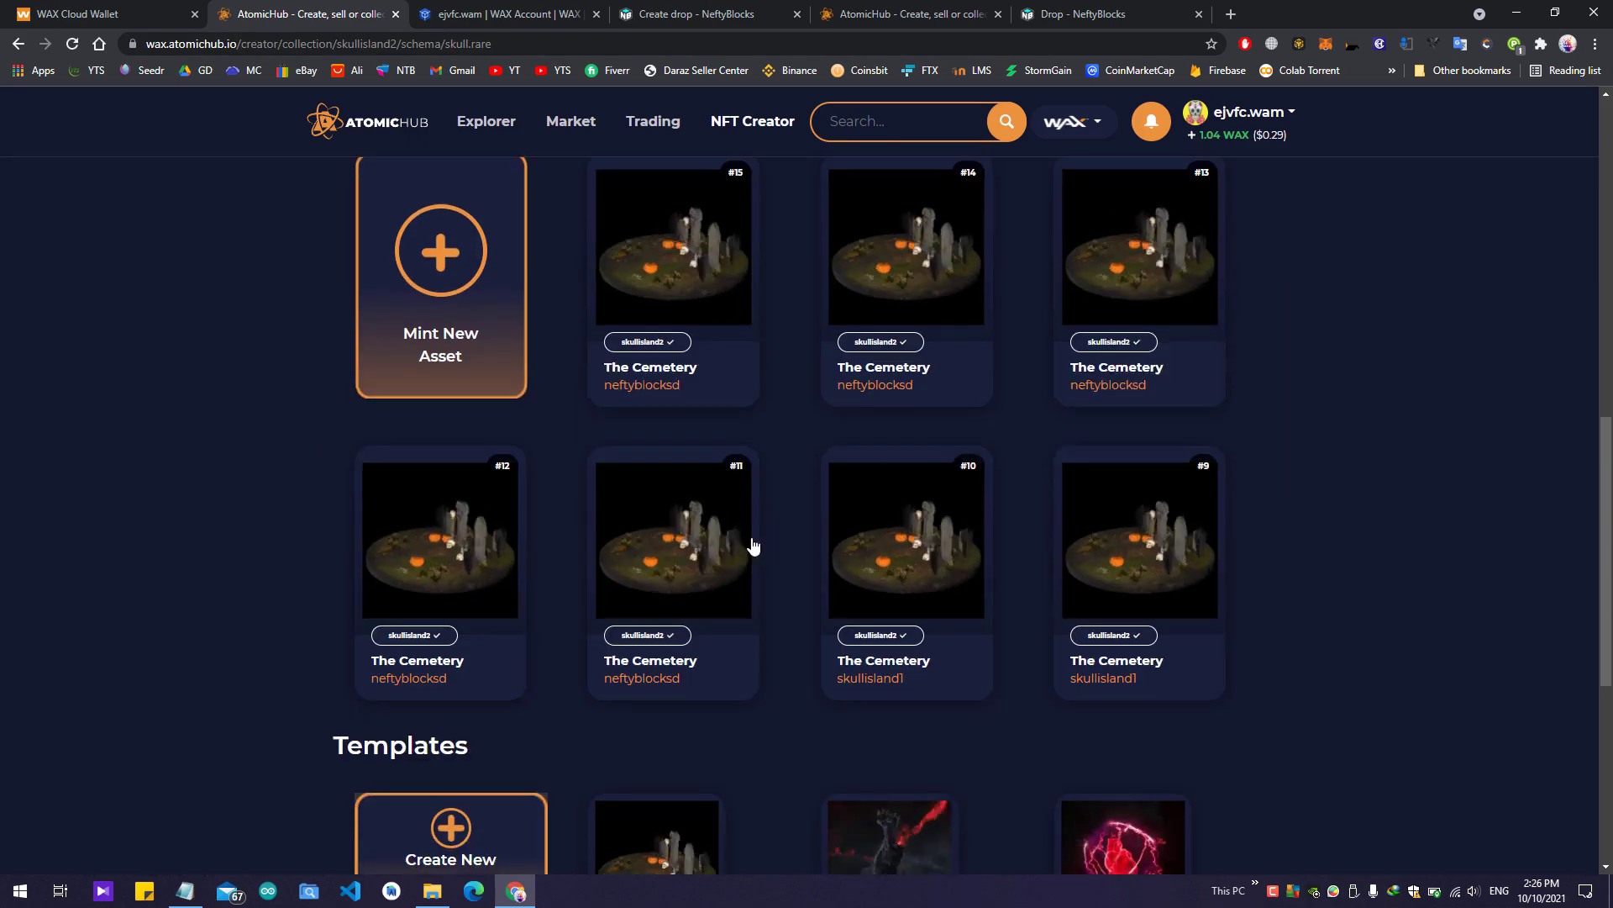
Step: Open The Cemetery template and check its issued supply and maximum supply
click(659, 356)
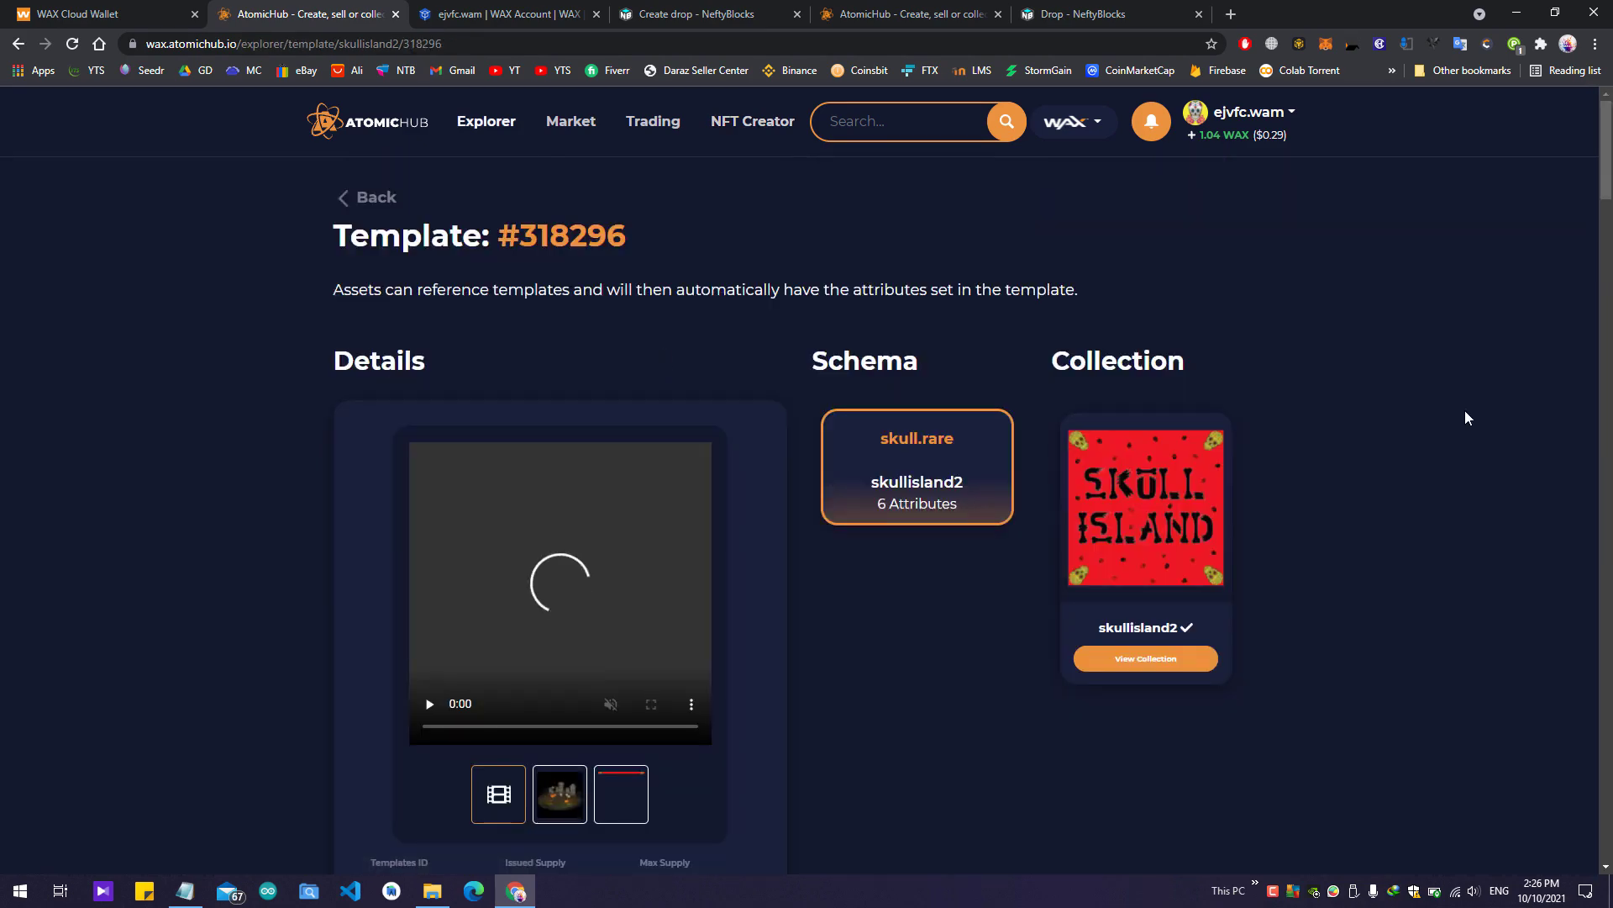
scroll(1471, 403, down, 6)
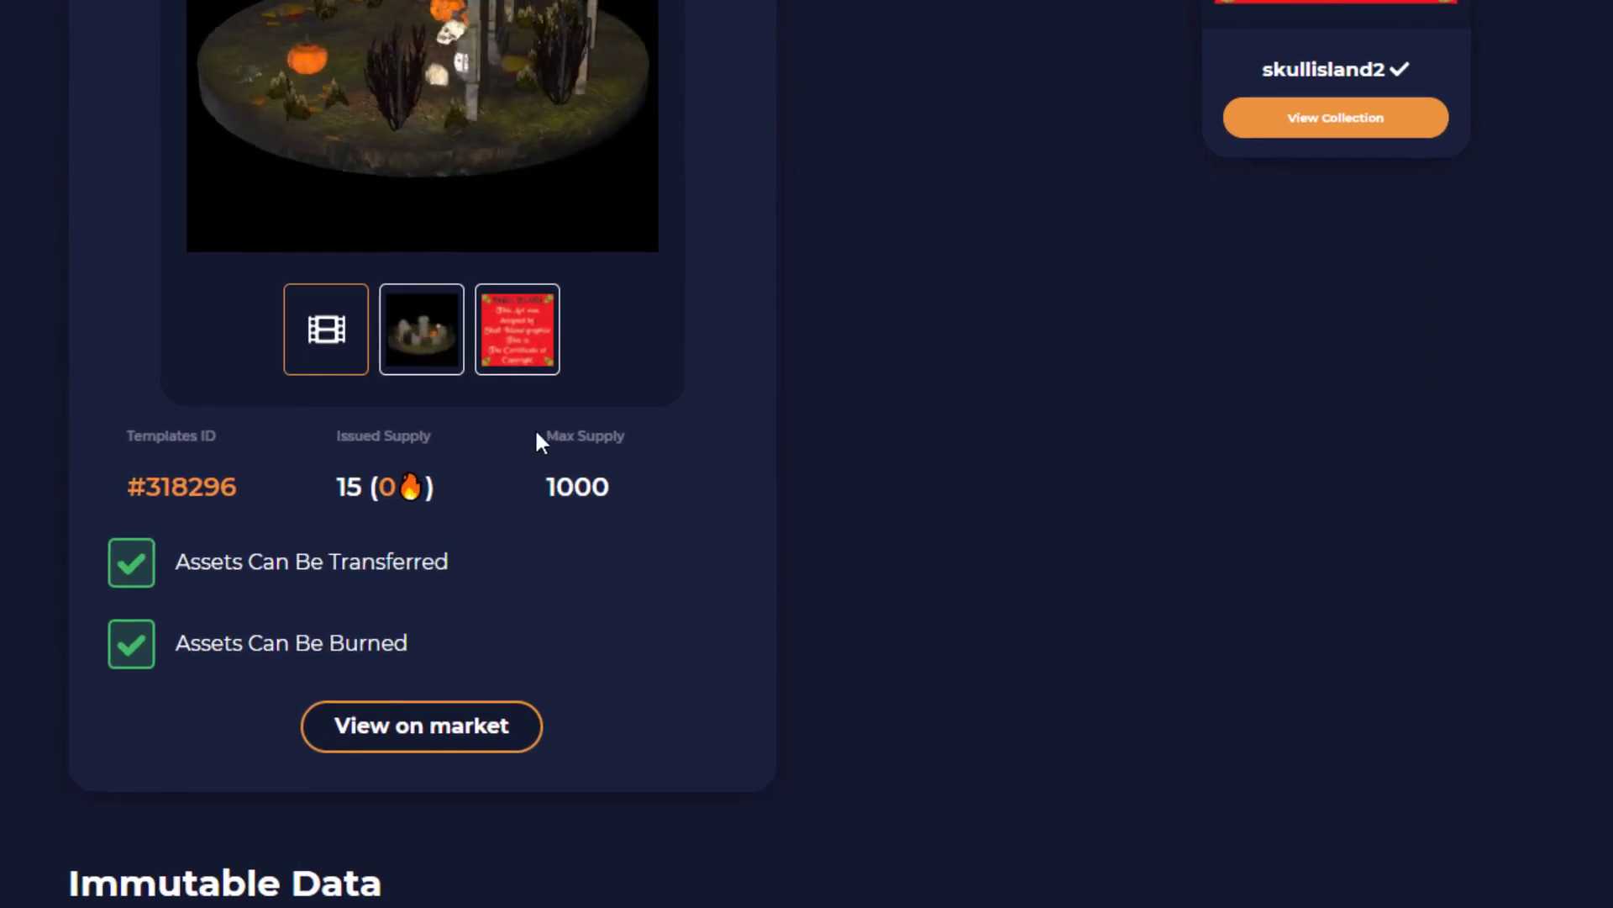
drag(558, 490, 641, 500)
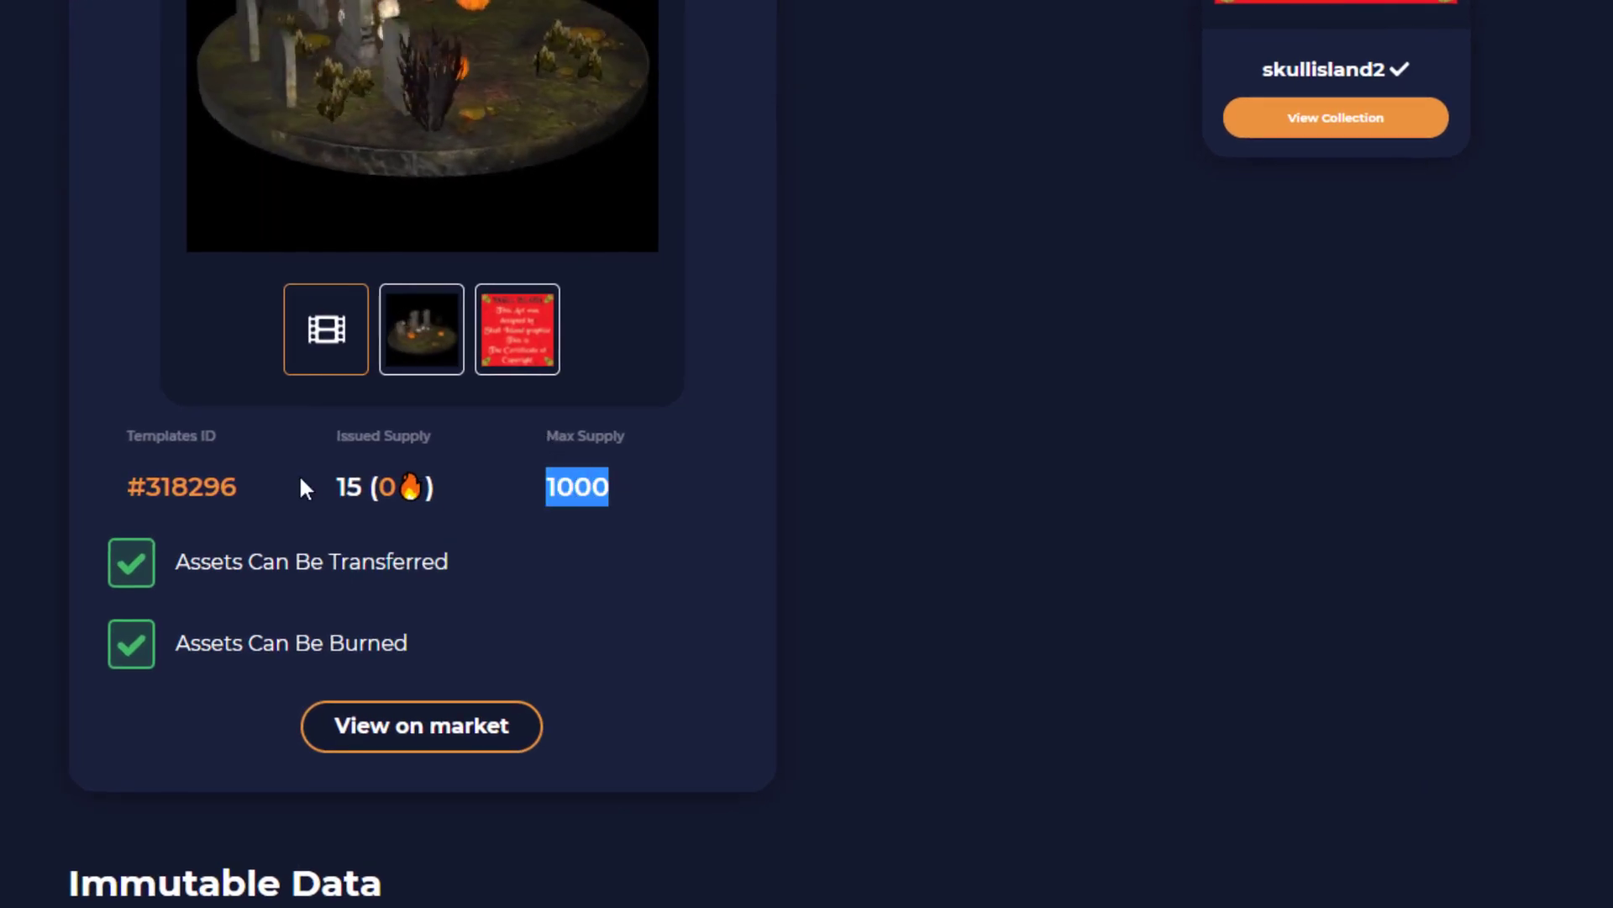
double_click(348, 492)
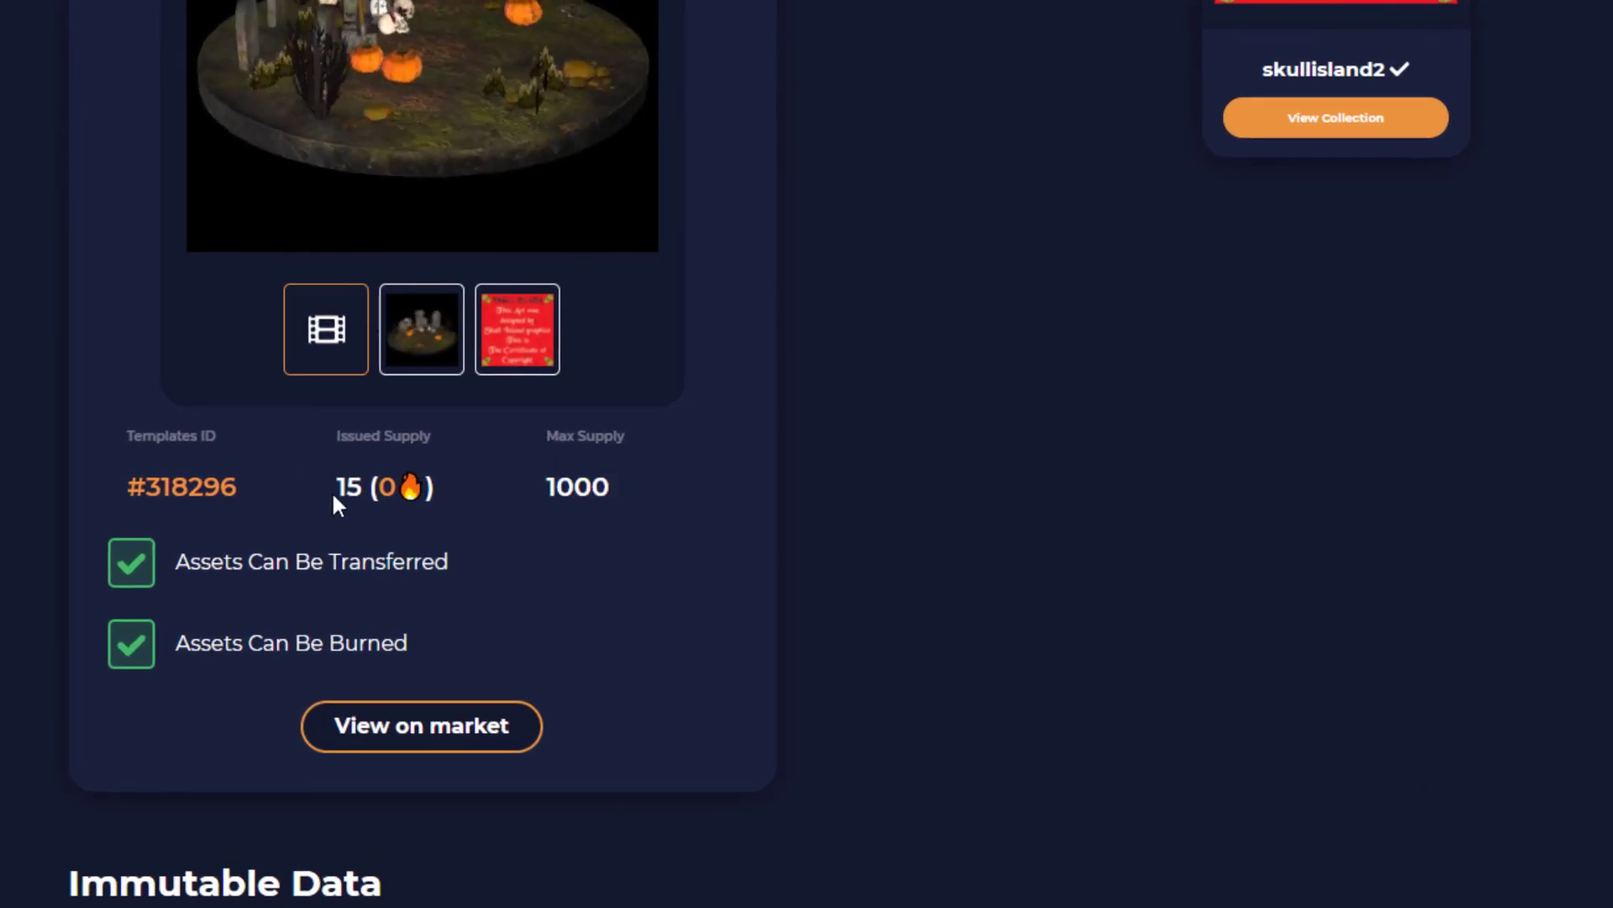
click(471, 508)
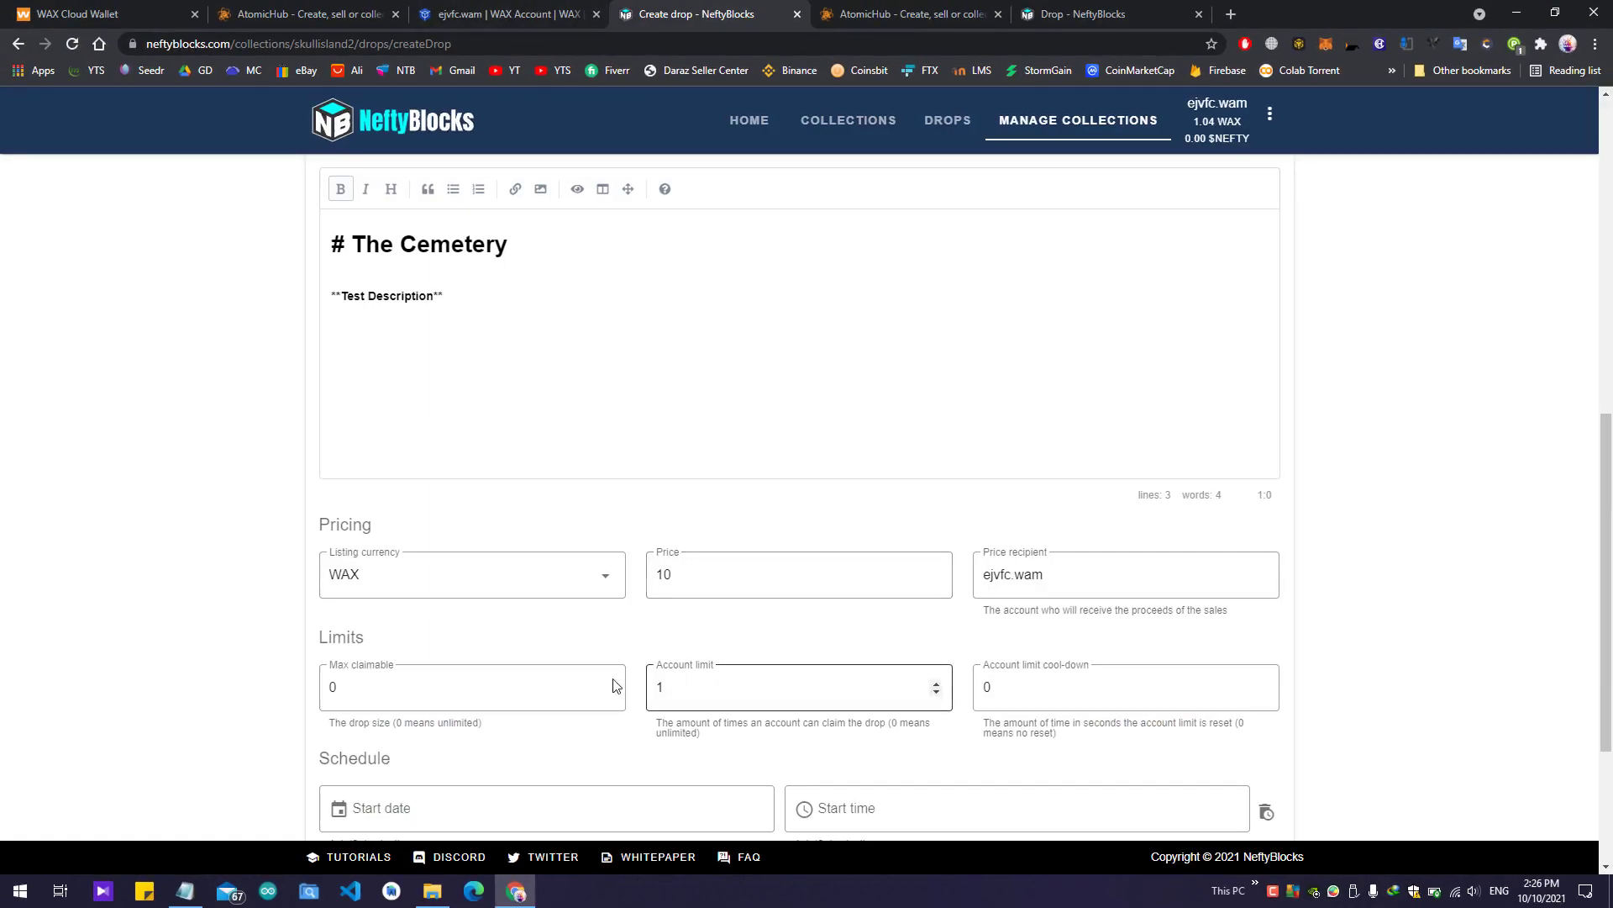
Step: Return to the NeftyBlocks drop form and compare its max claimable limit with the template's maximum supply on AtomicHub
scroll(612, 686, down, 2)
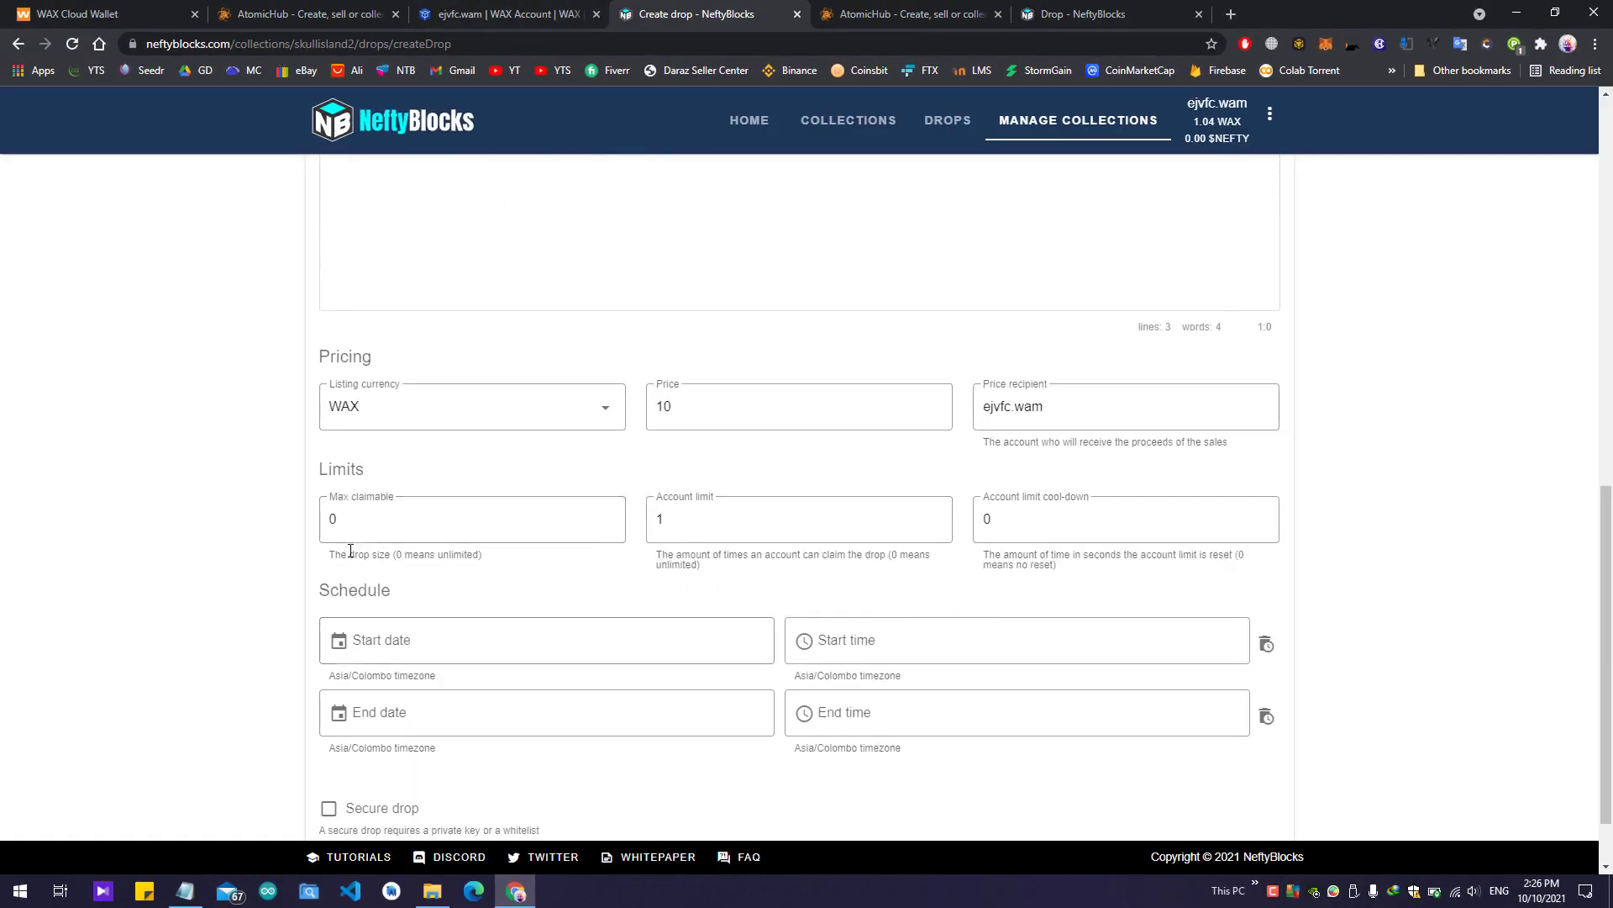
double_click(330, 521)
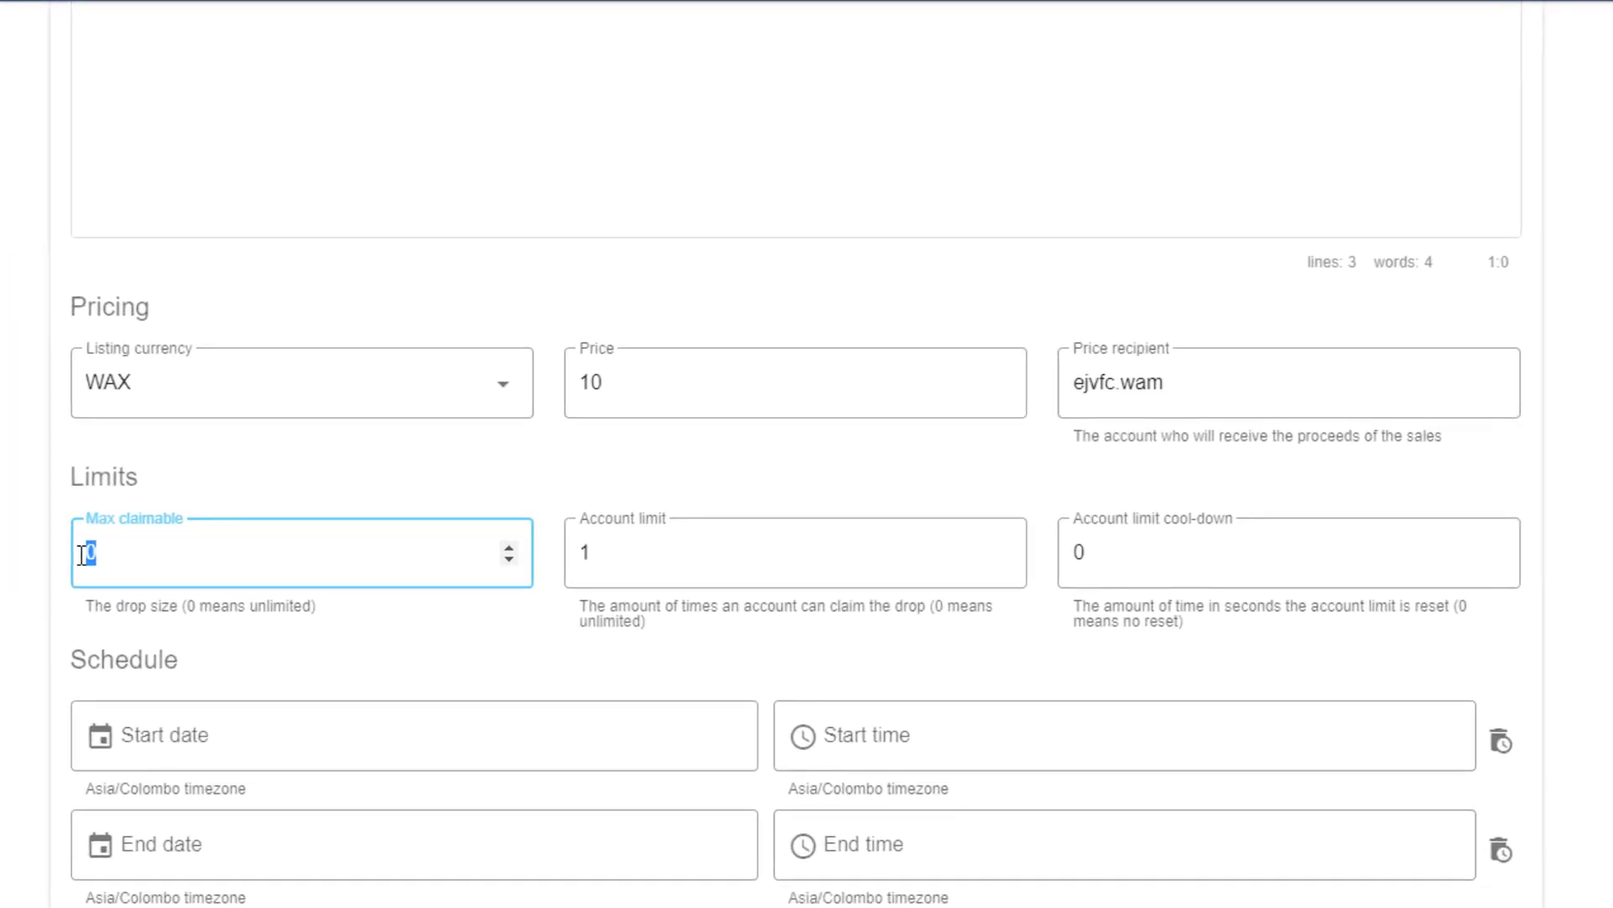
drag(123, 552, 72, 552)
click(100, 556)
double_click(91, 553)
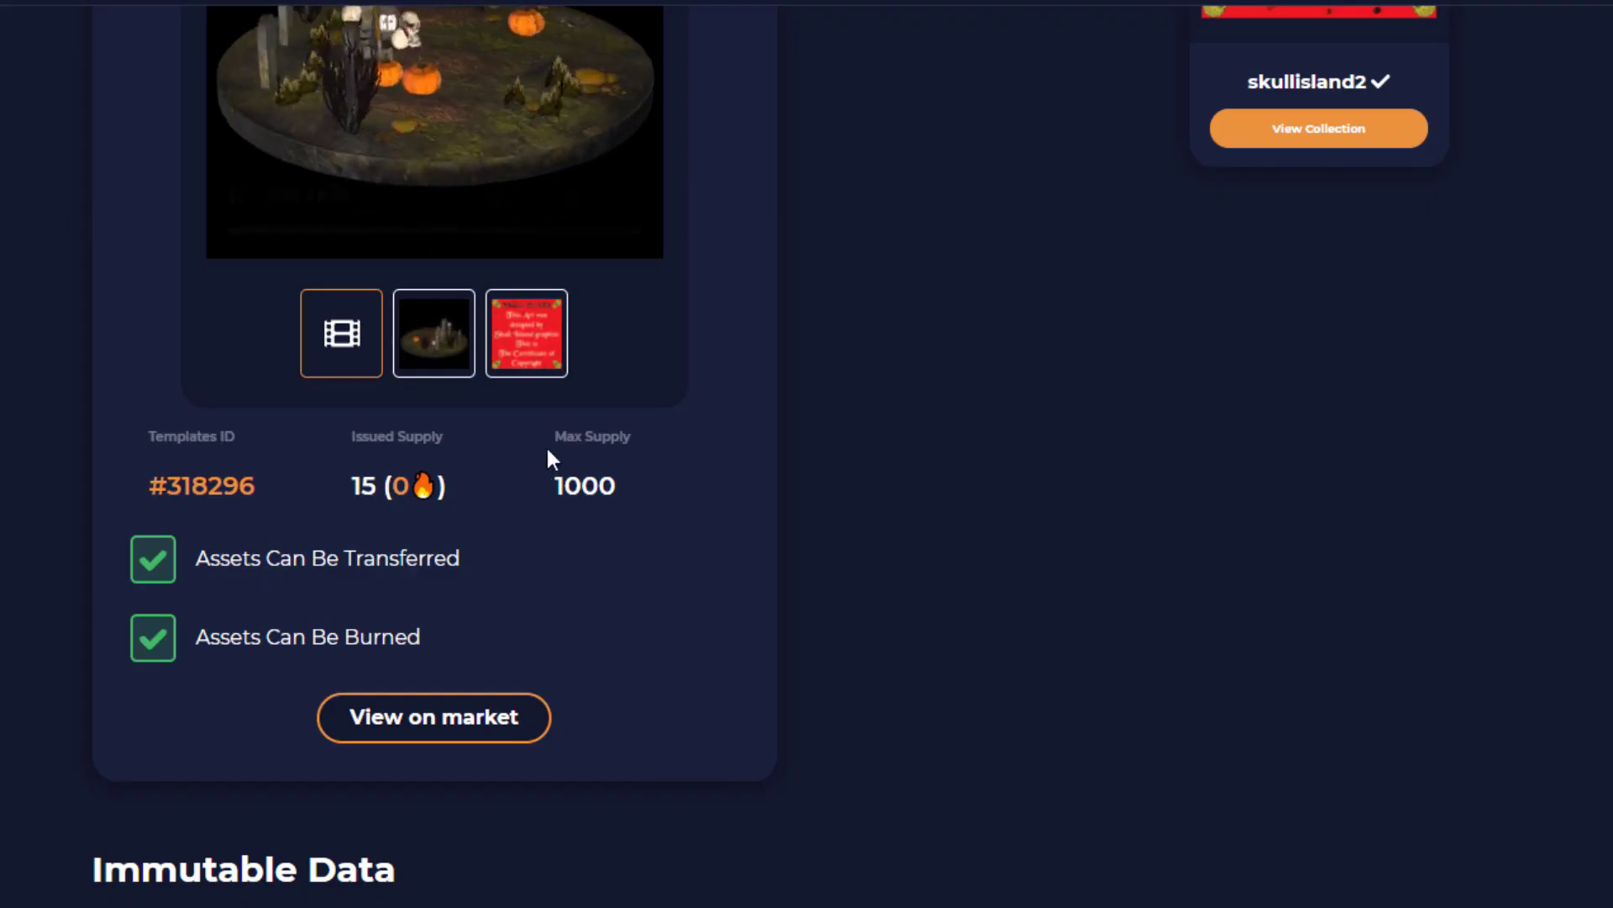
drag(570, 496, 582, 496)
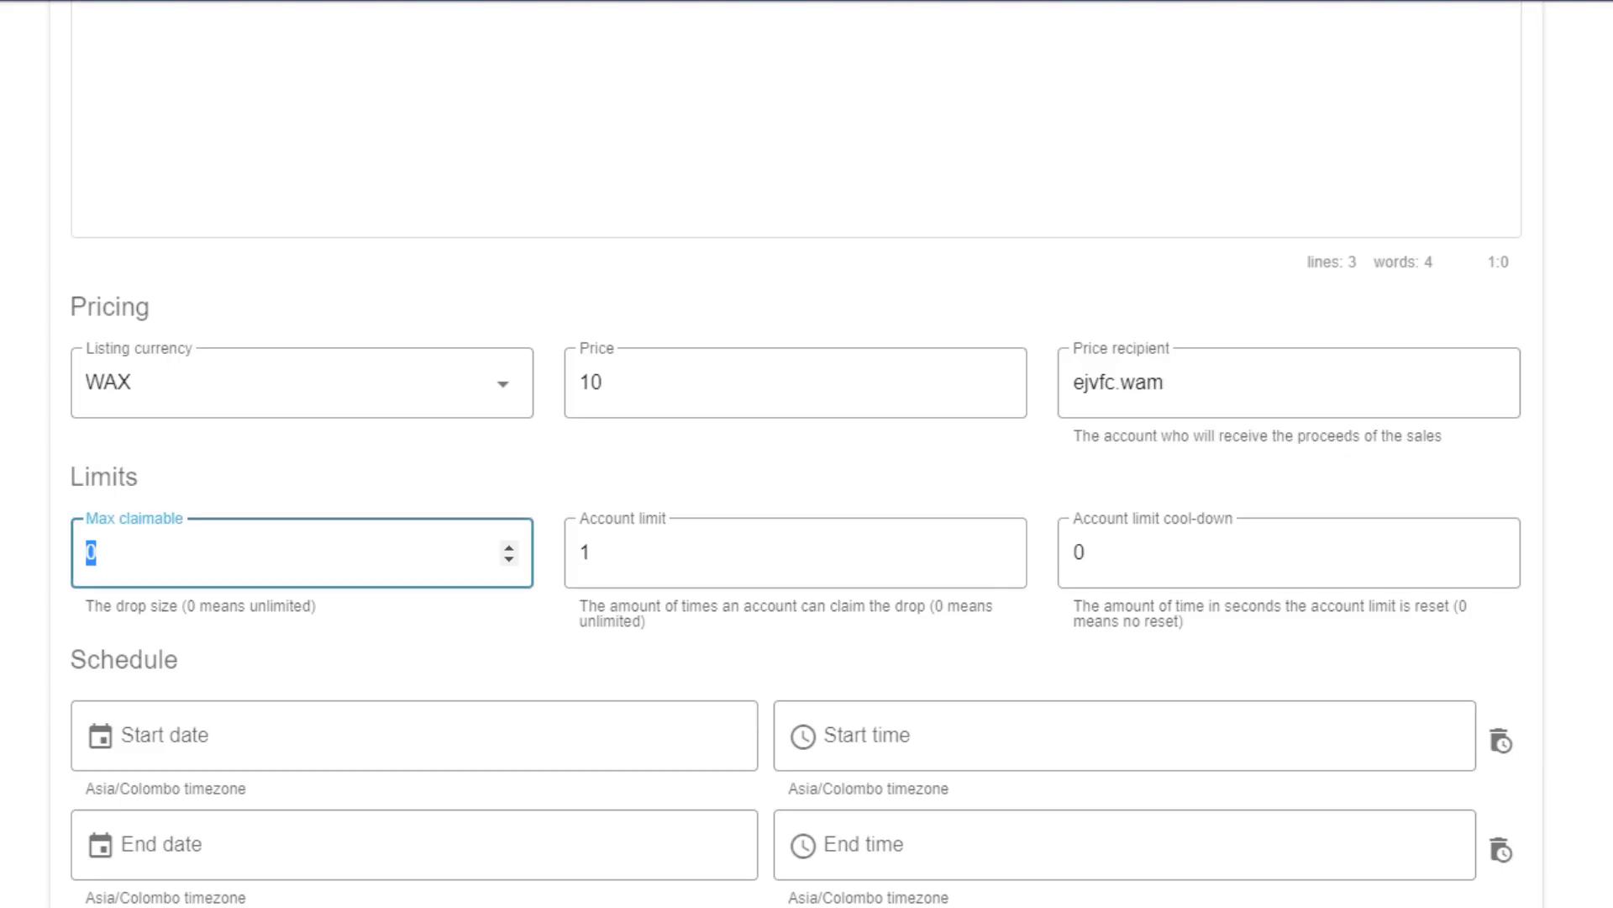
Step: Set the drop's max claimable limit to 10
click(172, 552)
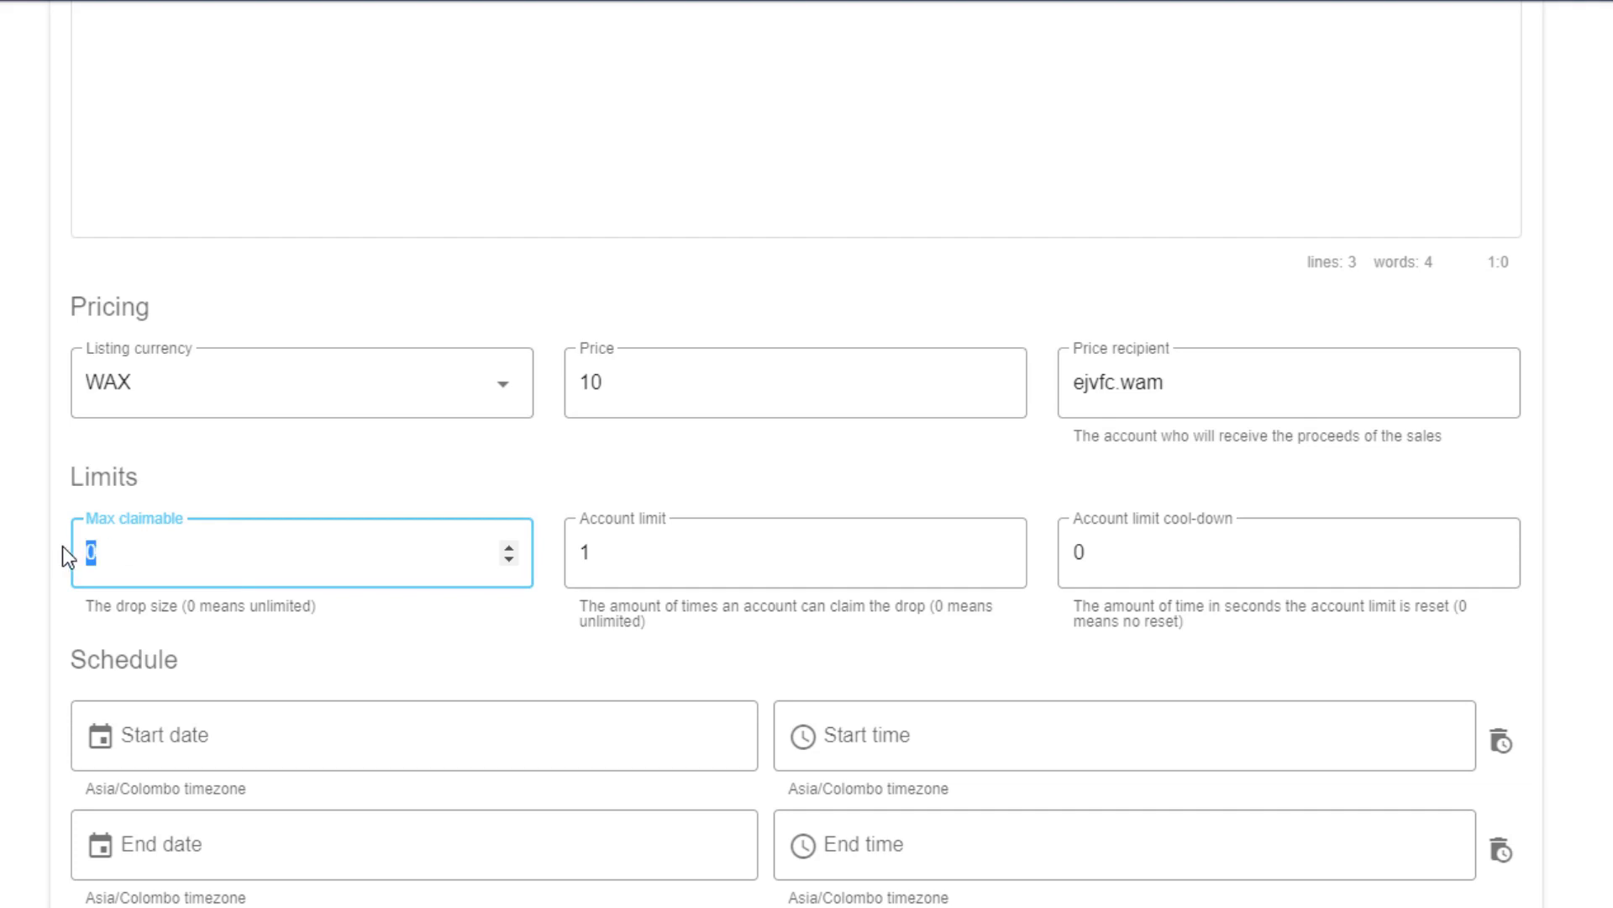
click(98, 555)
drag(133, 540, 71, 536)
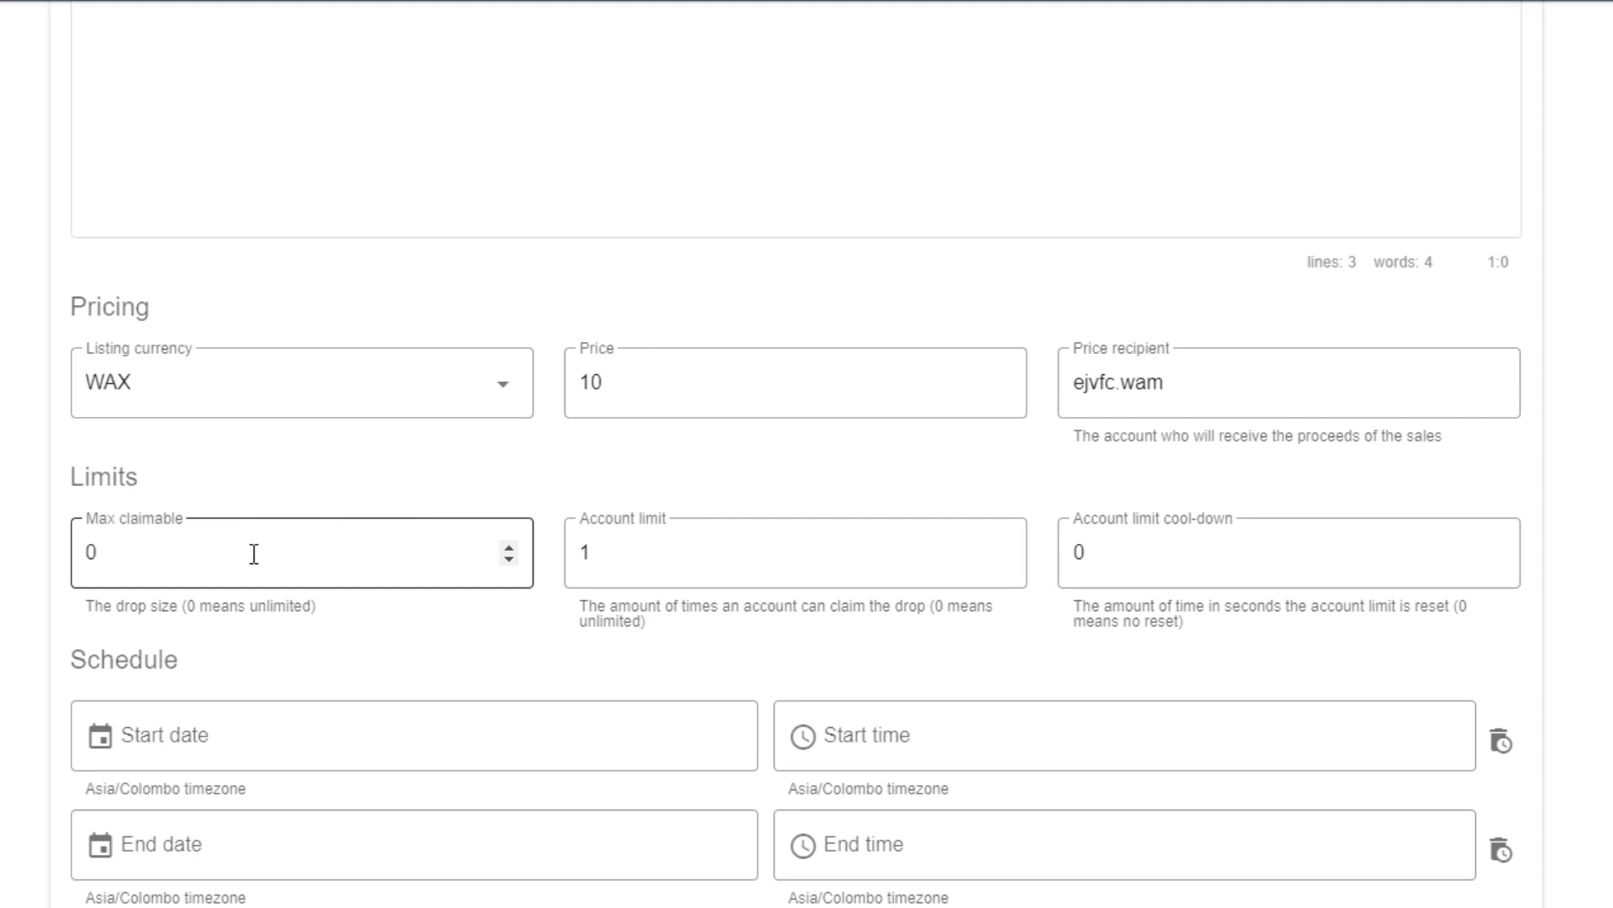
drag(254, 553, 84, 532)
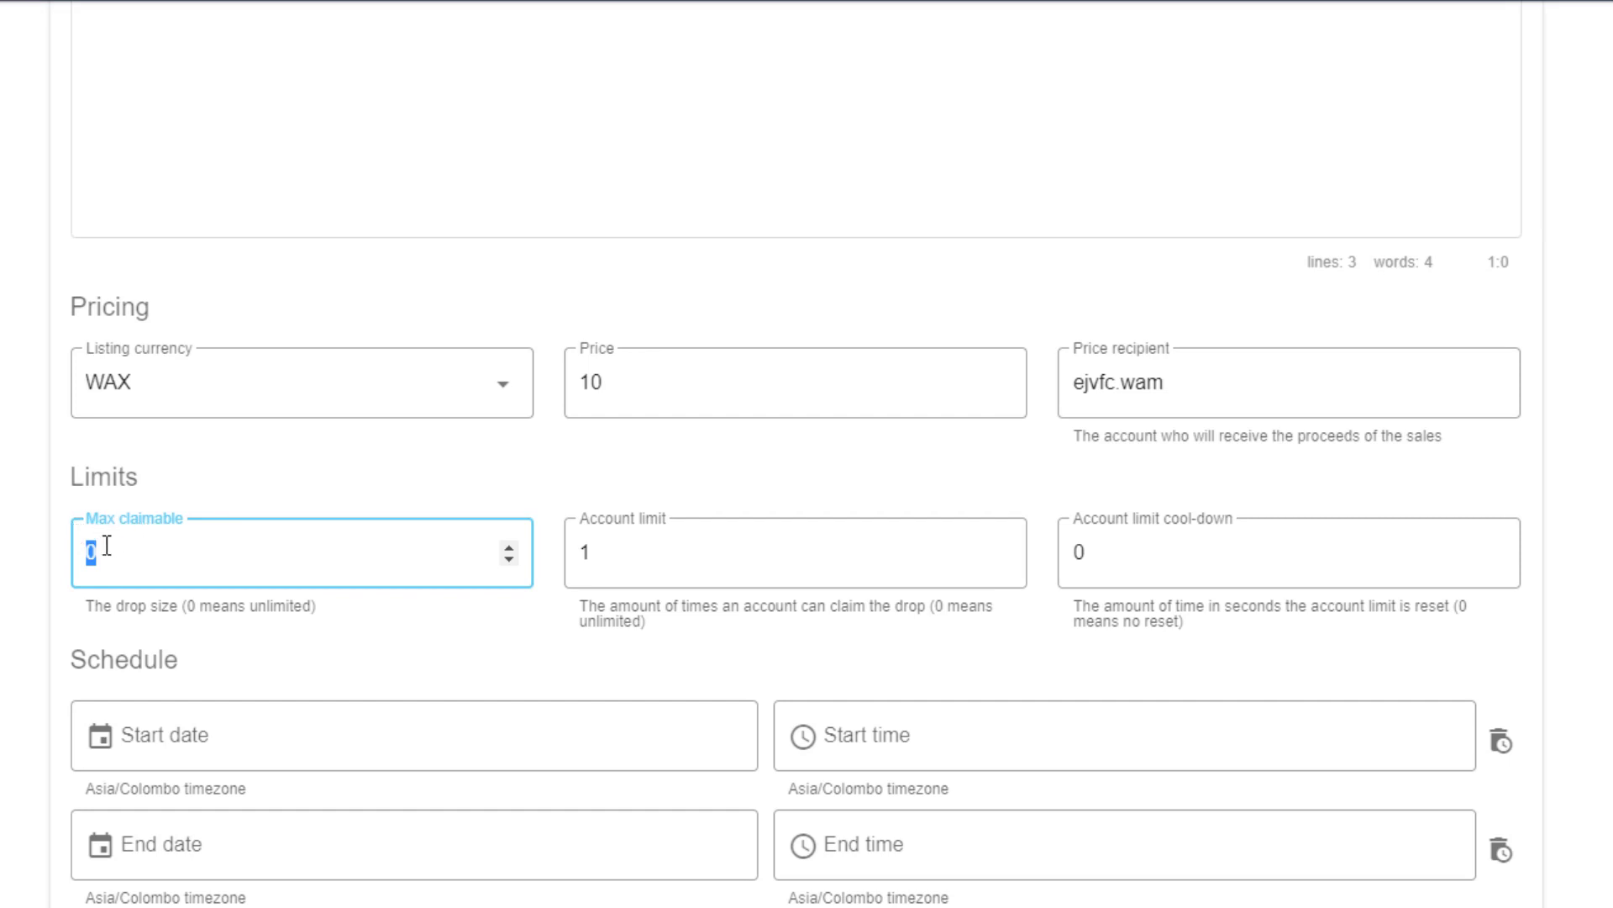
click(186, 552)
drag(210, 551, 78, 546)
text(10)
click(800, 578)
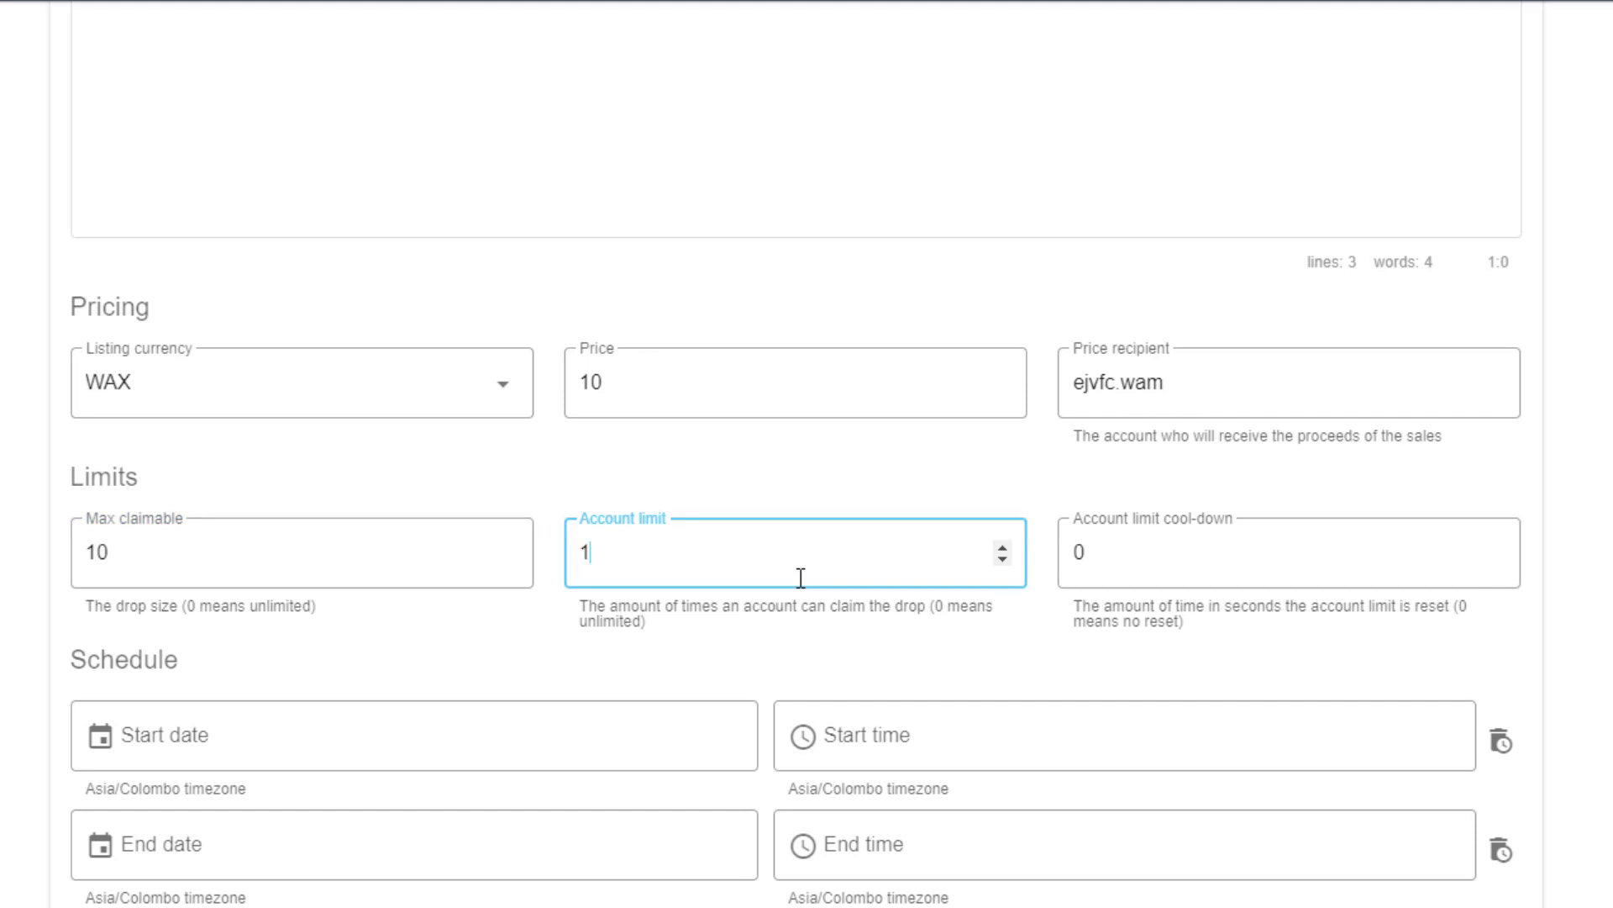
click(726, 392)
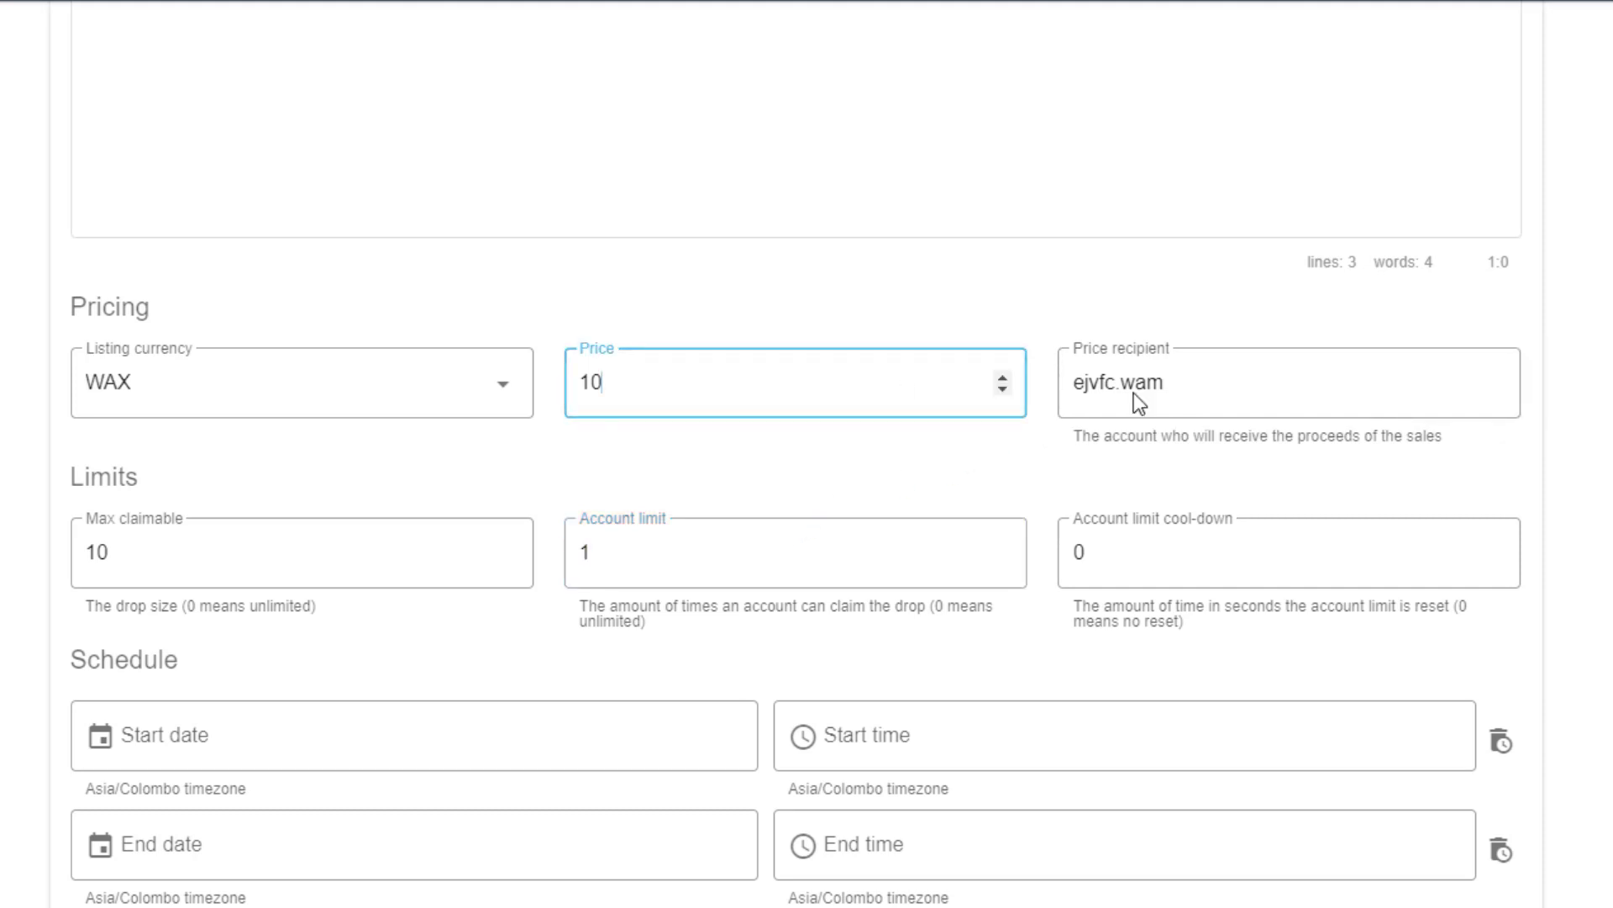
click(1270, 387)
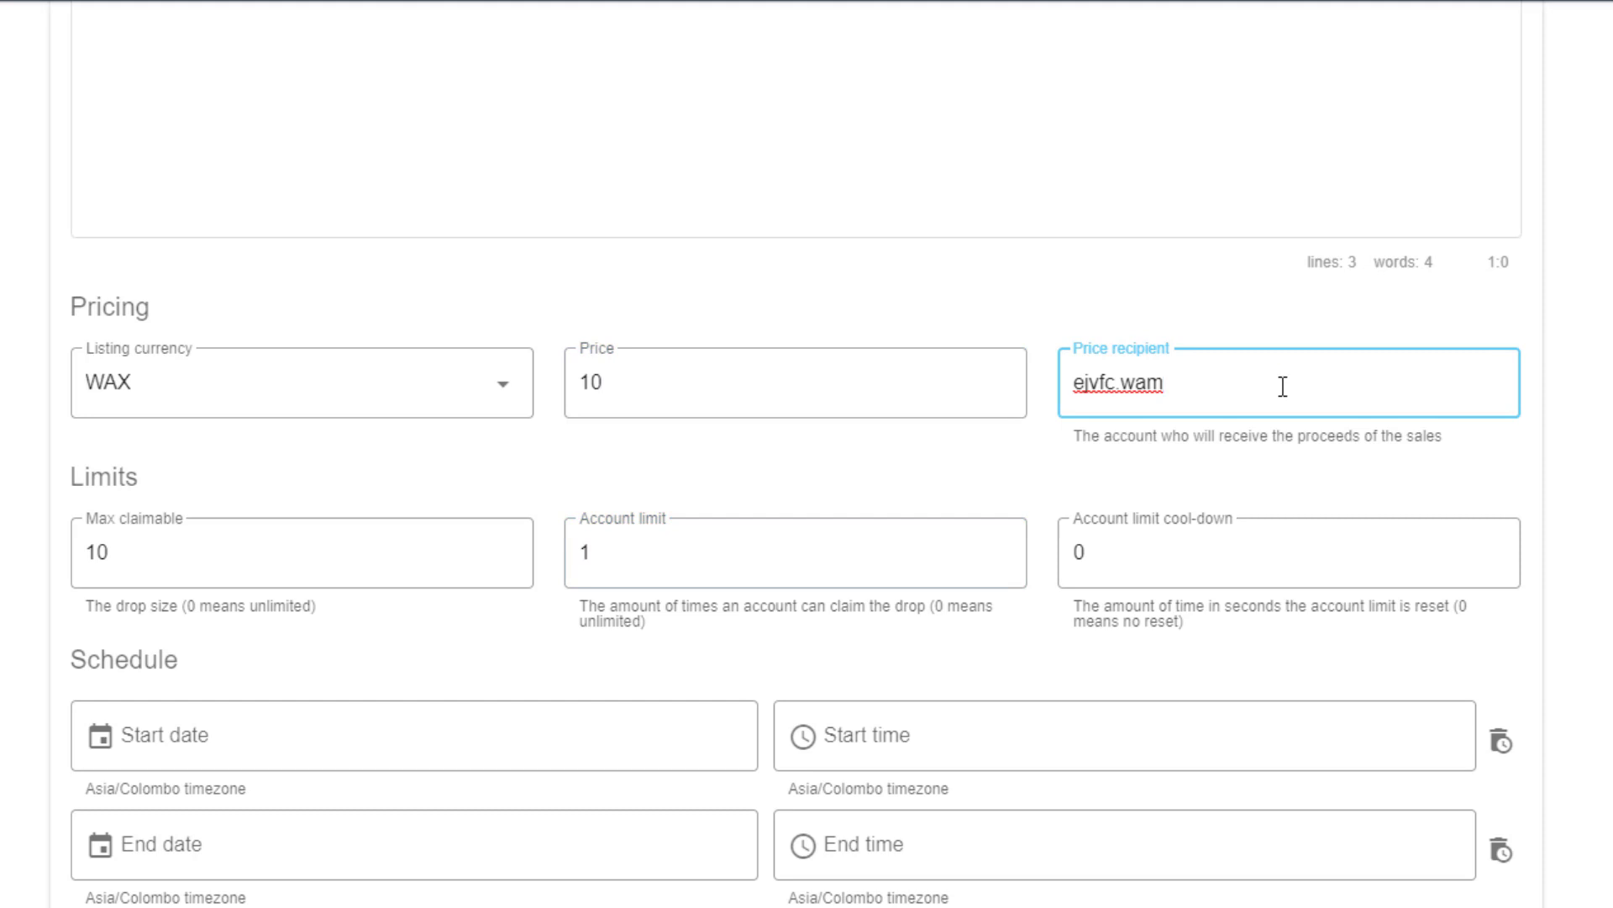
Step: Review the drop's price and the recipient account that receives the sales proceeds
click(748, 389)
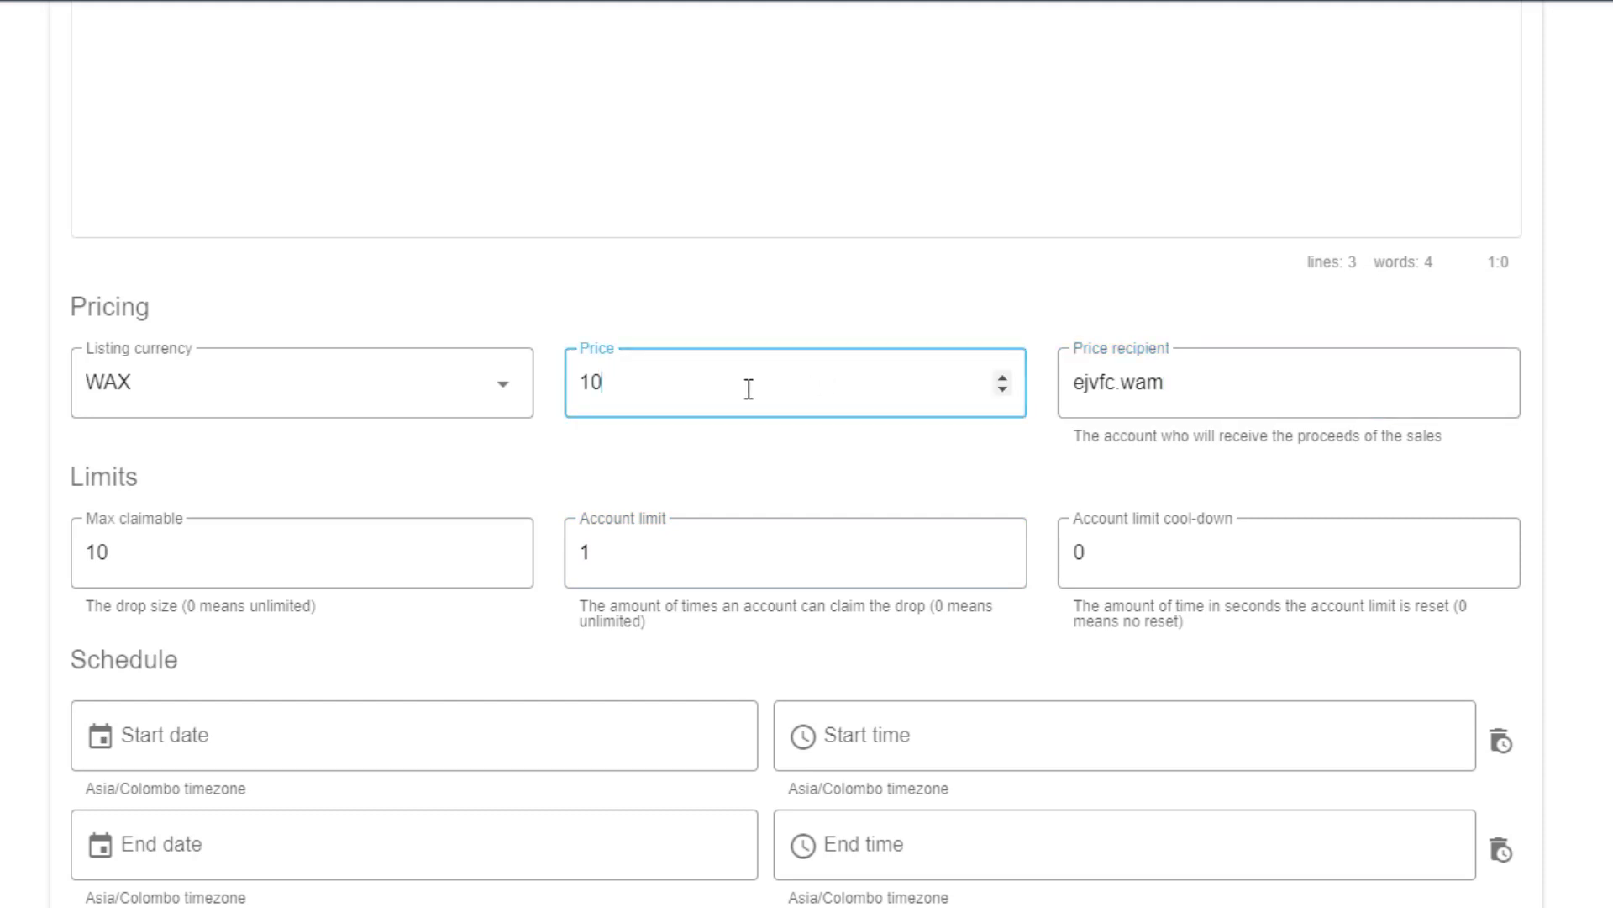
click(1222, 390)
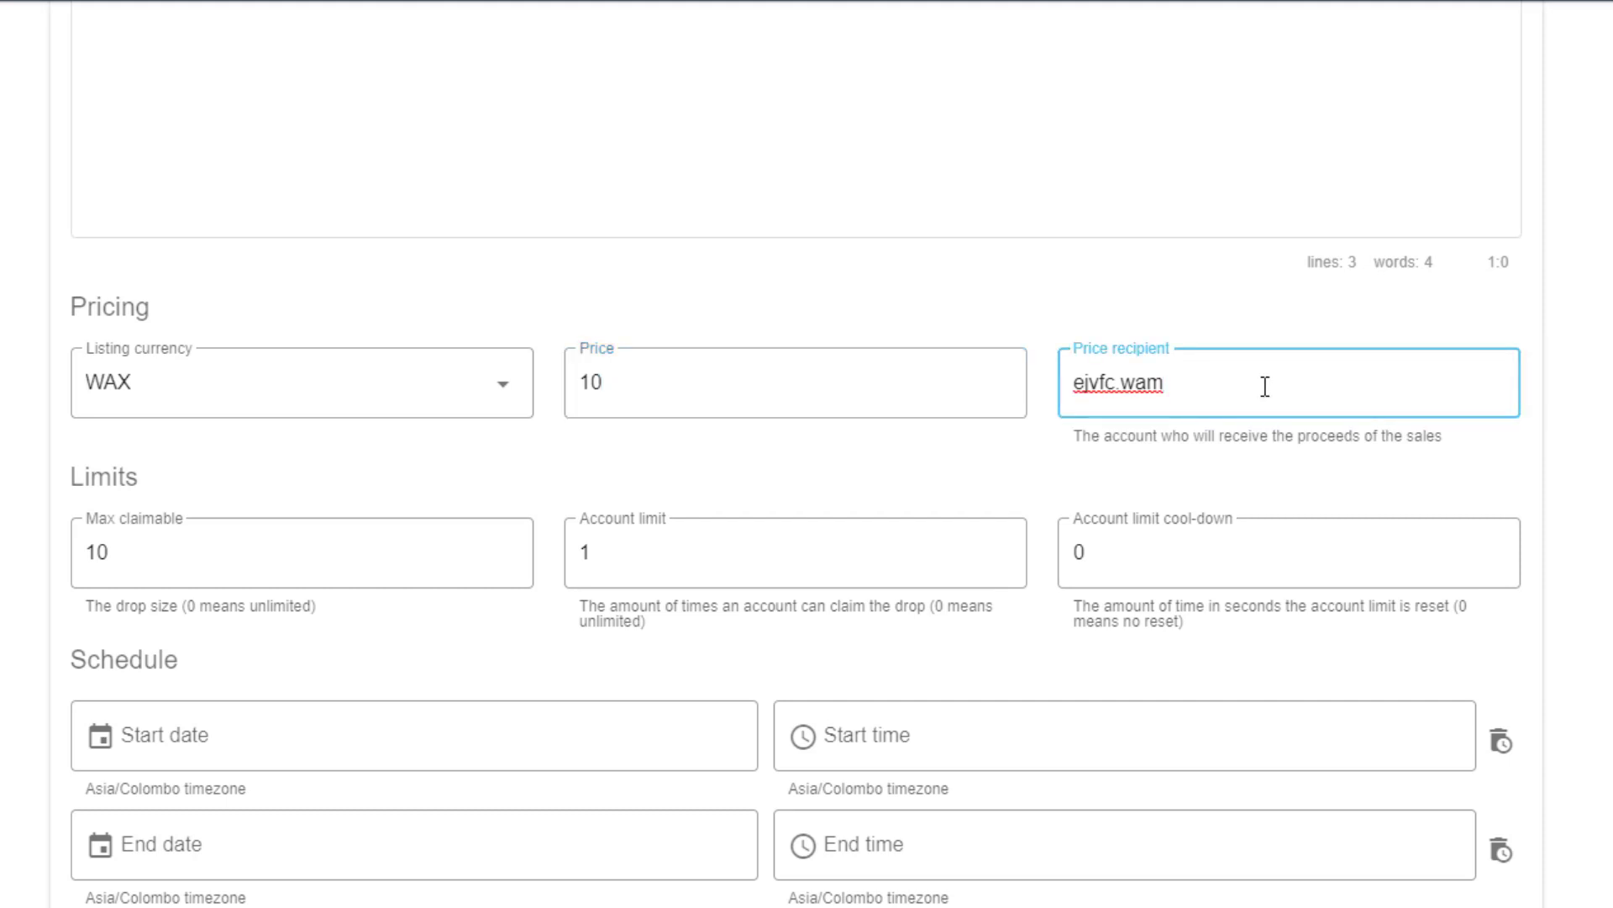
drag(1265, 385, 1067, 399)
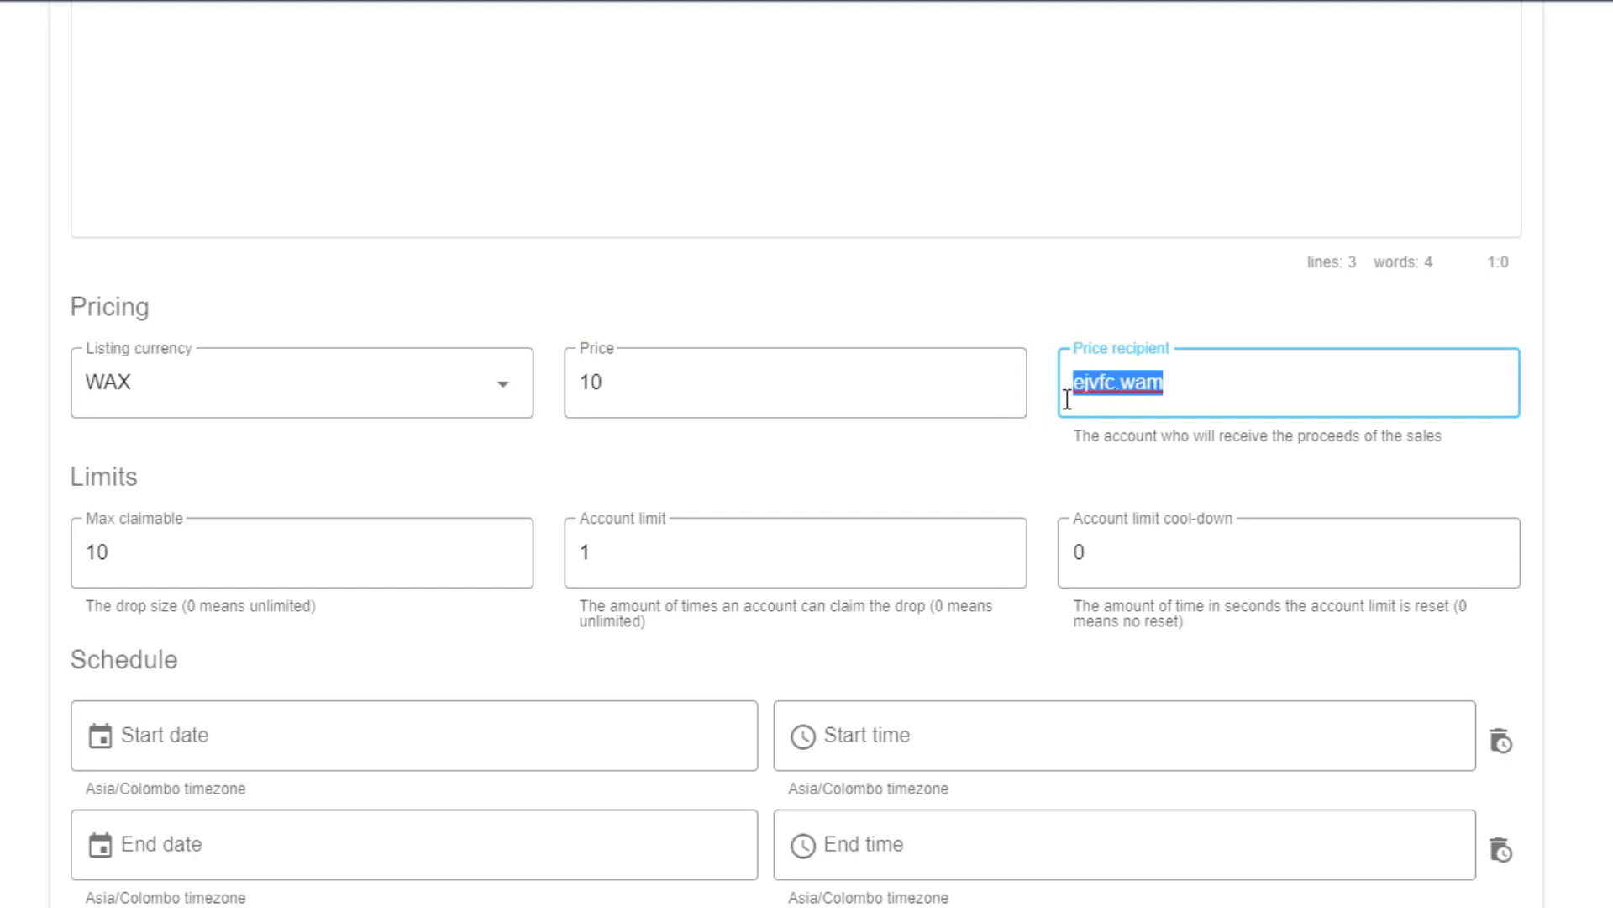
click(1286, 397)
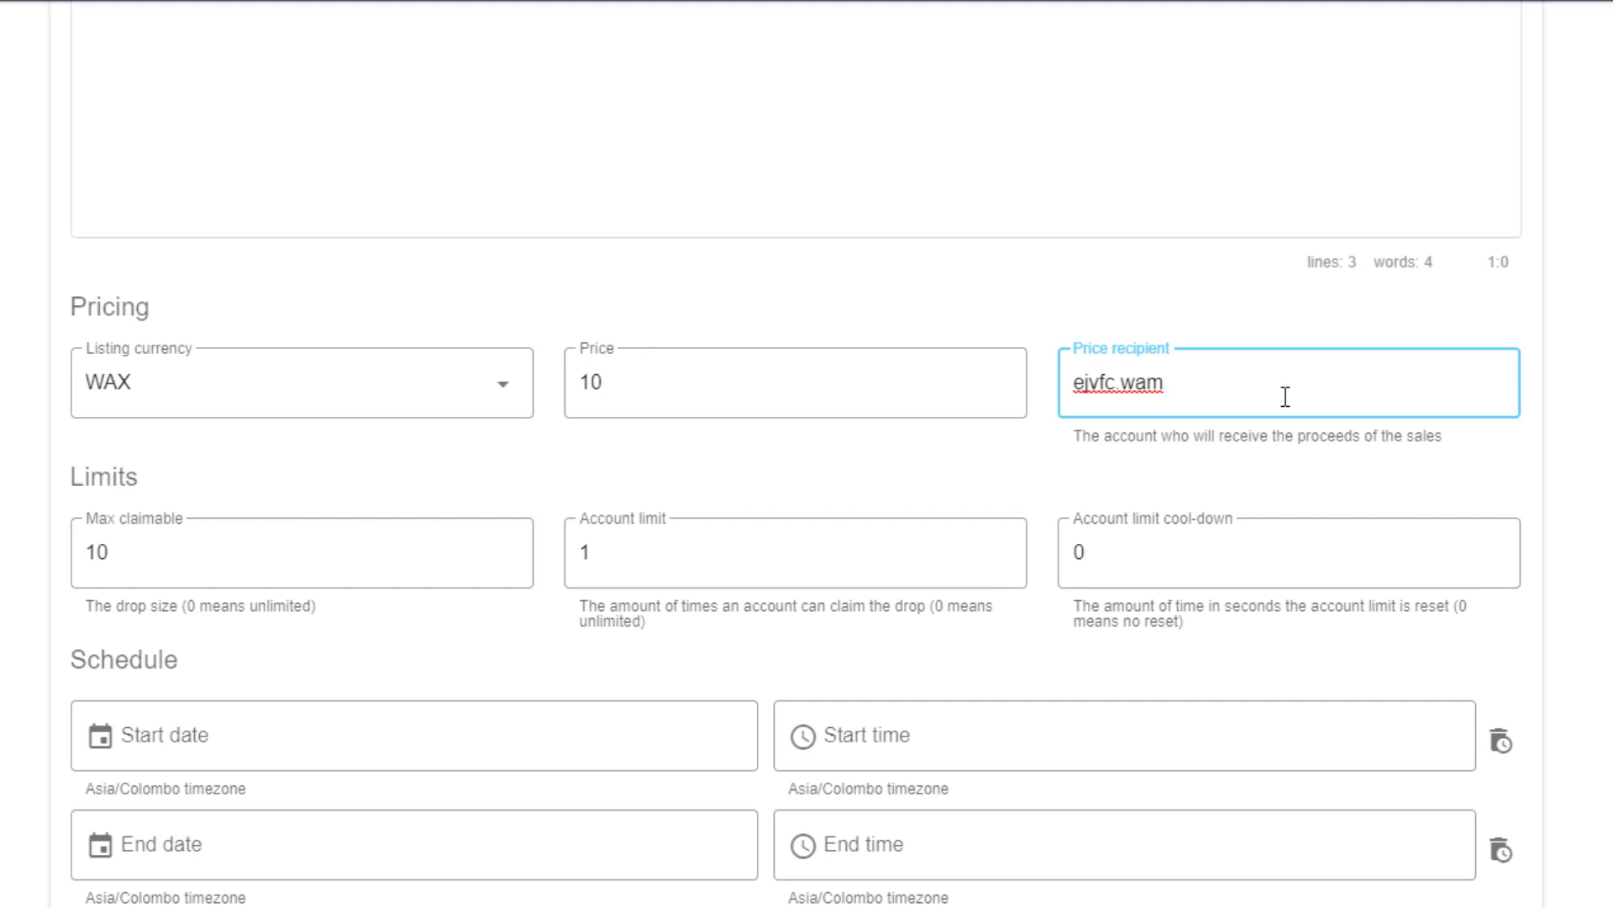
drag(1239, 402, 1063, 380)
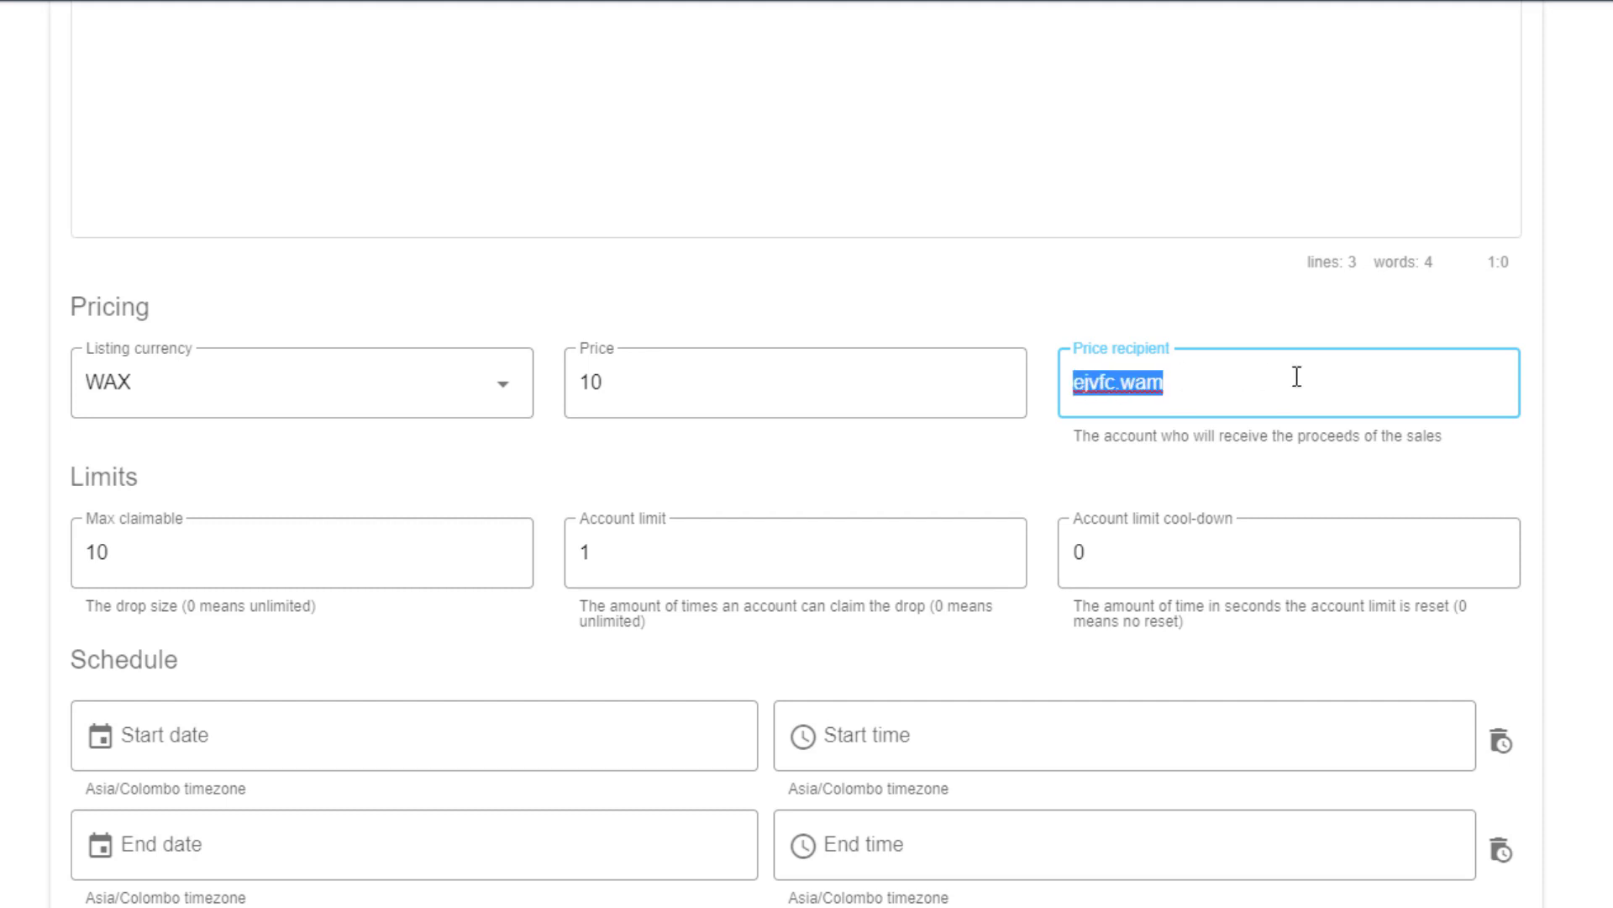
drag(1242, 397, 1050, 388)
click(1284, 396)
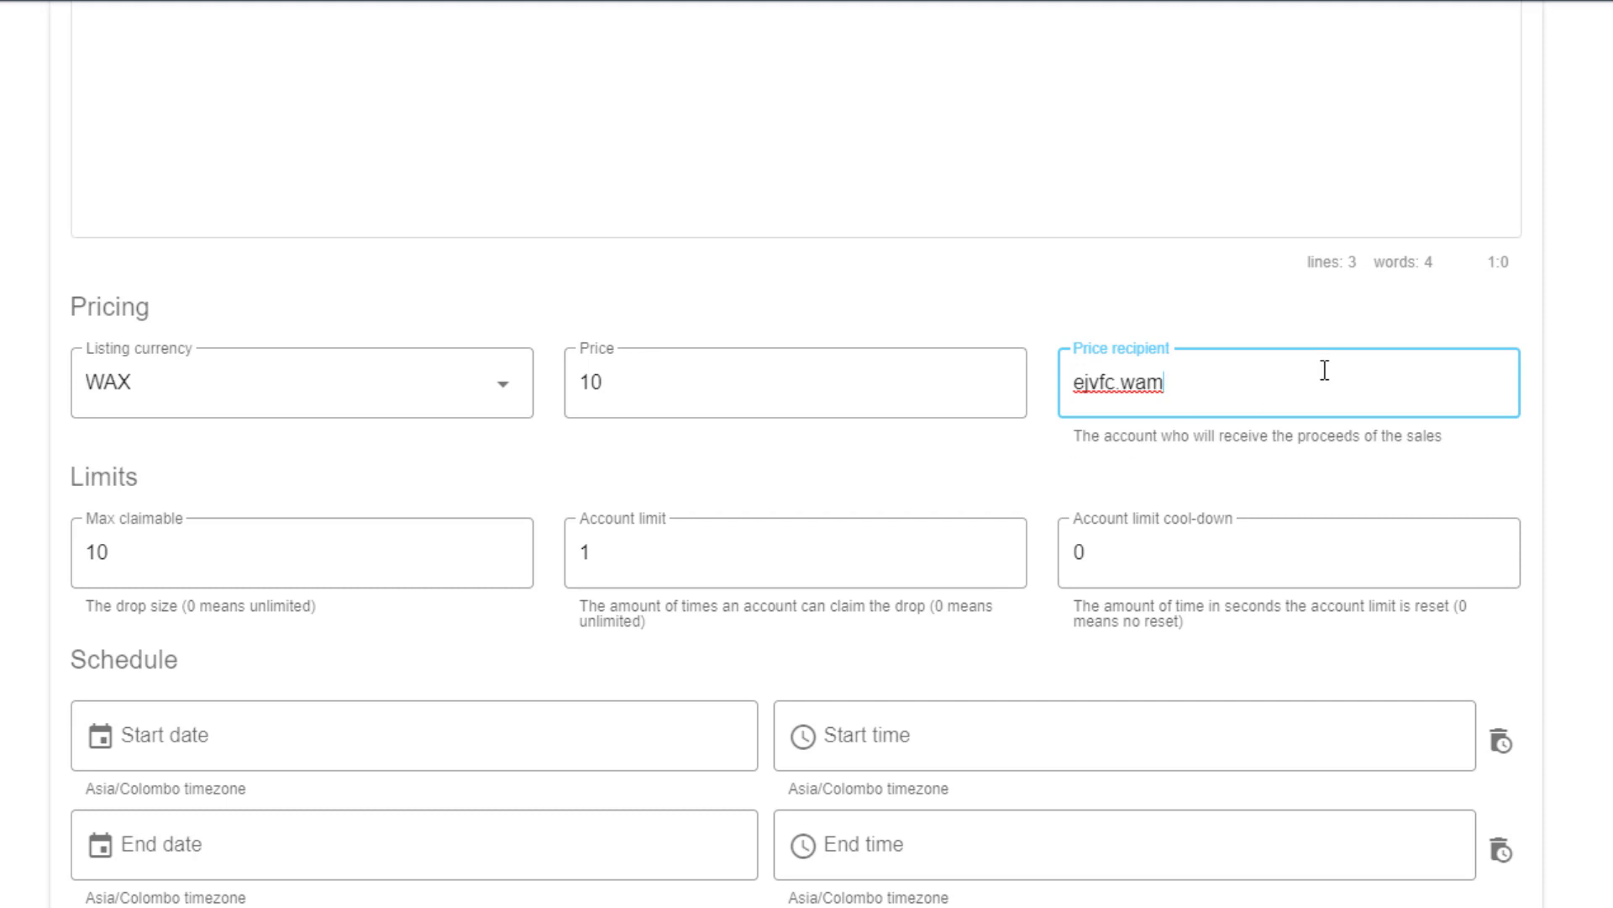
click(1081, 271)
click(1297, 406)
double_click(1297, 406)
click(1368, 402)
click(1092, 471)
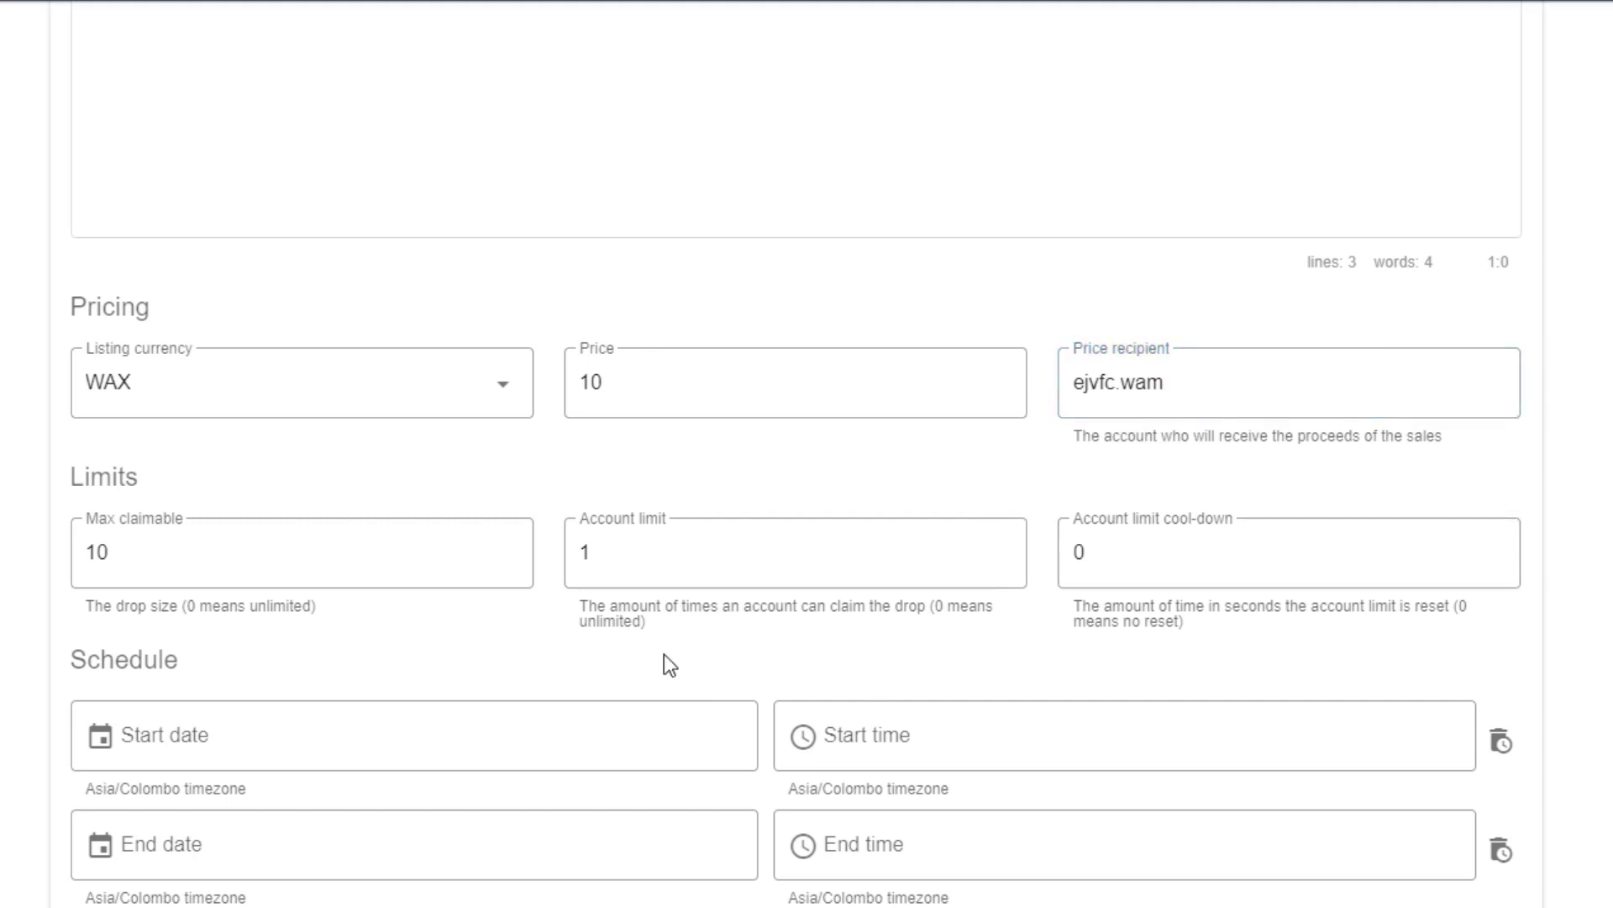
Step: Check the max claimable value and set the drop's account limit to 2
click(644, 580)
click(328, 565)
drag(135, 539, 93, 547)
click(277, 561)
click(676, 561)
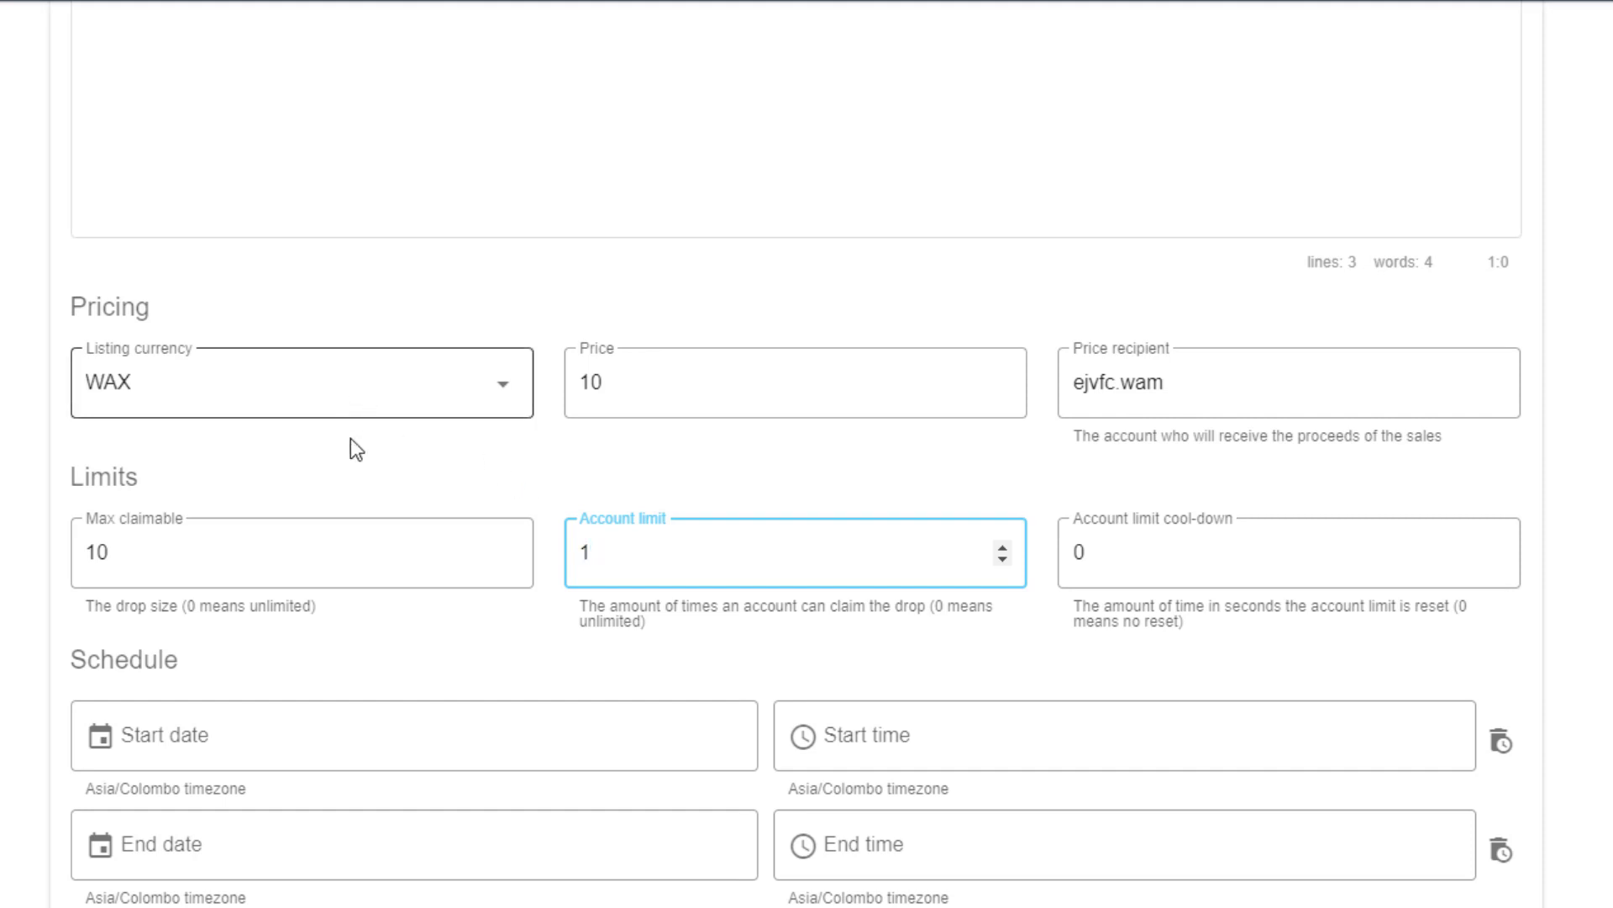
drag(620, 551, 571, 552)
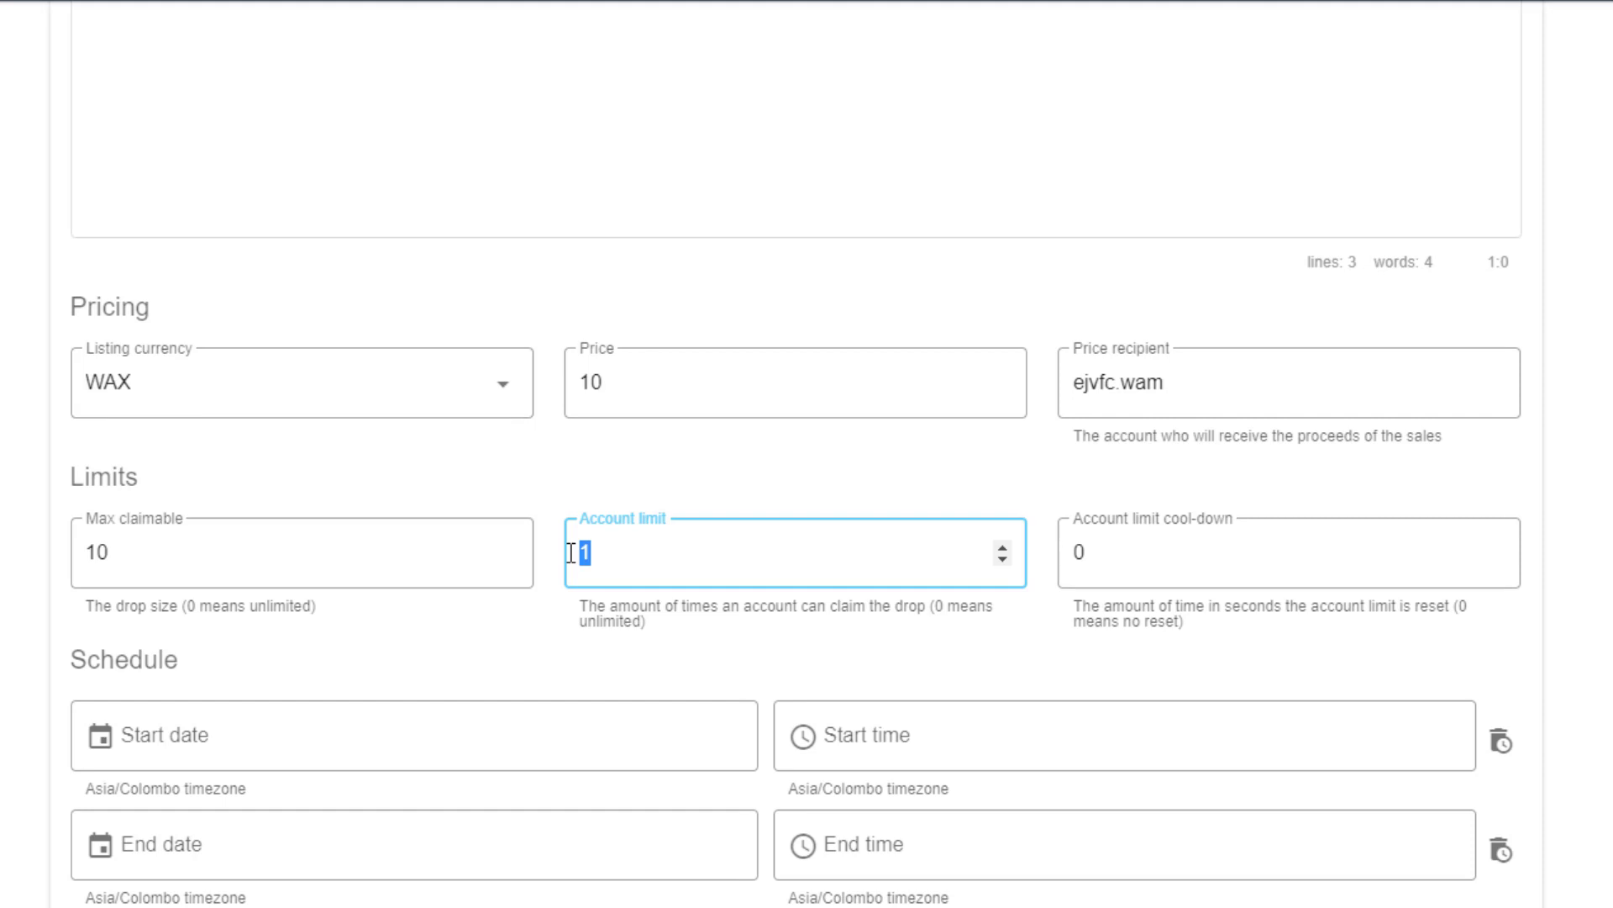
click(618, 556)
drag(605, 554, 550, 554)
text(2)
click(716, 457)
click(704, 536)
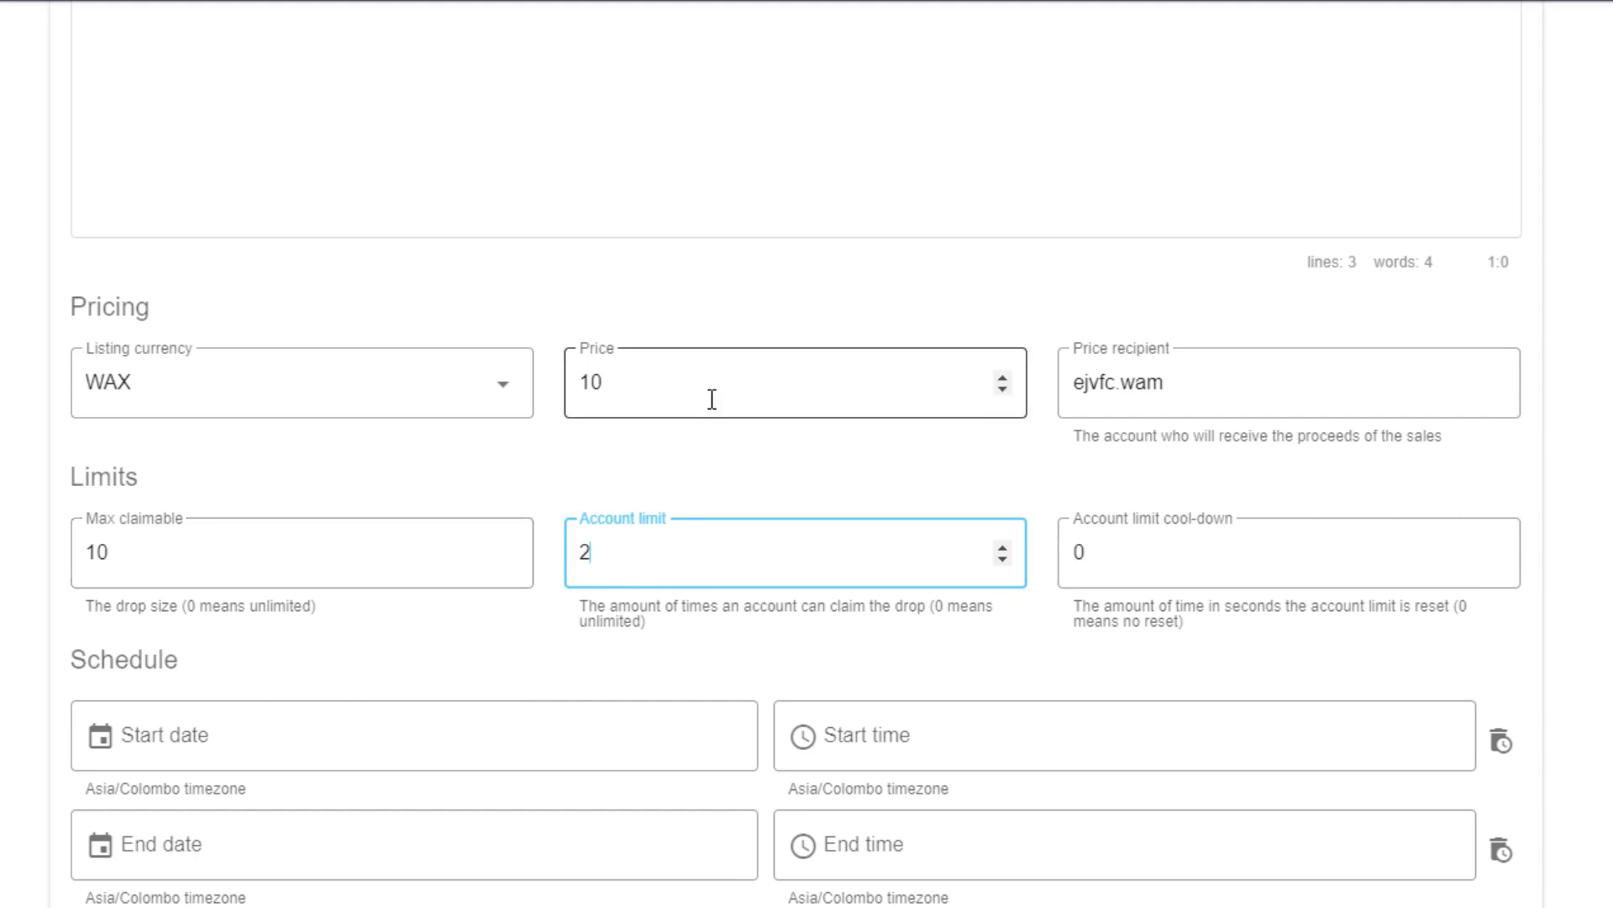
Step: Set the drop's account limit to 5
click(612, 386)
double_click(588, 382)
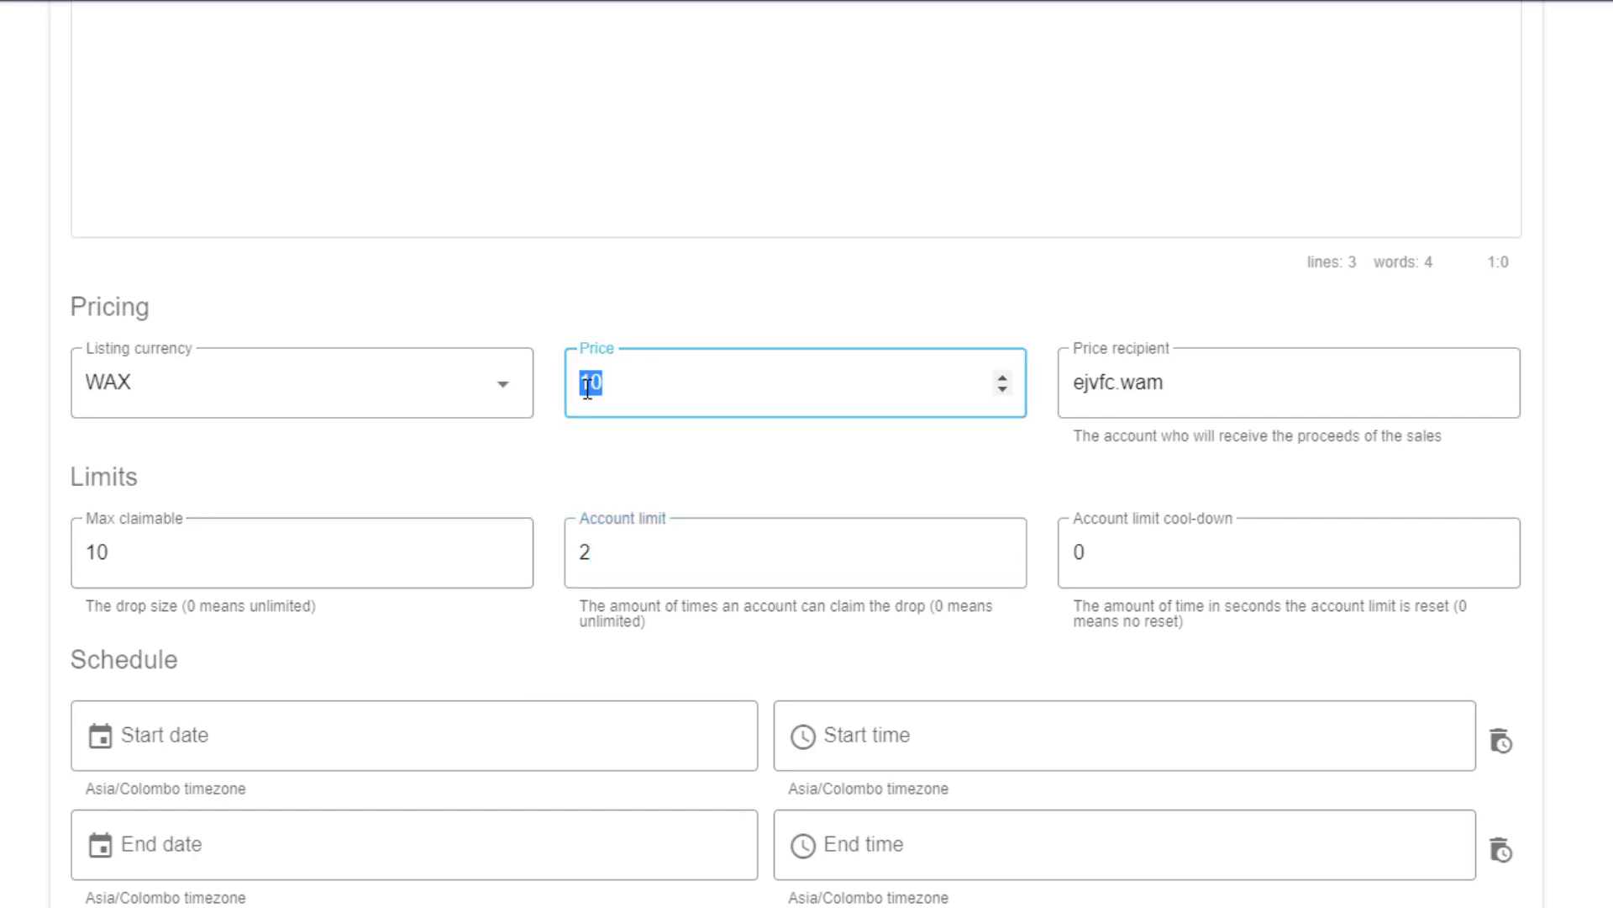
click(615, 552)
double_click(615, 552)
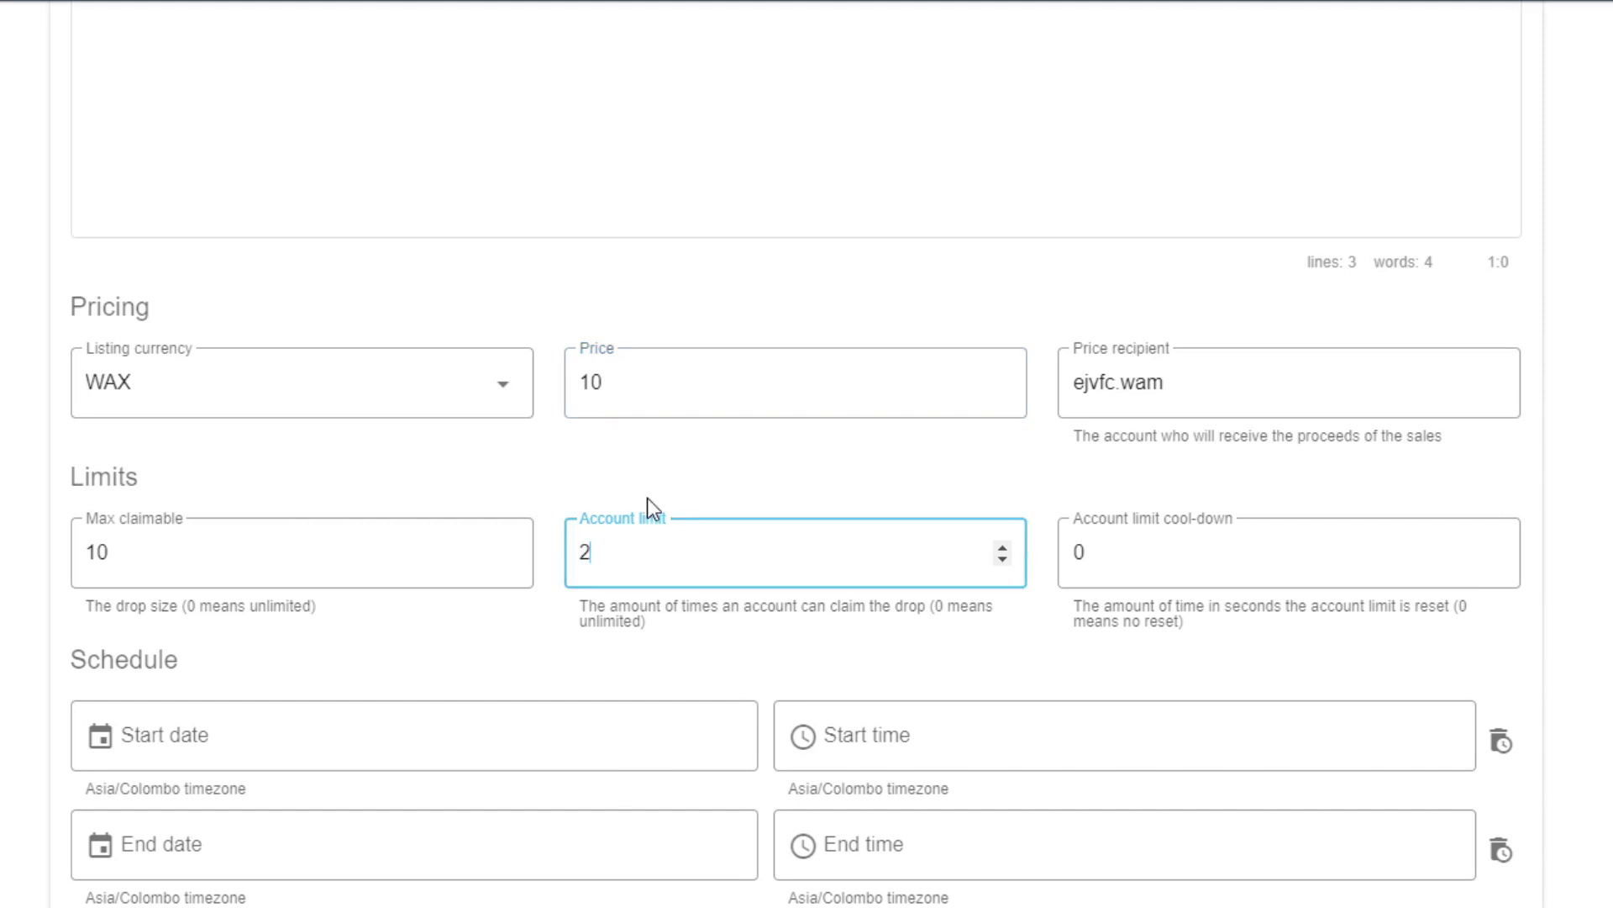
text(5)
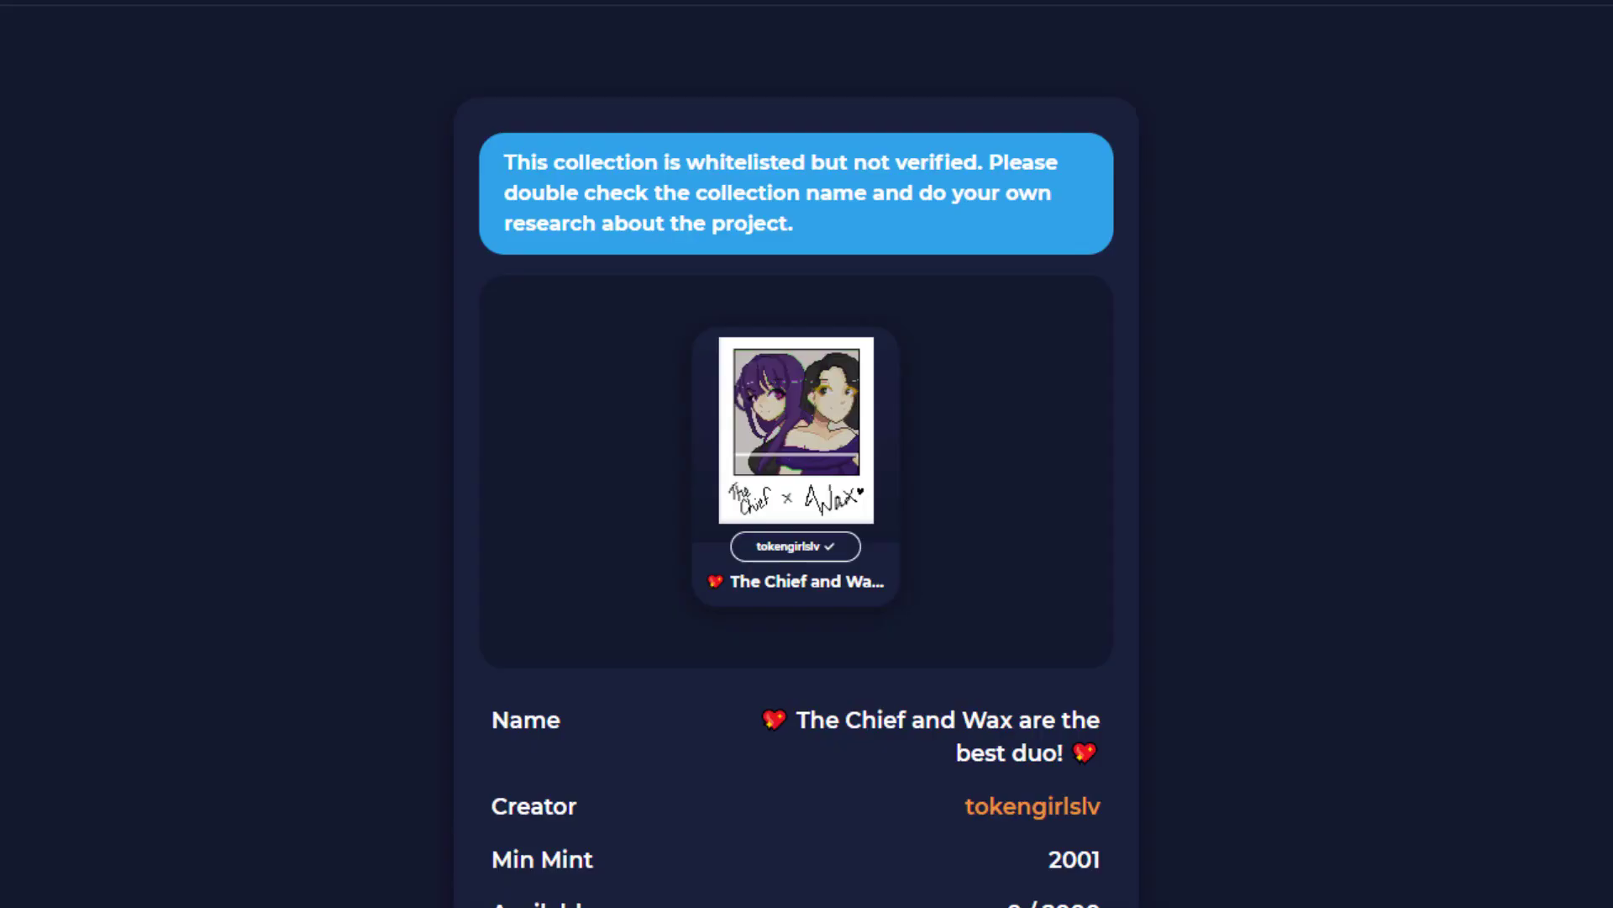
Step: Switch to the existing drop pages and look through the Token Girls drop and The Power Of Thunder drop of Skull Island
scroll(1084, 605, down, 12)
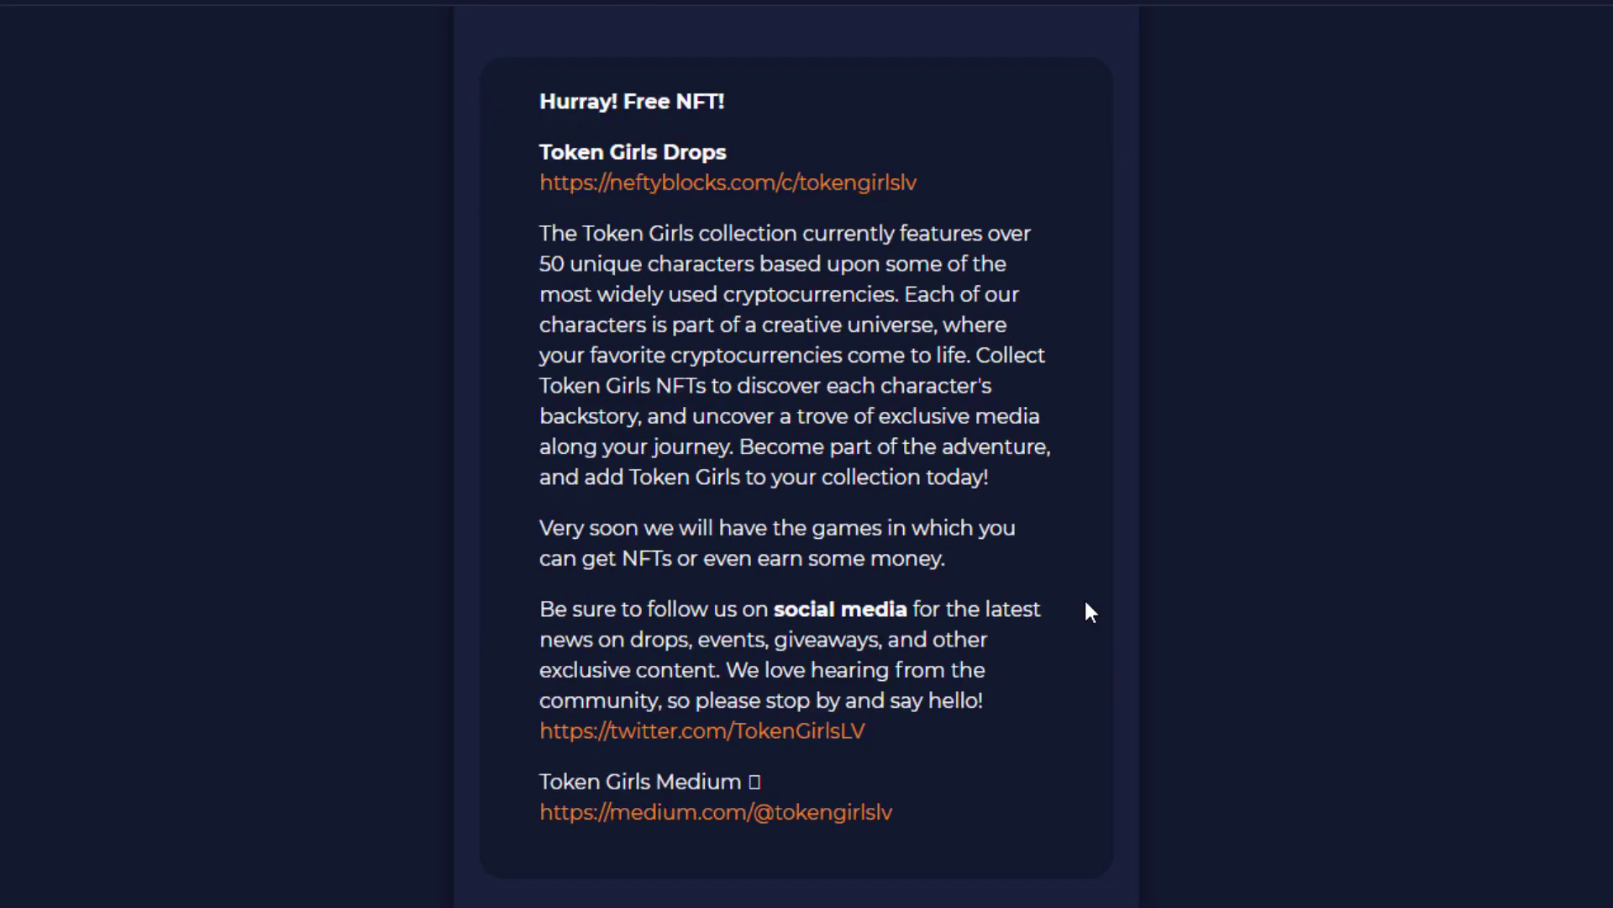
scroll(1097, 411, up, 10)
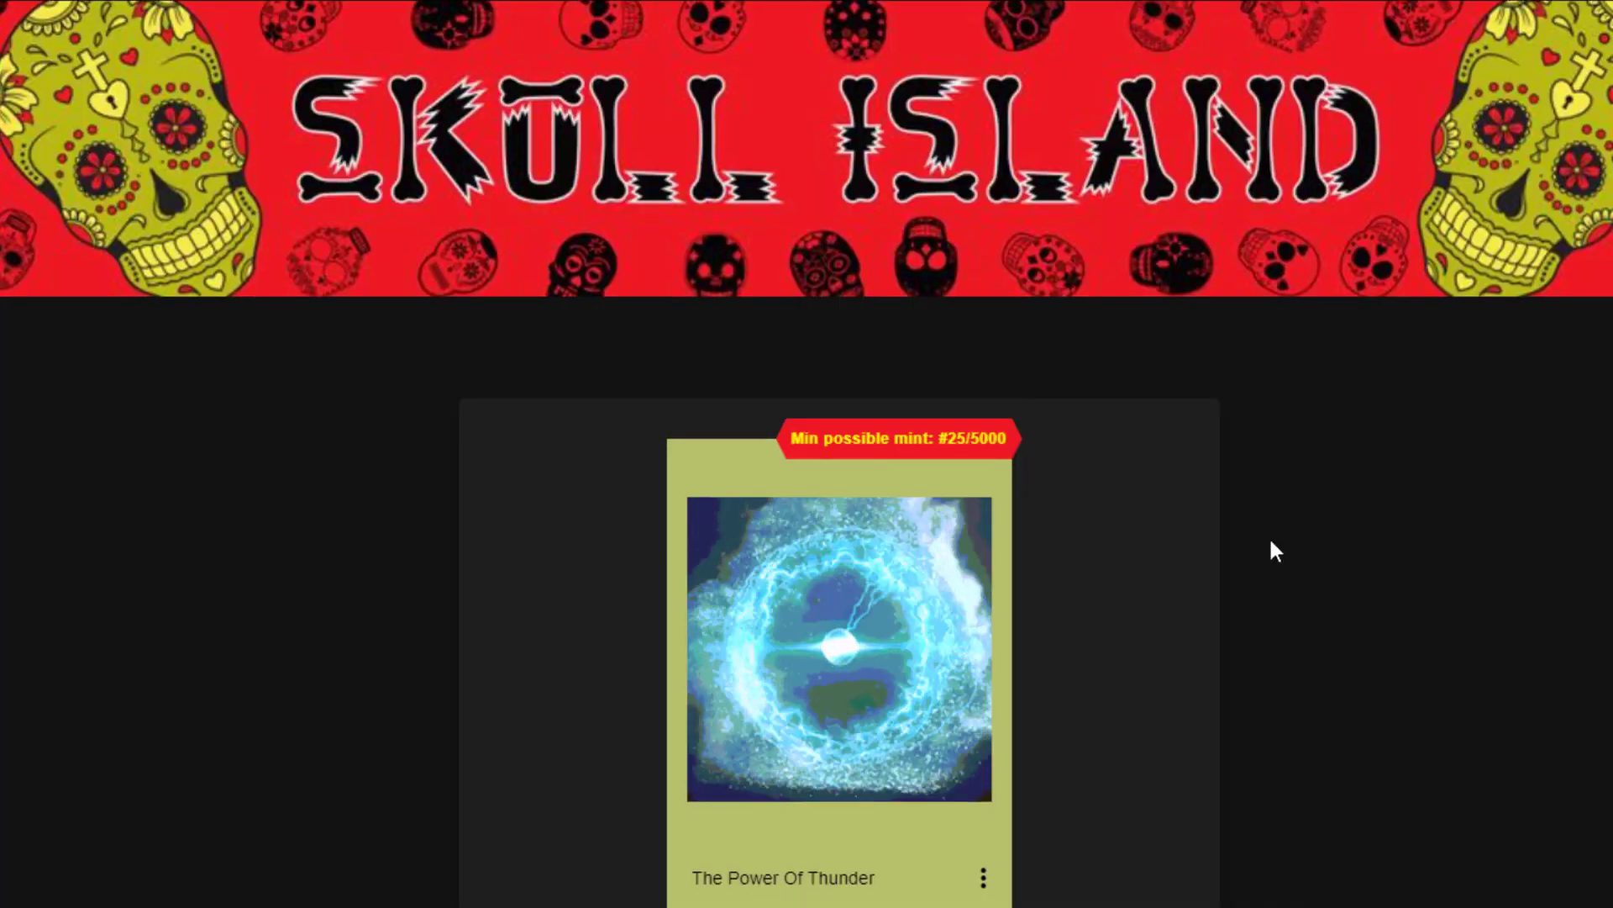
scroll(1271, 547, down, 6)
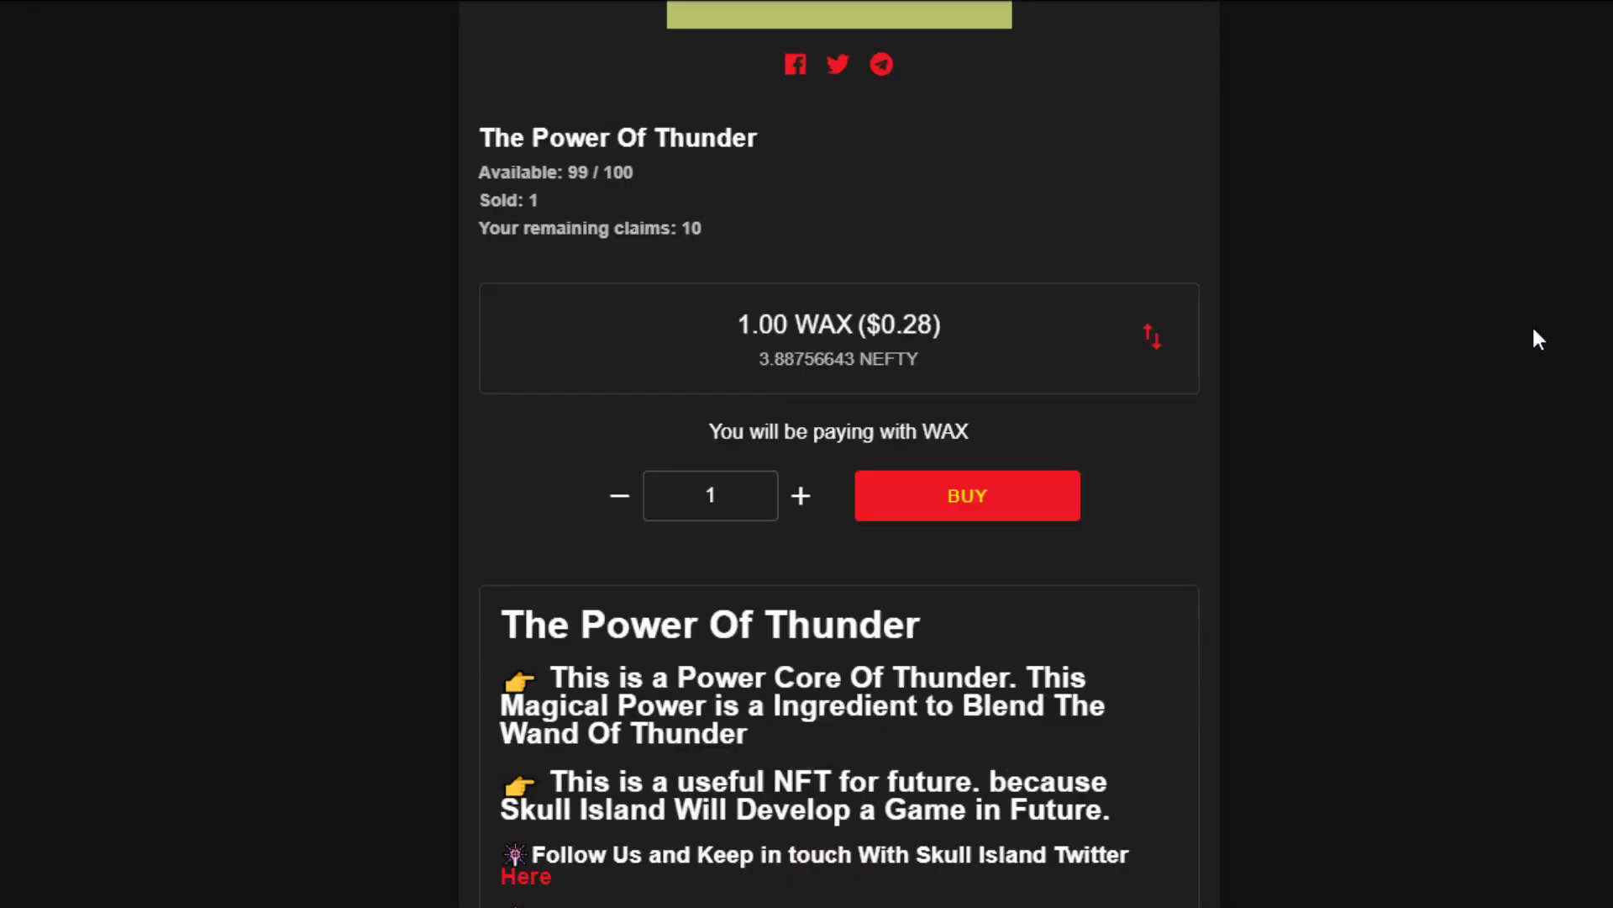
scroll(1177, 187, up, 7)
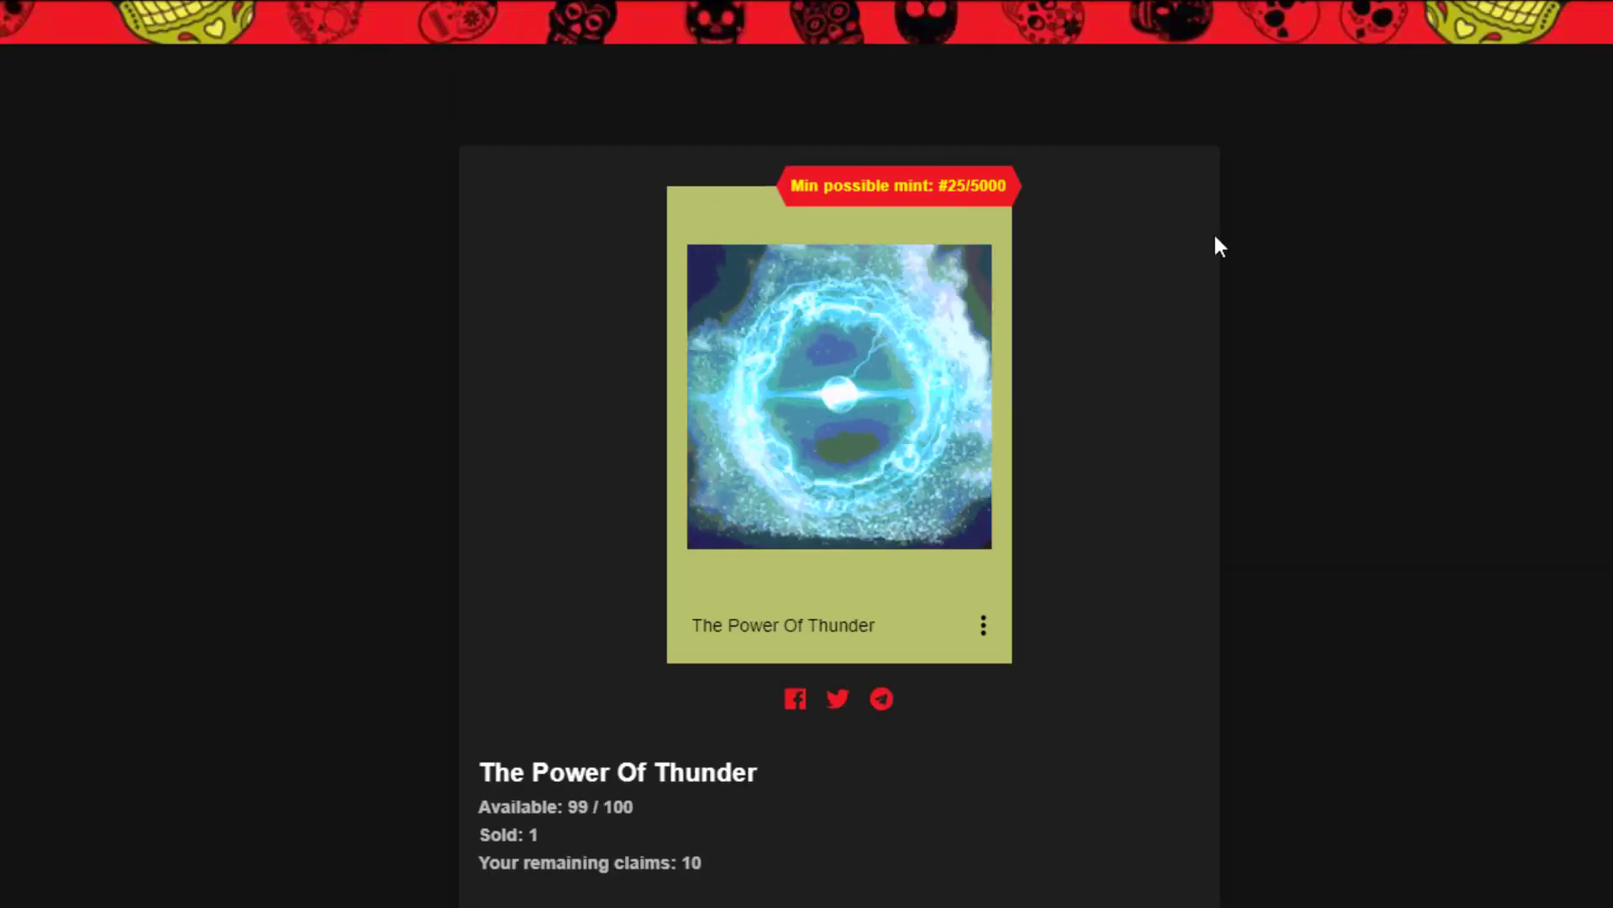
scroll(1351, 415, down, 5)
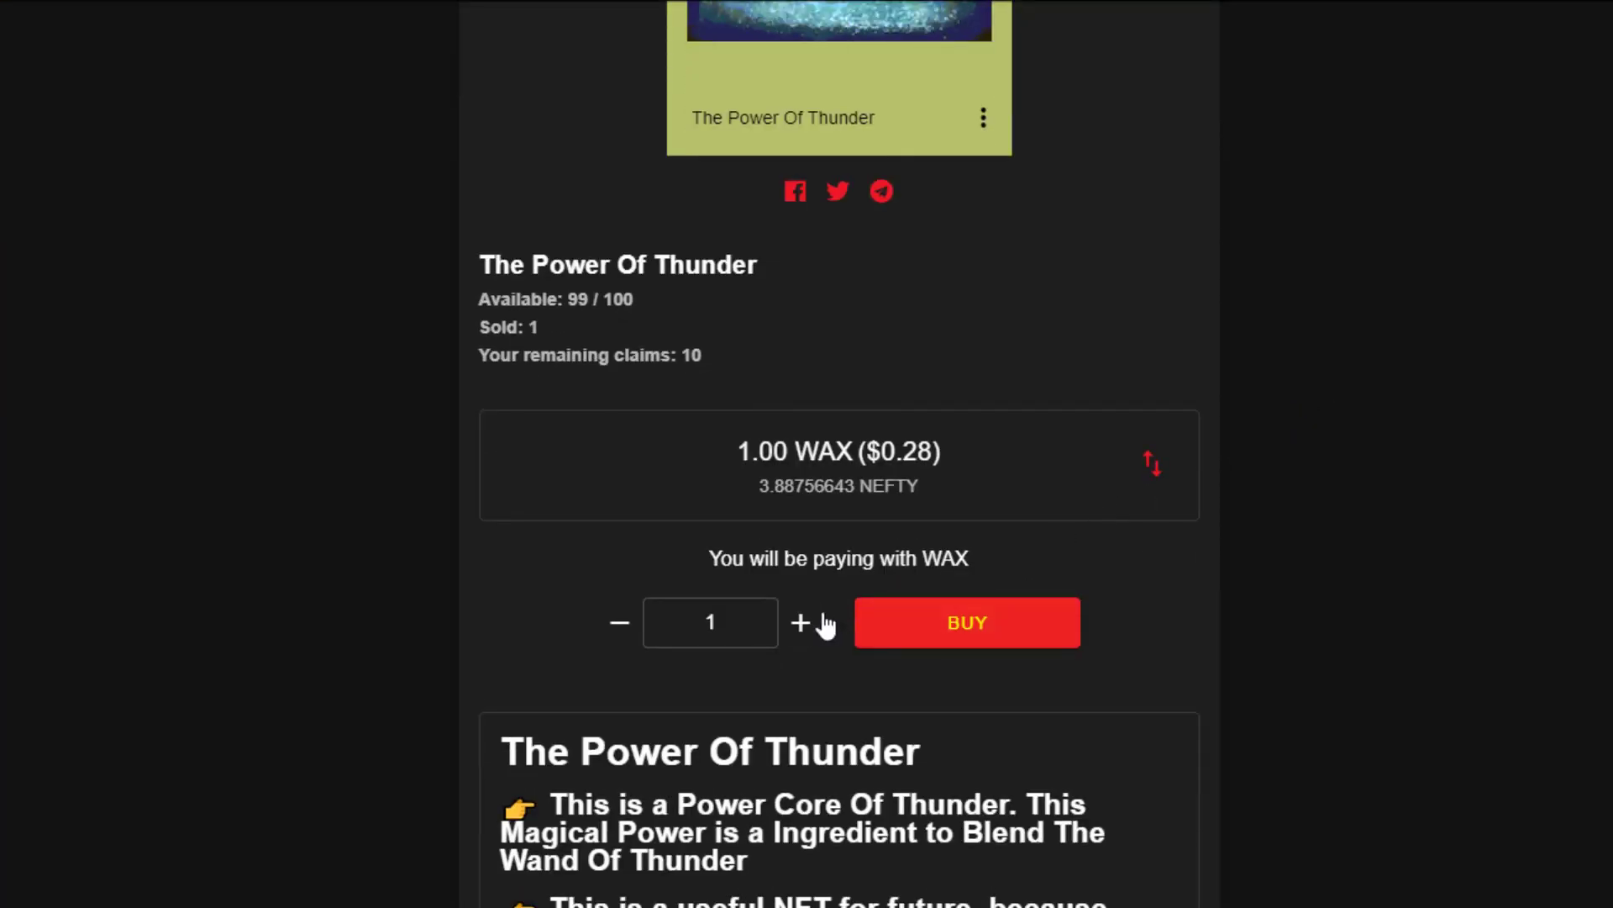
Step: Try different purchase quantities on The Power Of Thunder drop, ending at 10, to test its claim limit
click(805, 624)
click(802, 623)
click(802, 624)
click(803, 624)
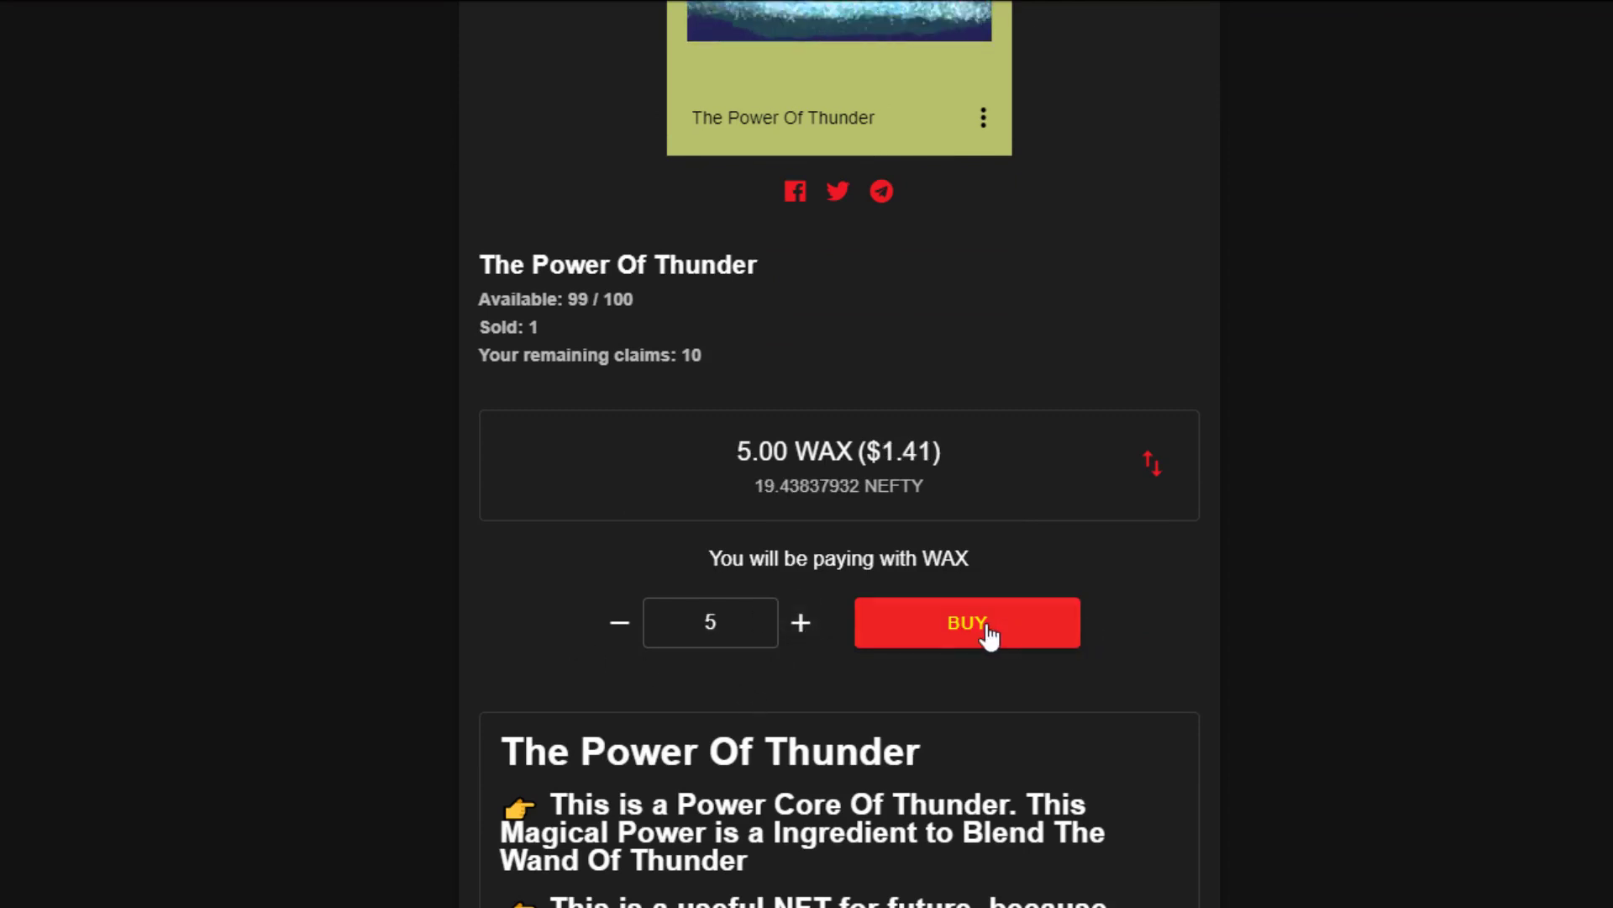
click(802, 626)
click(803, 626)
click(620, 624)
click(620, 624)
click(620, 623)
click(620, 624)
click(801, 624)
click(801, 624)
click(801, 624)
click(801, 623)
click(801, 623)
click(800, 623)
click(801, 623)
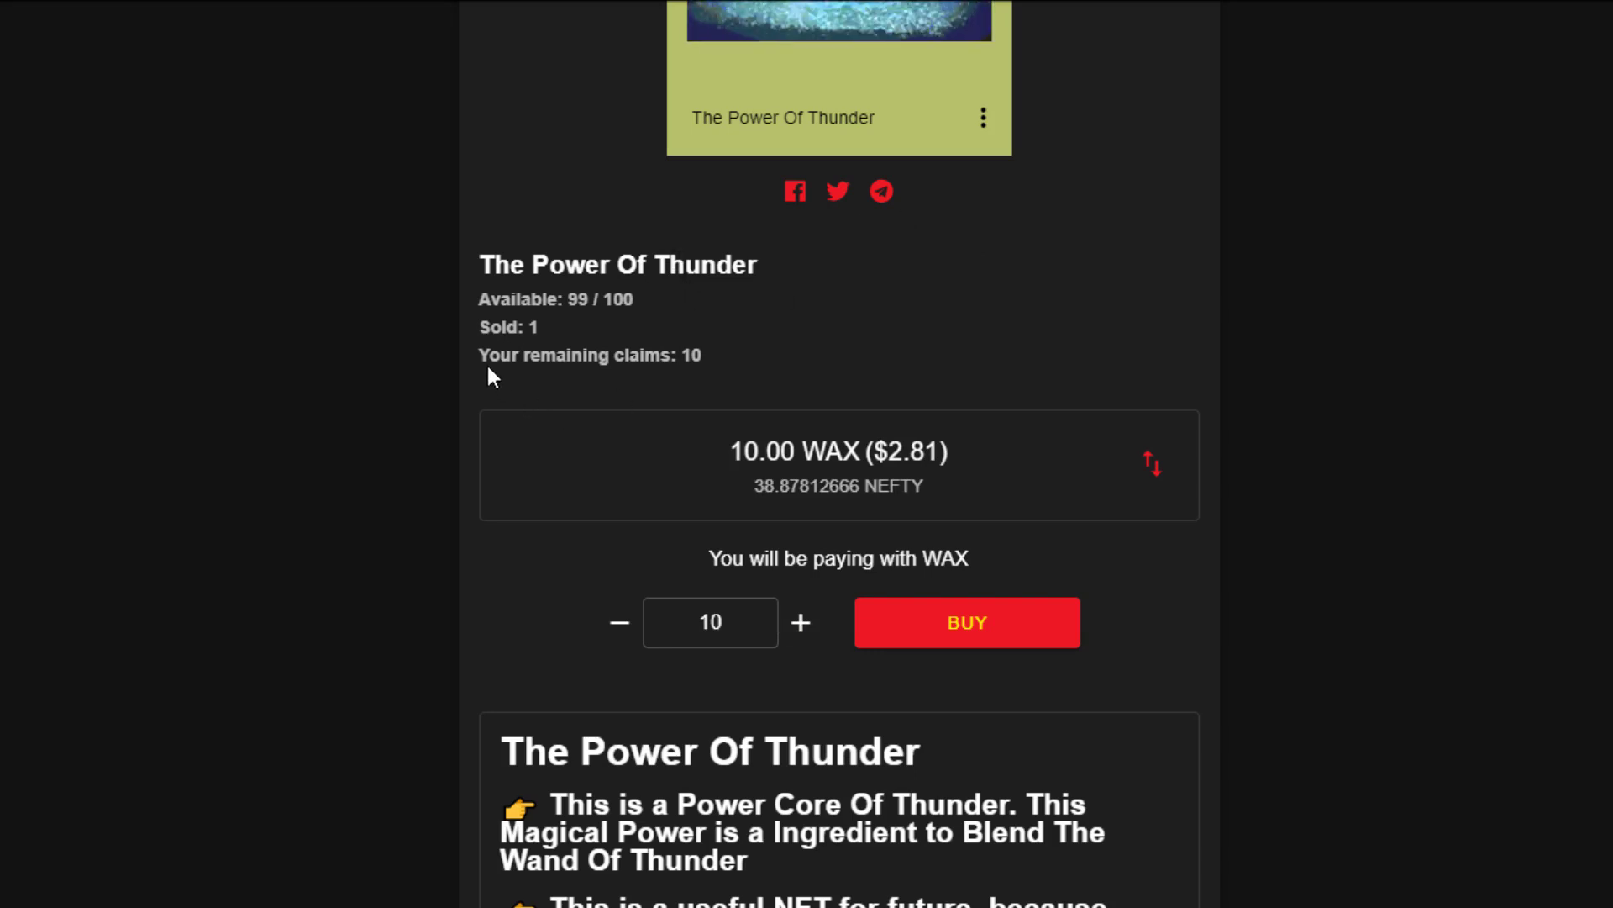
Step: Examine the remaining claims figure on The Power Of Thunder drop page
drag(480, 356, 692, 357)
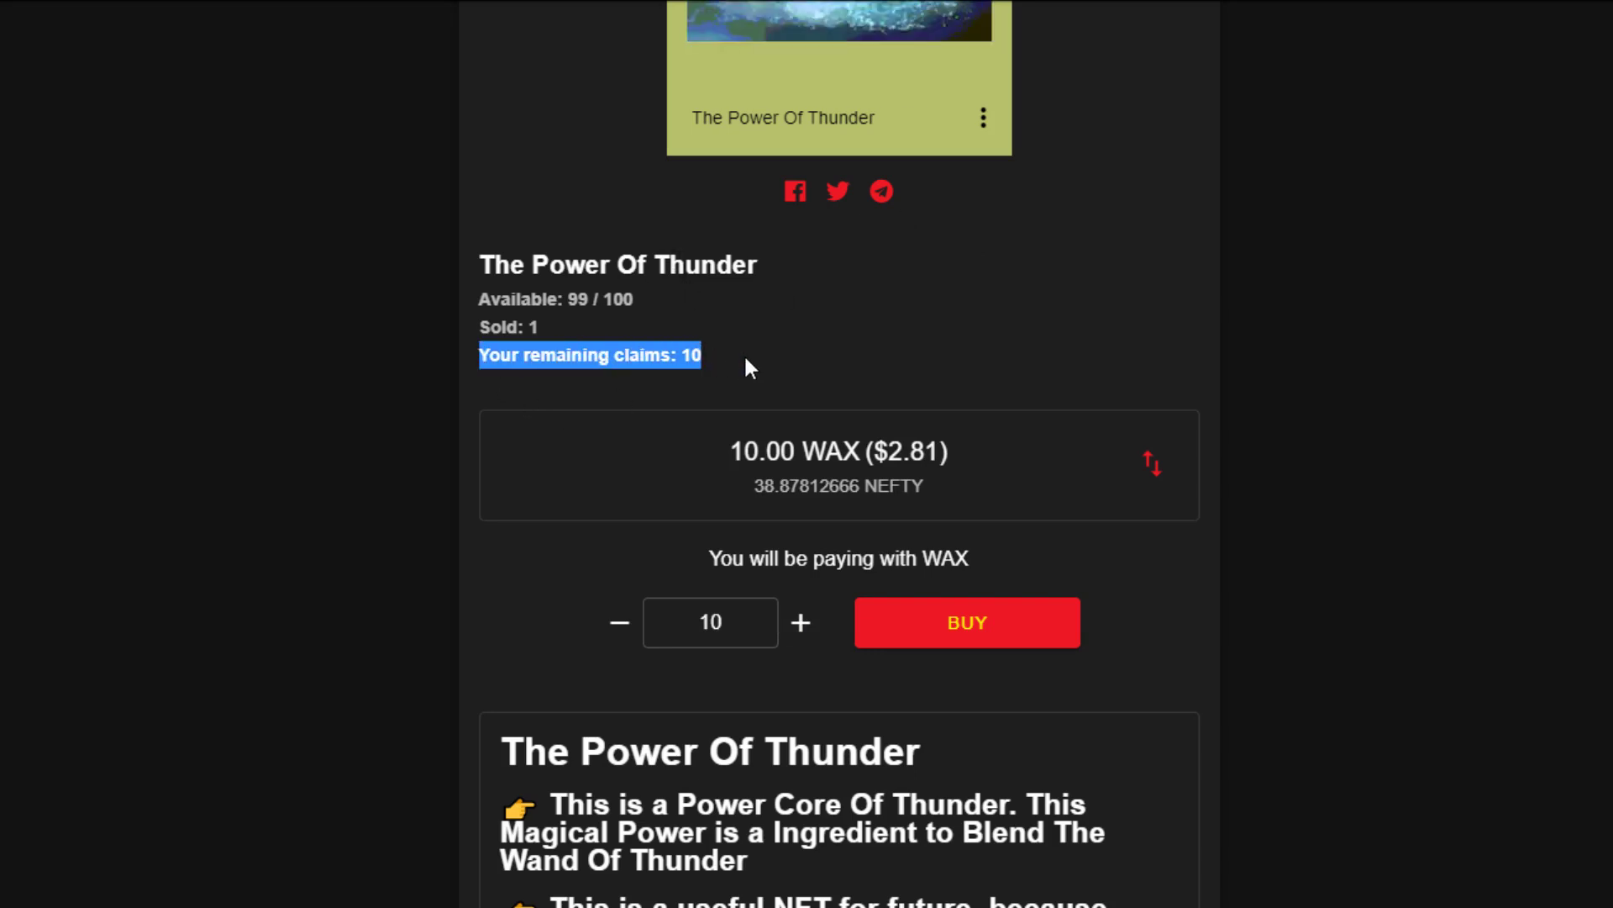
click(710, 357)
double_click(690, 356)
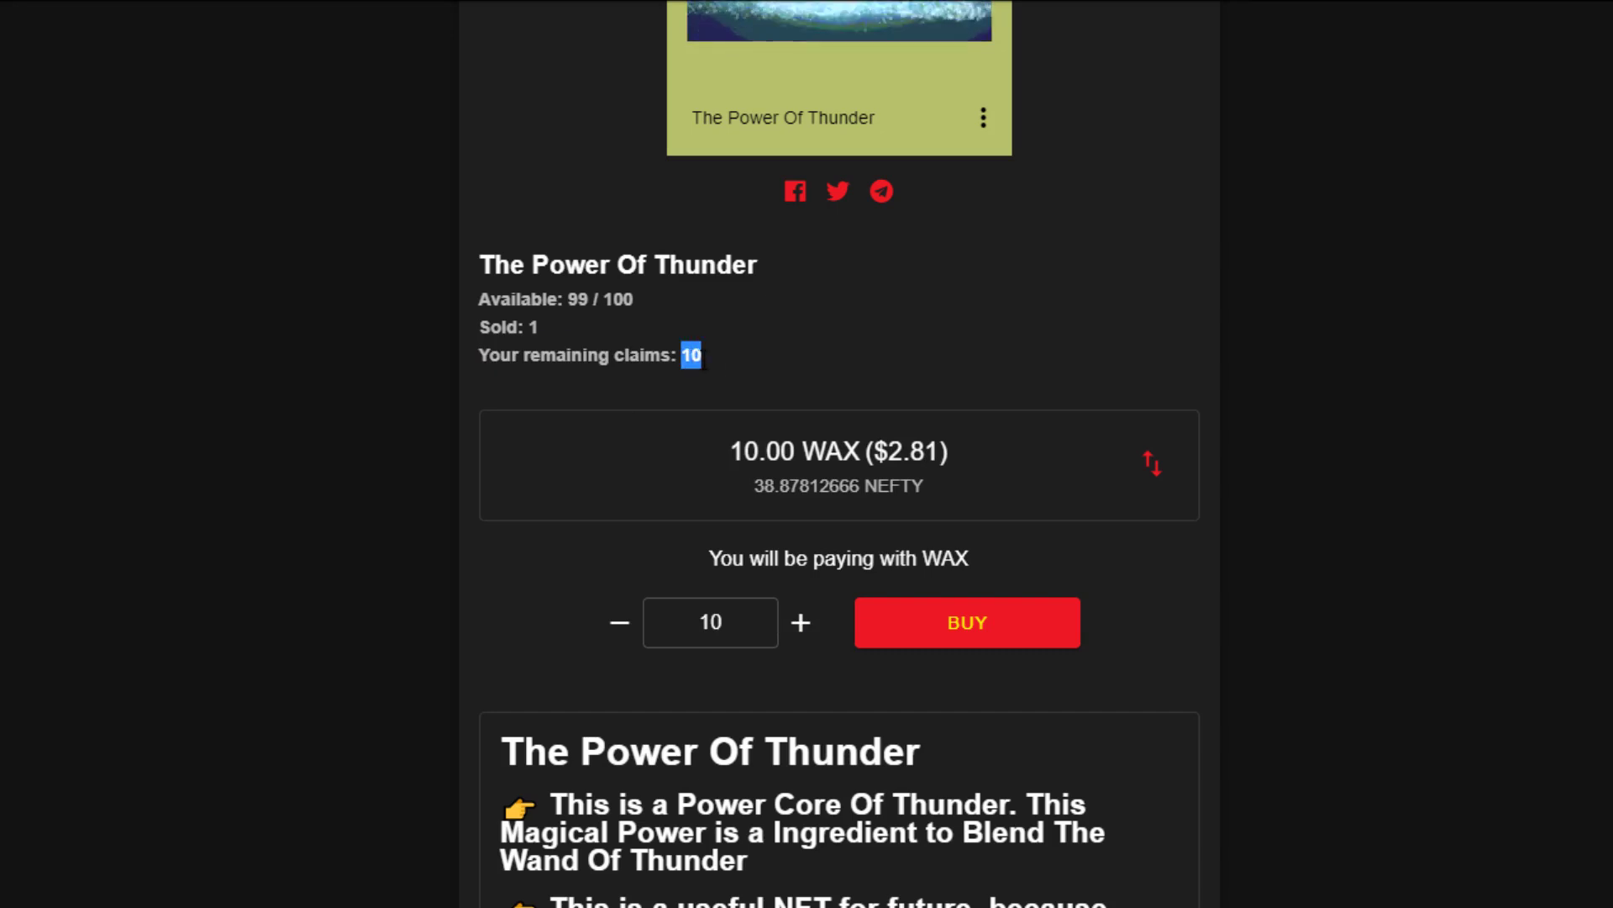
scroll(1413, 293, up, 7)
scroll(1417, 290, down, 7)
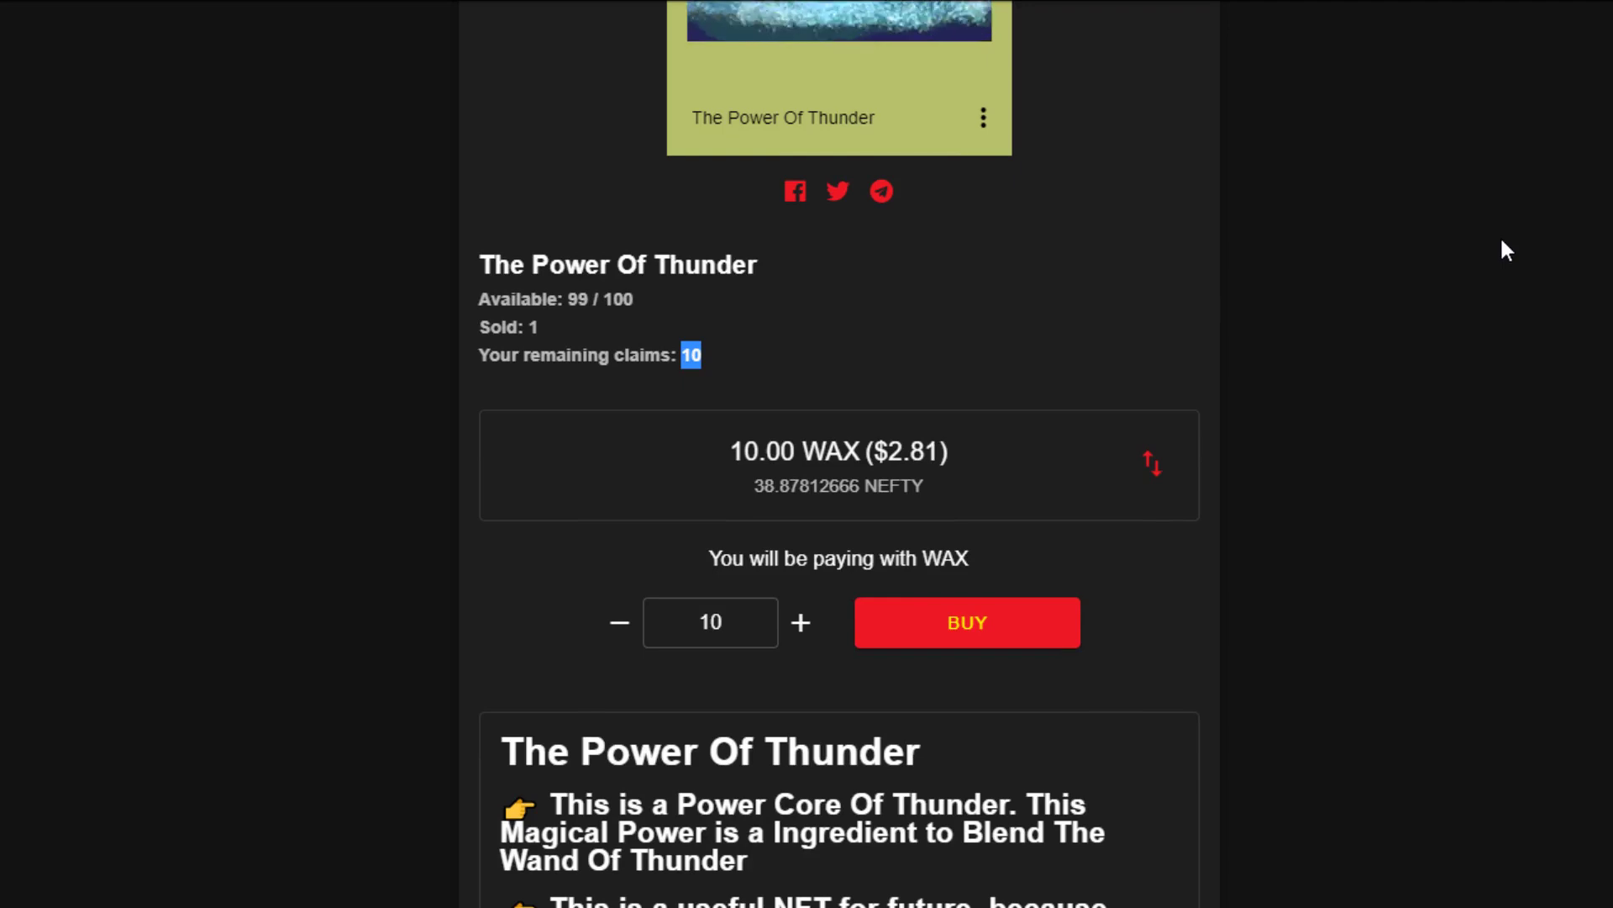
scroll(724, 360, down, 1)
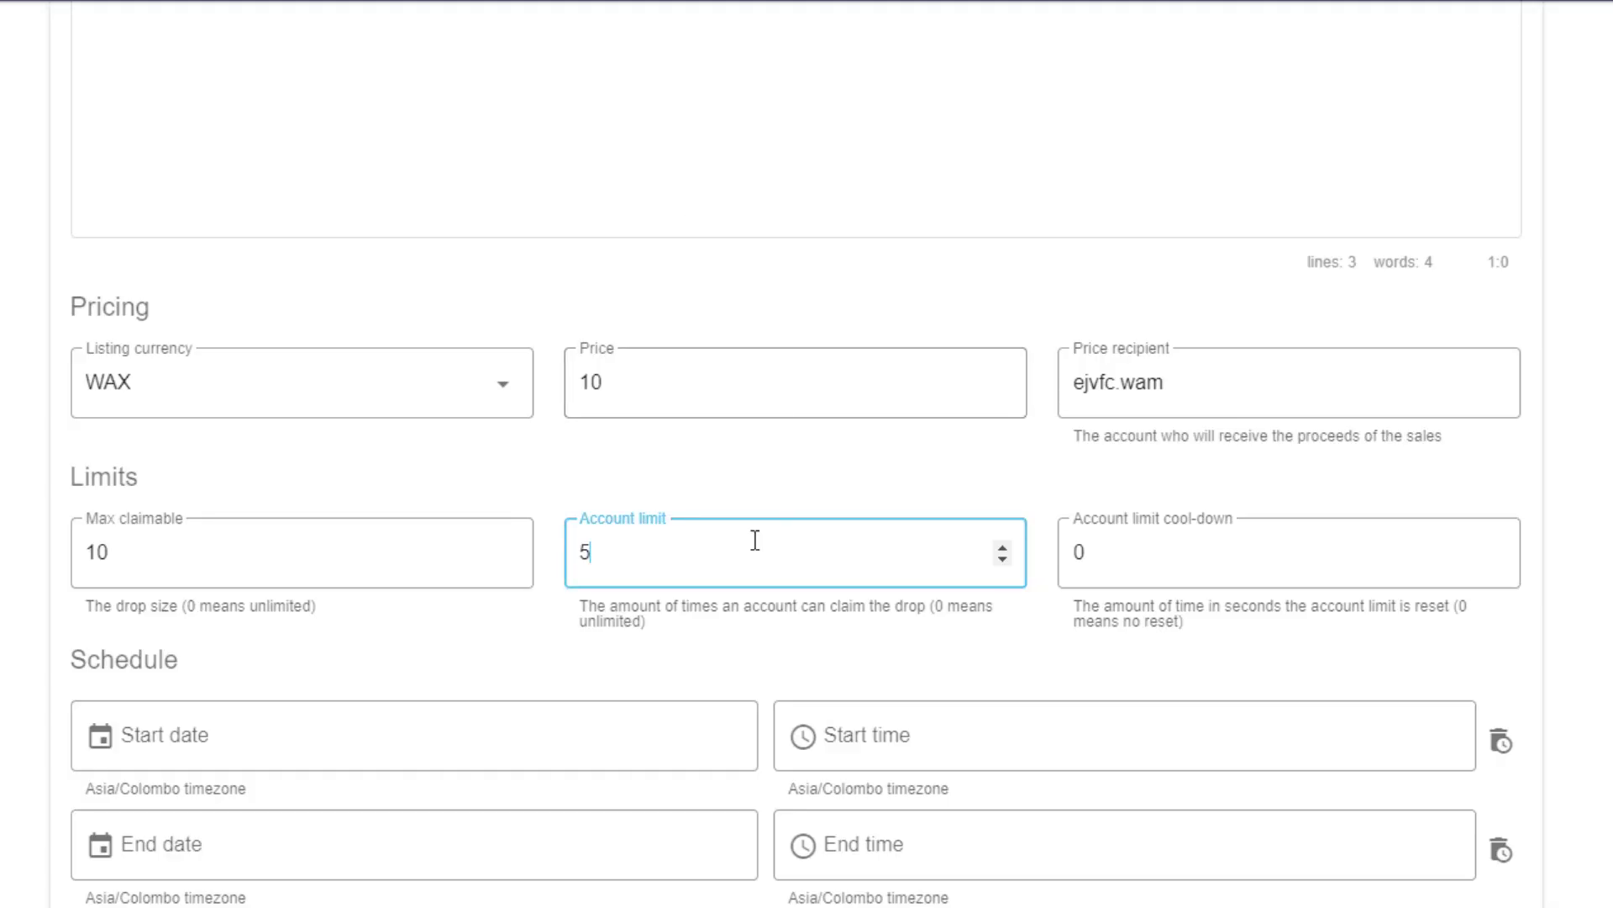
Step: Return to The Cemetery drop form and review its account limit together with the account limit cool-down
double_click(585, 552)
click(612, 550)
double_click(614, 550)
click(617, 551)
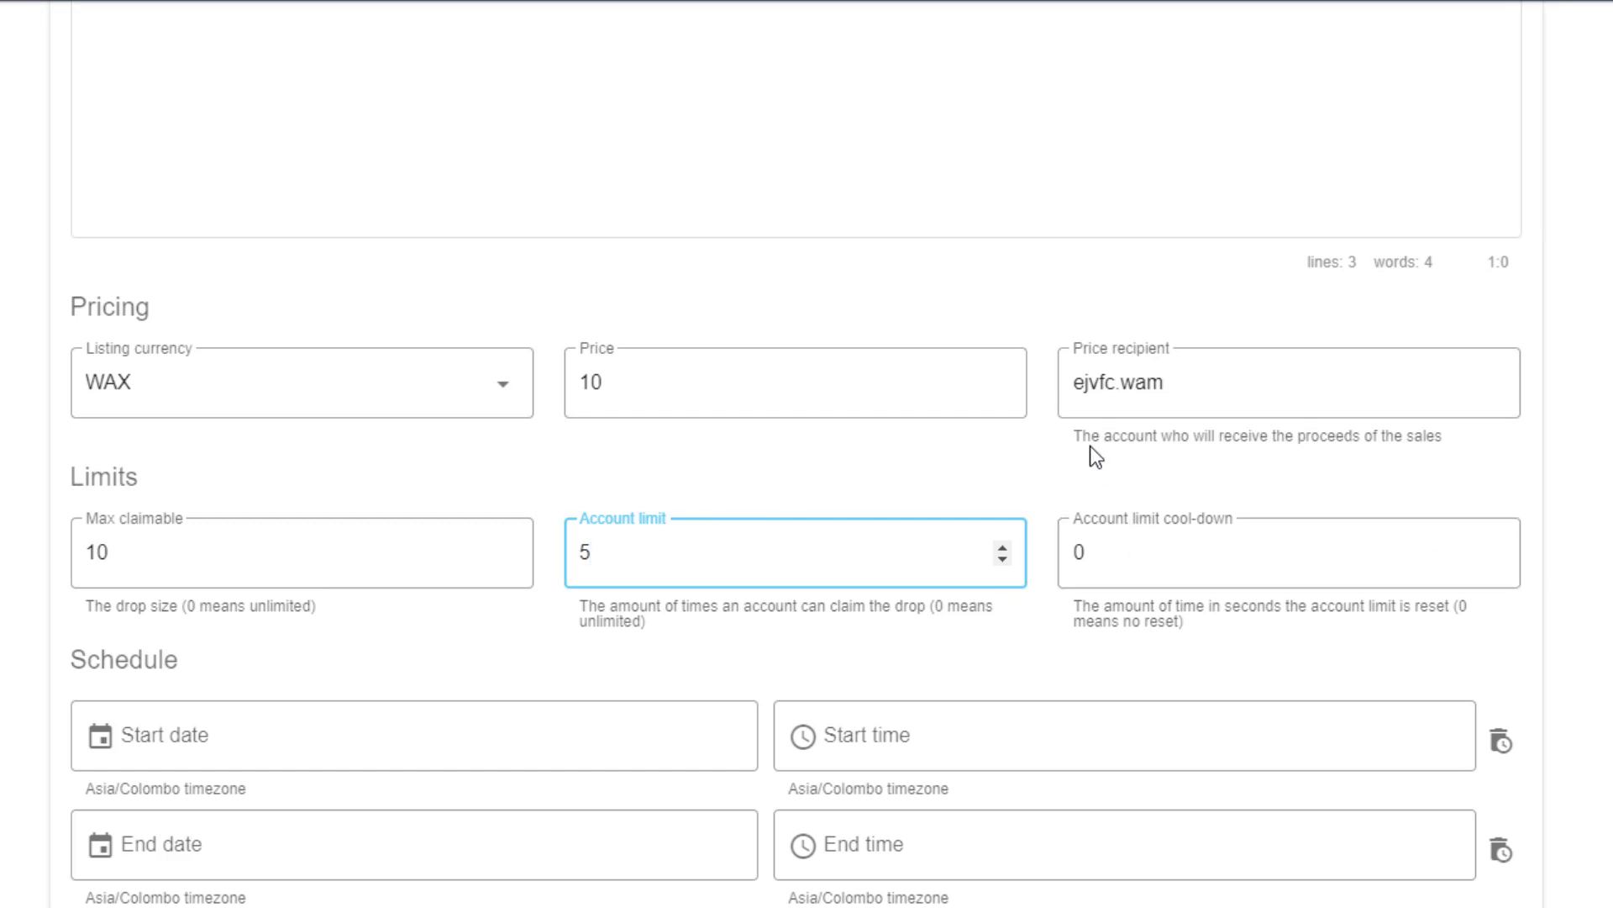
click(1109, 559)
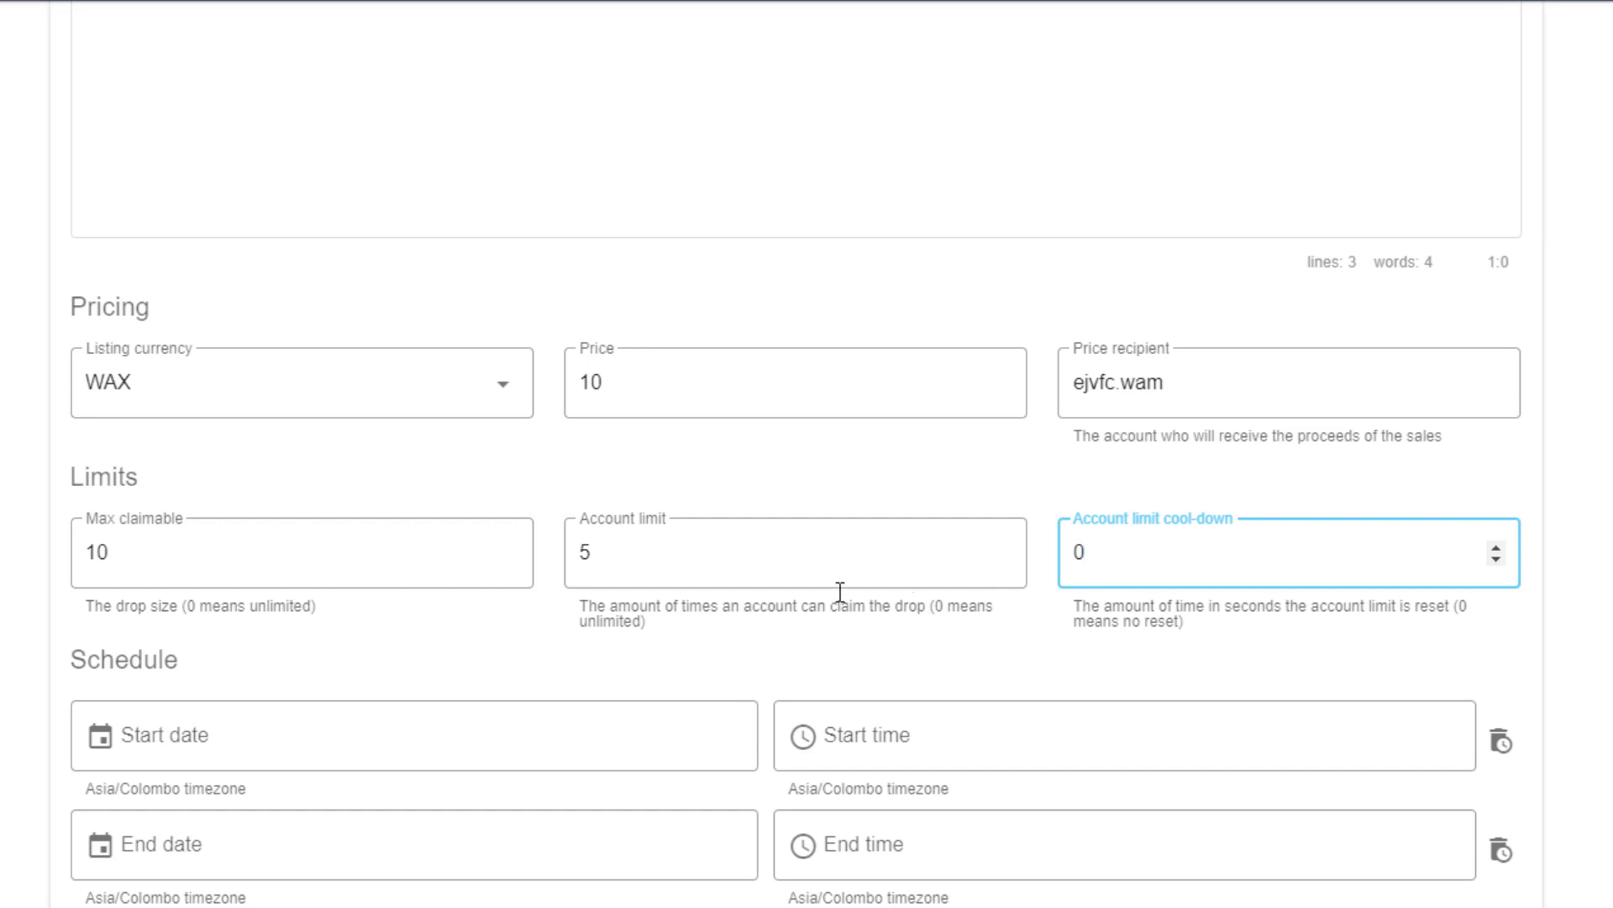
click(684, 565)
drag(597, 576, 571, 576)
click(648, 543)
click(1110, 547)
click(857, 548)
Step: Set the account limit cool-down to 60 seconds
click(1145, 548)
drag(1145, 548, 1044, 544)
click(1505, 547)
click(1505, 547)
click(1505, 546)
drag(1229, 554, 1045, 547)
text(60)
click(966, 695)
click(710, 572)
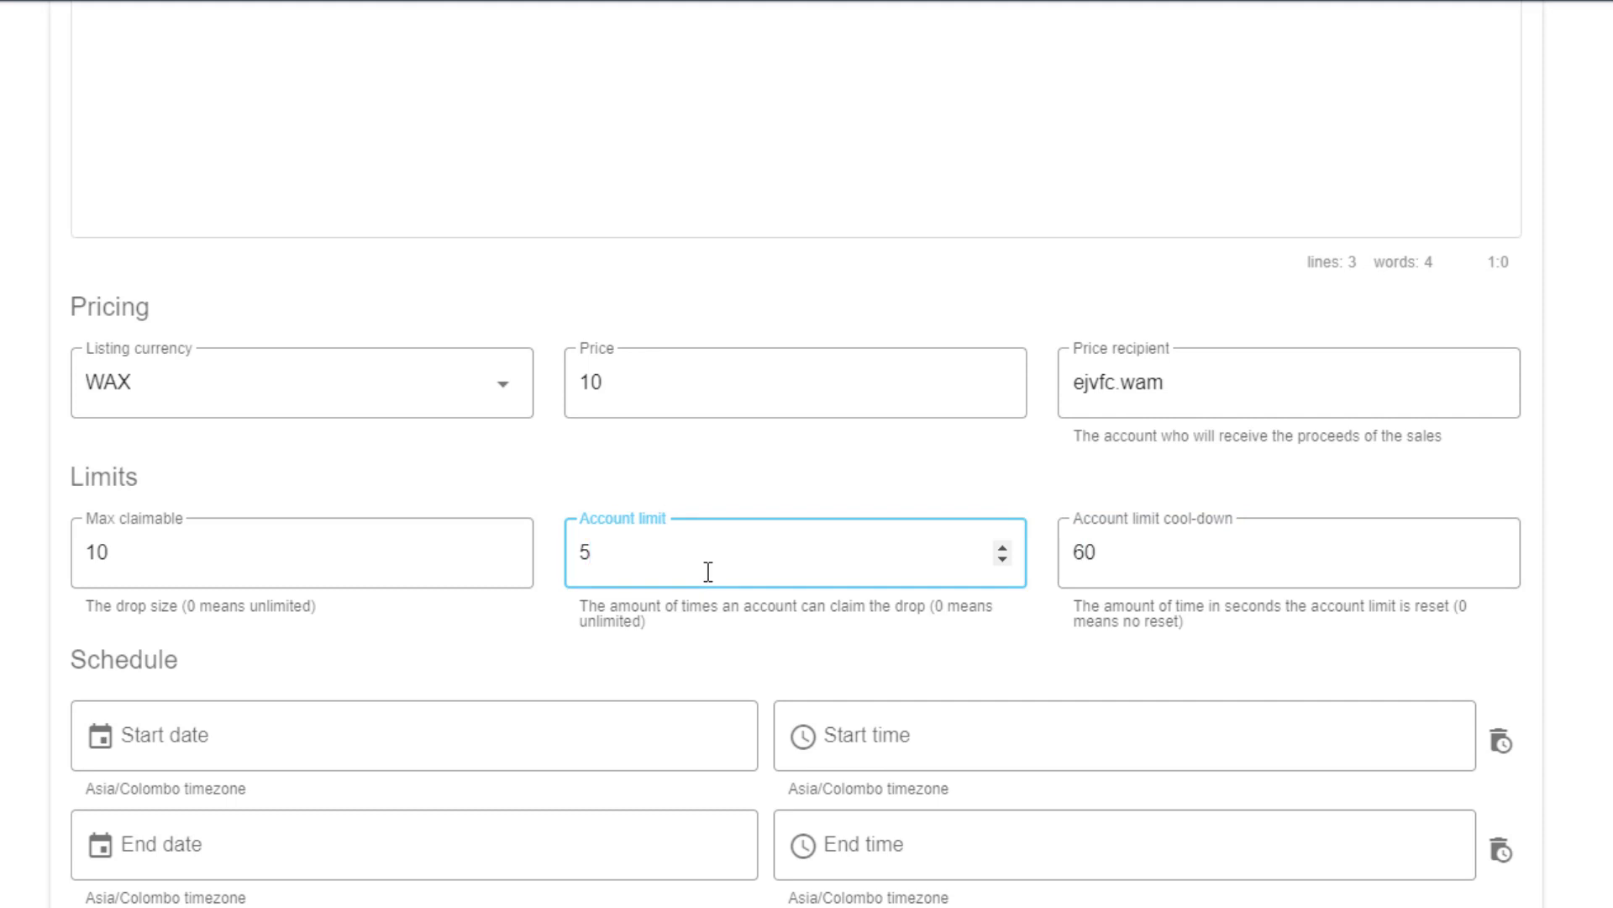
Step: Set the account limit cool-down to 300 seconds
click(1088, 555)
double_click(1084, 552)
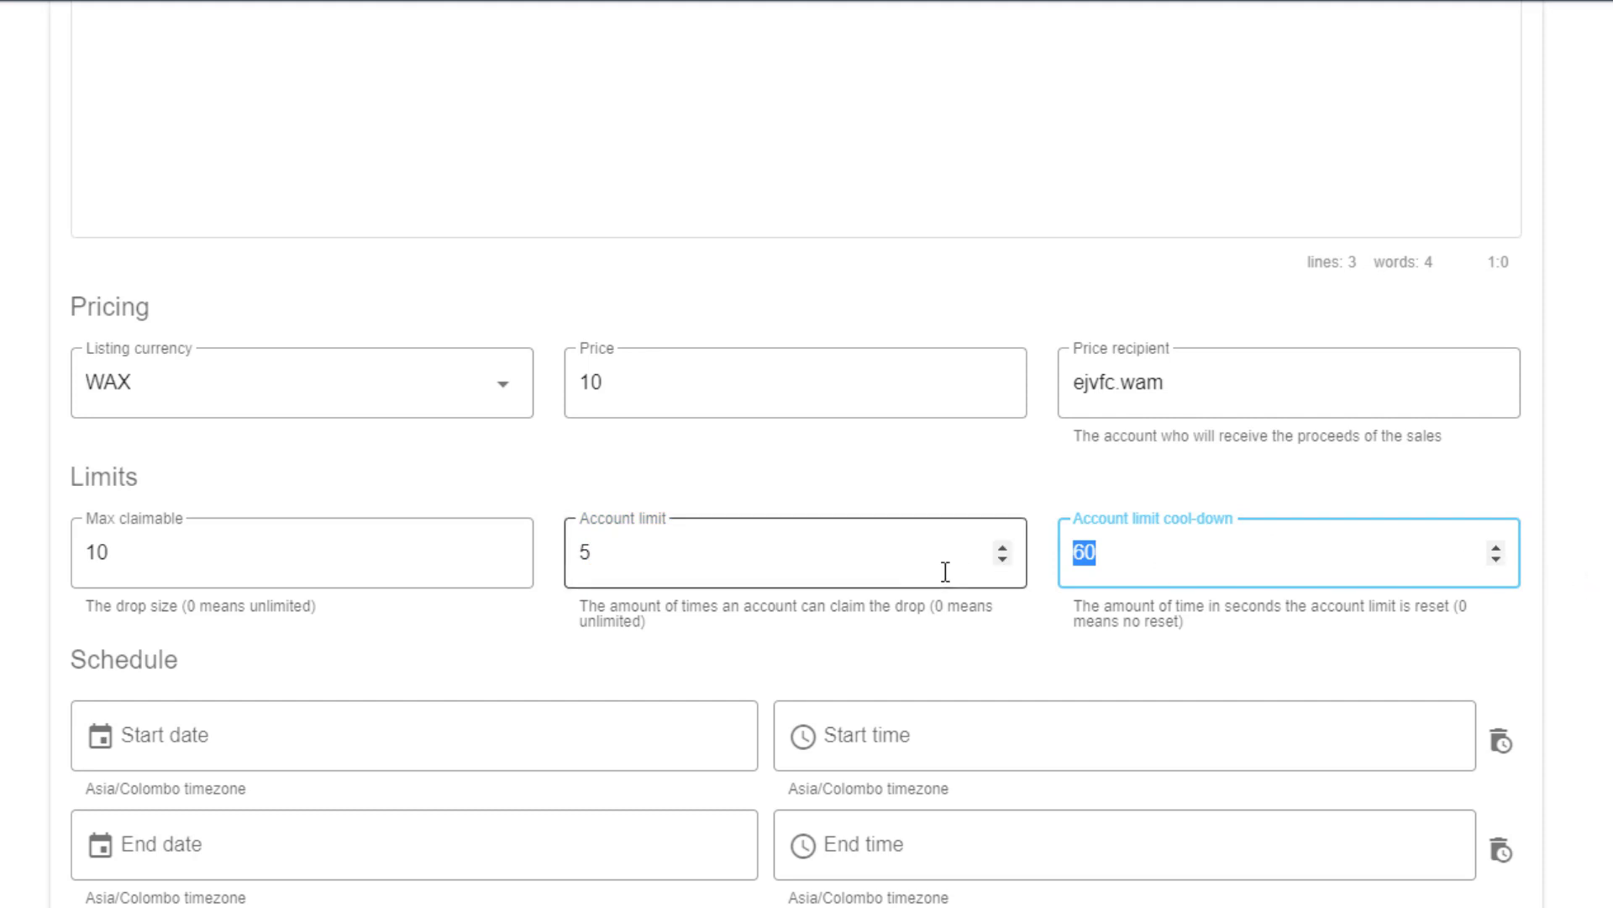
click(641, 547)
drag(642, 547, 584, 547)
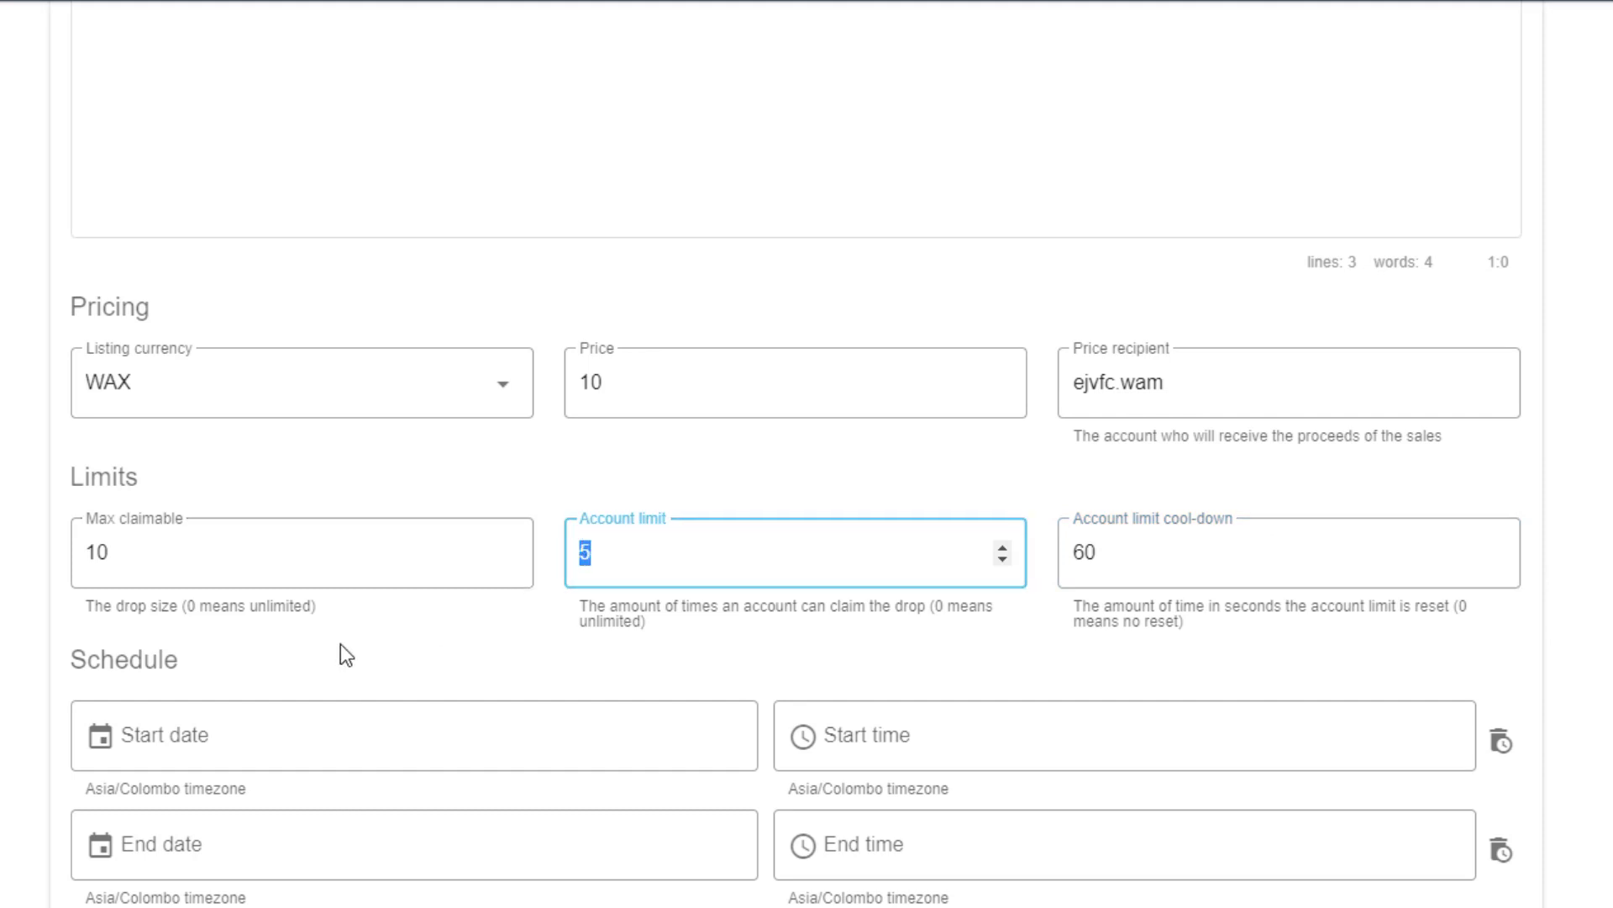
drag(1197, 562, 1072, 561)
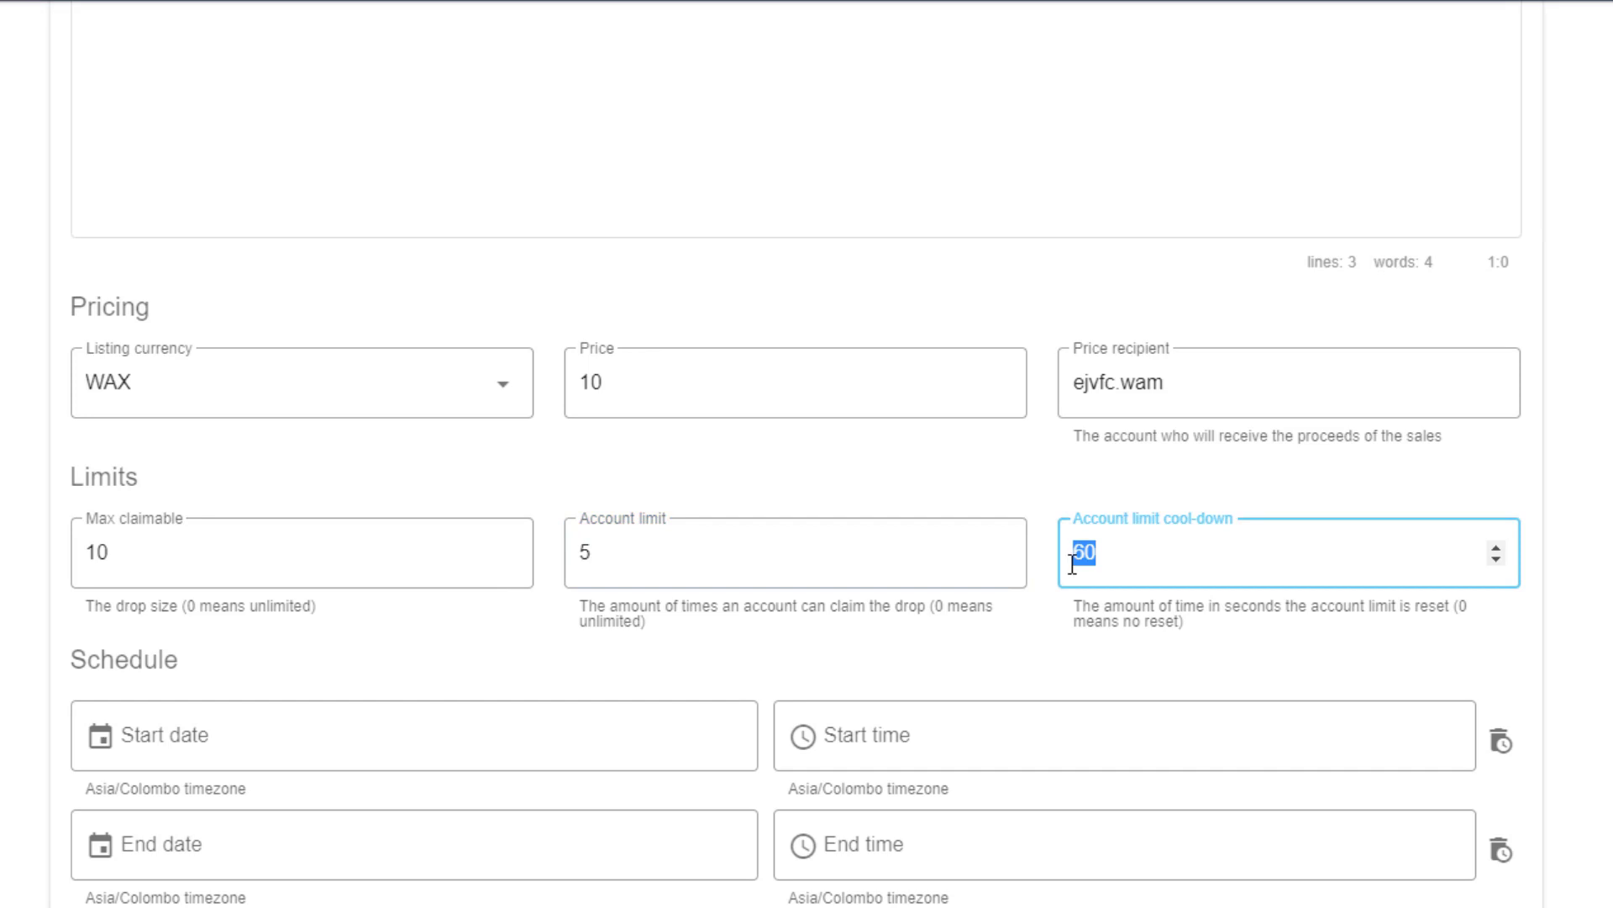
text(300)
Step: Compare the account limit with the cool-down period to check how often an account can claim the drop
click(610, 560)
double_click(606, 555)
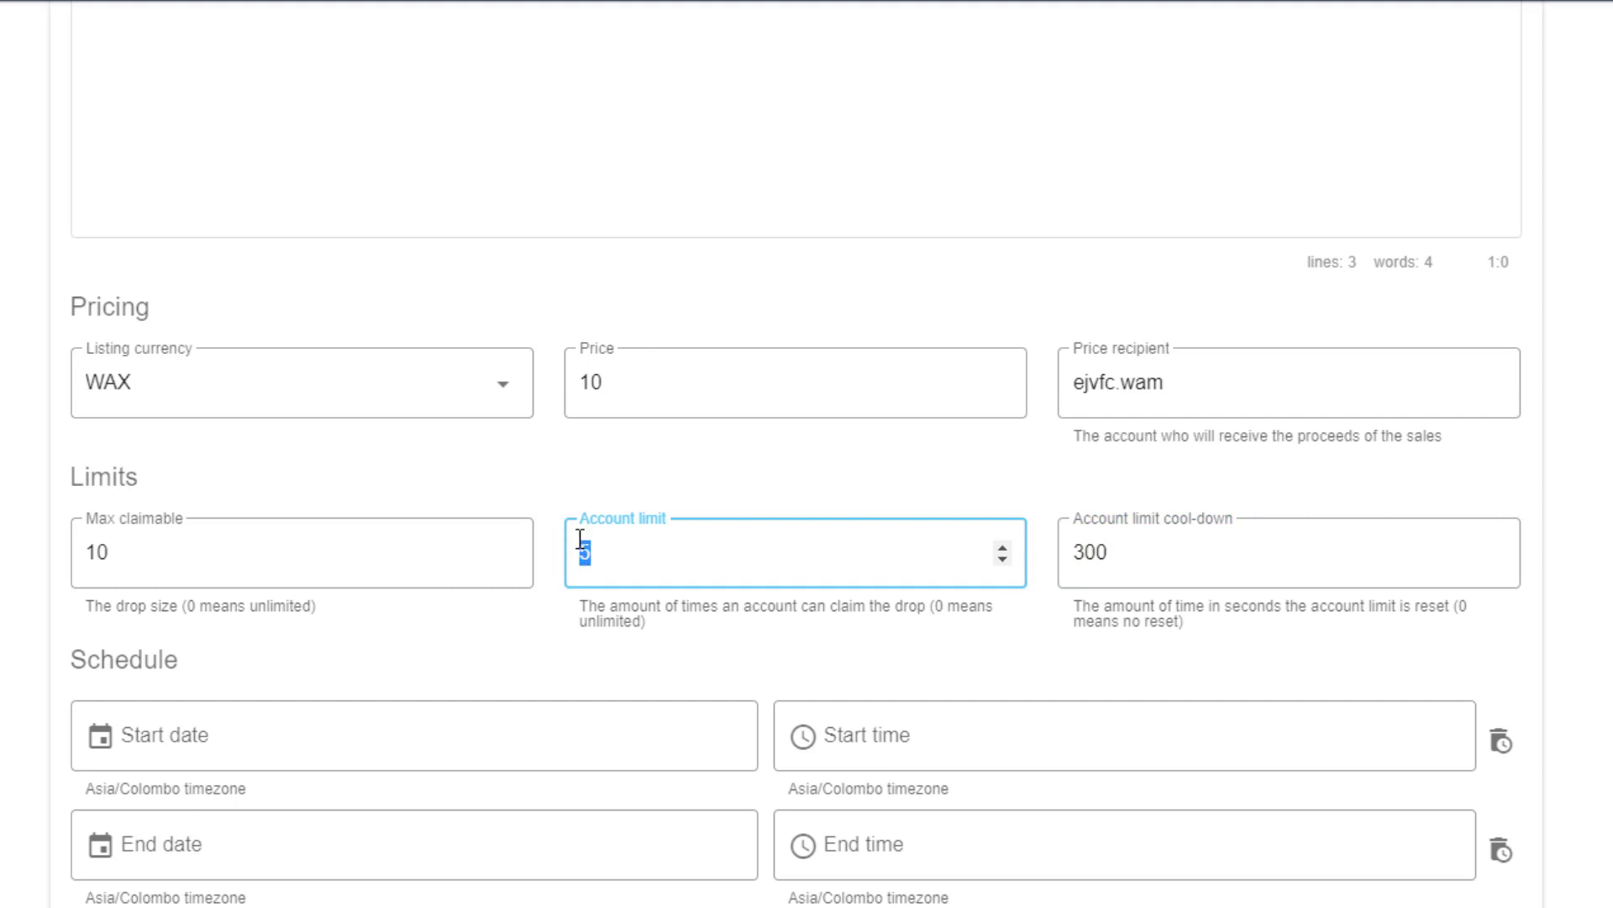
click(586, 562)
click(1139, 562)
drag(1131, 560, 1078, 559)
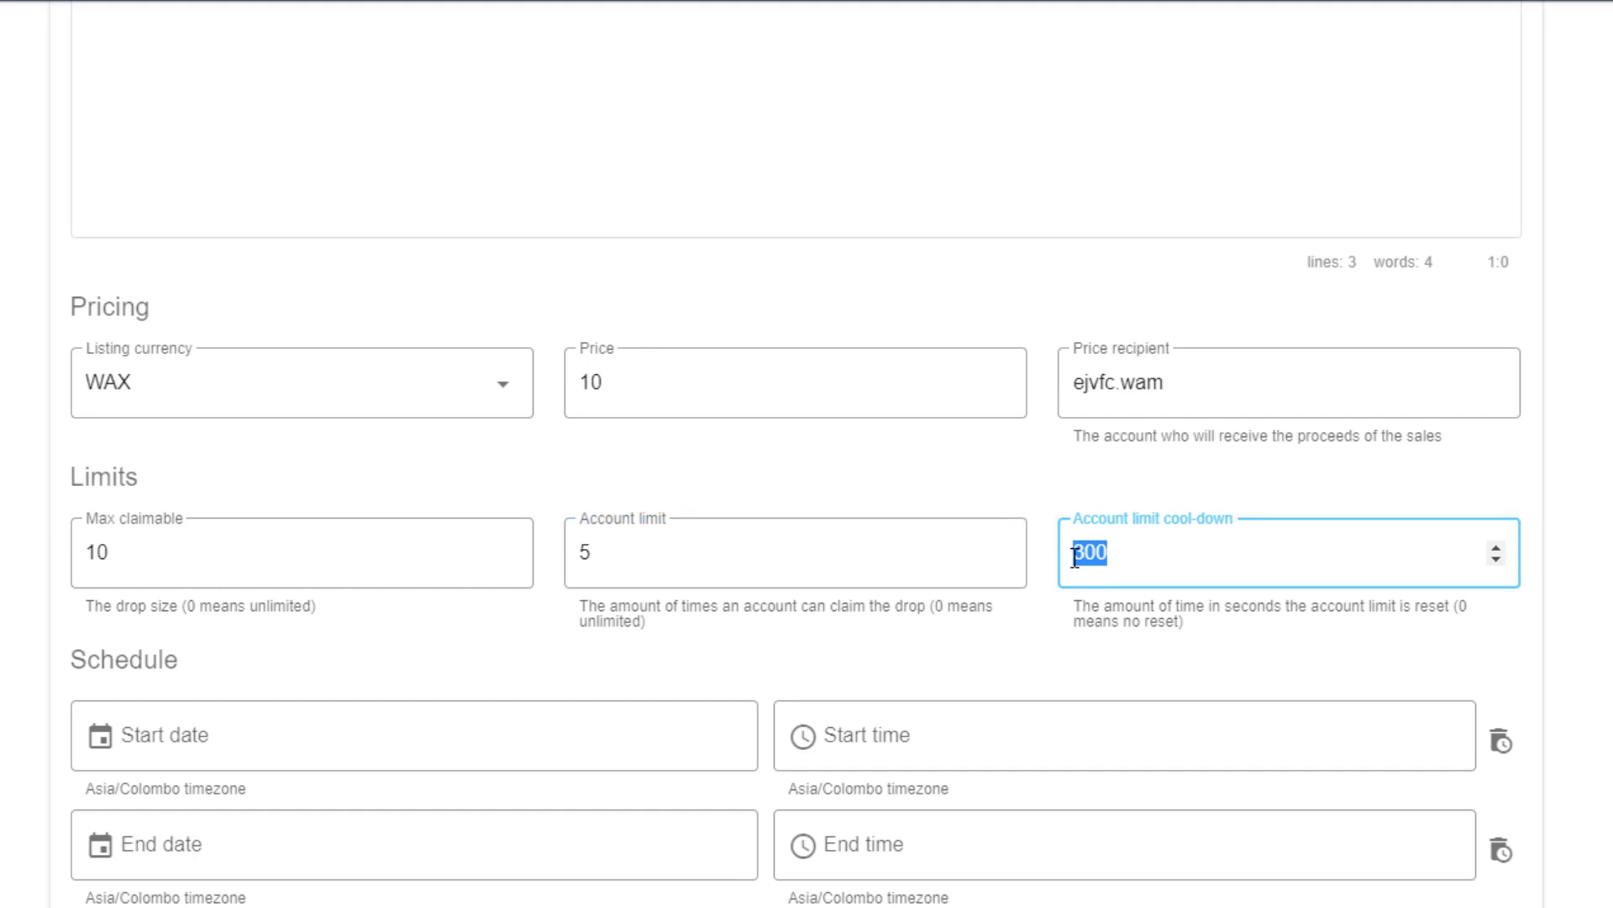
click(1151, 547)
drag(1113, 547, 1067, 551)
click(817, 557)
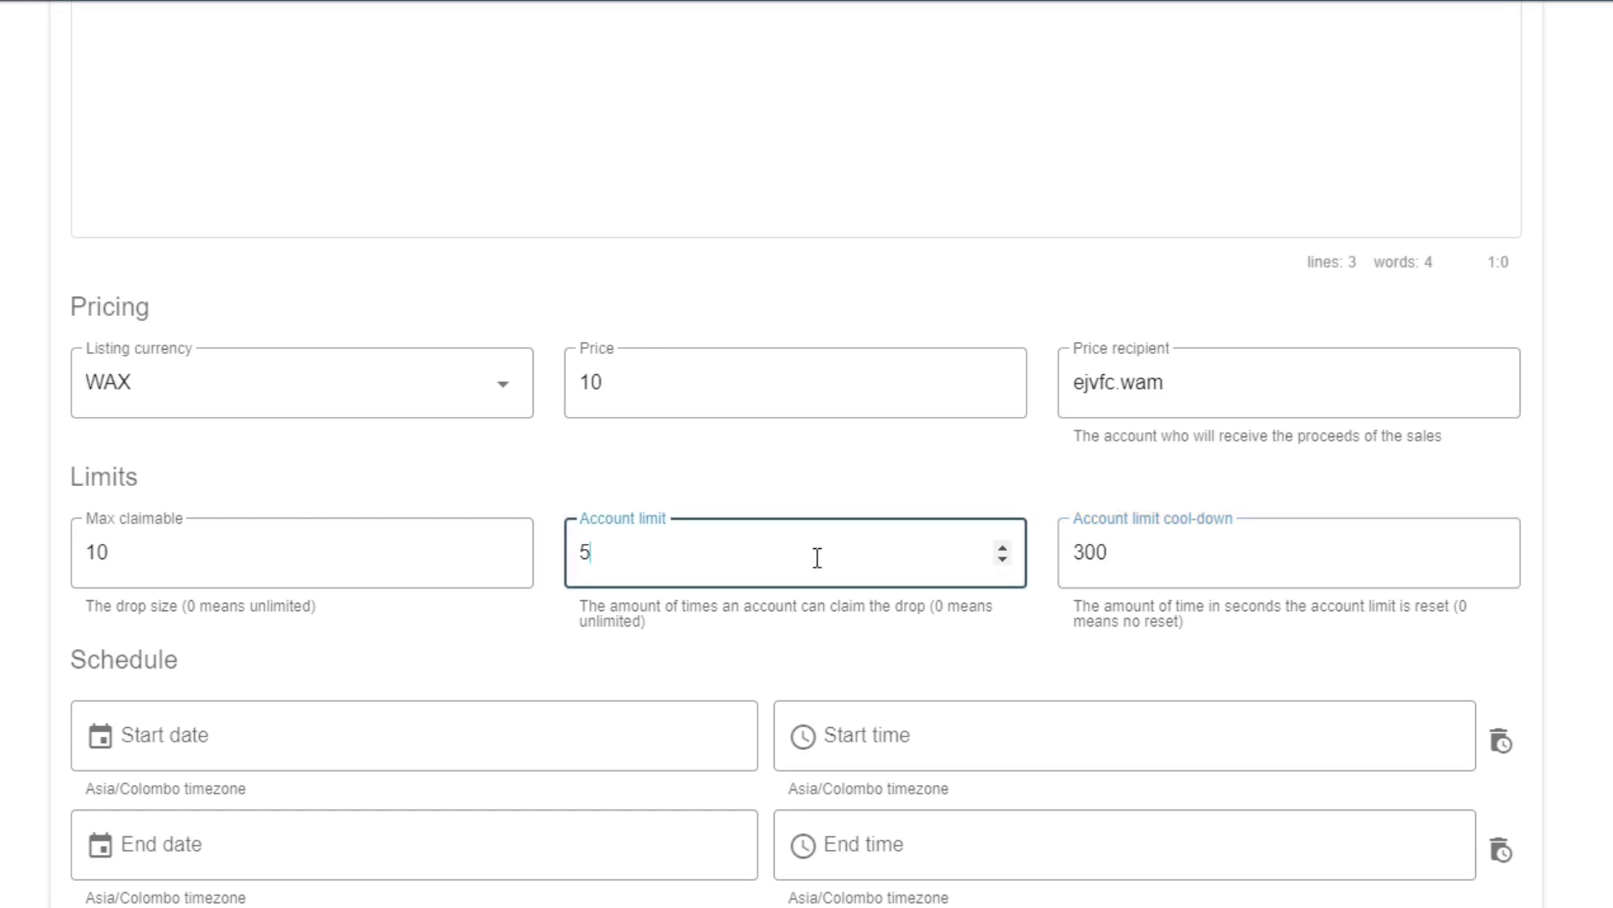
drag(1146, 551, 1082, 548)
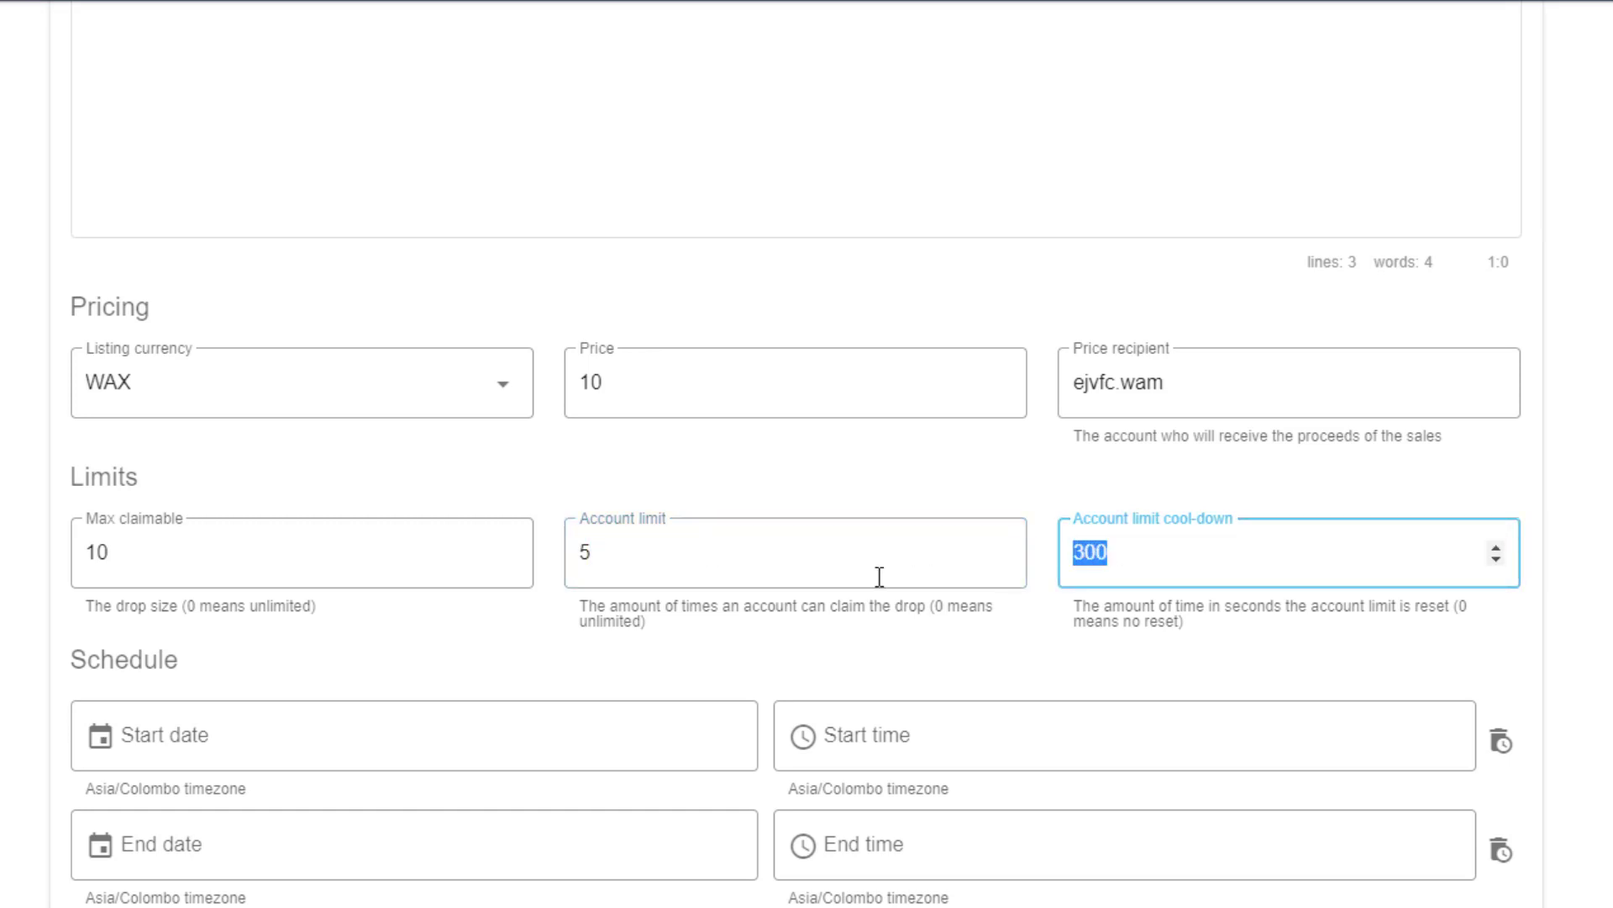
click(707, 557)
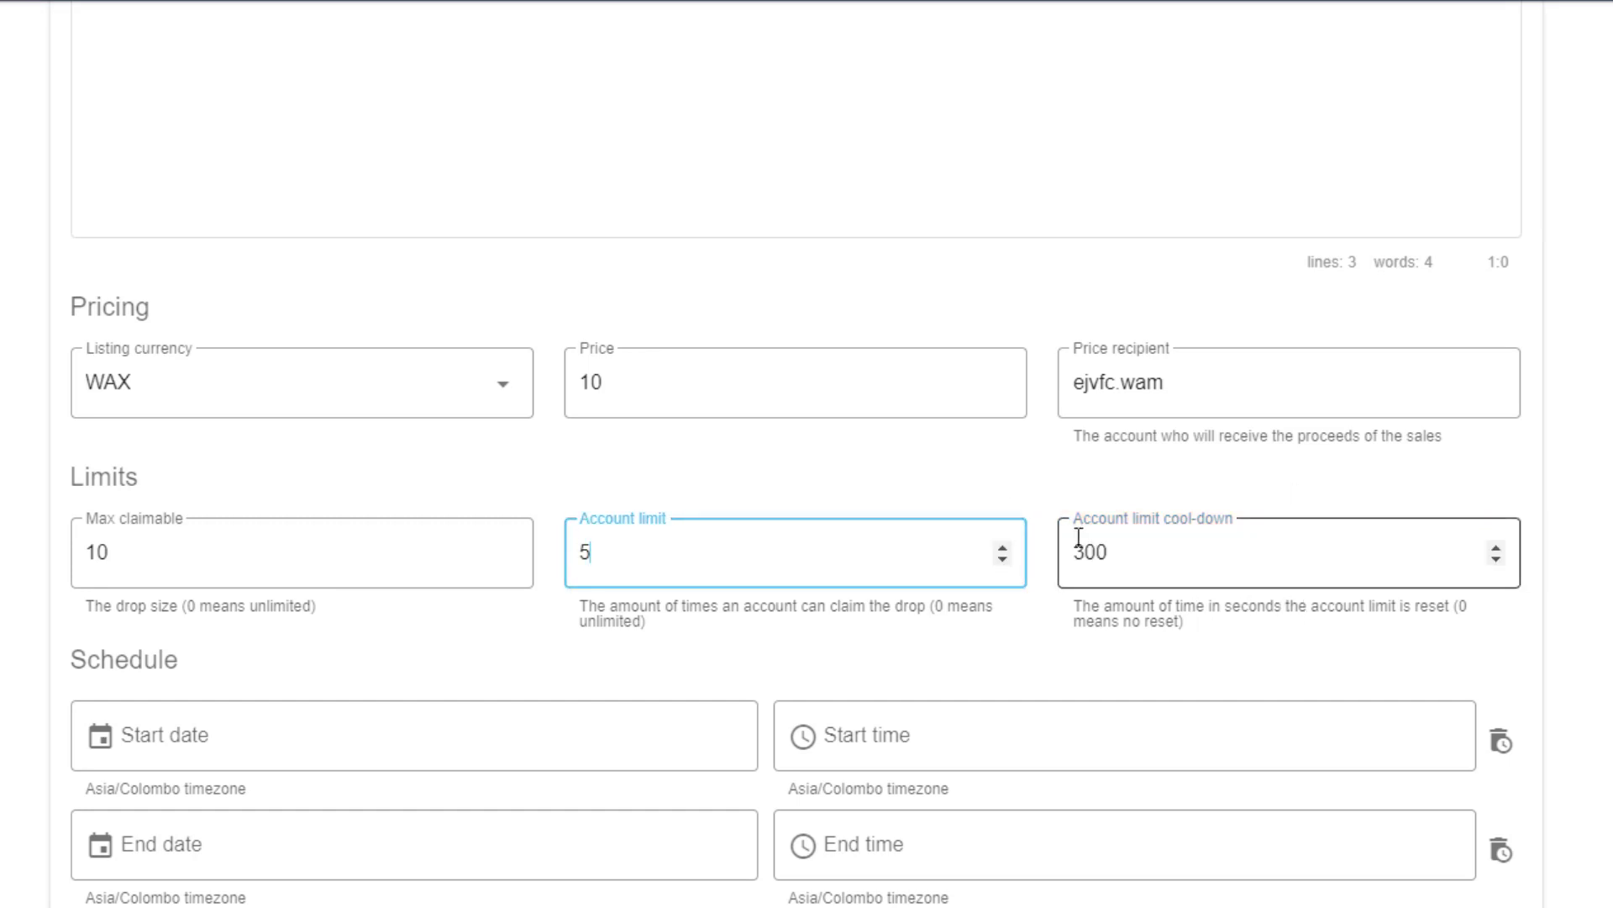
Step: Set the account limit cool-down to 0 and the account limit to 1
key(Tab)
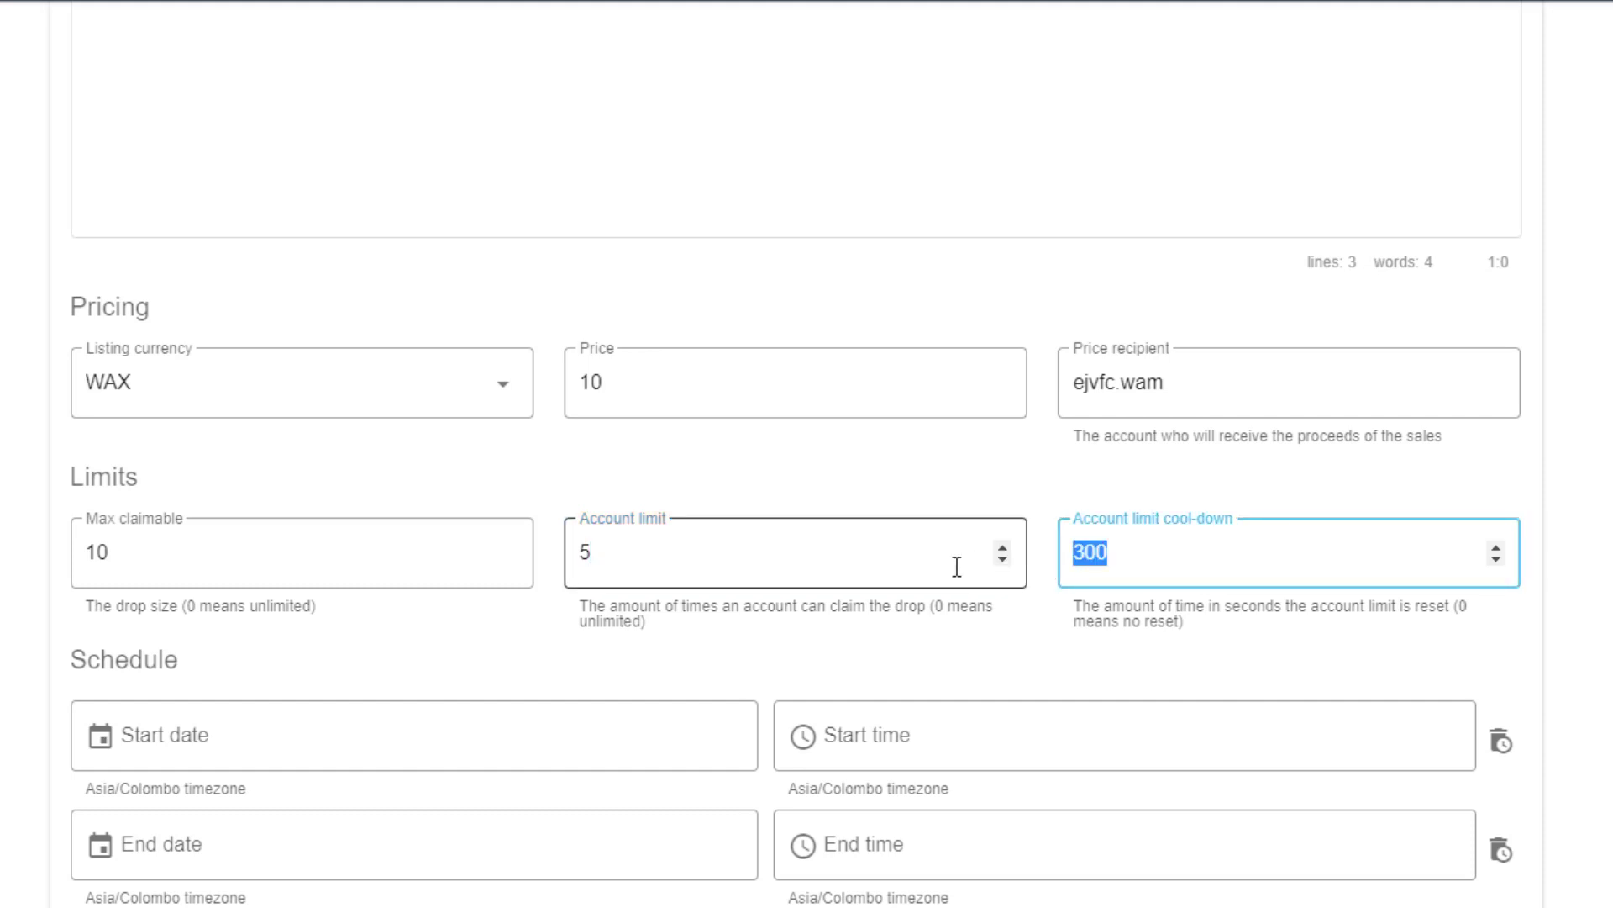
text(0)
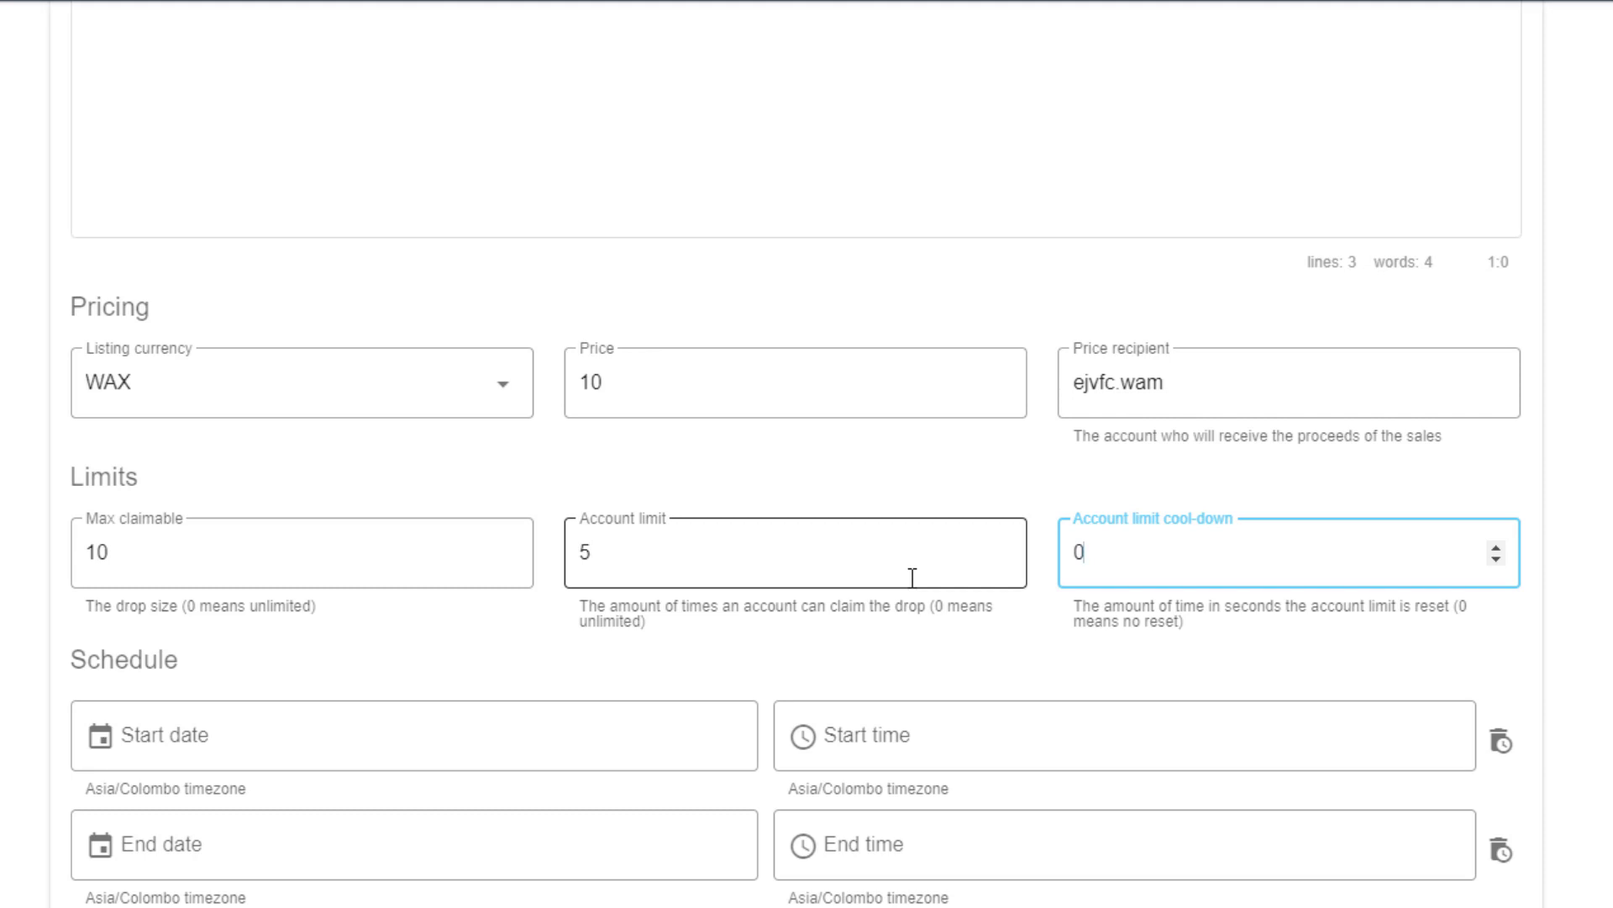
drag(1099, 552, 1071, 552)
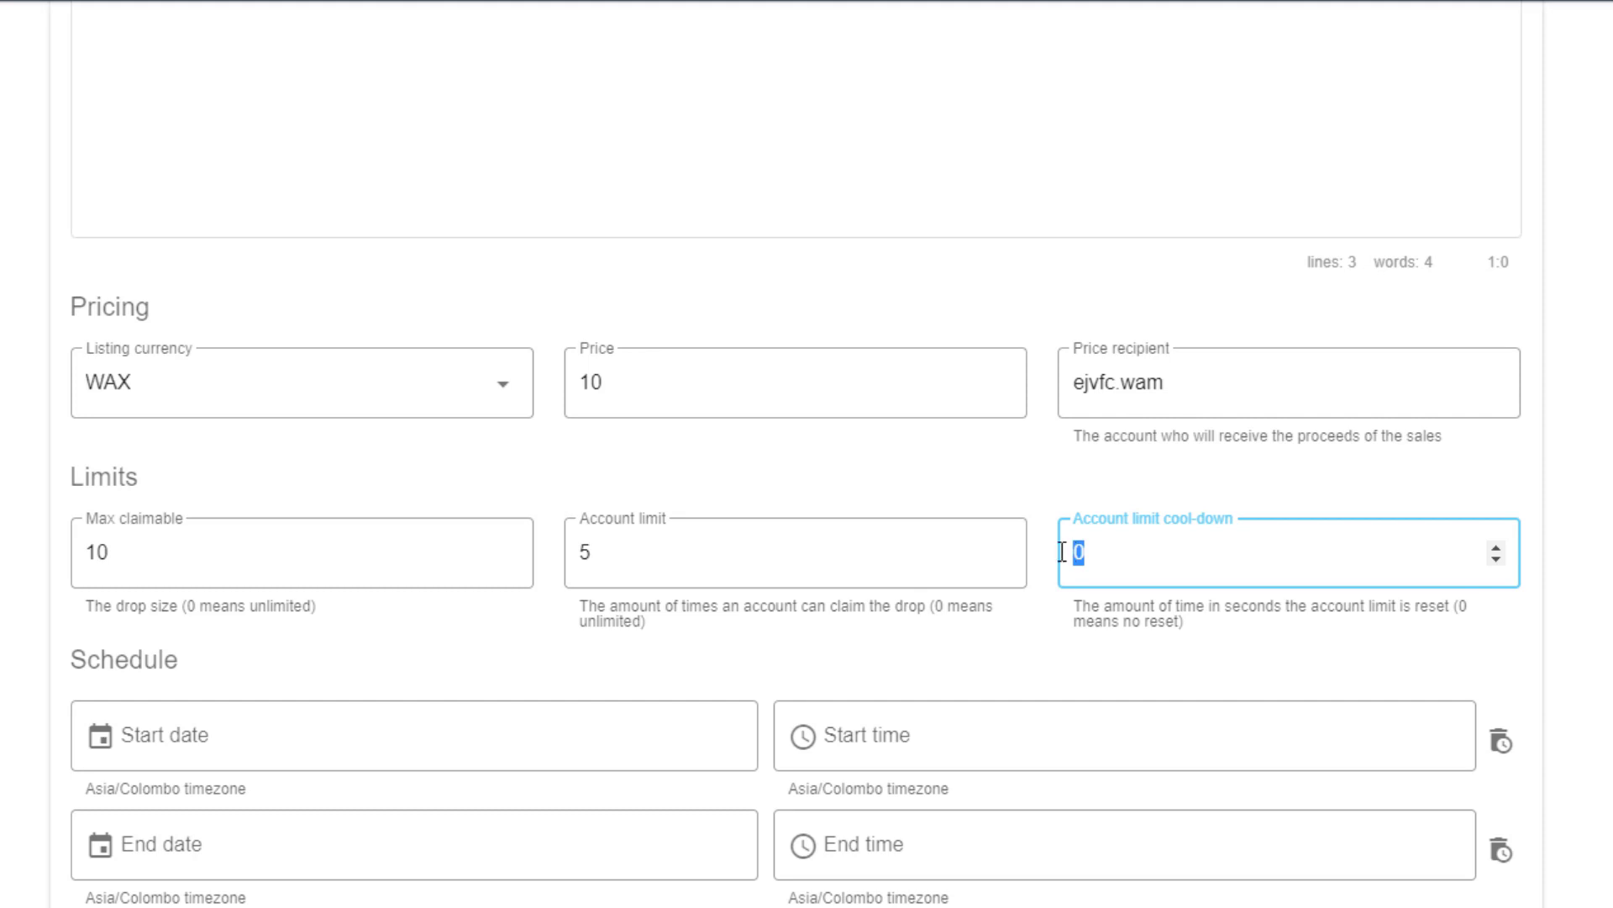
drag(857, 556, 641, 563)
text(1)
click(1076, 555)
click(1497, 549)
click(1497, 549)
click(1497, 548)
click(1498, 548)
click(1498, 549)
click(1497, 558)
click(1497, 557)
click(1498, 557)
click(1498, 557)
click(1497, 558)
click(739, 547)
Step: Schedule the drop to start on 2021-10-10 at 20:00:00
scroll(1555, 550, down, 1)
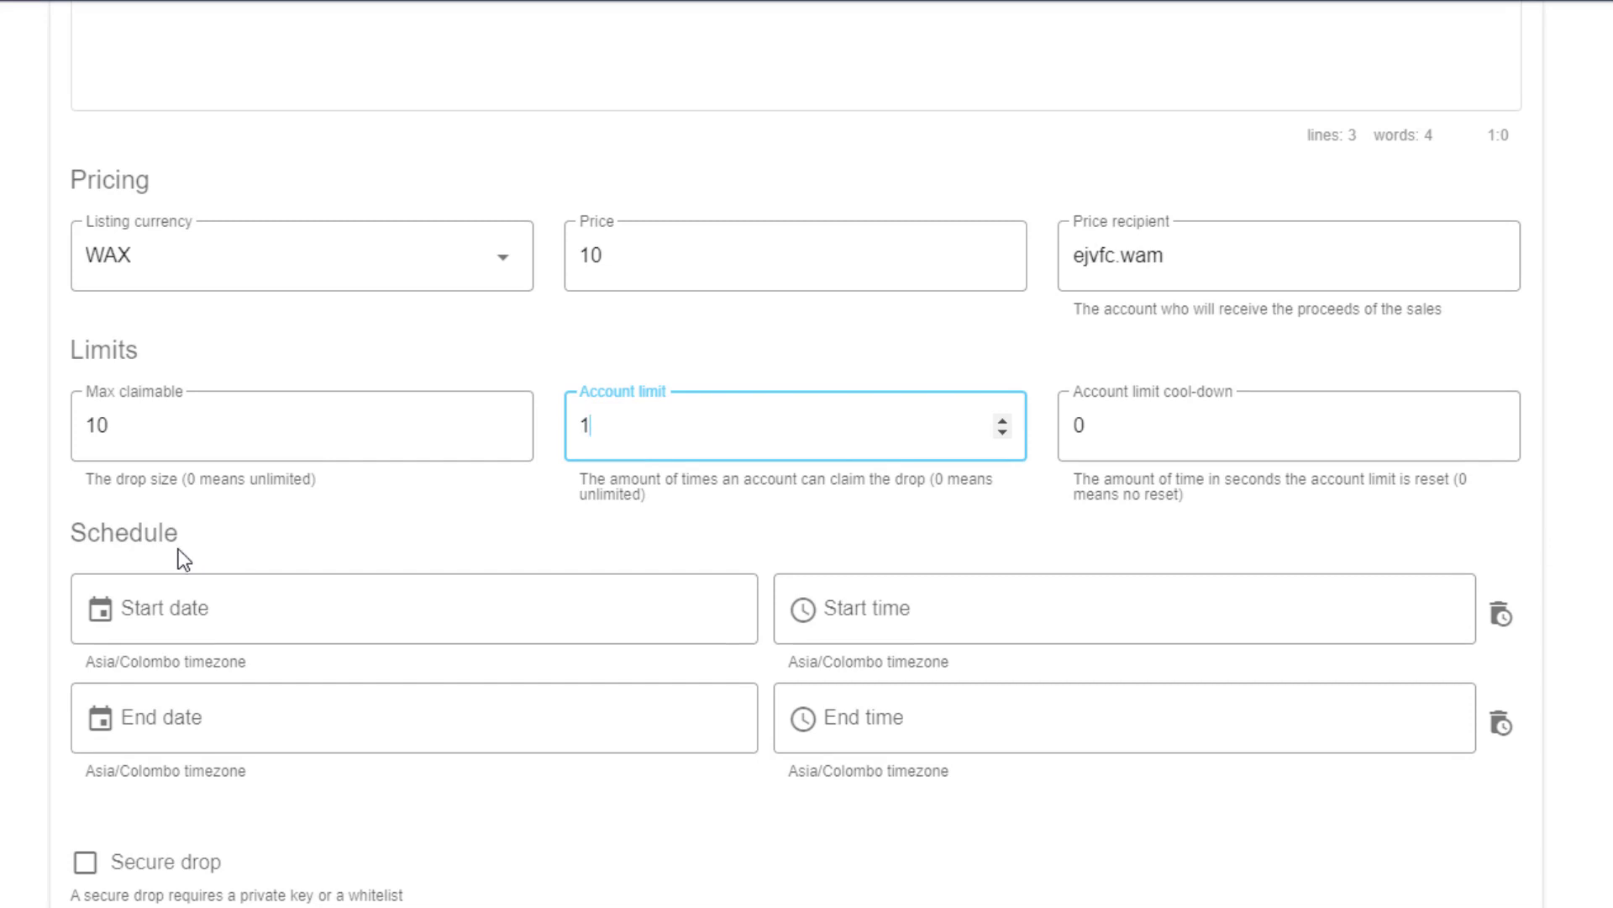
click(205, 608)
click(53, 557)
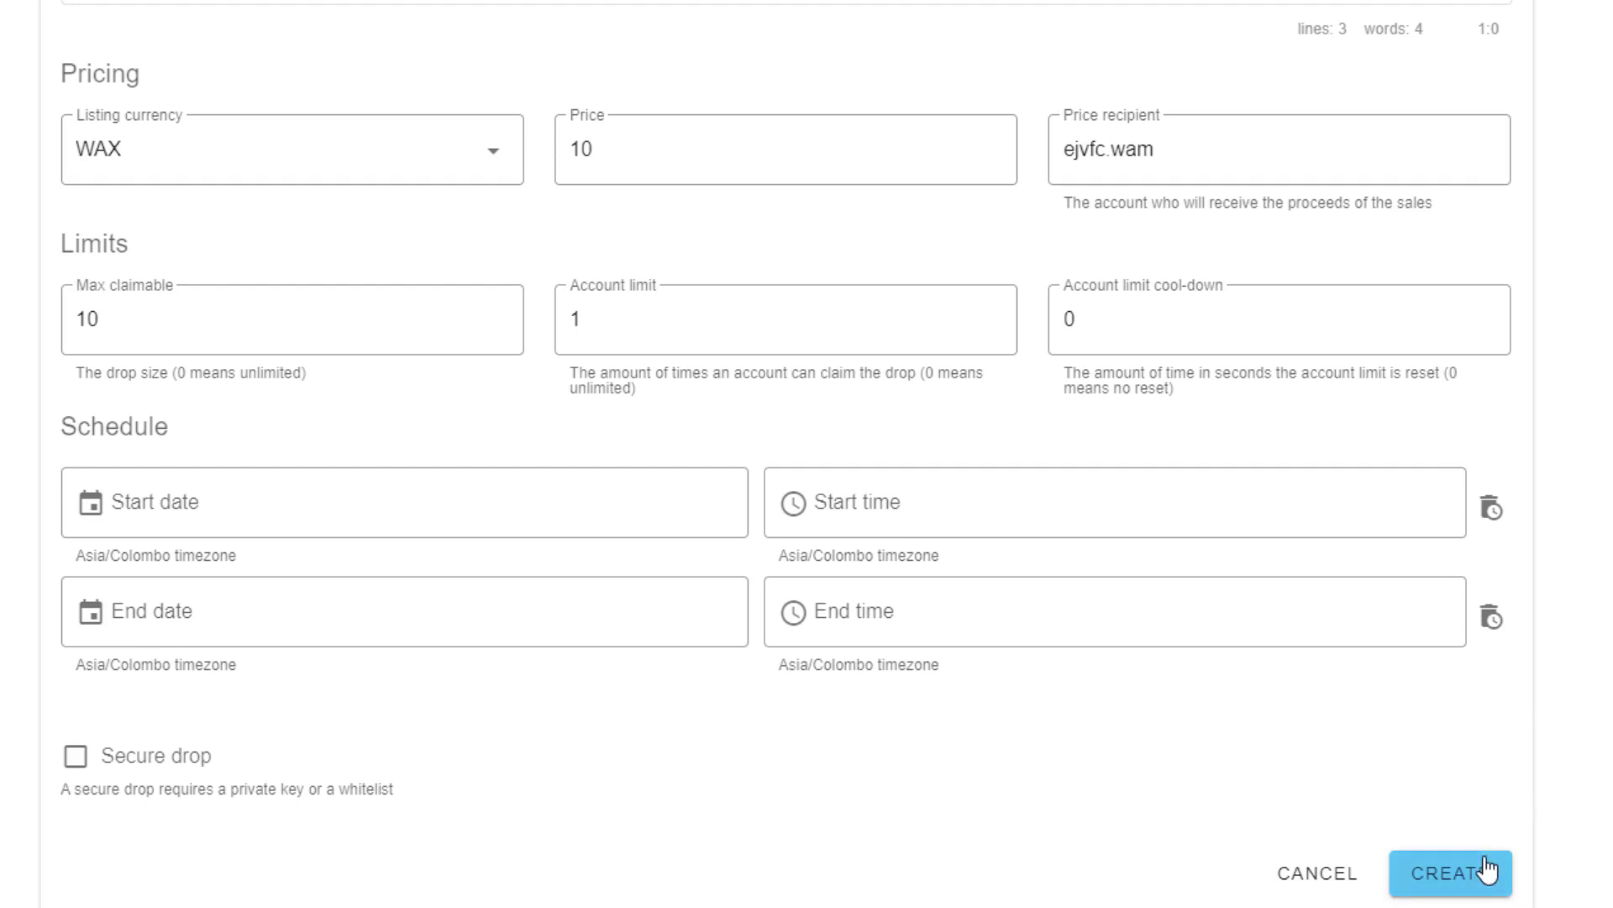
click(658, 507)
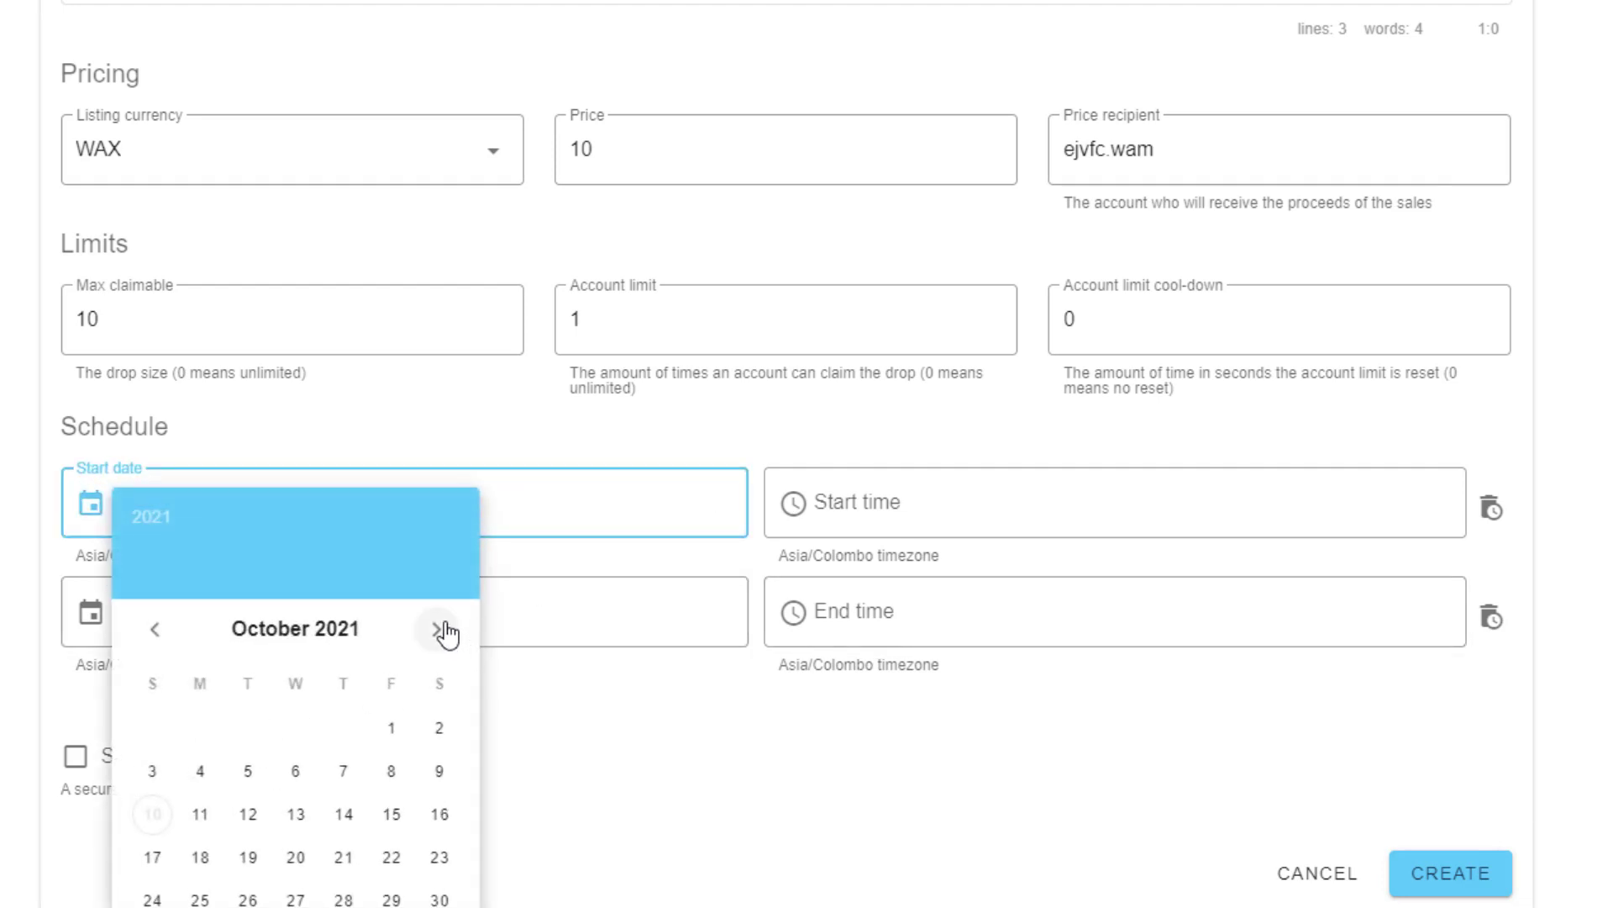
click(158, 829)
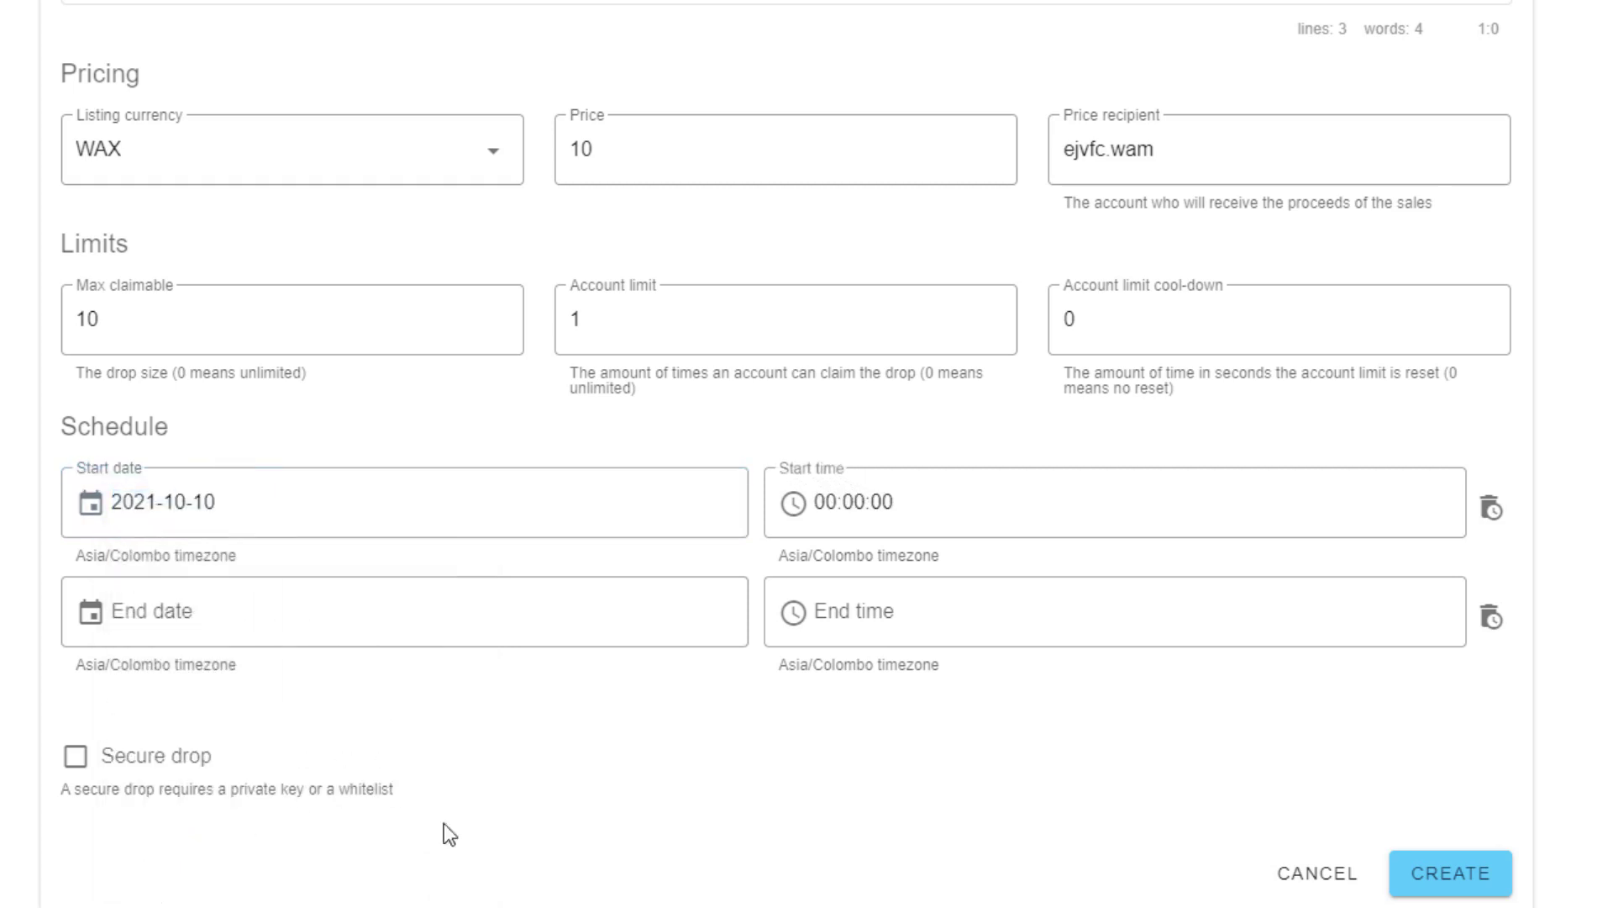
click(1013, 488)
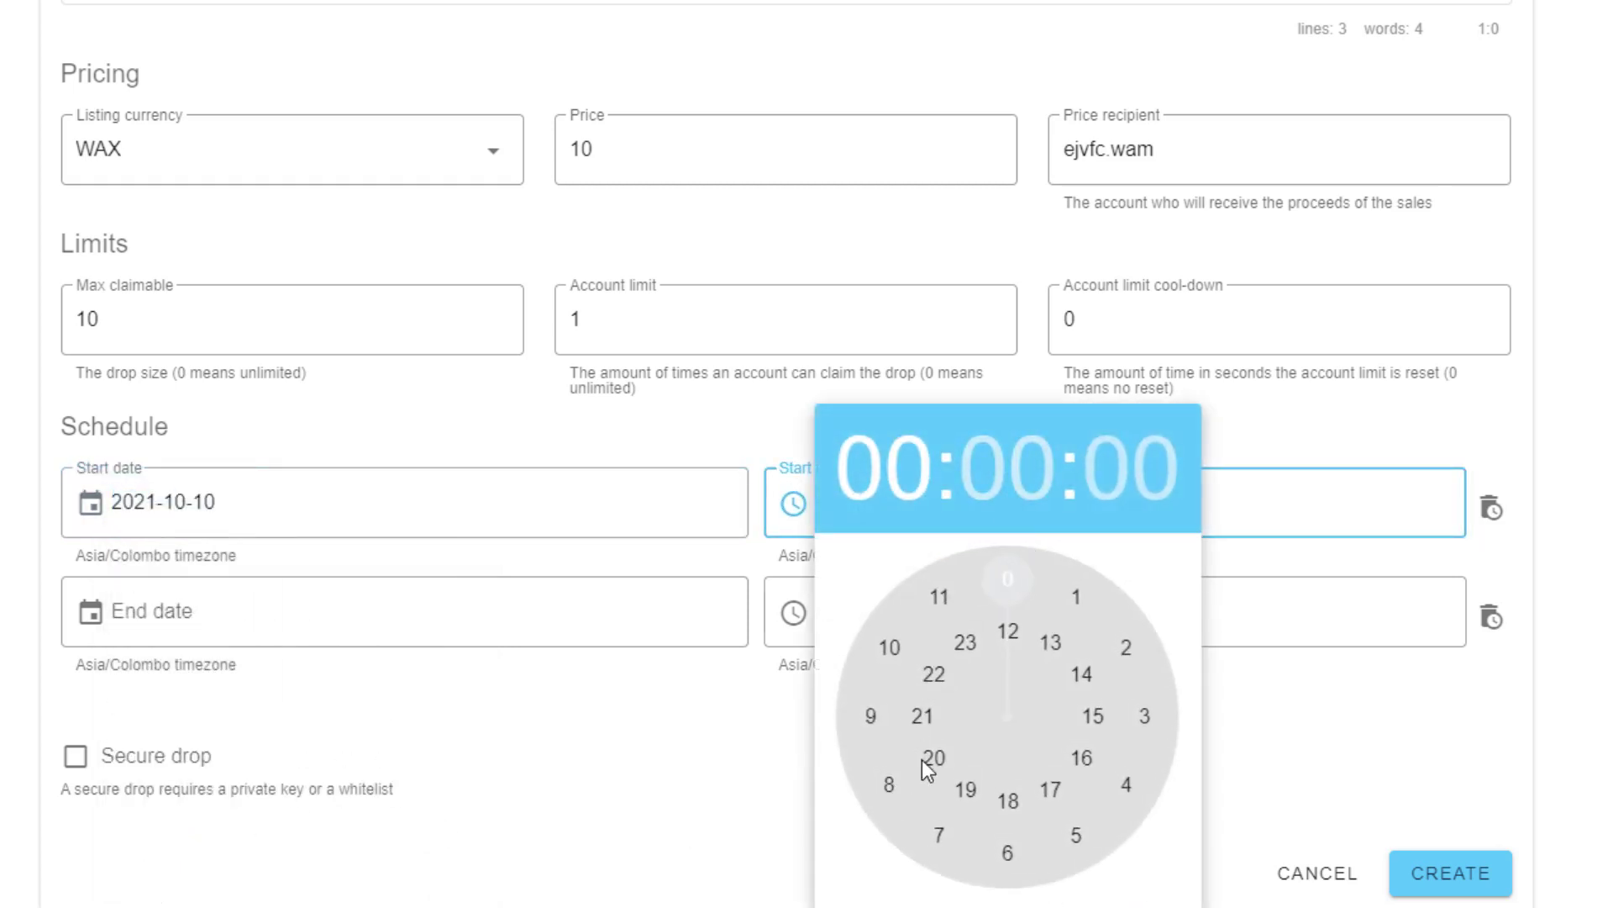
click(927, 760)
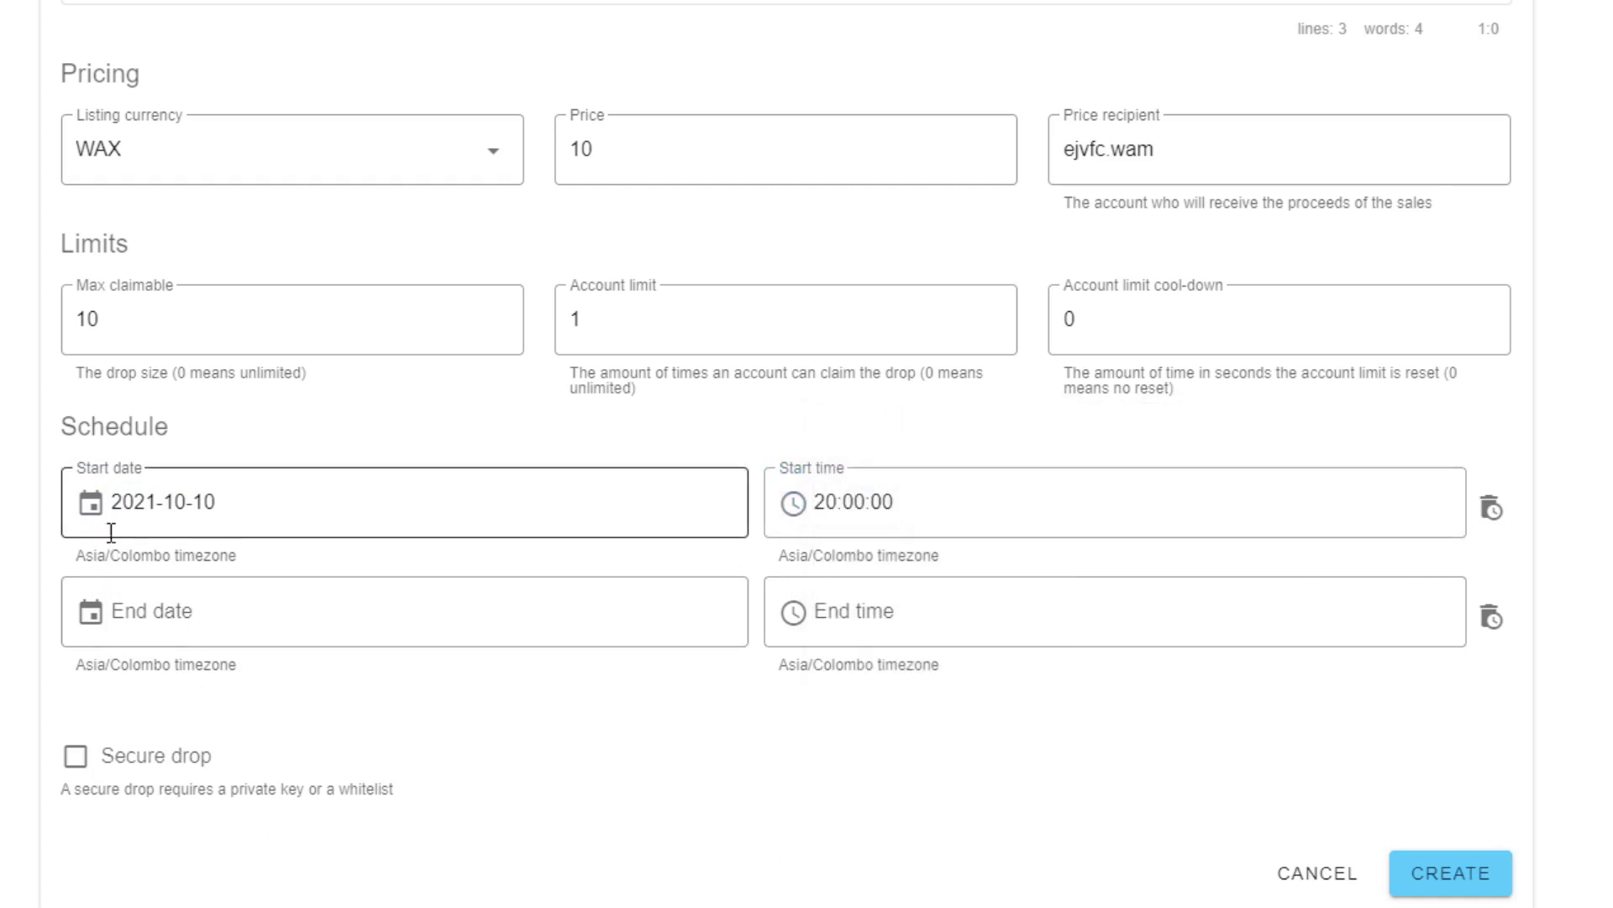
scroll(110, 505, down, 1)
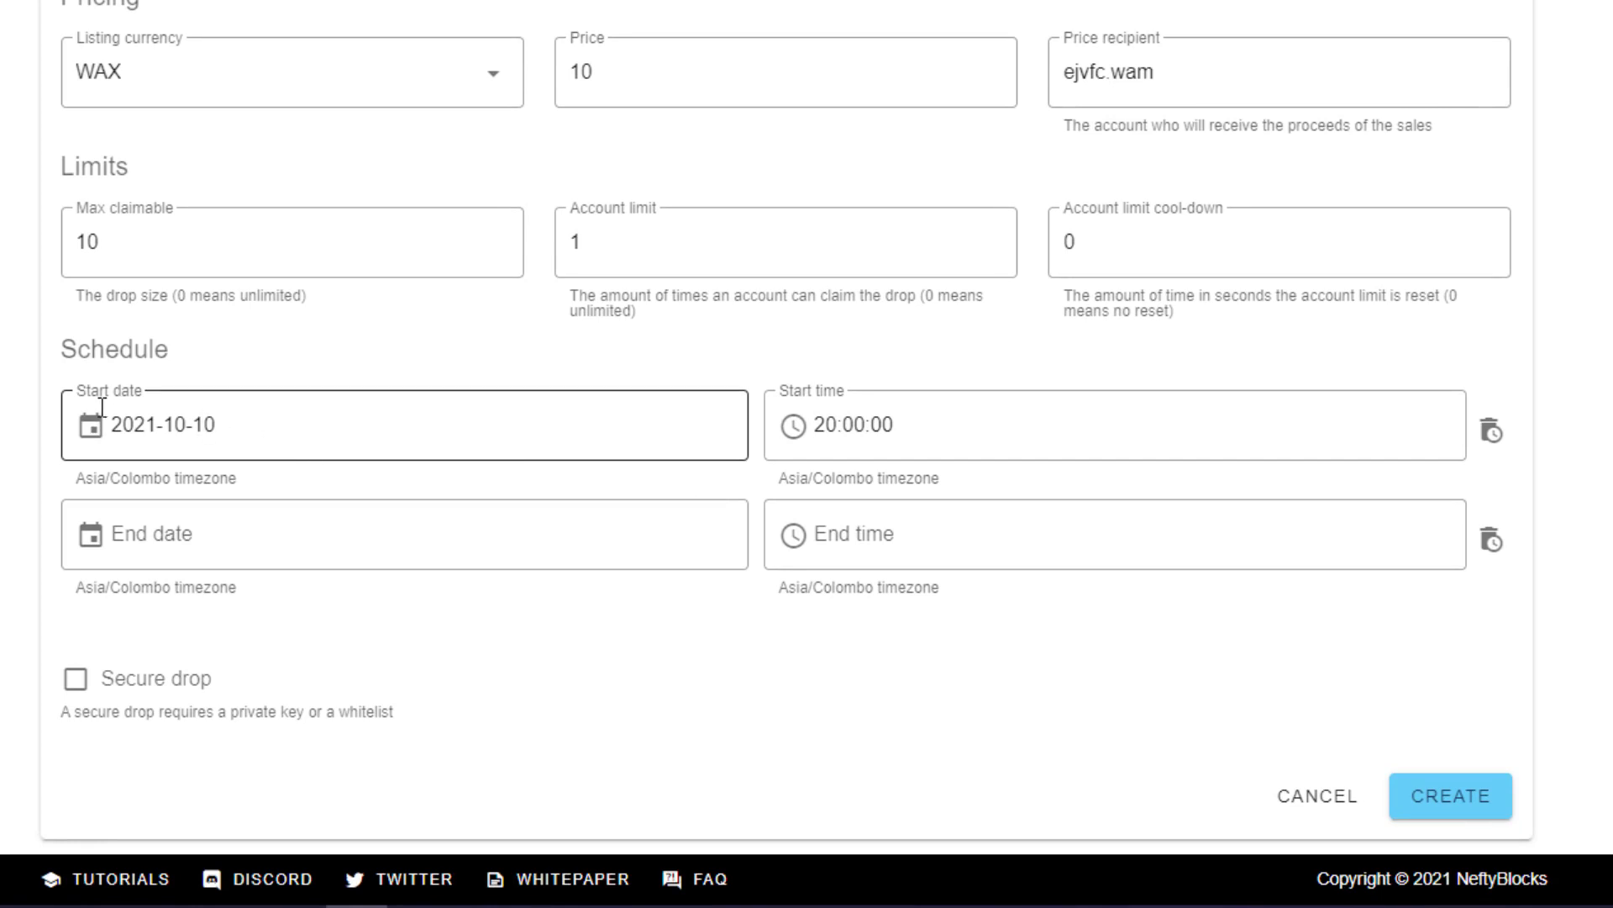
click(872, 429)
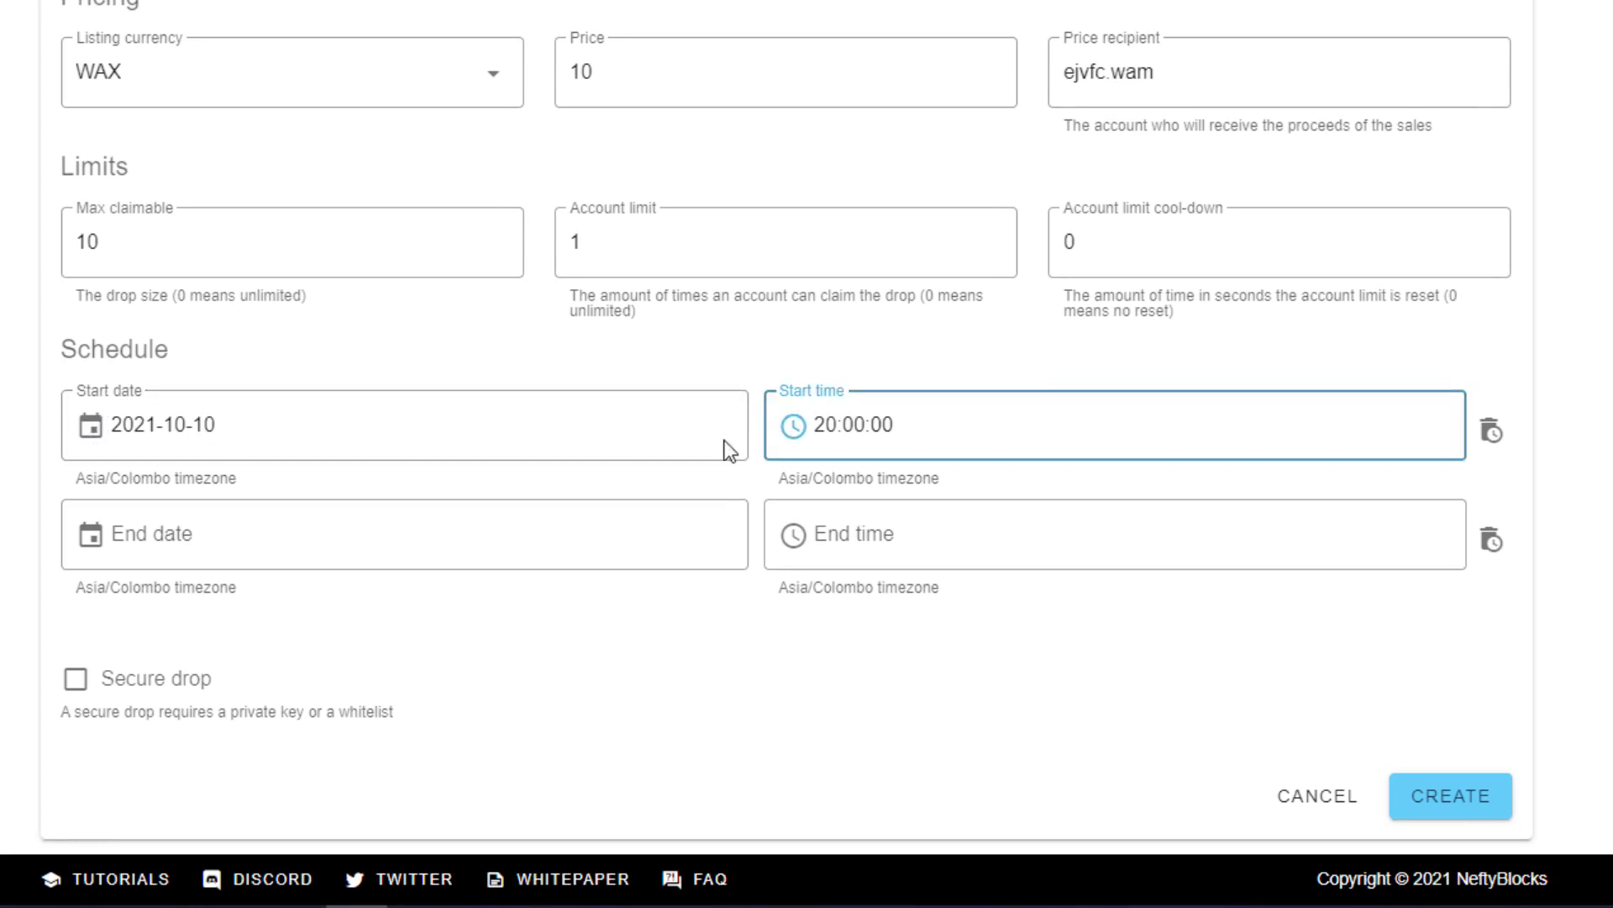
click(331, 439)
click(1020, 426)
click(1247, 393)
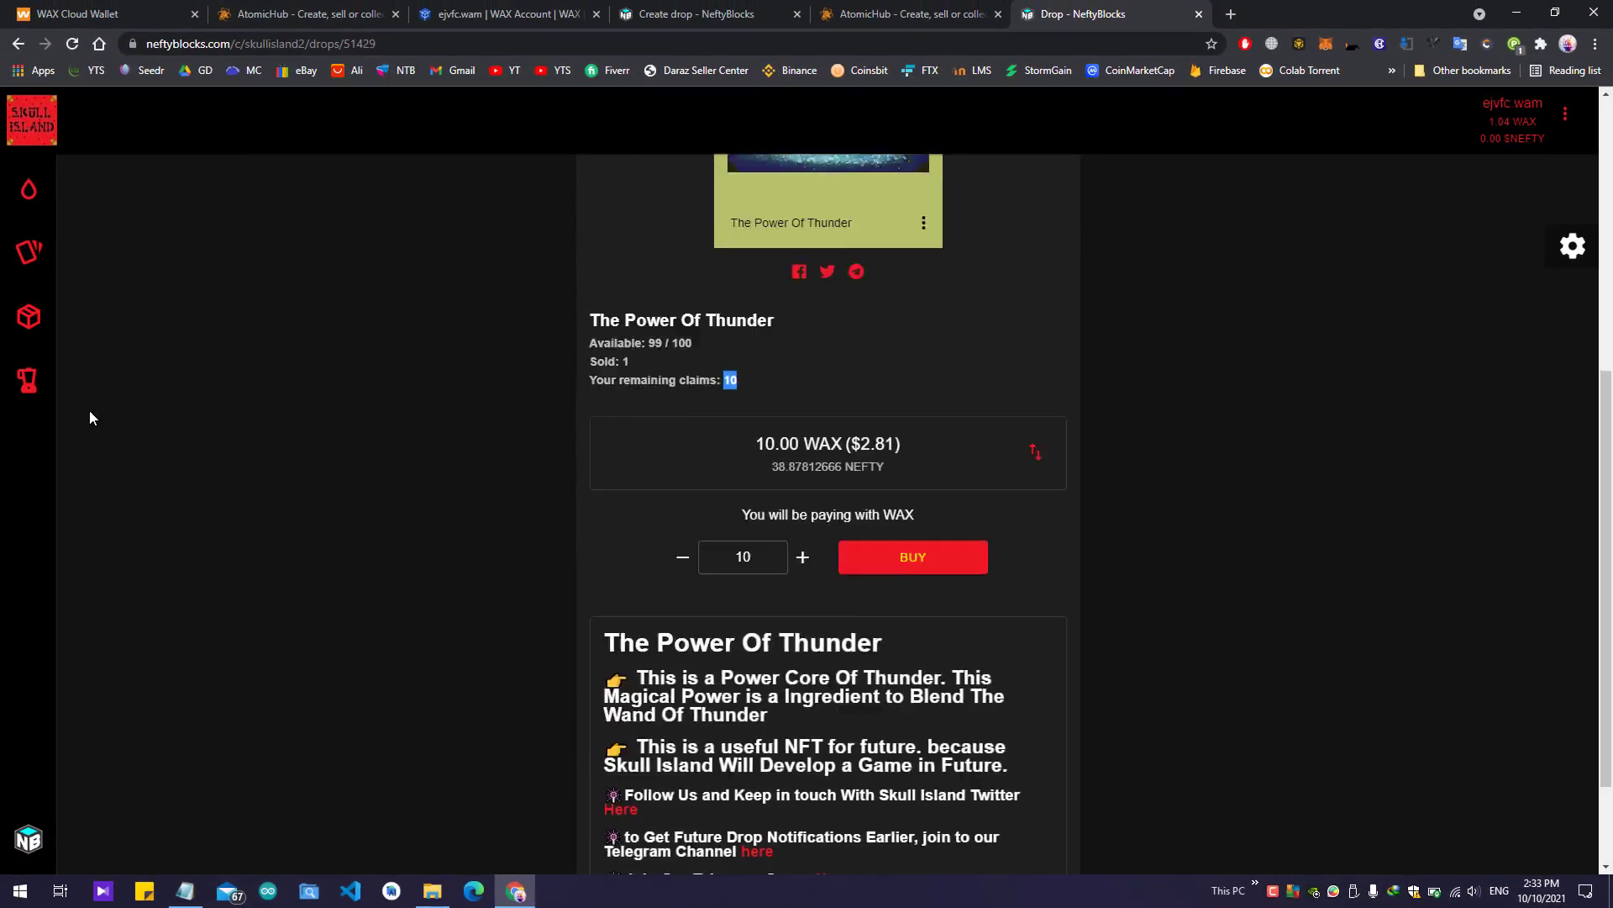
Step: Open the free The Power Of Thunder drop from Skull Island's drops page and examine its start countdown
scroll(94, 420, up, 5)
click(74, 192)
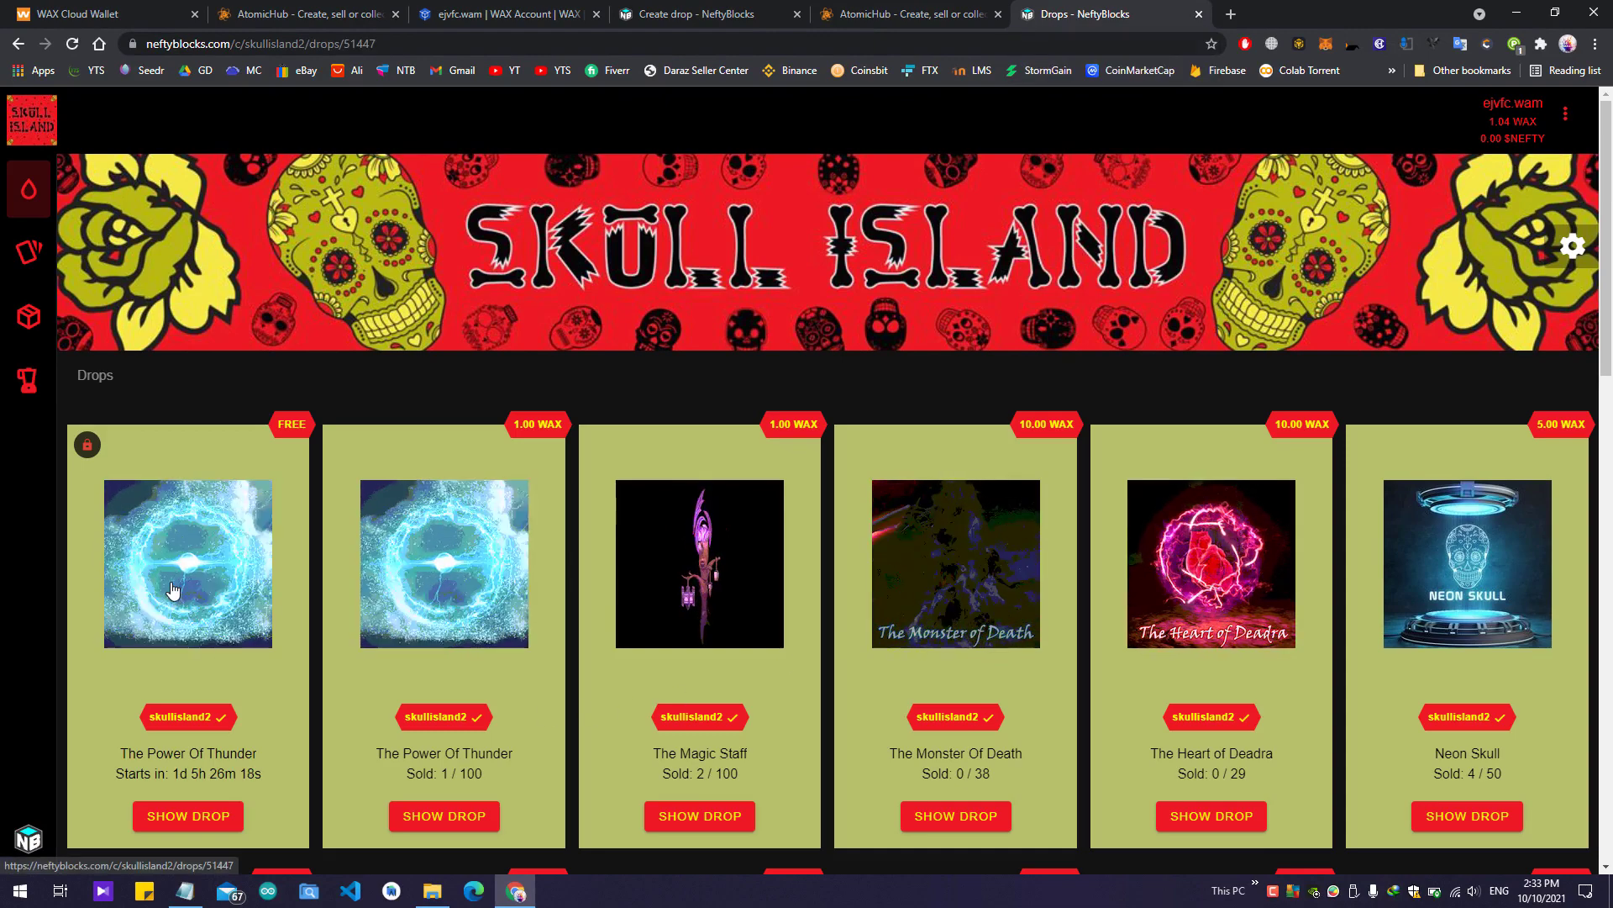
click(211, 593)
scroll(1326, 481, down, 5)
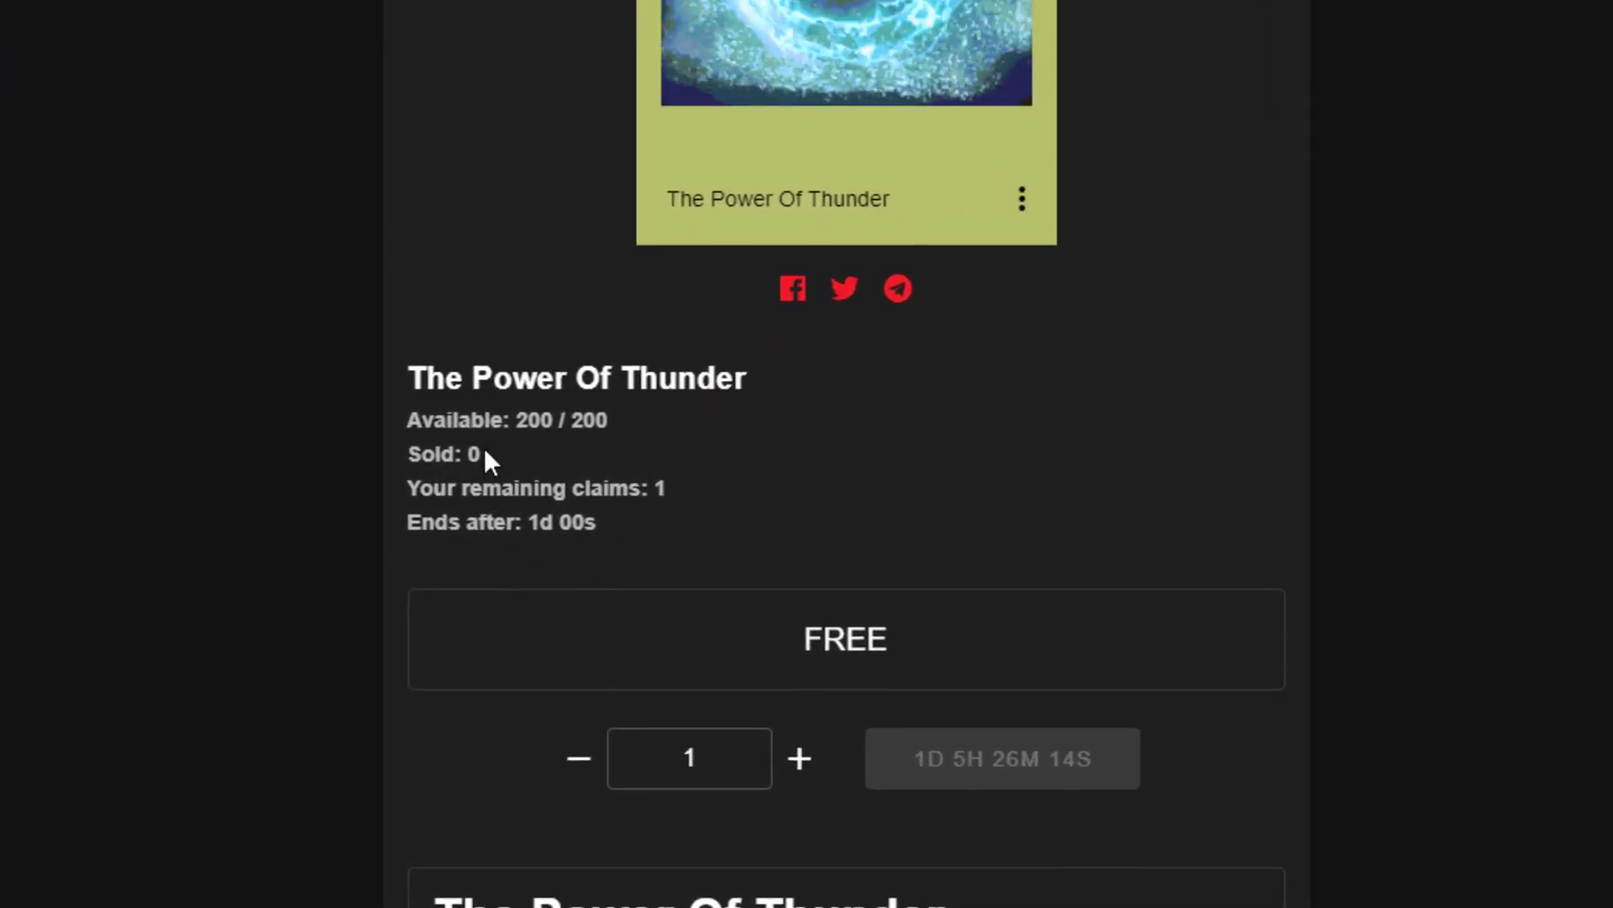
drag(911, 756, 1096, 768)
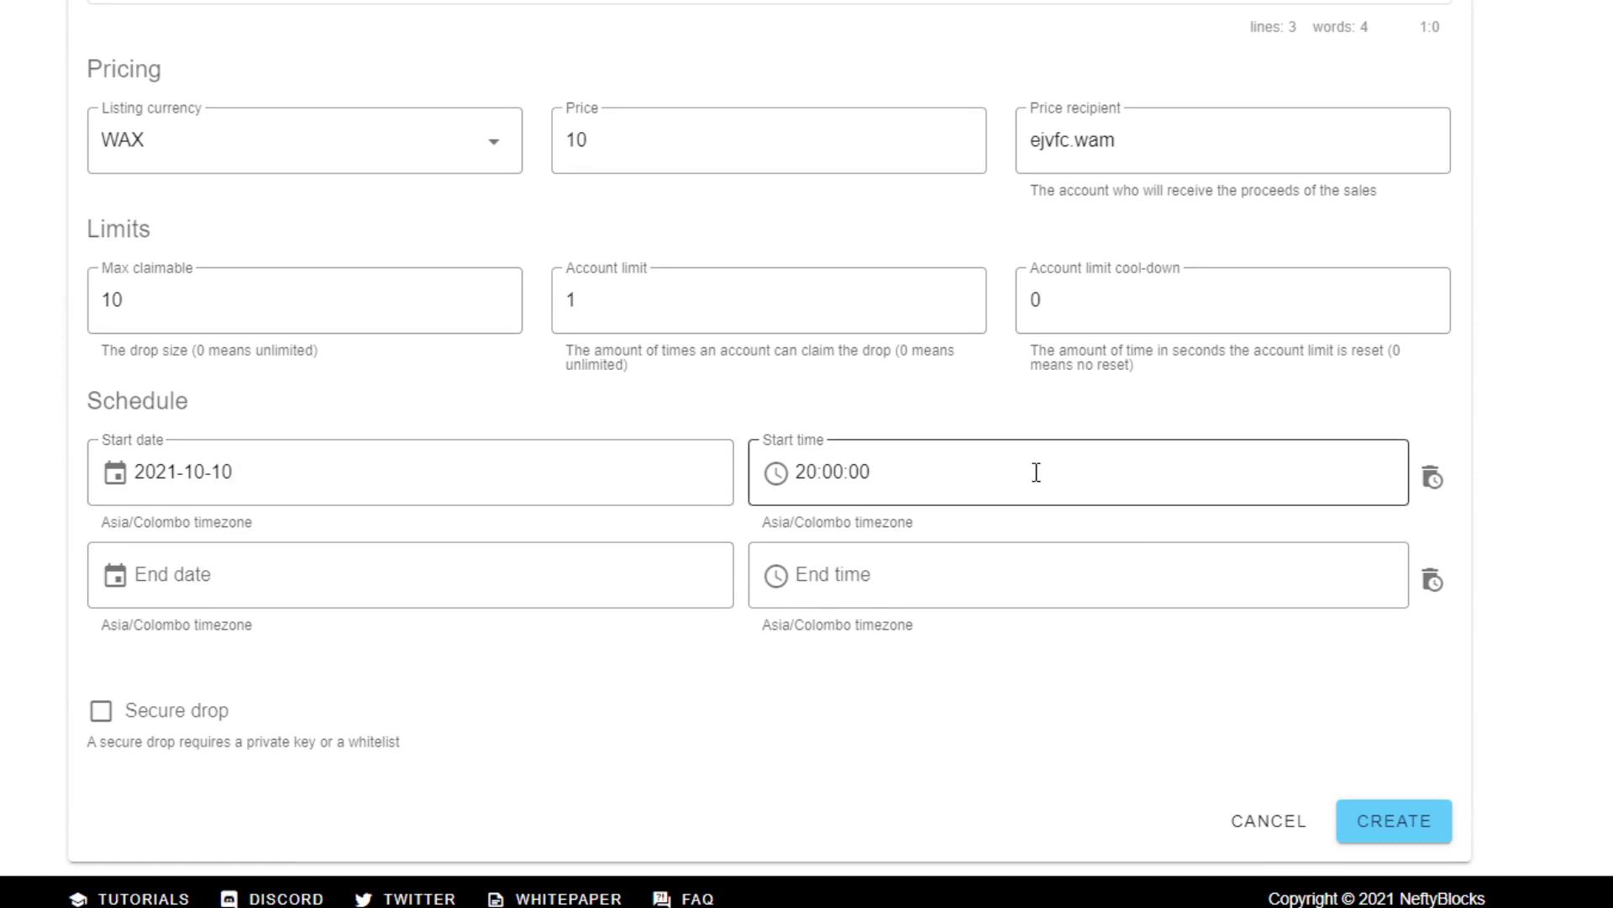
Step: Set the drop's end to 2021-10-11 at 20:00:00 on the creation form and clear that end schedule again
click(396, 580)
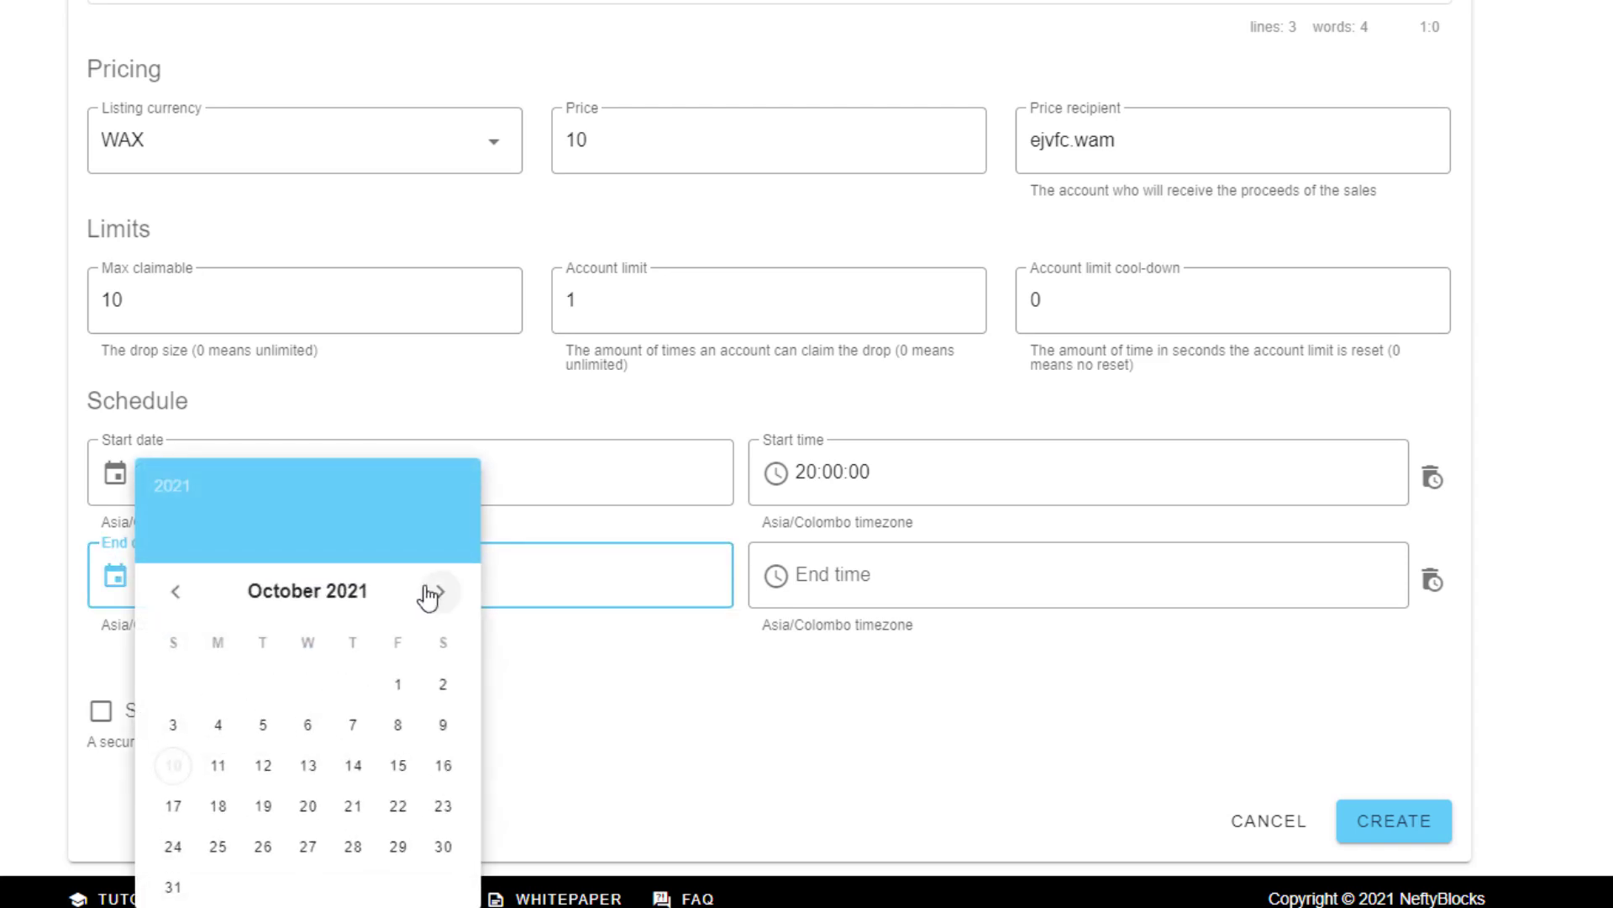
click(221, 766)
click(1087, 583)
click(920, 711)
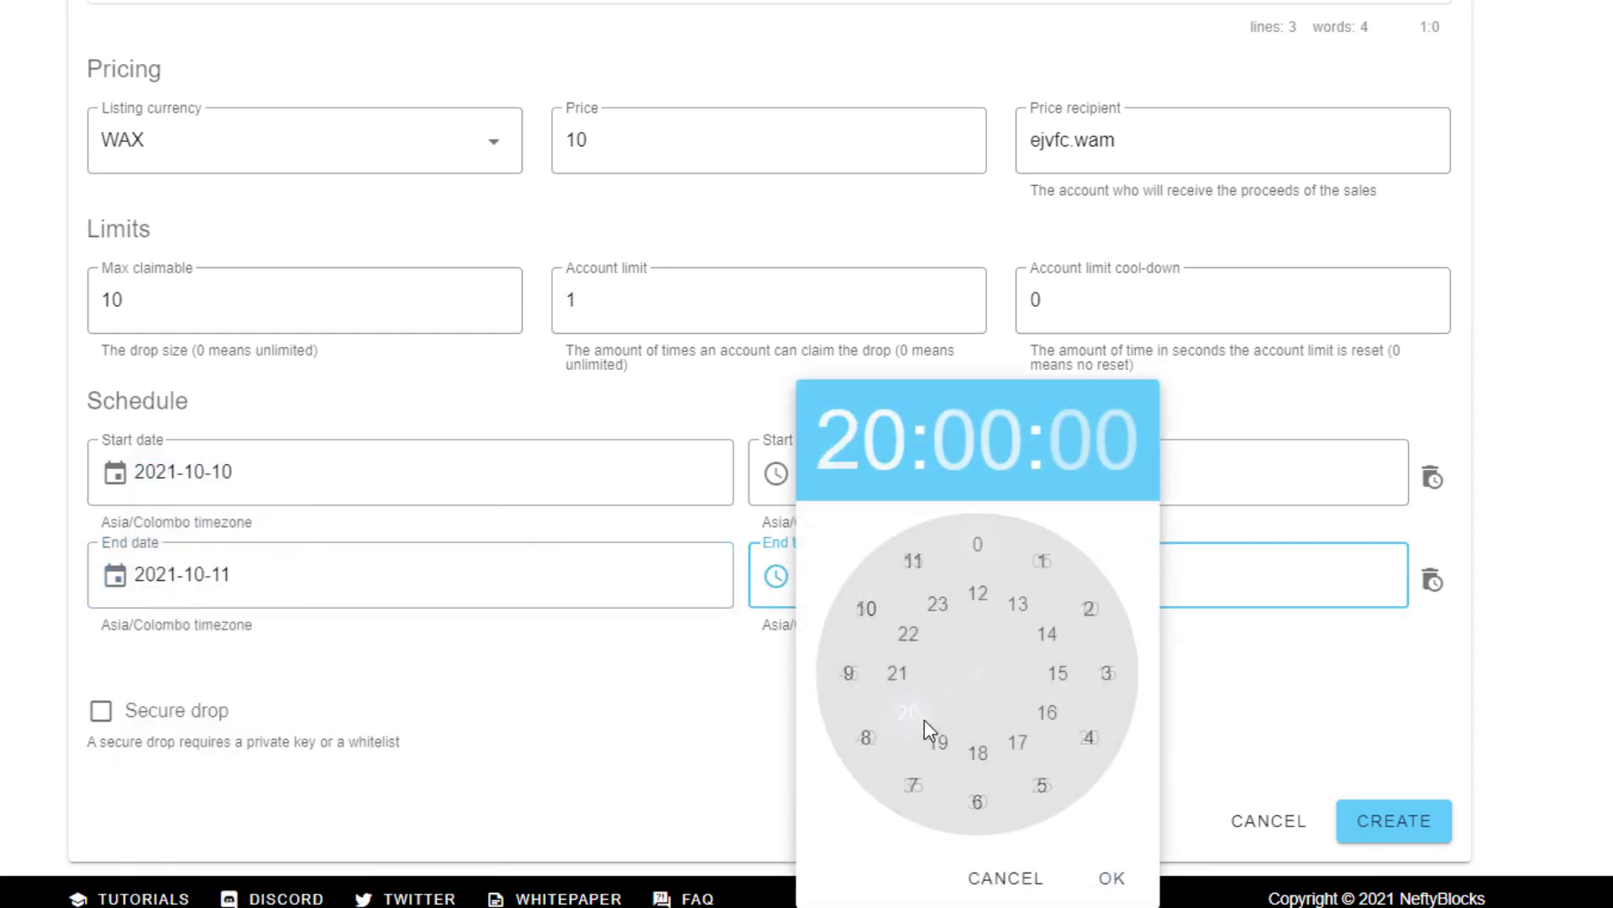
click(1108, 874)
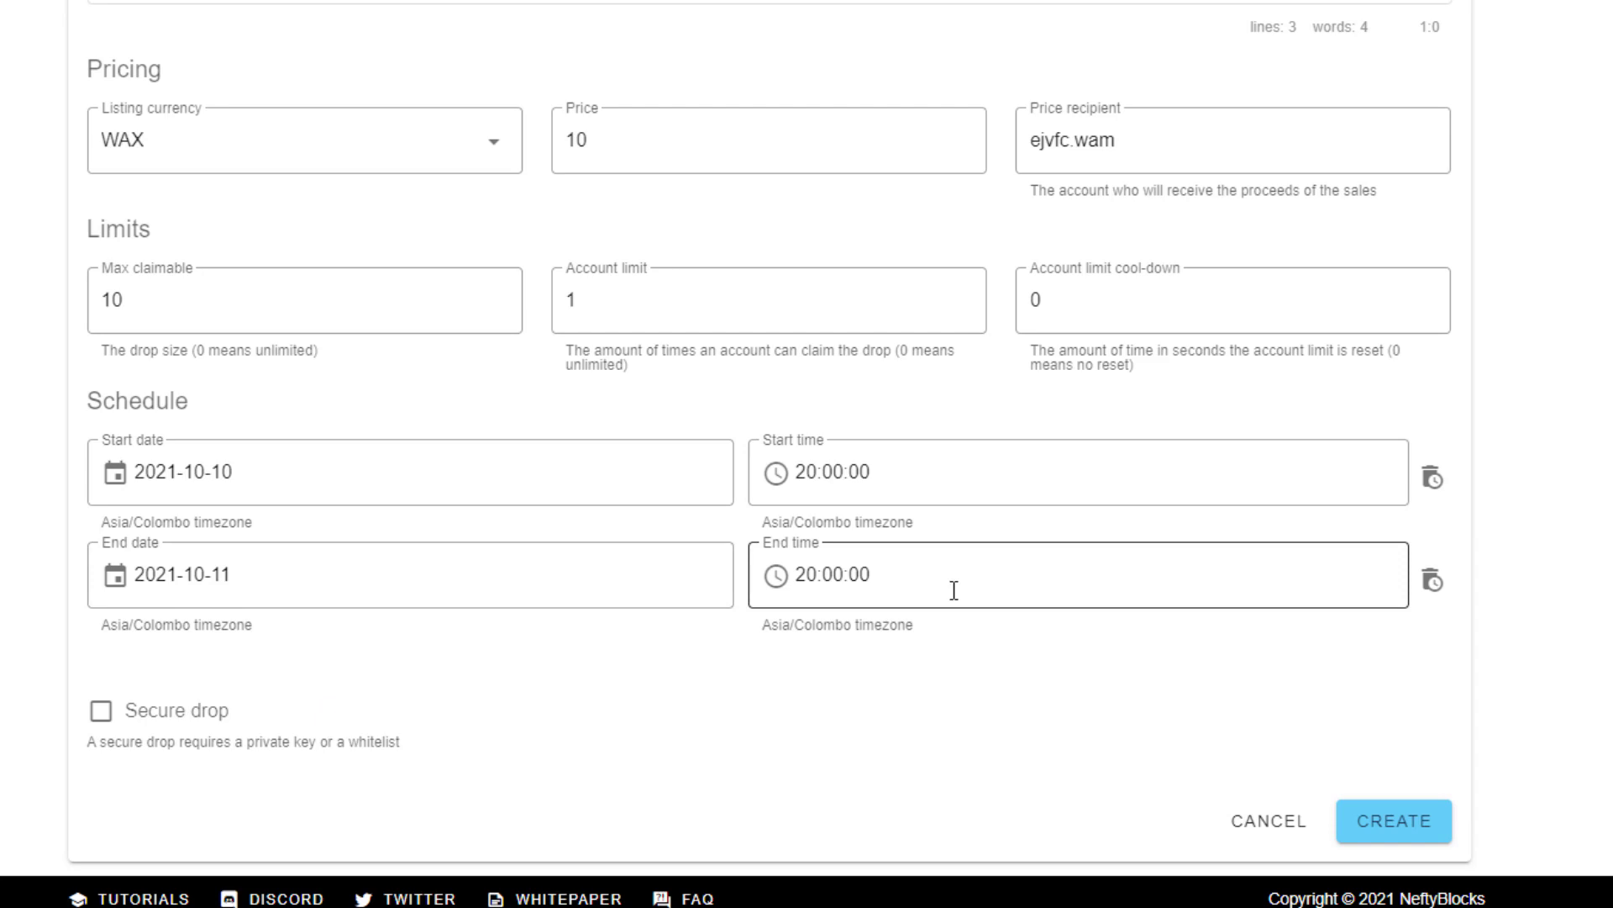
click(1431, 583)
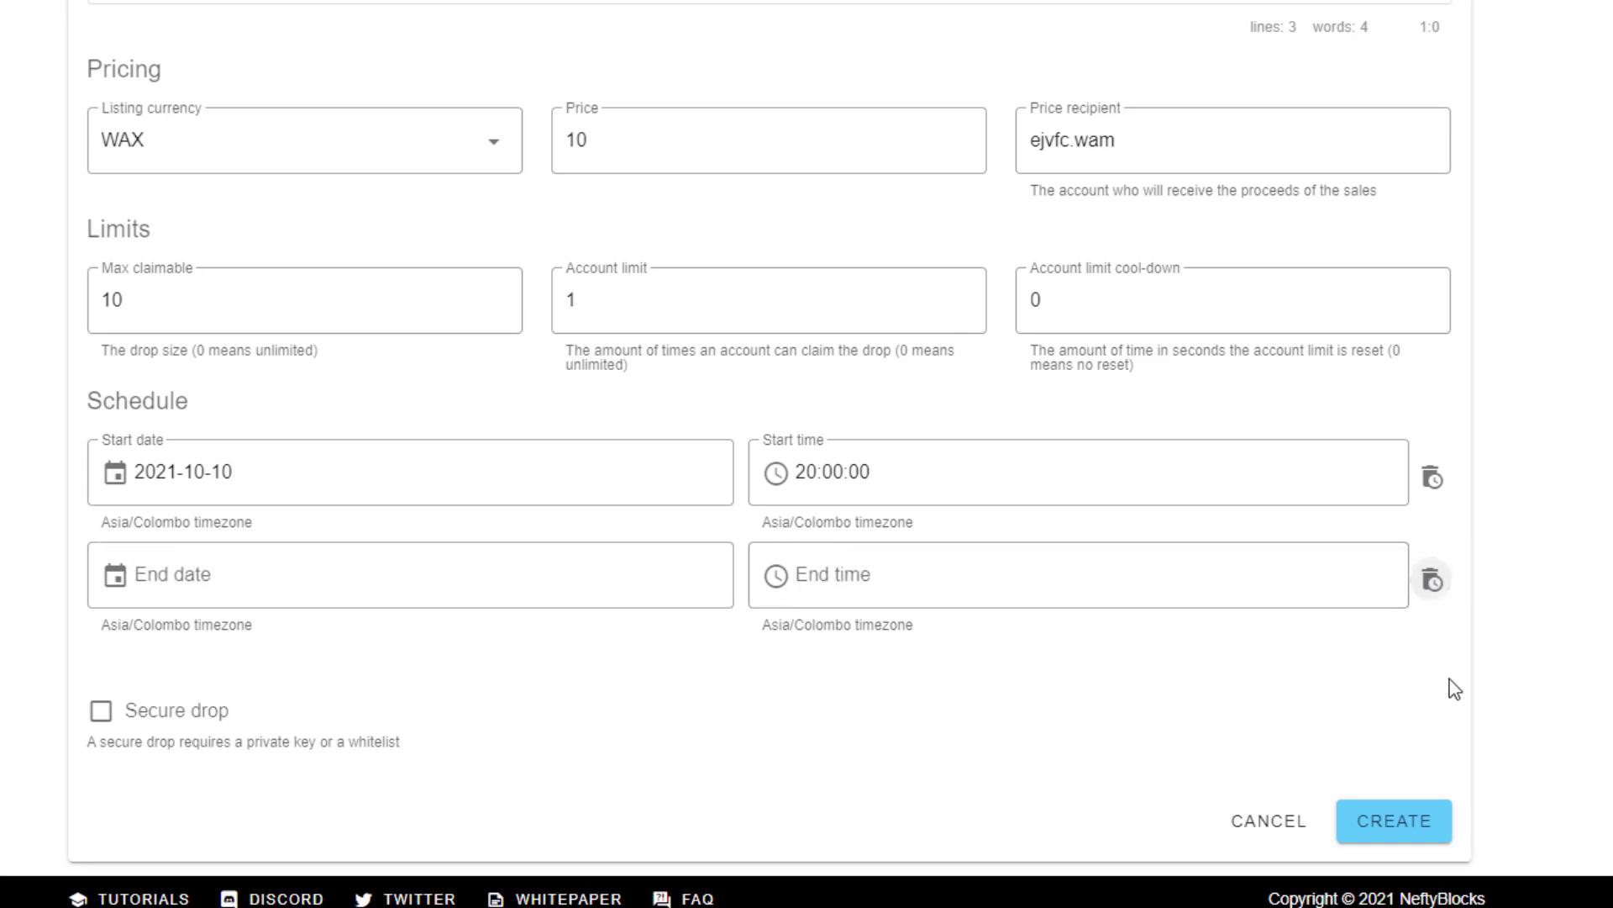
Step: Schedule the drop to end on 2021-10-11 at 20:00:00
click(297, 593)
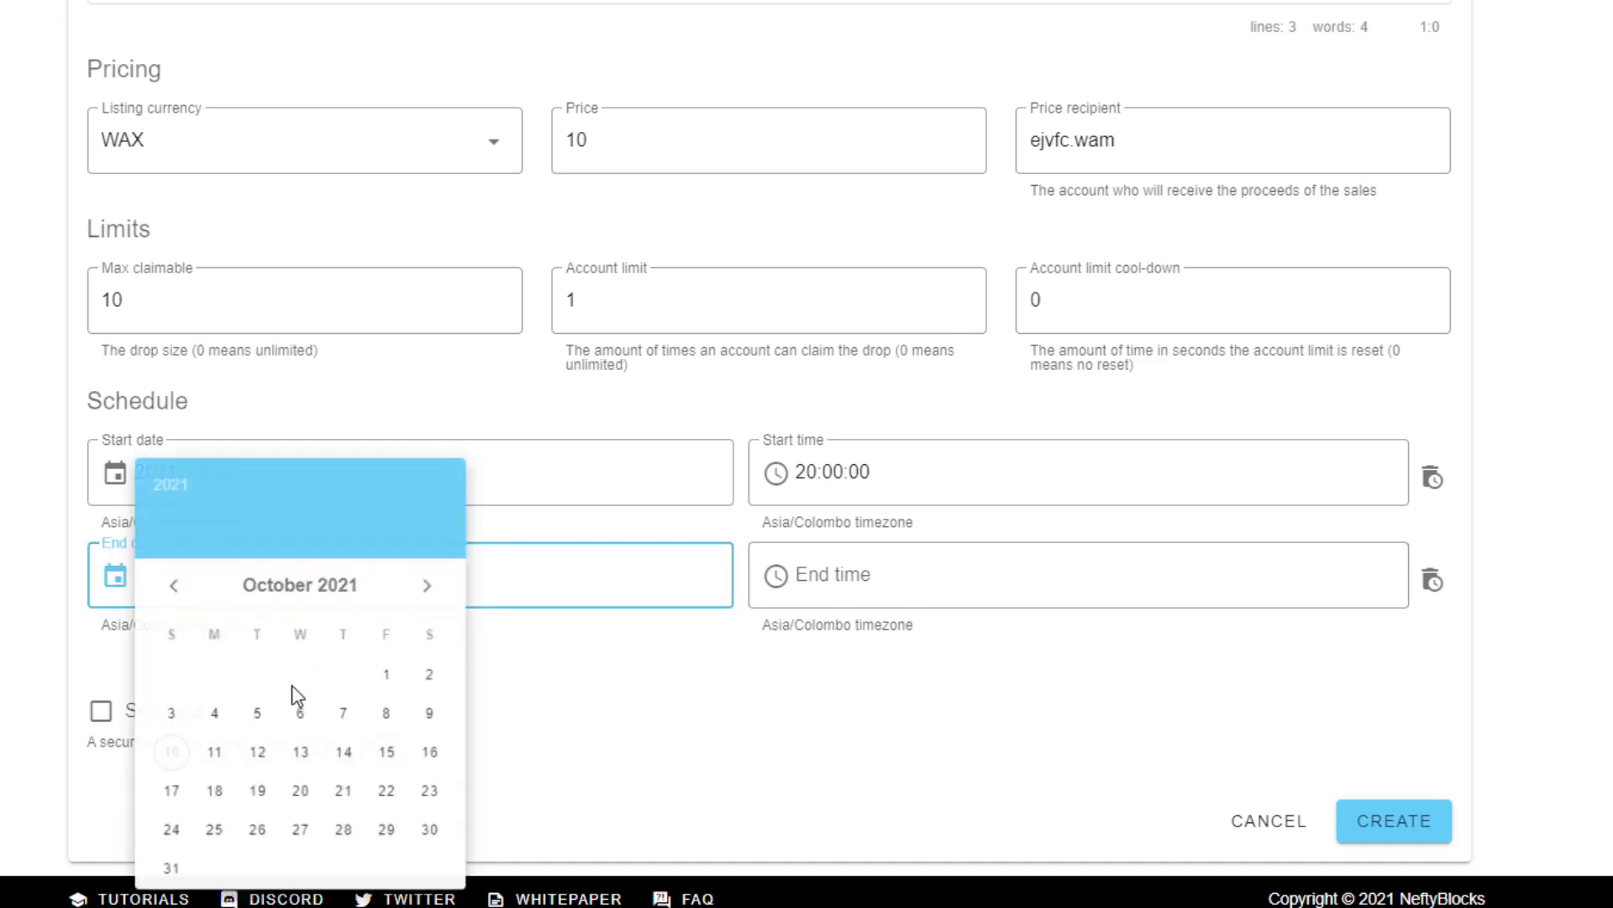
click(212, 766)
click(1091, 600)
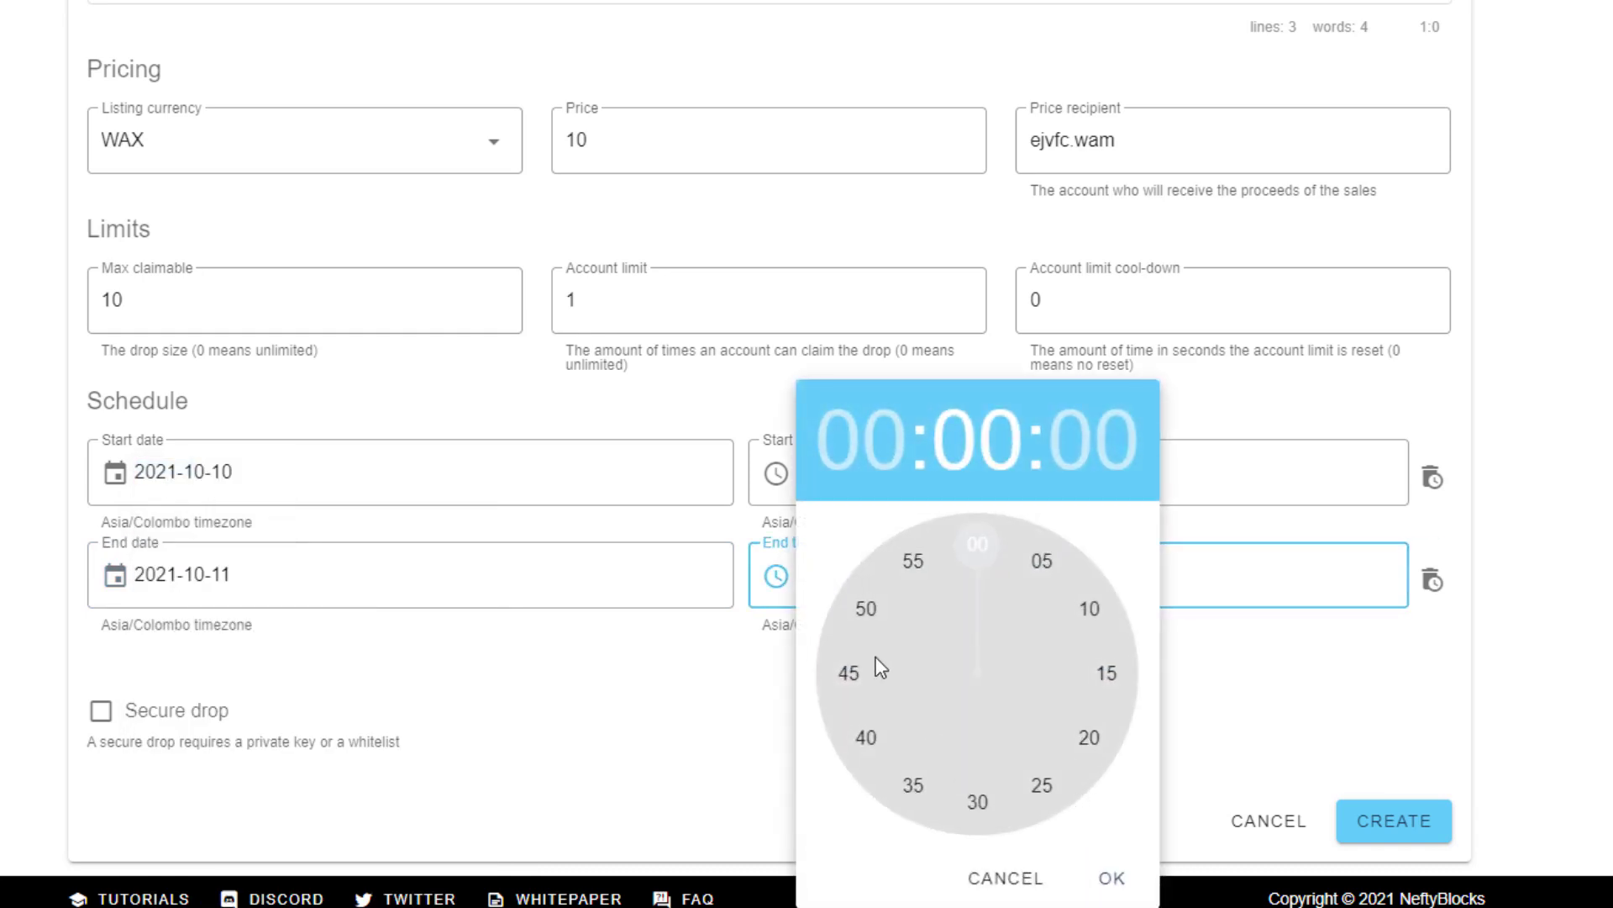
click(890, 439)
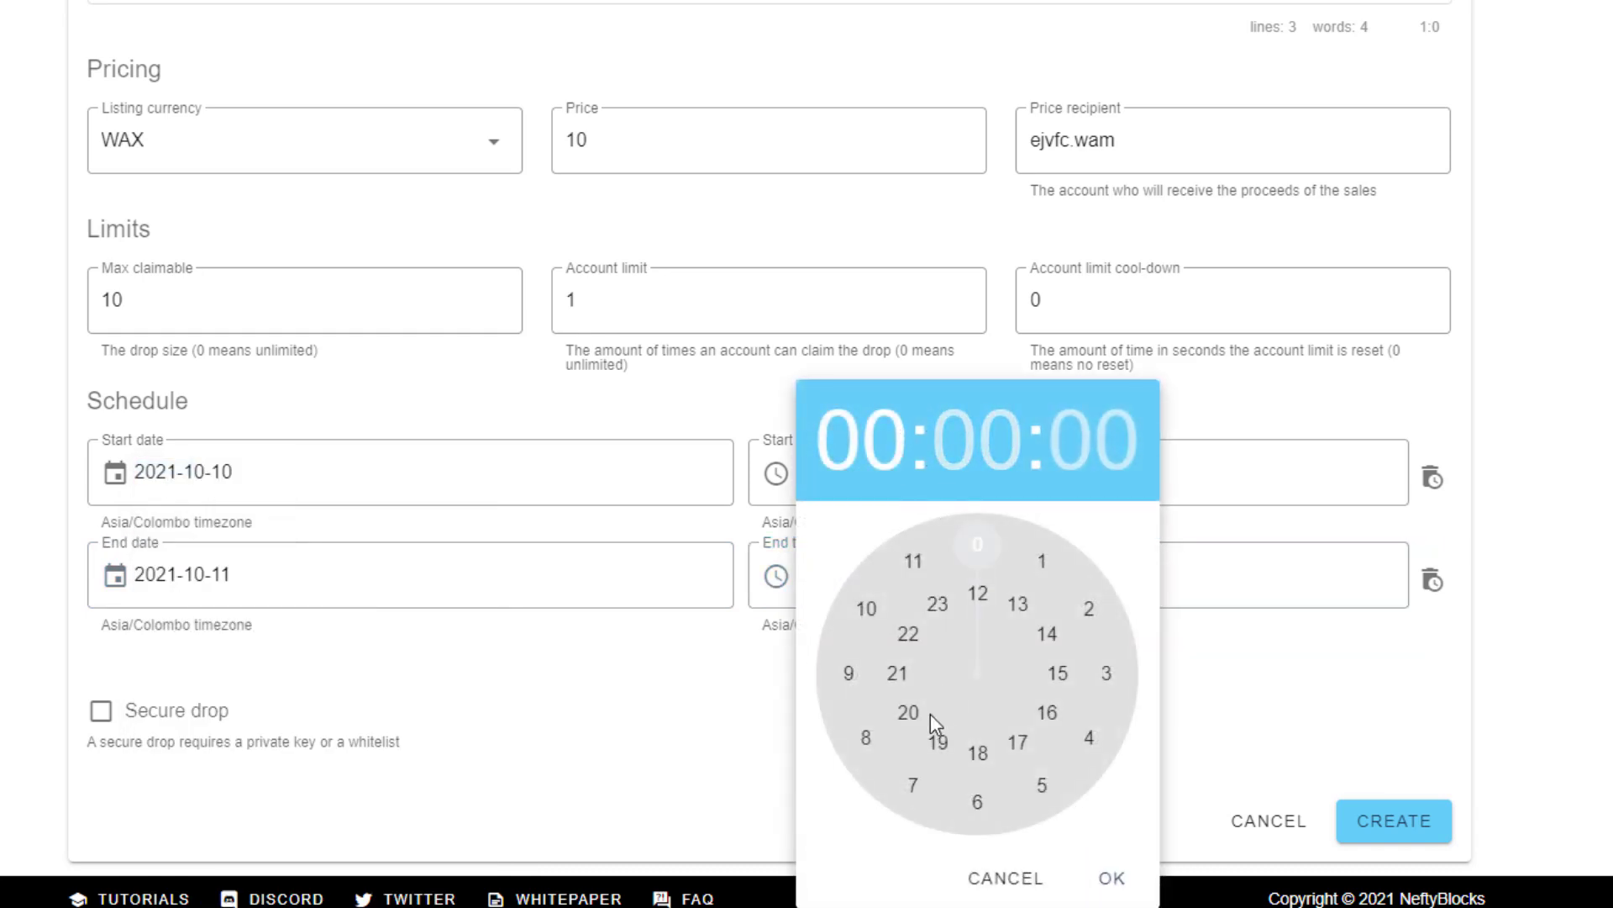
click(913, 727)
click(1112, 877)
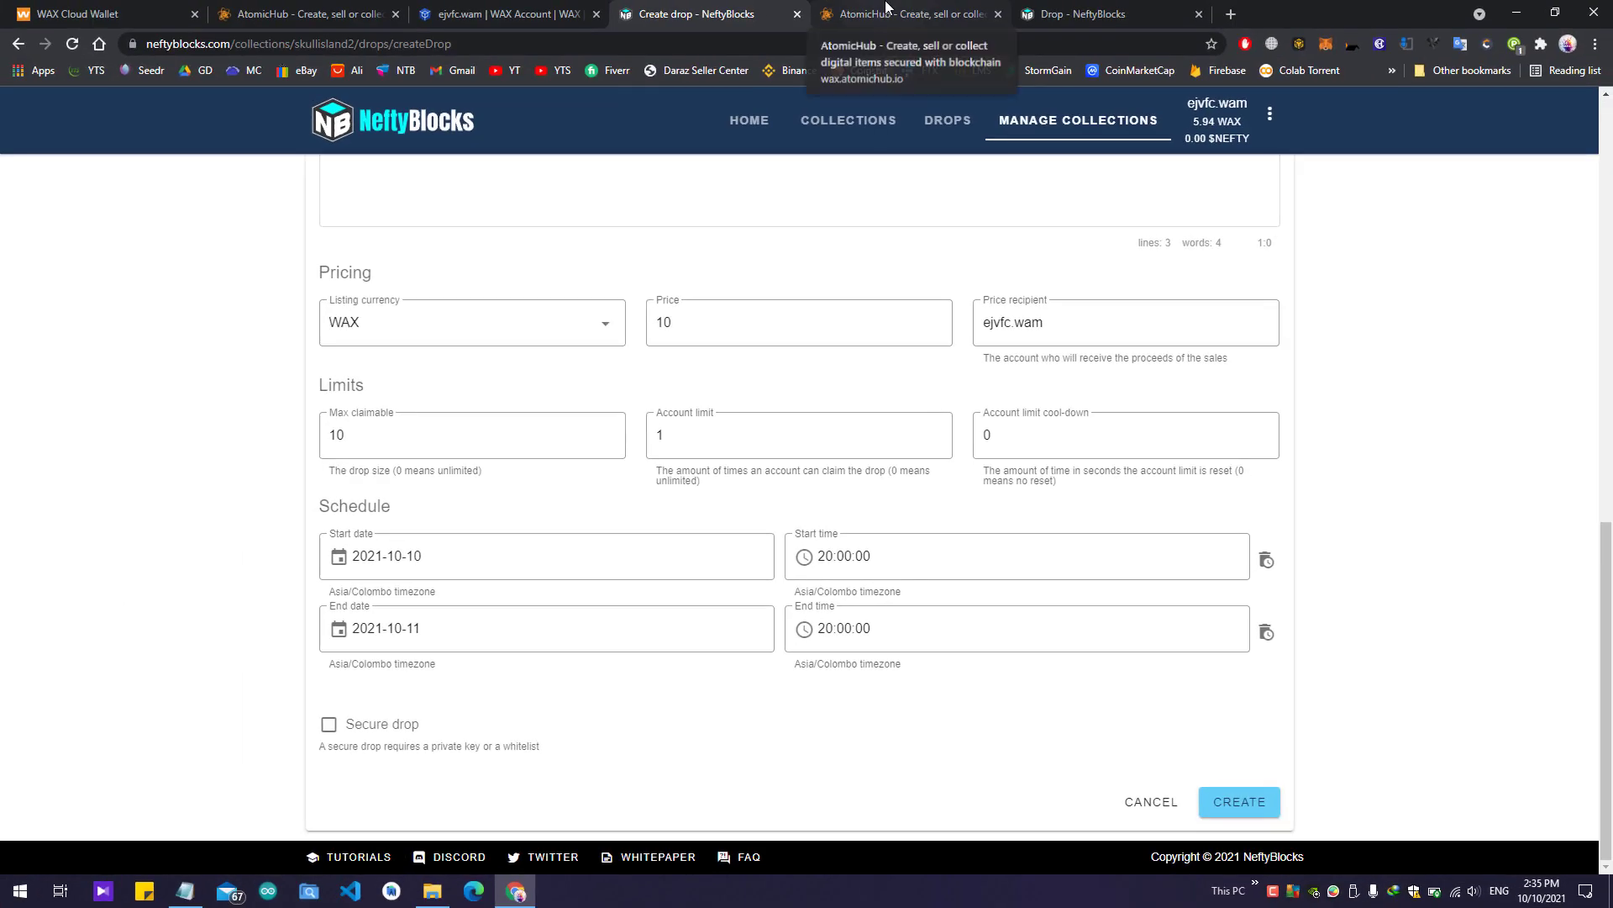
Step: Browse the general NeftyBlocks drops list for a free locked drop and open the BFOTD Medal drop
click(889, 10)
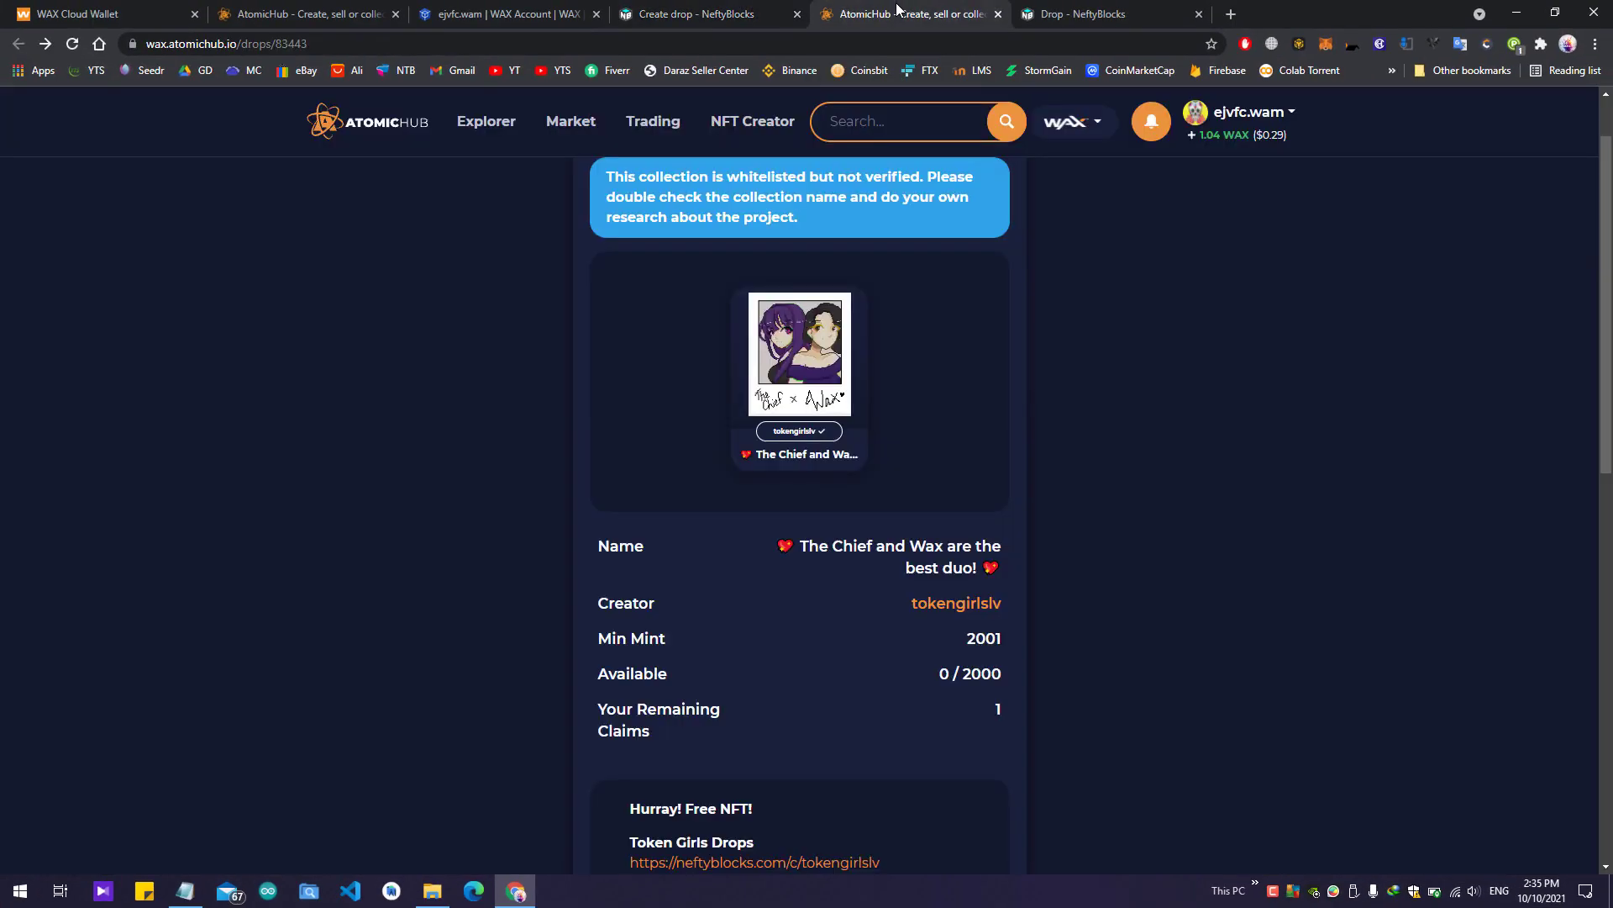
click(1092, 14)
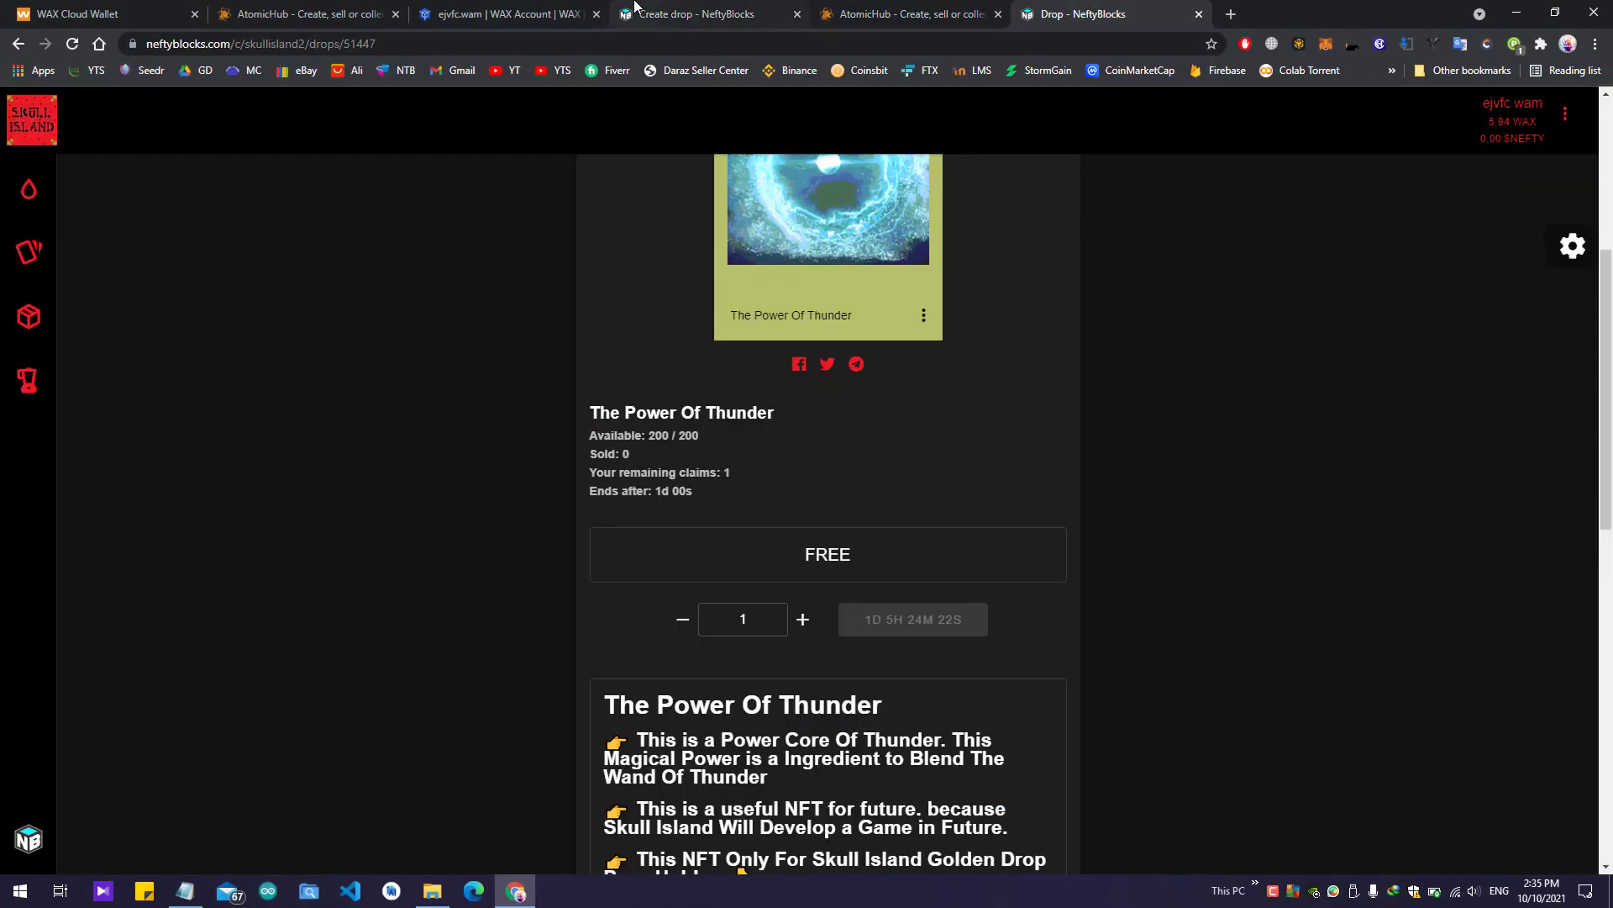
scroll(975, 588, up, 5)
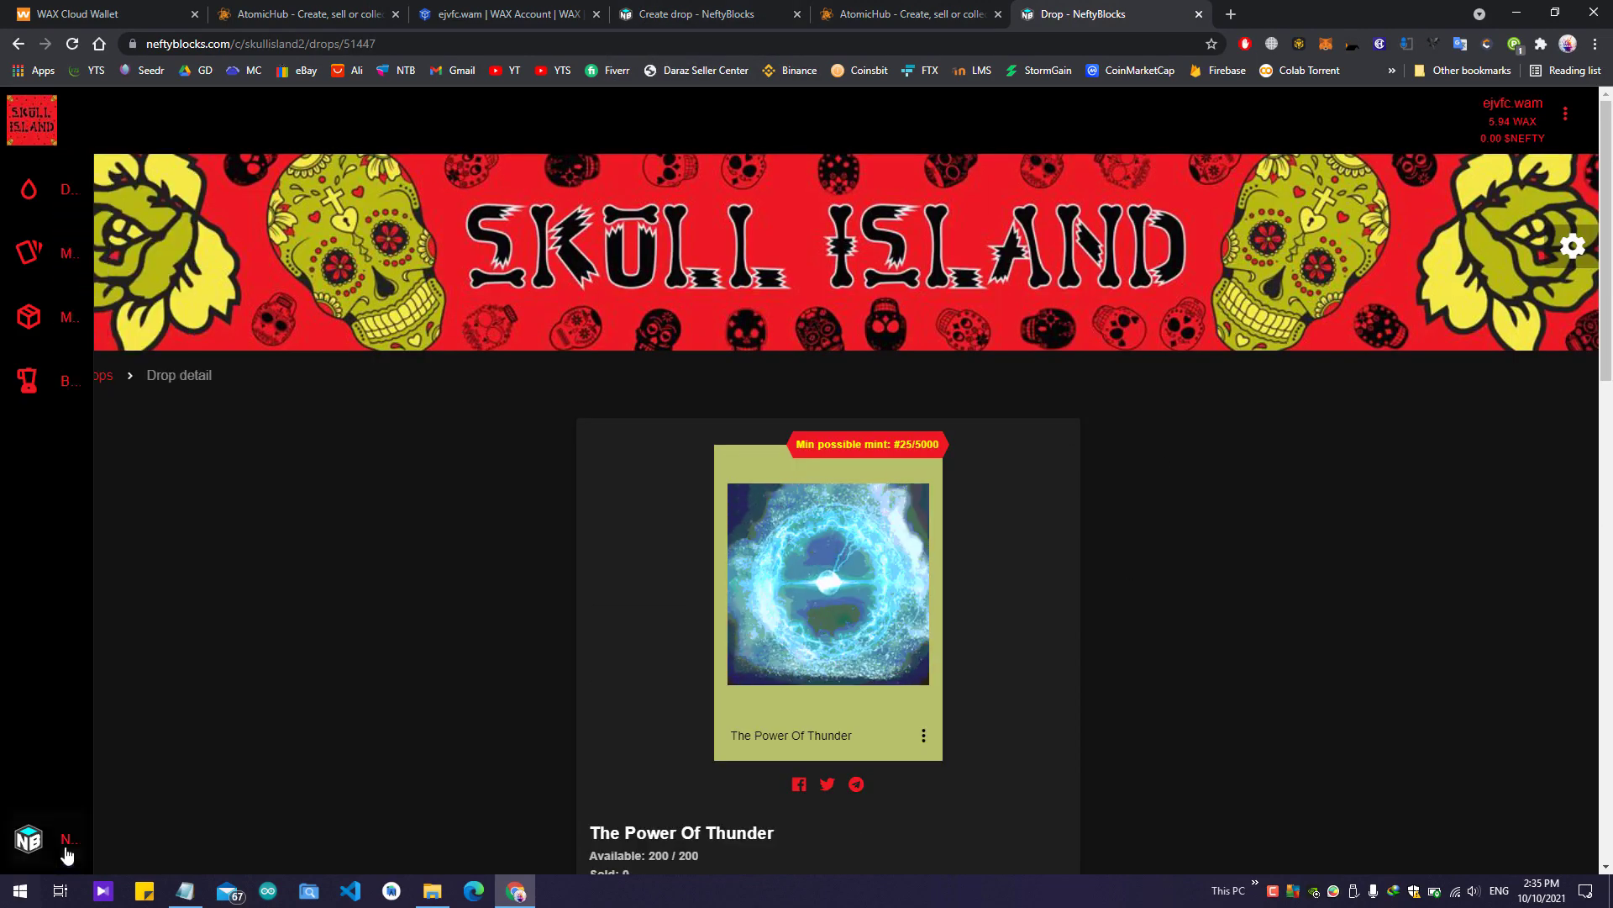
click(30, 839)
click(947, 120)
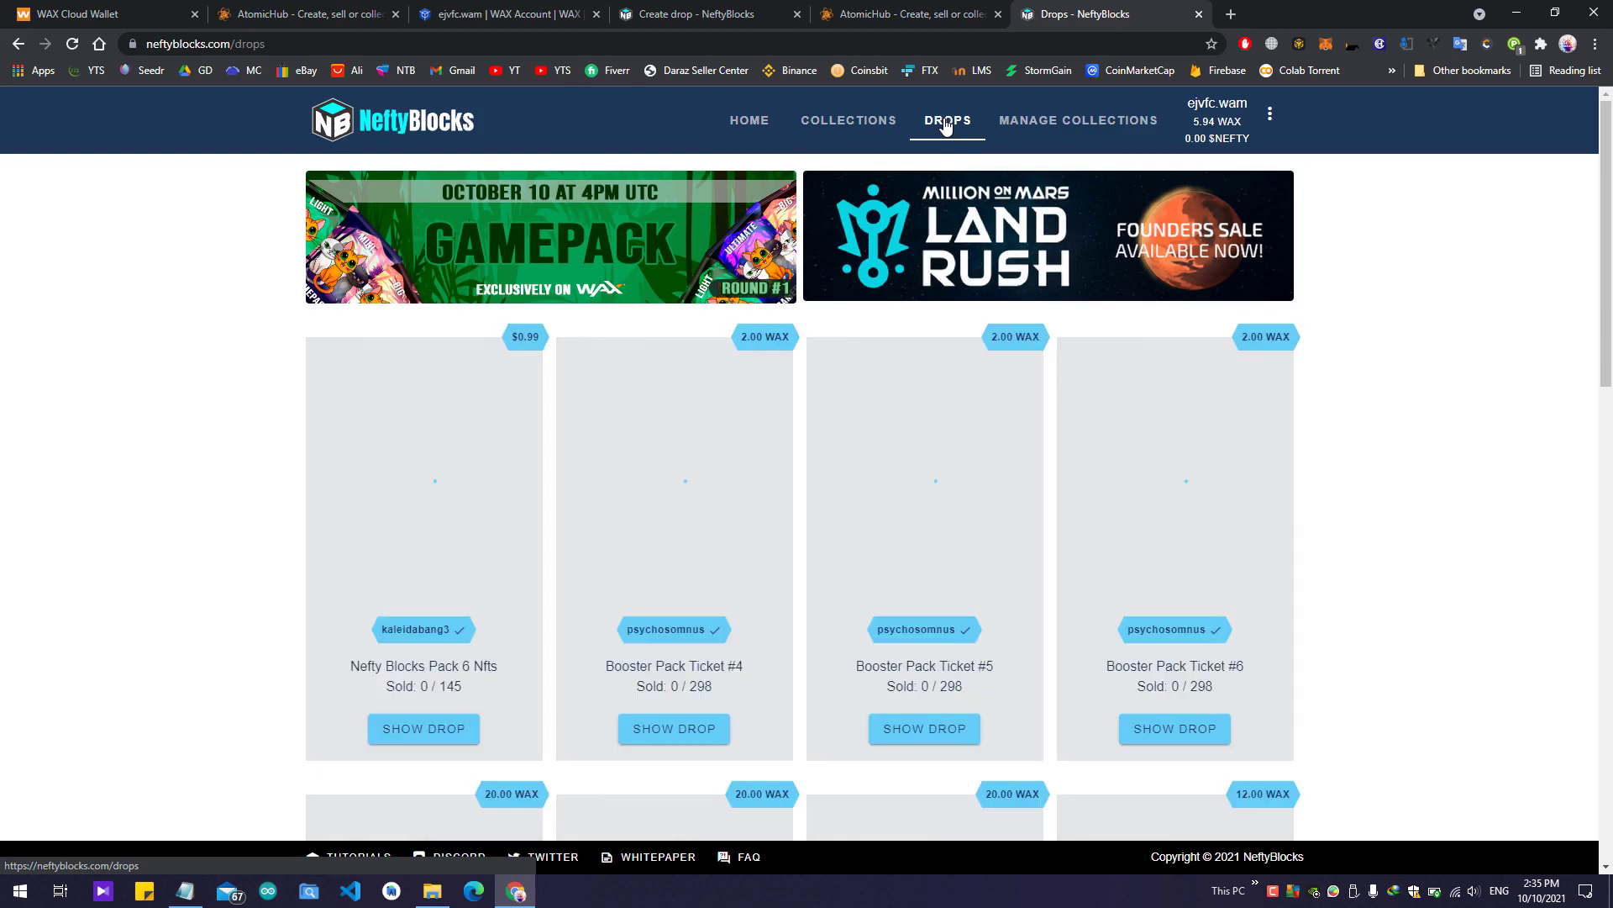
scroll(1453, 378, down, 10)
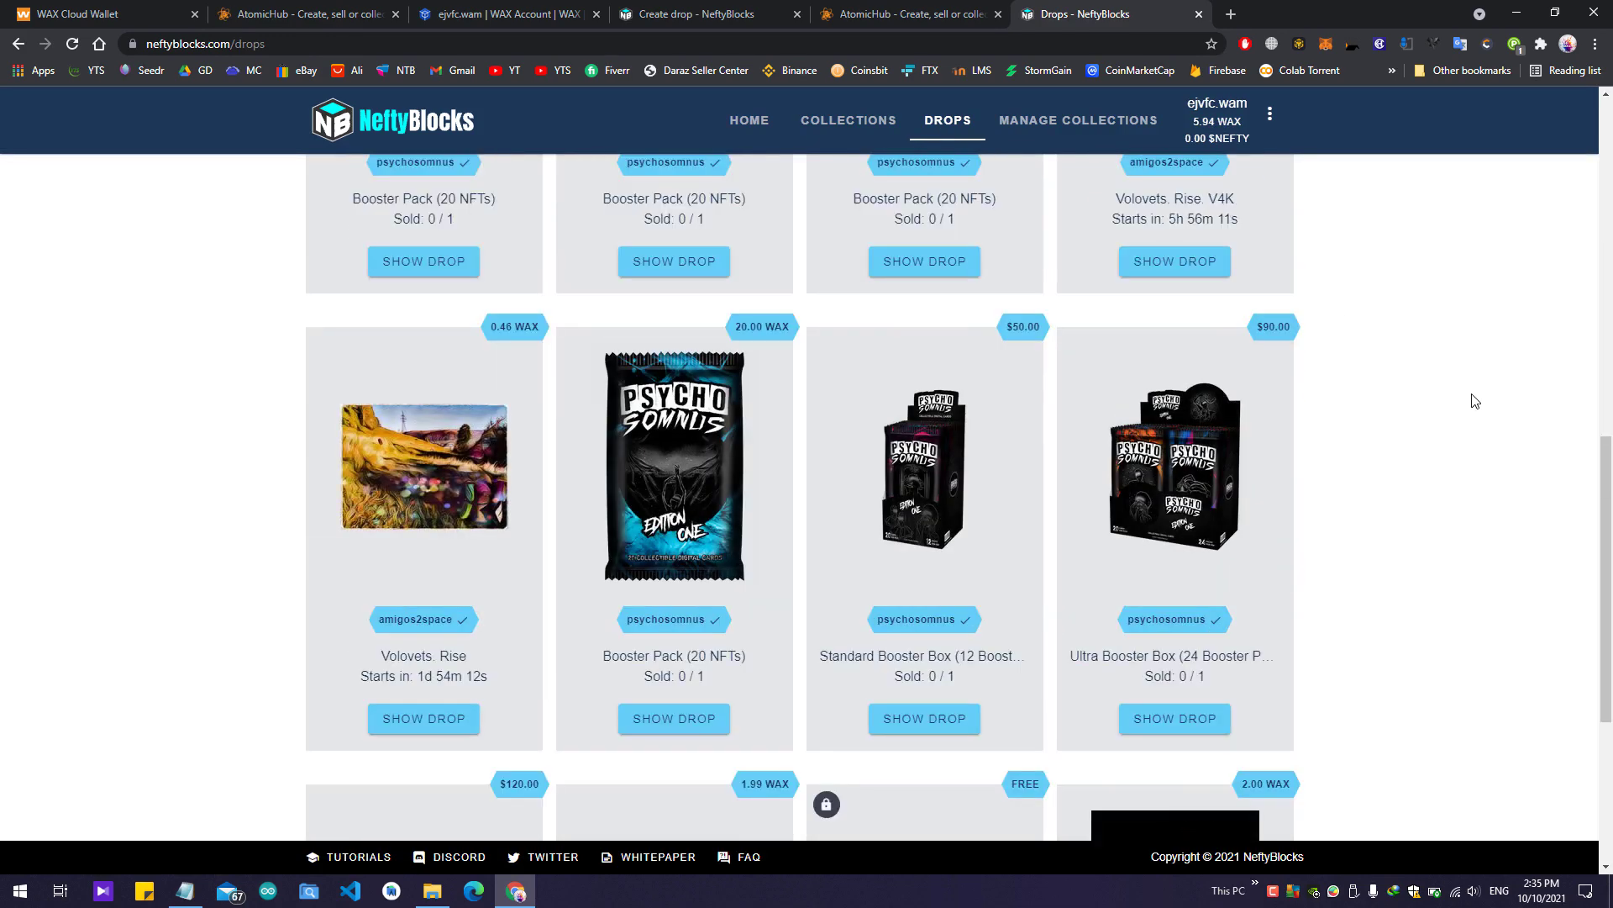
scroll(1344, 454, down, 3)
click(947, 654)
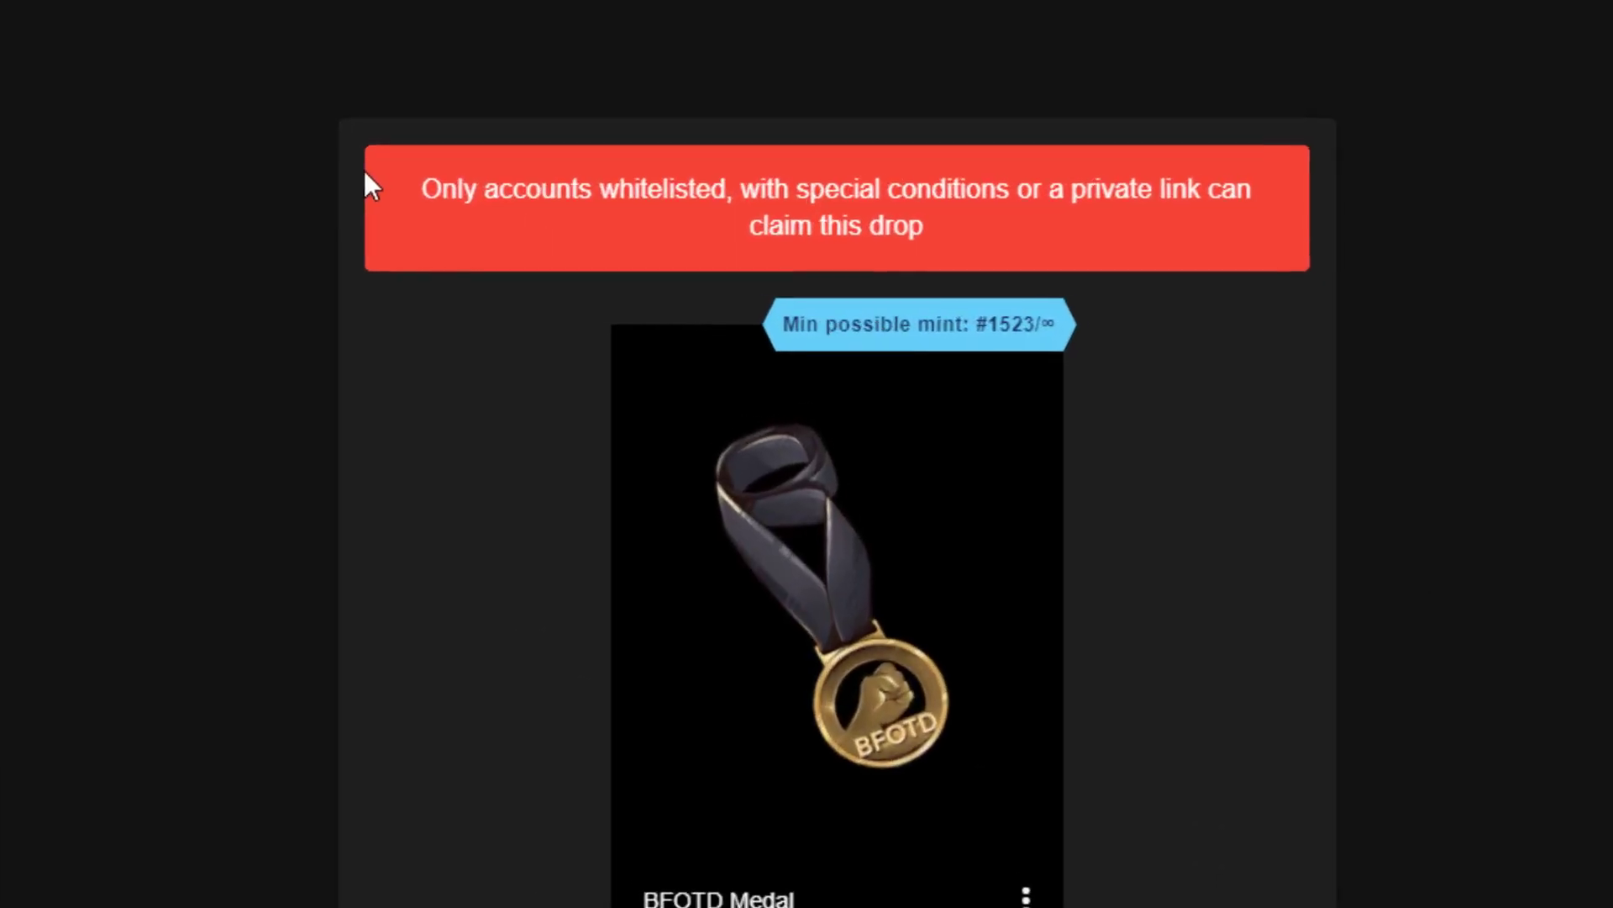
Step: Read the claim restriction notice above the BFOTD Medal asset, focusing on who may claim the drop
drag(417, 188, 1067, 250)
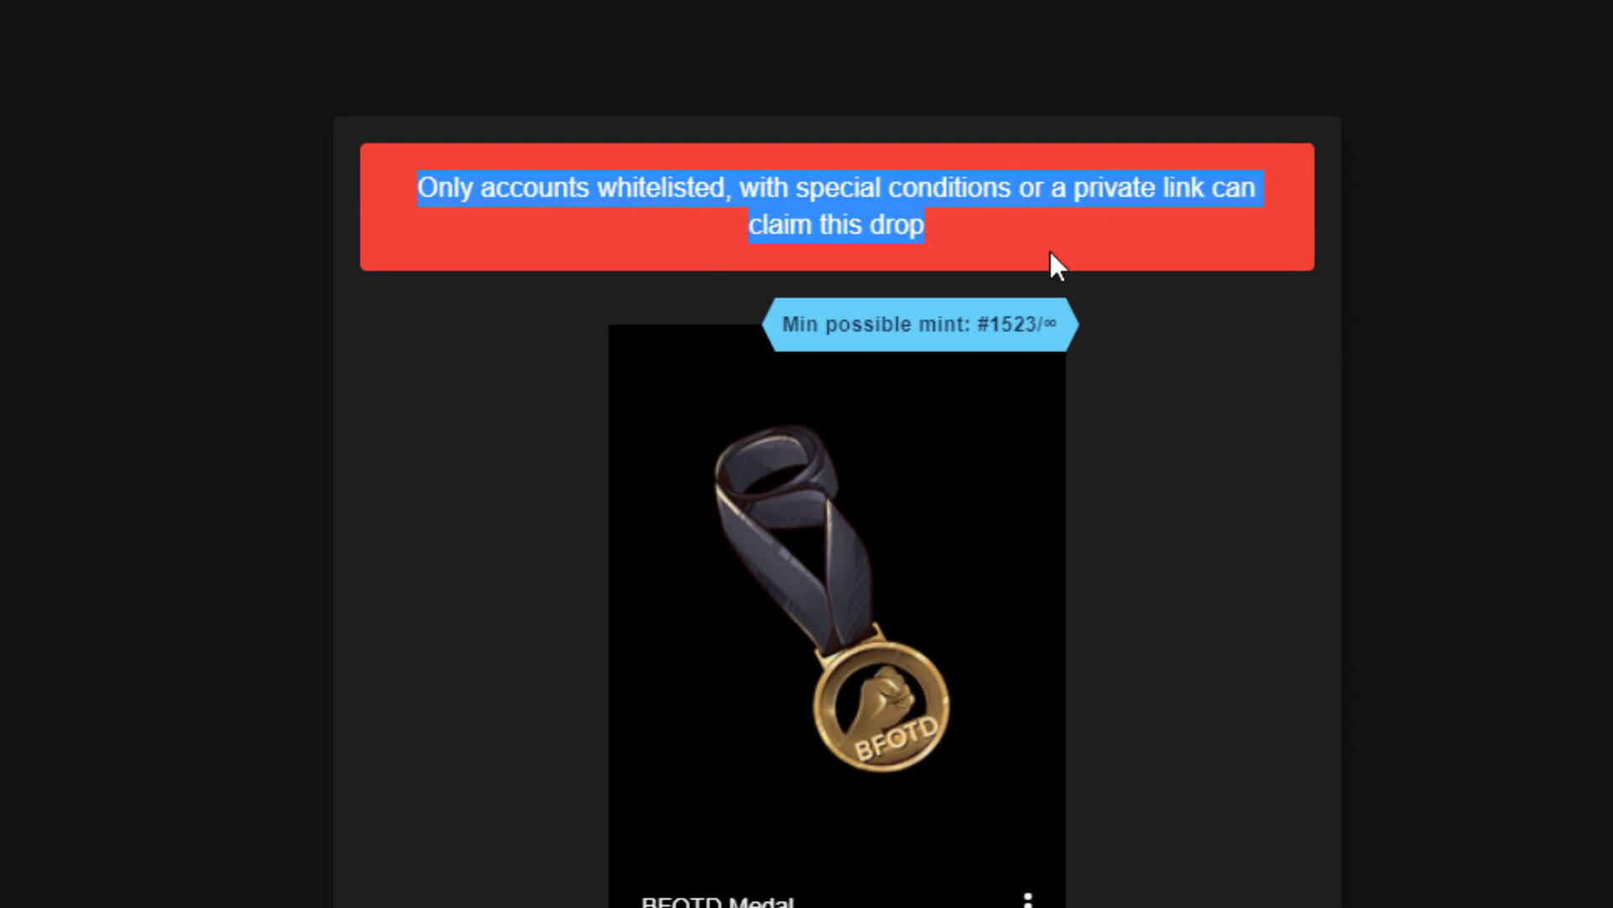
click(1032, 252)
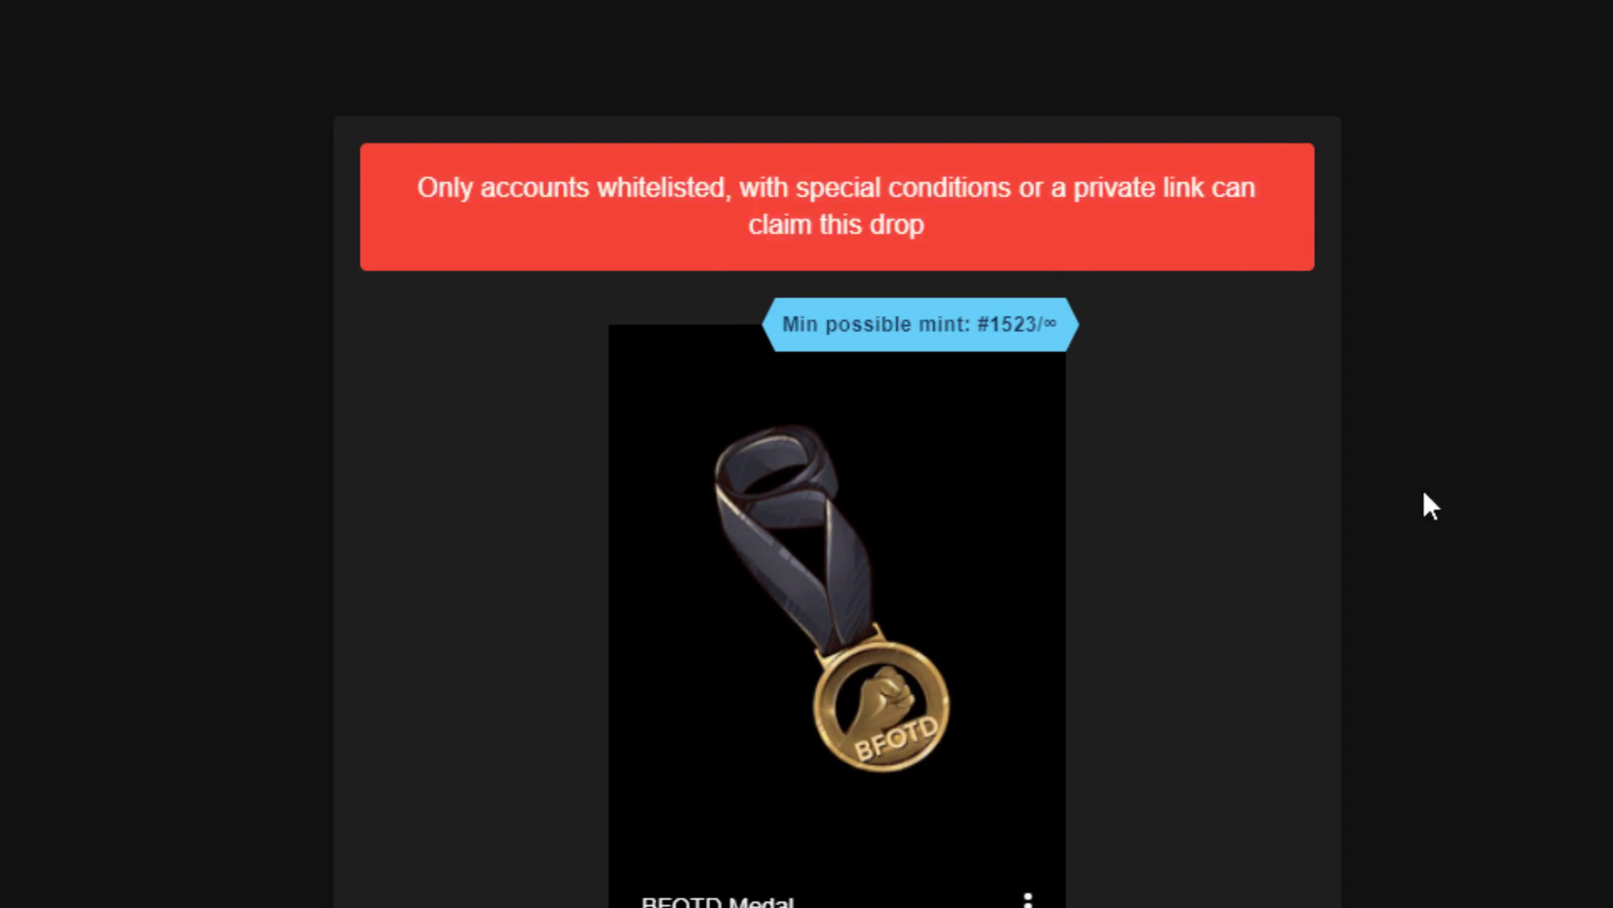
drag(929, 225, 420, 177)
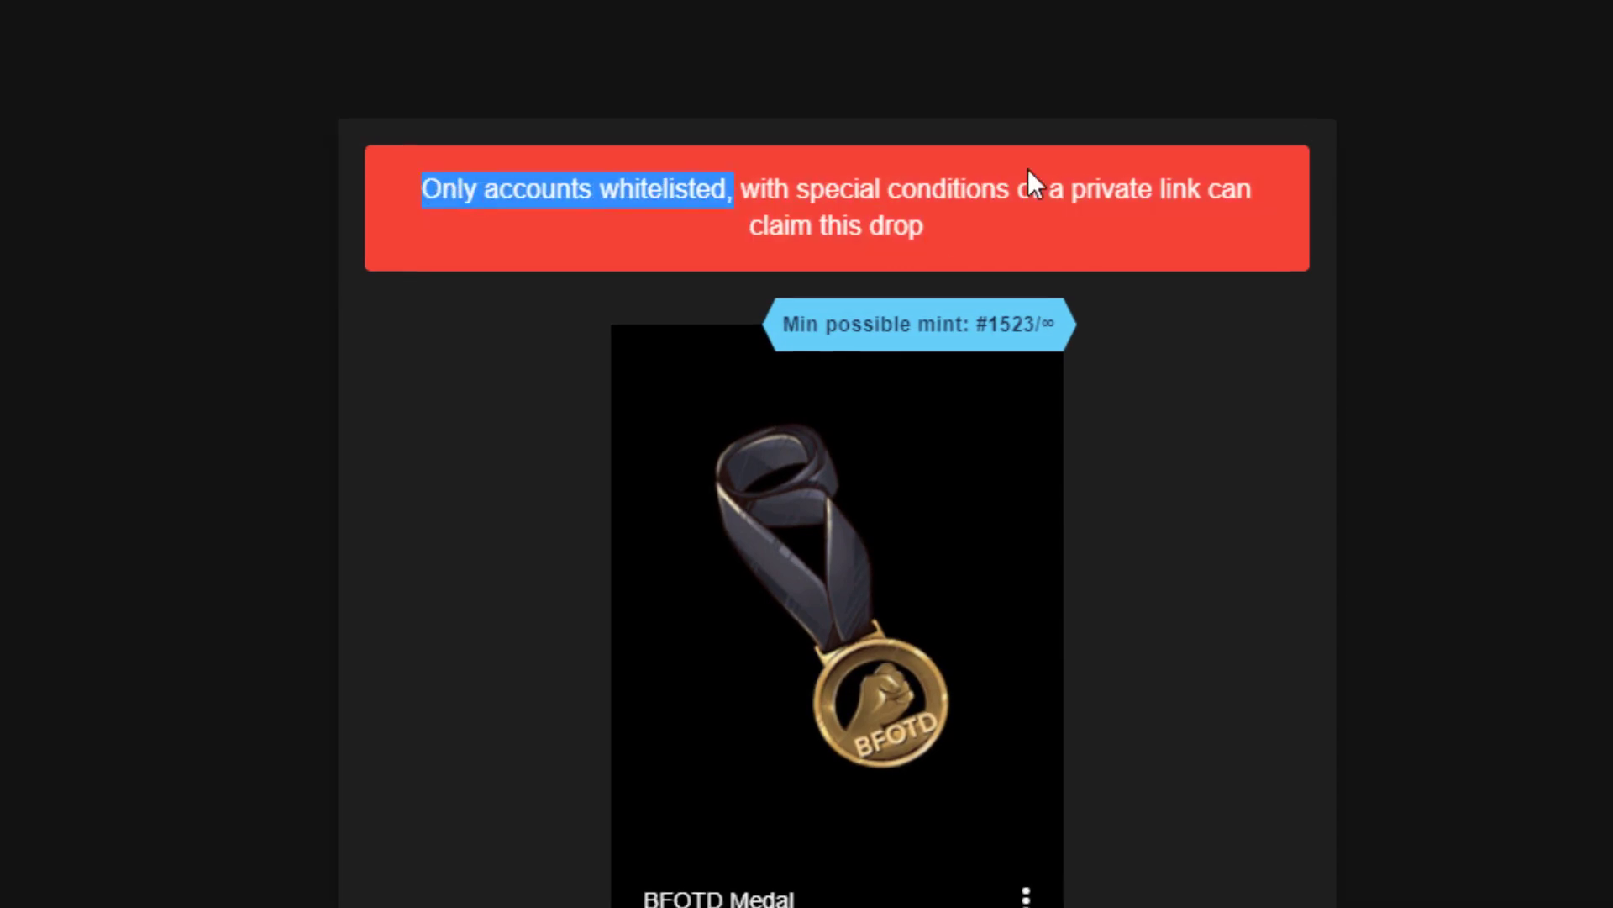
click(1029, 168)
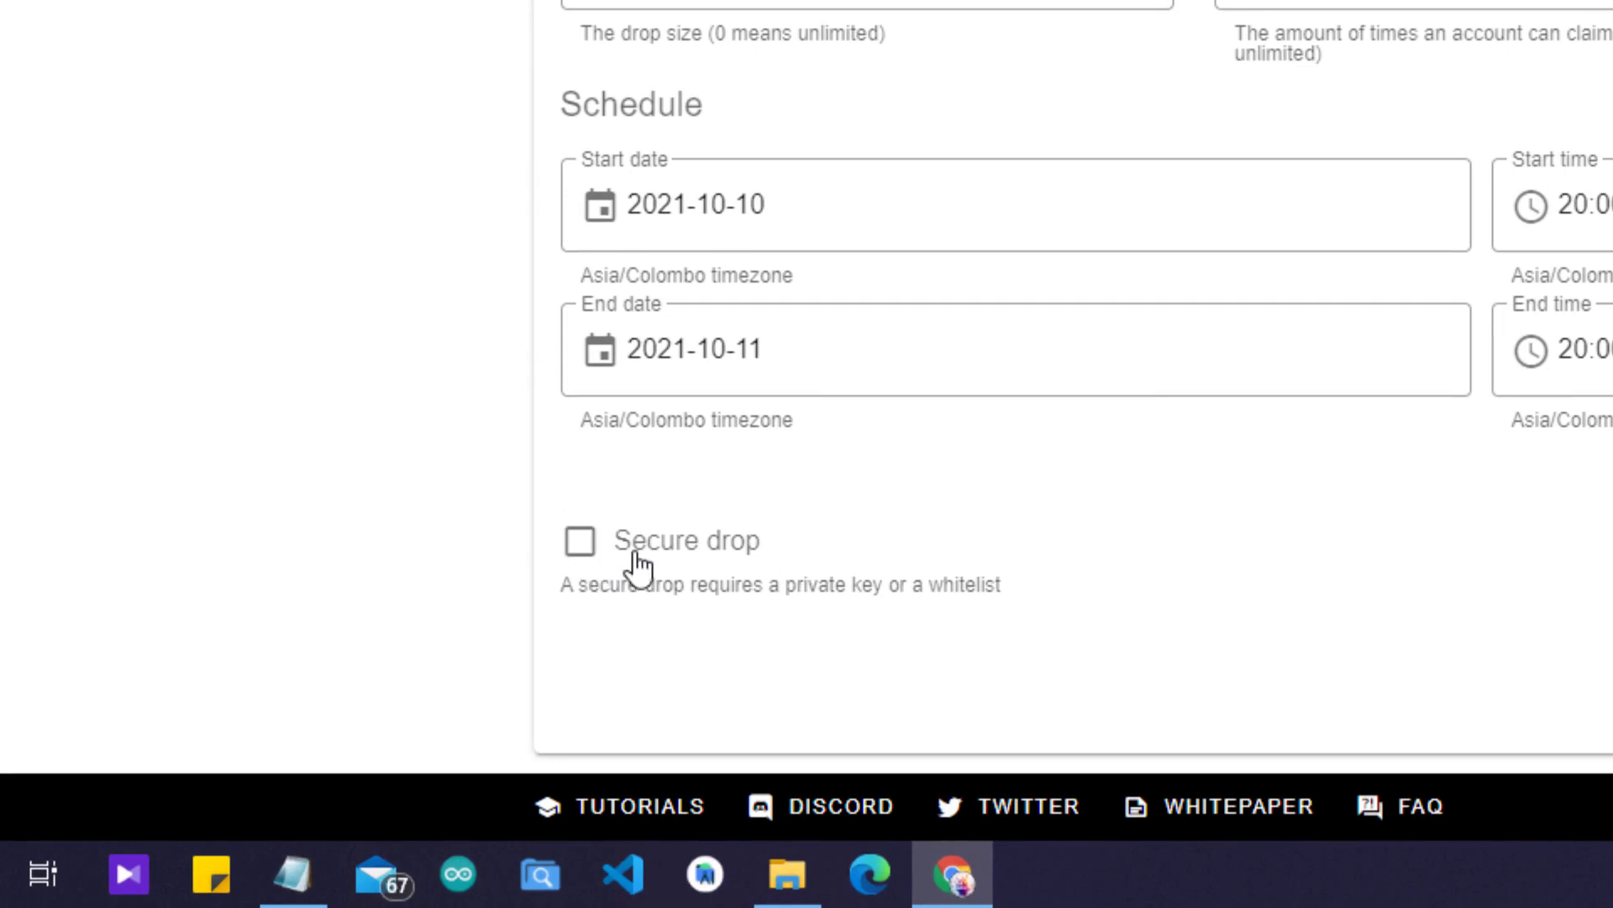
Step: Mark The Cemetery drop as a secure drop on its creation form and return to its asset section
click(587, 554)
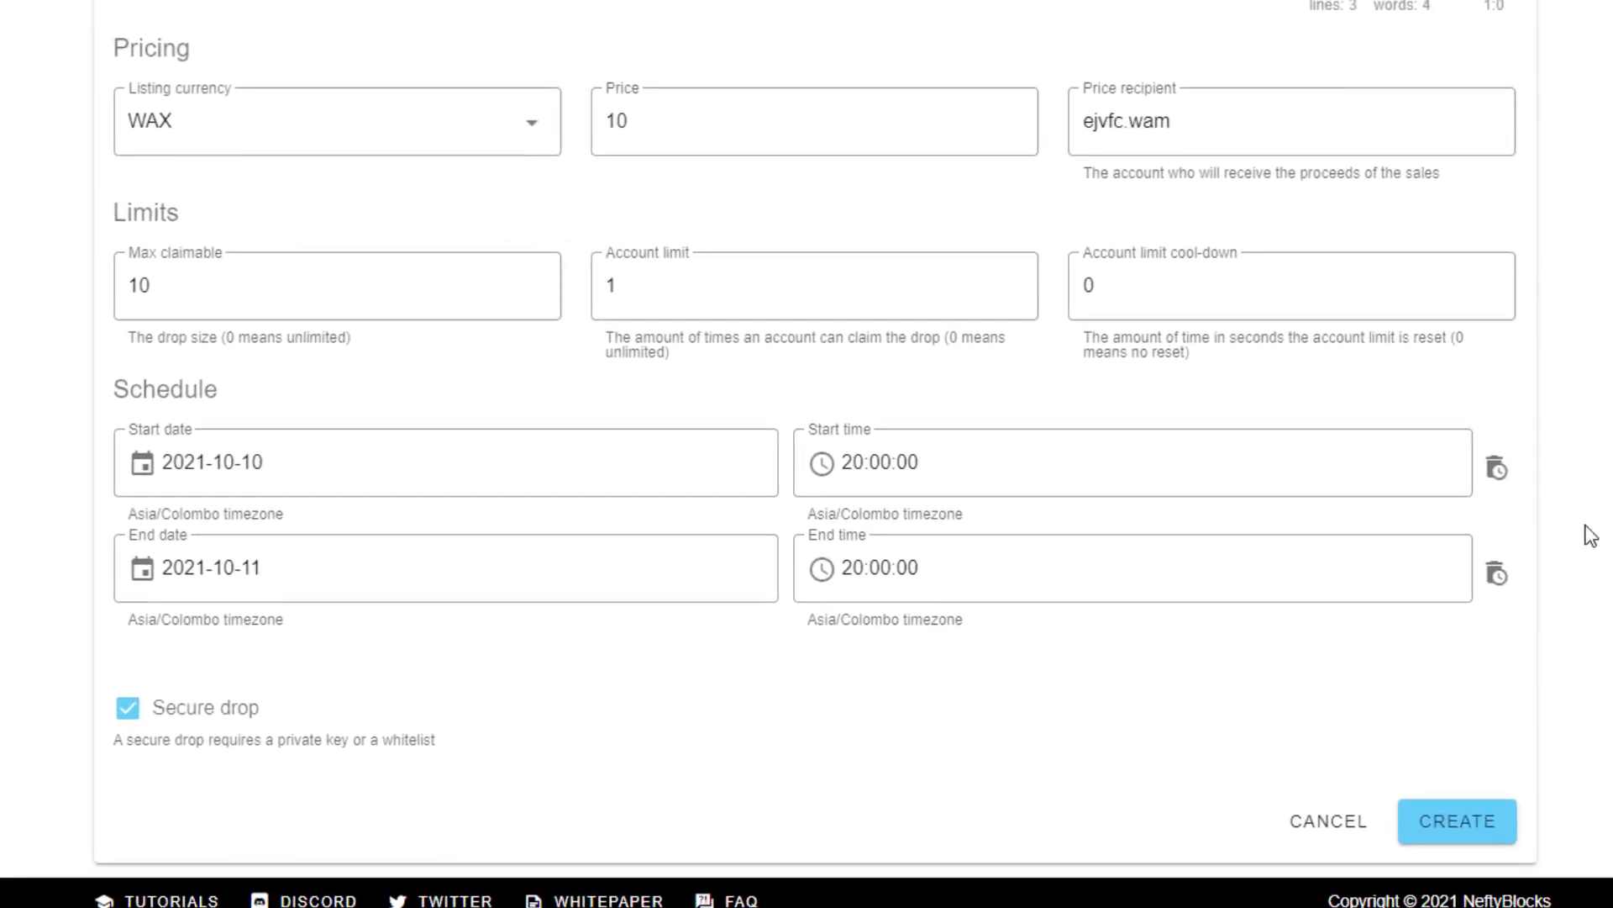
scroll(1599, 476, up, 5)
scroll(807, 454, up, 10)
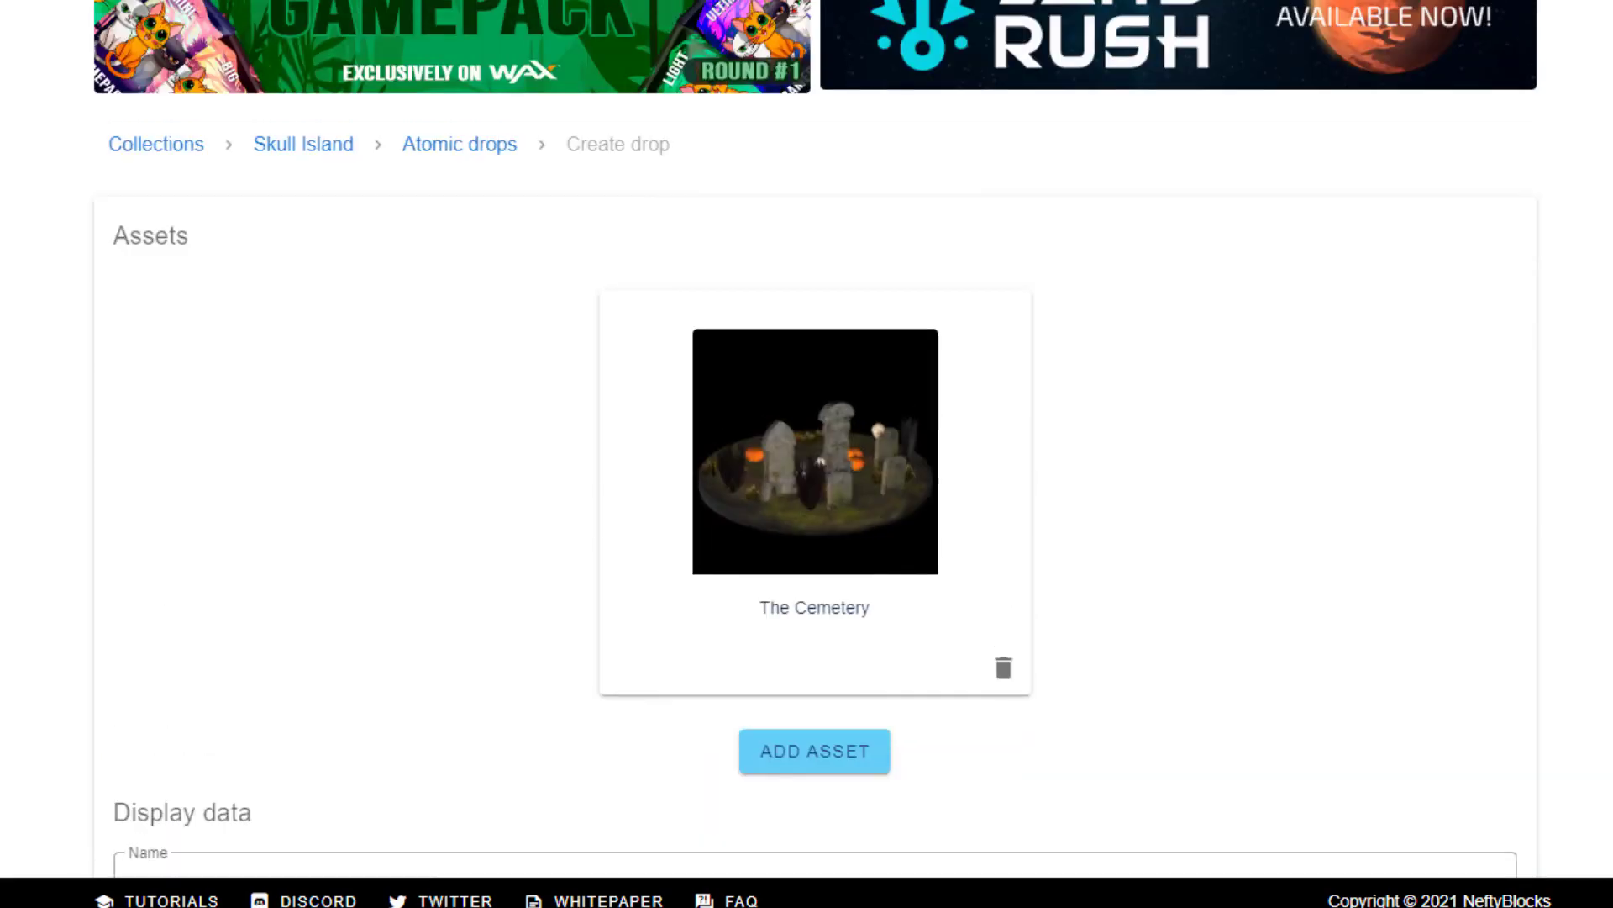
Step: Review The Cemetery drop's asset, name and formatted description on the creation form
scroll(807, 453, down, 7)
scroll(1066, 52, up, 4)
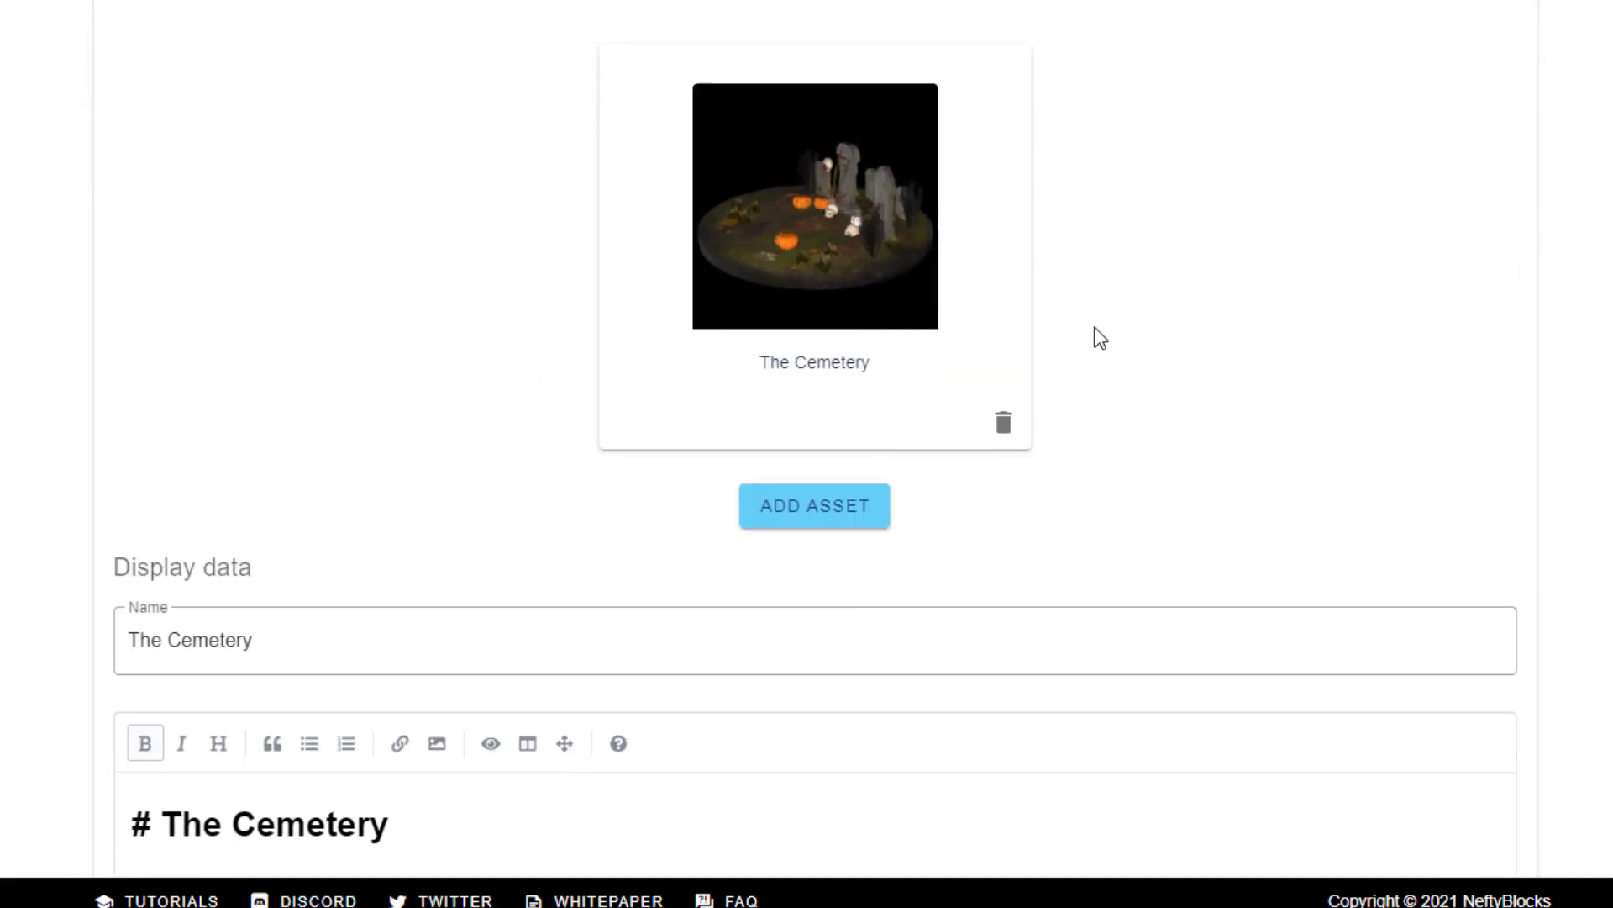
scroll(1009, 235, down, 3)
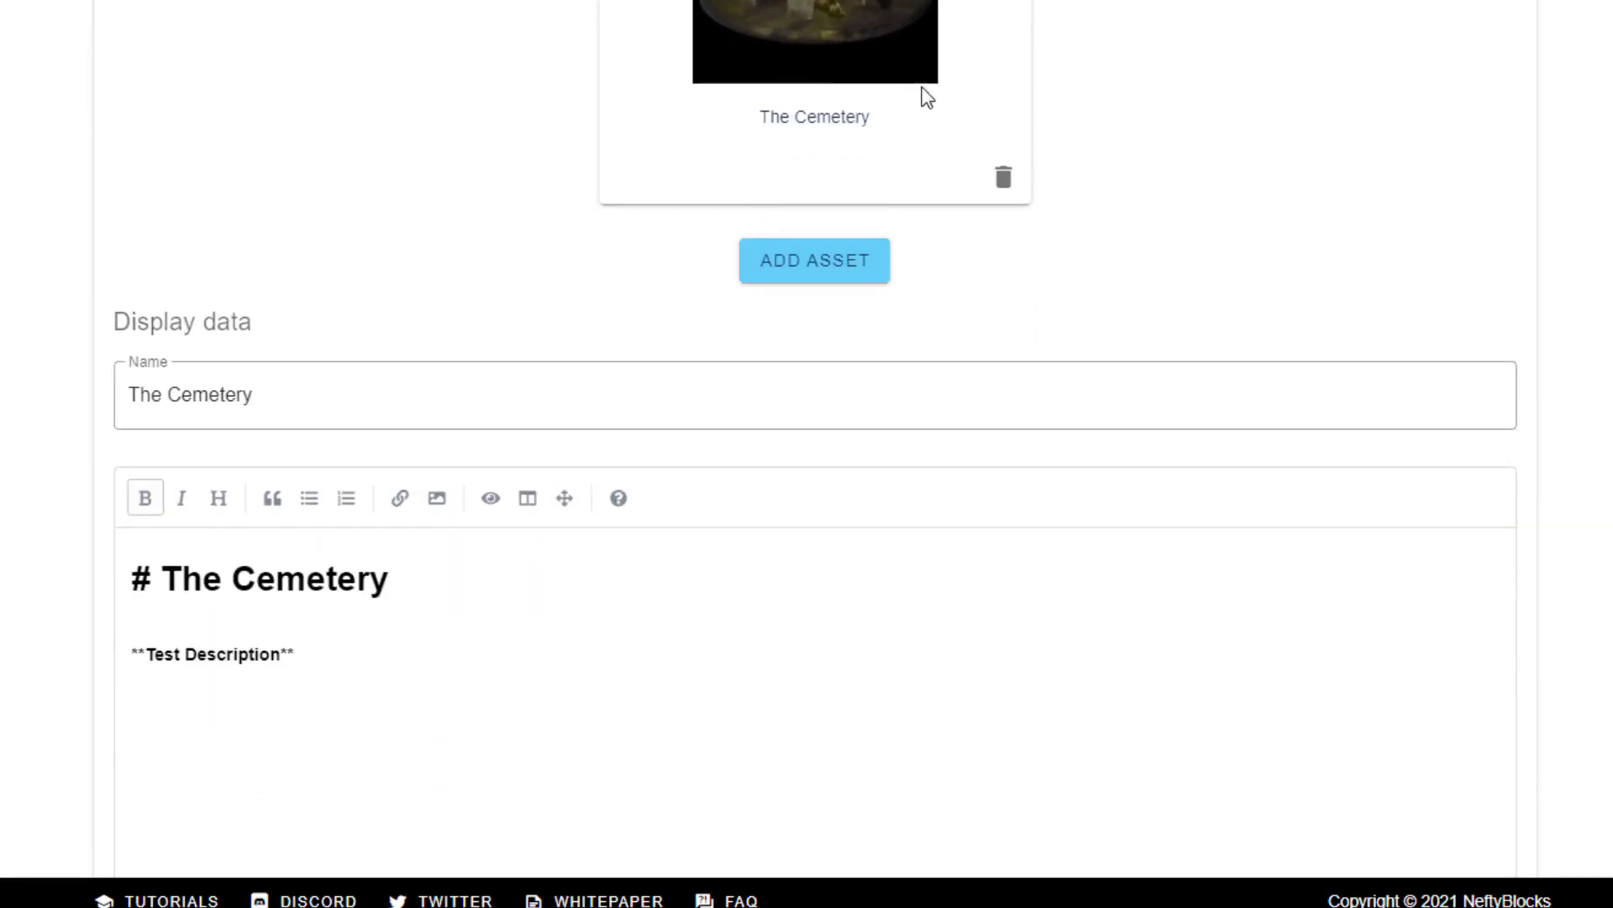
scroll(924, 135, down, 3)
click(305, 135)
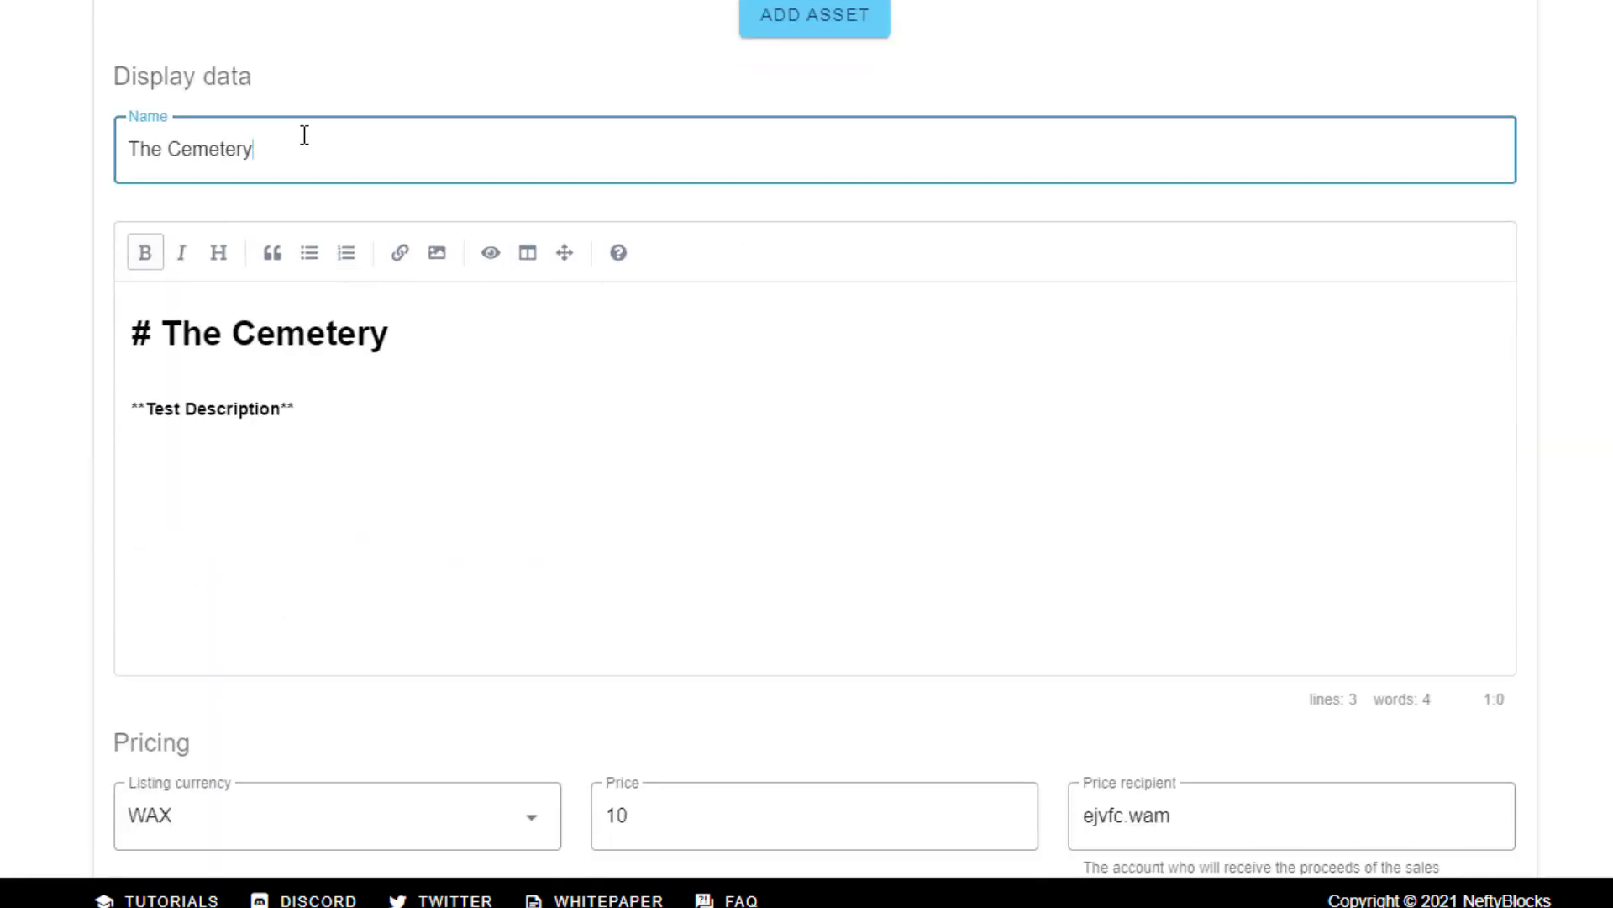
click(633, 597)
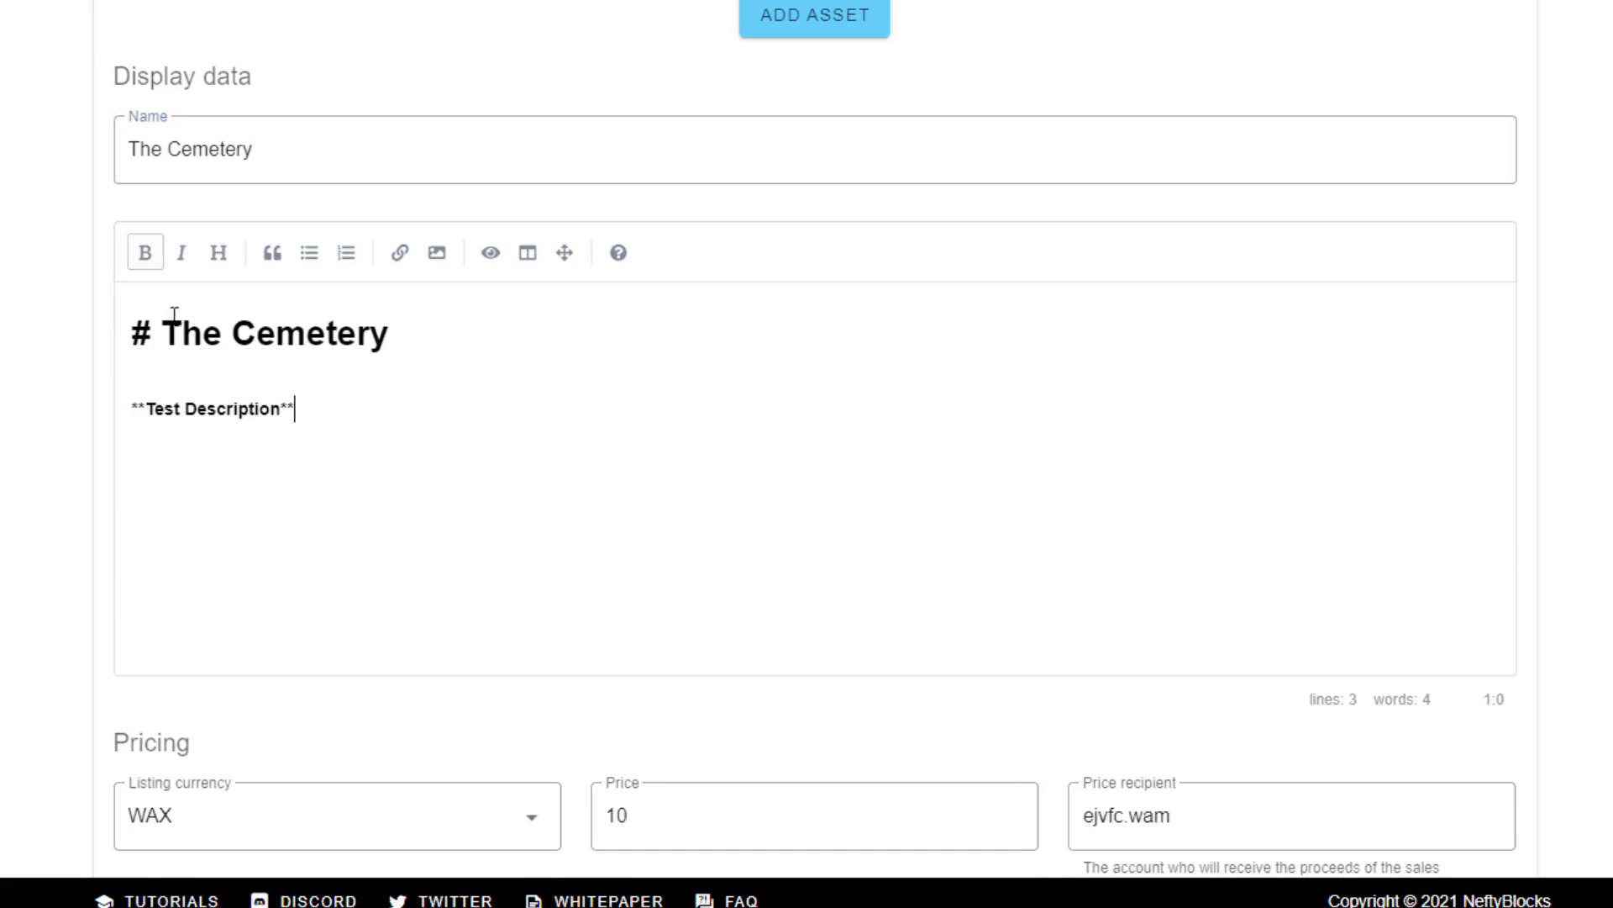
scroll(240, 336, down, 3)
scroll(432, 277, up, 3)
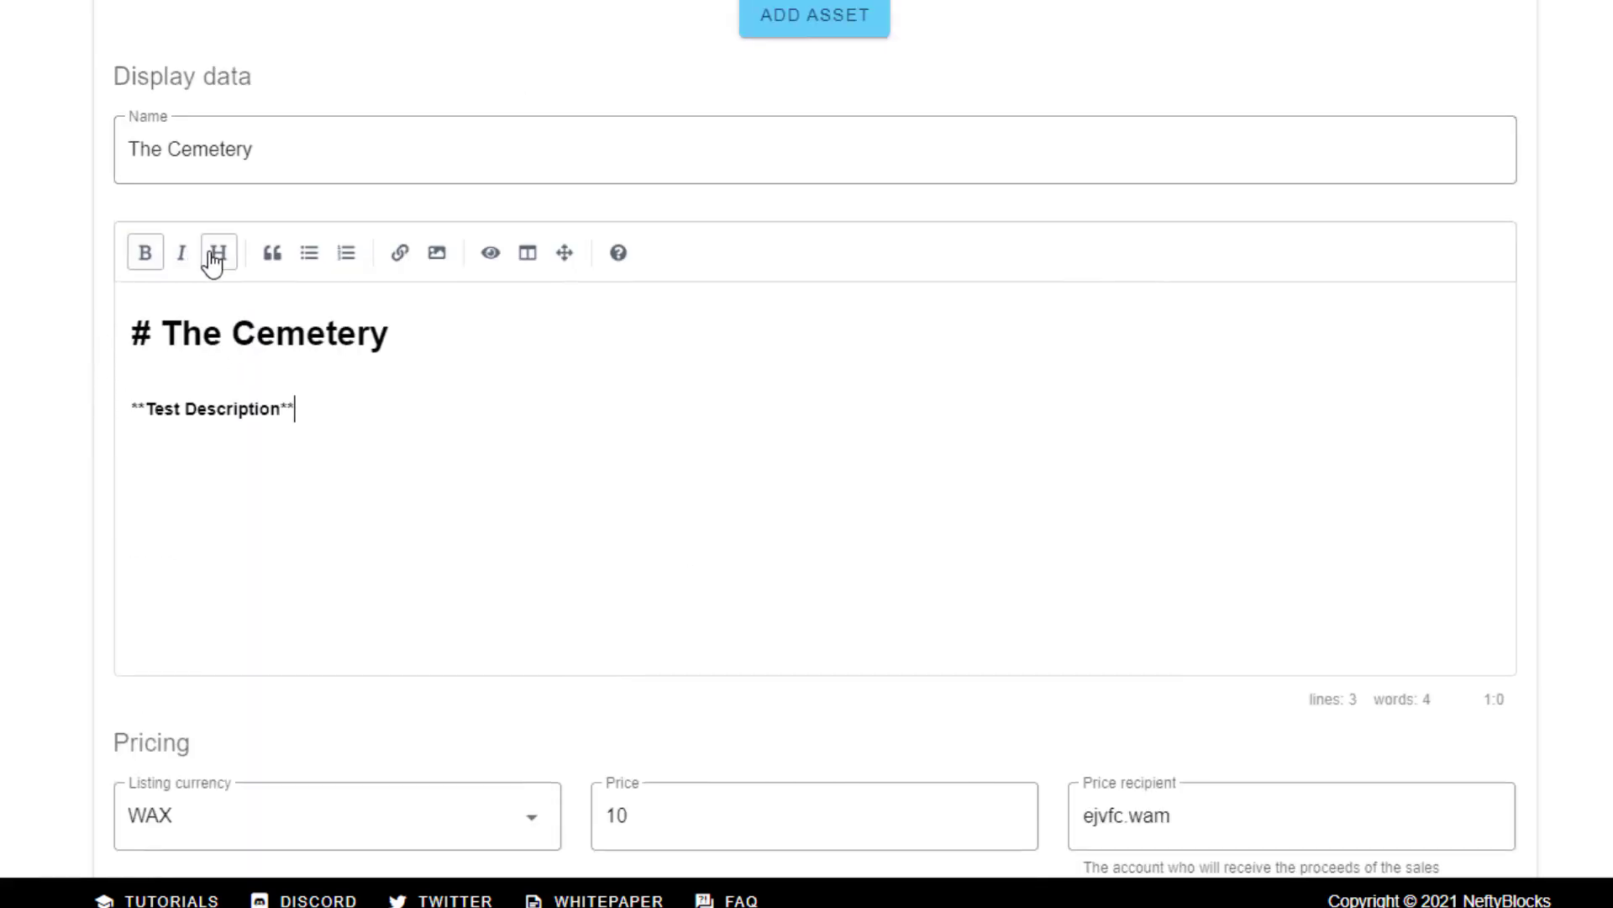
click(458, 330)
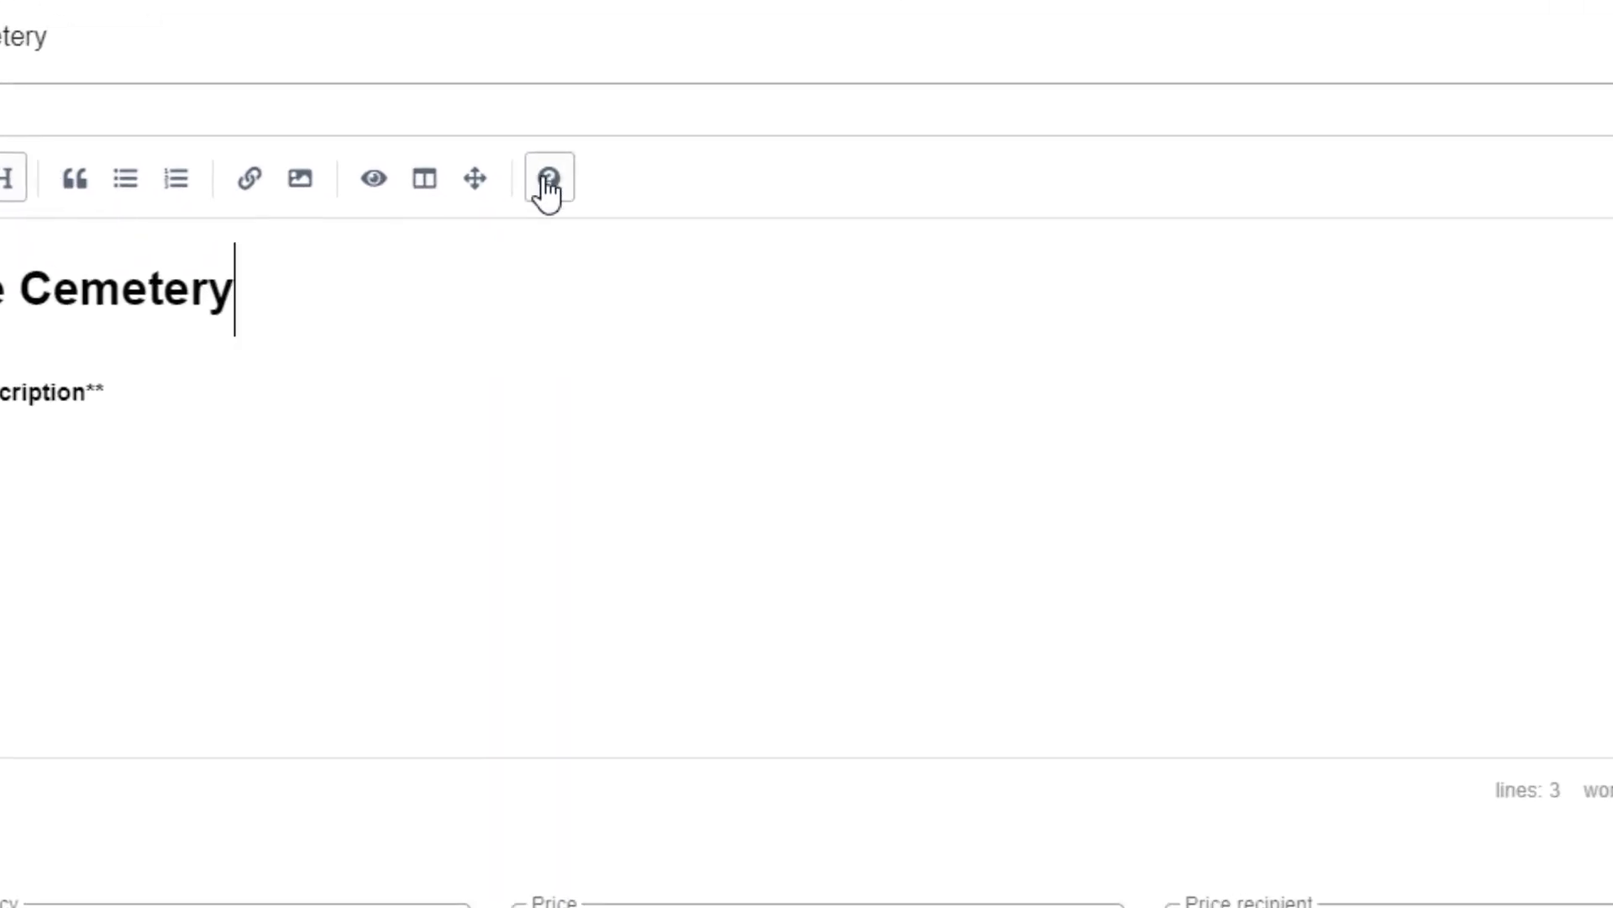
Step: Open the description editor's Markdown Guide, read the syntax from emphasis and headers through to displaying code, and close the guide
click(548, 179)
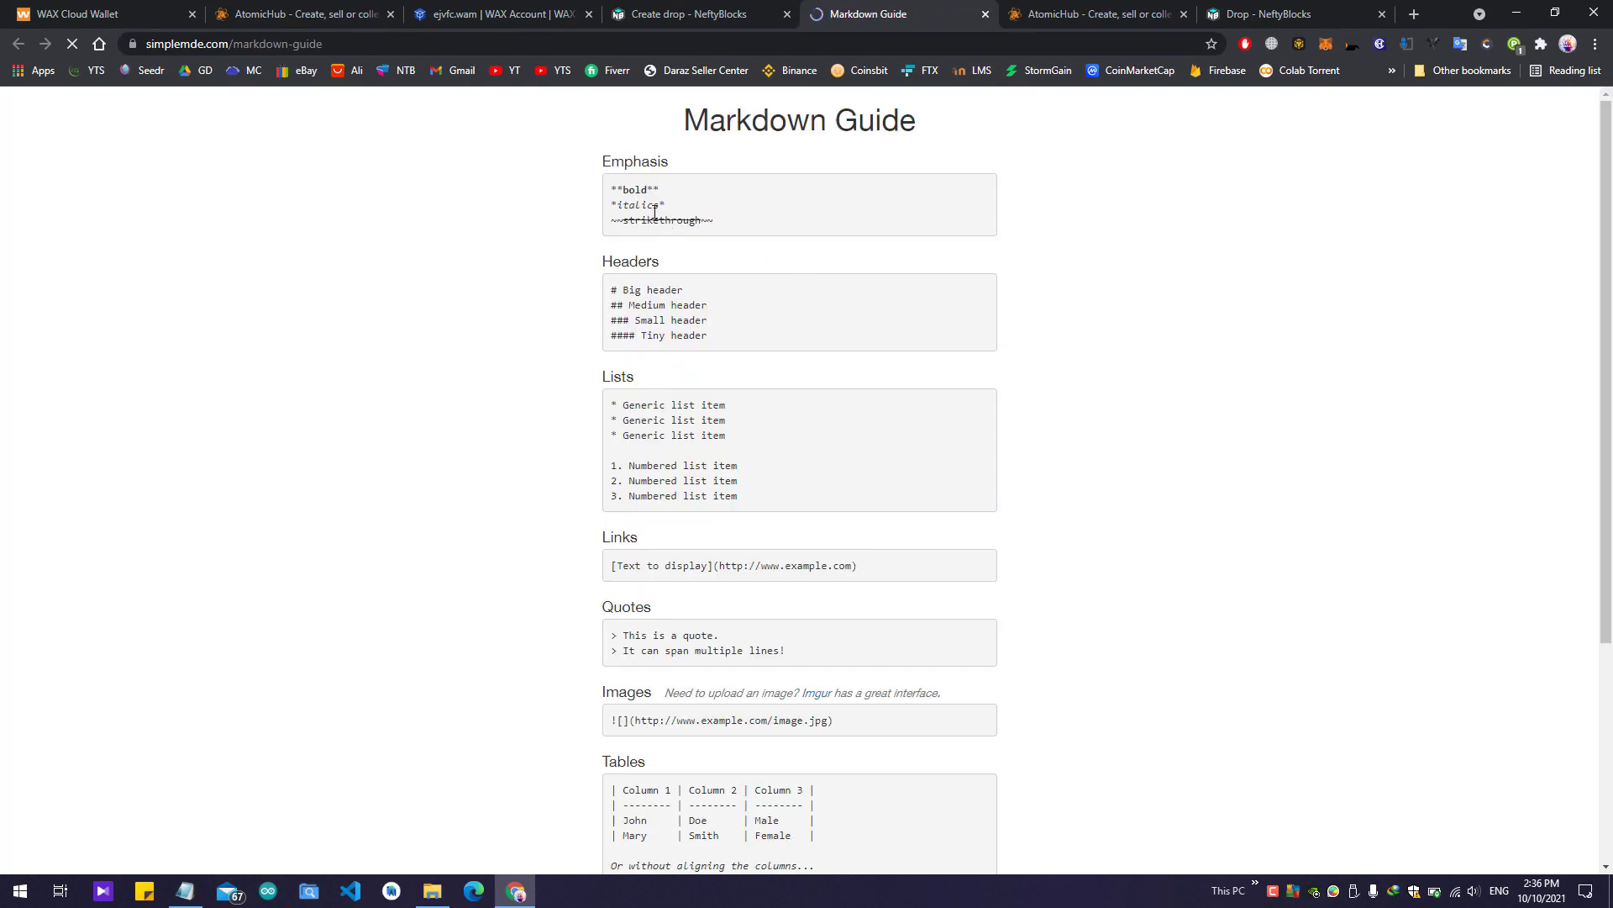
drag(593, 191, 464, 277)
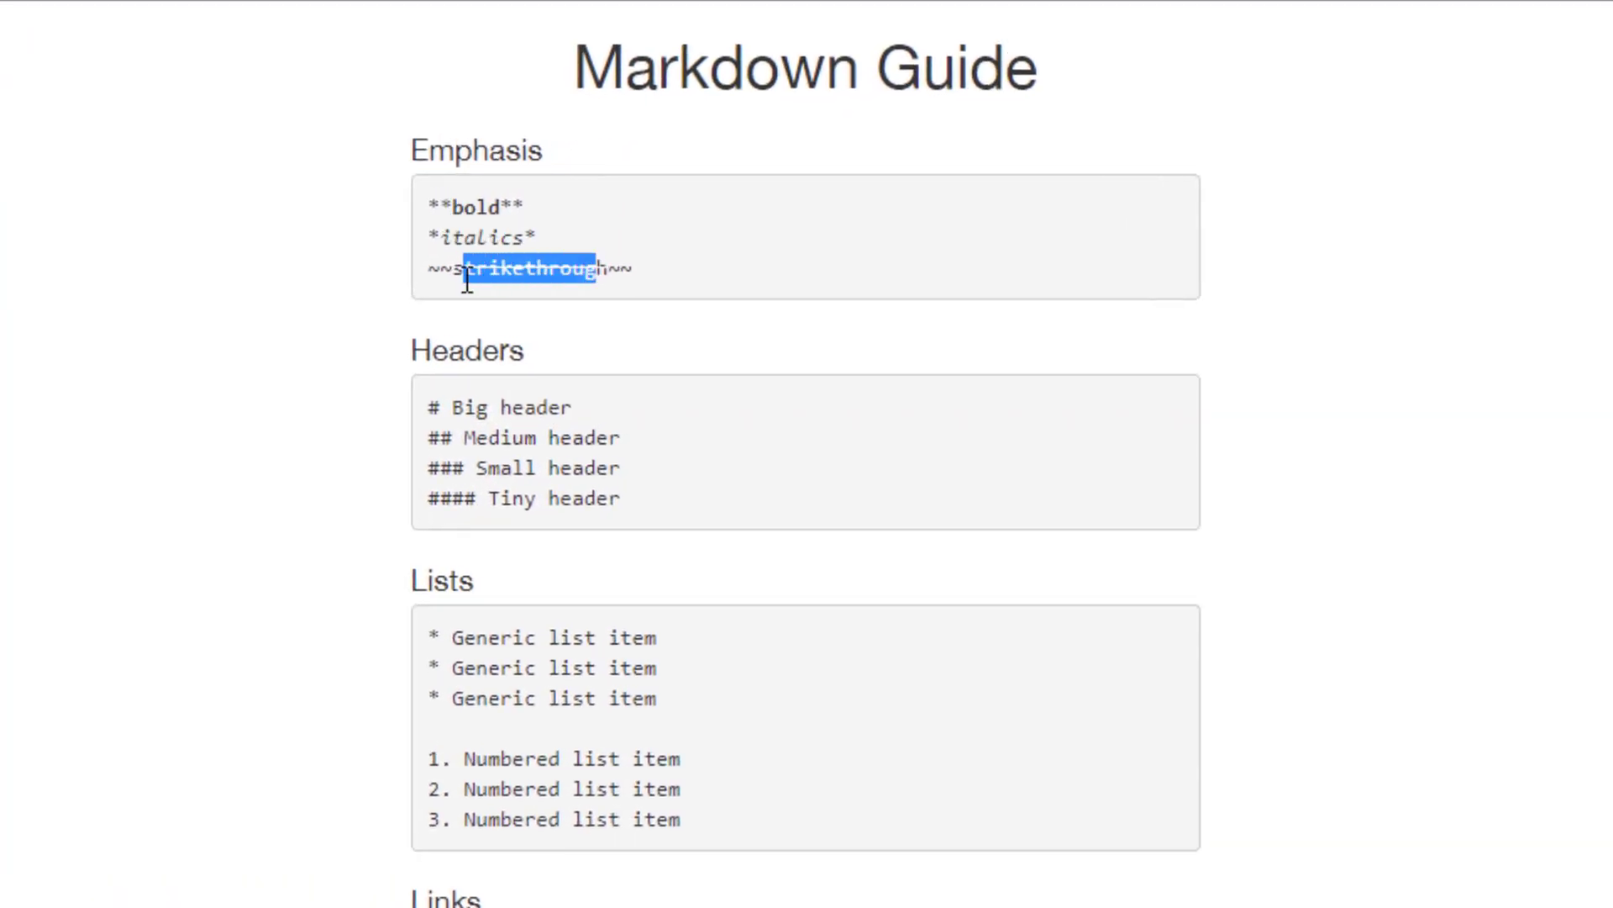
drag(451, 400, 489, 411)
click(516, 457)
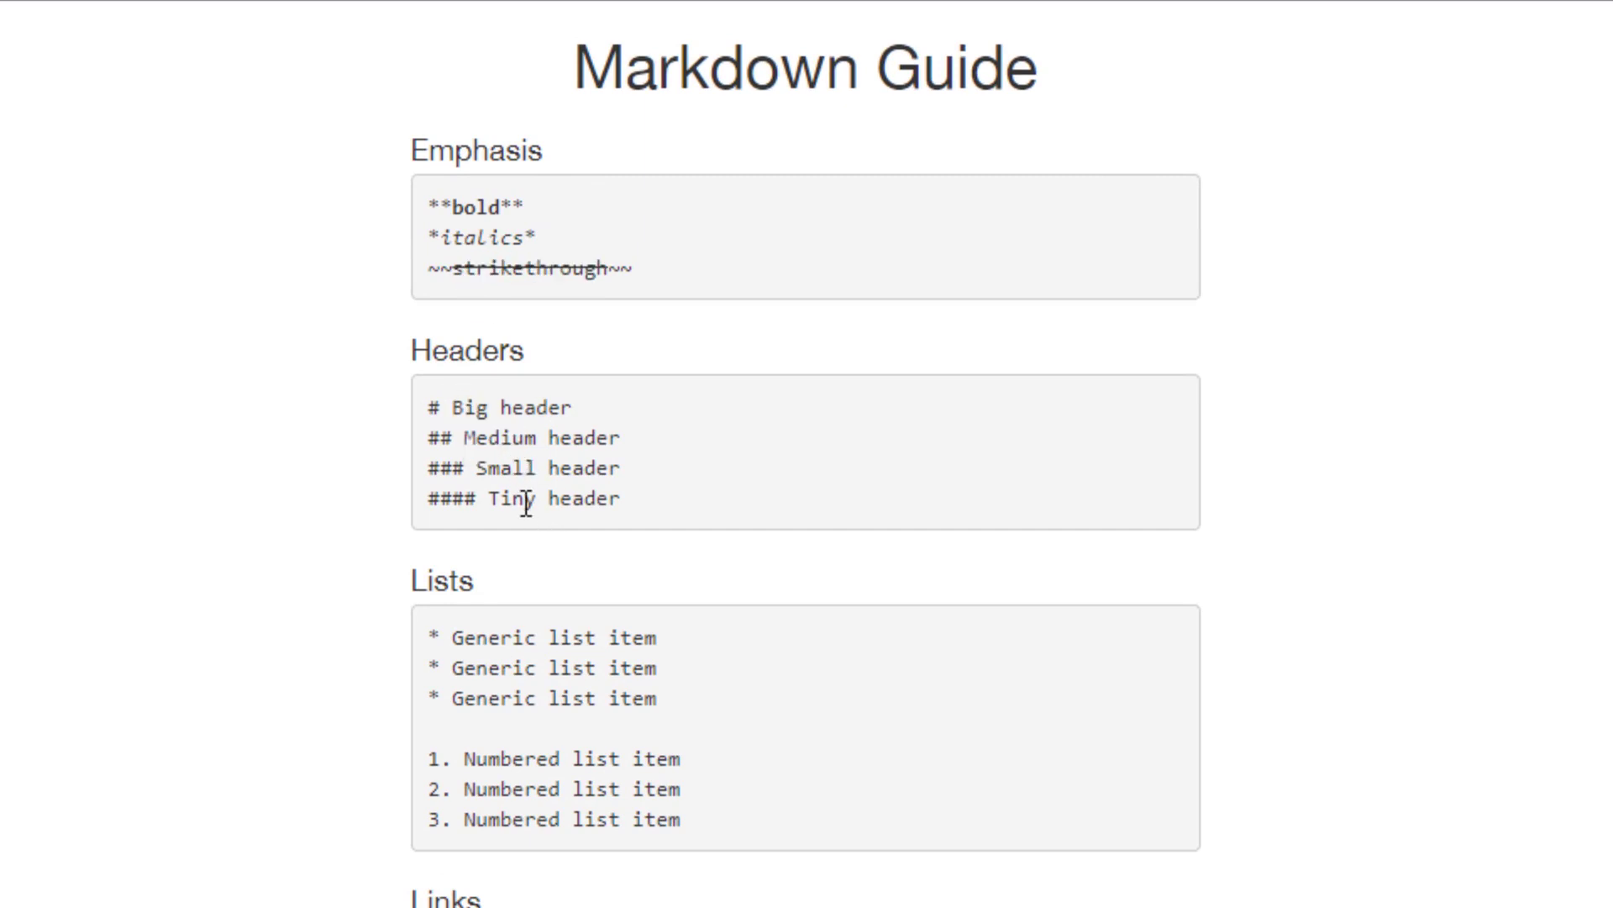
drag(773, 534, 427, 412)
click(1018, 687)
scroll(703, 673, down, 4)
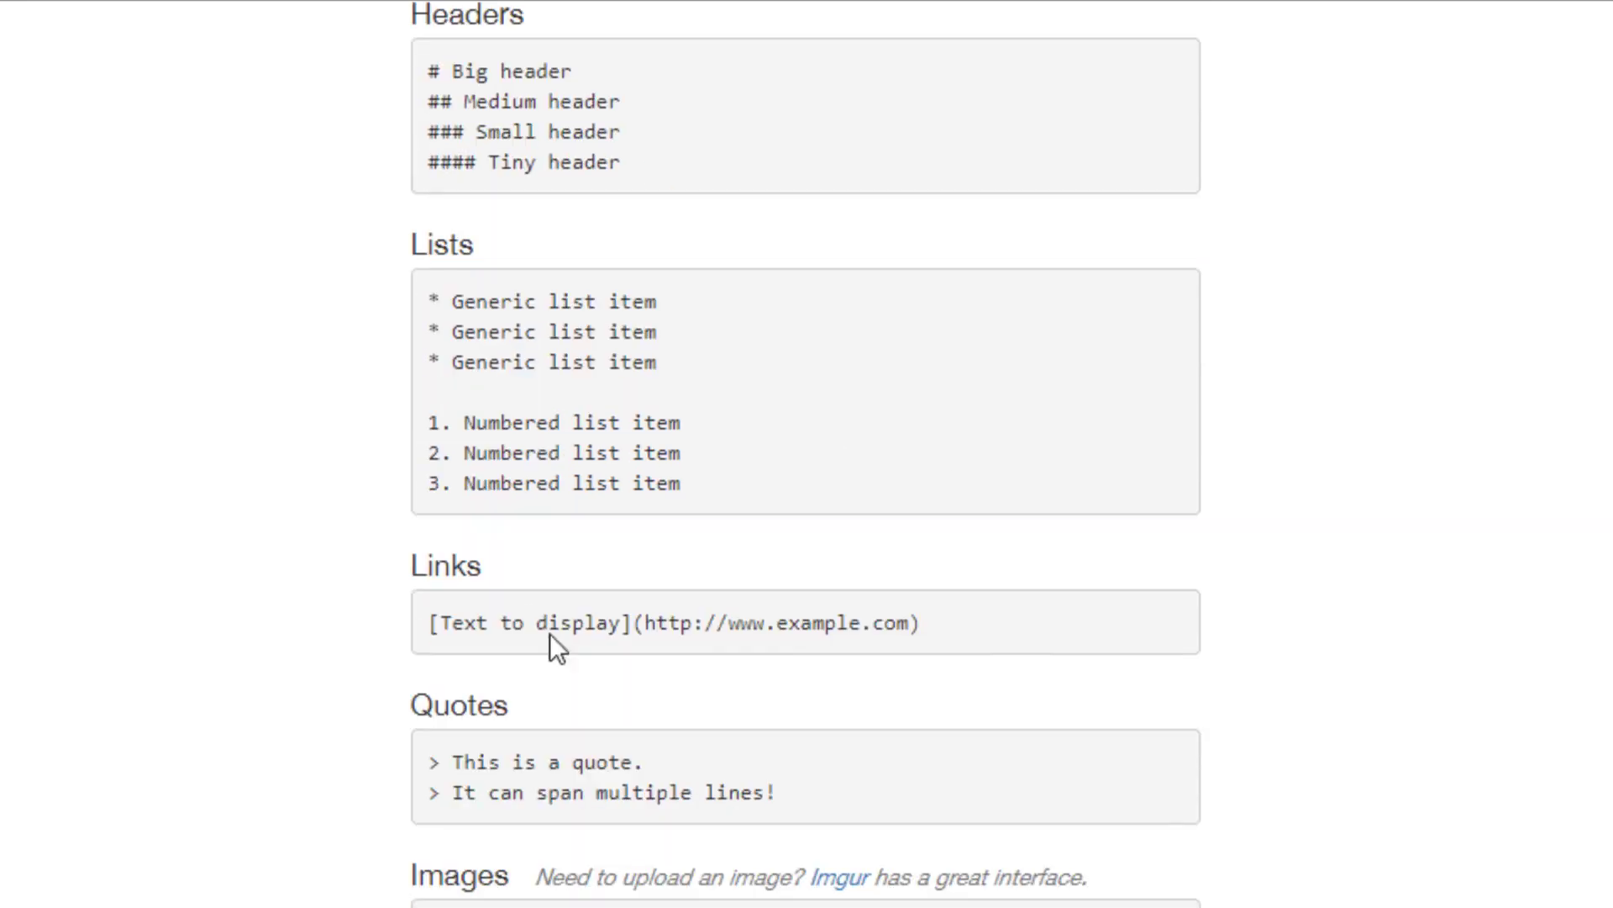
scroll(911, 612, down, 3)
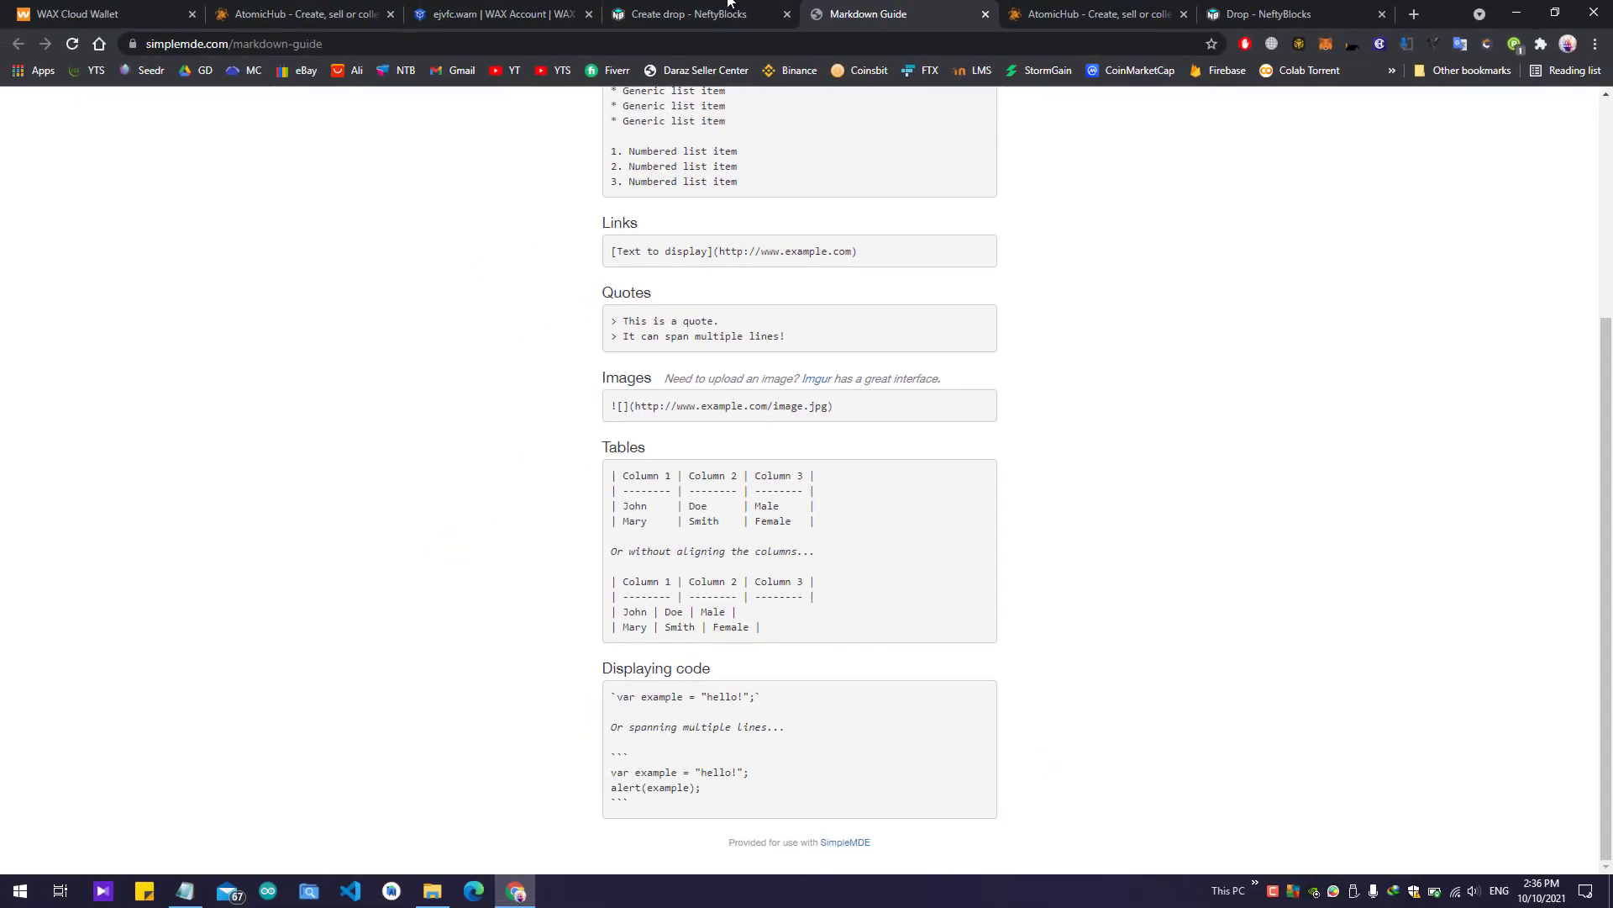
click(985, 14)
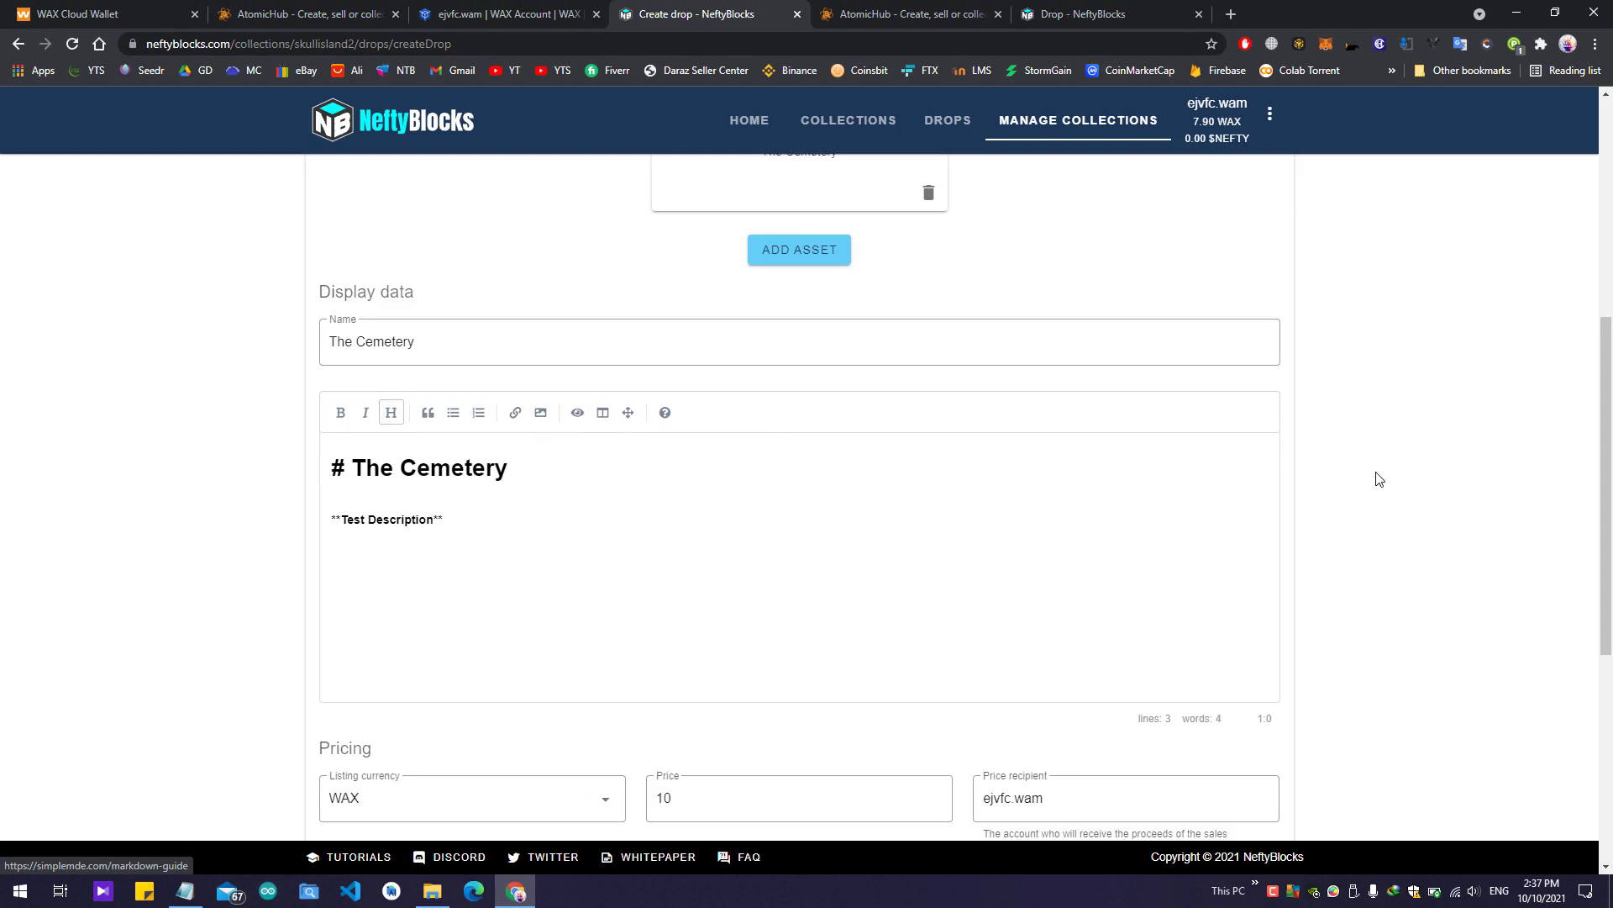
Step: Submit The Cemetery drop, opting to create it on AtomicHub as an atomic drop instead of a Nefty drop
scroll(1374, 468, down, 5)
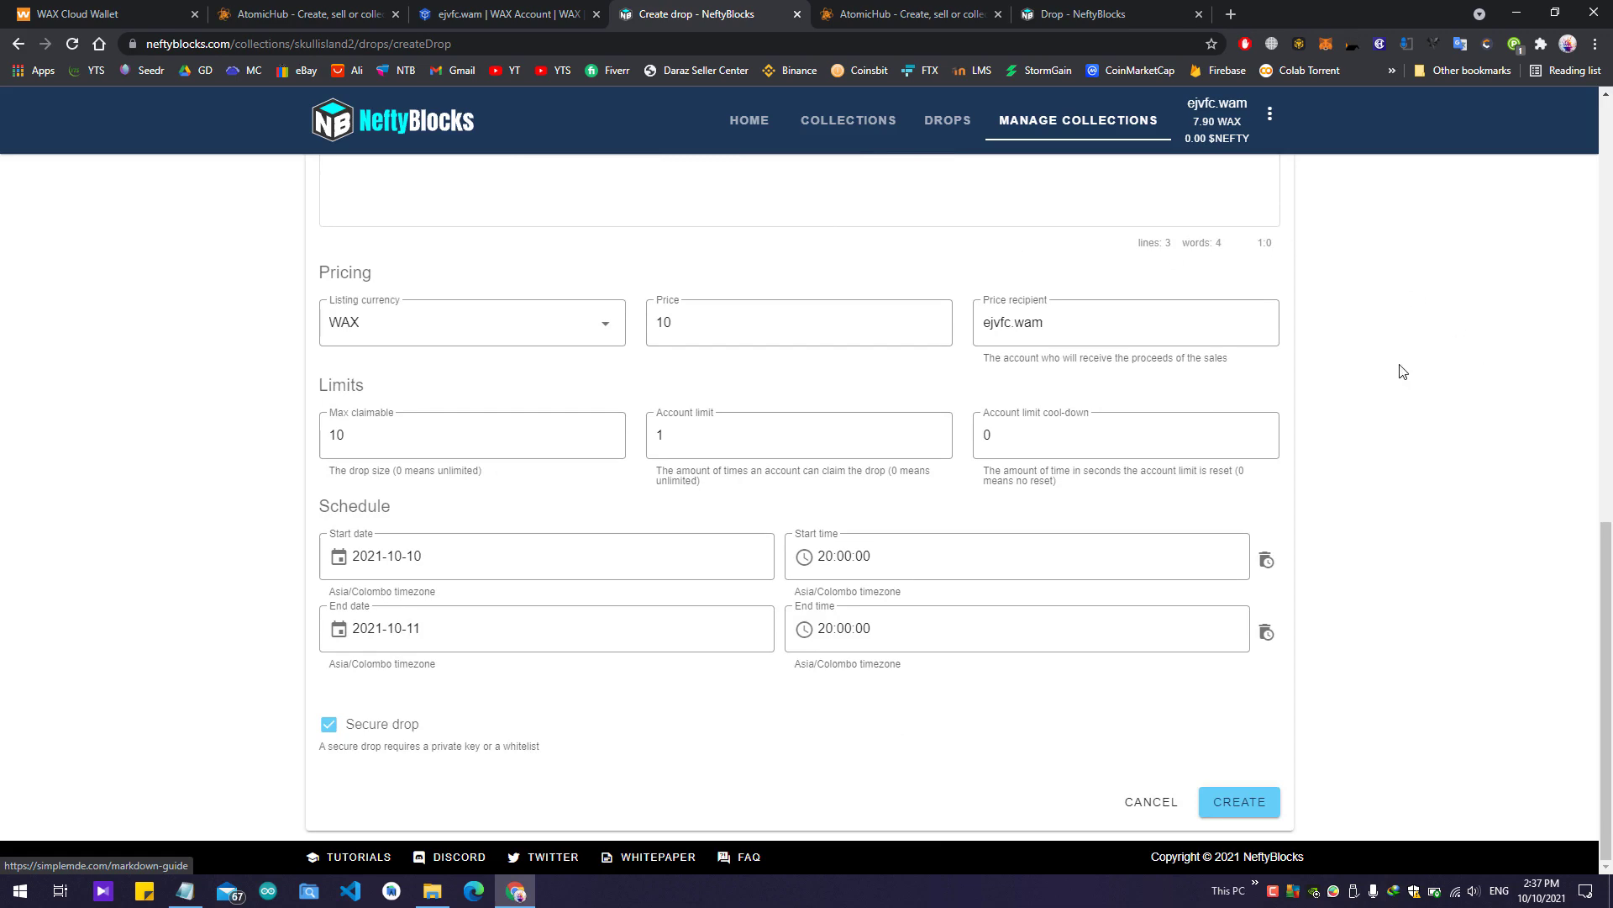
click(1228, 816)
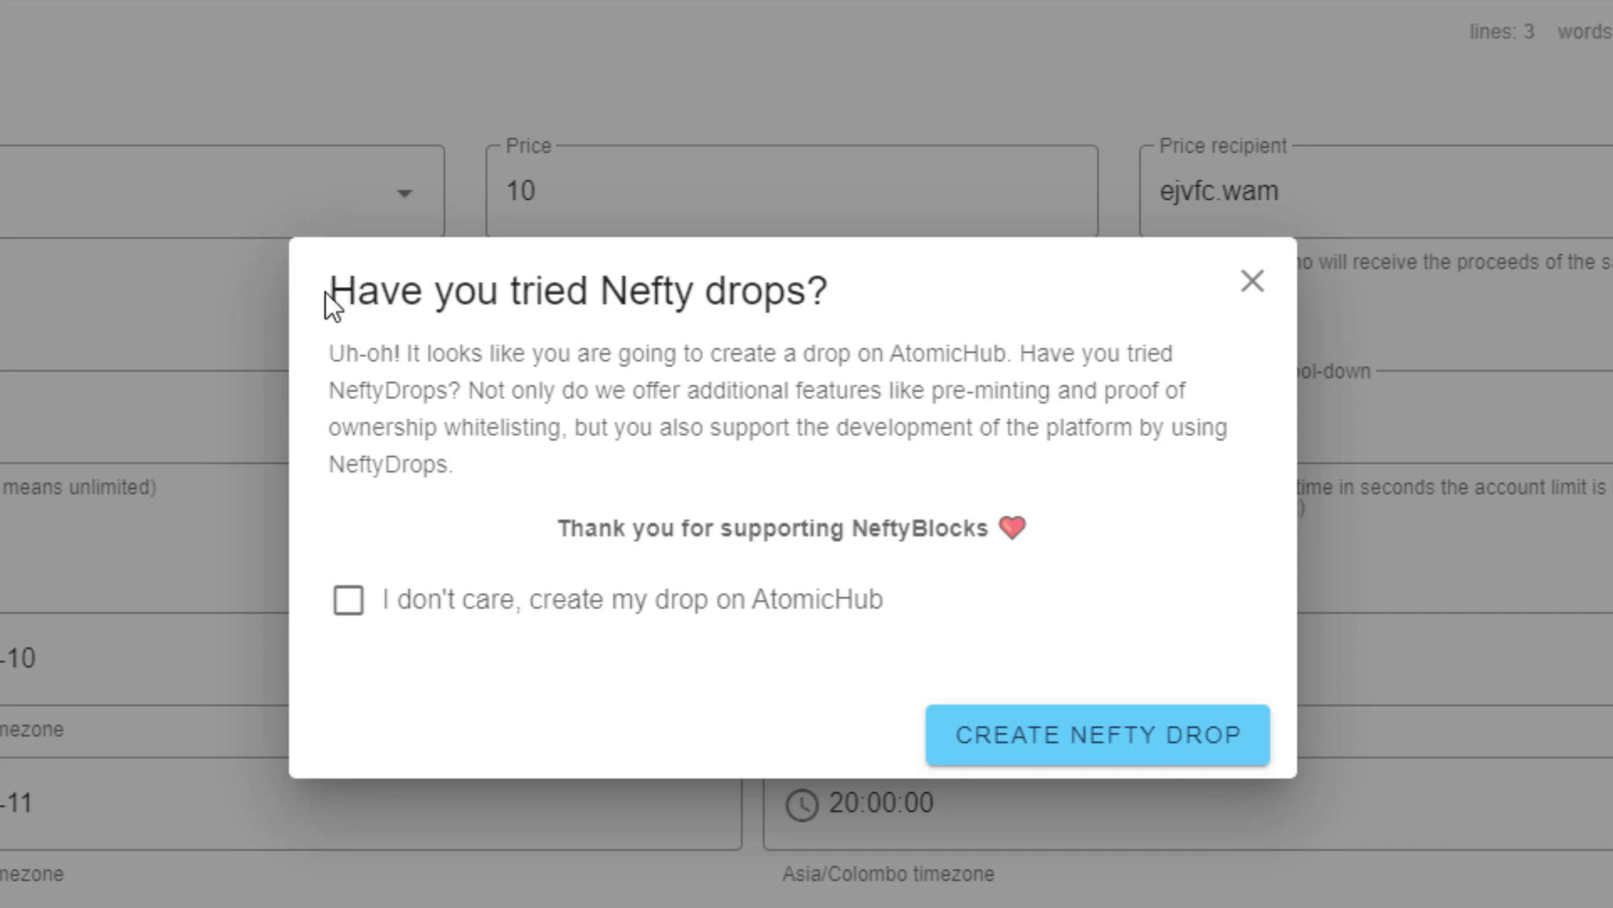
drag(325, 290, 845, 306)
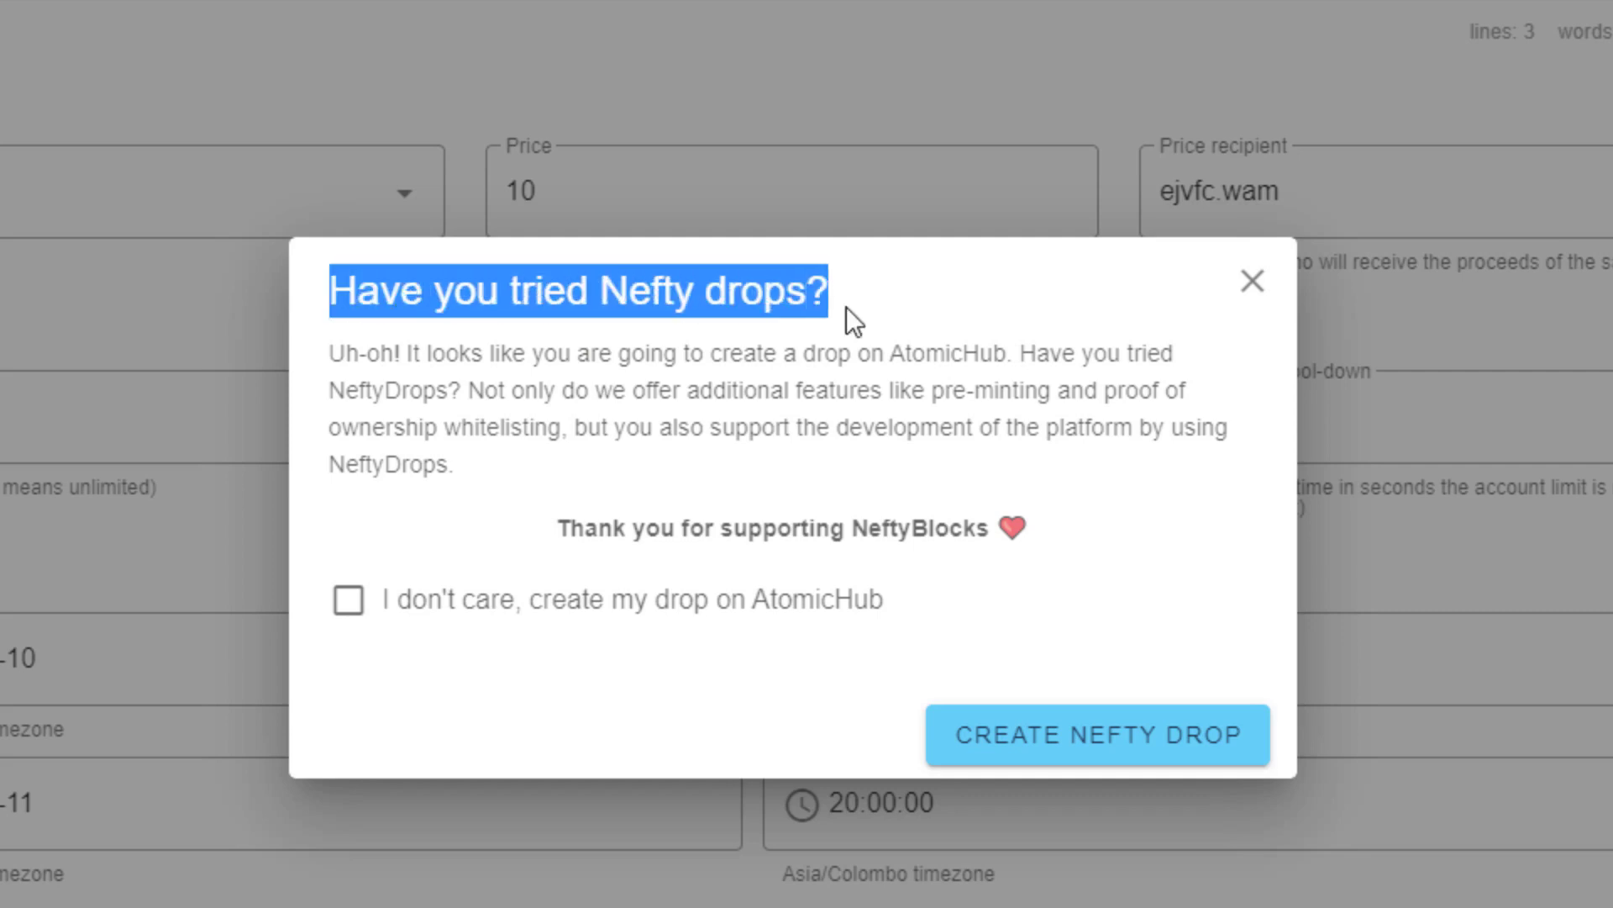
click(894, 294)
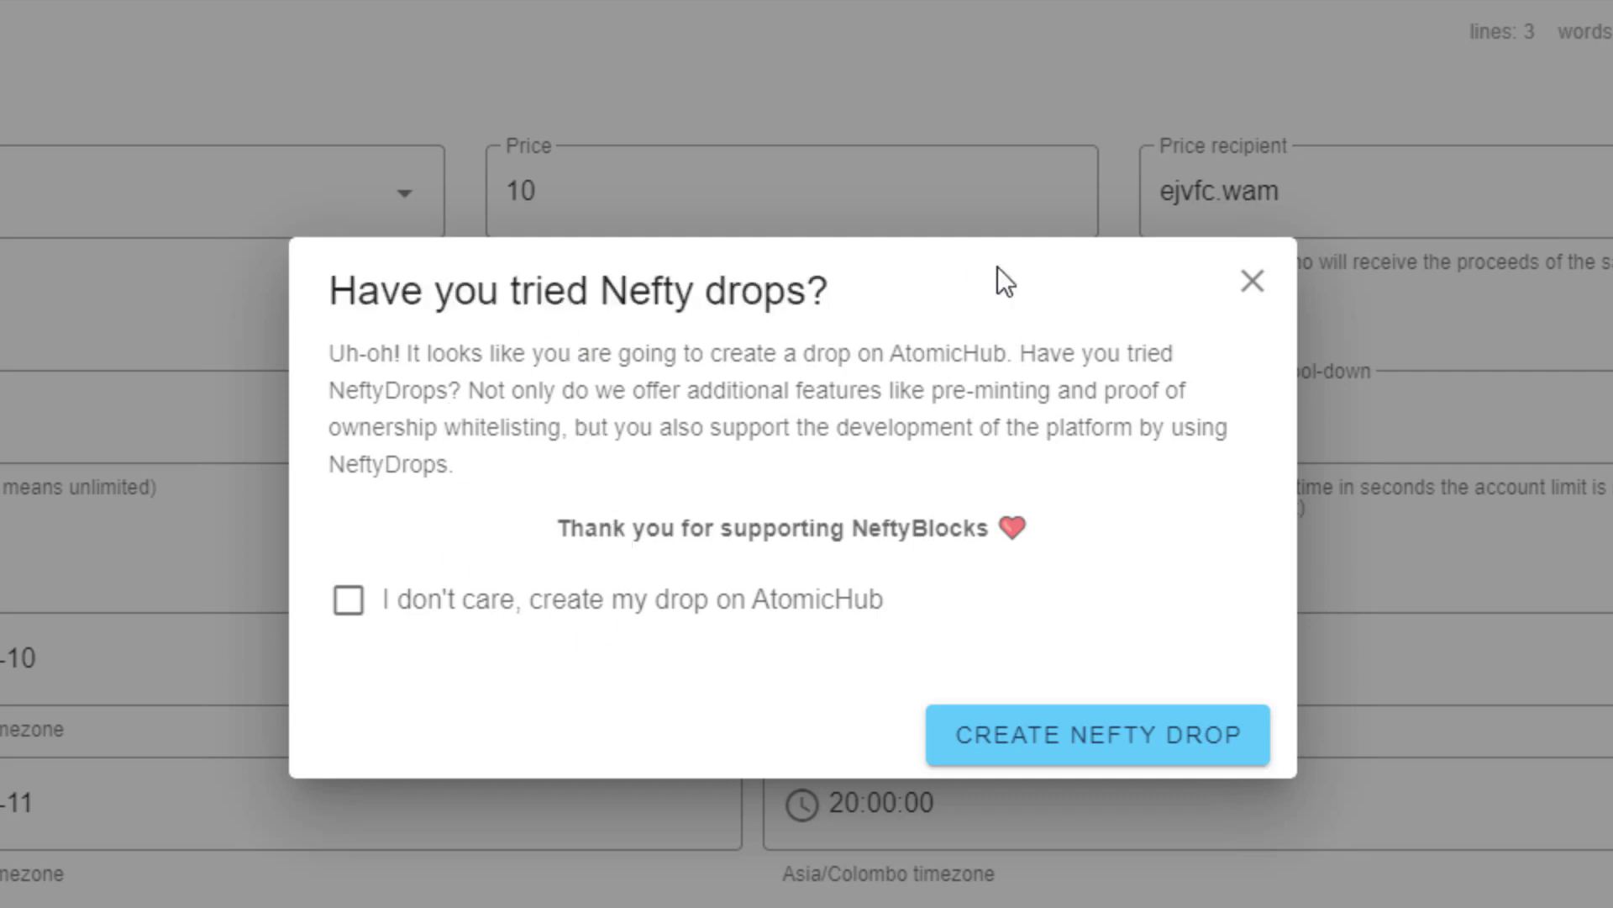
click(349, 600)
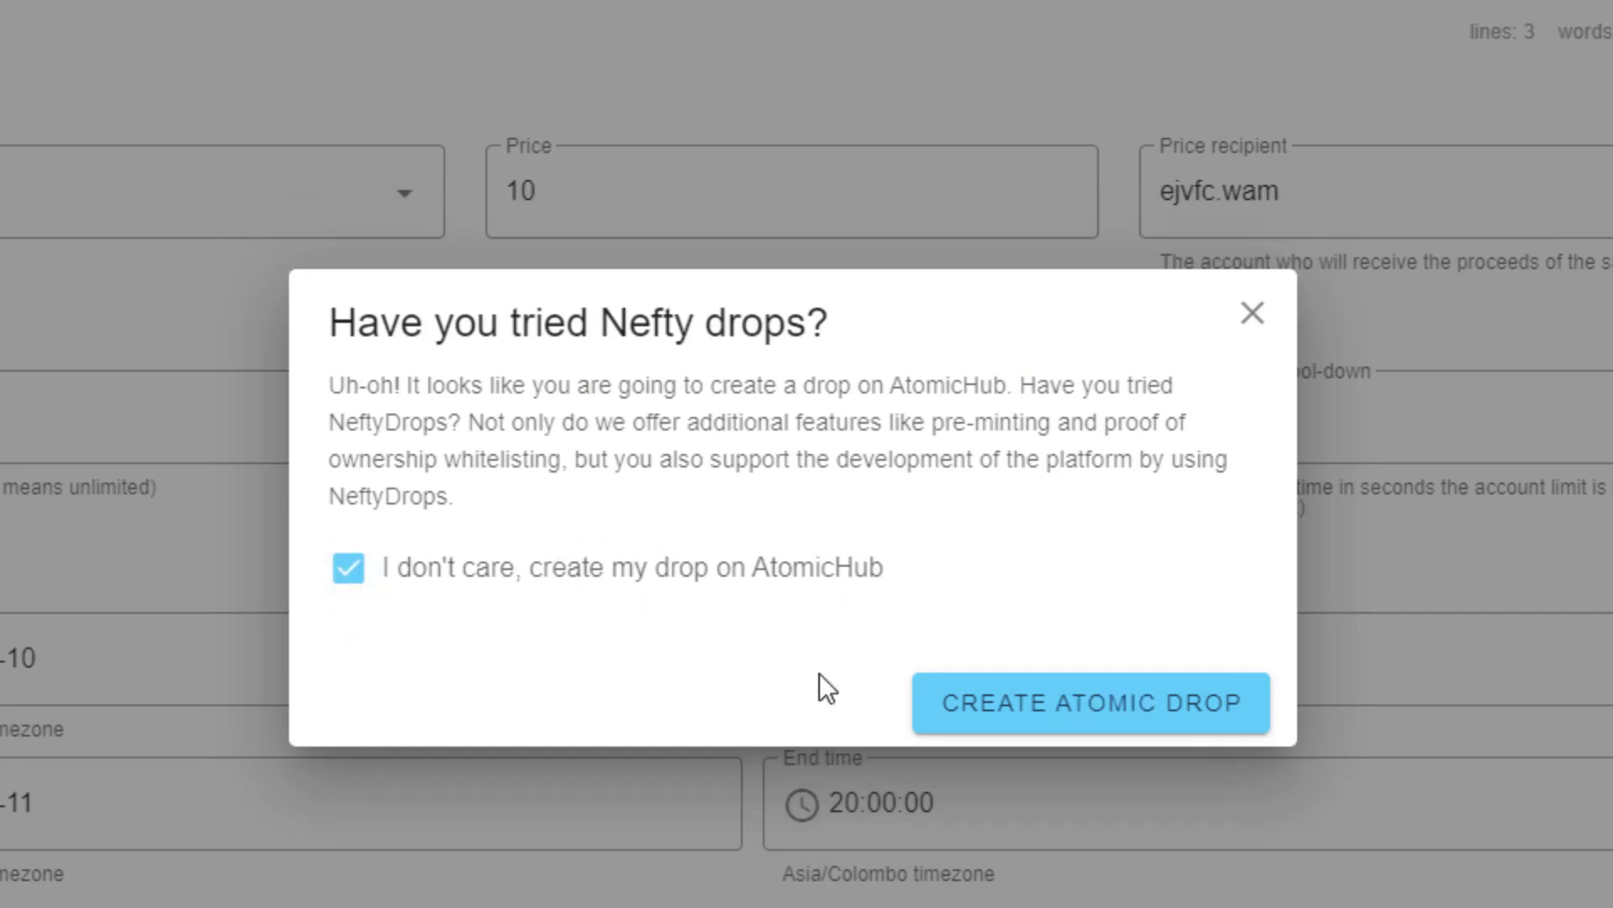
click(1040, 702)
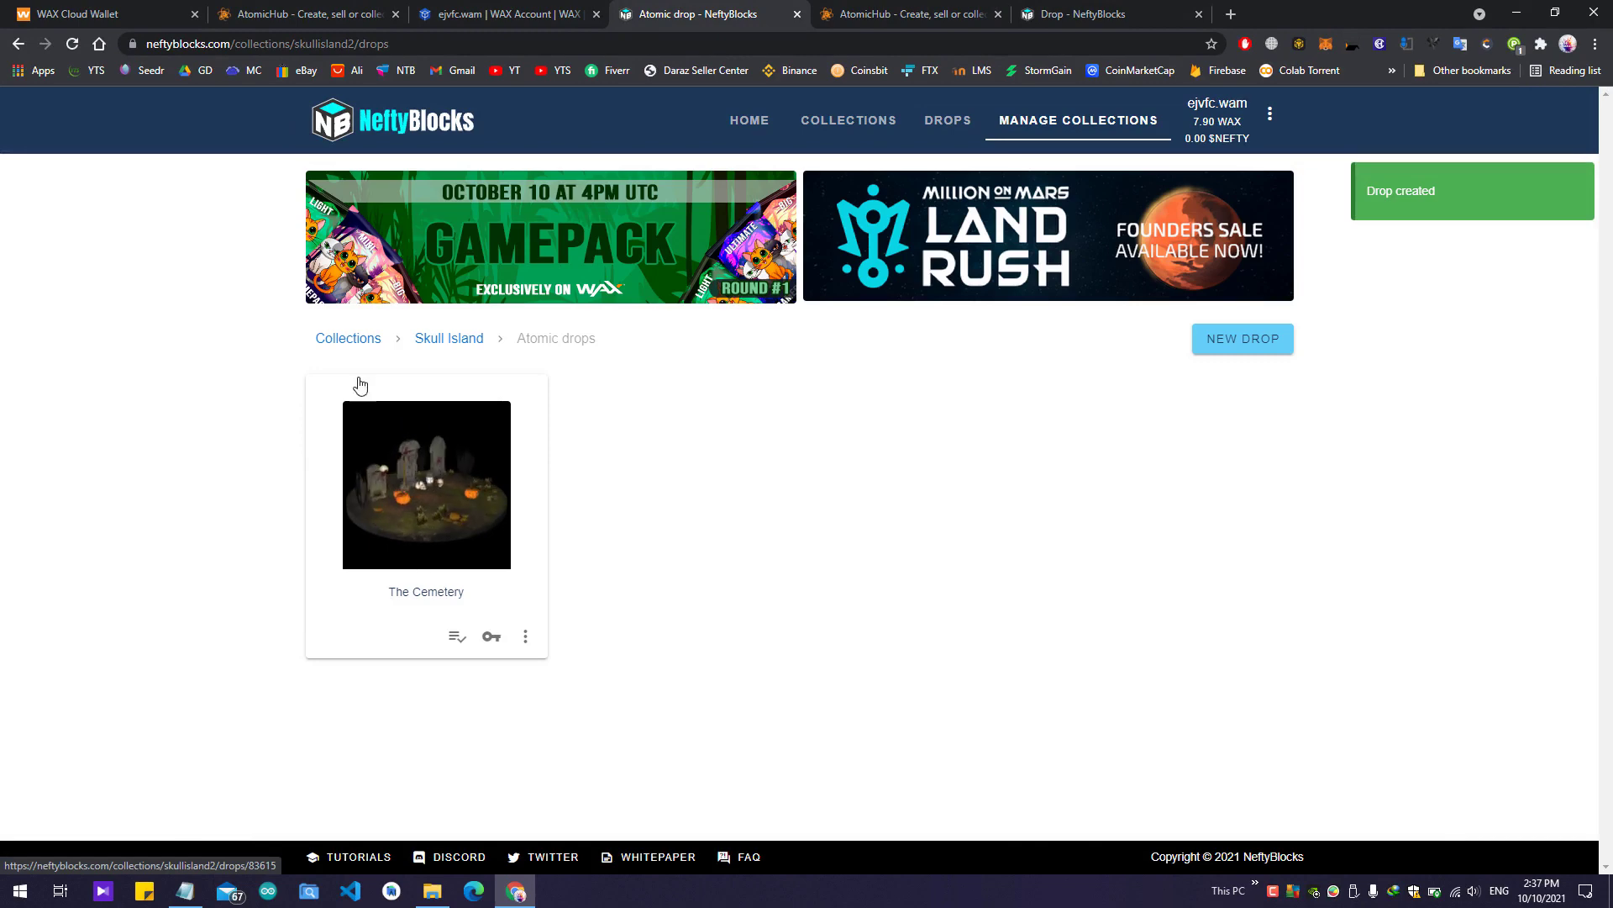
Step: Reopen the atomic drops list from the Skull Island collection page and view The Cemetery's drop page
click(449, 339)
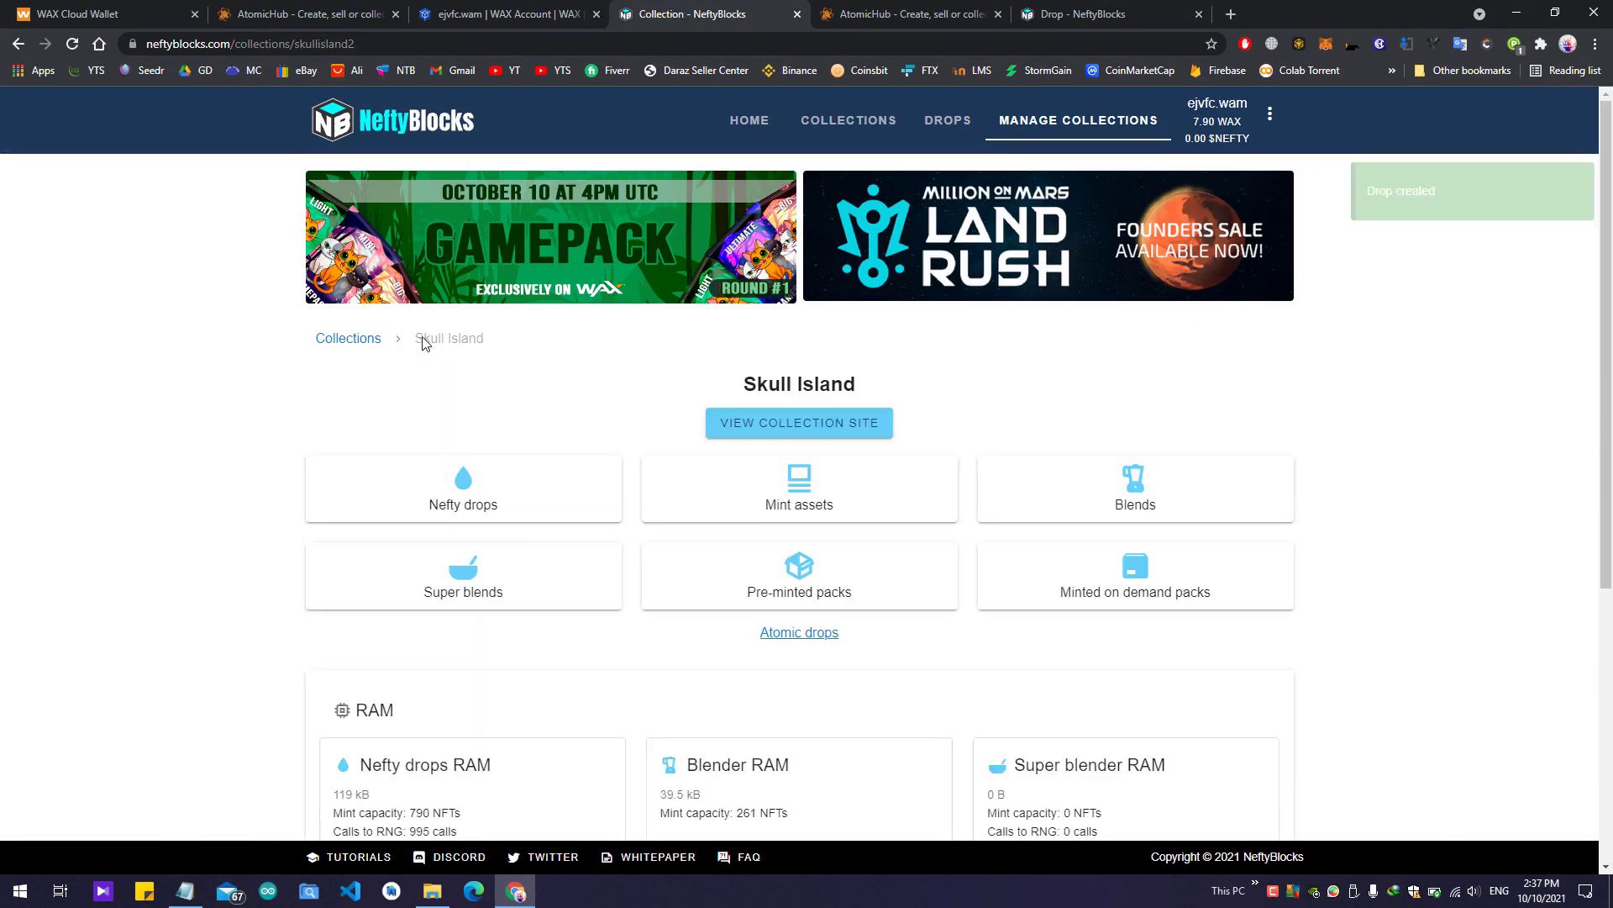
scroll(785, 654, down, 1)
click(782, 676)
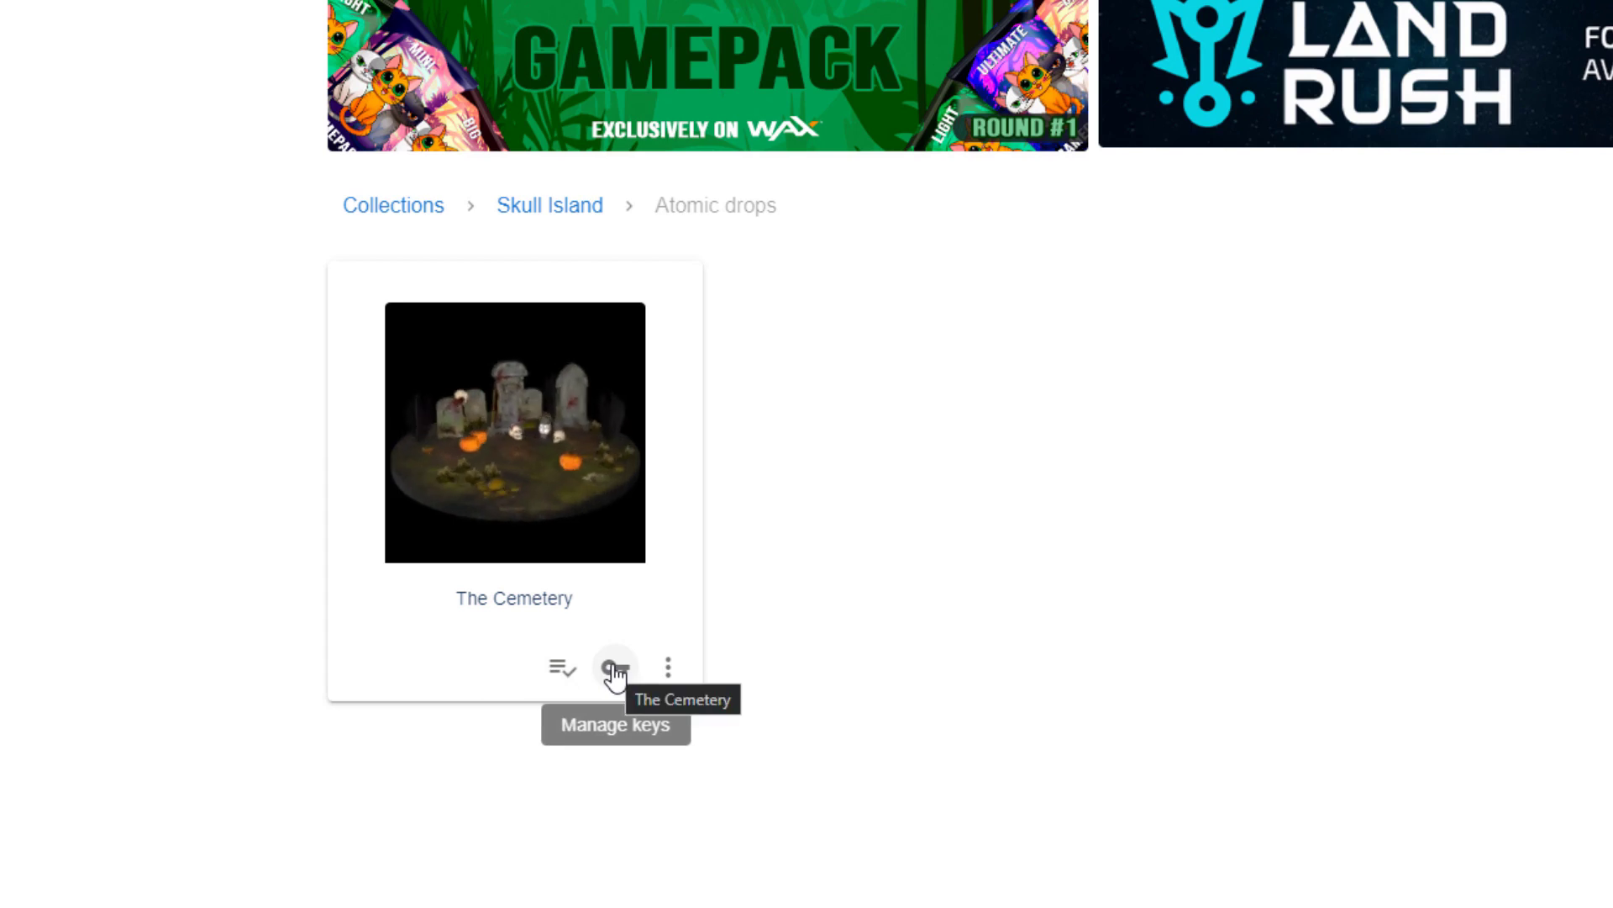
click(670, 672)
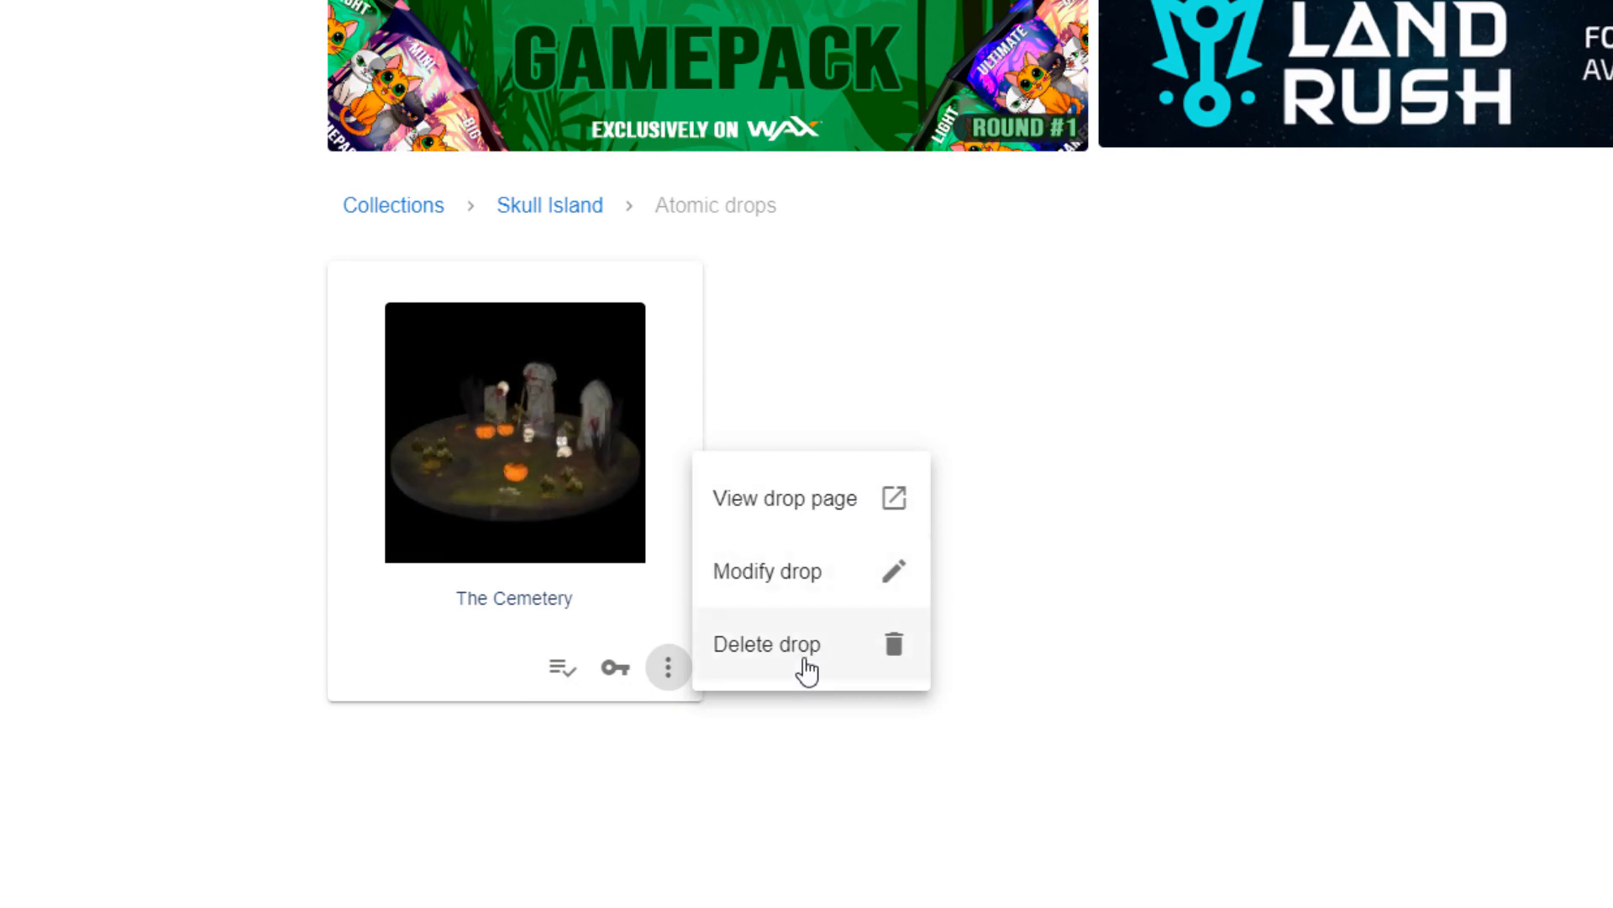
click(863, 527)
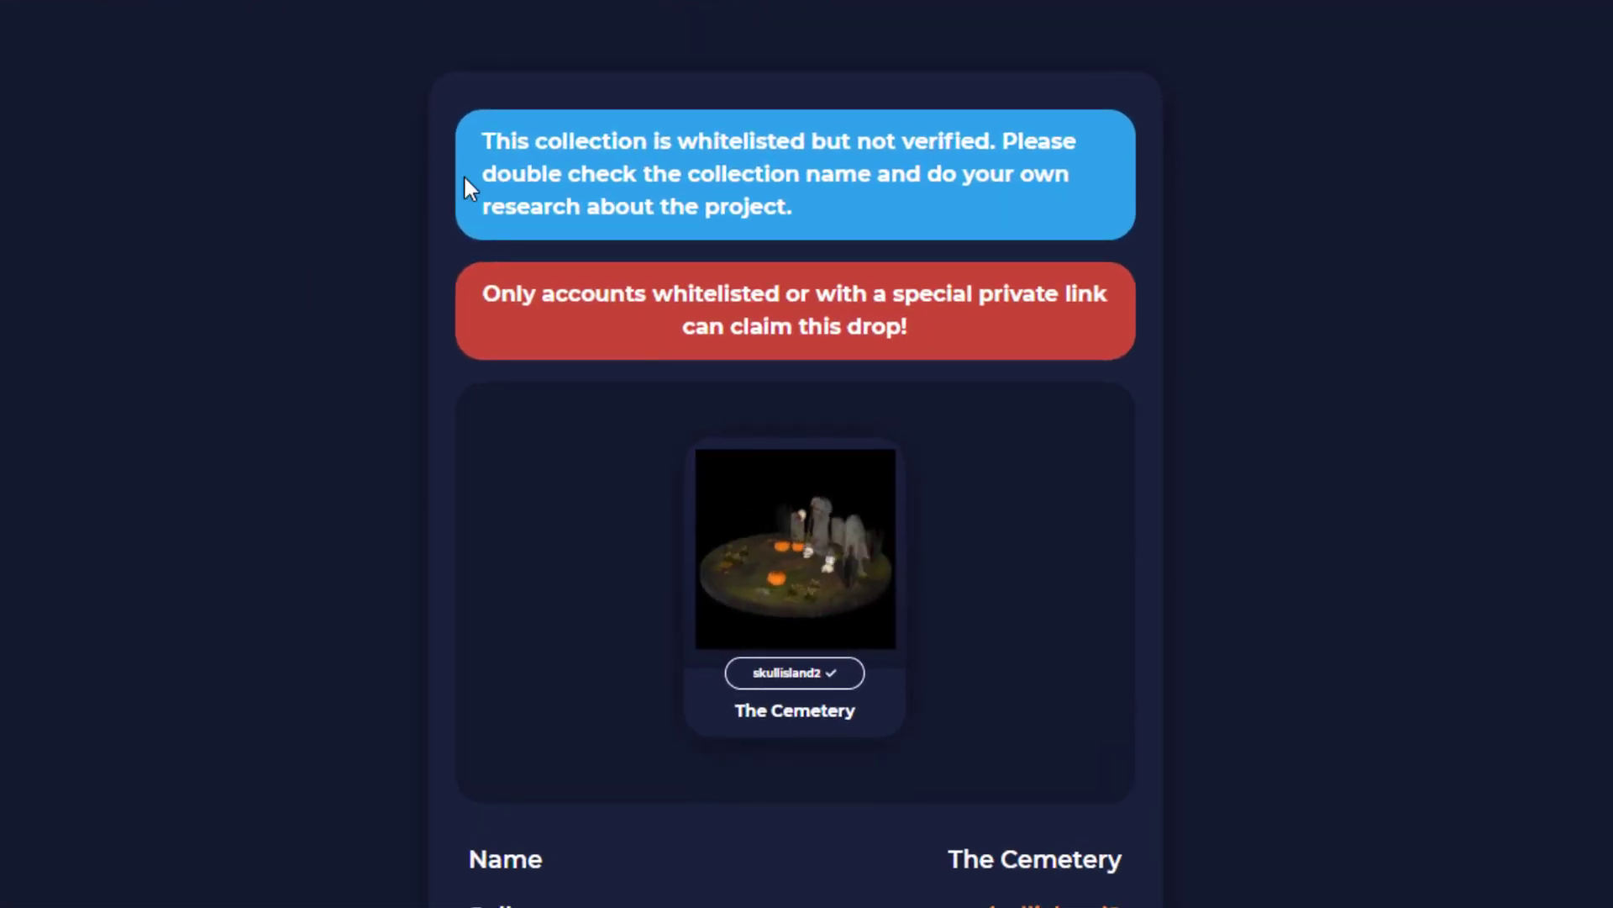
Step: Read the collection verification notice and the claim restriction notice above The Cemetery asset on its drop page
drag(475, 143, 809, 145)
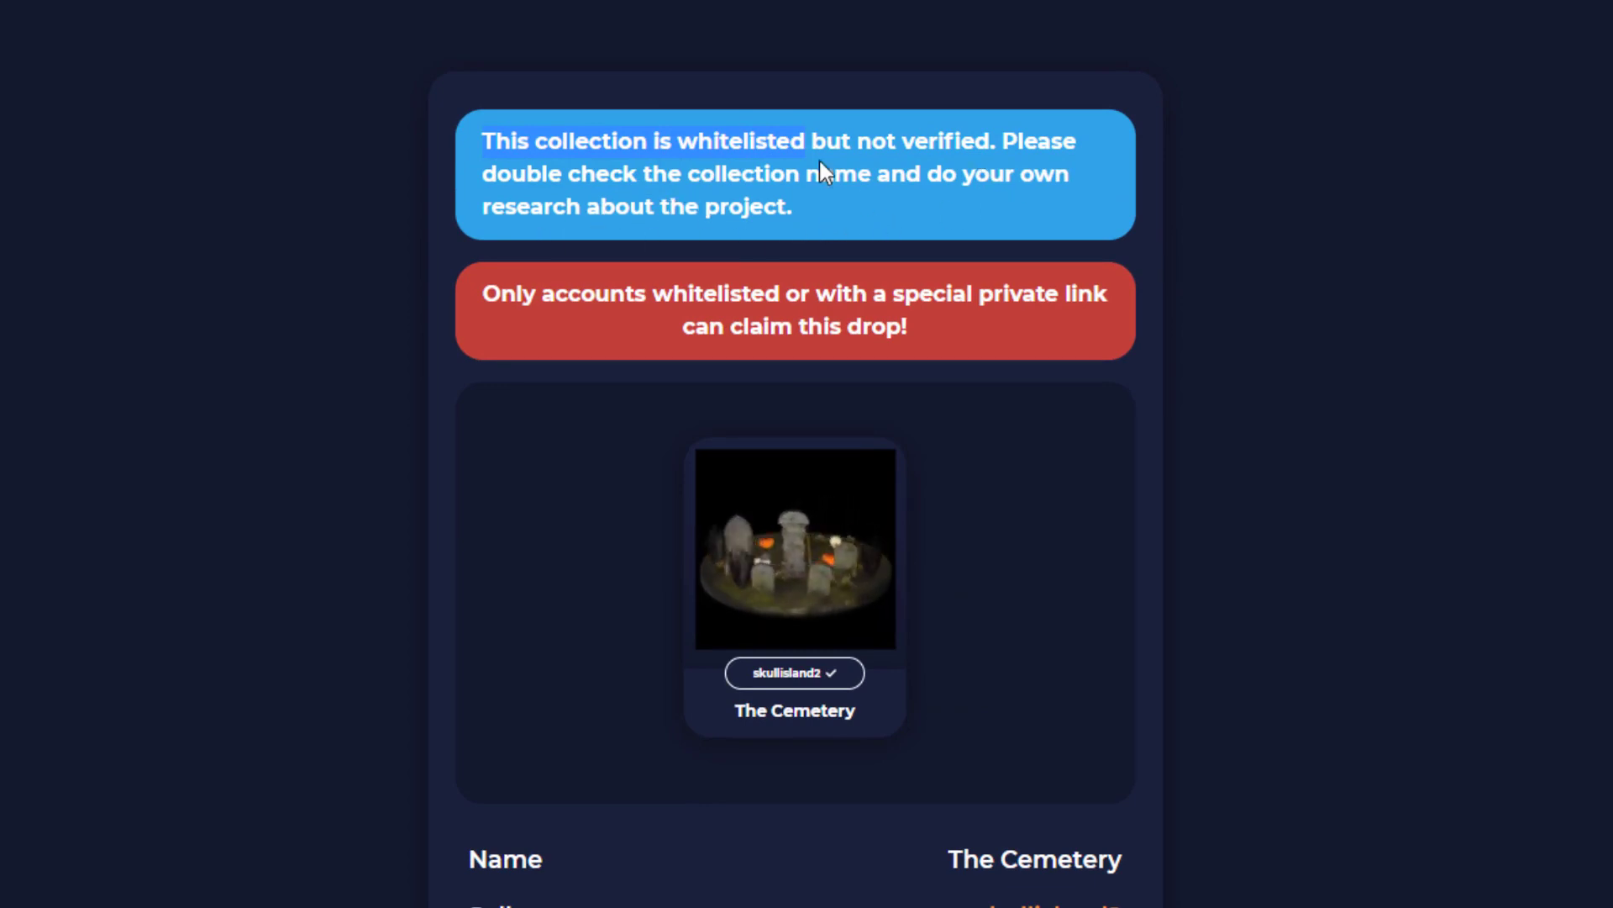
drag(491, 134, 818, 177)
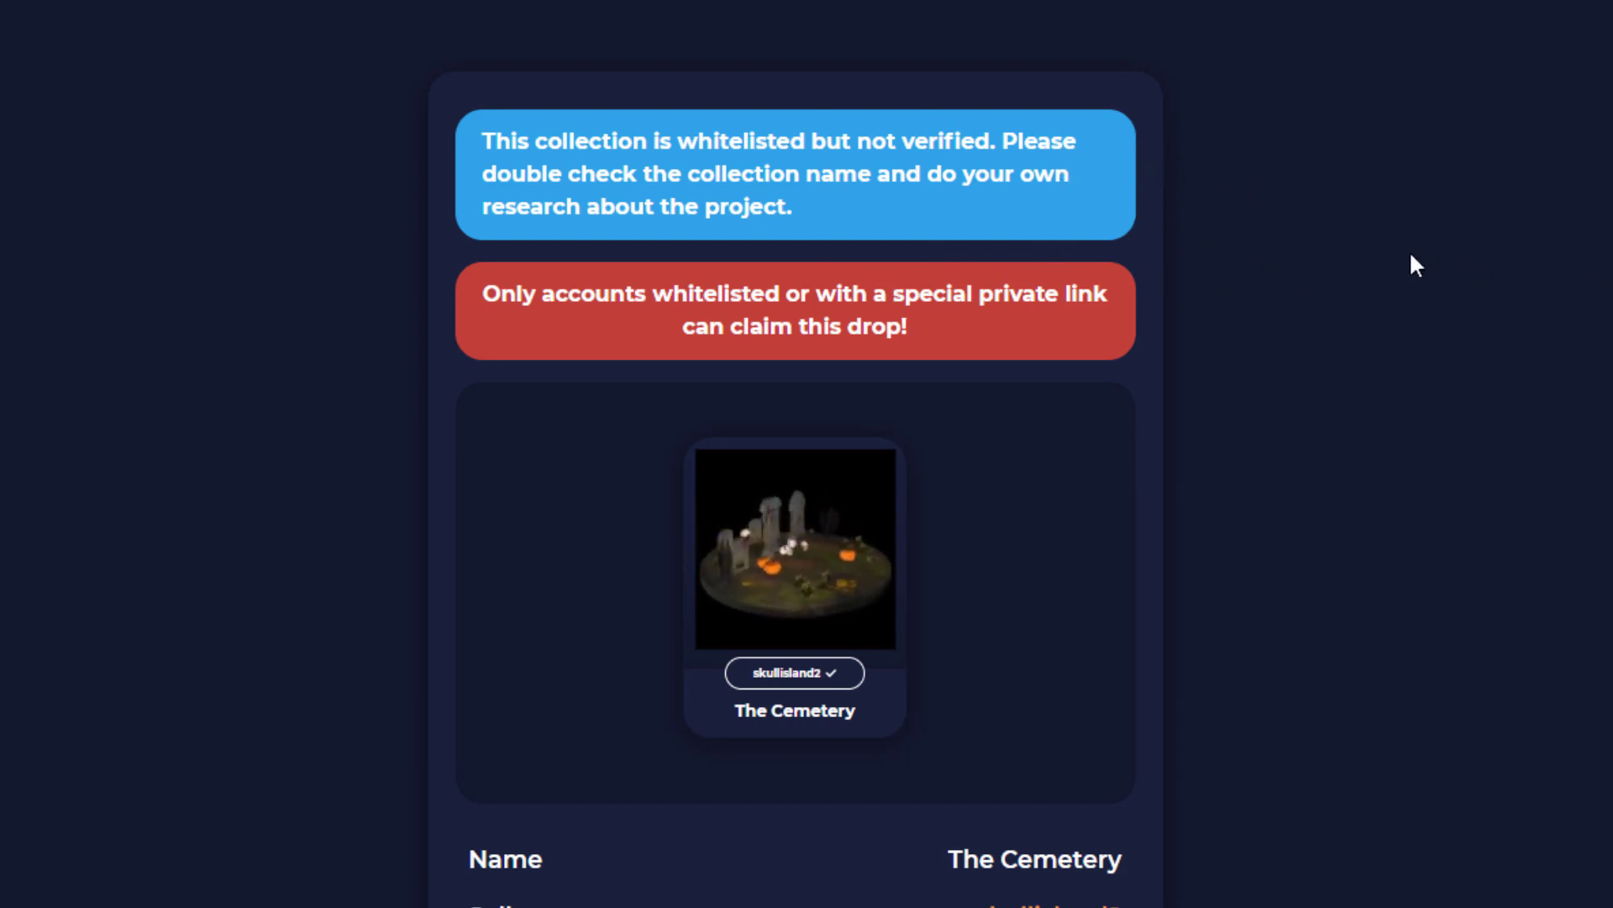
scroll(1477, 323, down, 2)
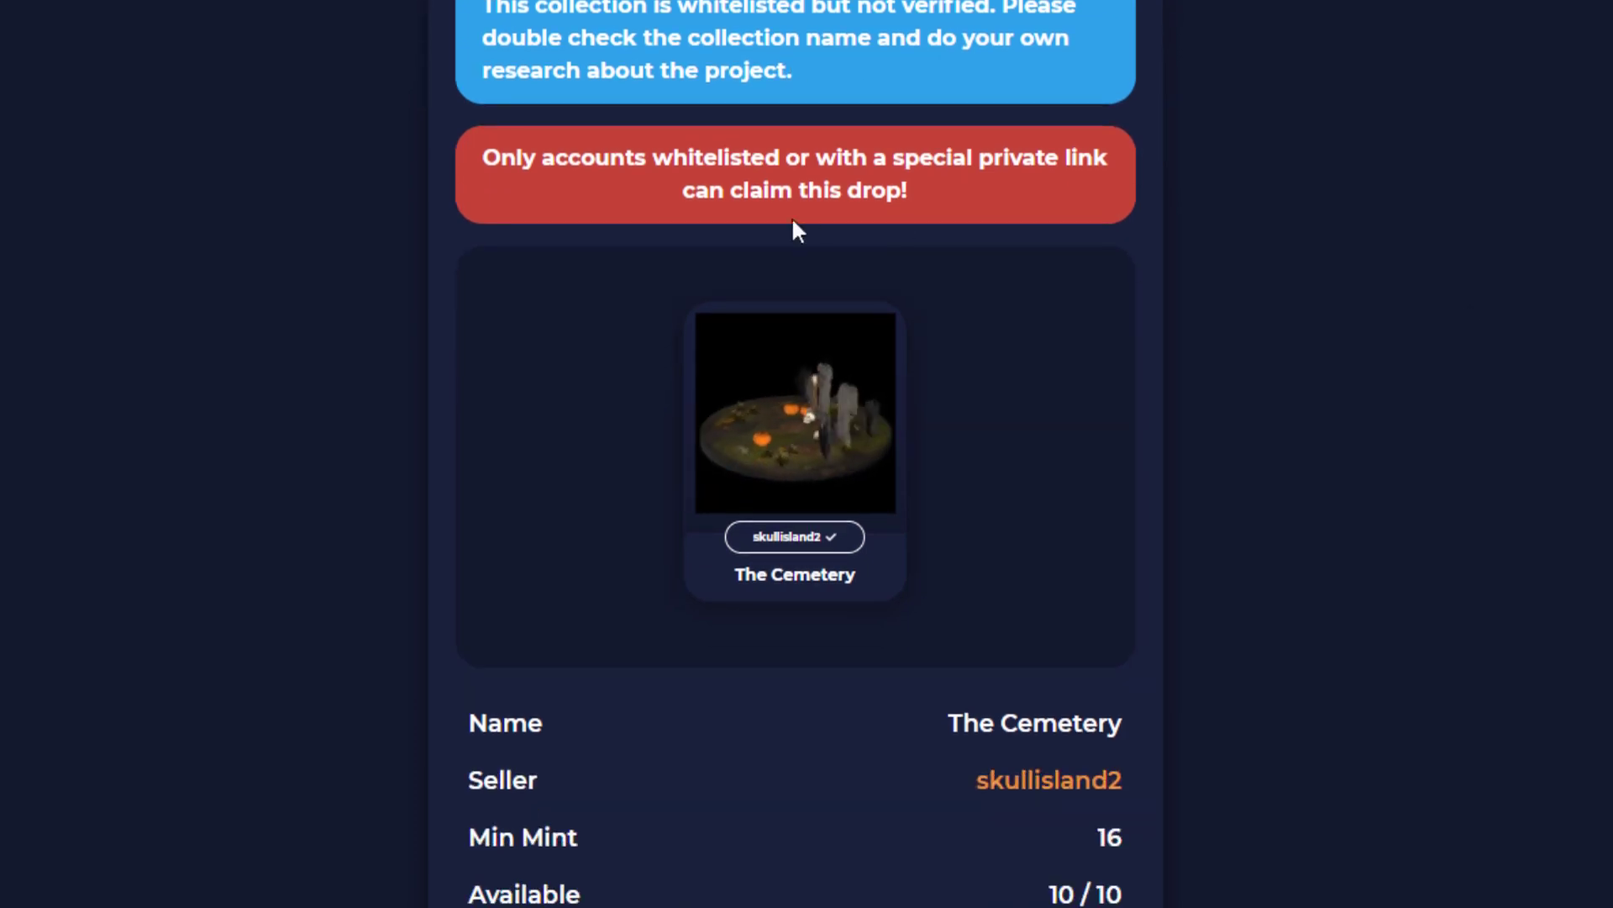
drag(495, 160, 939, 195)
click(939, 195)
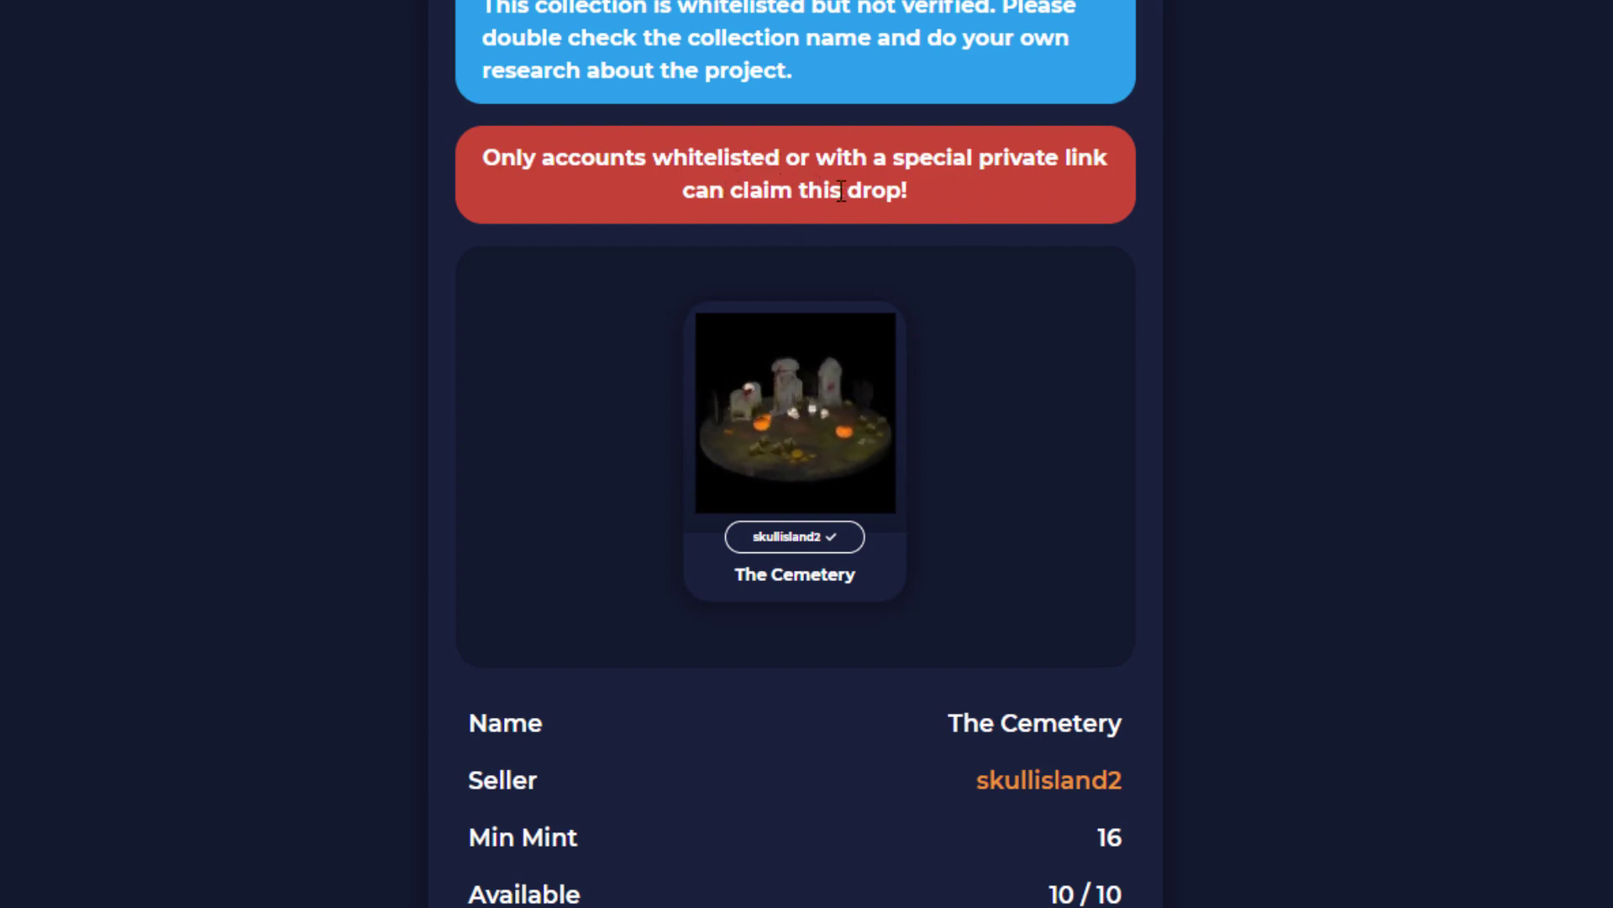
drag(914, 189, 477, 132)
click(1375, 160)
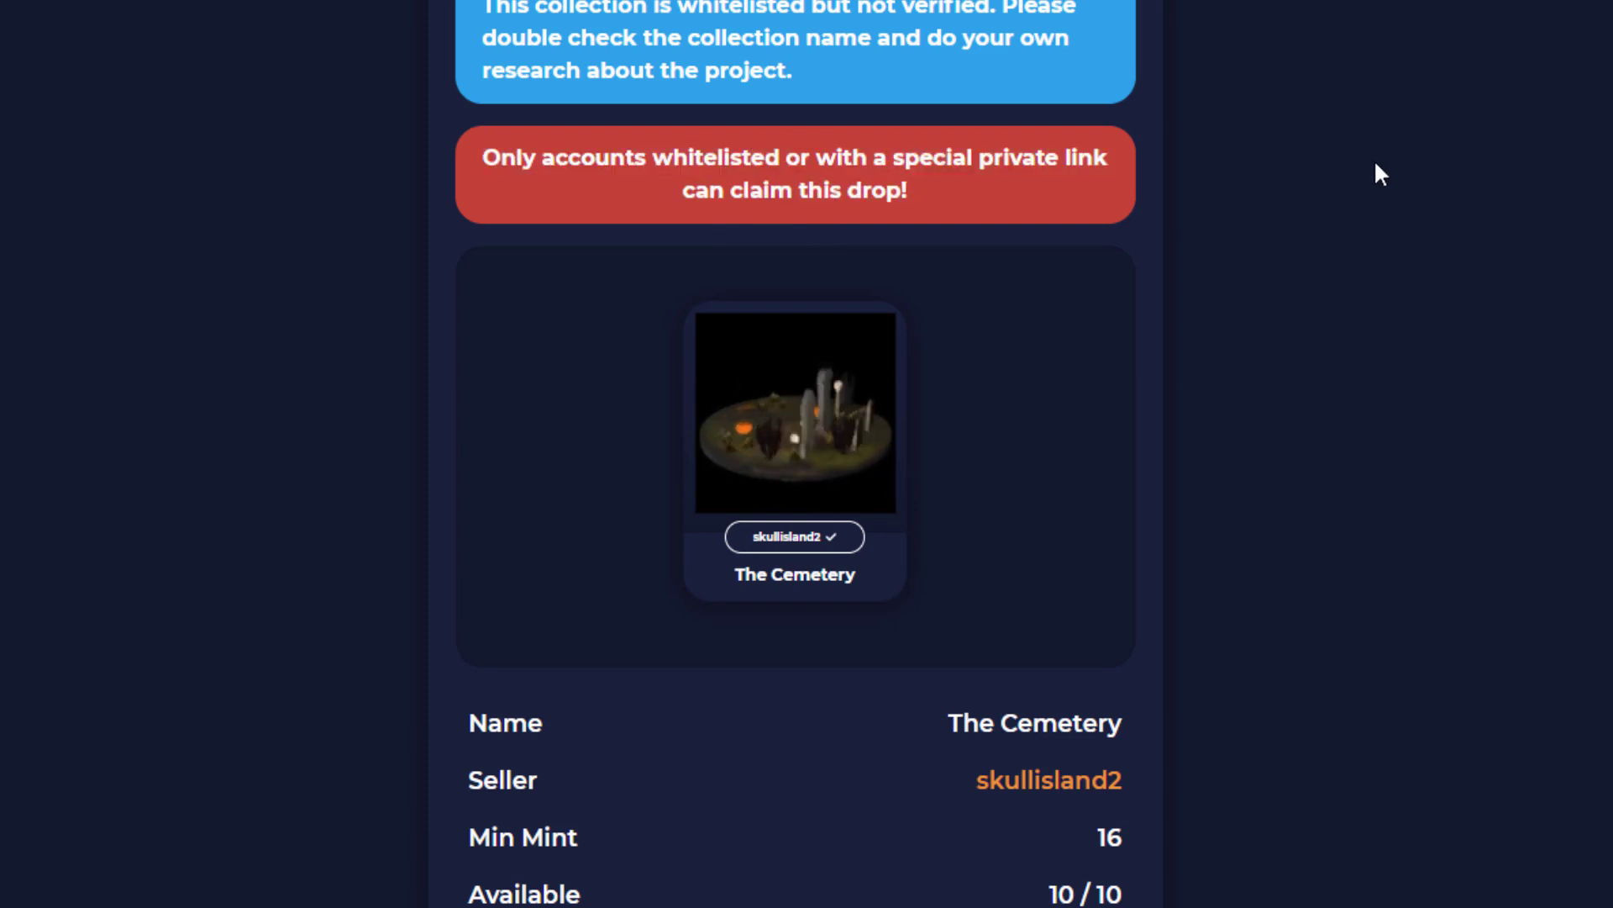
Step: Check the name and seller entries in The Cemetery's drop details
scroll(1376, 160, down, 5)
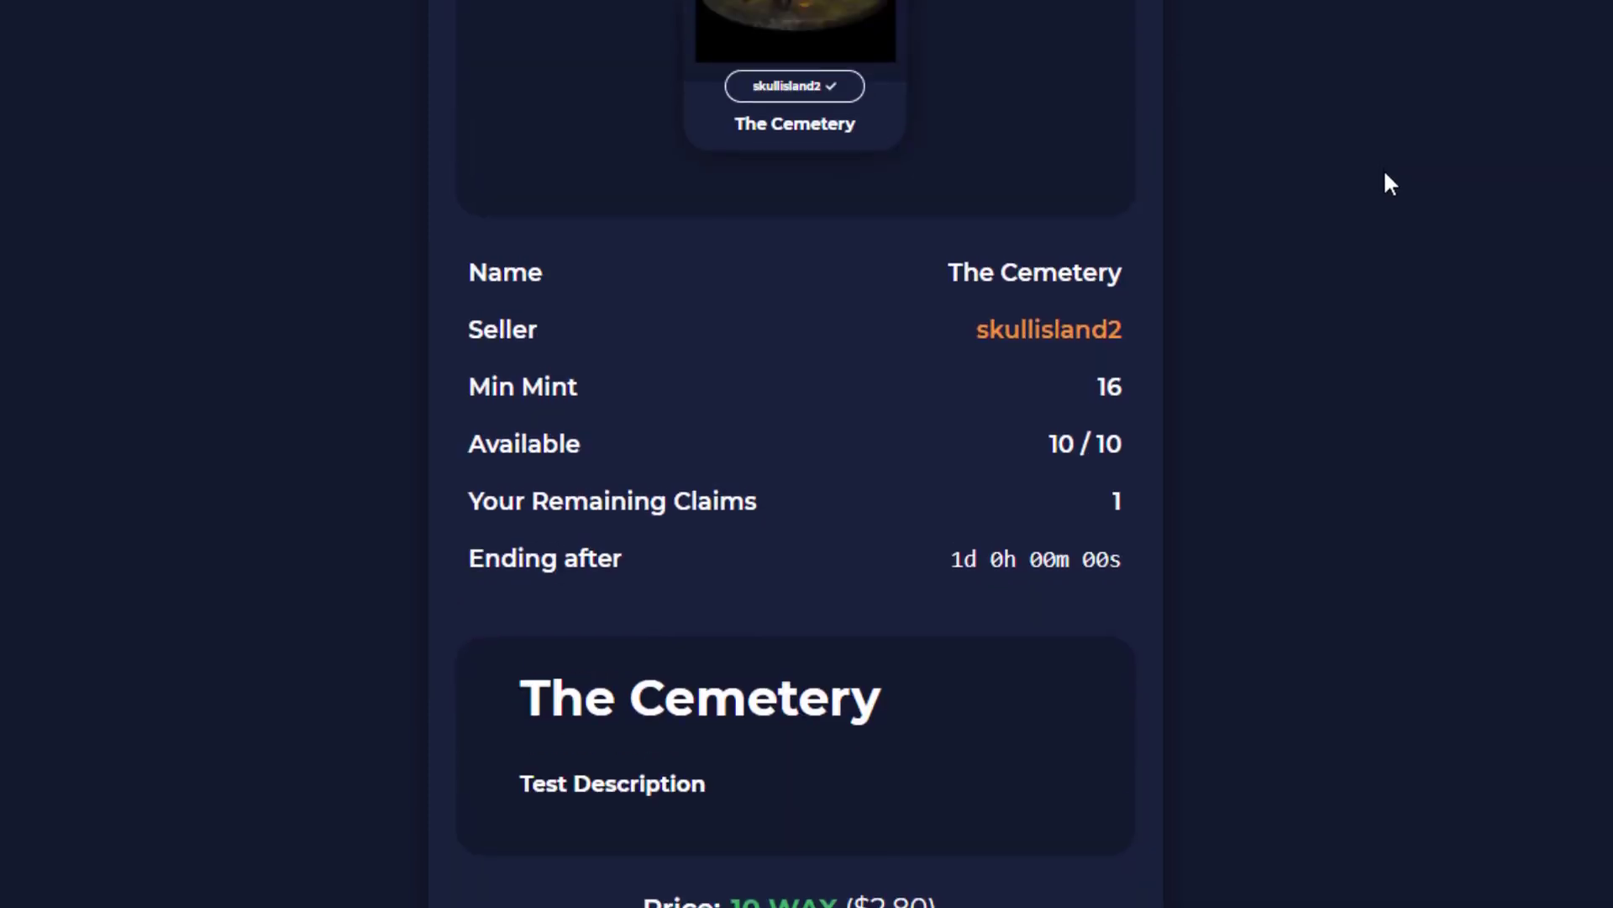
scroll(1383, 172, up, 1)
drag(468, 320, 544, 319)
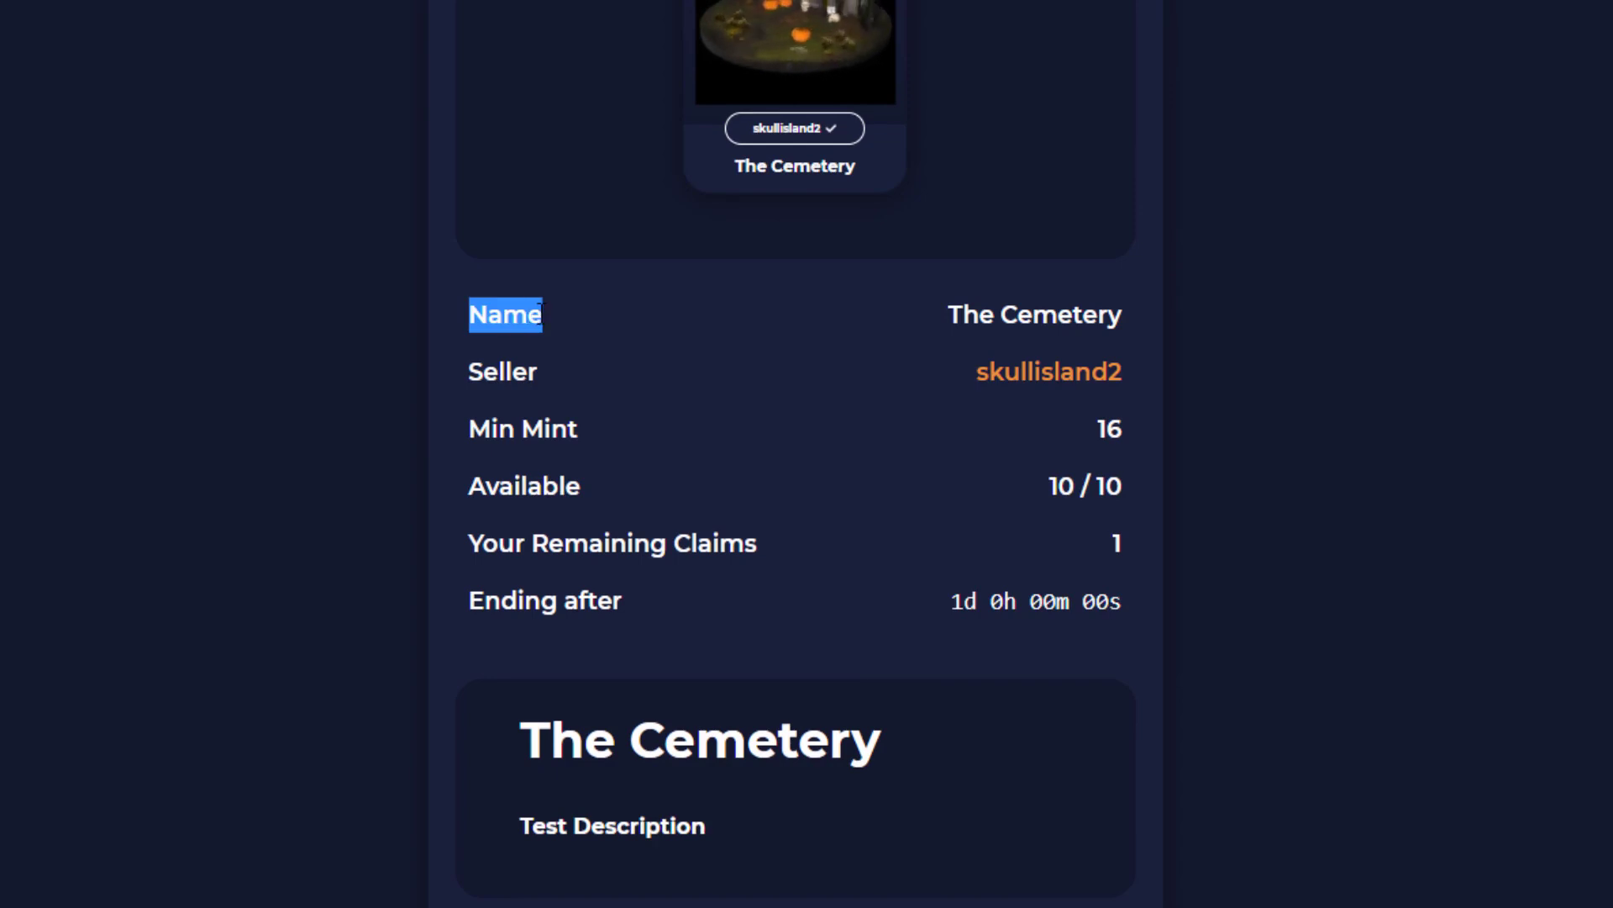
drag(814, 317, 1097, 317)
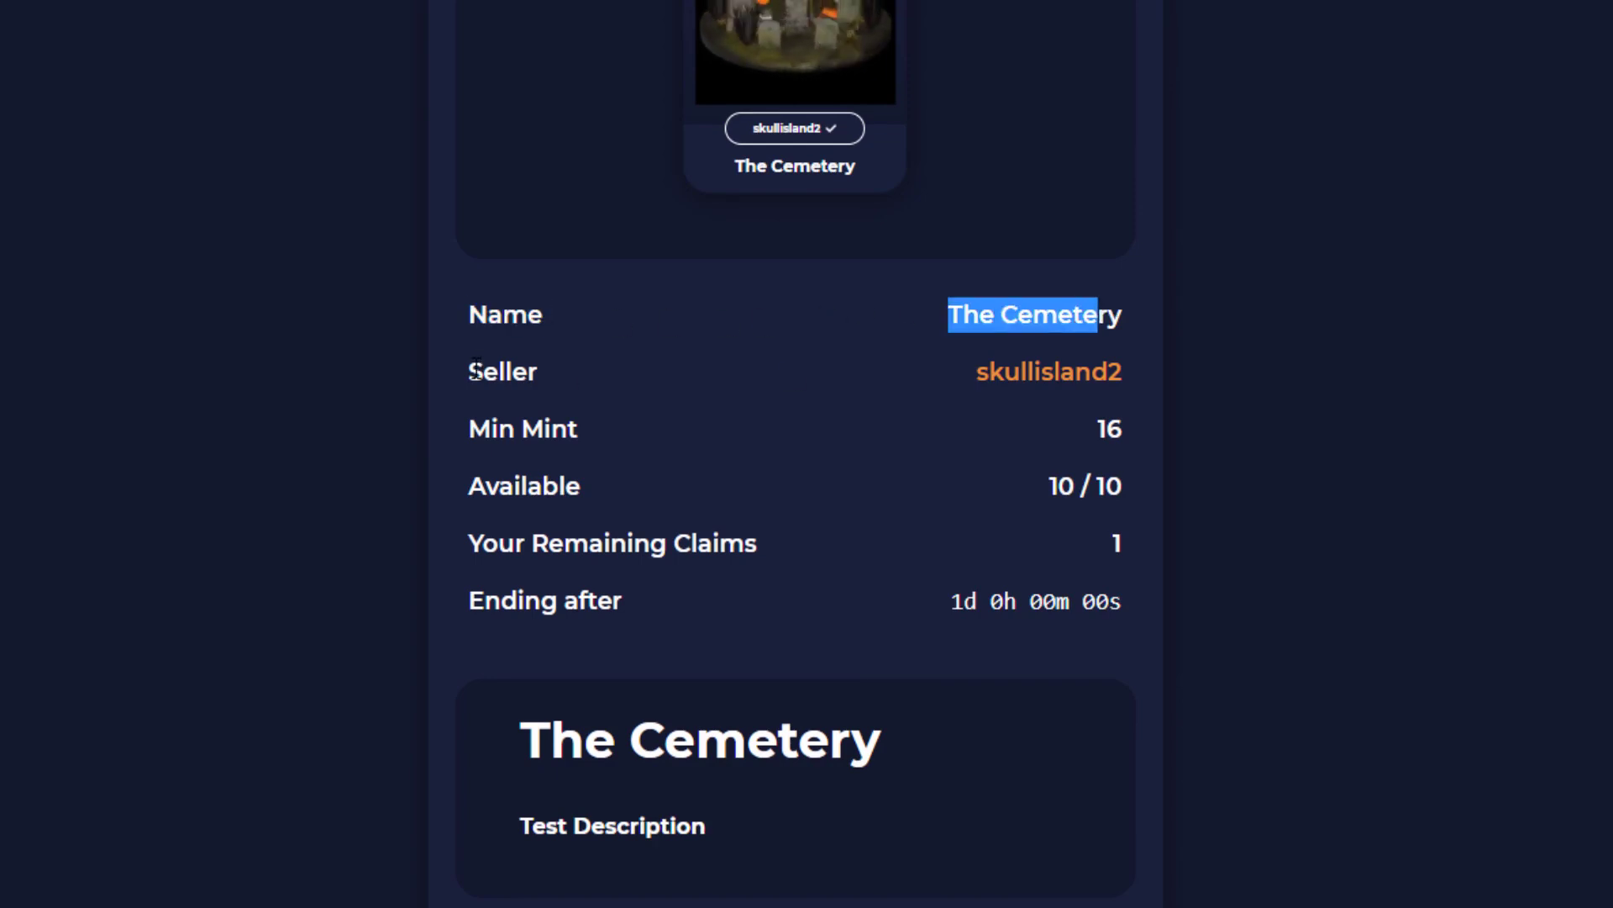
drag(468, 371, 540, 372)
drag(973, 372, 1126, 378)
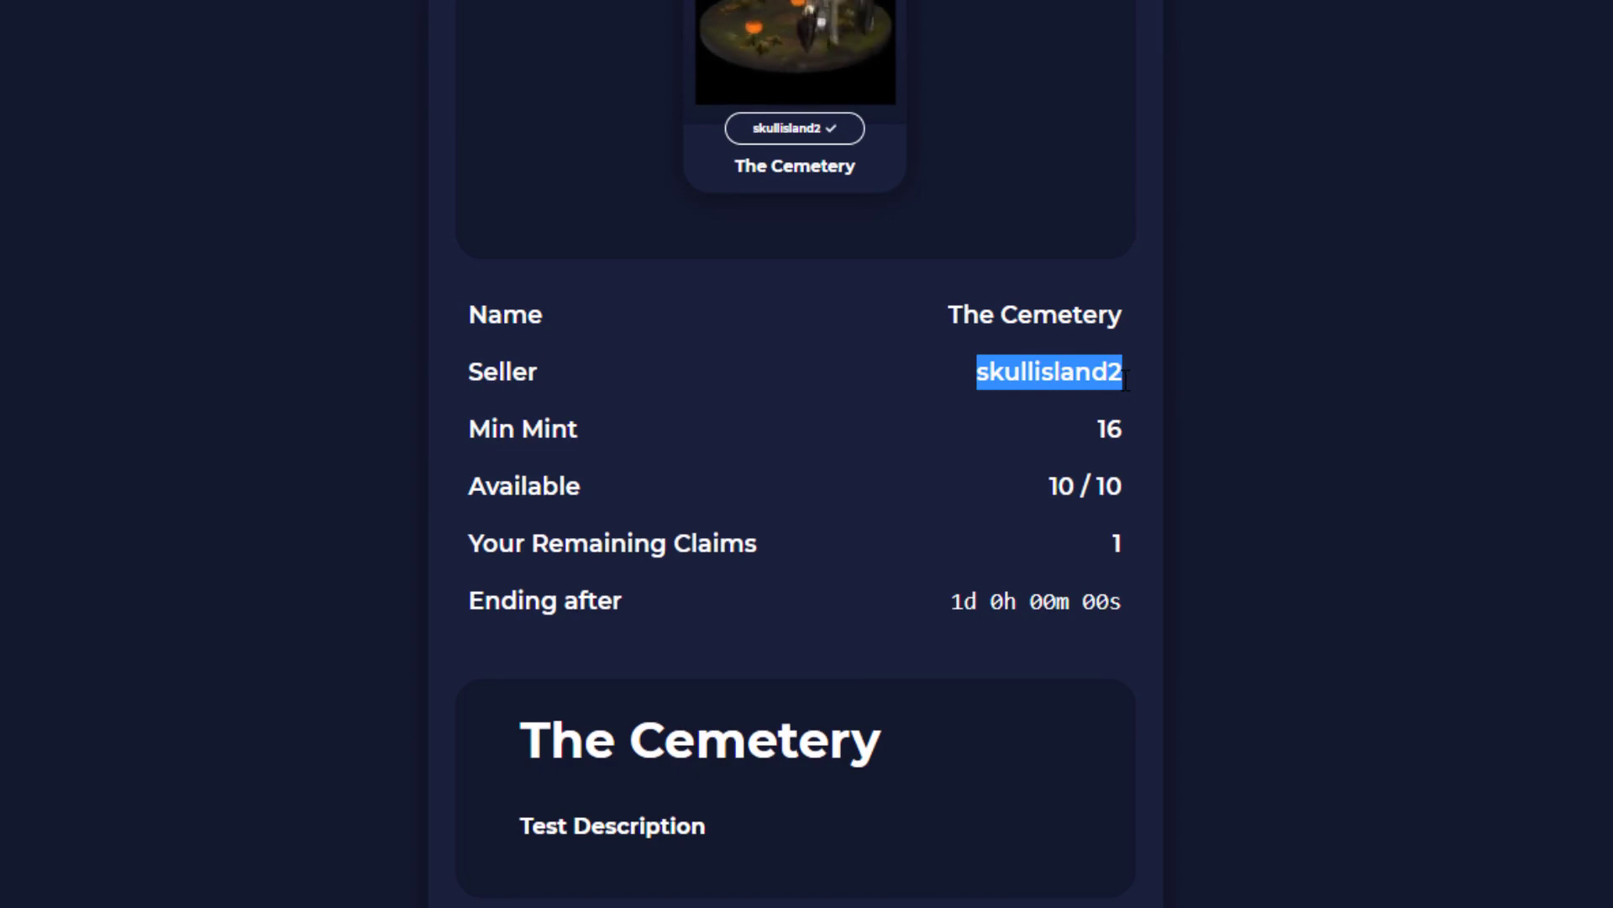
scroll(903, 475, up, 2)
click(1061, 513)
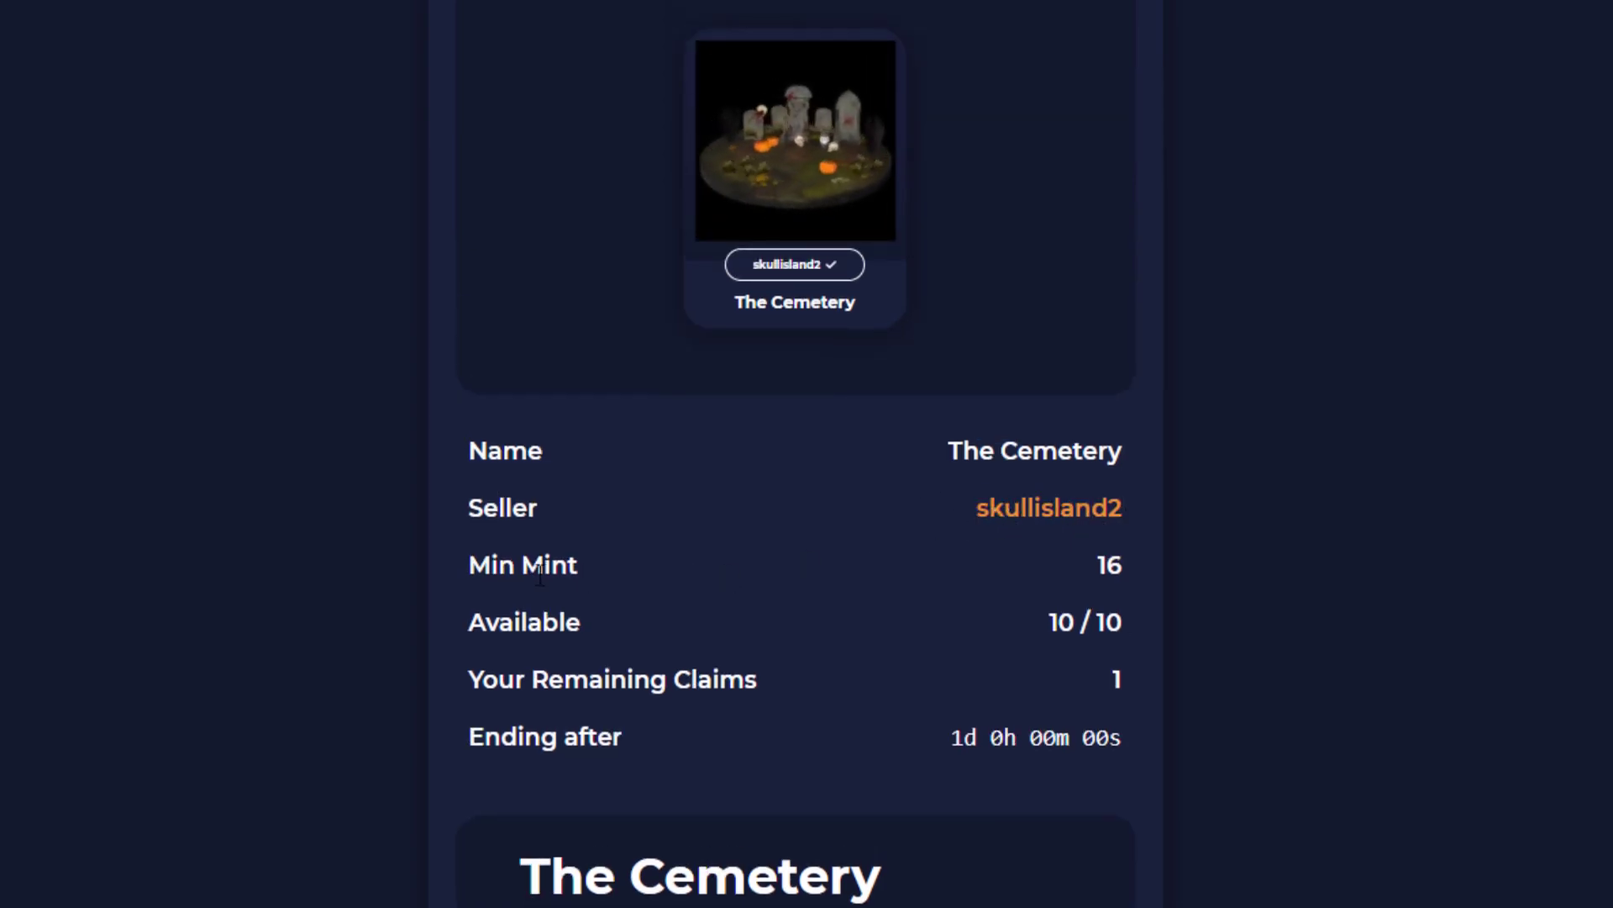
Step: Examine the minimum mint number in The Cemetery's drop details
drag(607, 565, 466, 558)
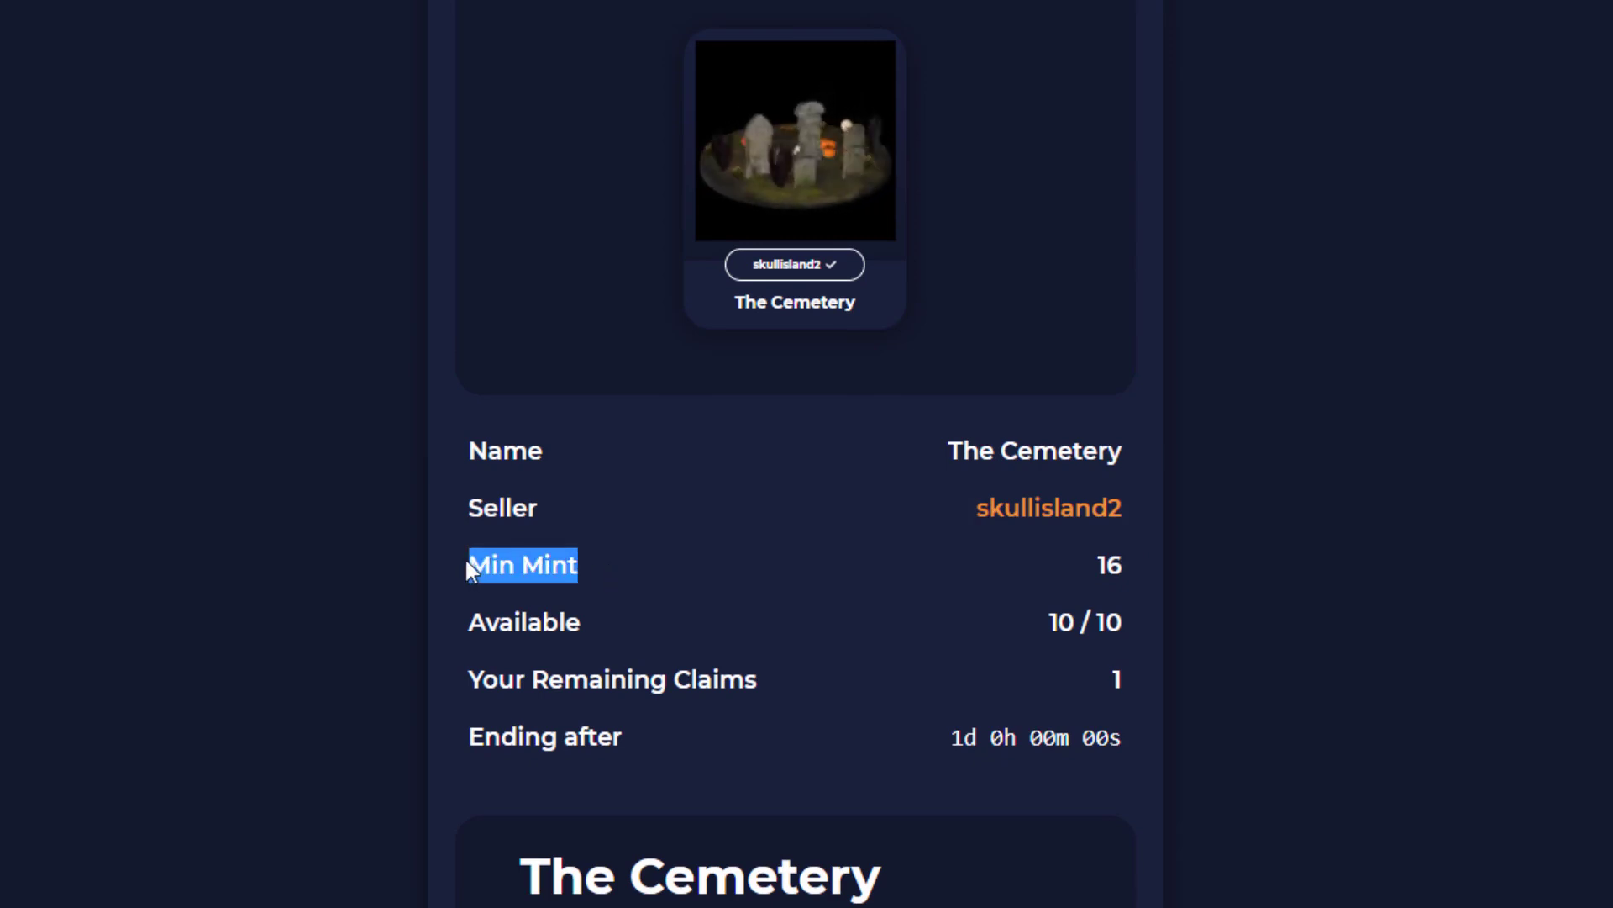
click(1091, 570)
double_click(1109, 565)
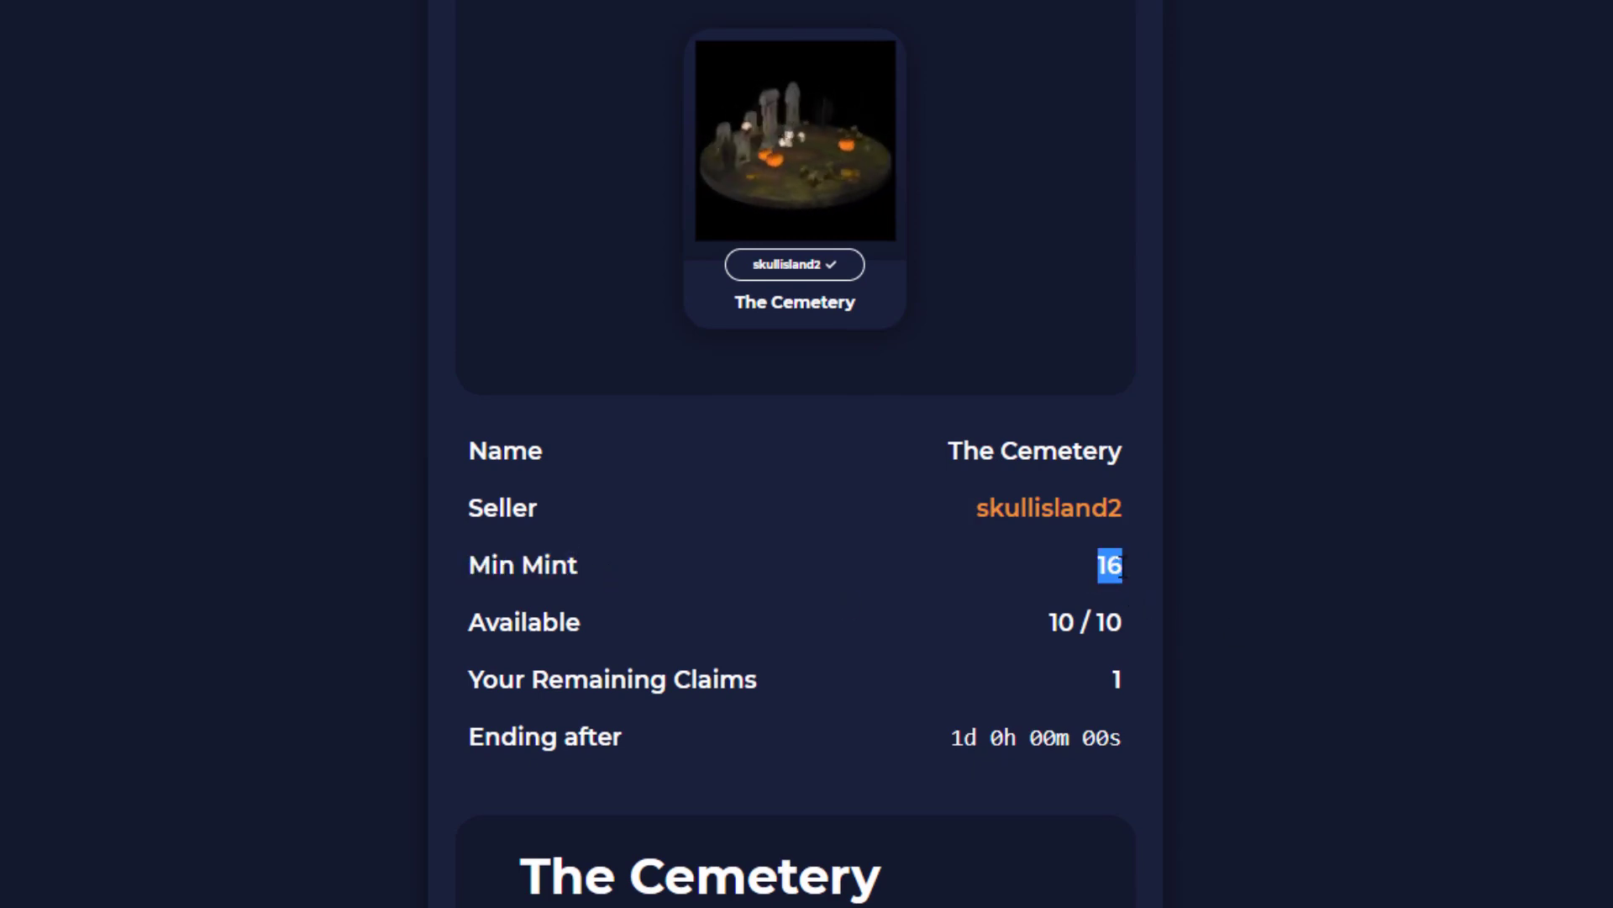
click(1064, 572)
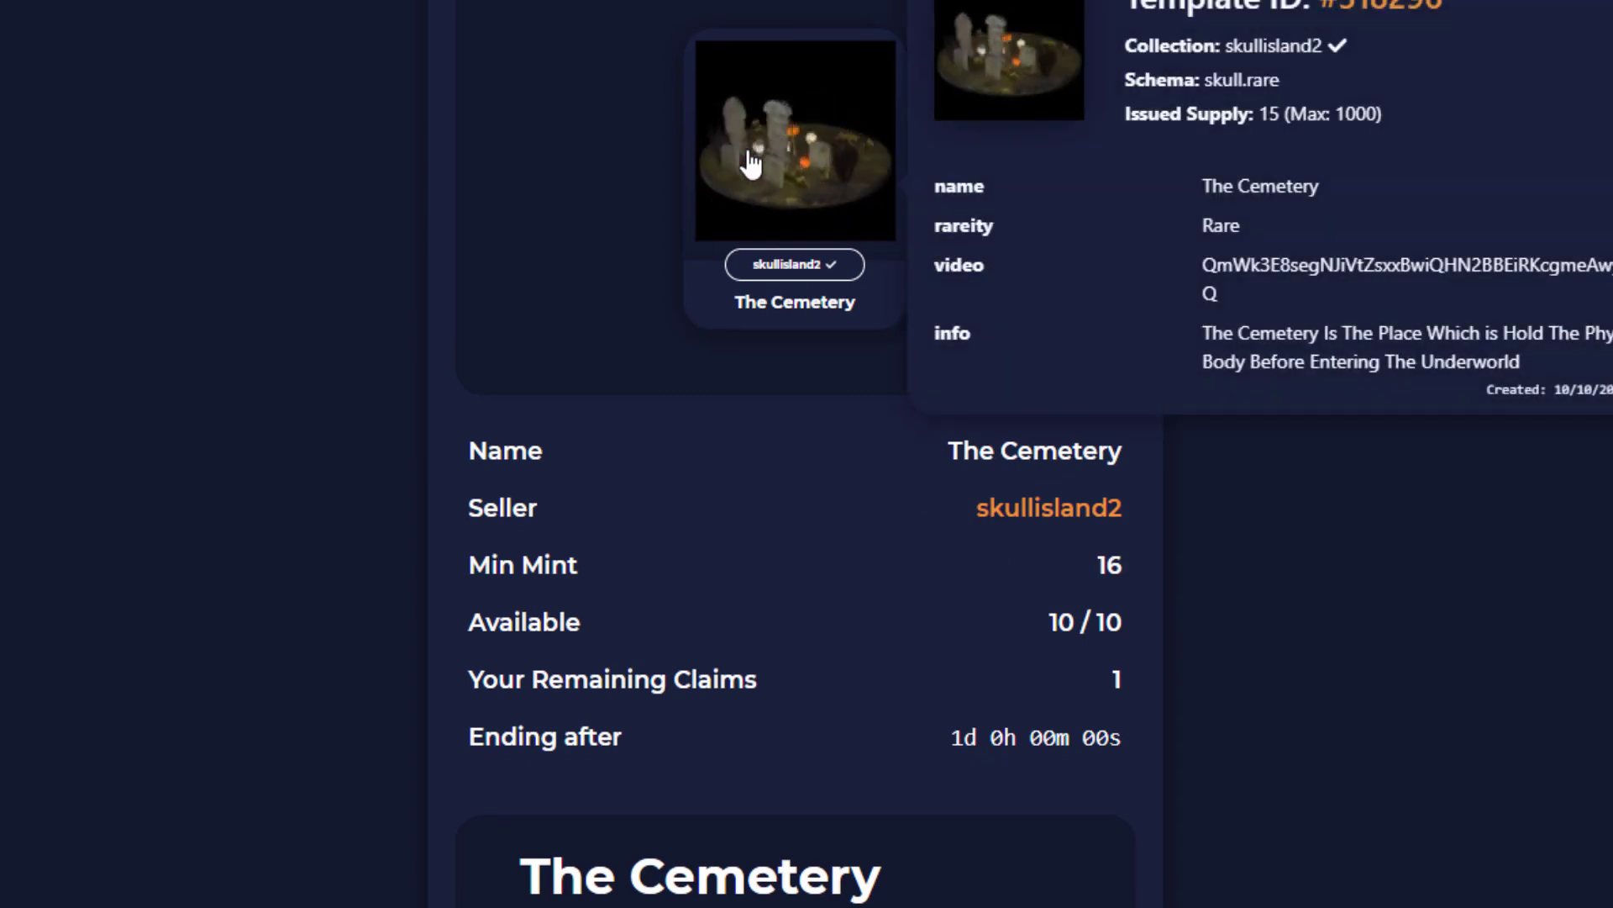
Step: Check the minimum mint, available supply and remaining claims entries in The Cemetery's drop details
double_click(1116, 563)
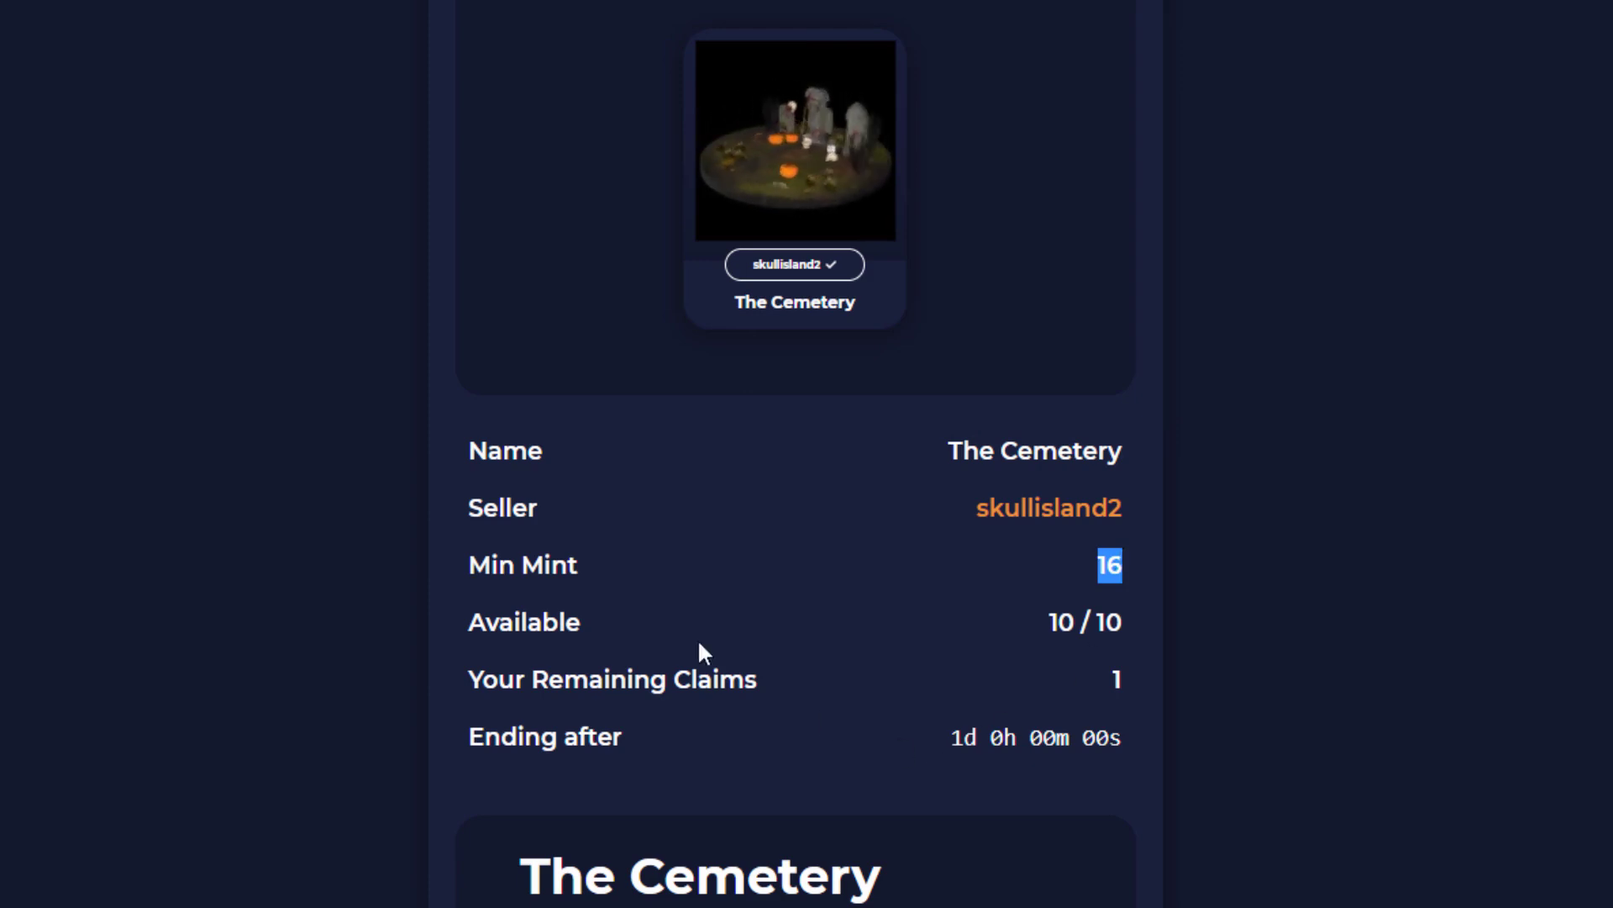
drag(1032, 640, 1124, 636)
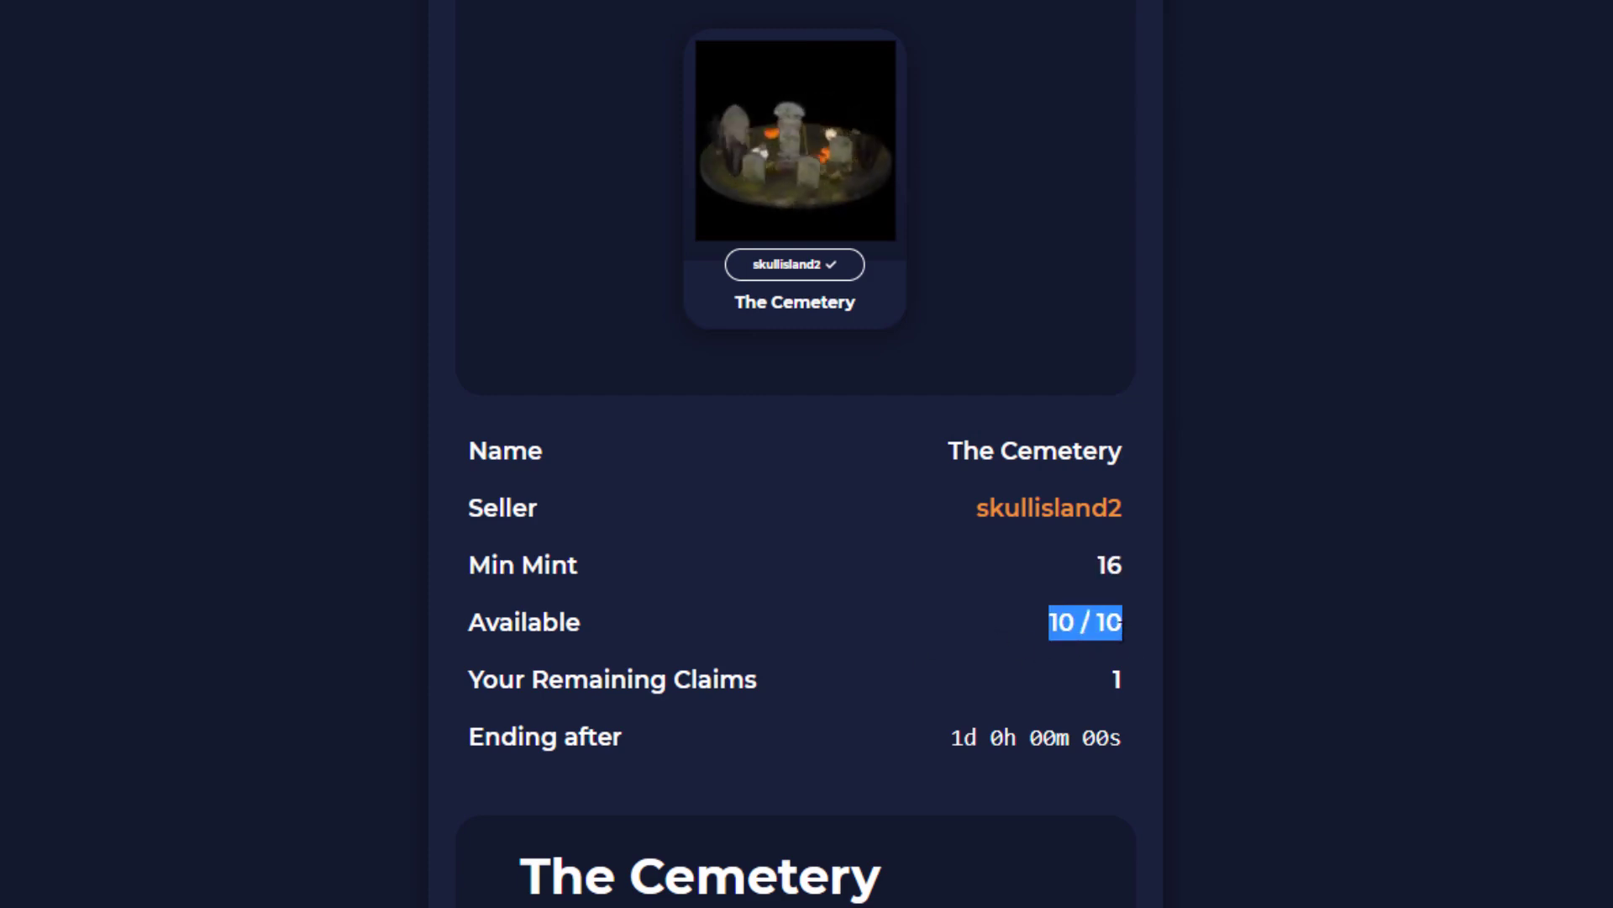
scroll(835, 699, down, 2)
click(454, 550)
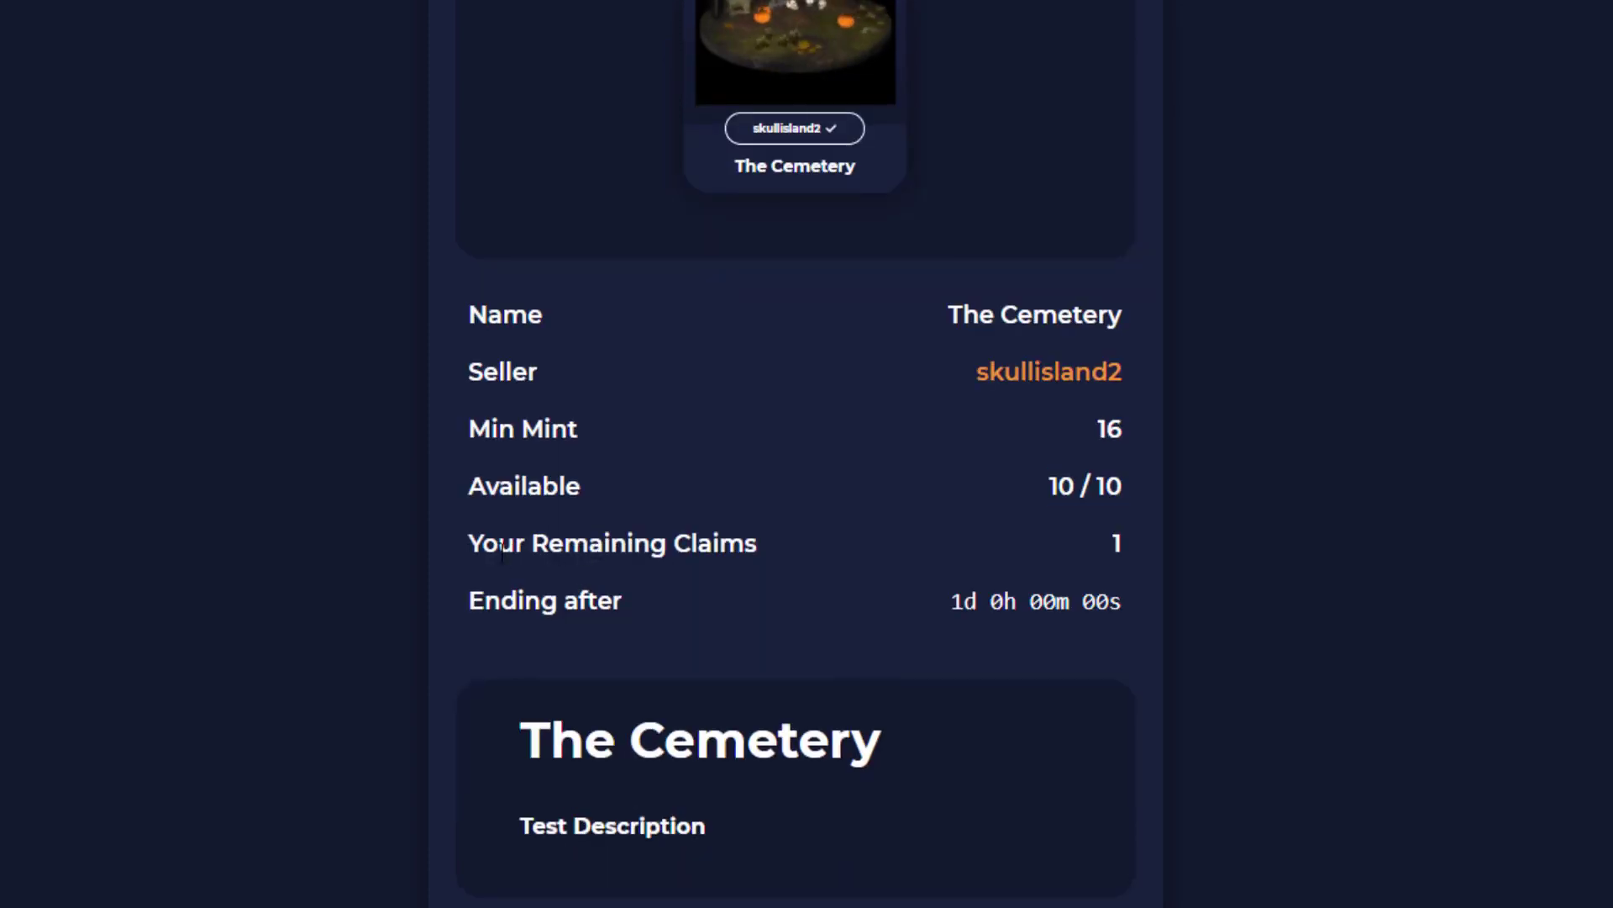
drag(453, 548, 1100, 550)
scroll(1005, 538, down, 2)
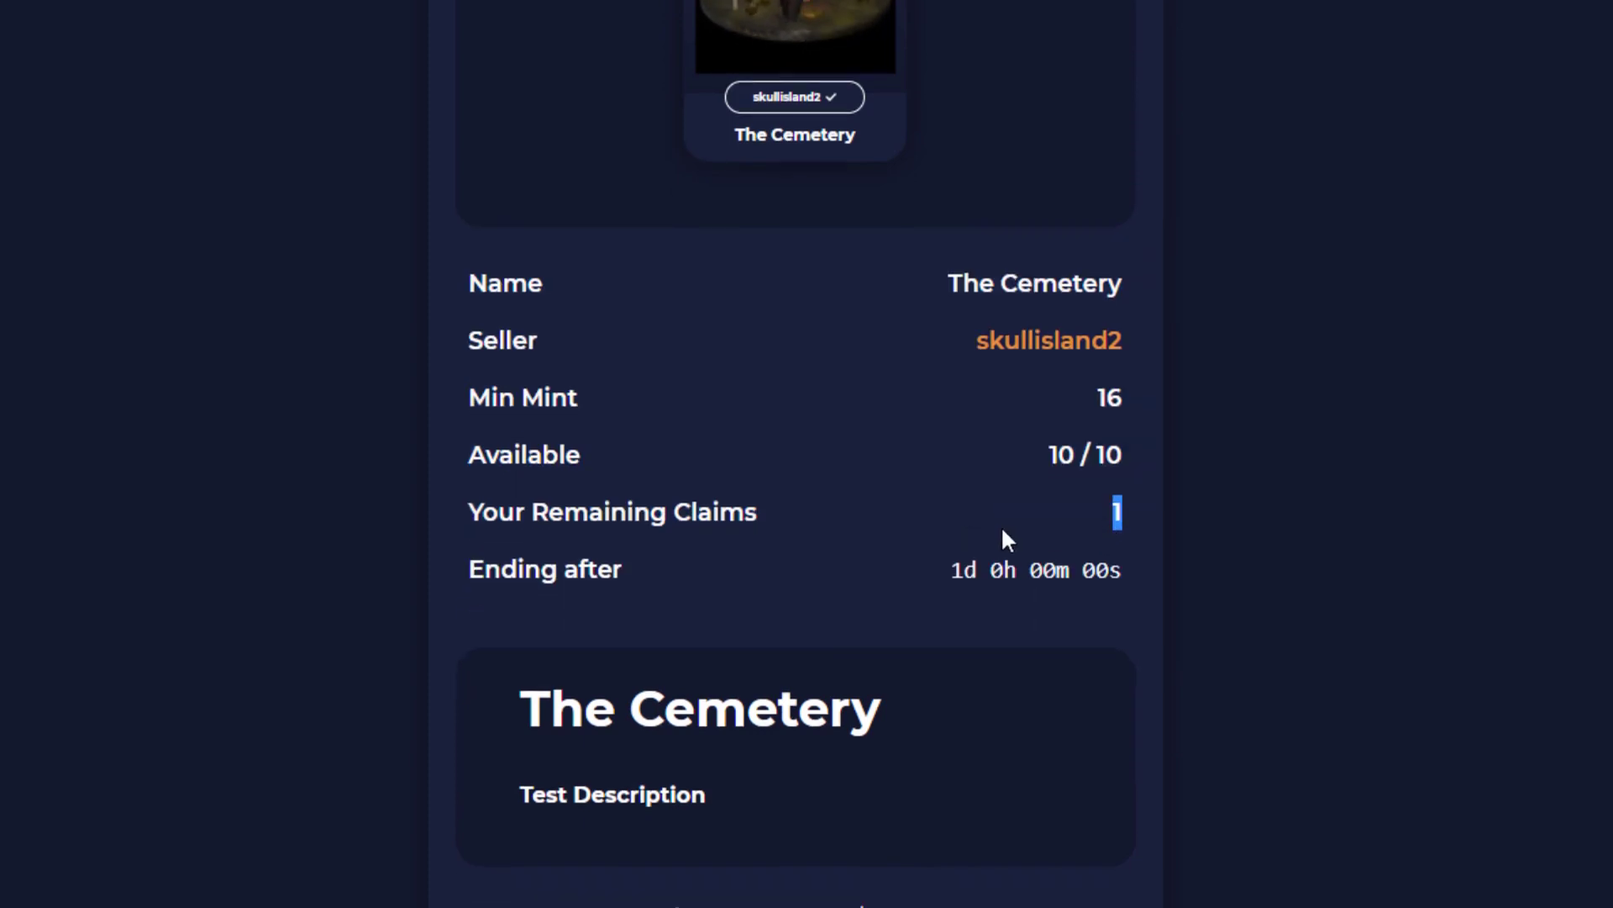
Step: Examine the ending-after duration in The Cemetery's drop details
drag(471, 465, 1053, 467)
drag(941, 468, 983, 463)
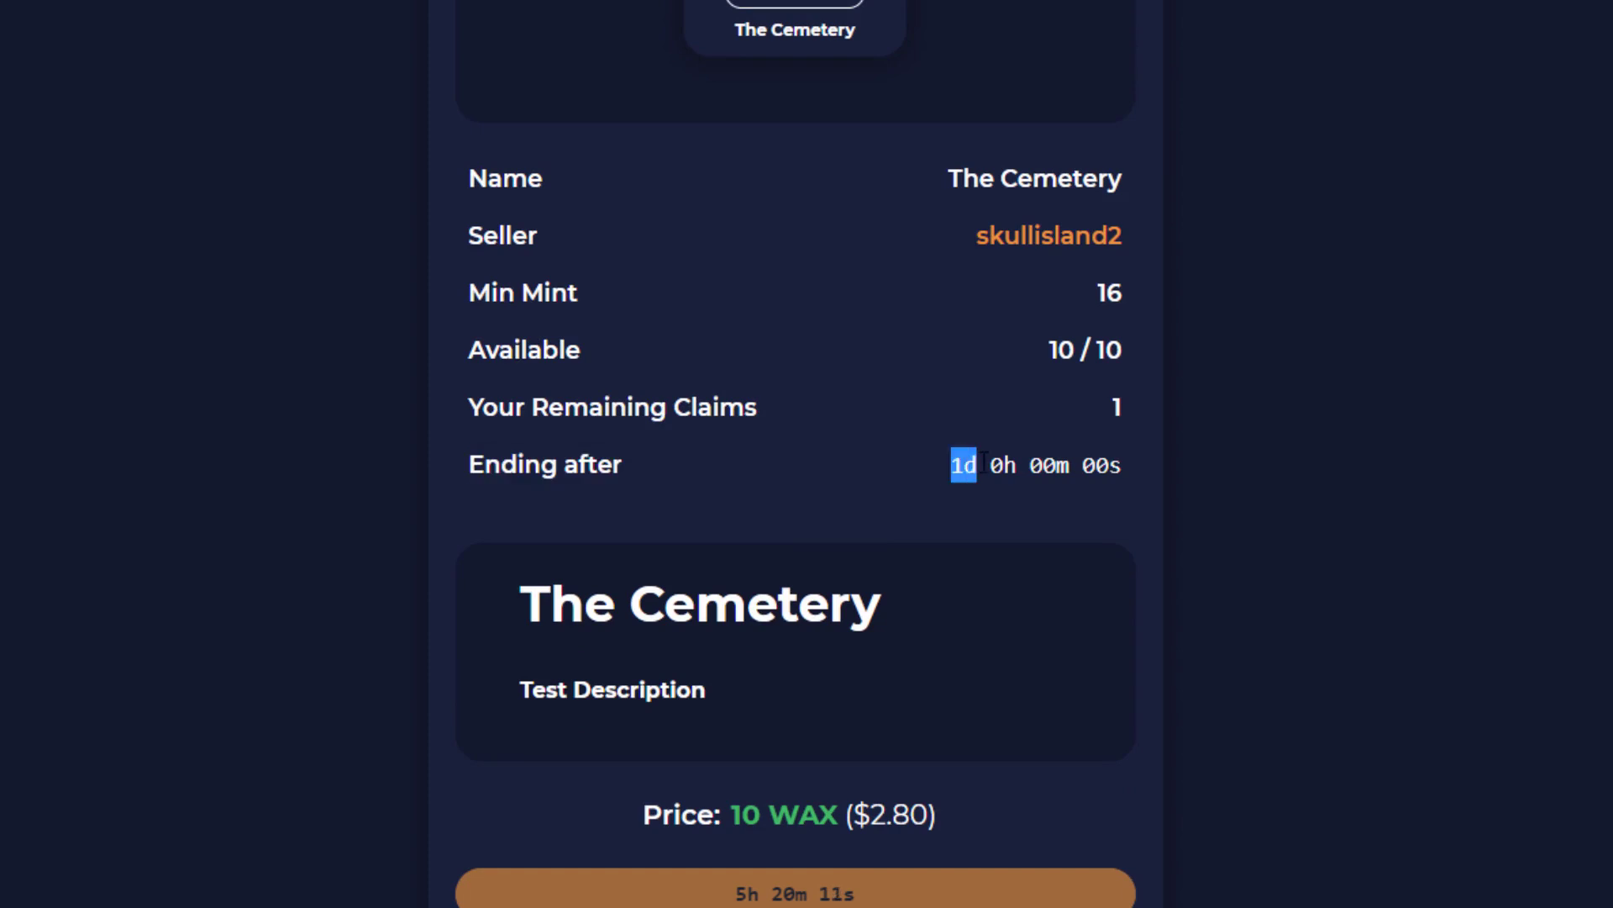
click(899, 469)
drag(462, 467, 629, 468)
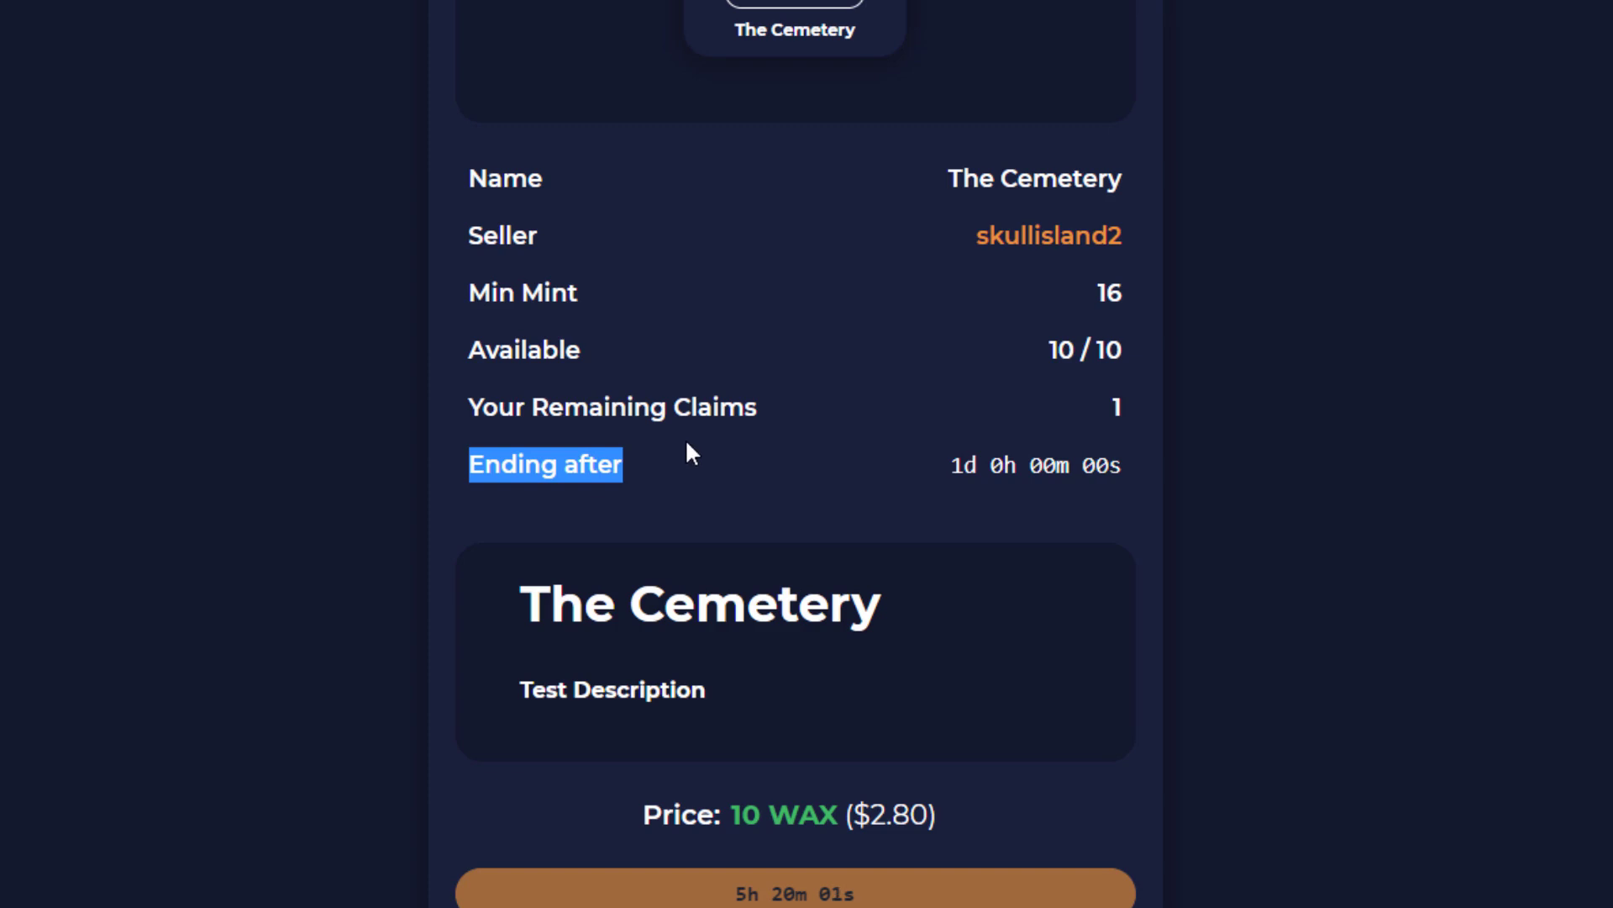
click(805, 480)
drag(907, 483, 1109, 483)
click(843, 457)
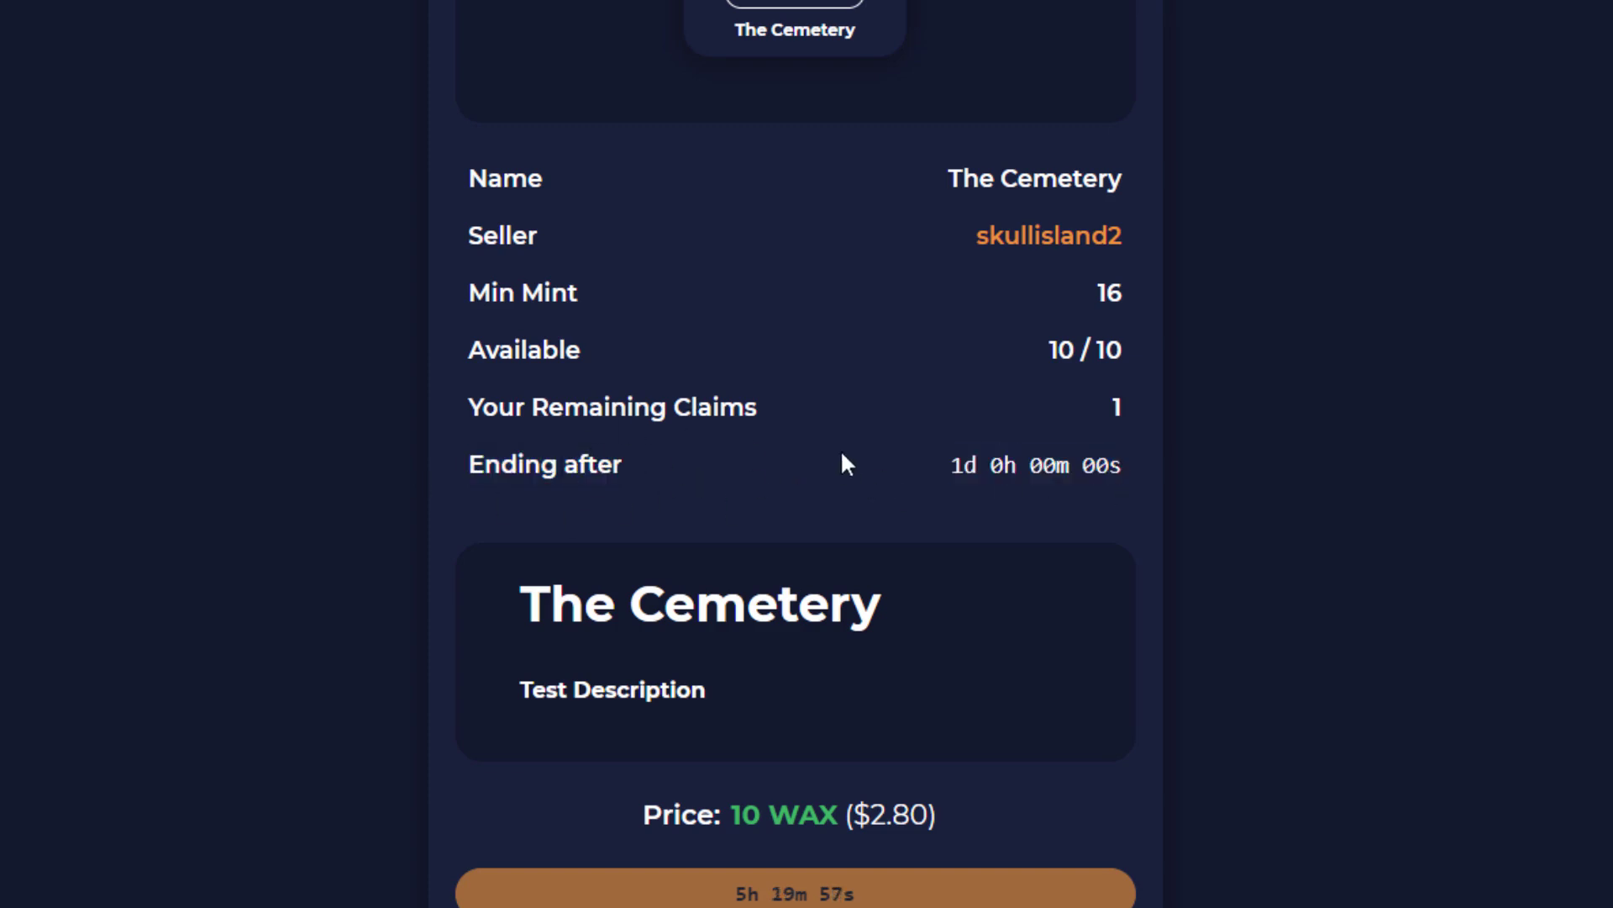
Step: Review the description, price and start countdown at the end of The Cemetery's drop page
scroll(912, 550, down, 3)
drag(538, 336, 767, 429)
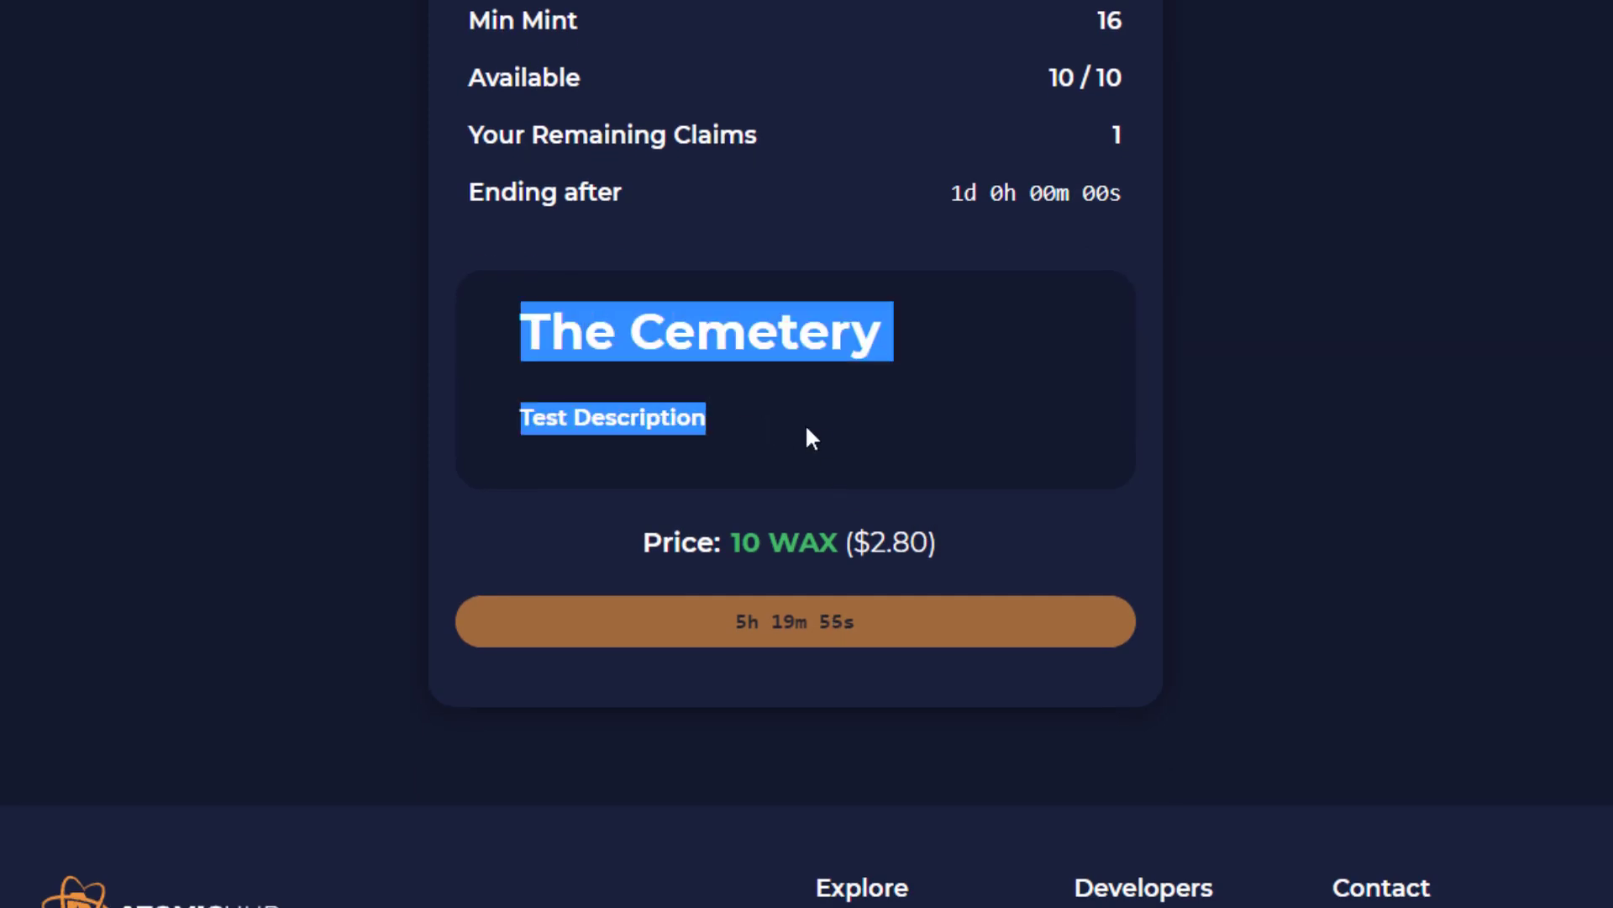
drag(634, 540, 1019, 565)
click(758, 629)
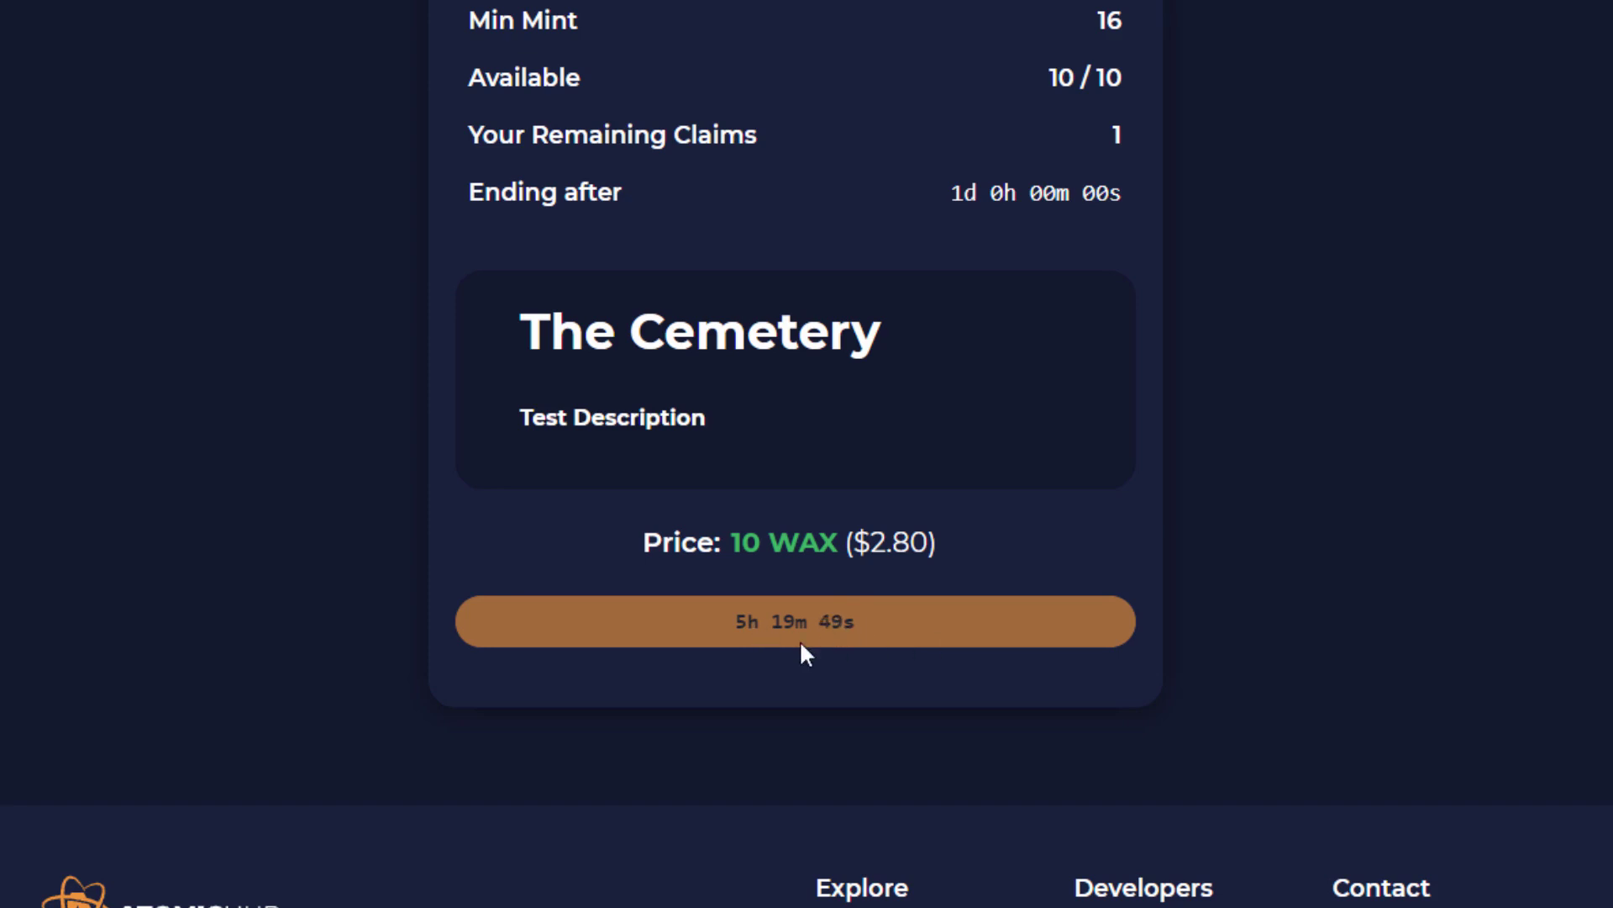
scroll(1476, 664, up, 8)
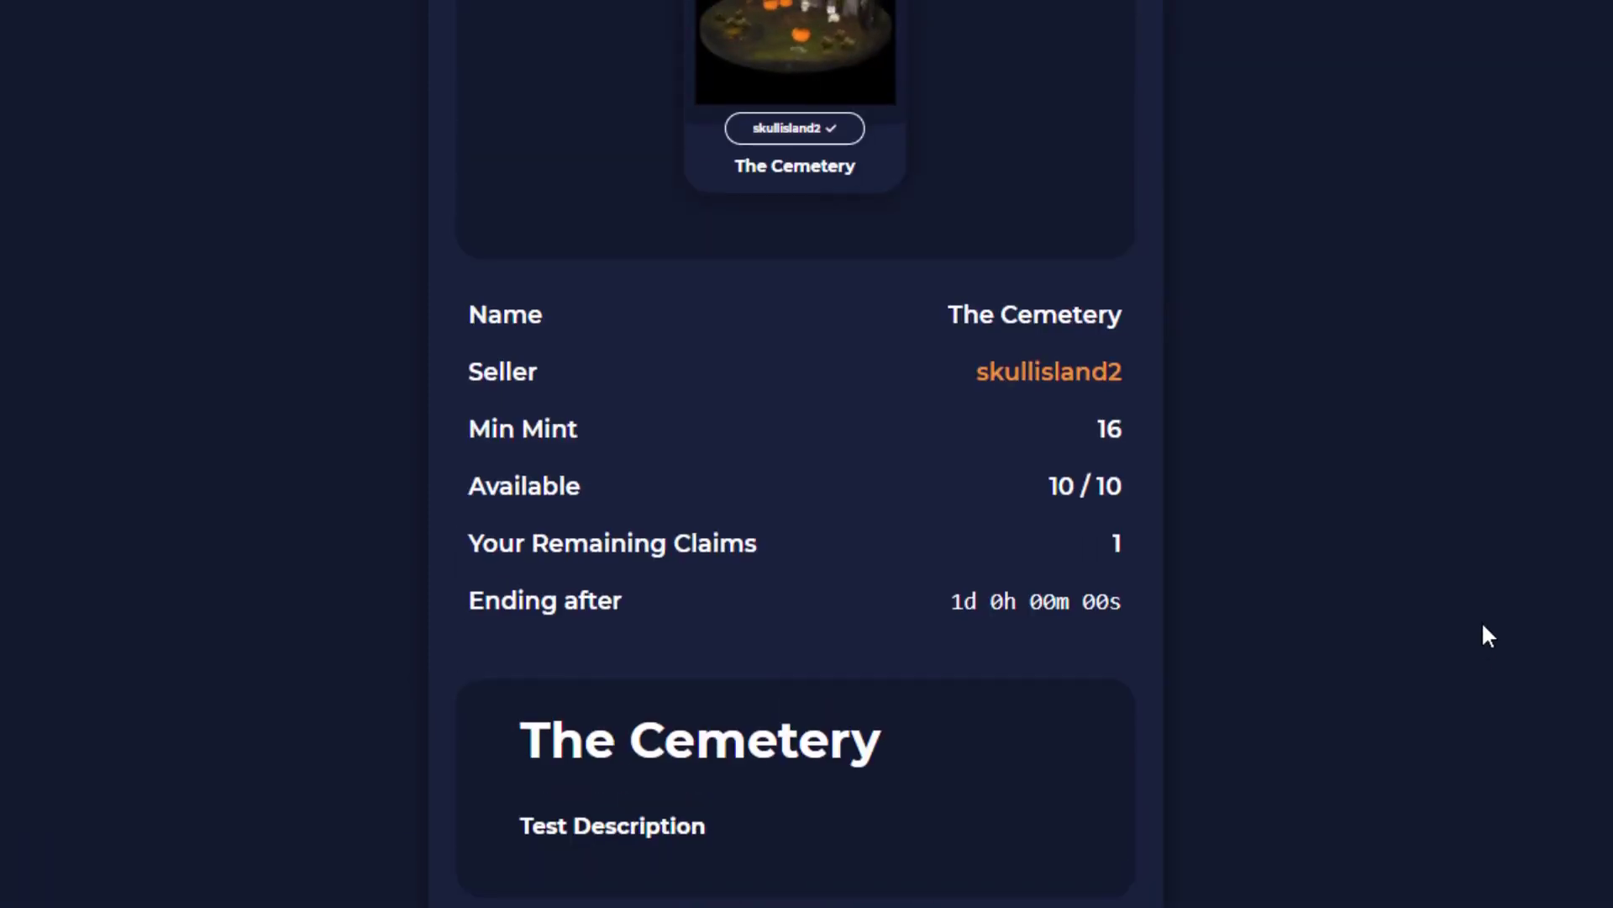
scroll(1475, 626, down, 4)
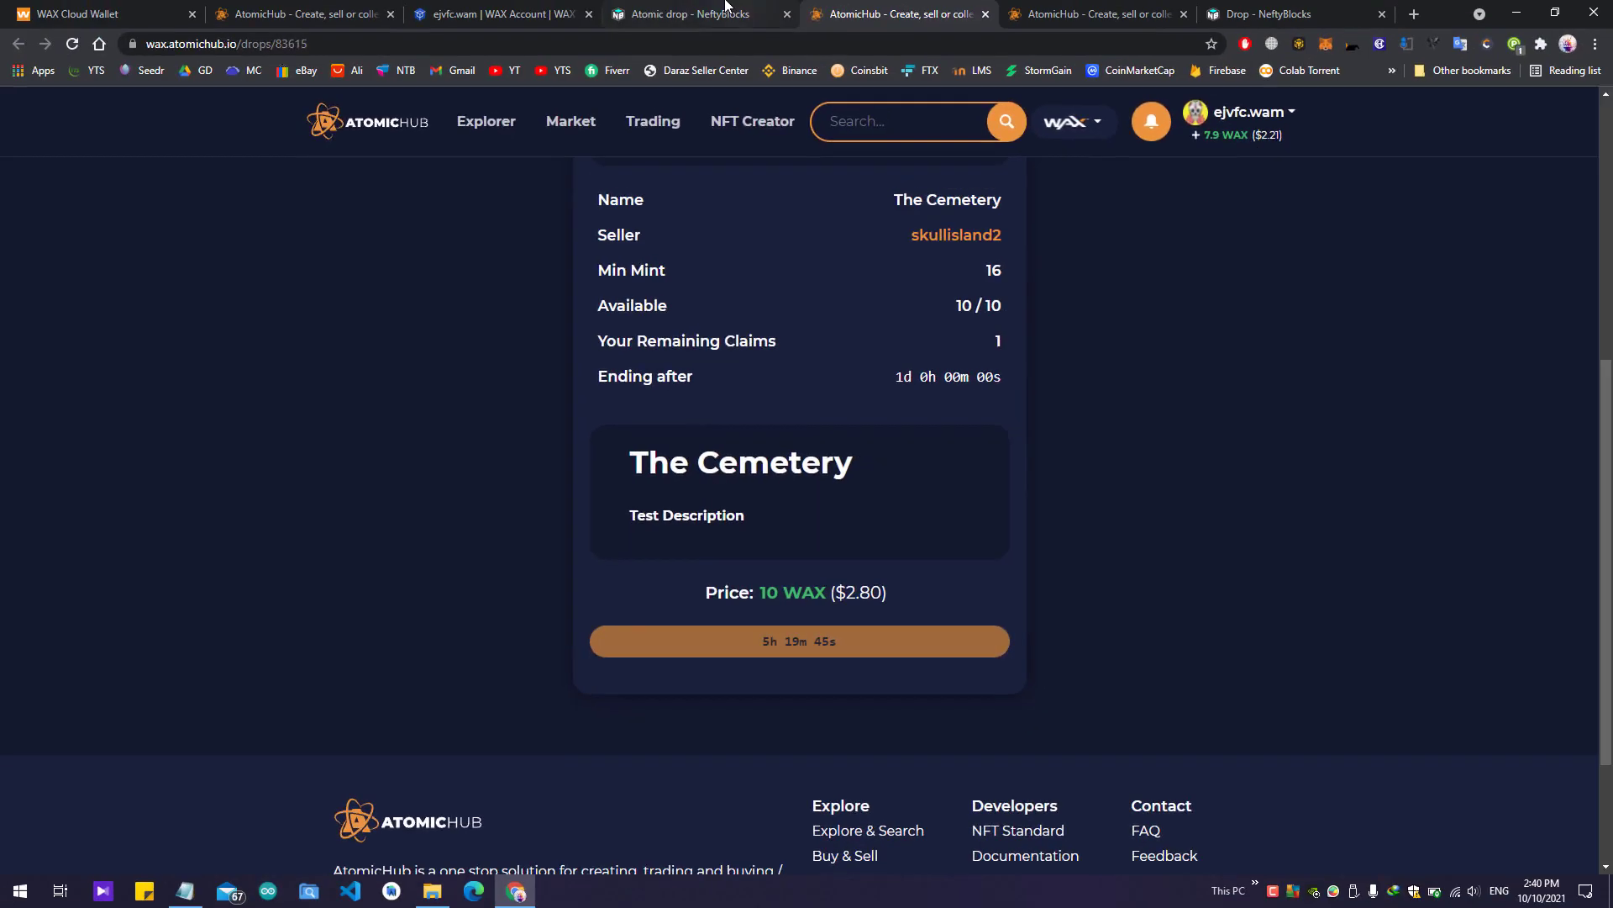
Step: Modify The Cemetery drop in NeftyBlocks, setting the account limit to 2 and the account limit cool-down to 60 seconds
click(725, 7)
click(526, 636)
click(619, 576)
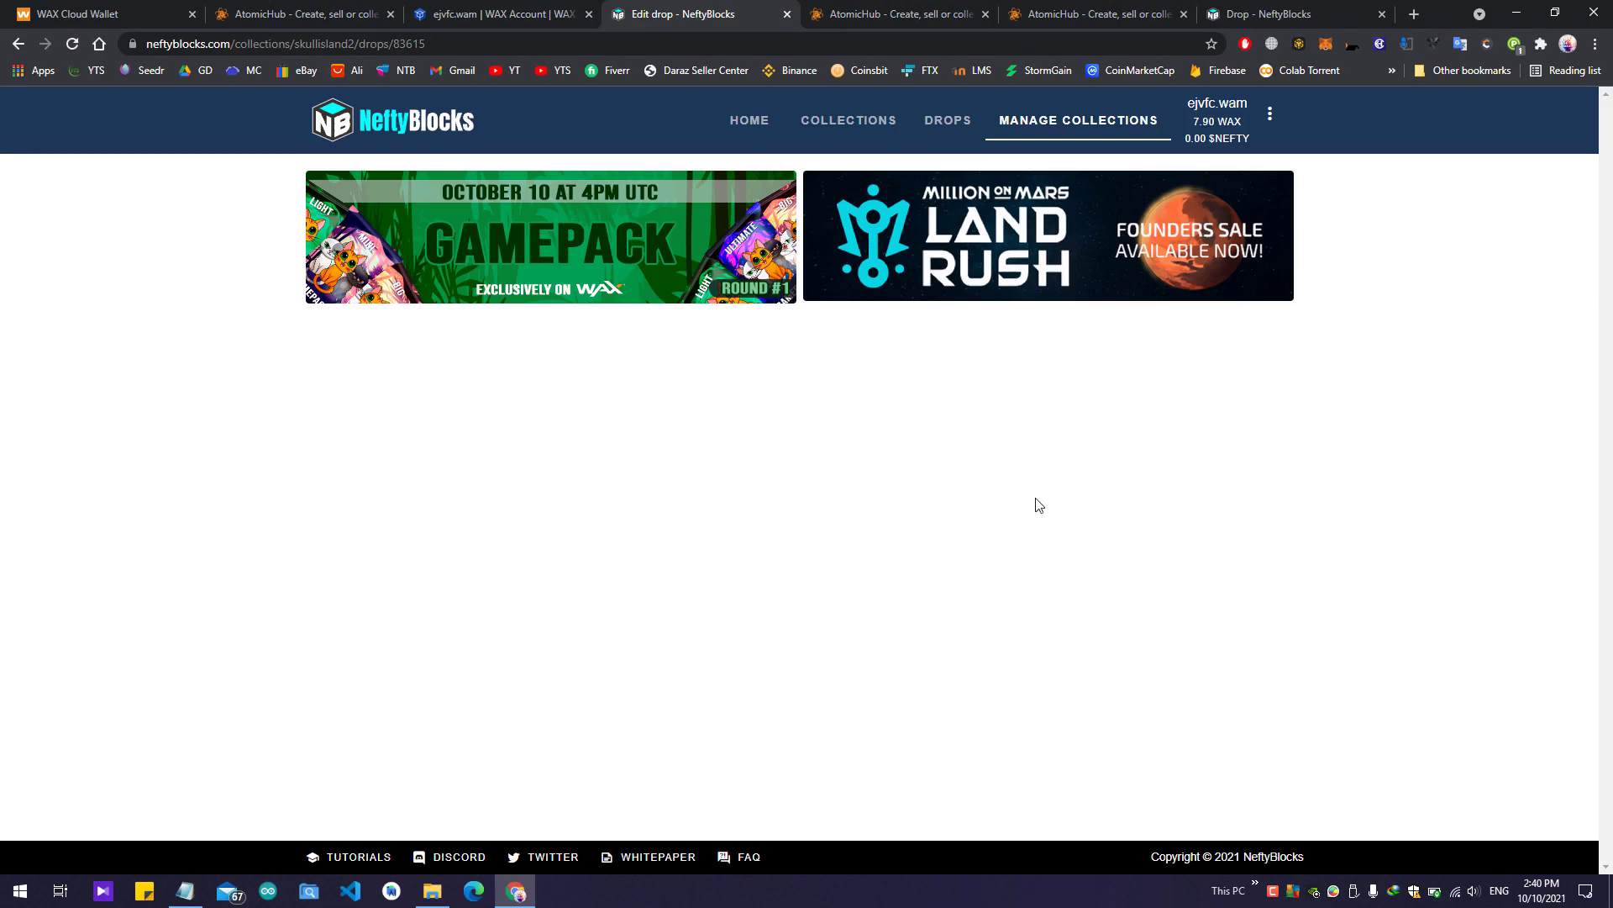
scroll(1365, 464, down, 7)
scroll(1270, 482, down, 4)
click(685, 548)
drag(630, 420, 582, 438)
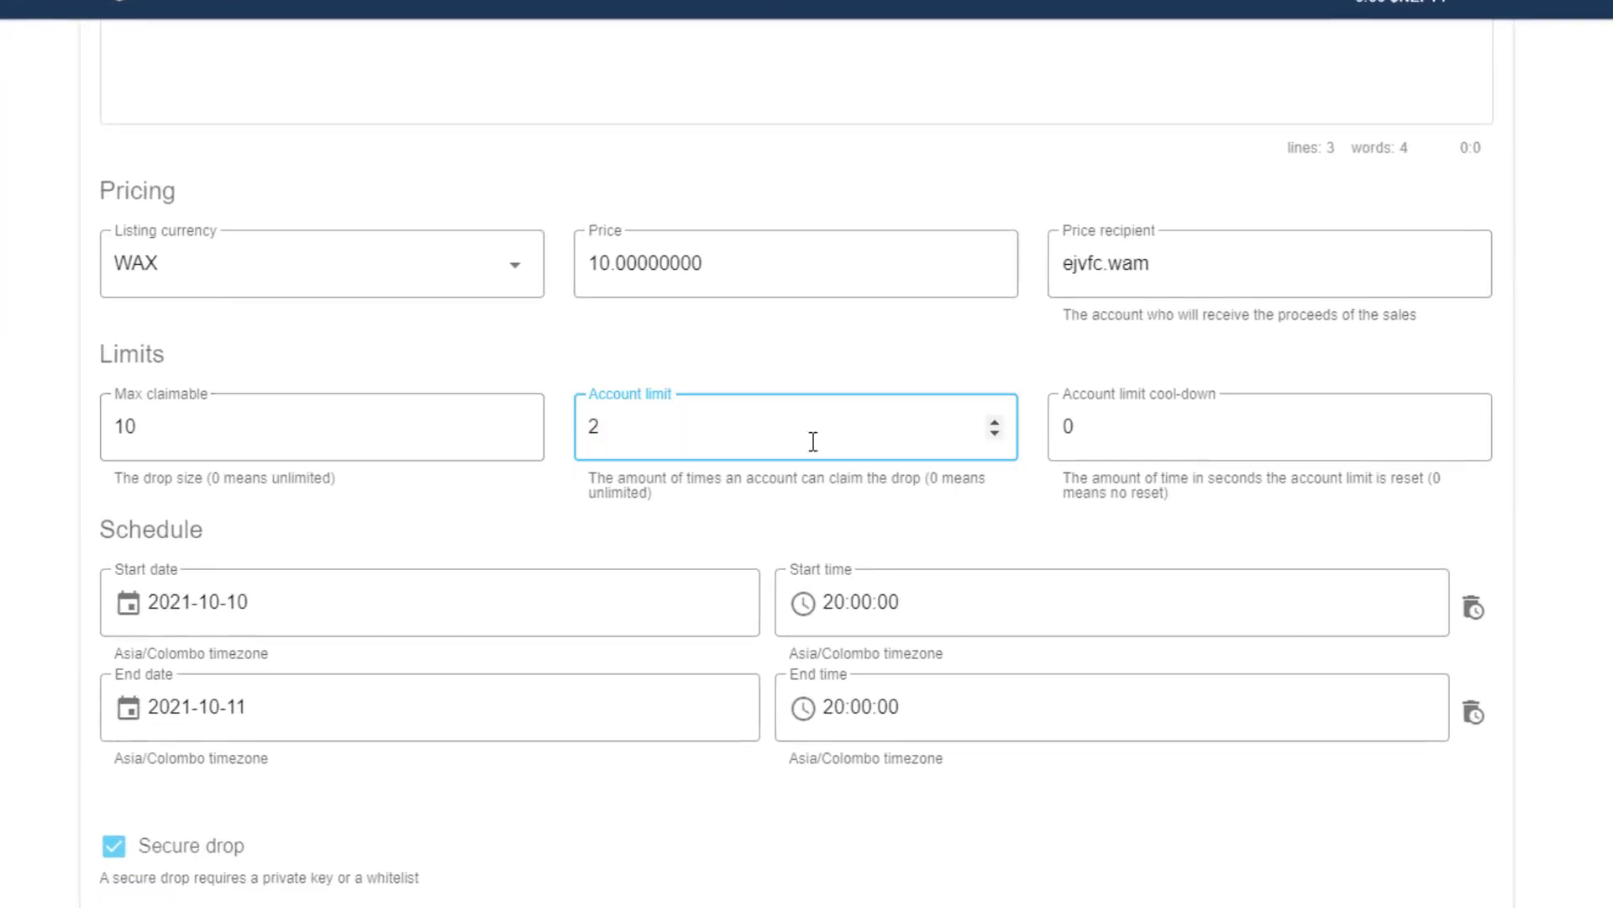
double_click(1066, 425)
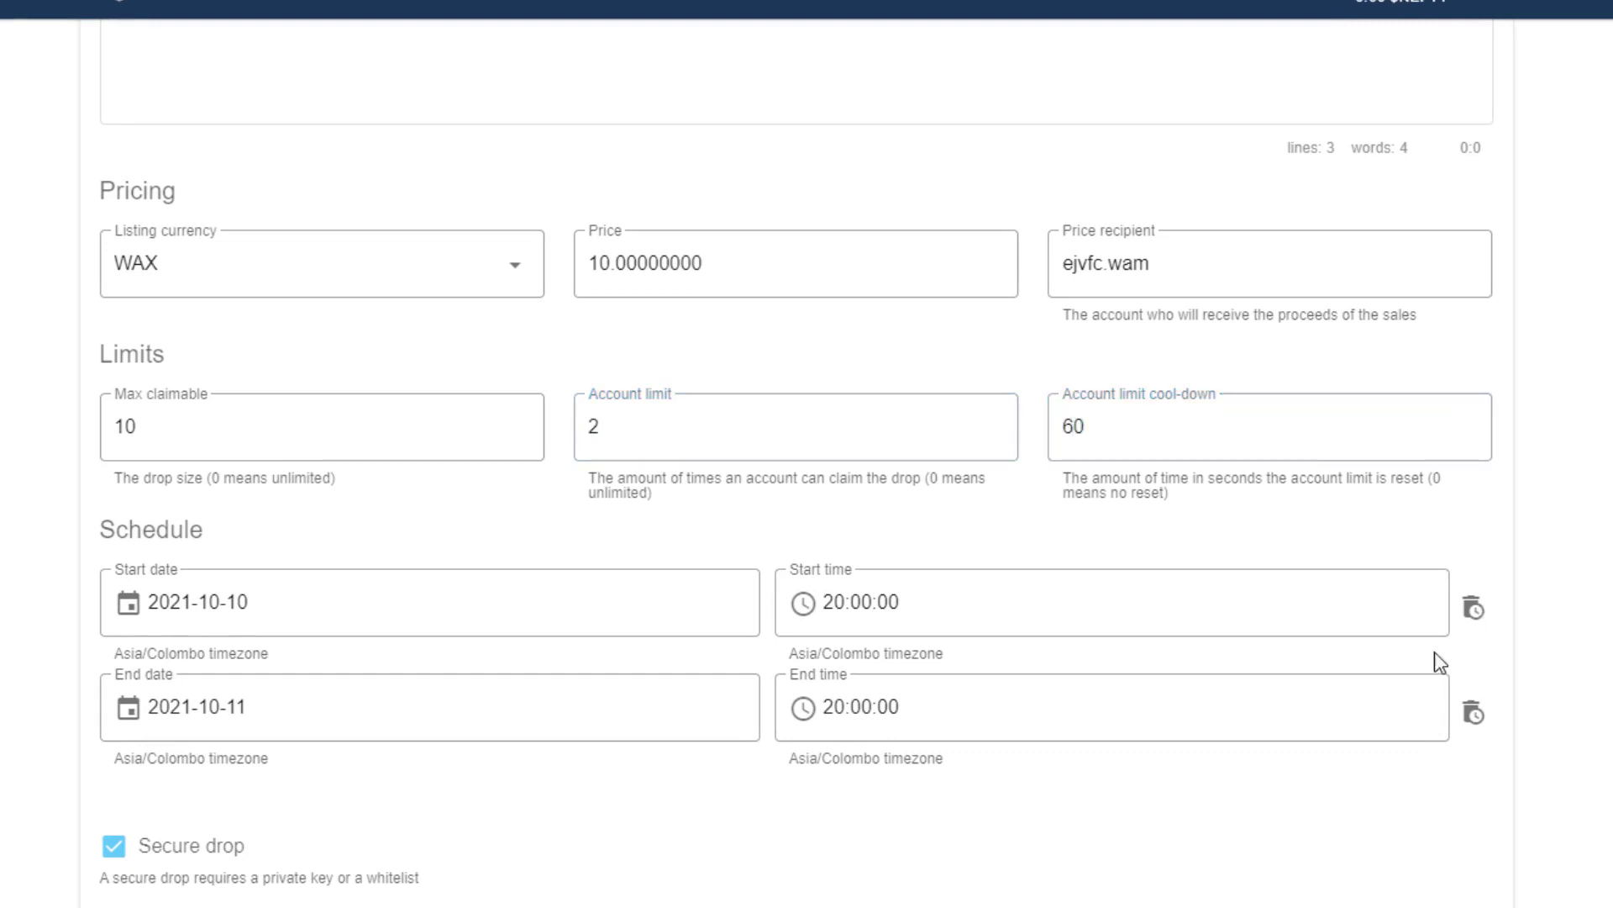
Step: Set the drop's start time to 14:42:00 on 2021-10-10 and submit the drop update
scroll(797, 462, up, 7)
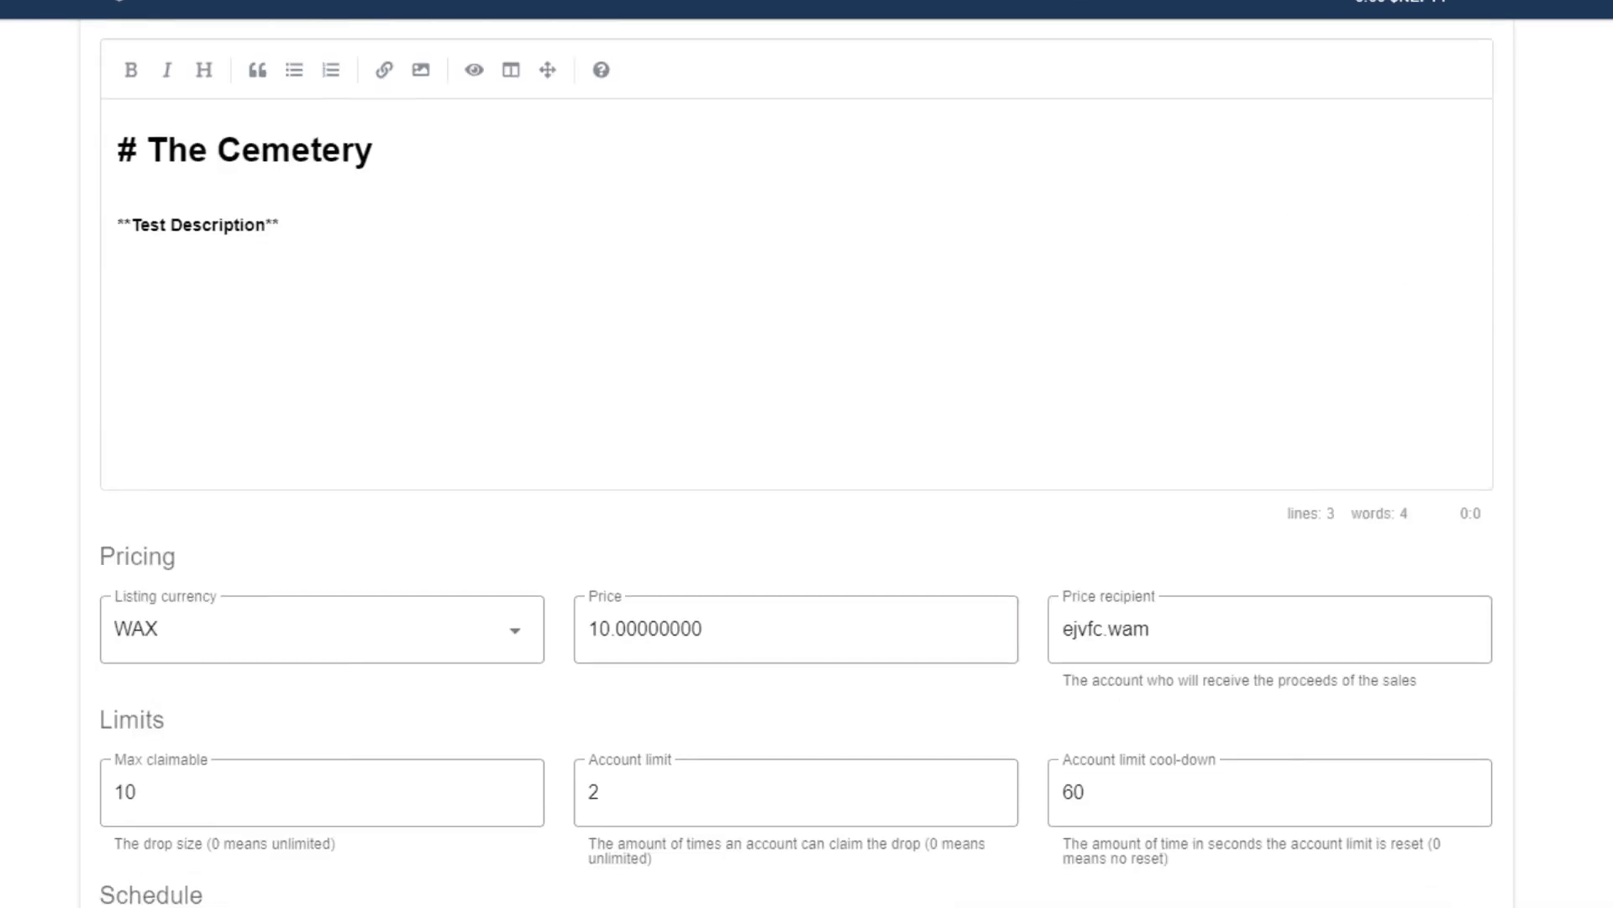
scroll(807, 453, up, 3)
scroll(807, 453, down, 10)
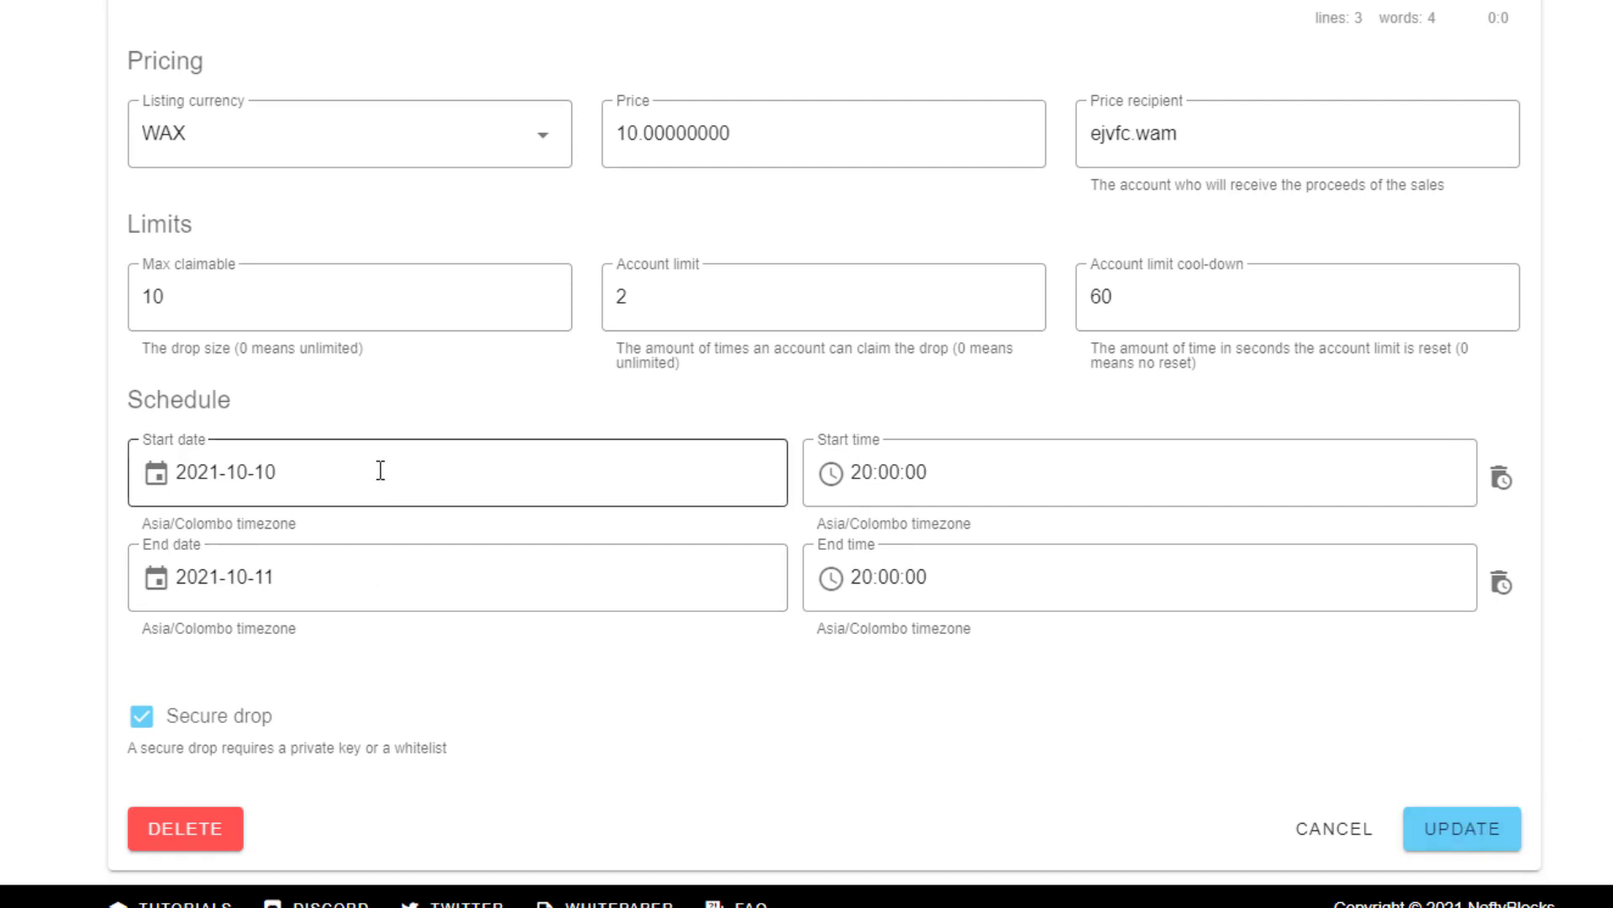
click(855, 471)
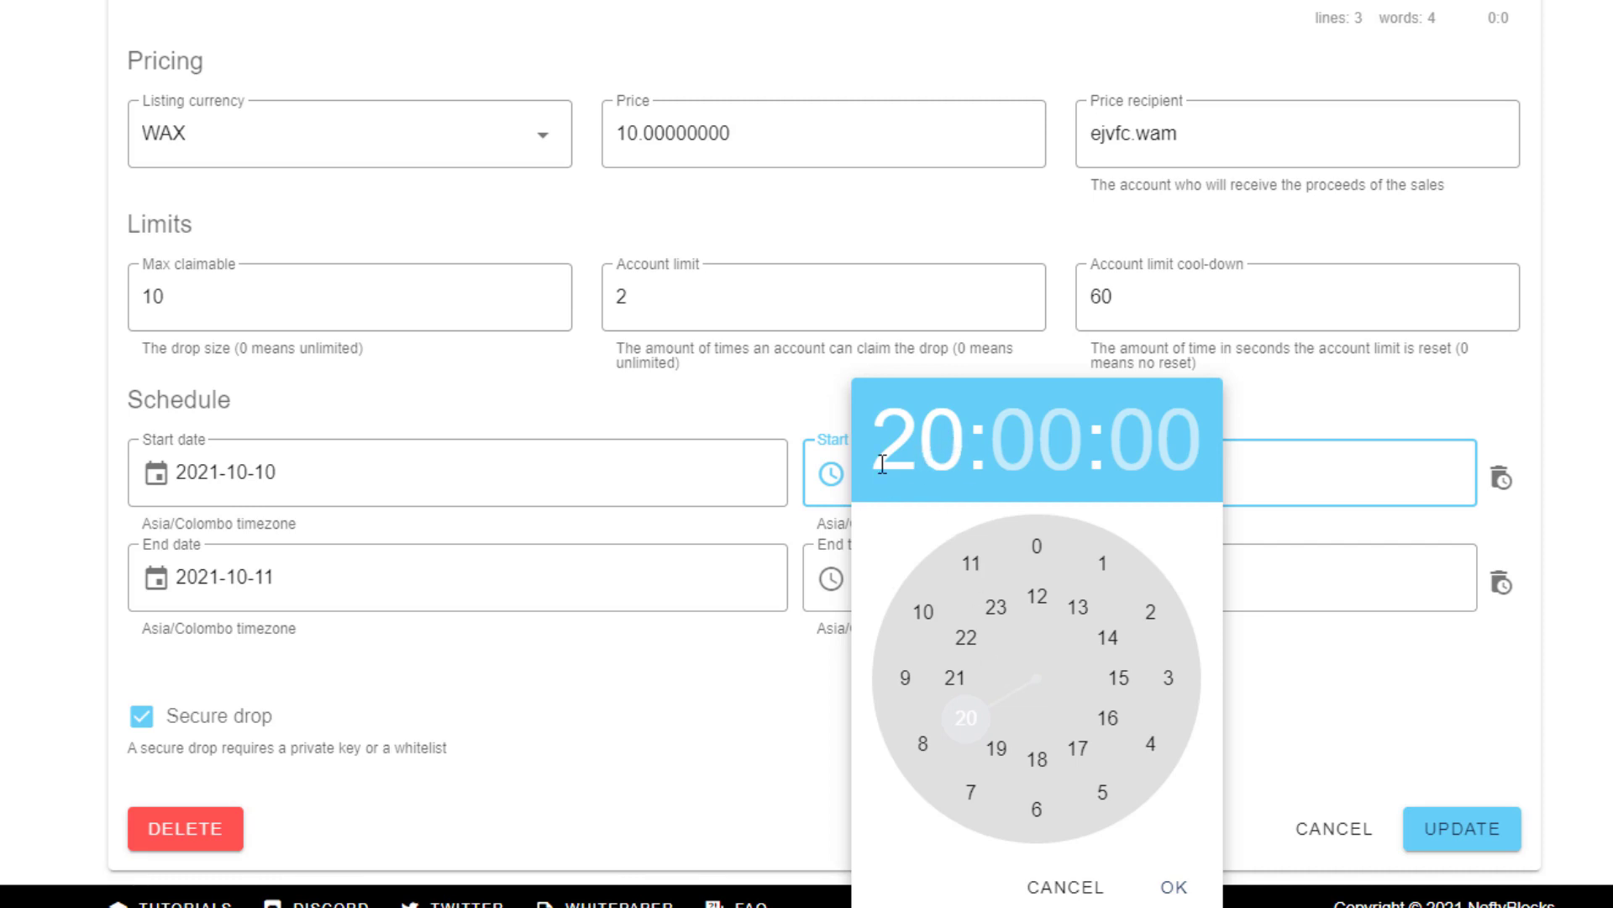
click(1111, 643)
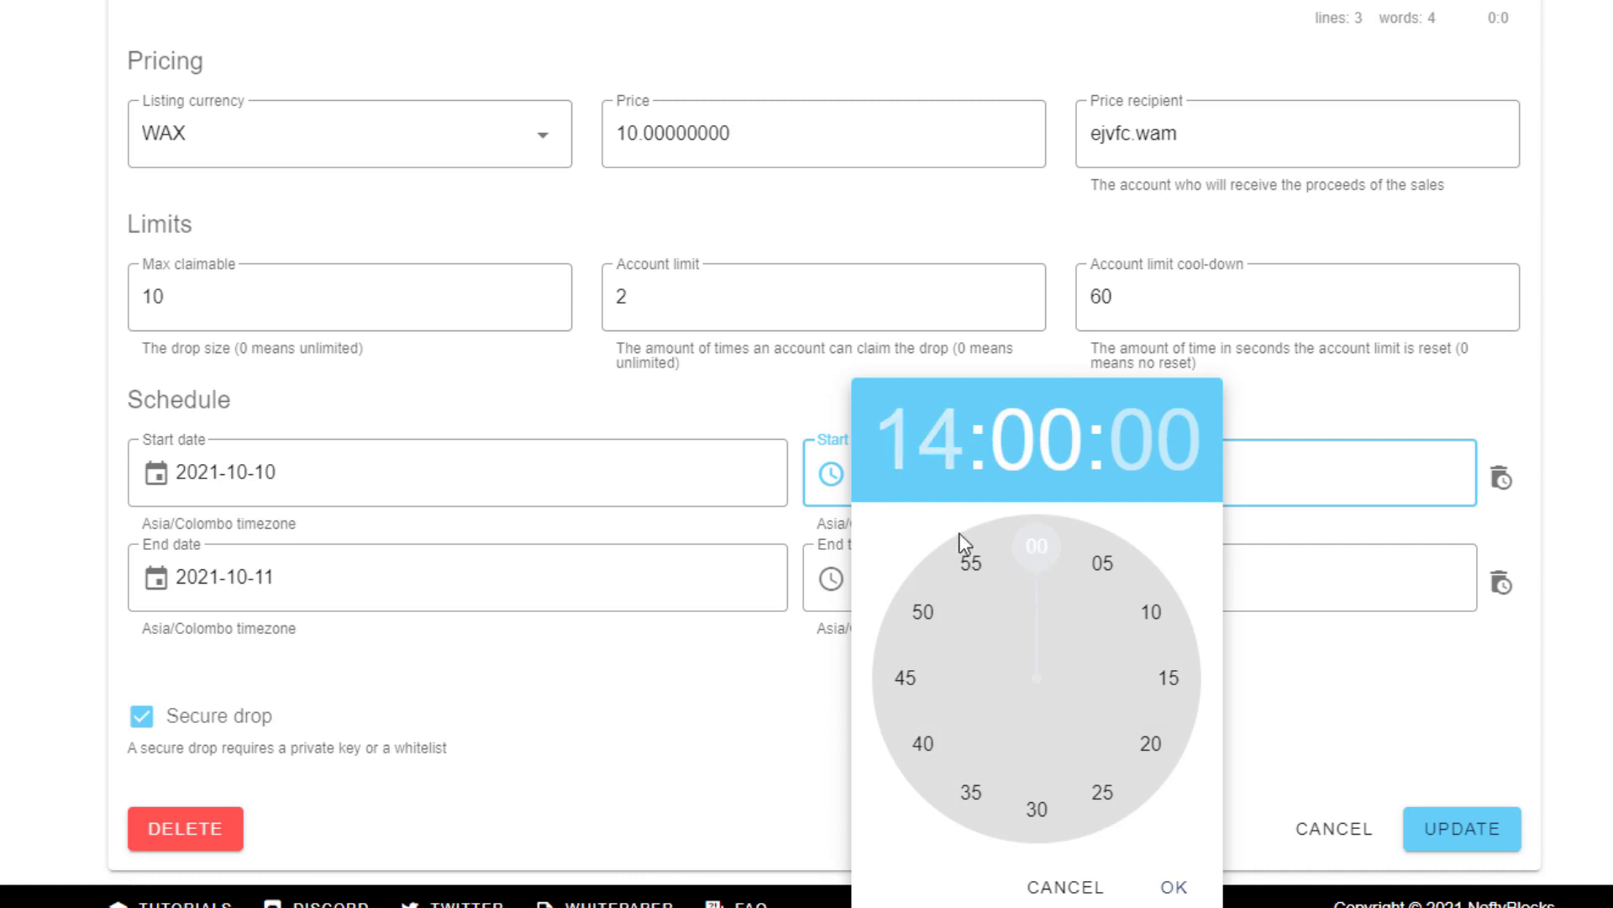
click(912, 678)
click(1063, 465)
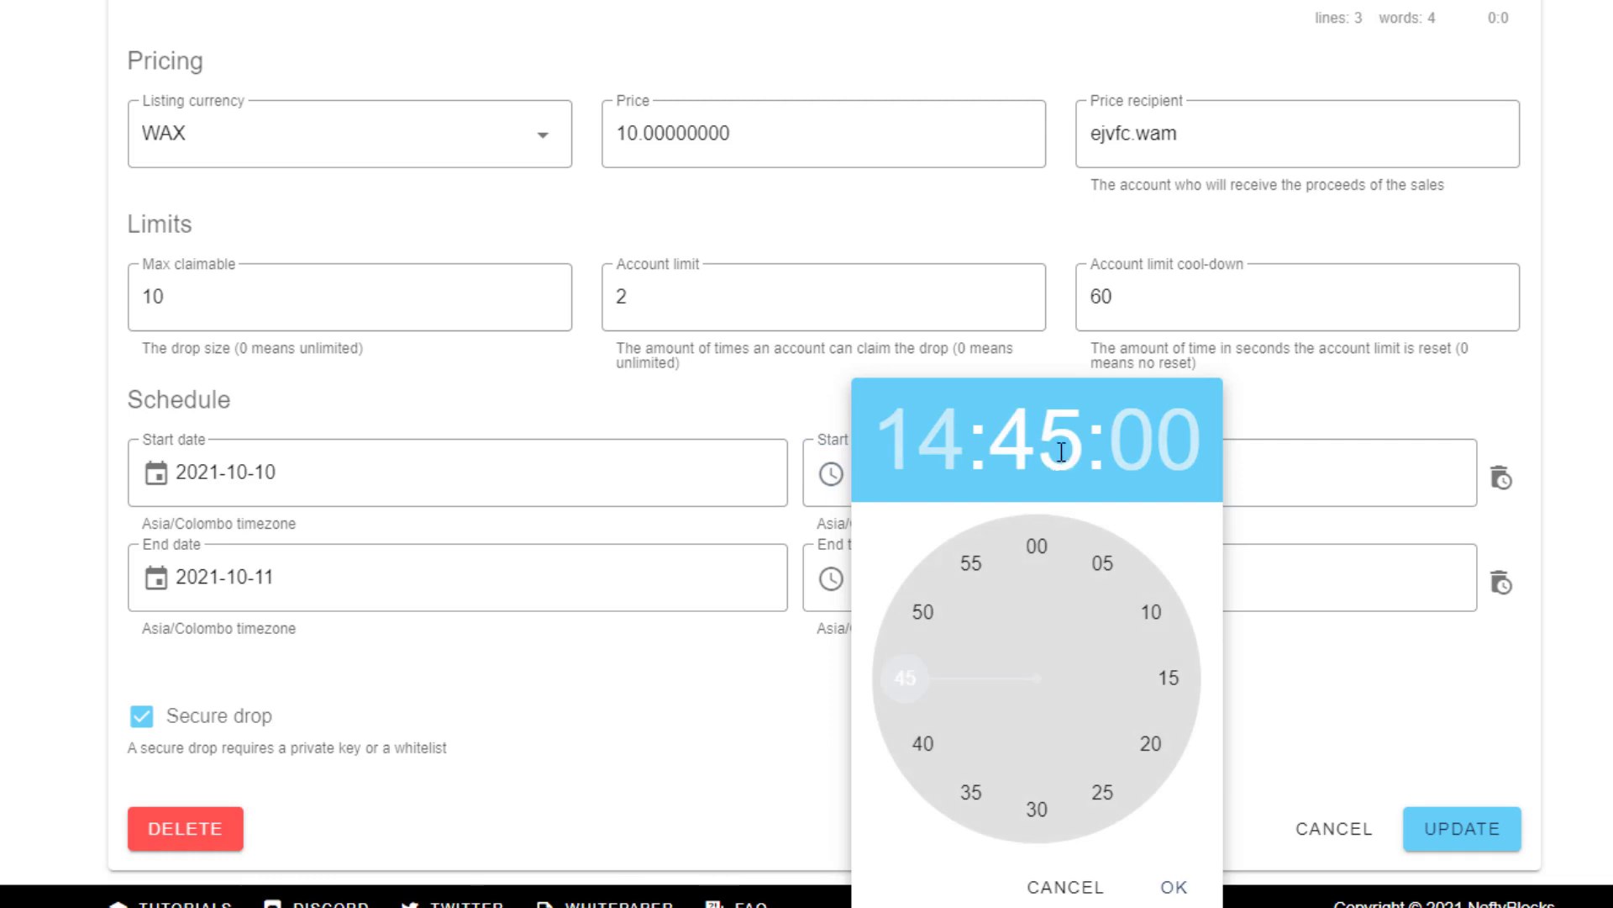
double_click(1062, 451)
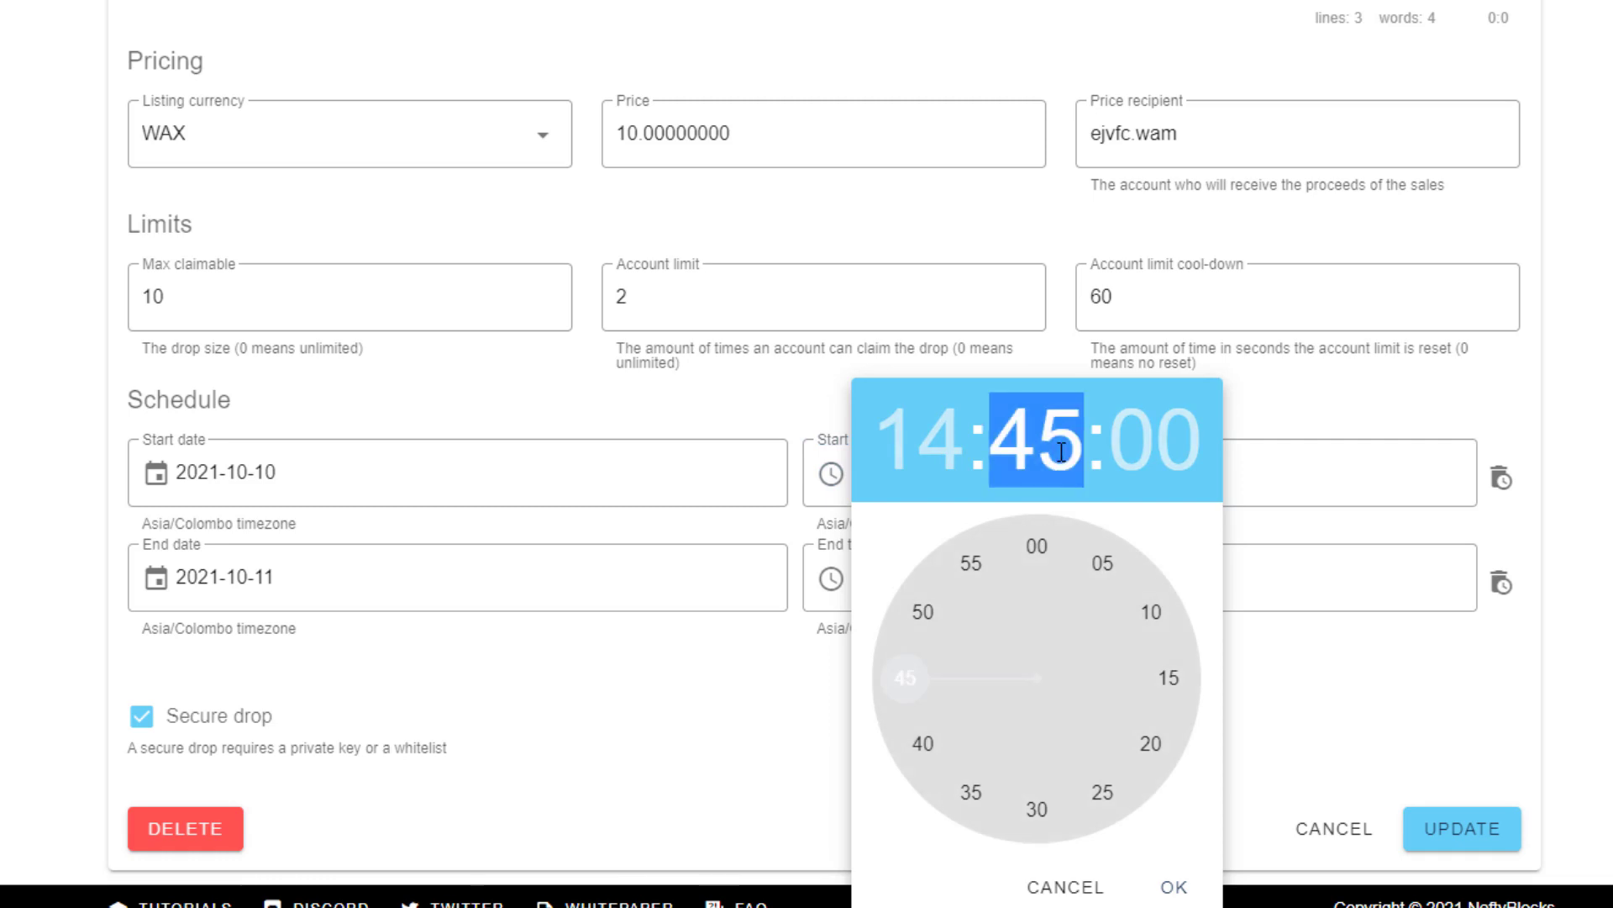
click(1061, 452)
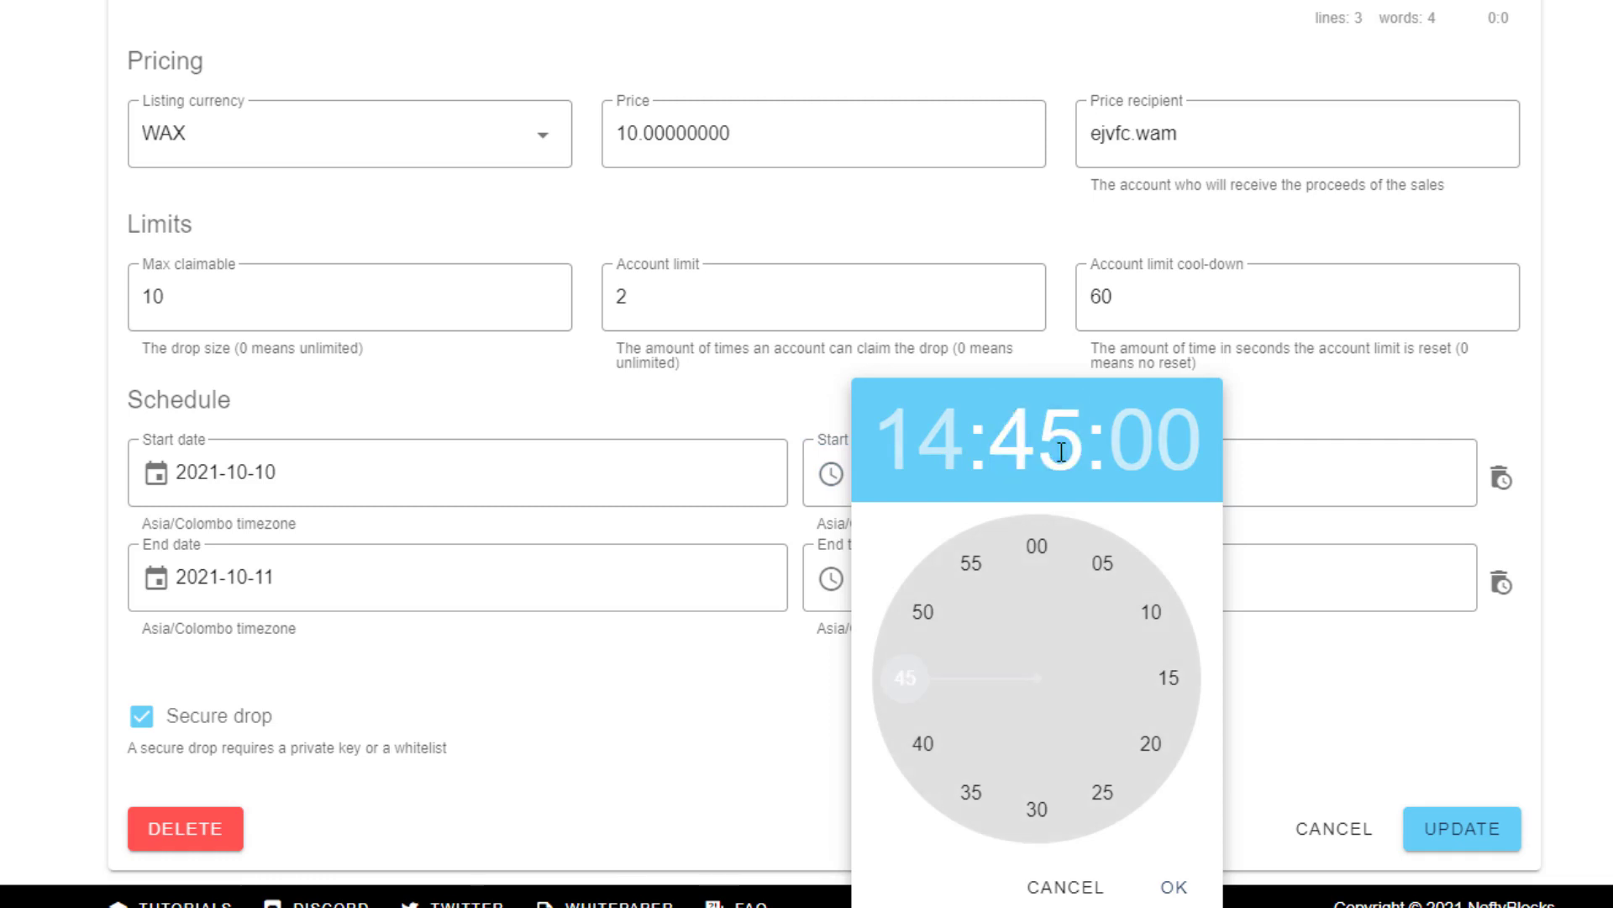
drag(913, 690, 909, 724)
click(1173, 889)
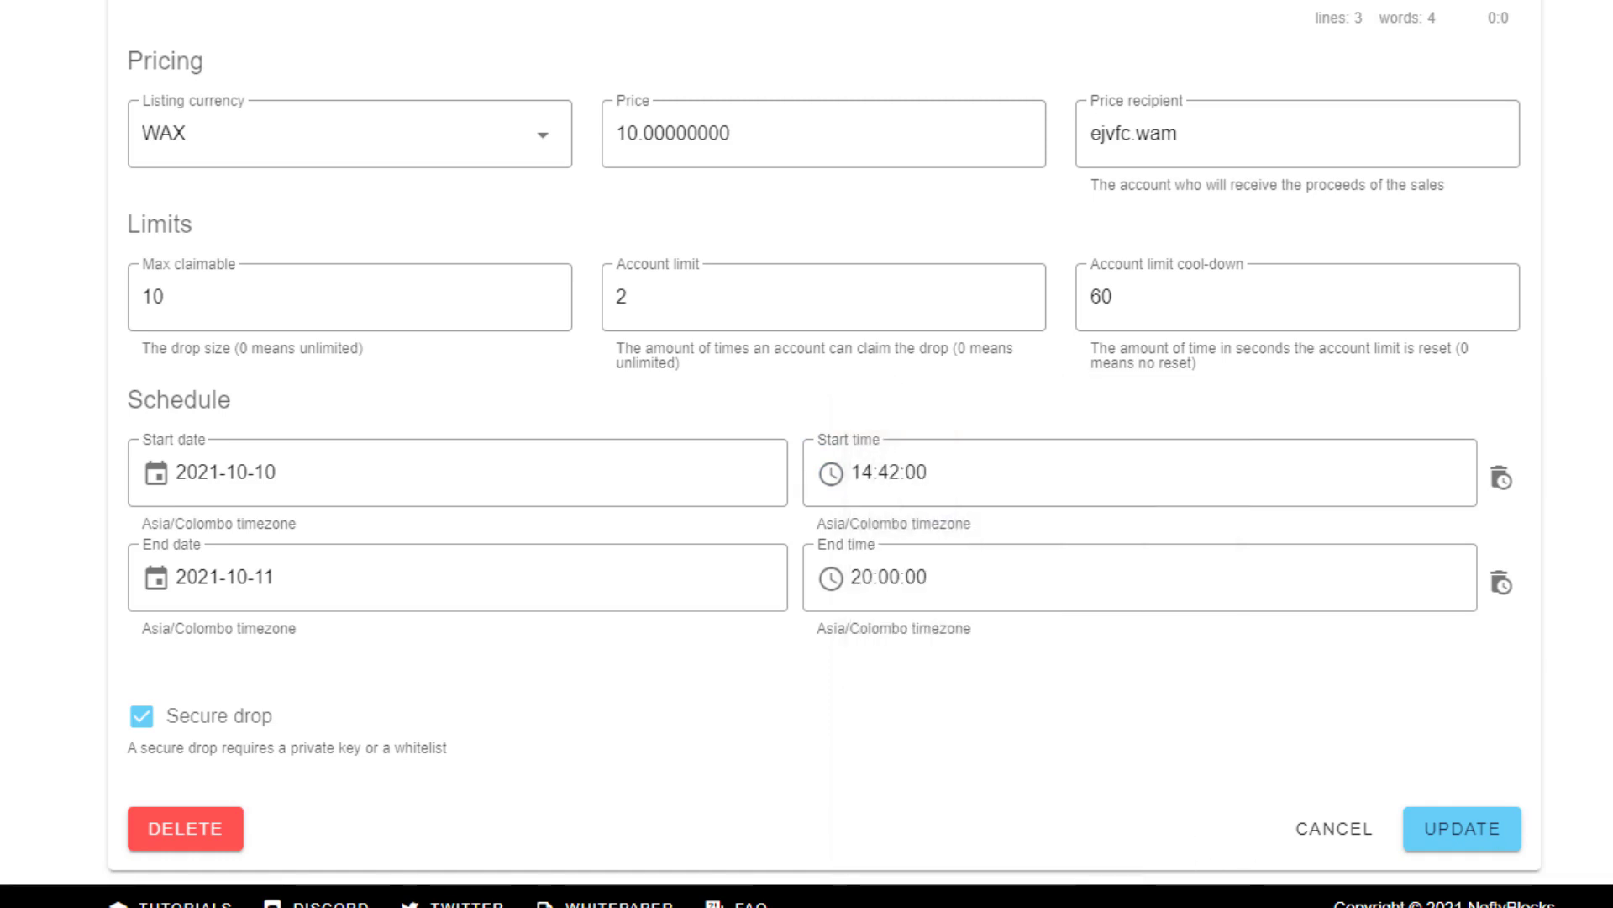
click(1451, 830)
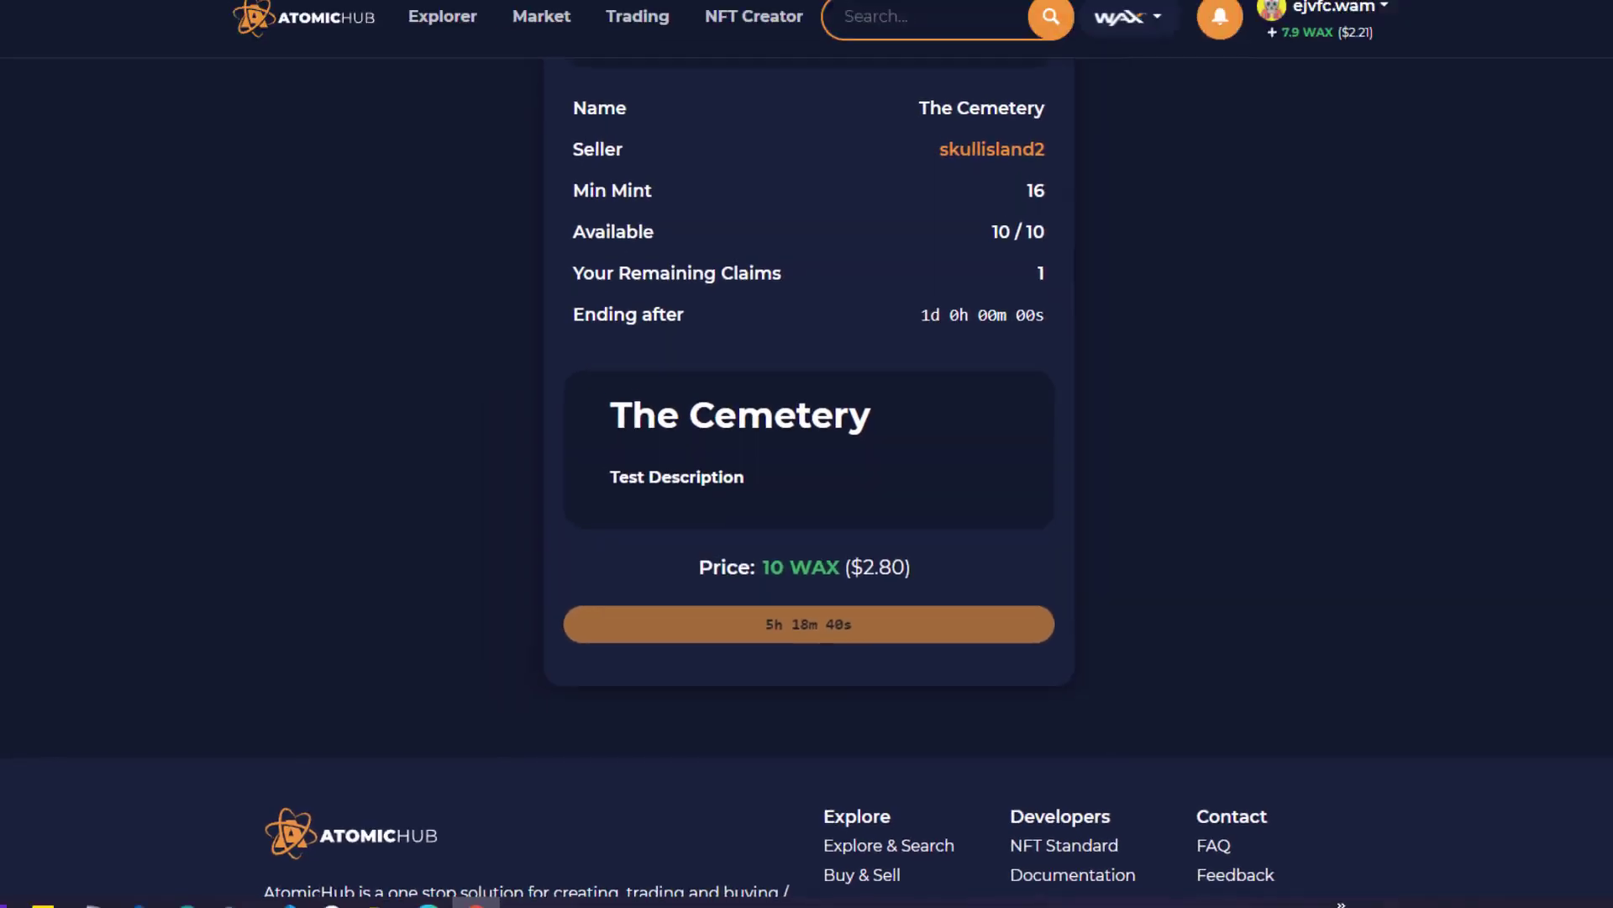
Step: Reload The Cemetery's drop page on AtomicHub and review its claim limit, limit reset and countdown entries
key(F5)
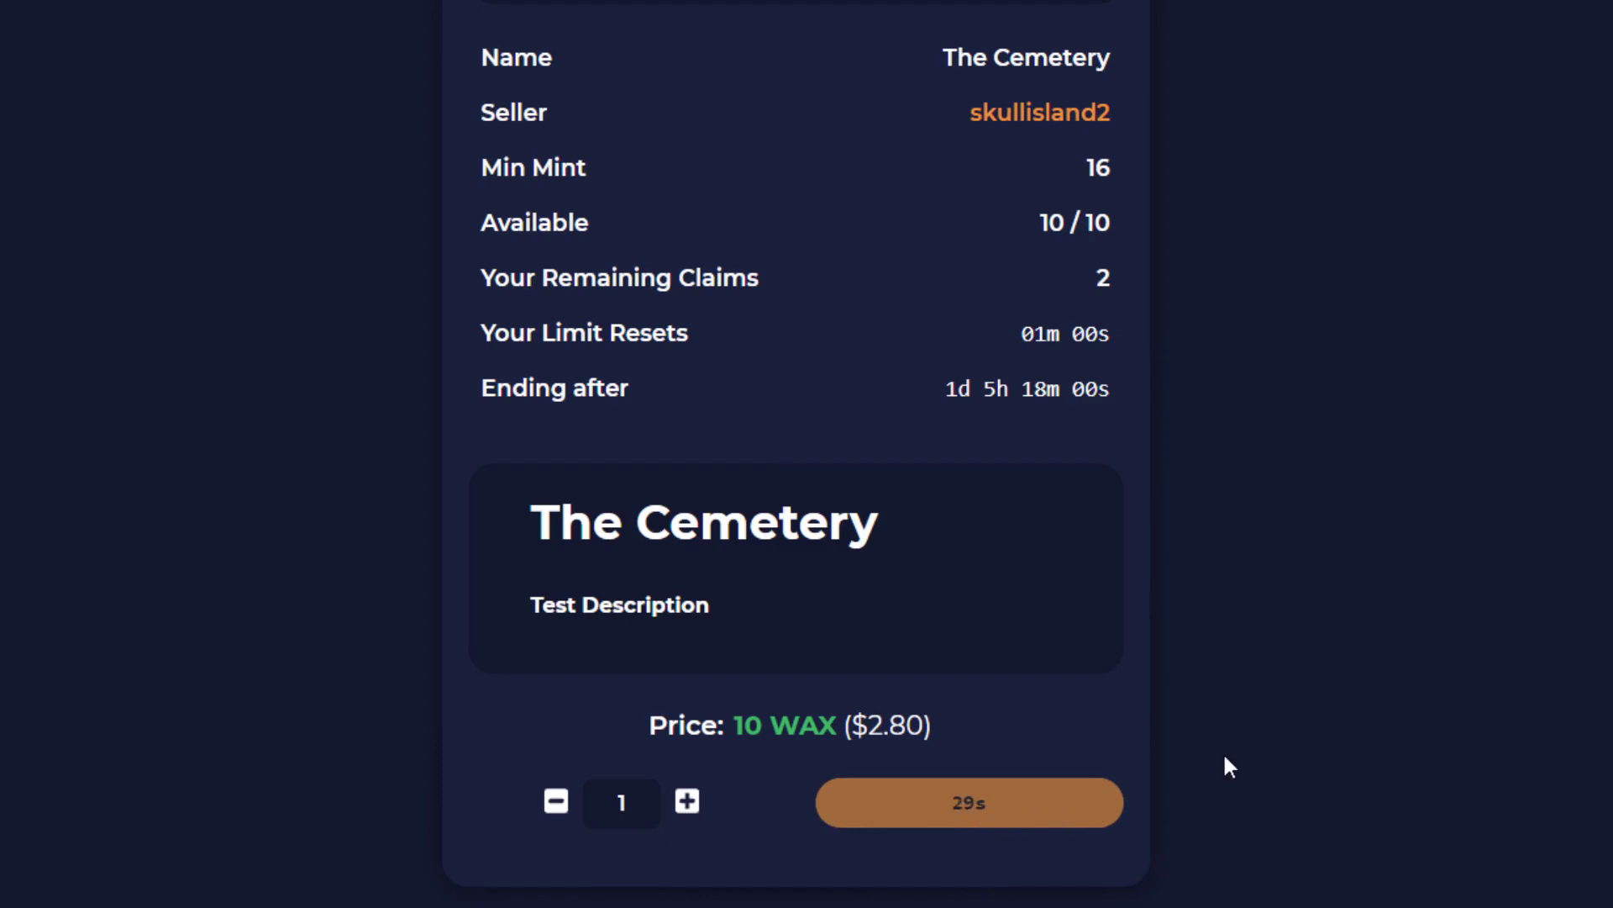
scroll(1225, 760, up, 8)
scroll(1345, 485, down, 5)
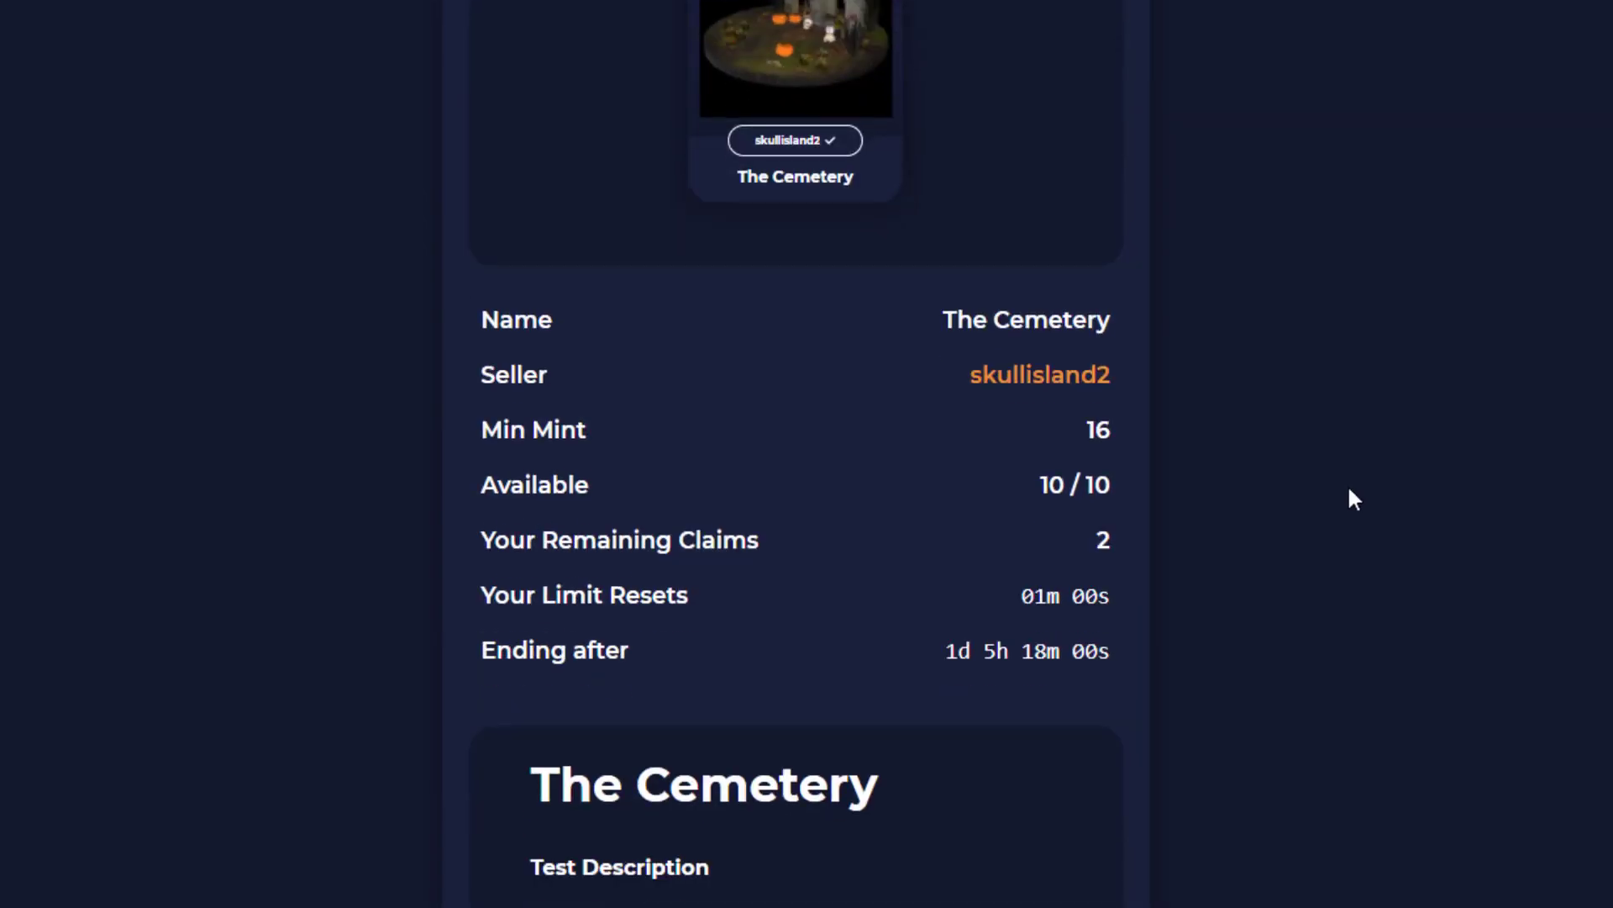
scroll(943, 855, down, 3)
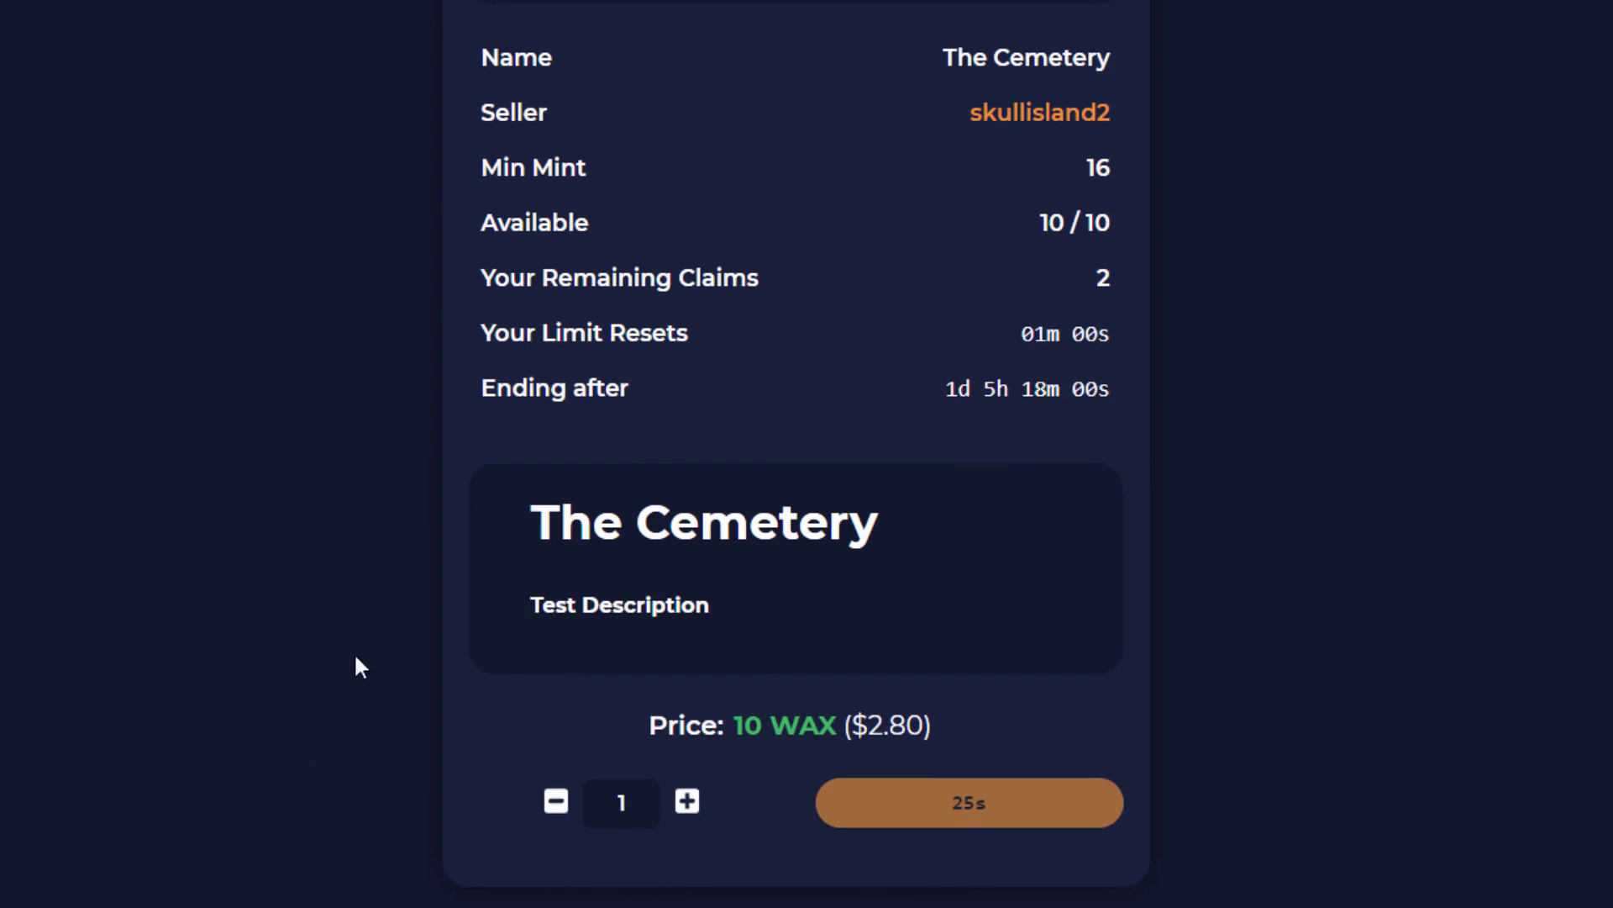
Step: Switch the purchase quantity repeatedly between 1 and 2 to compare the drop's total price
click(687, 803)
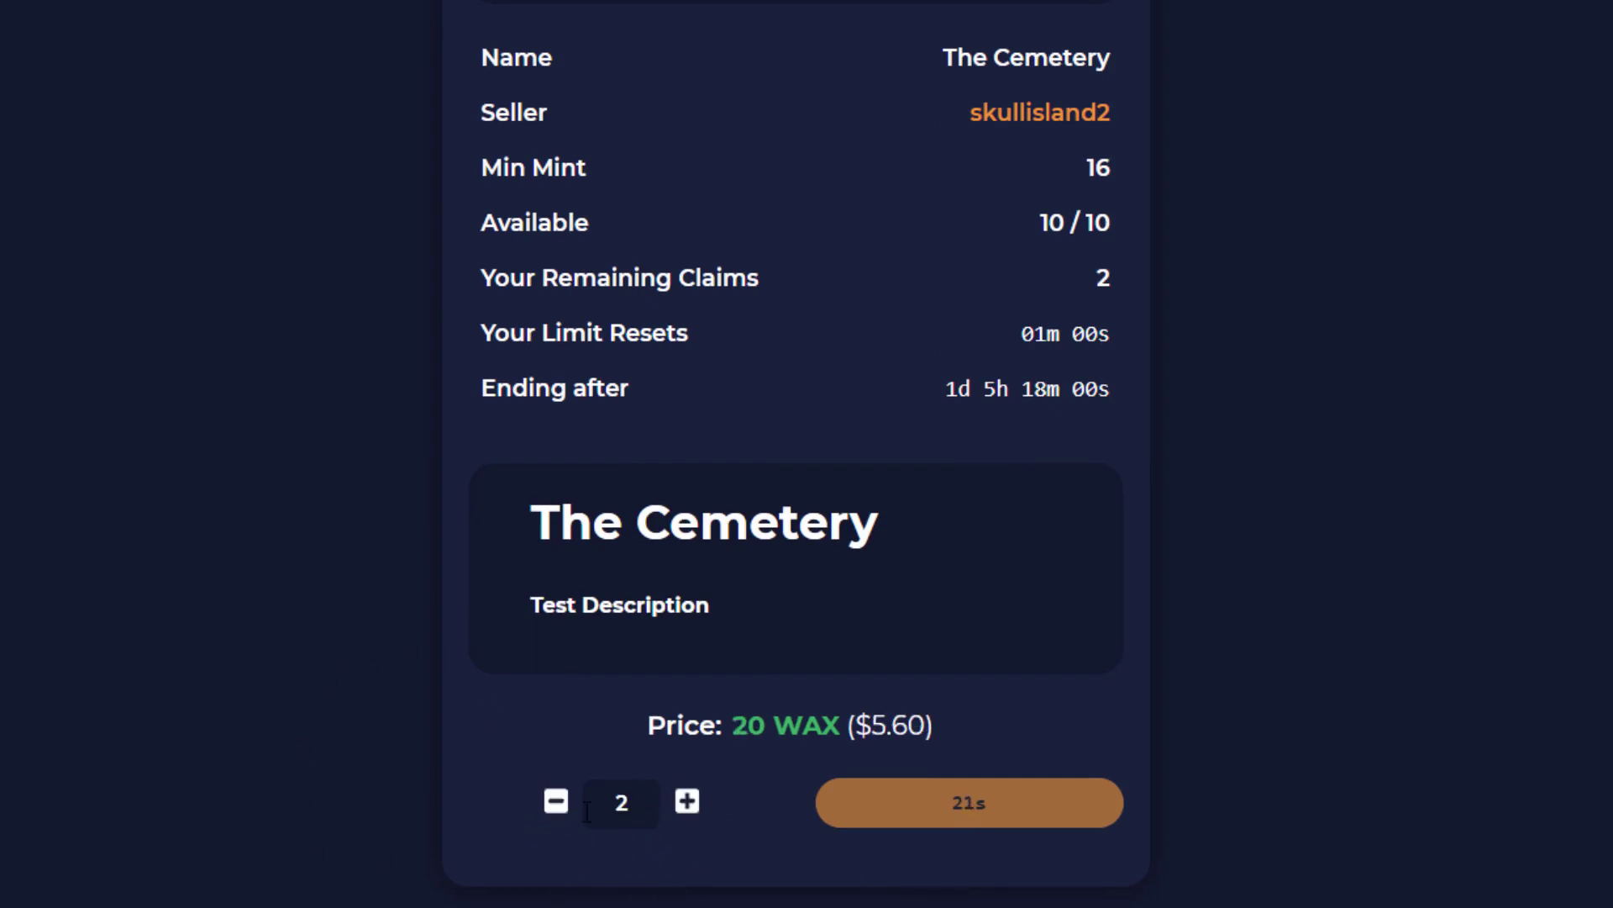
click(556, 803)
click(689, 803)
click(557, 802)
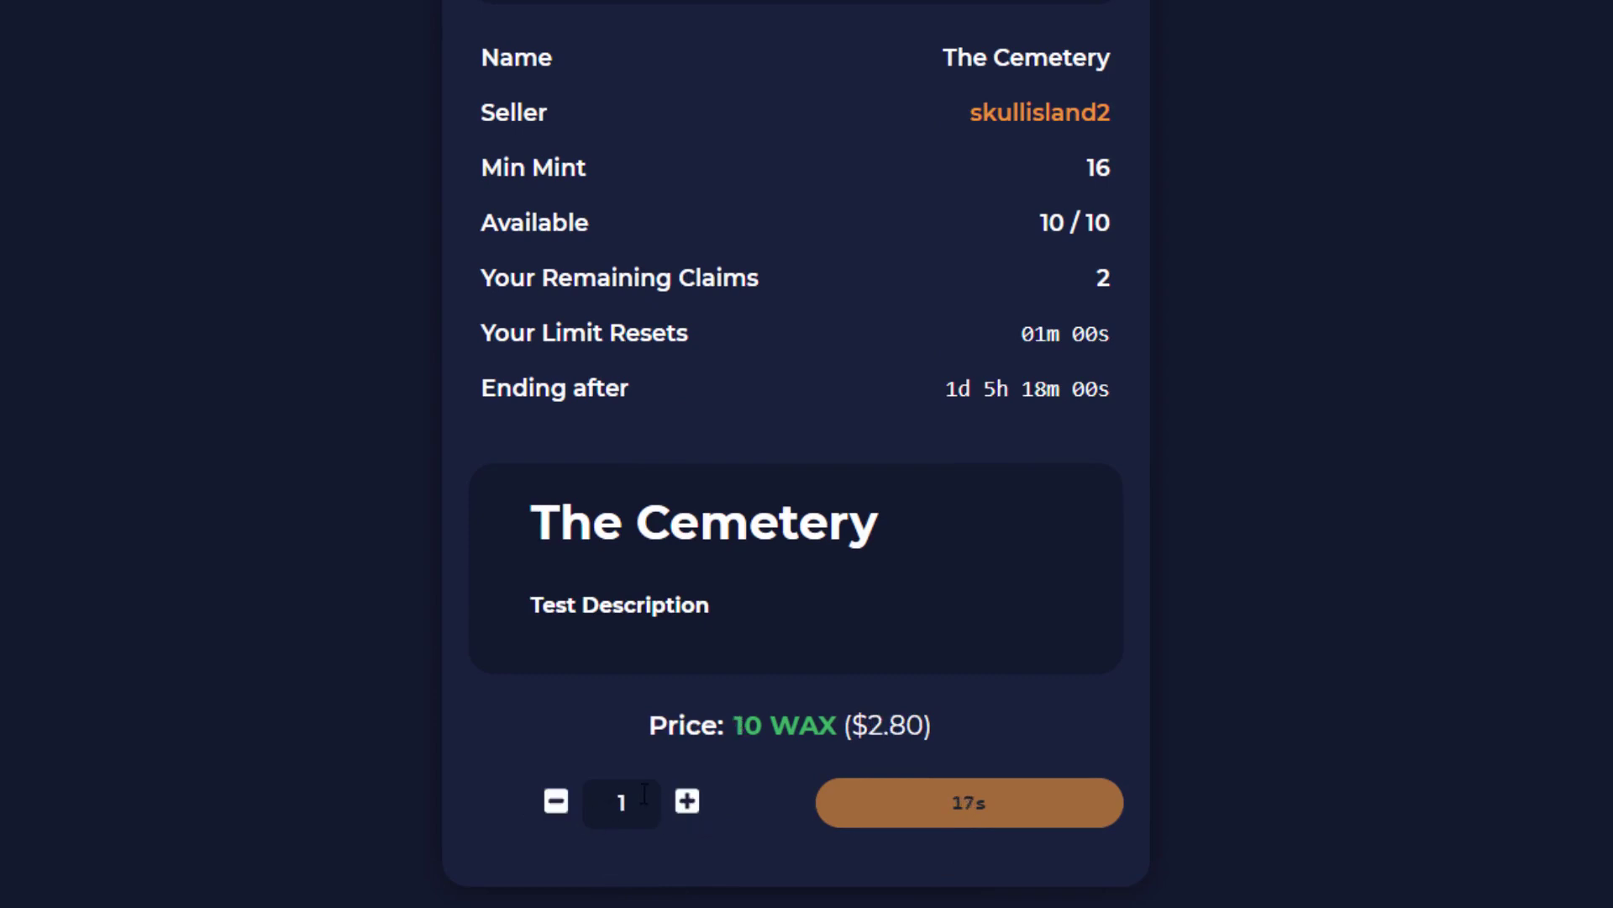
click(685, 802)
click(556, 803)
click(686, 802)
click(554, 802)
click(686, 802)
click(556, 802)
click(687, 802)
click(556, 803)
scroll(1194, 728, up, 9)
scroll(1159, 617, down, 9)
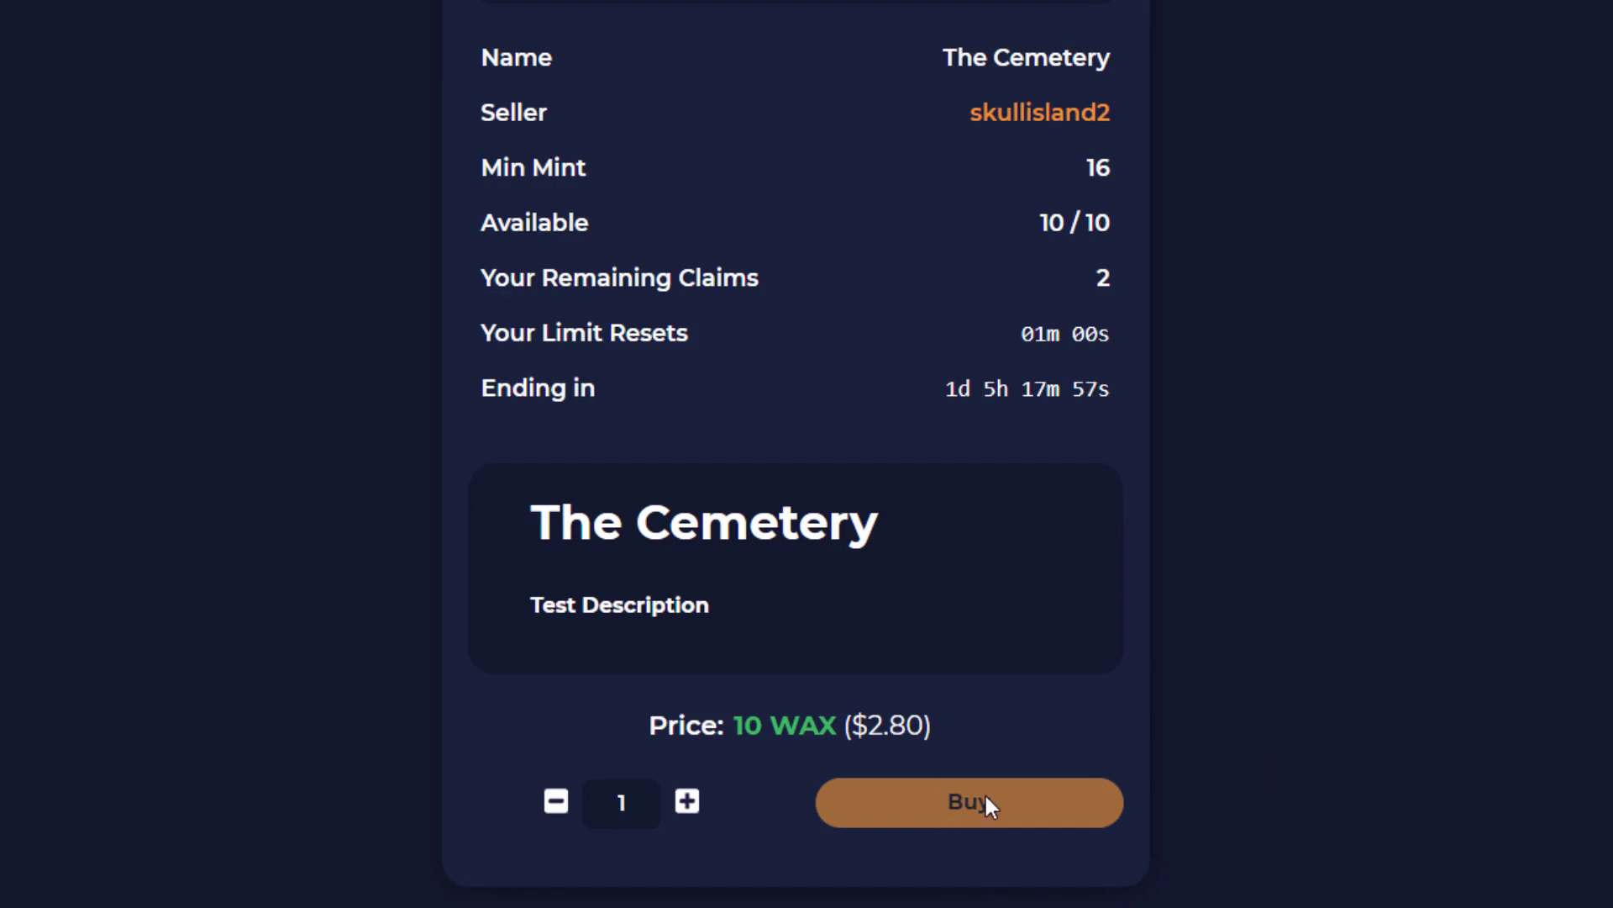
click(687, 801)
click(556, 803)
scroll(1443, 698, up, 2)
scroll(1438, 689, up, 7)
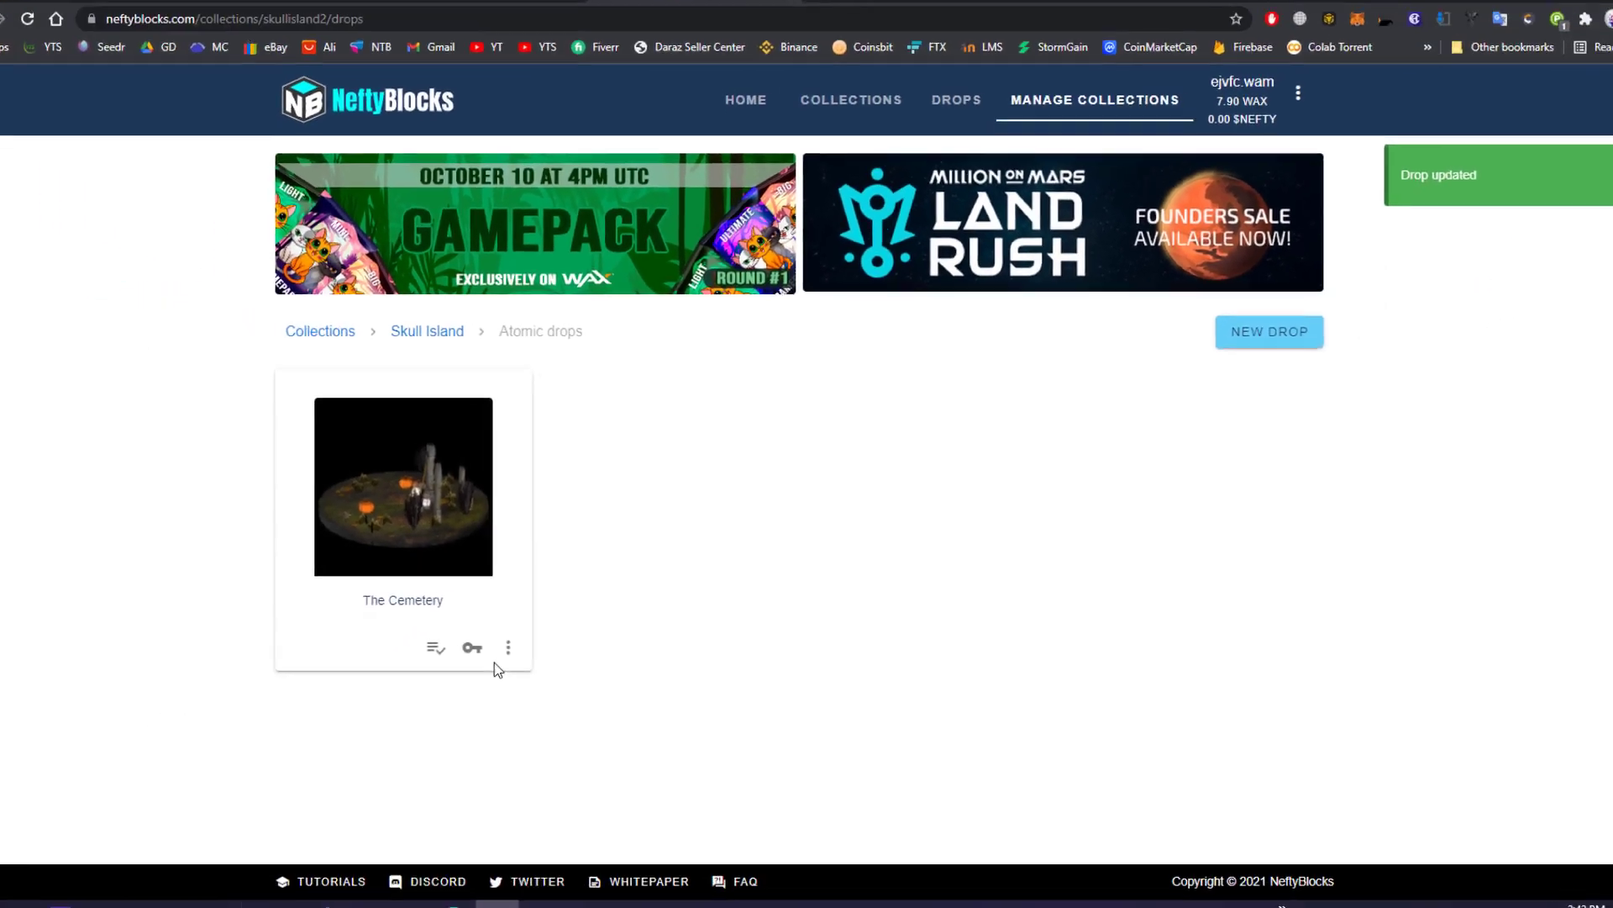
click(523, 640)
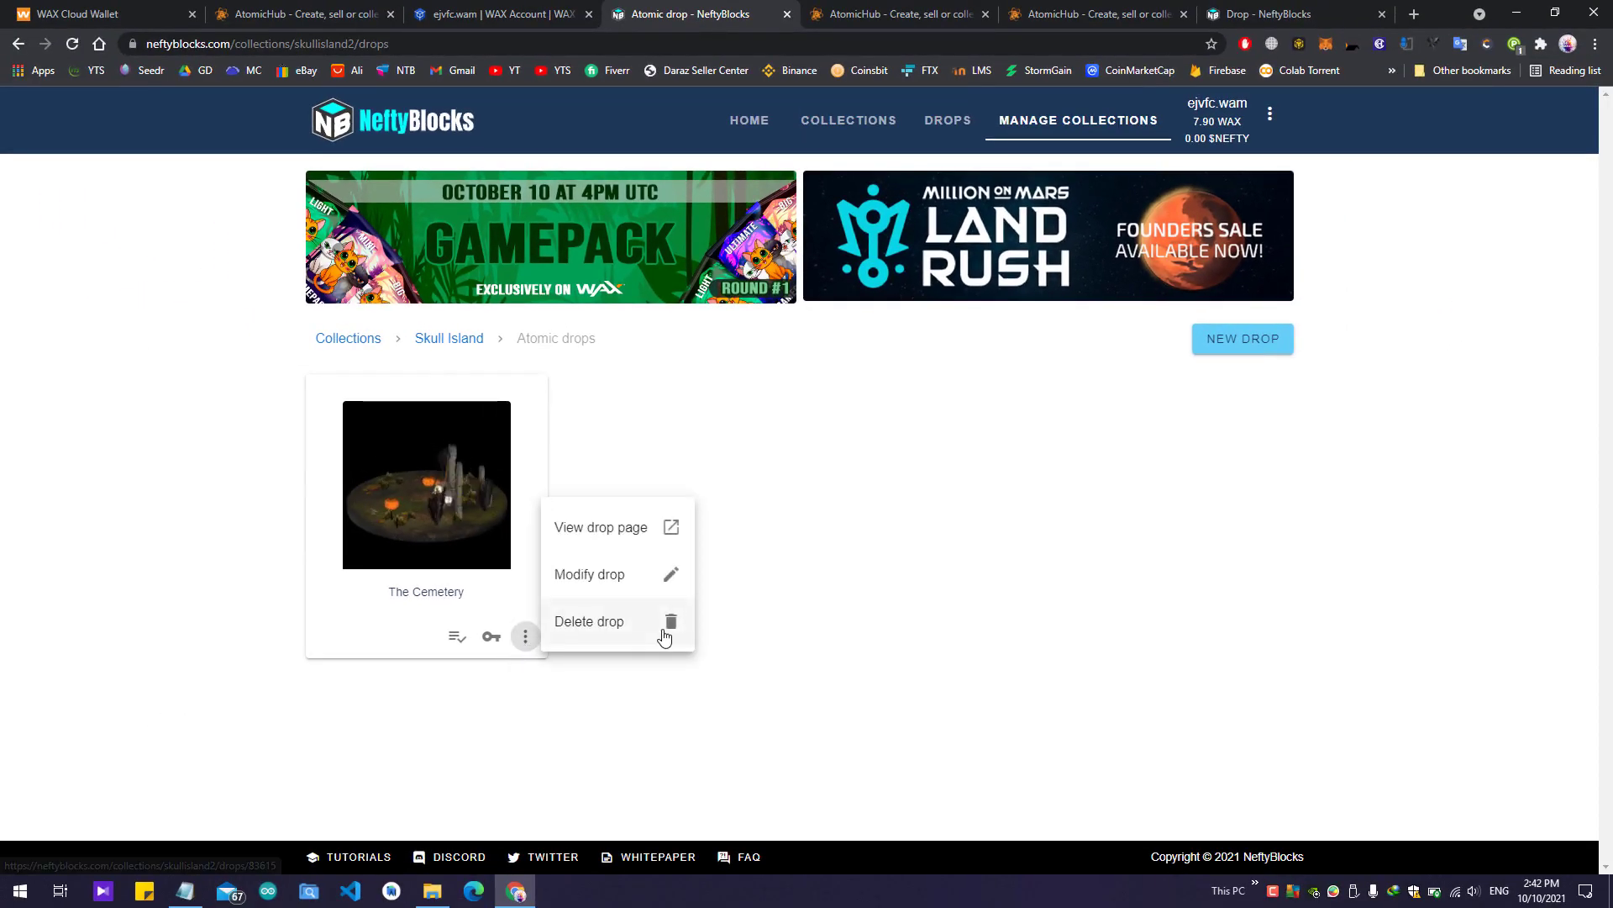
click(578, 637)
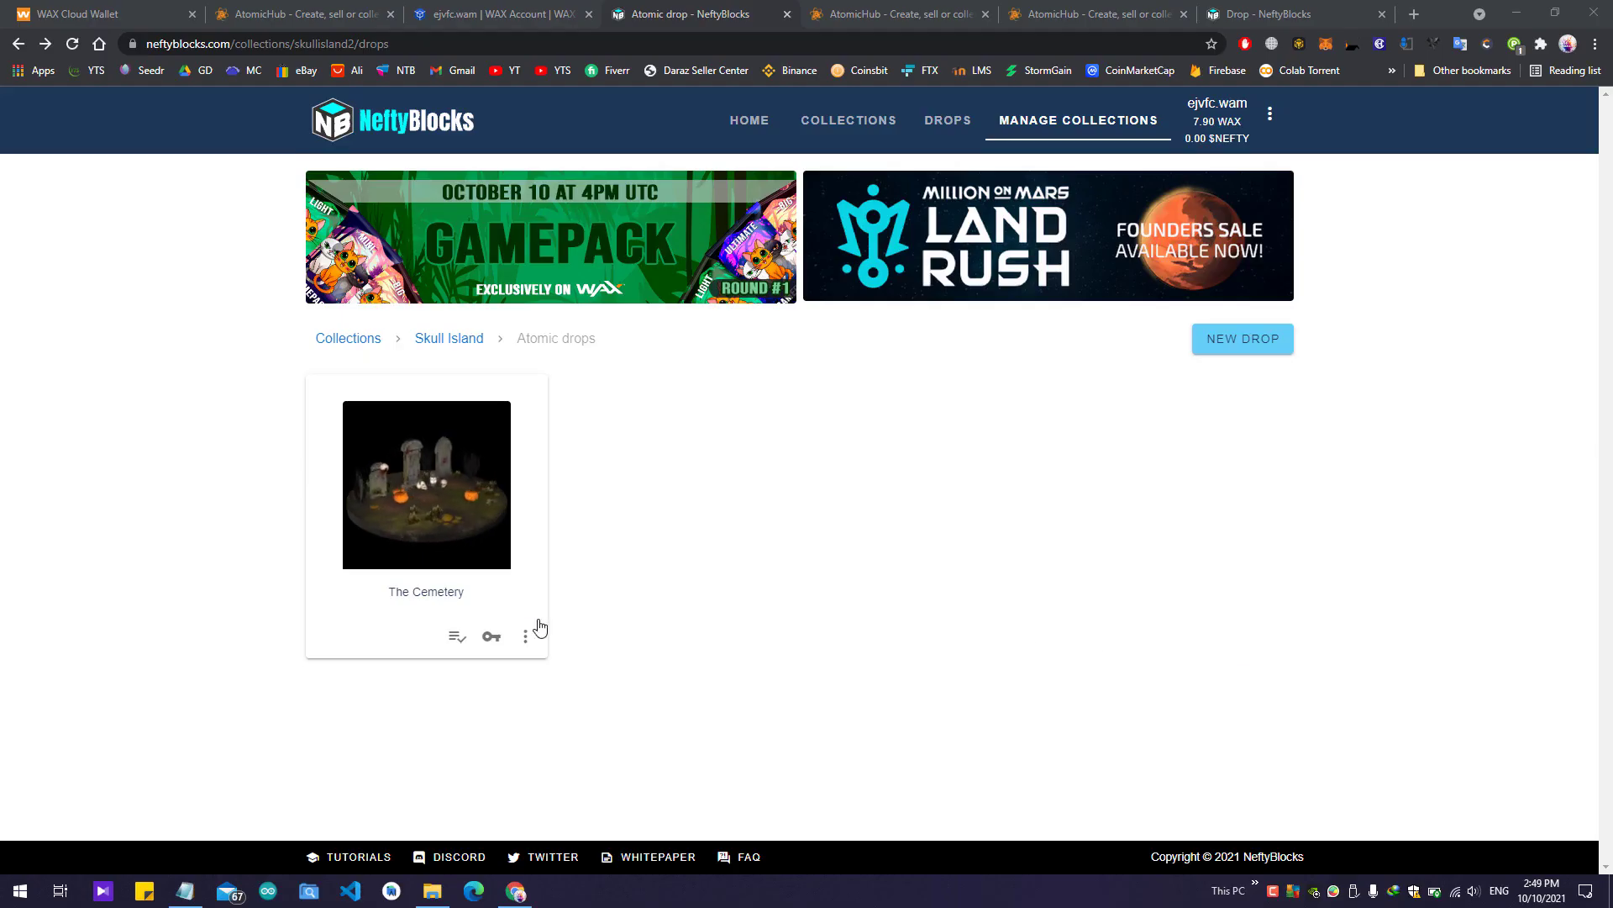
Step: Add the WAX account name copied from its account page to The Cemetery drop's whitelist in NeftyBlocks
click(458, 638)
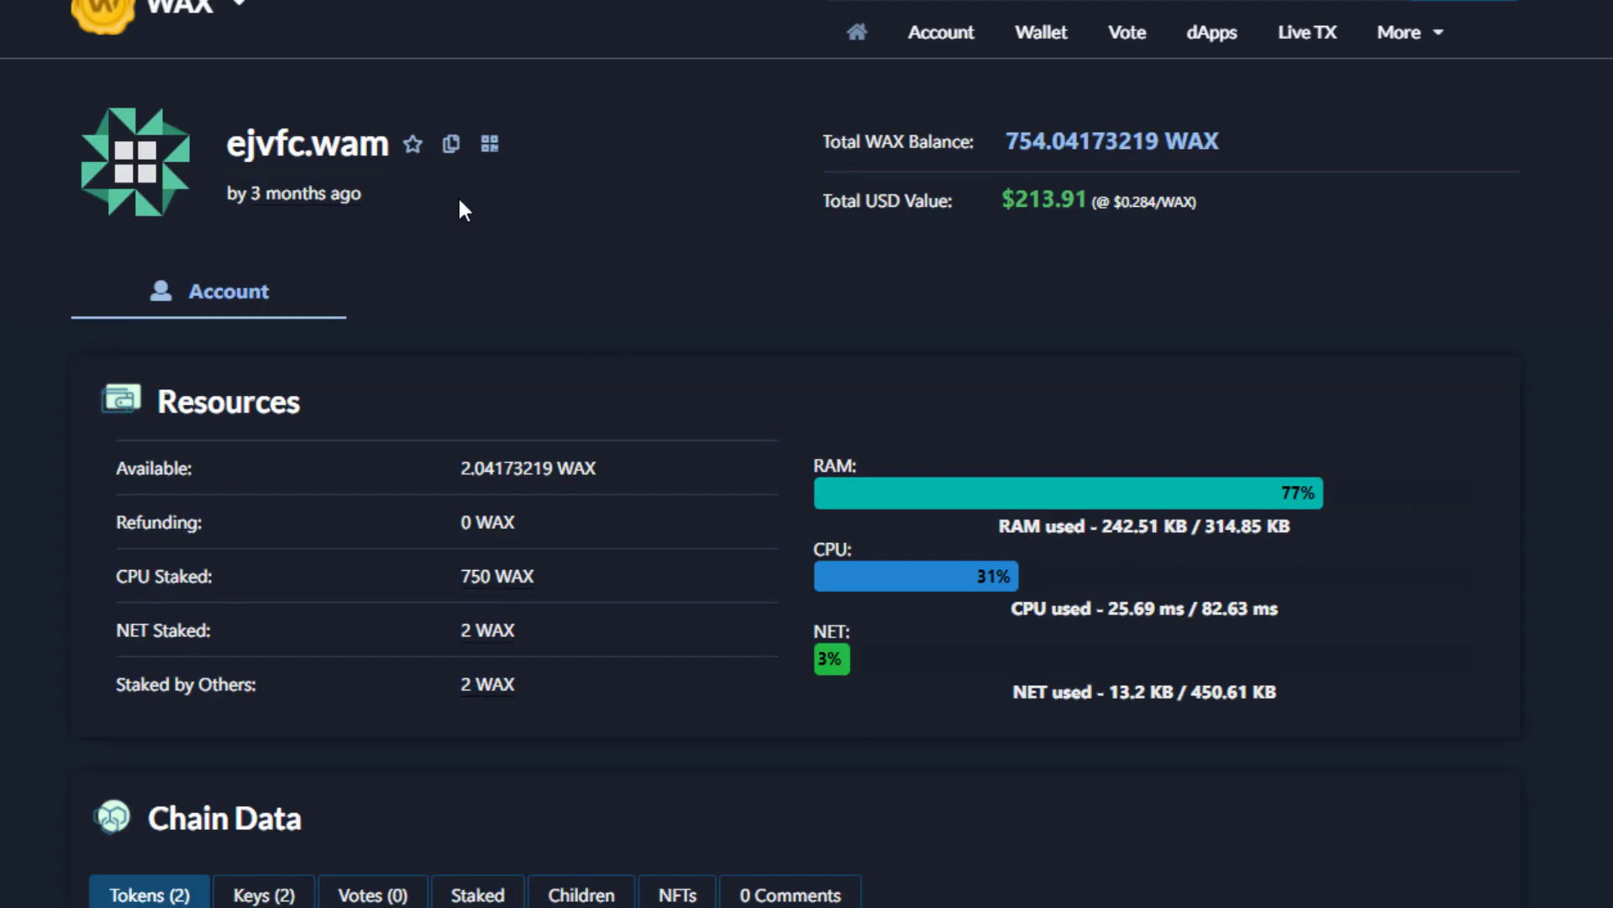
click(451, 144)
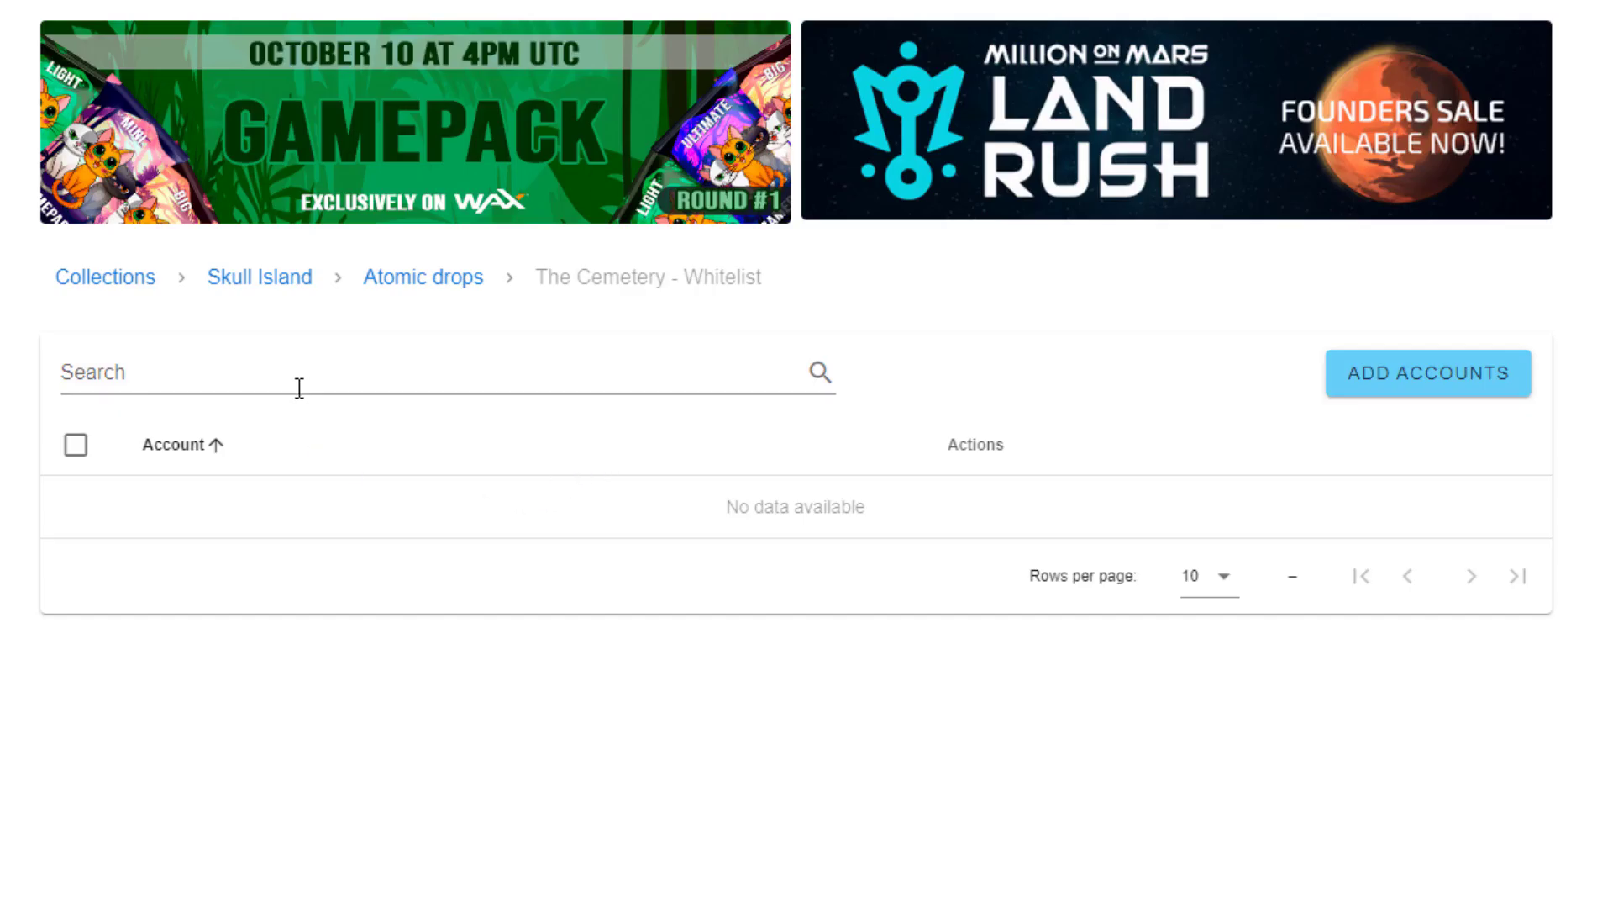
click(1411, 386)
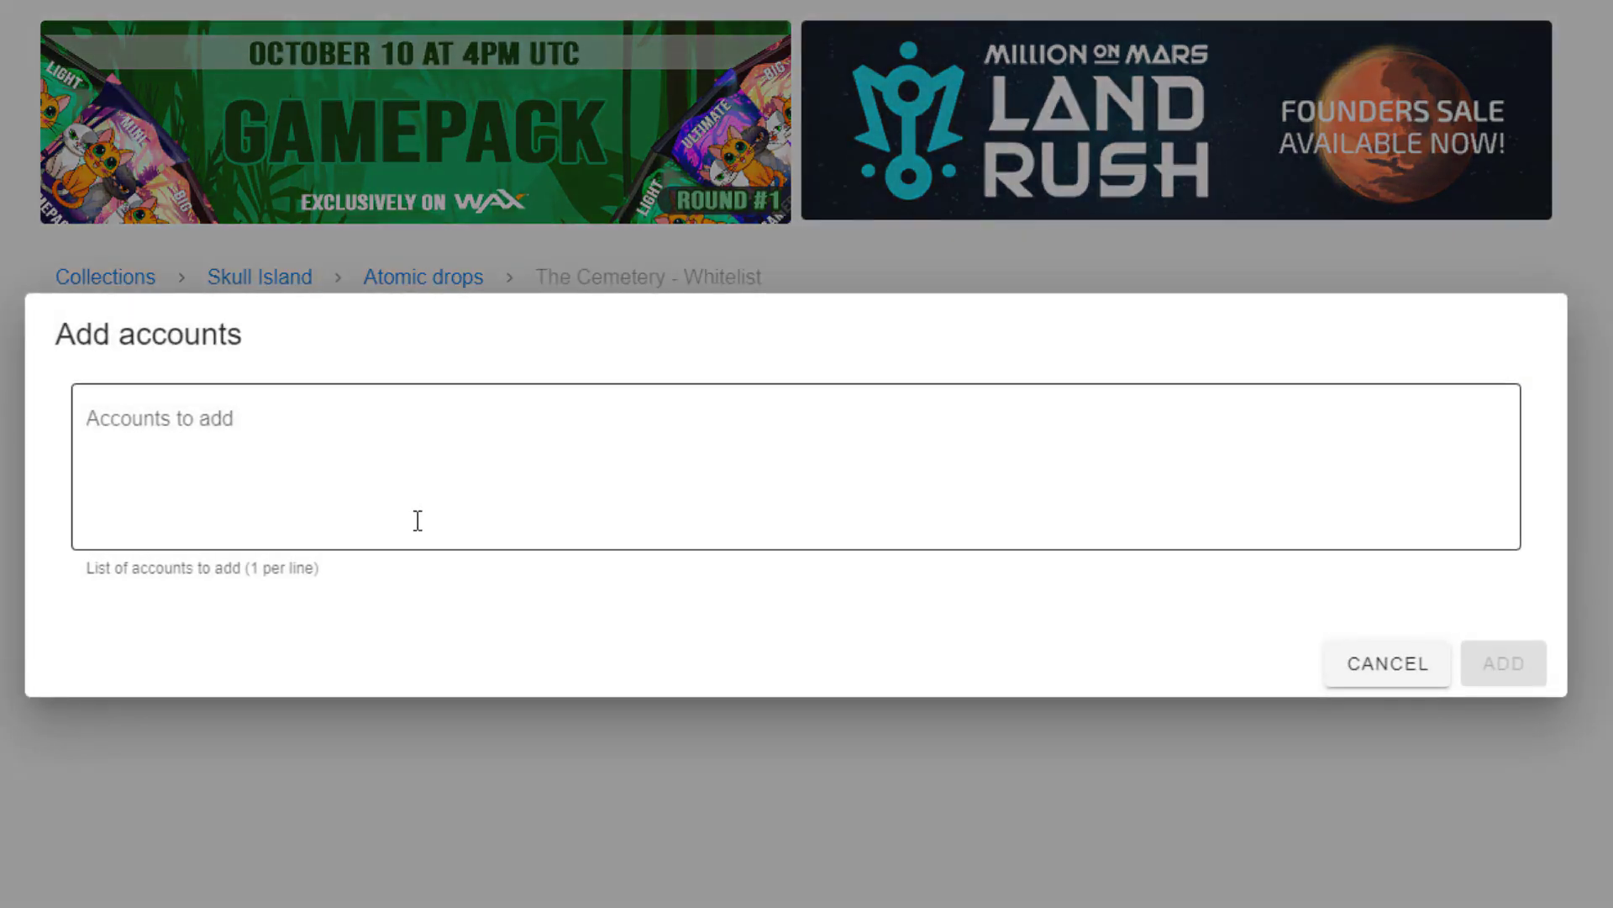
click(439, 436)
key(ctrl+v)
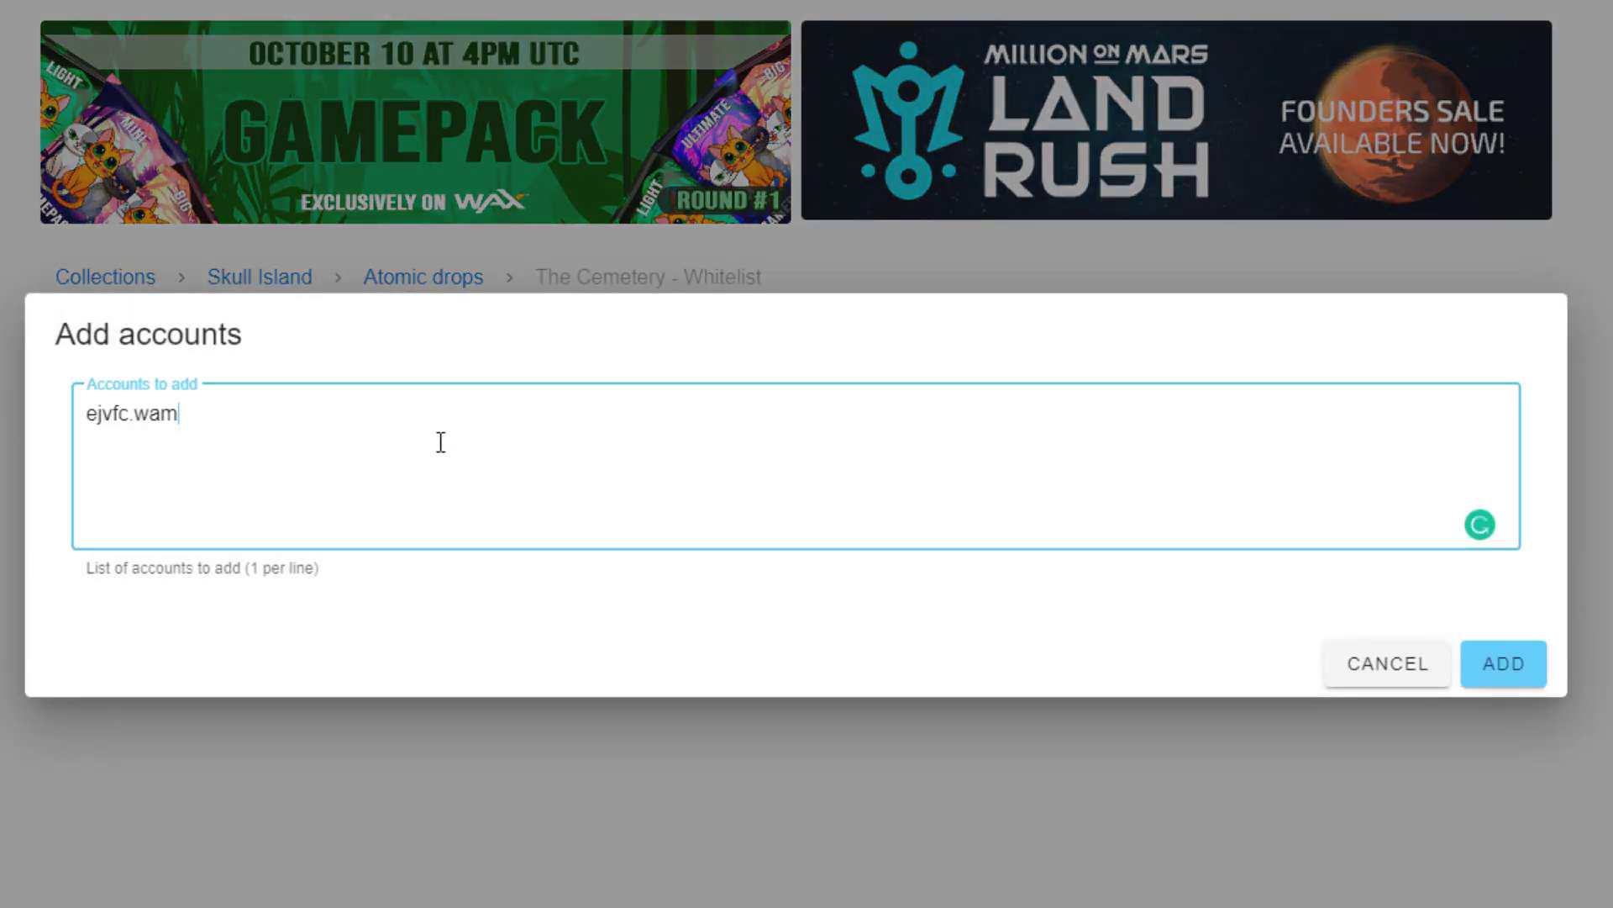
click(1523, 664)
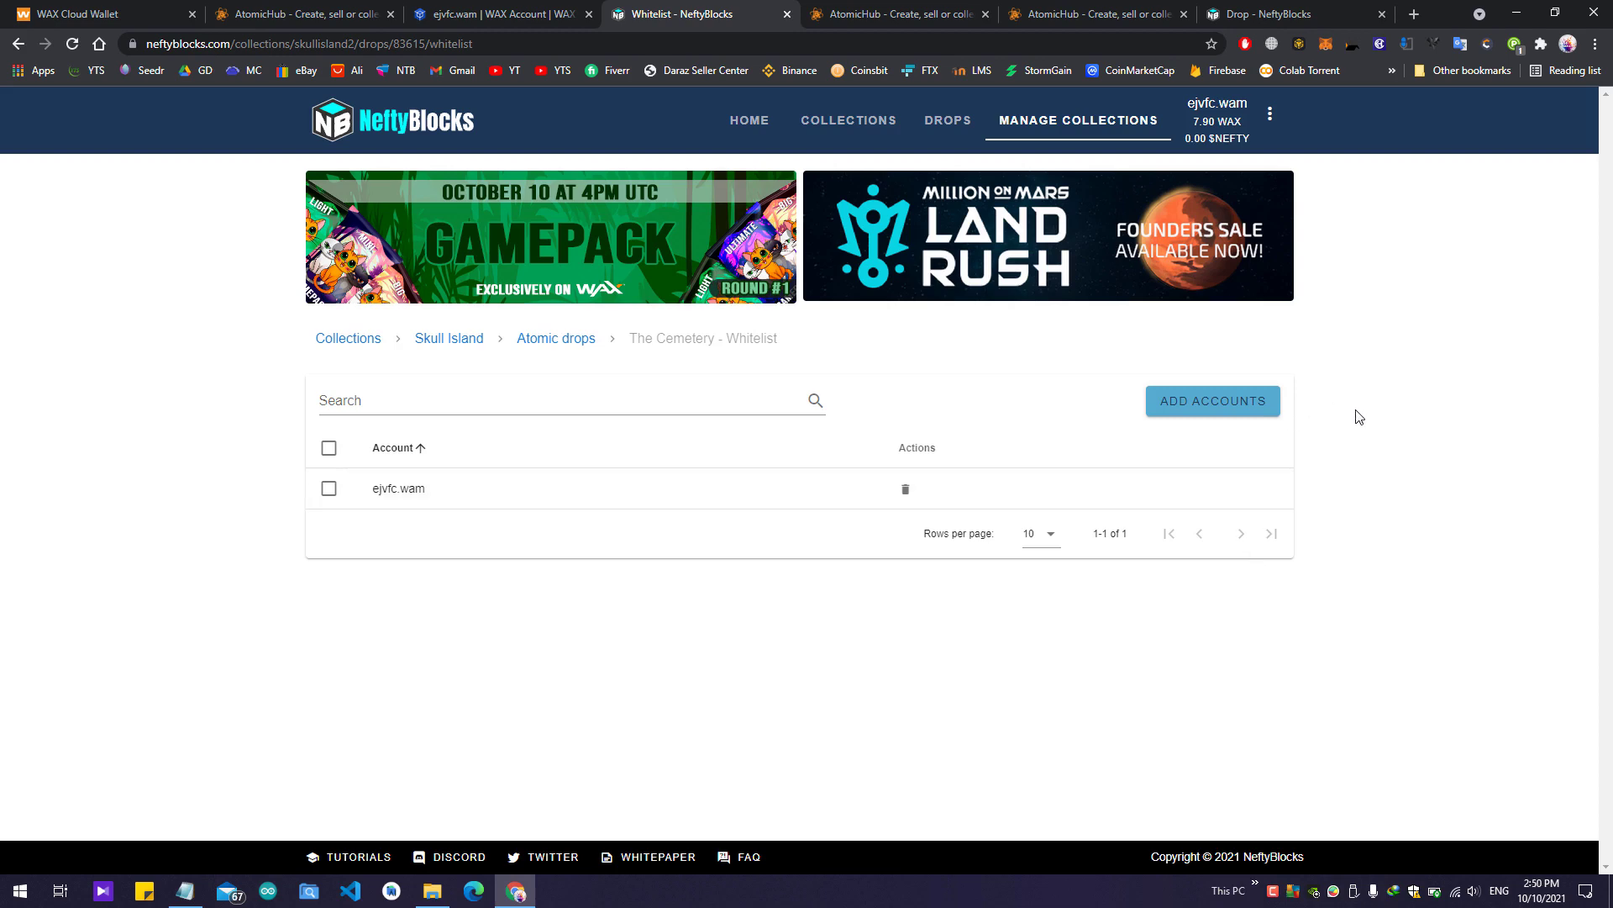
click(1199, 409)
click(577, 455)
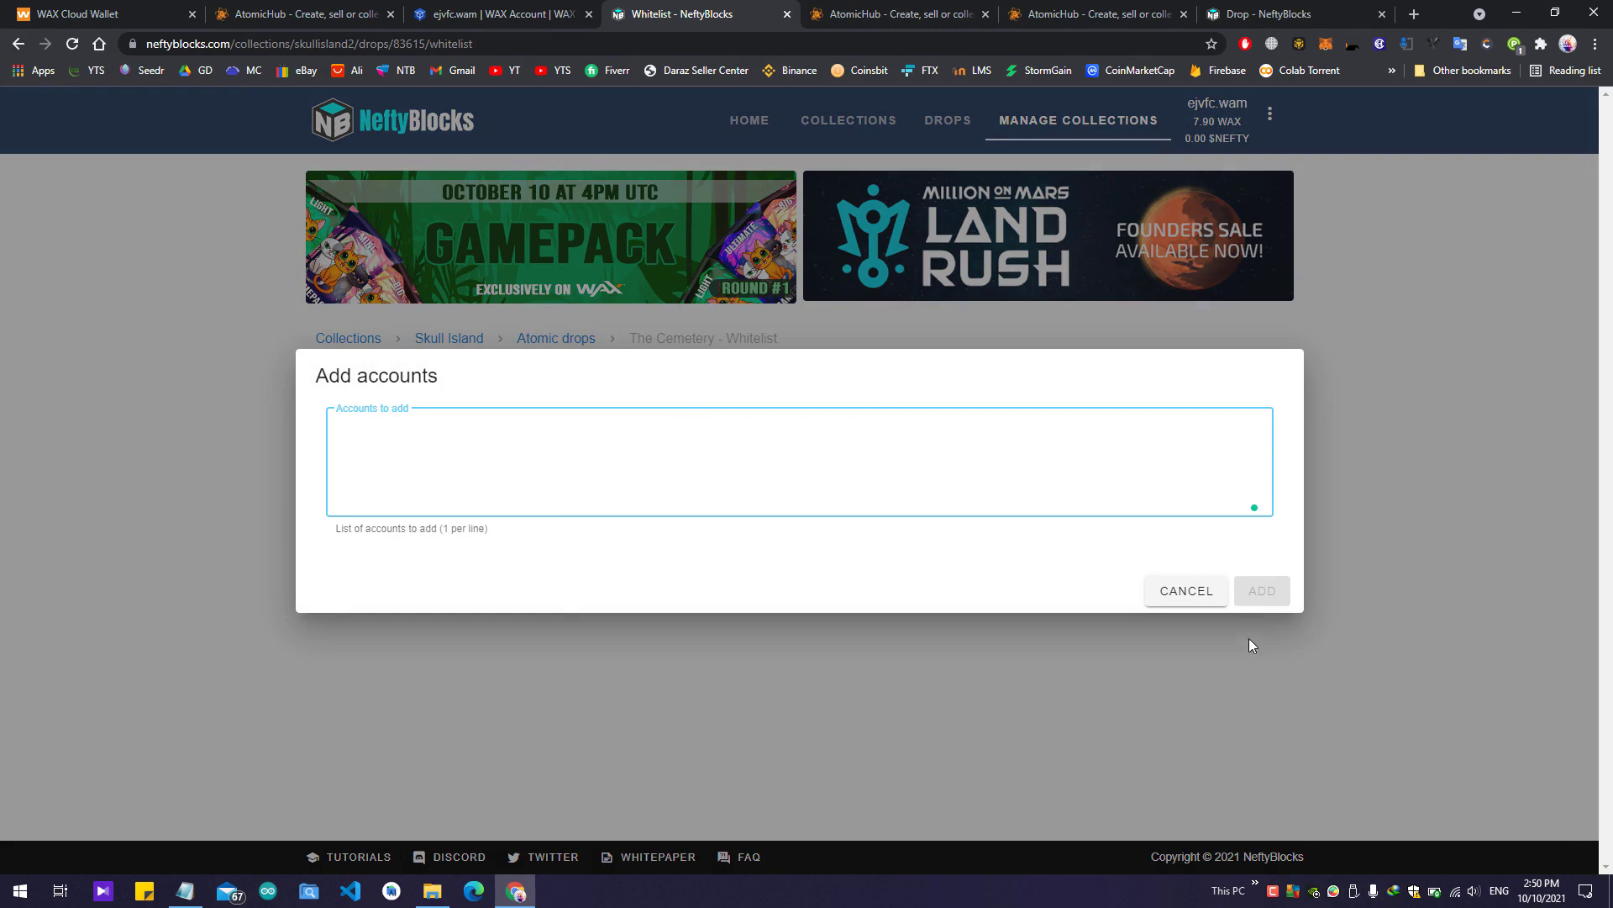
click(1173, 597)
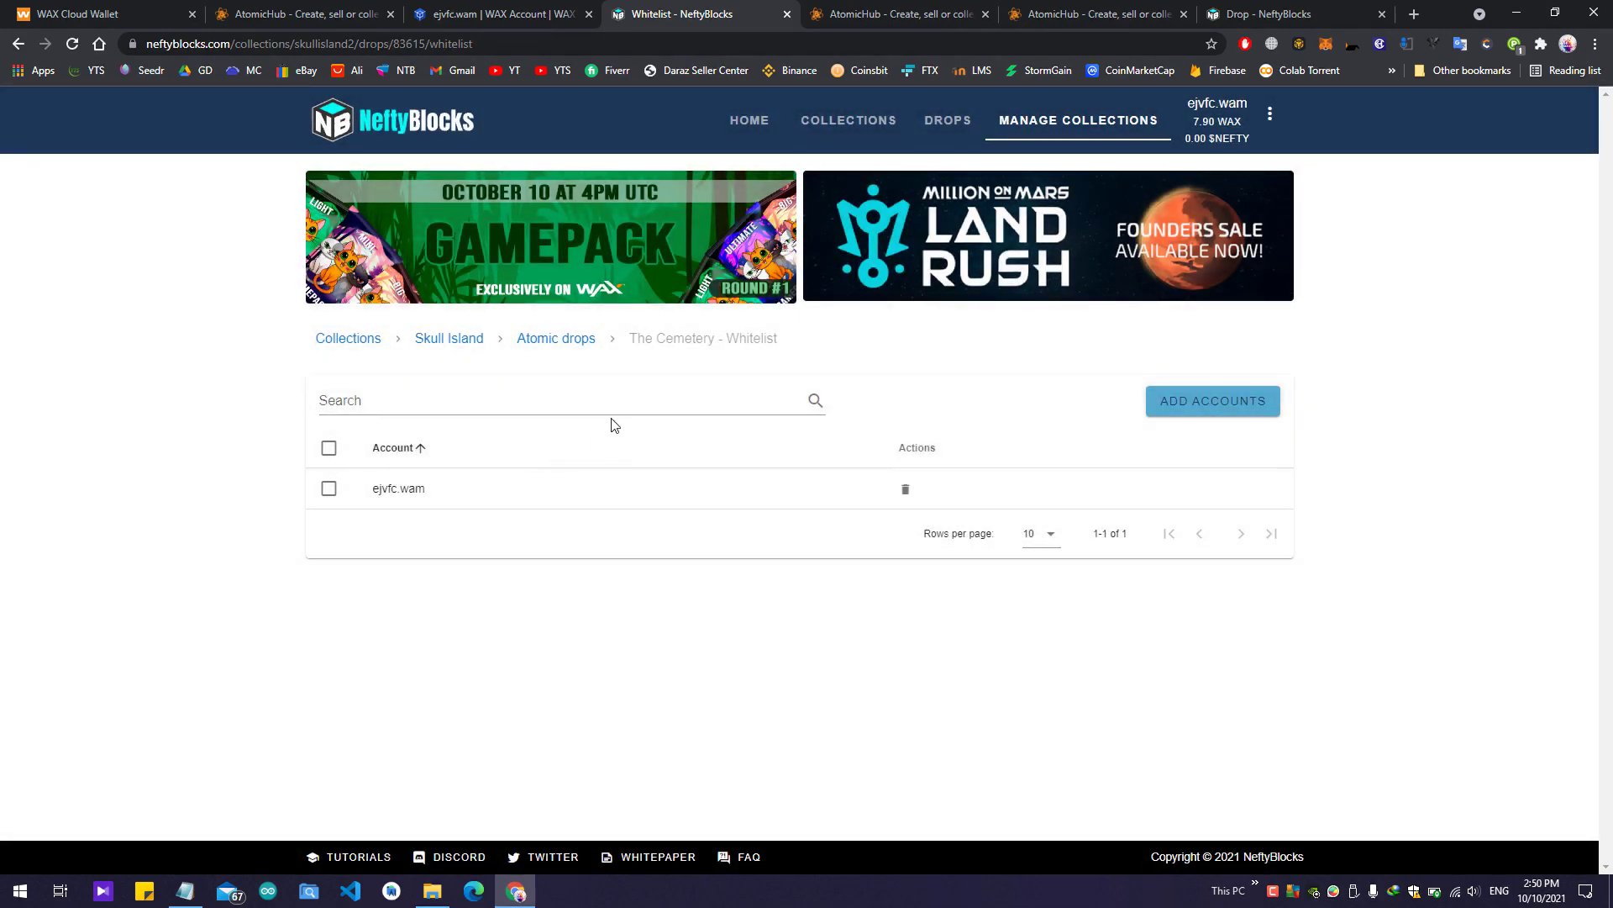
Step: Reload The Cemetery's drop page on AtomicHub and check whether the whitelisted account still gets a claim restriction
click(895, 15)
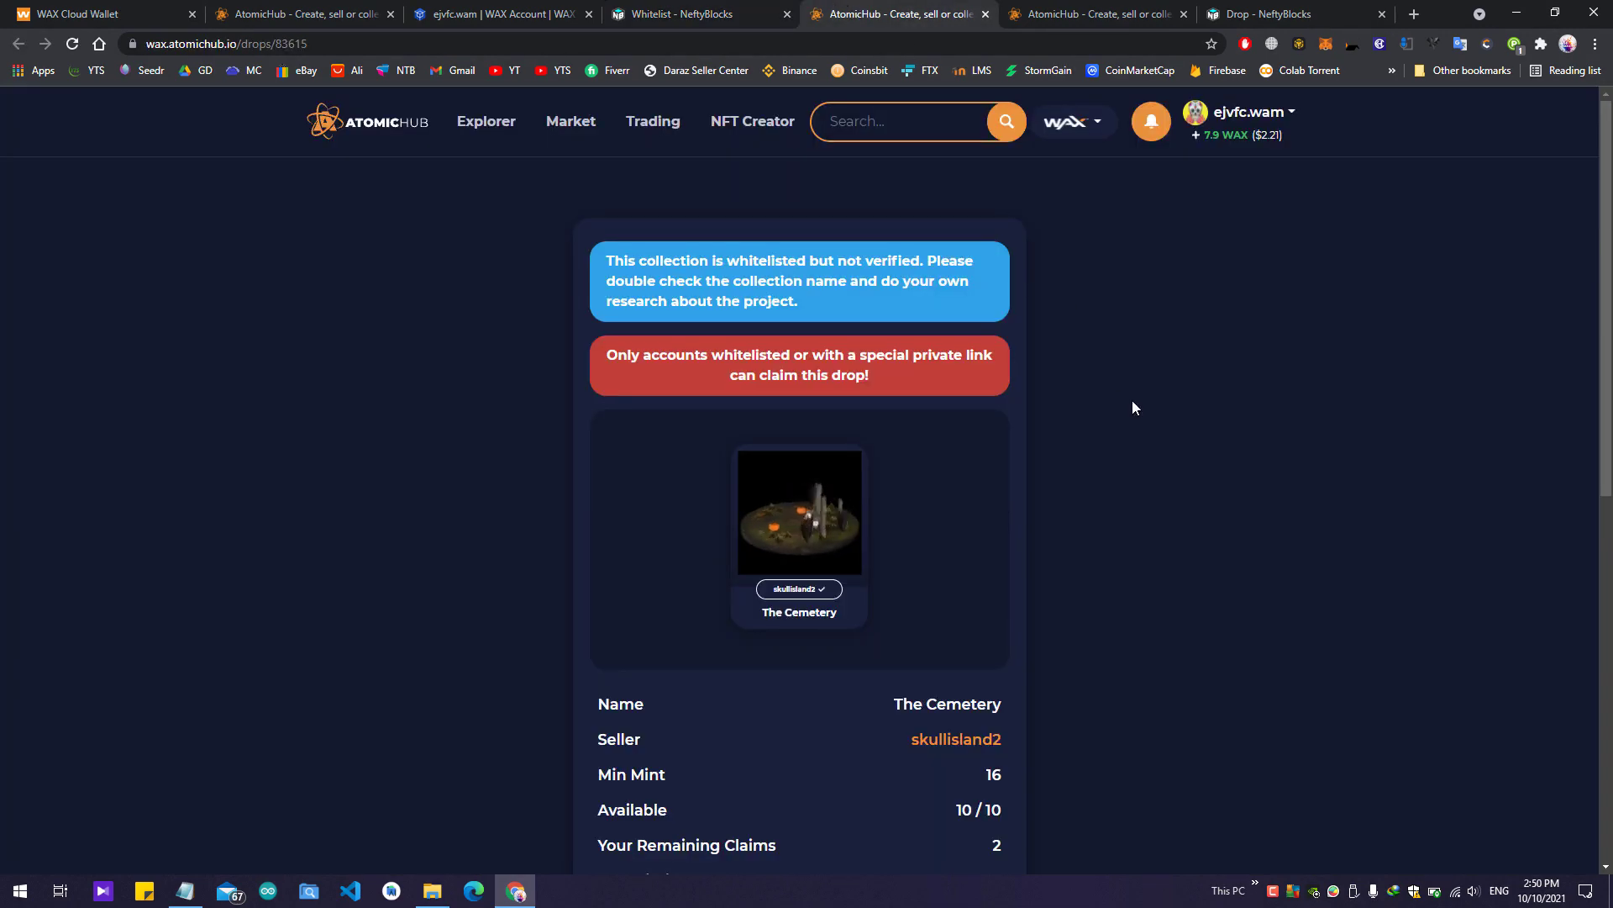
click(72, 45)
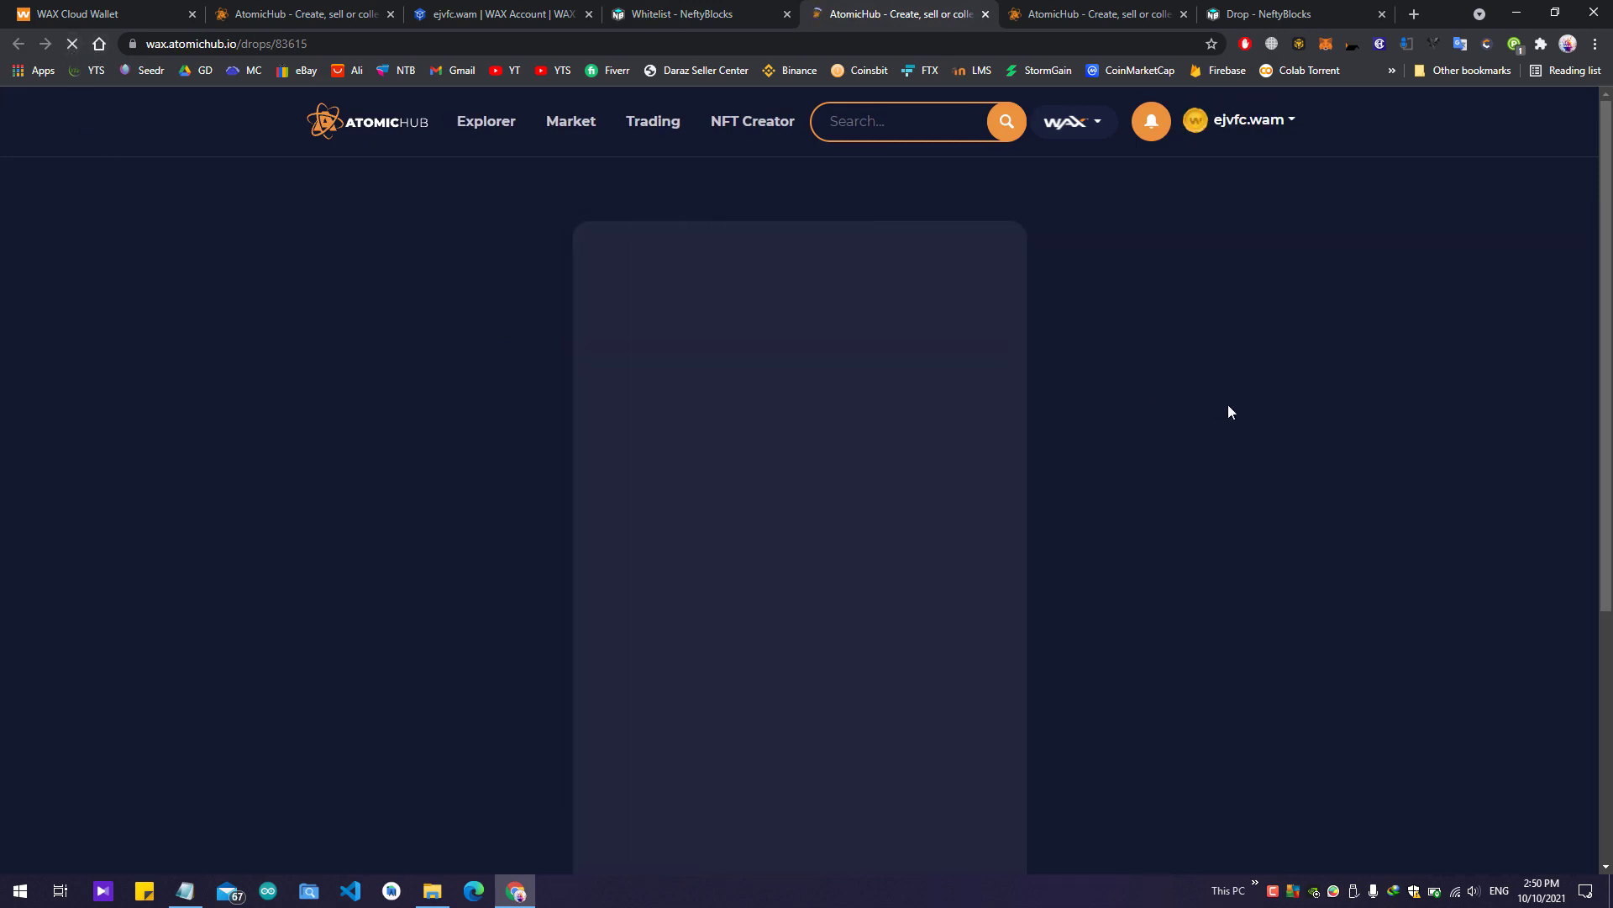
scroll(1145, 370, down, 7)
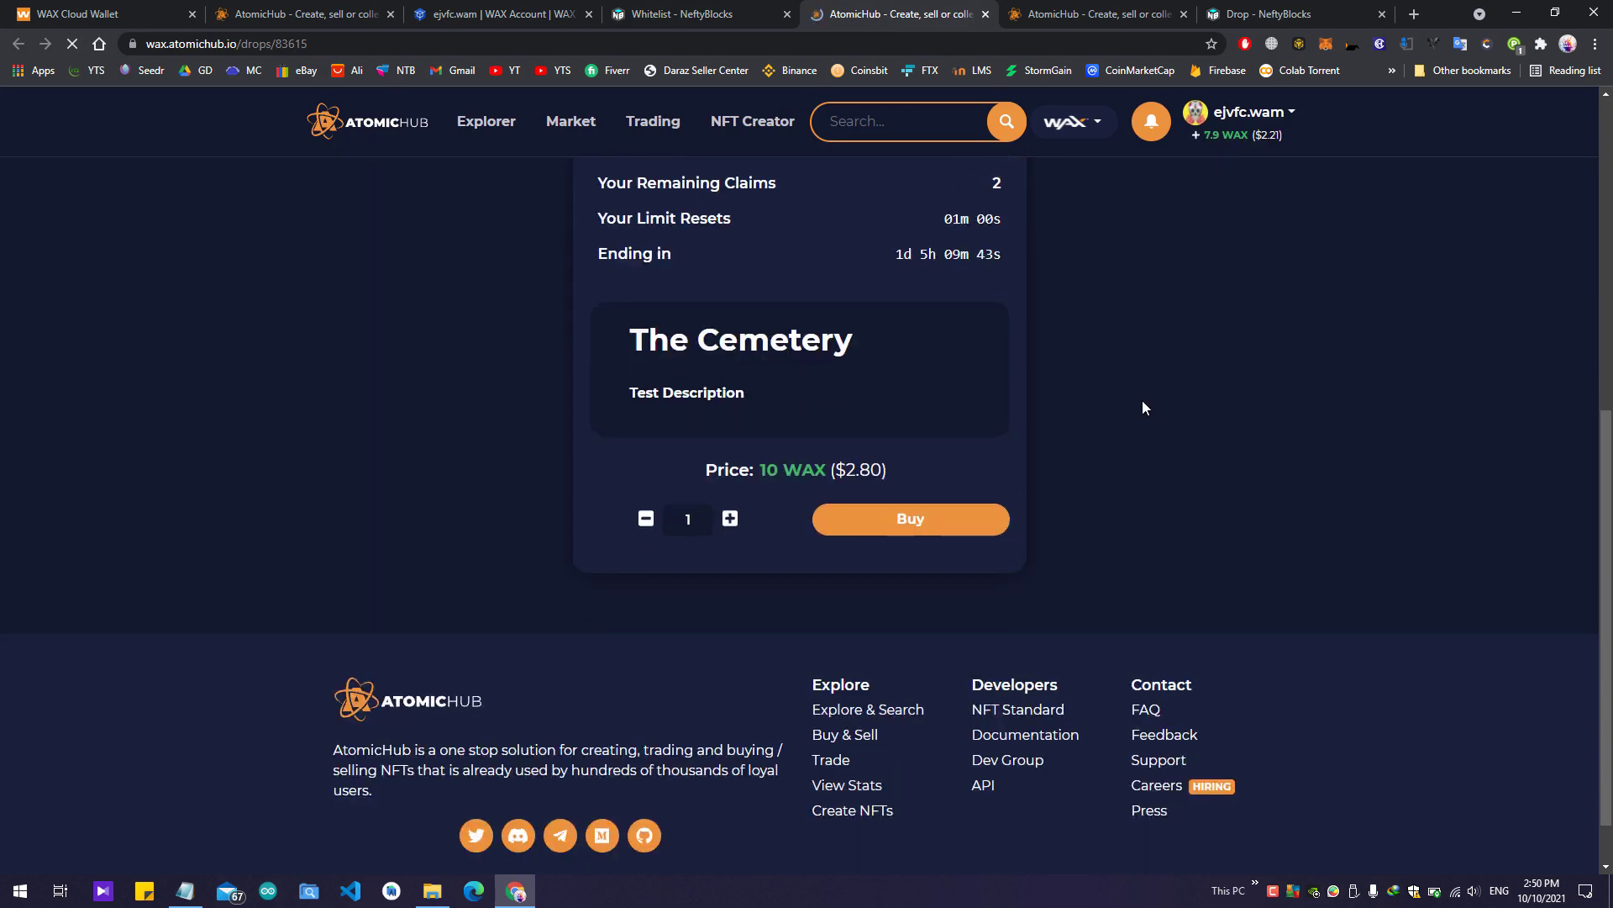
scroll(1301, 417, up, 6)
scroll(1301, 417, up, 1)
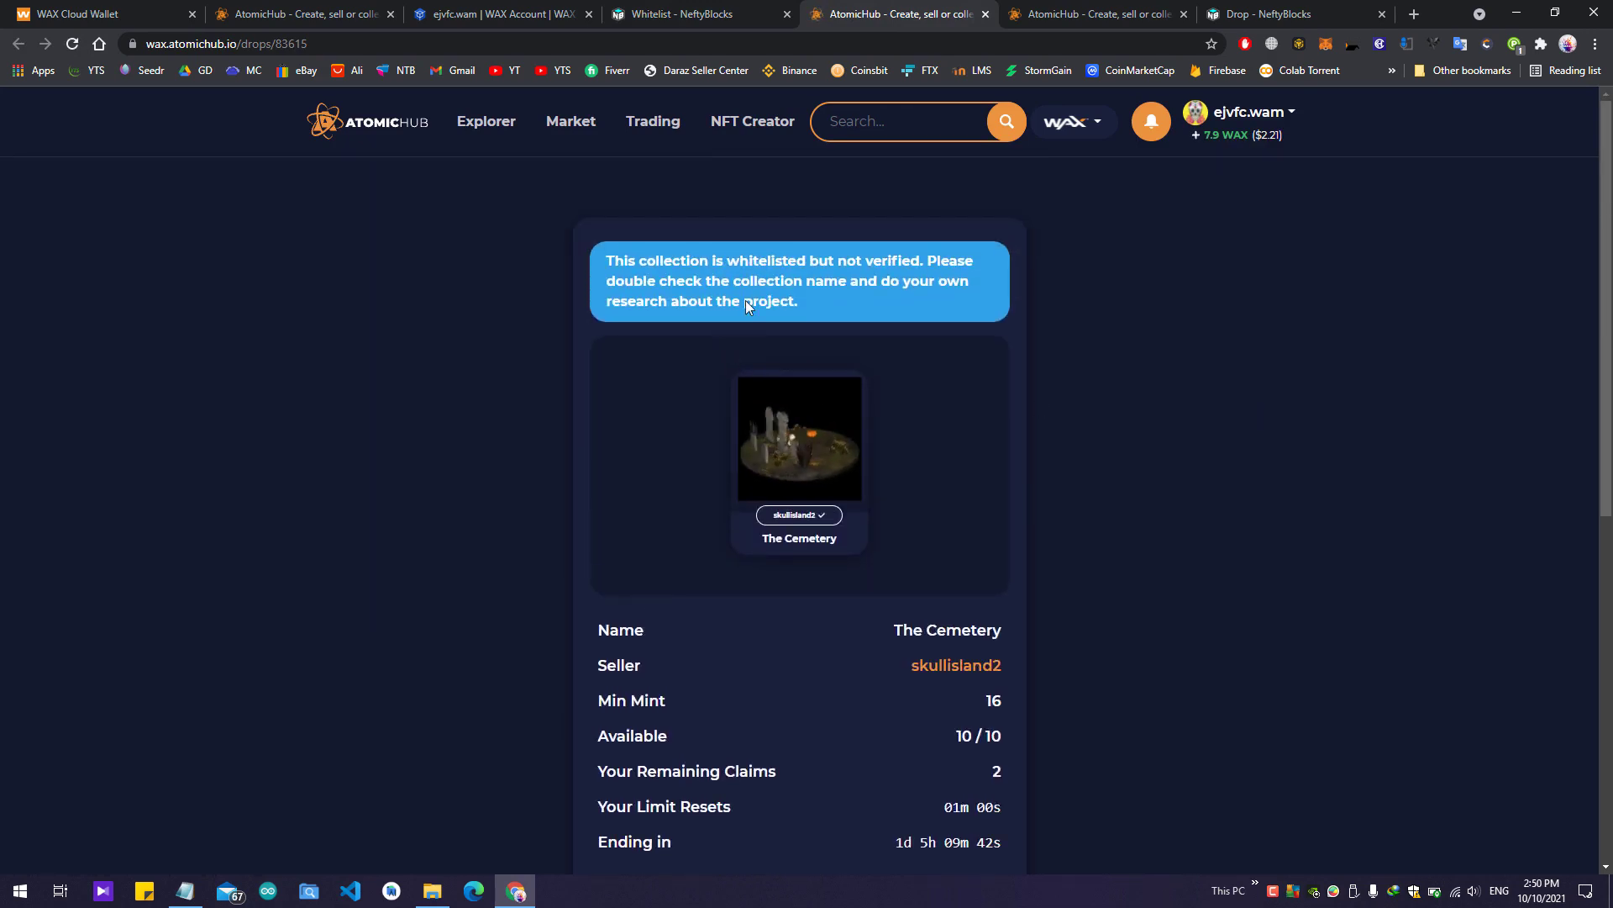
Step: Delete the whitelisted account from The Cemetery drop's whitelist in NeftyBlocks
click(728, 4)
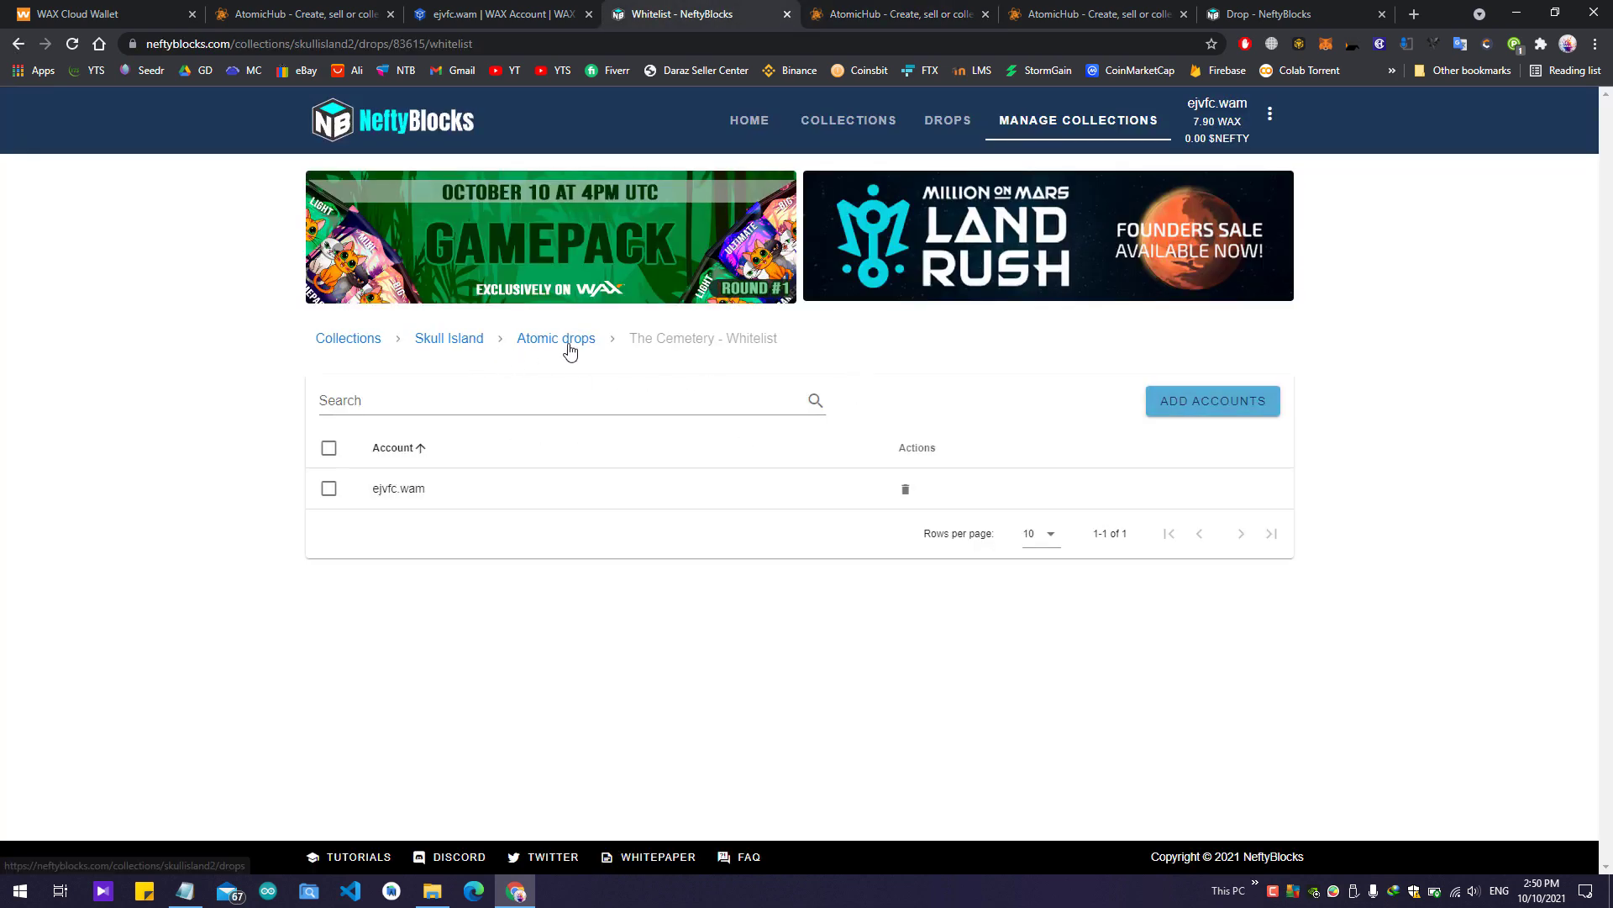
click(329, 488)
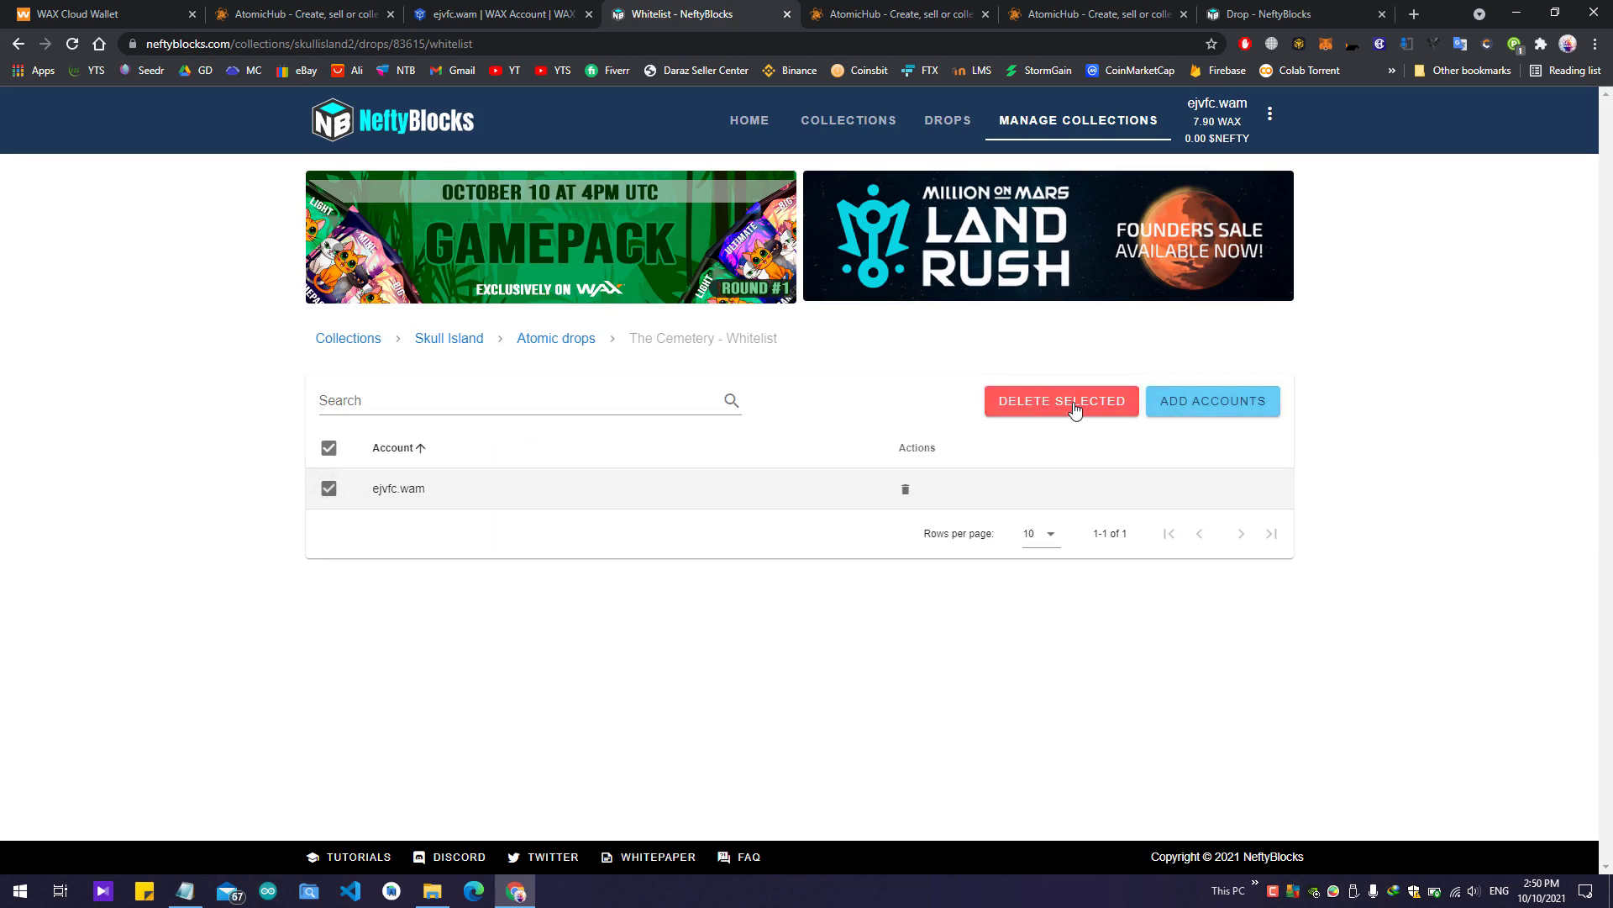
click(1074, 409)
Step: Reload the drop page on AtomicHub to recheck its claim restriction, and return to Skull Island's atomic drops in NeftyBlocks
click(814, 10)
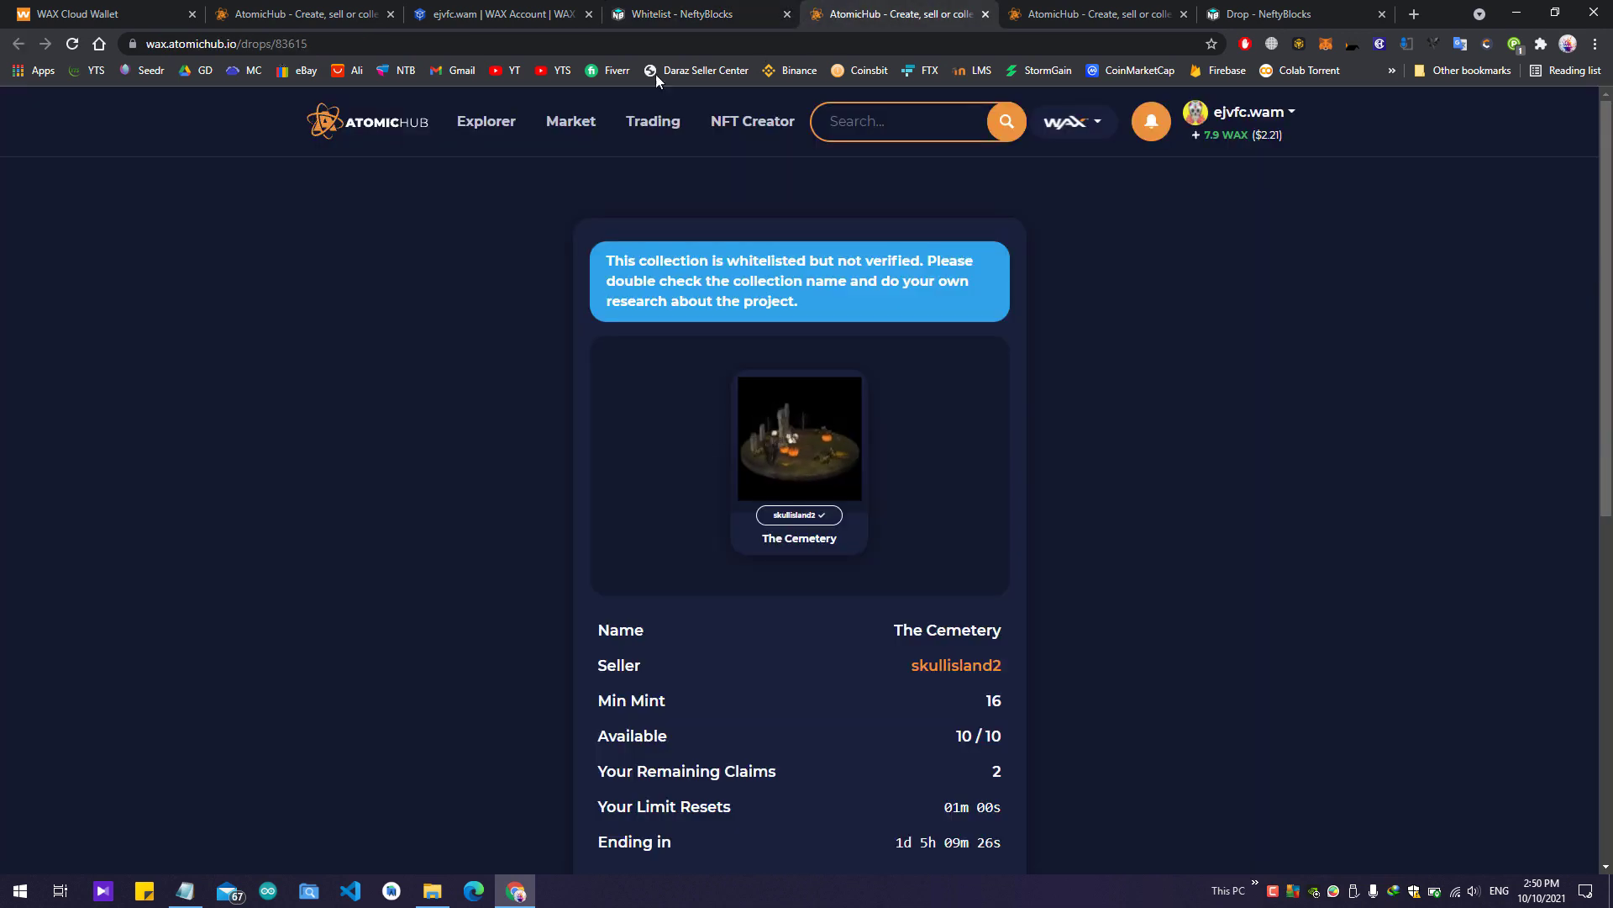
key(F5)
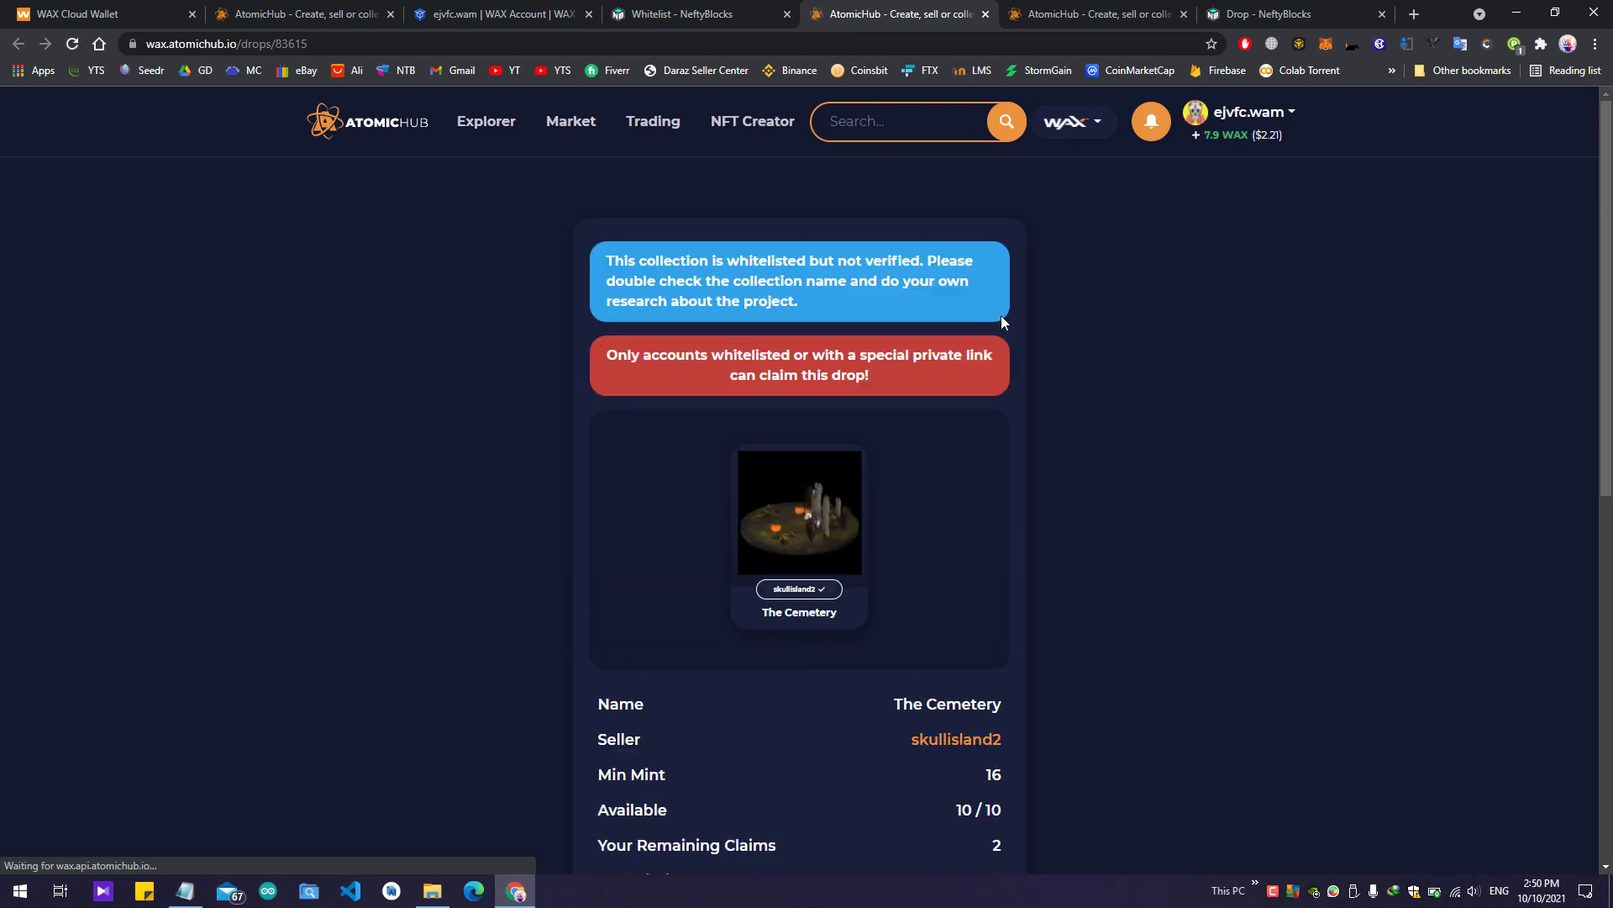
click(681, 15)
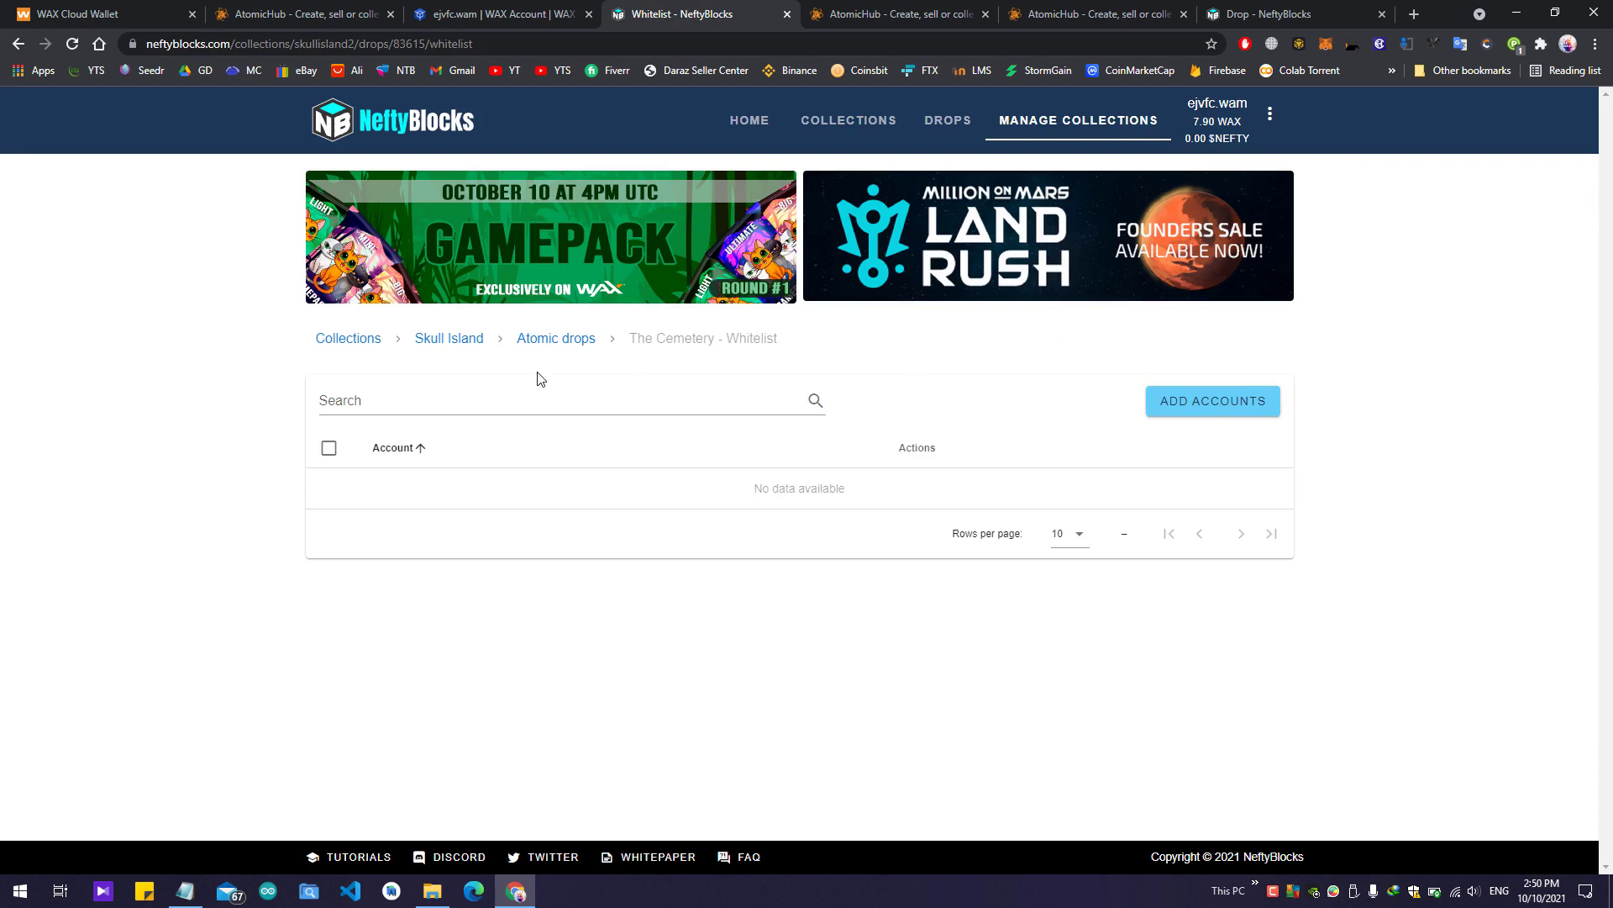
click(578, 348)
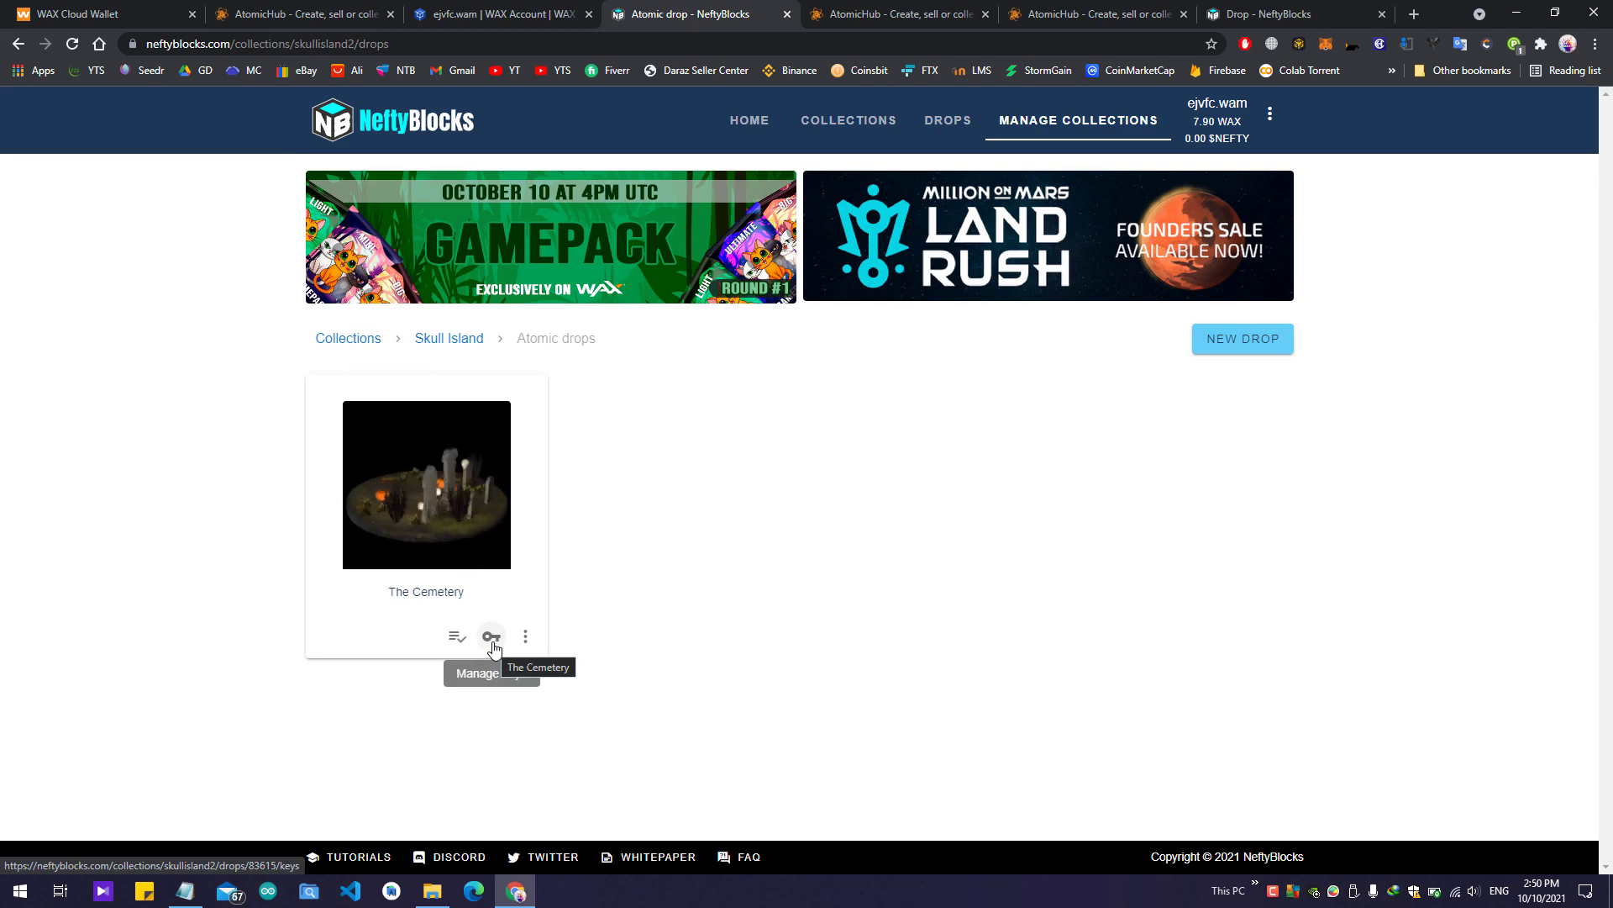
Step: Examine the notice on The Cemetery's AtomicHub drop page about whitelisted accounts and special private links
click(895, 14)
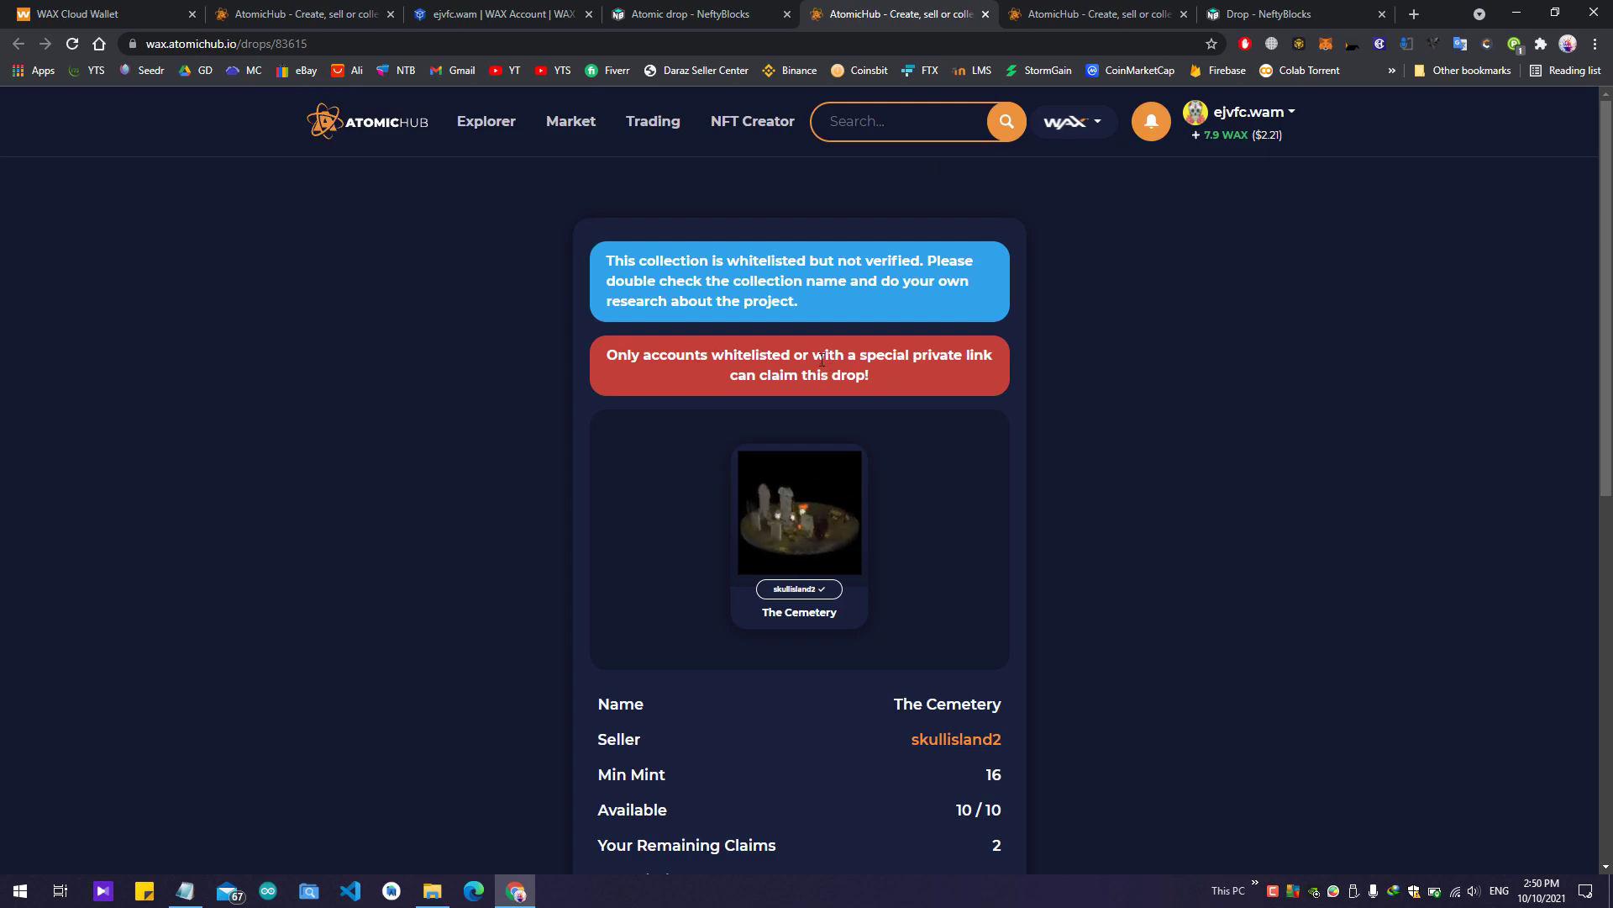
drag(627, 354, 993, 355)
click(1131, 375)
Step: Open The Cemetery drop's keys in NeftyBlocks and add a captcha, accepting the acknowledgement about bypassing other security mechanisms
click(710, 13)
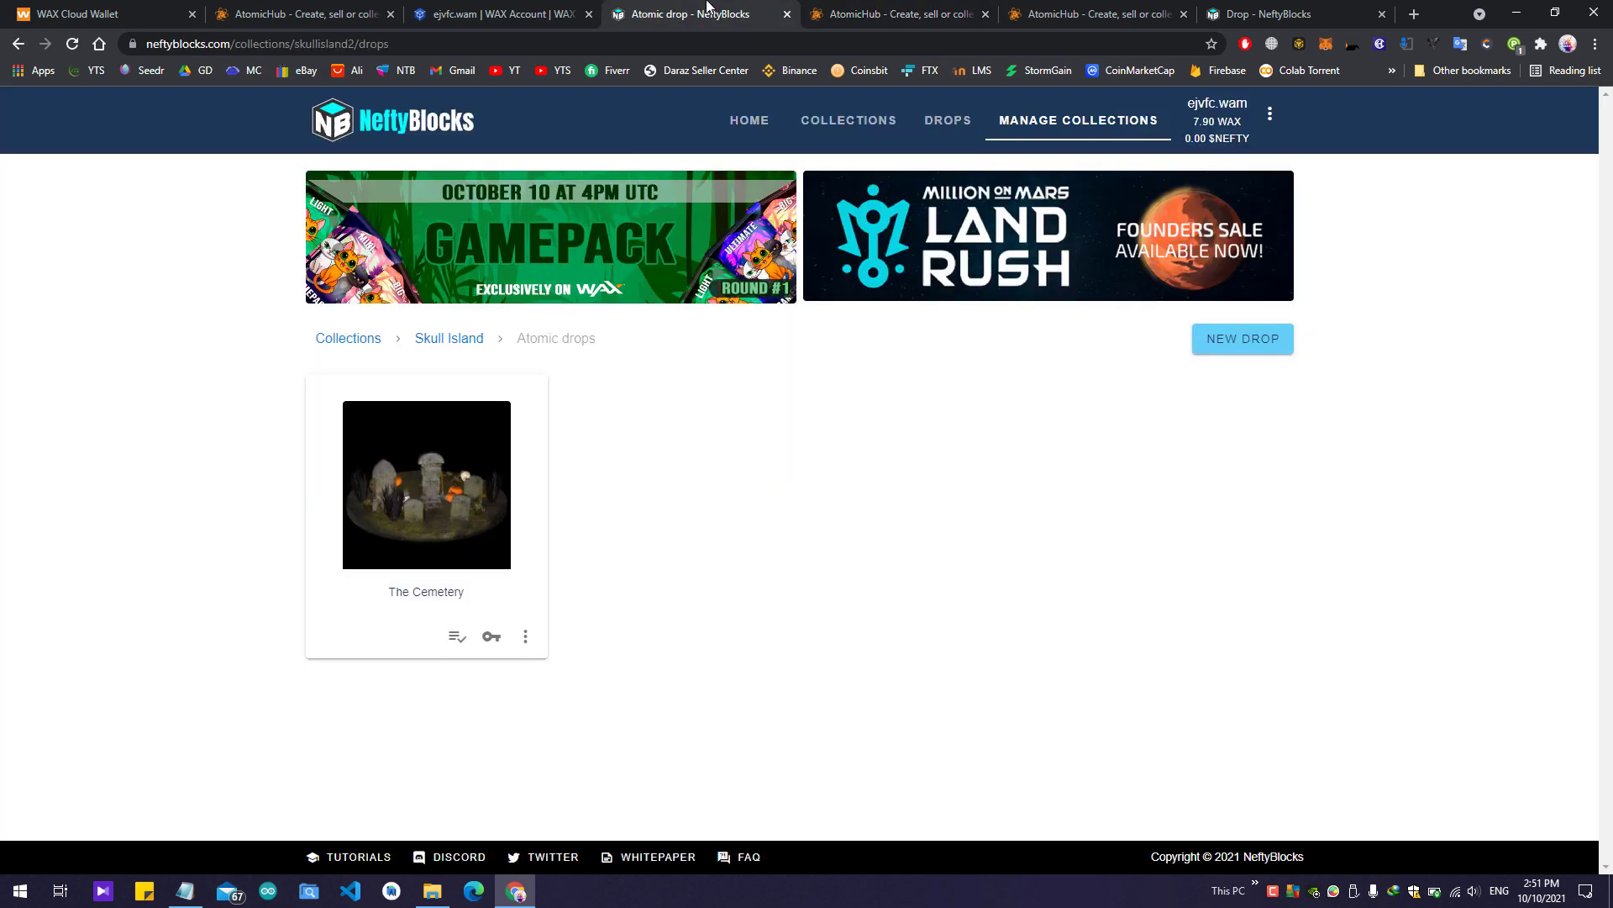
click(494, 641)
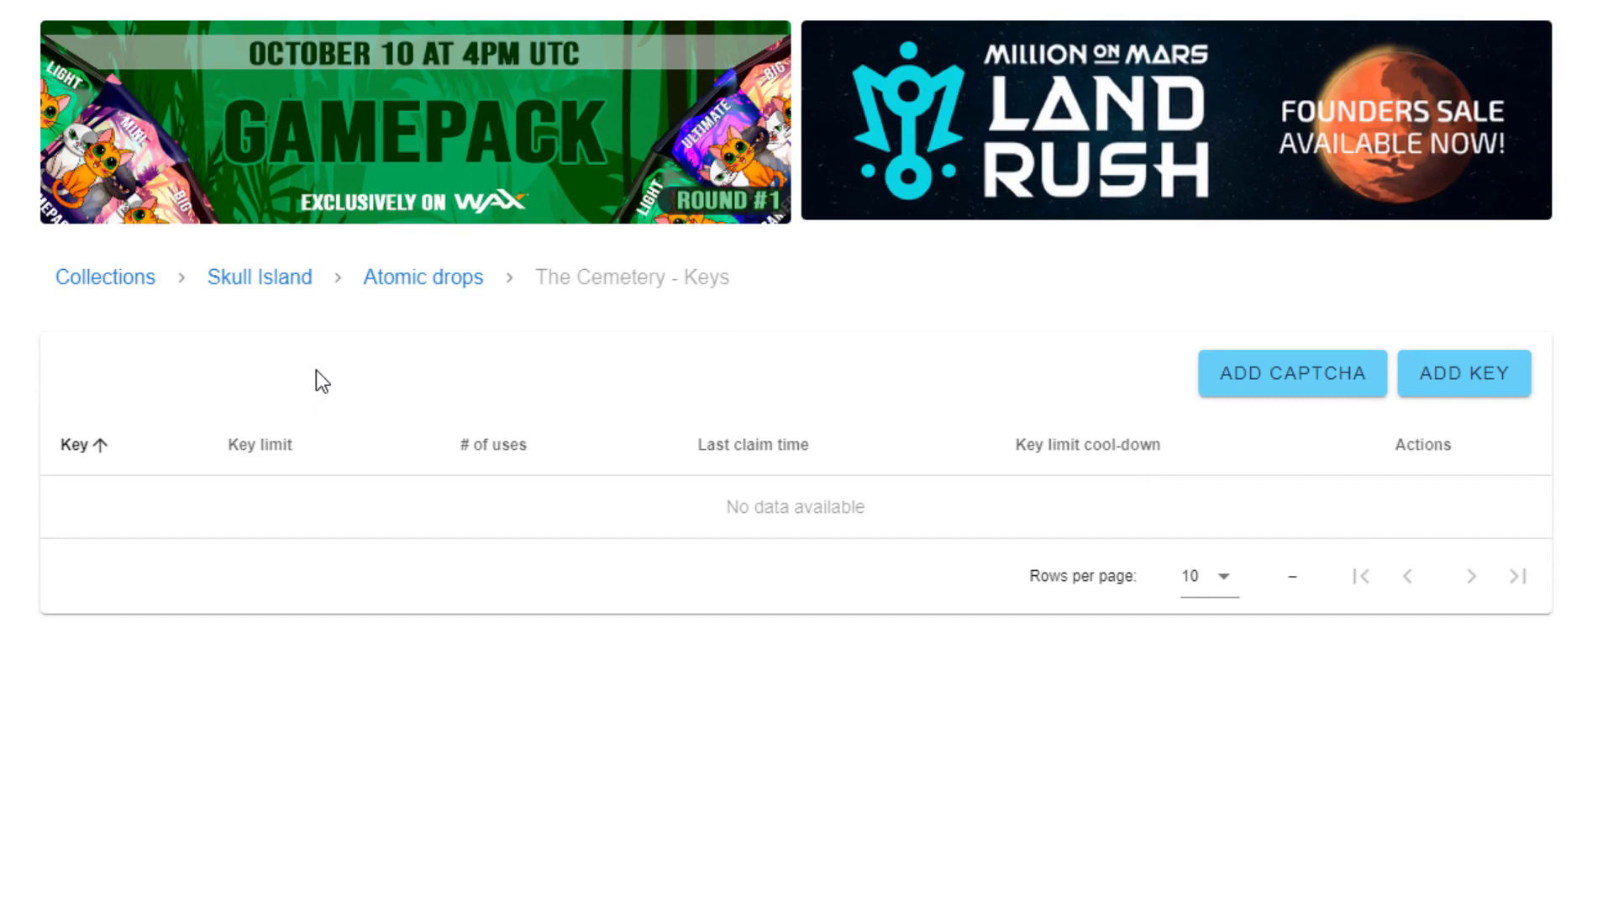
click(1339, 401)
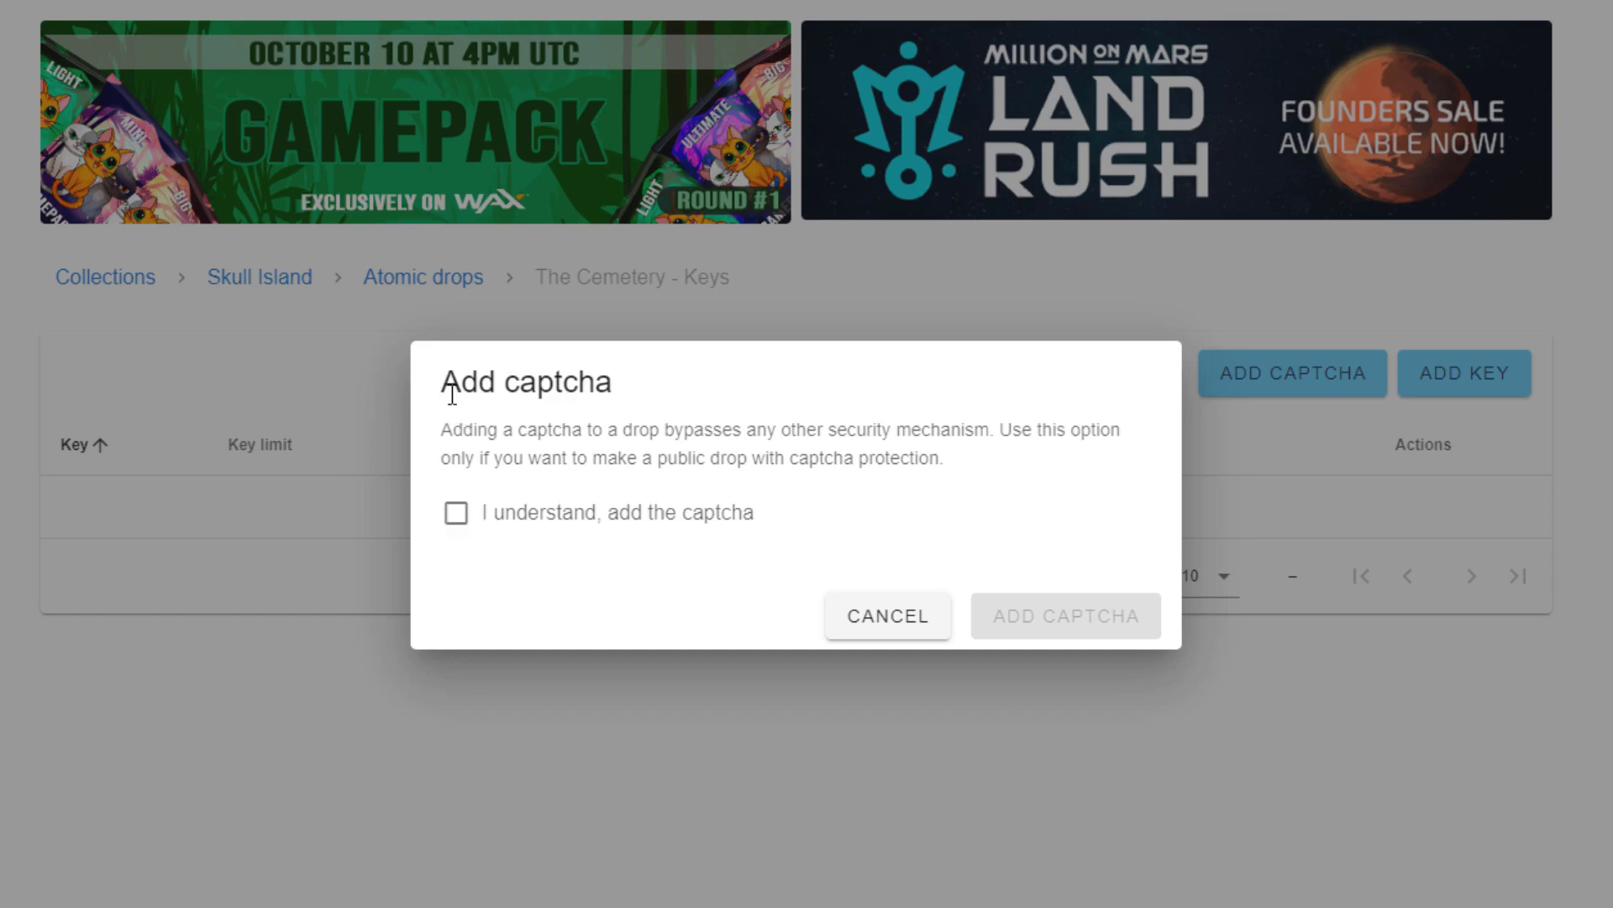
click(460, 518)
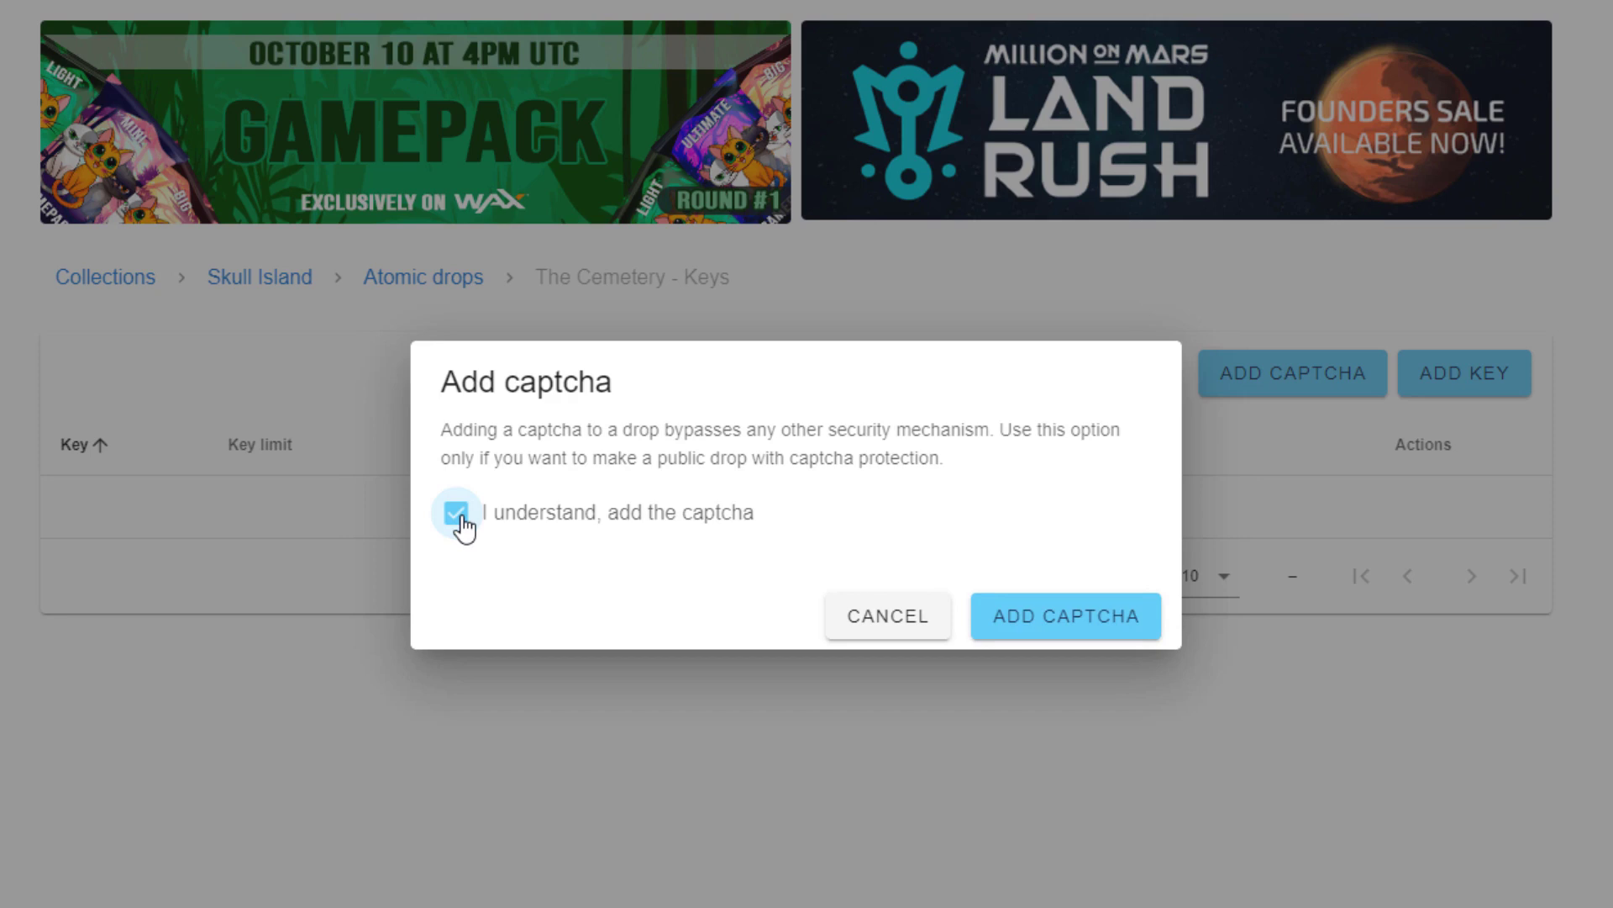
click(1060, 622)
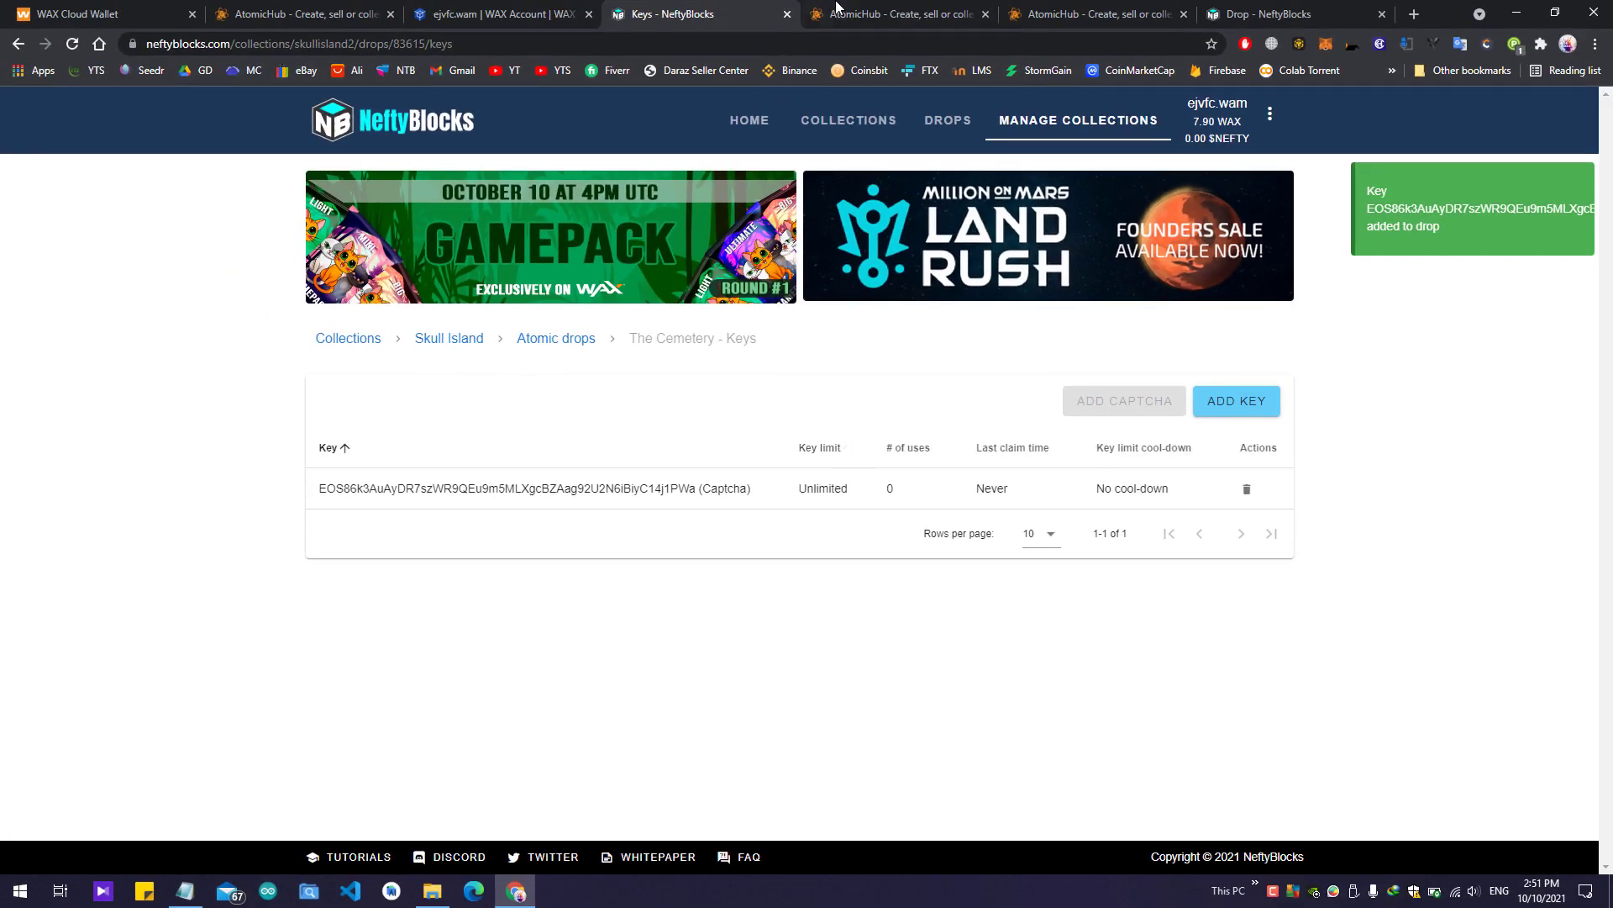
Step: Reload The Cemetery's drop page on AtomicHub and review its notices, claim details and purchase section with the captcha enabled
click(836, 10)
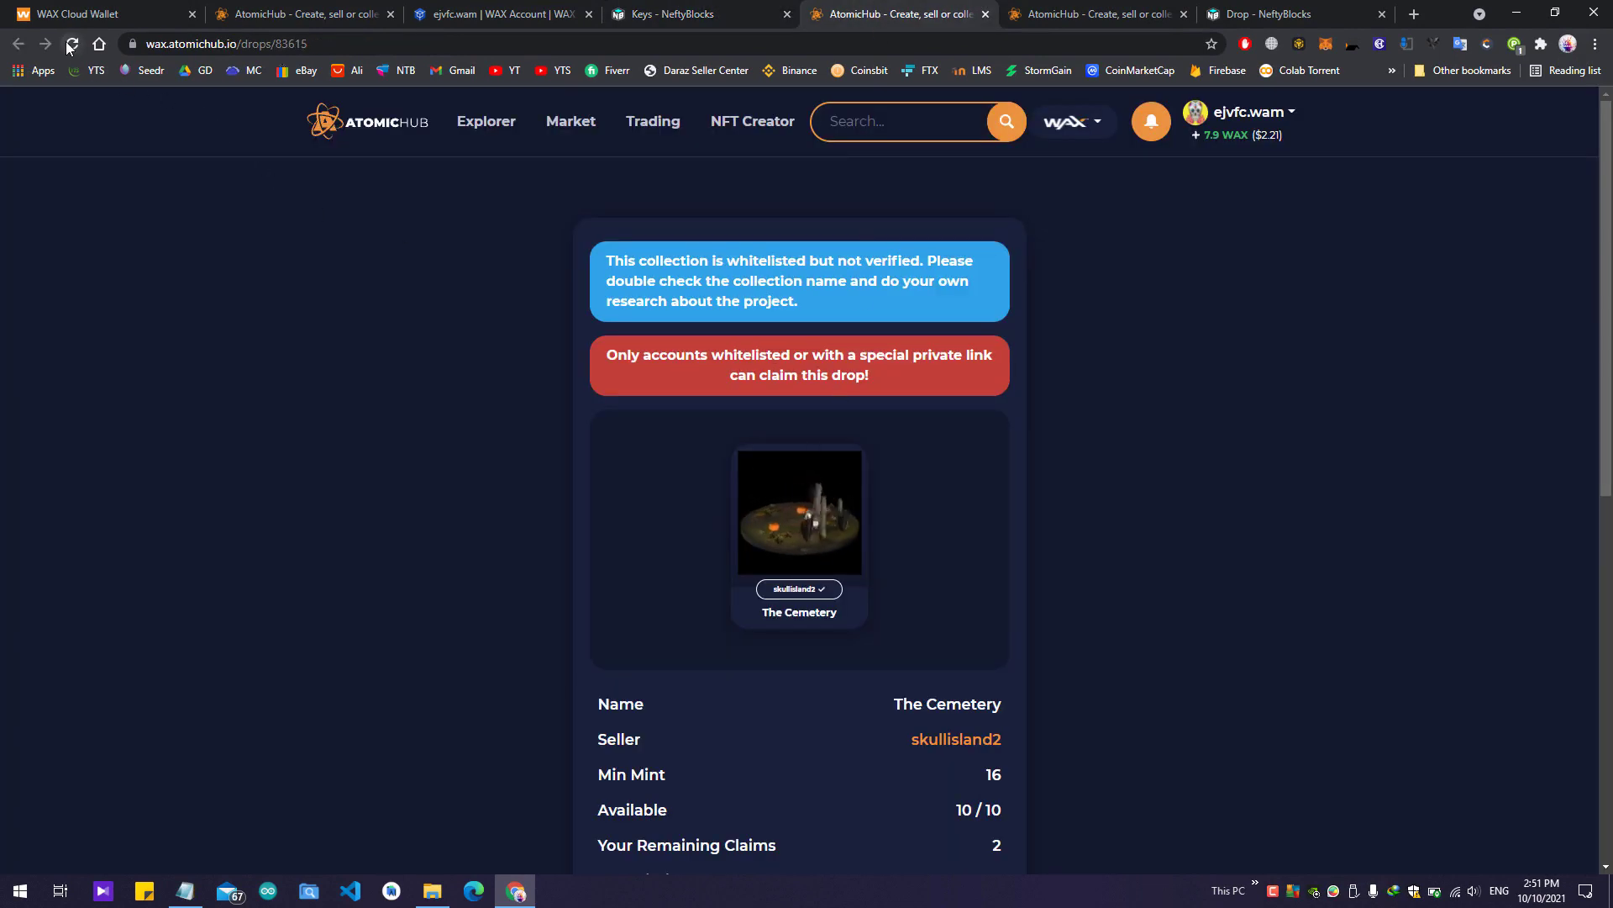
key(F5)
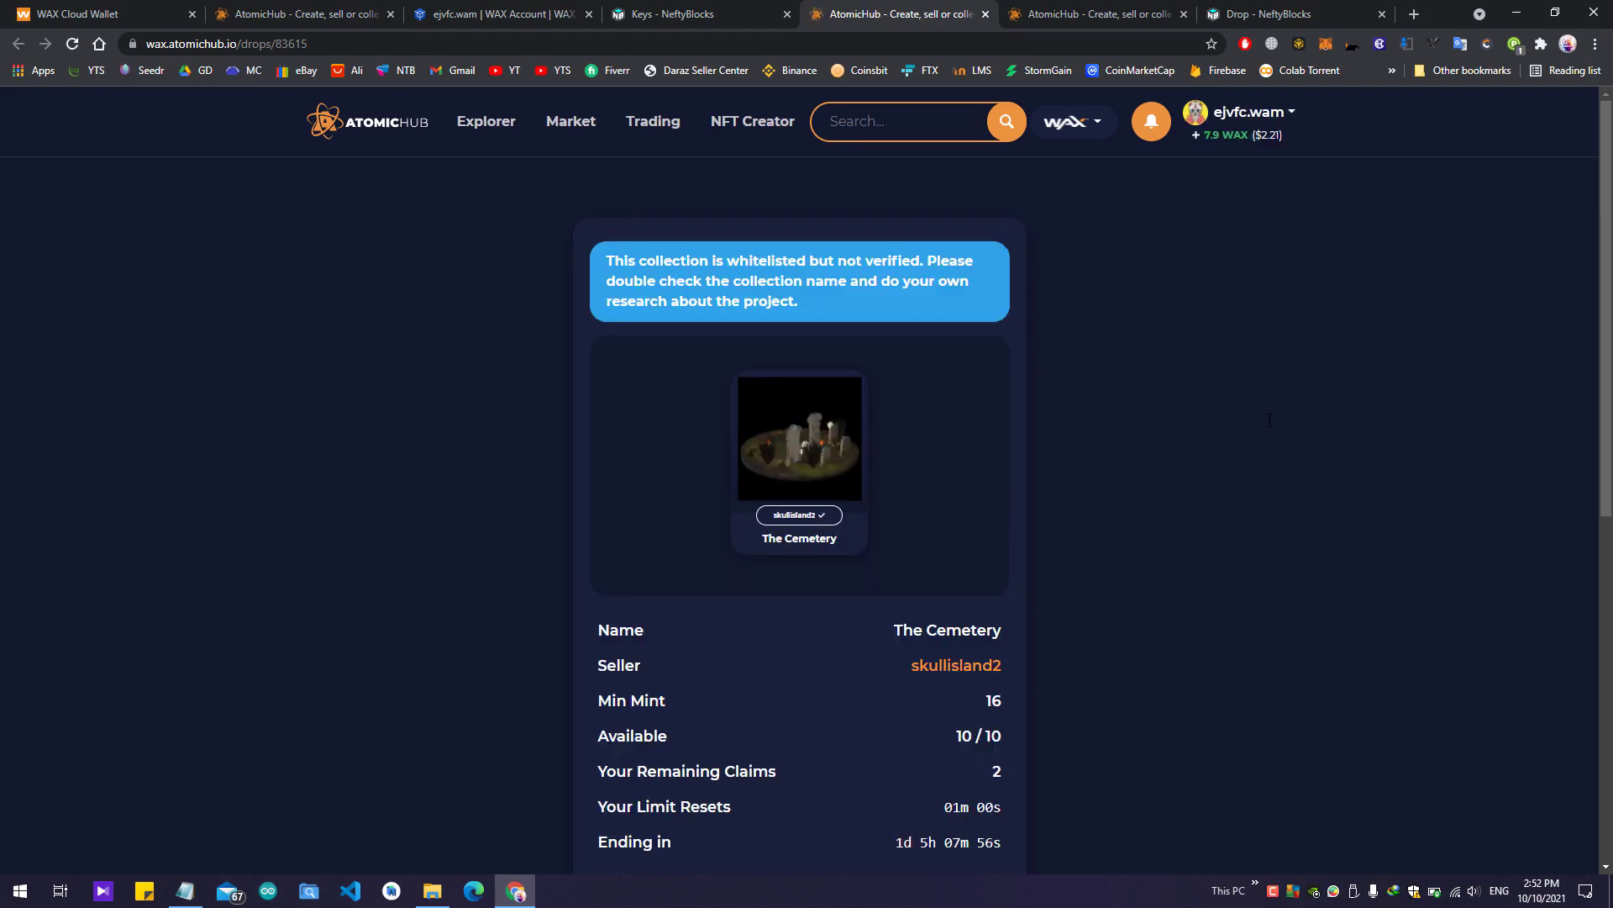
scroll(1269, 425, down, 5)
scroll(911, 609, down, 1)
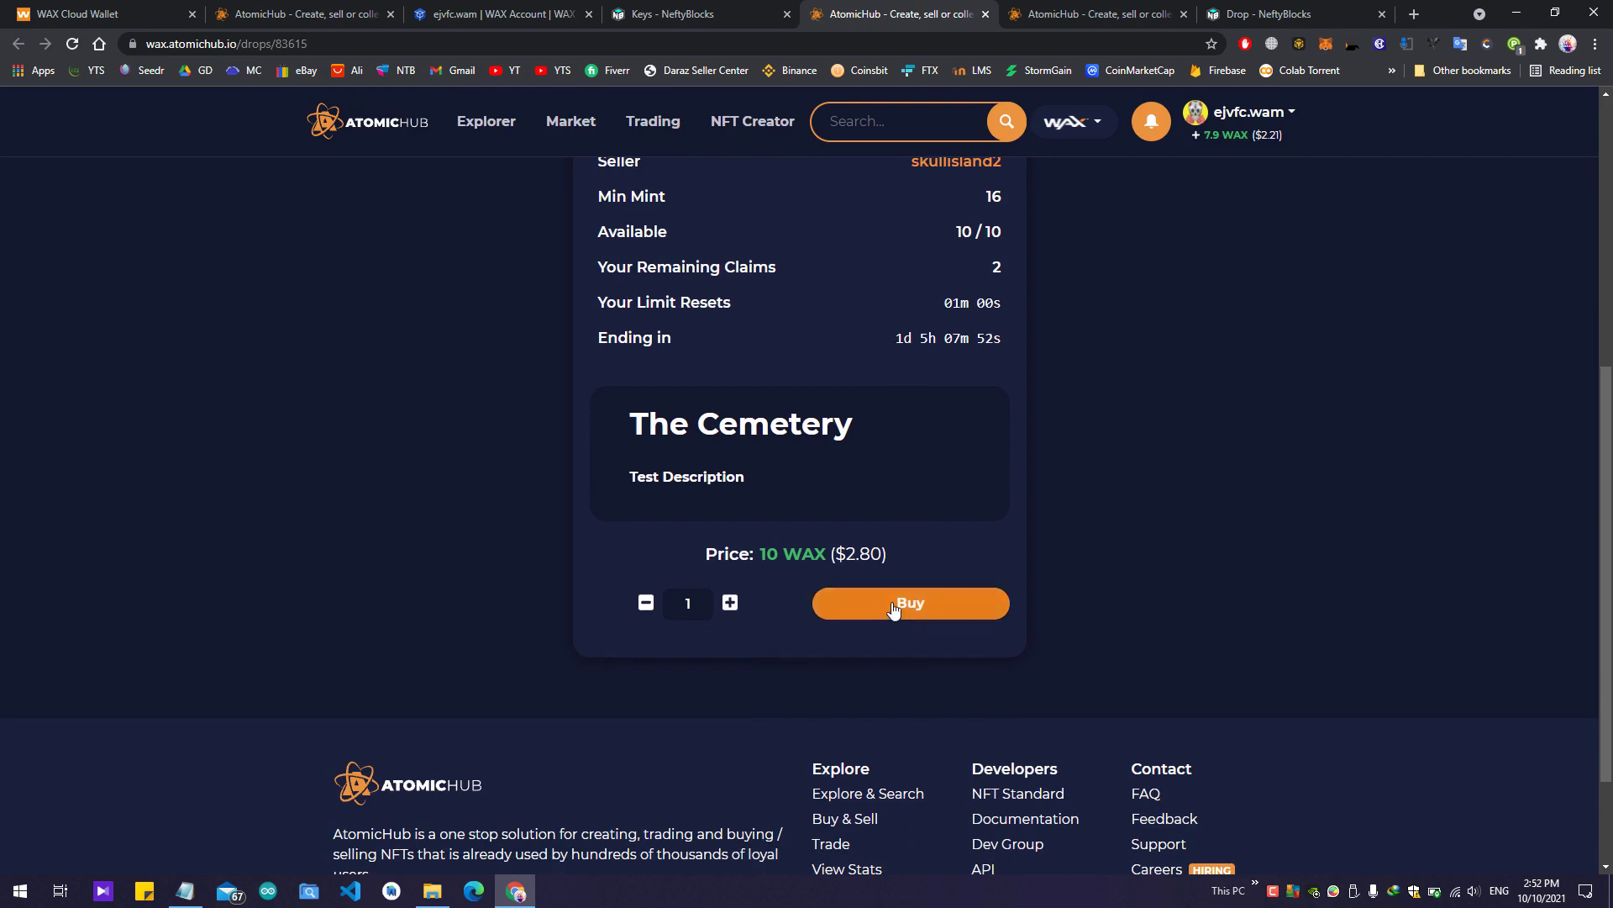
scroll(886, 495, up, 4)
scroll(1239, 517, down, 6)
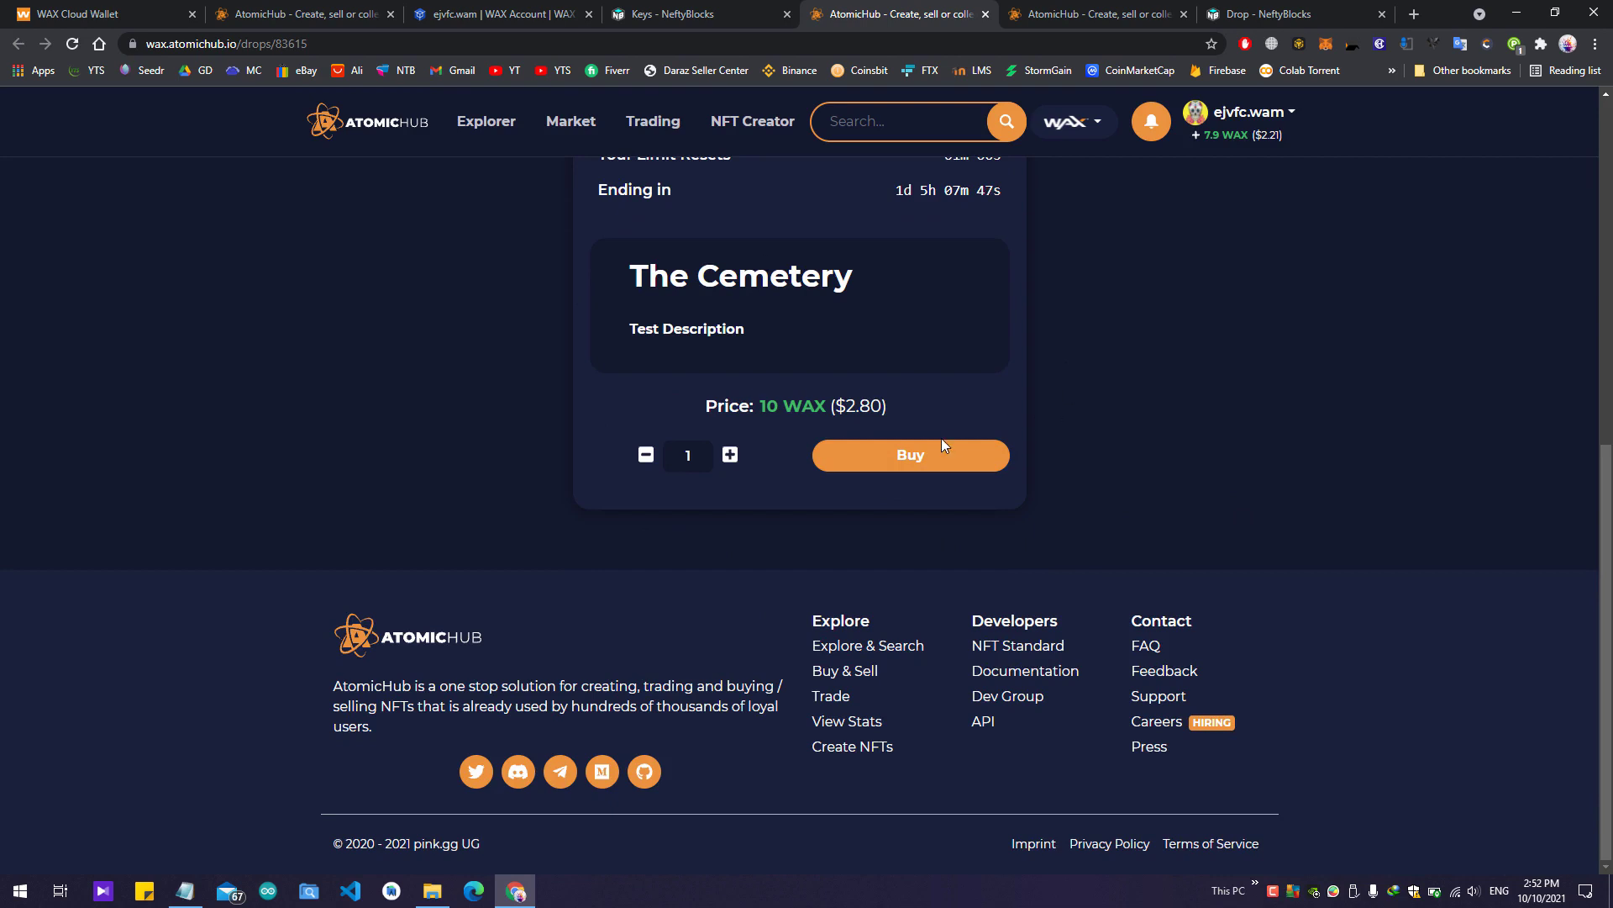
Step: Open the purchase confirmation for one Cemetery NFT, complete its reCAPTCHA check, and close it without paying
click(921, 459)
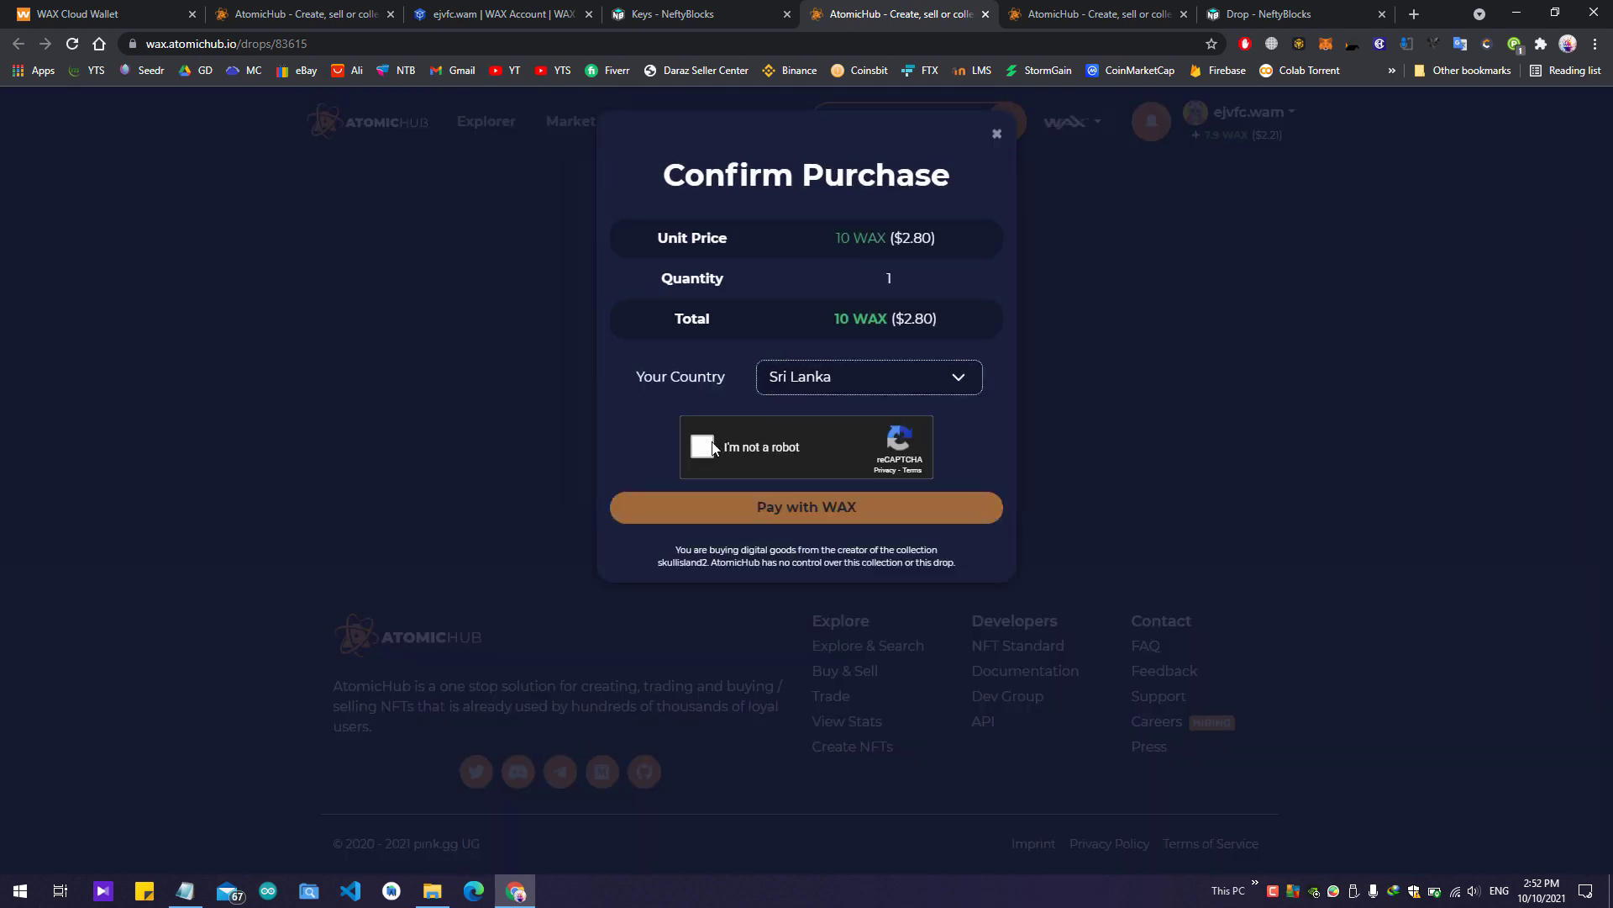
click(703, 447)
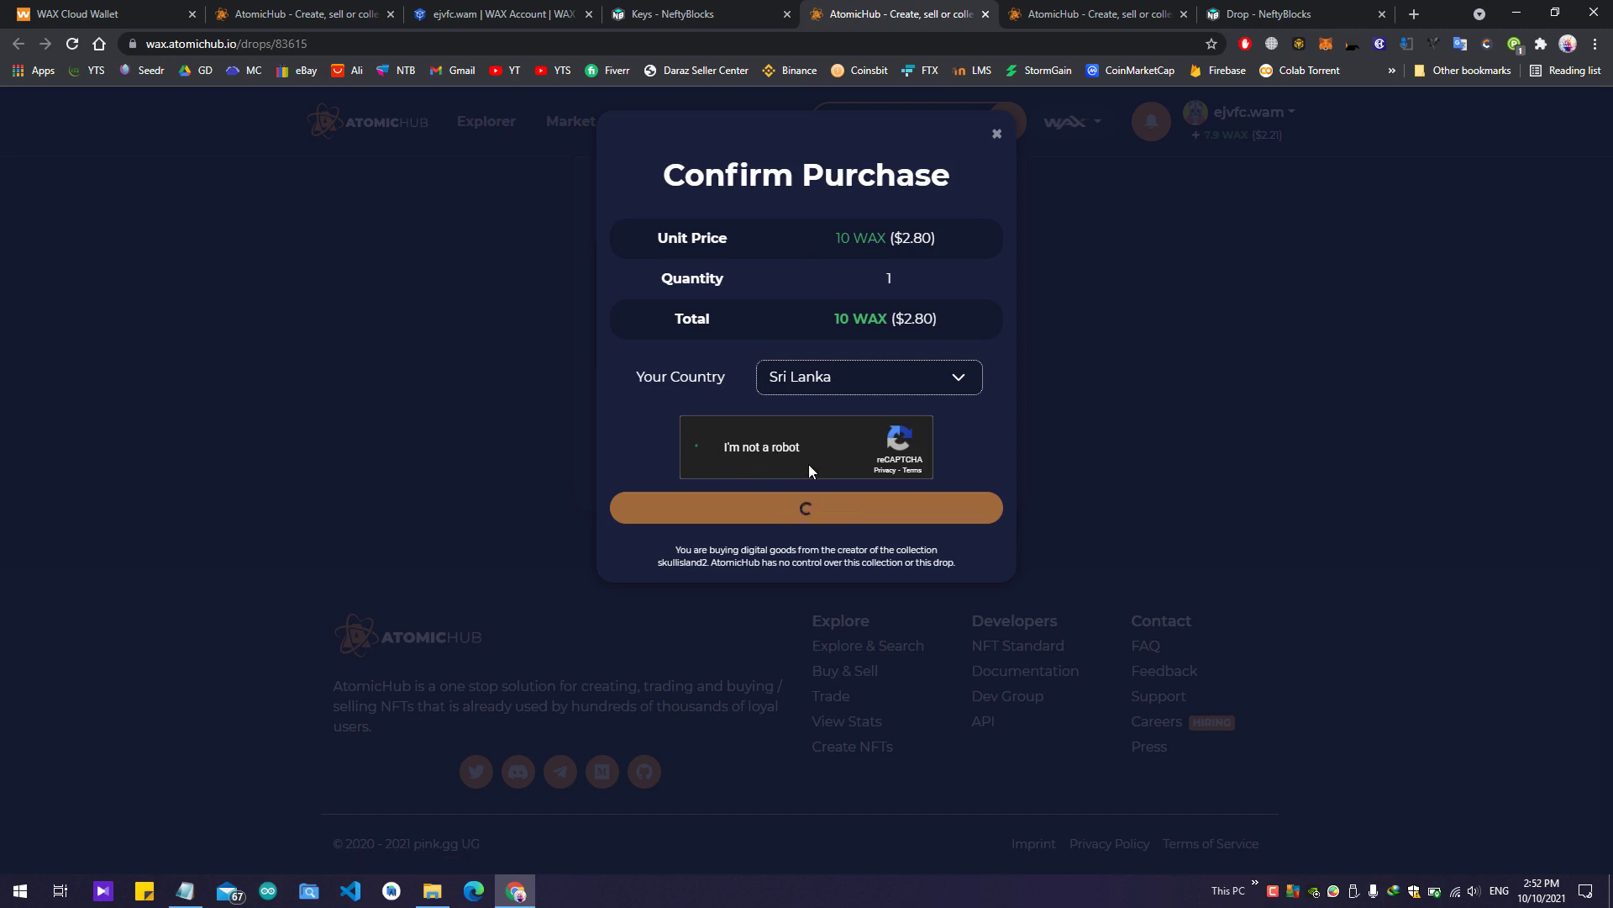
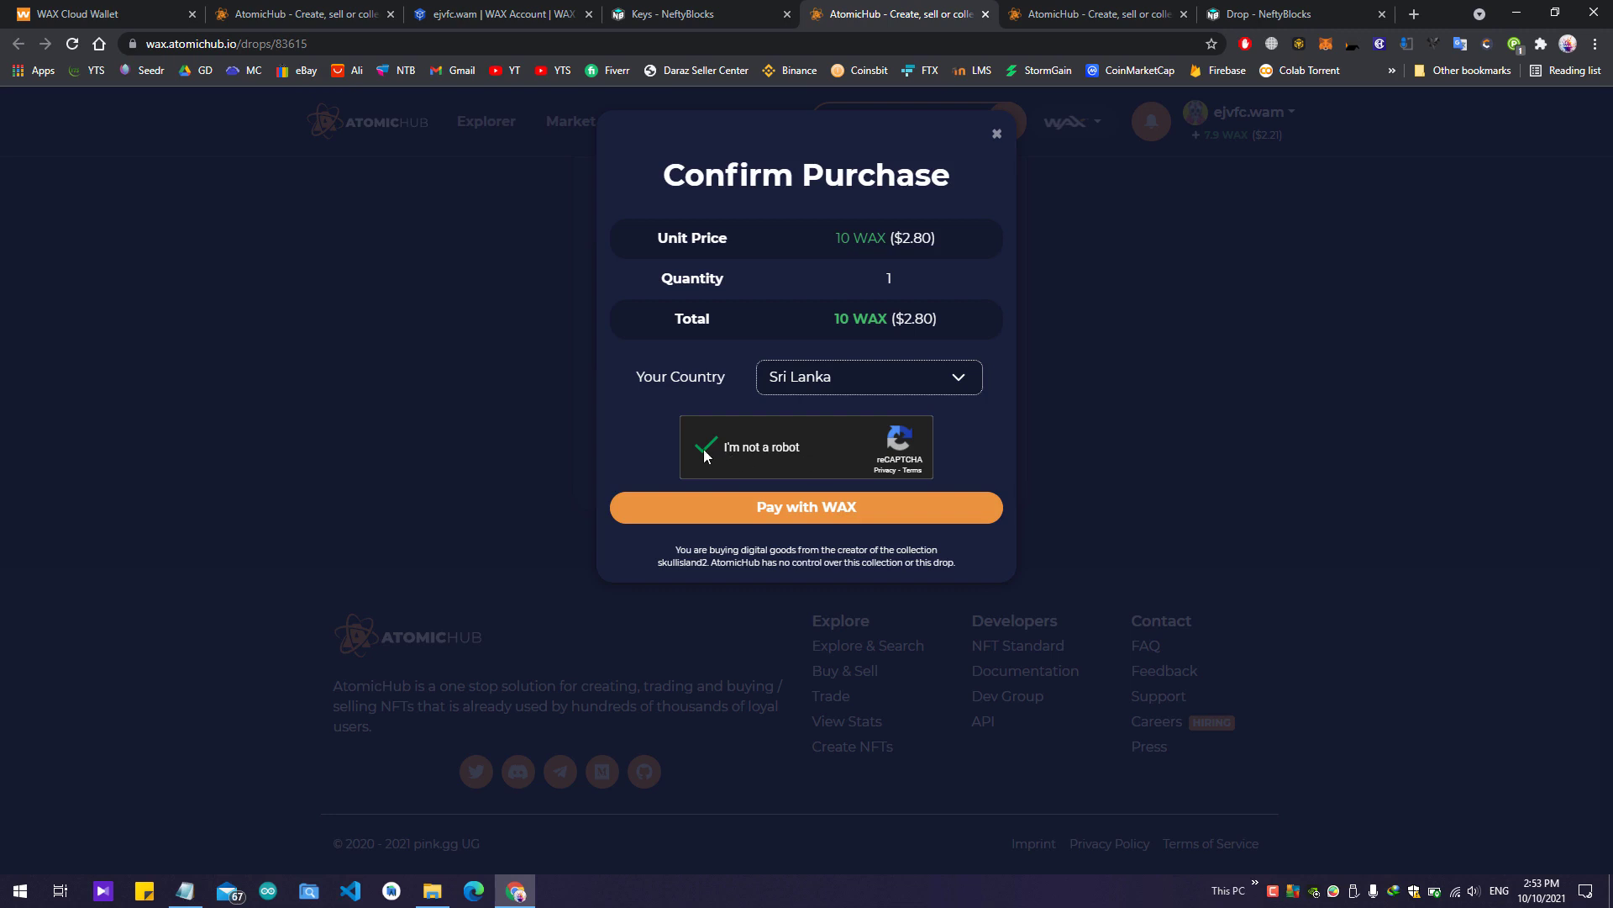
click(997, 137)
Step: Delete the captcha key from The Cemetery drop in NeftyBlocks and reload the drop page on AtomicHub to check the effect
click(668, 14)
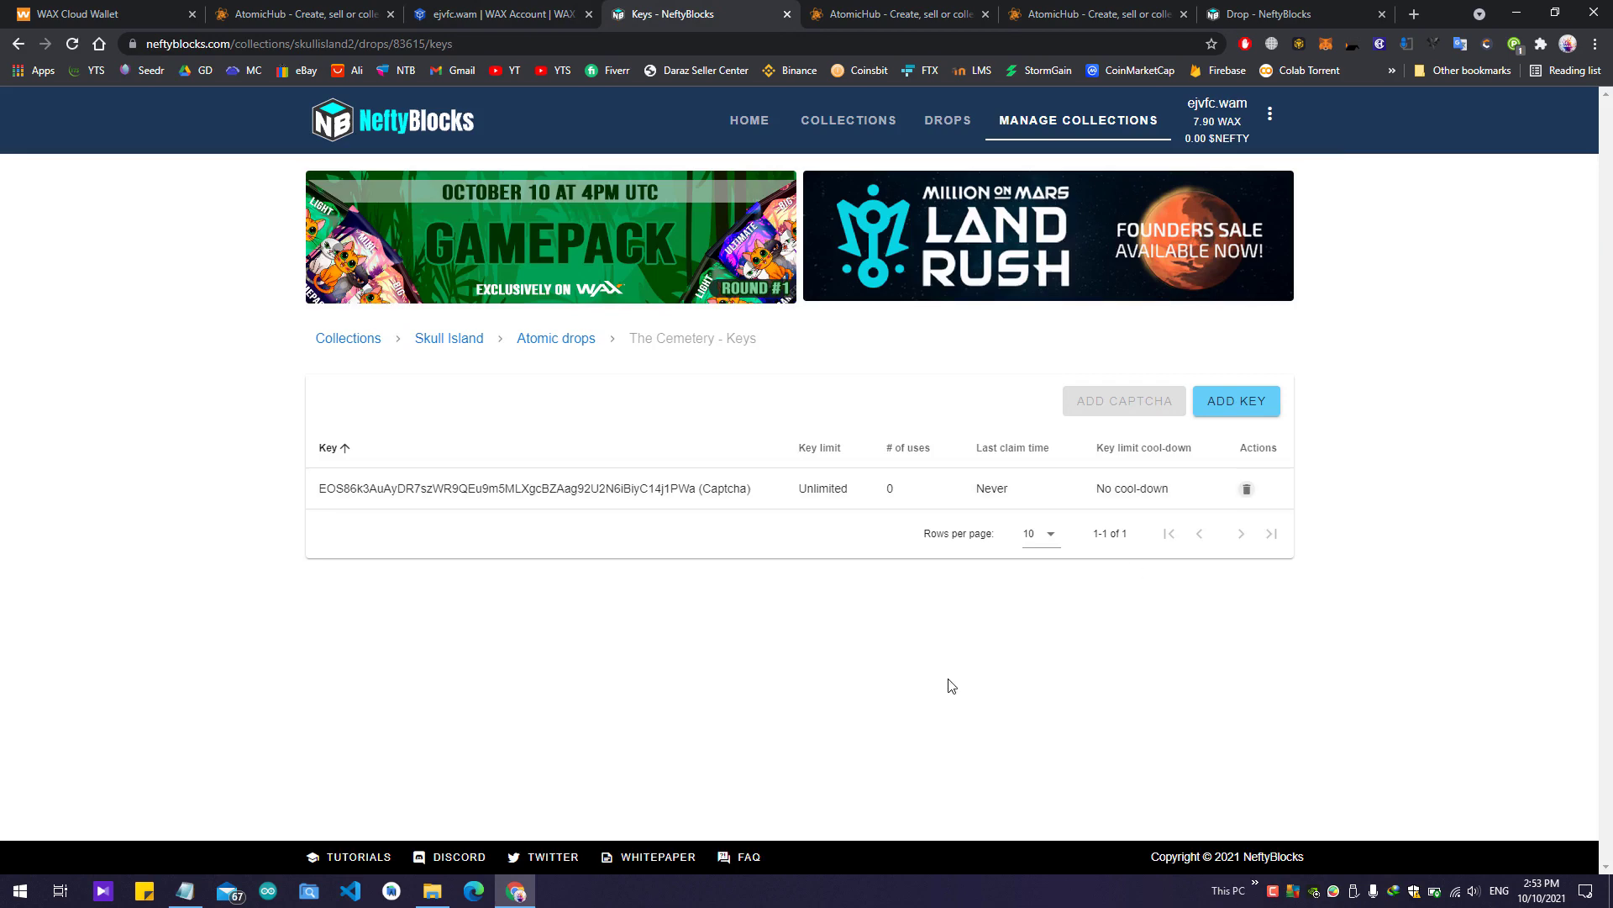
click(918, 11)
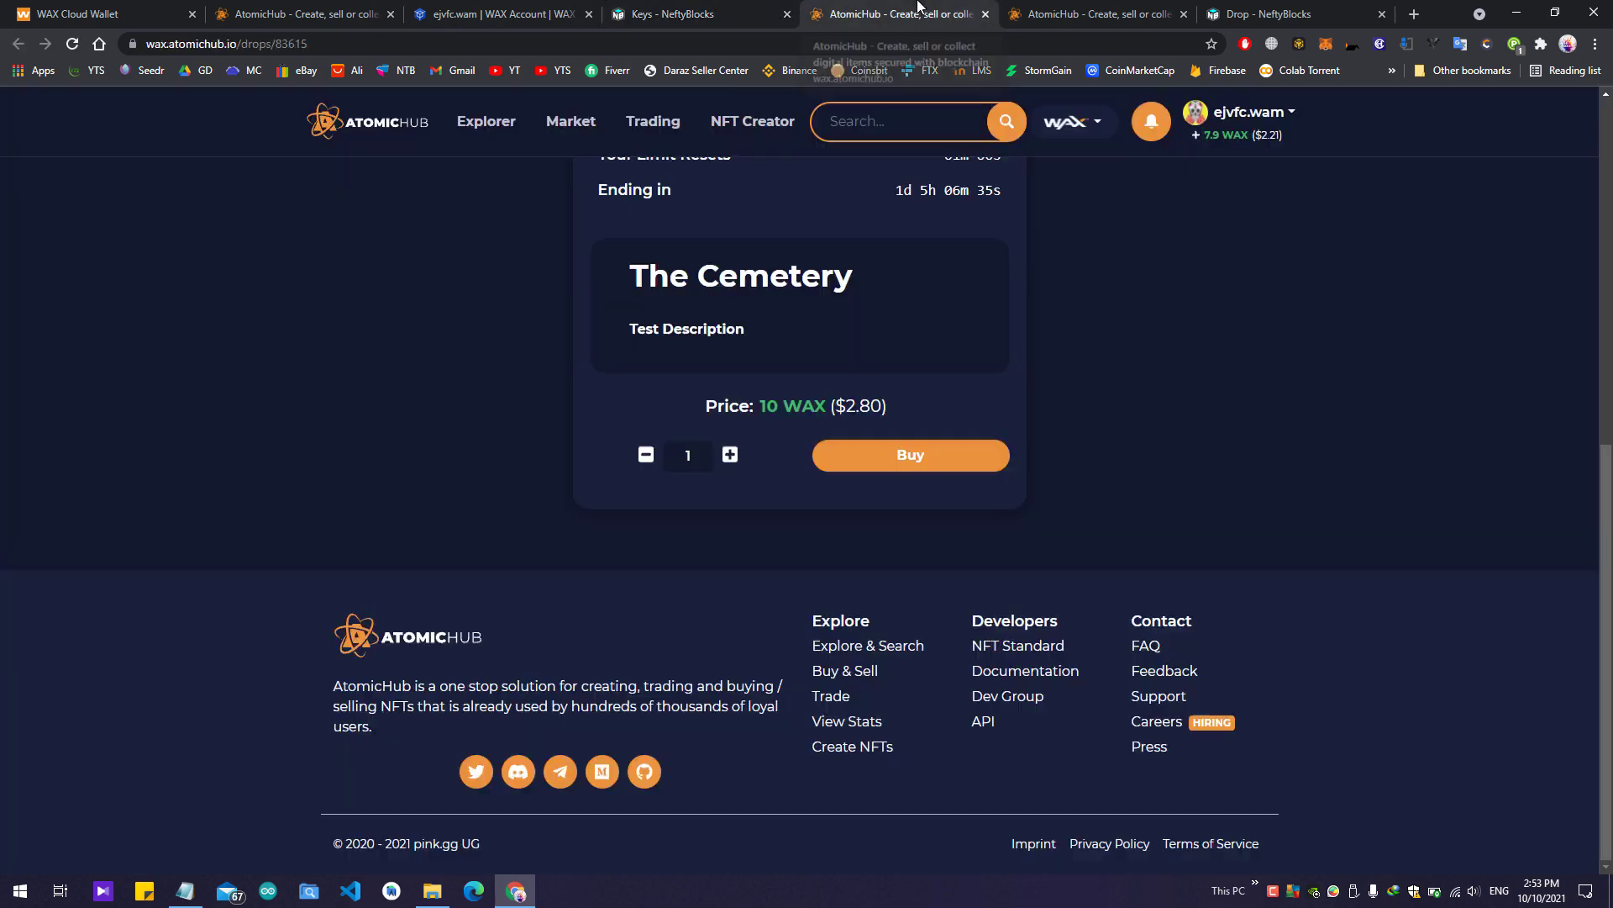
scroll(252, 236, up, 4)
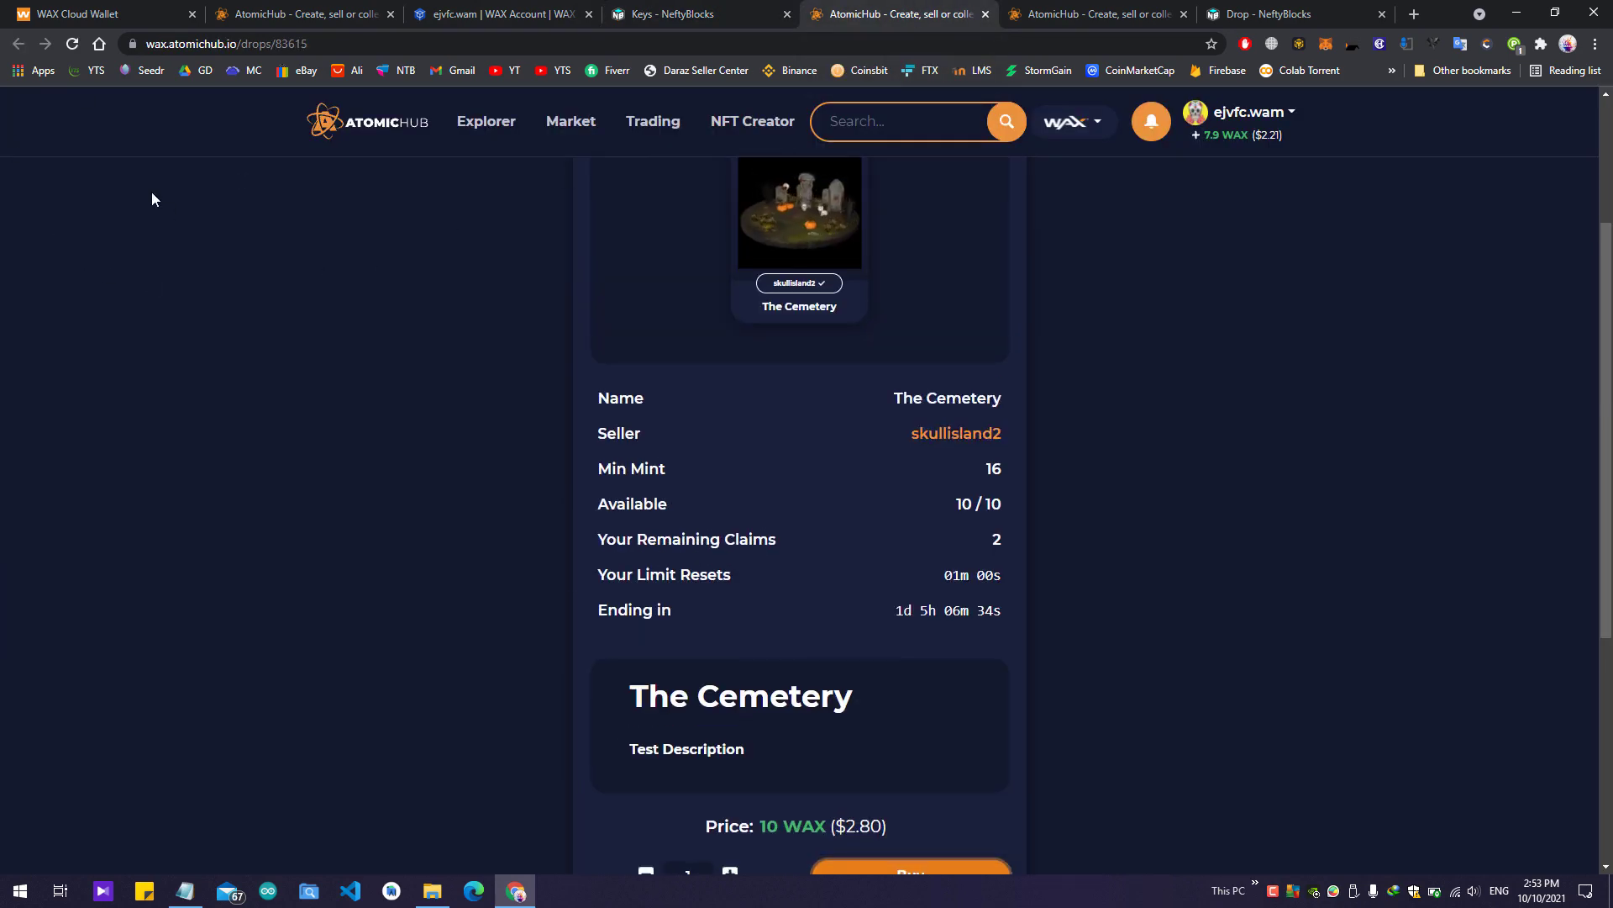
click(72, 43)
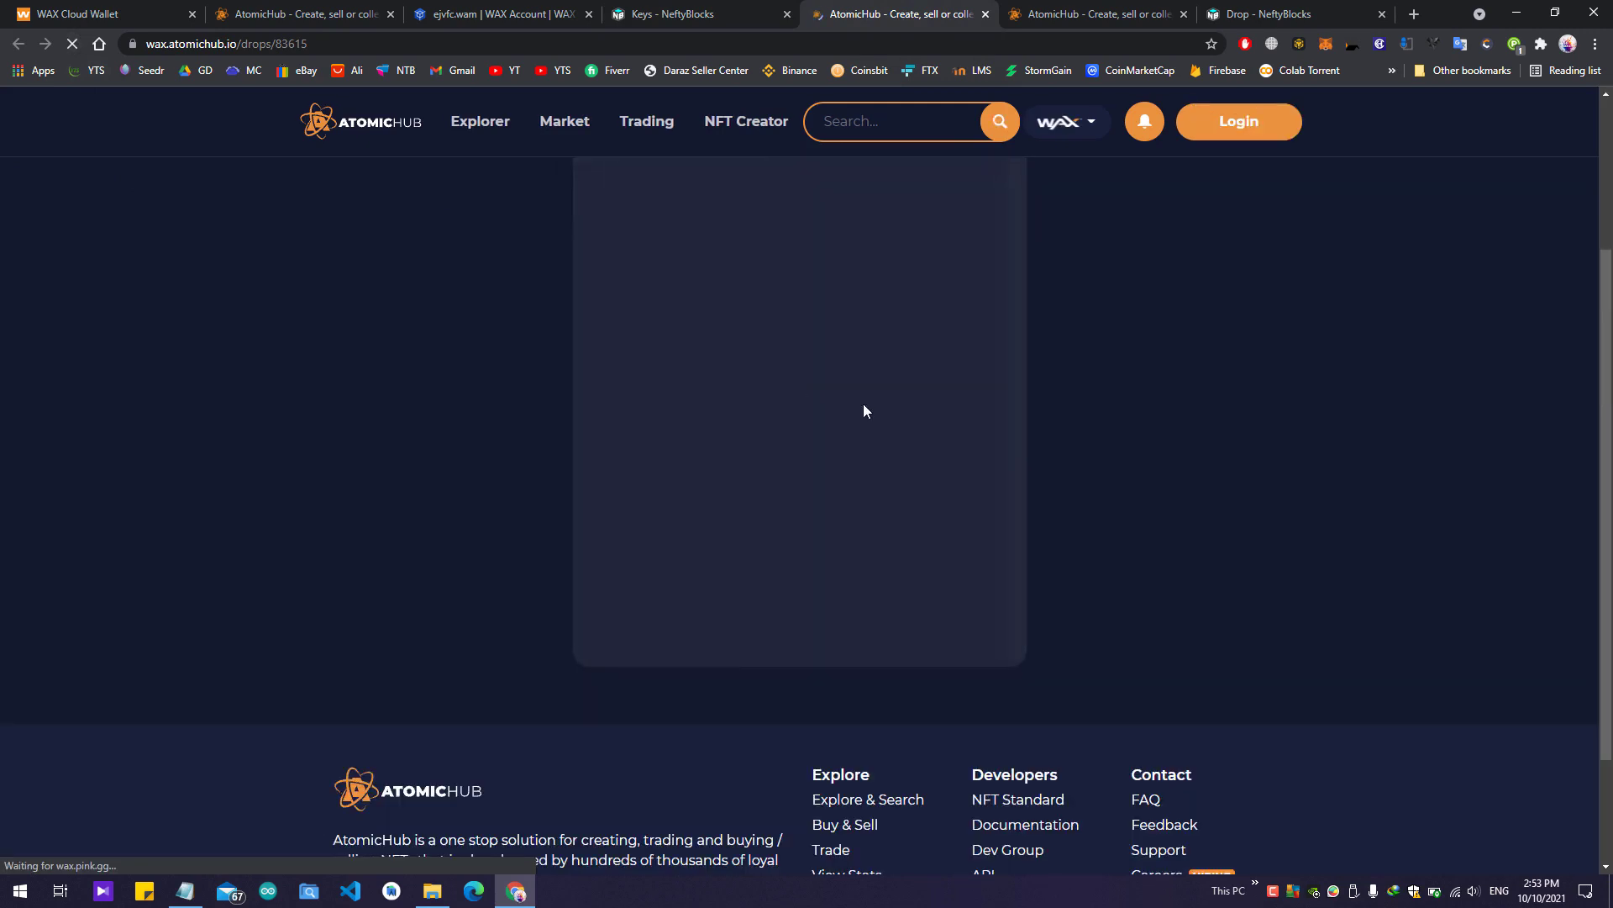
click(648, 9)
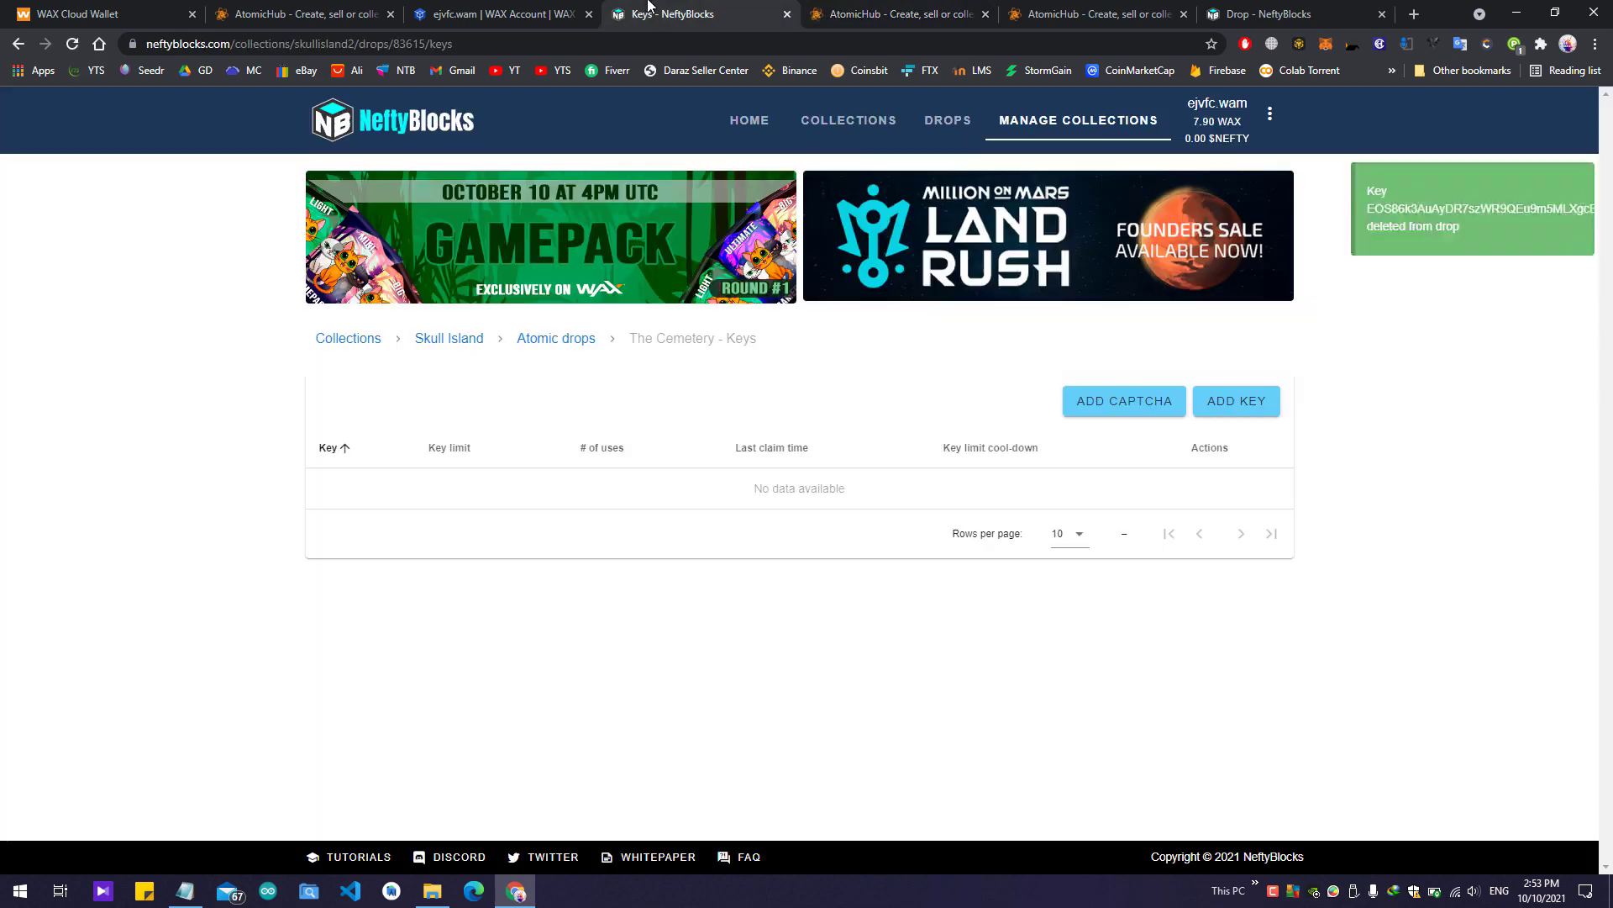
Step: Generate a new key for The Cemetery drop, set its key limit to 5, and add it with no cool-down
click(1086, 407)
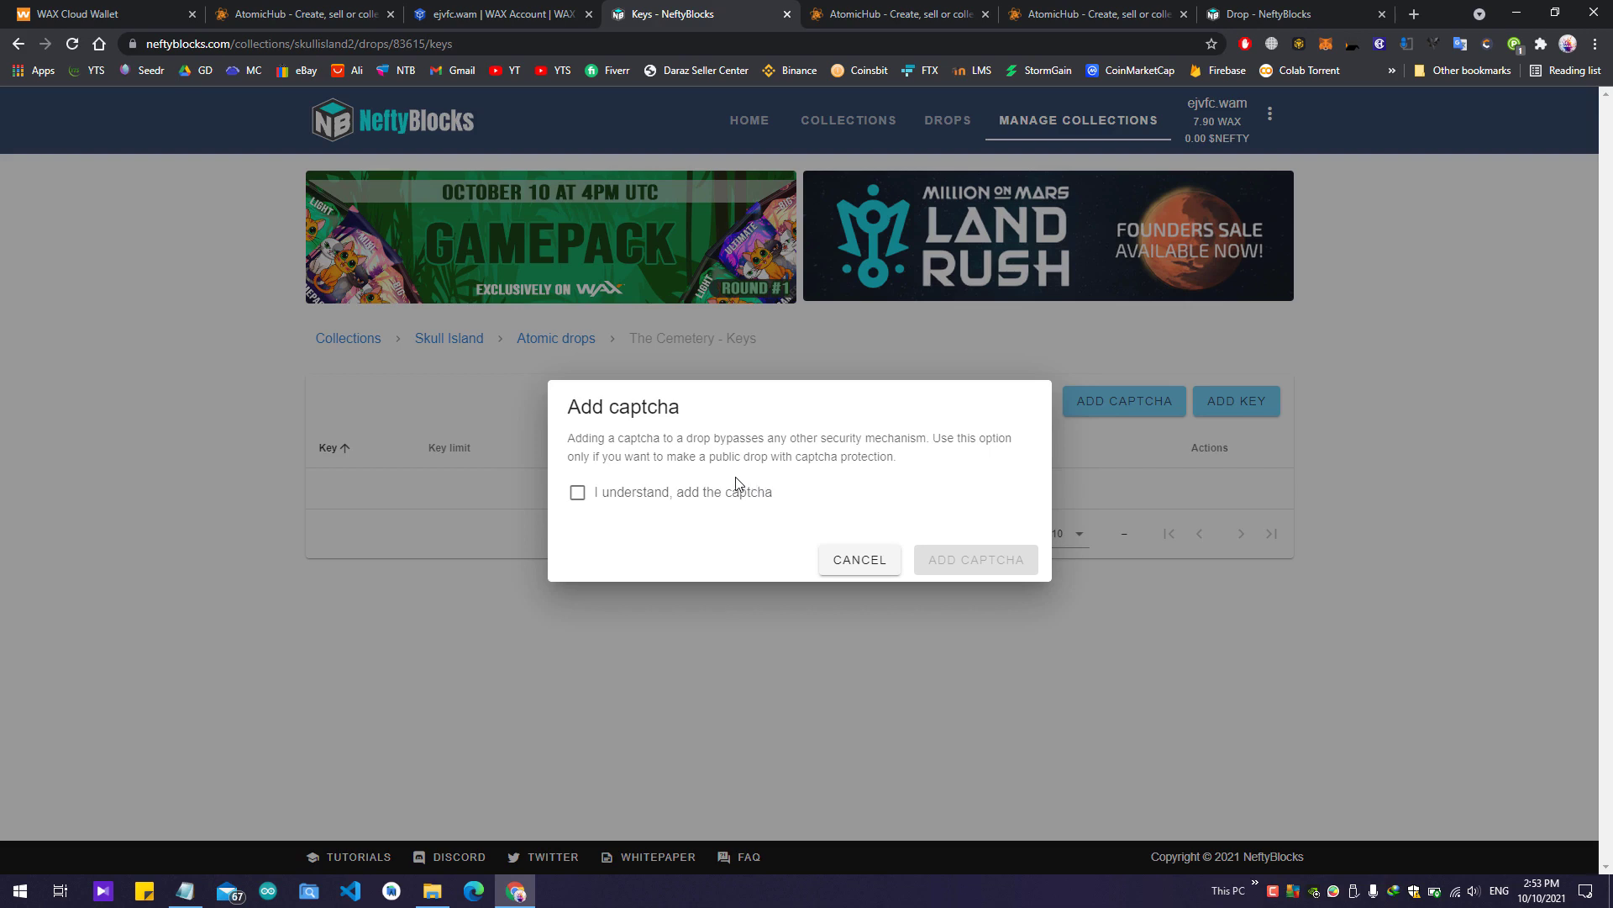
click(856, 558)
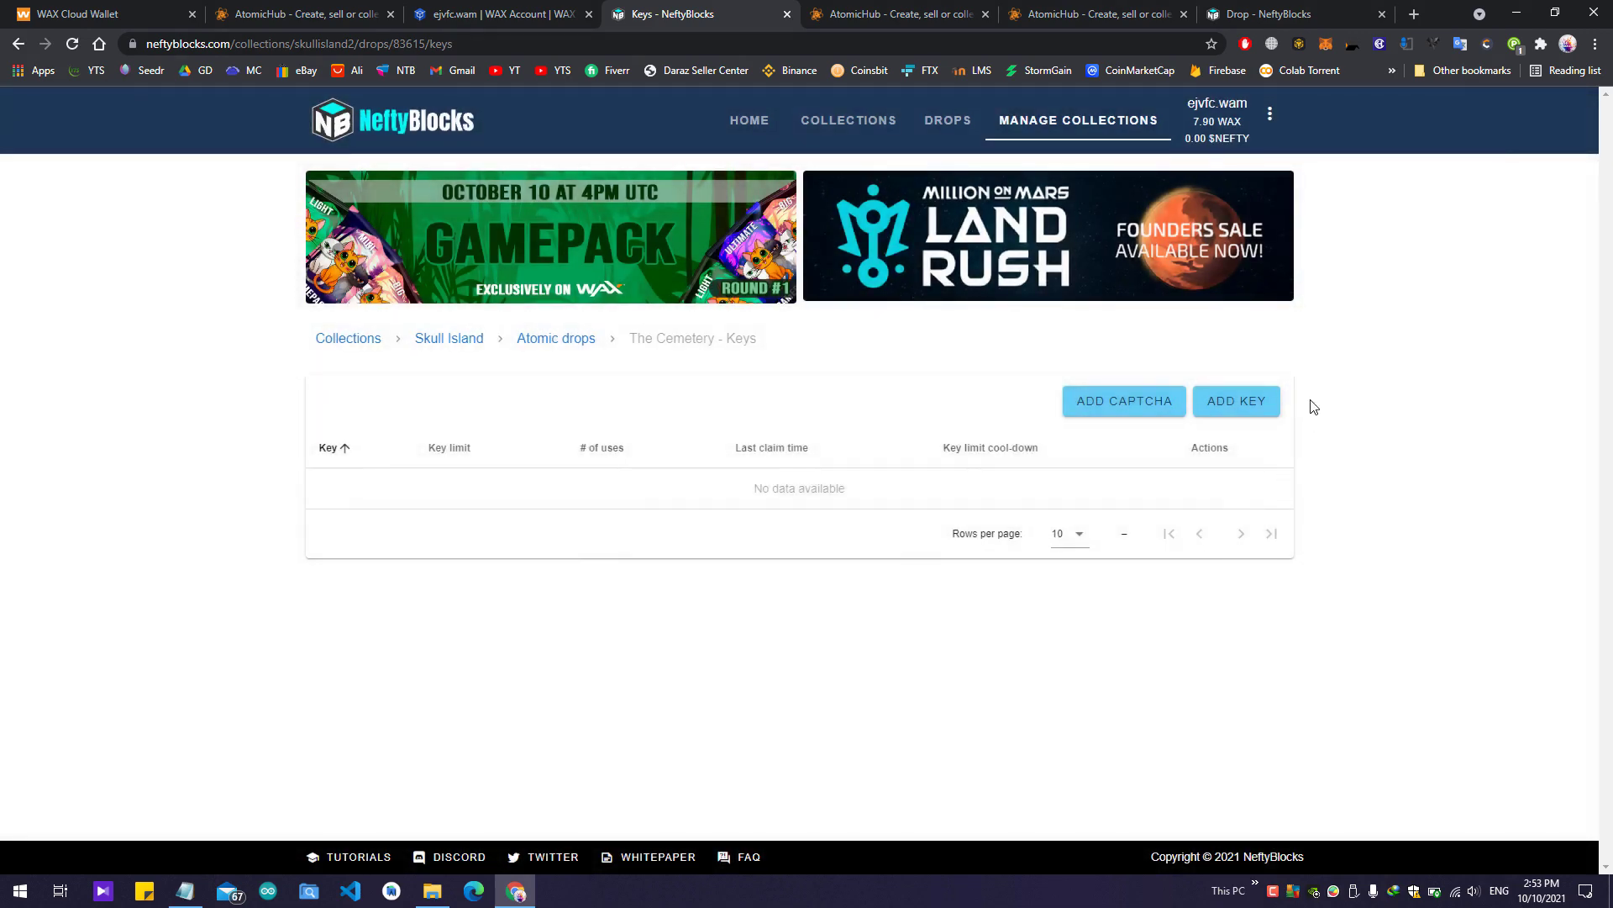
click(1258, 398)
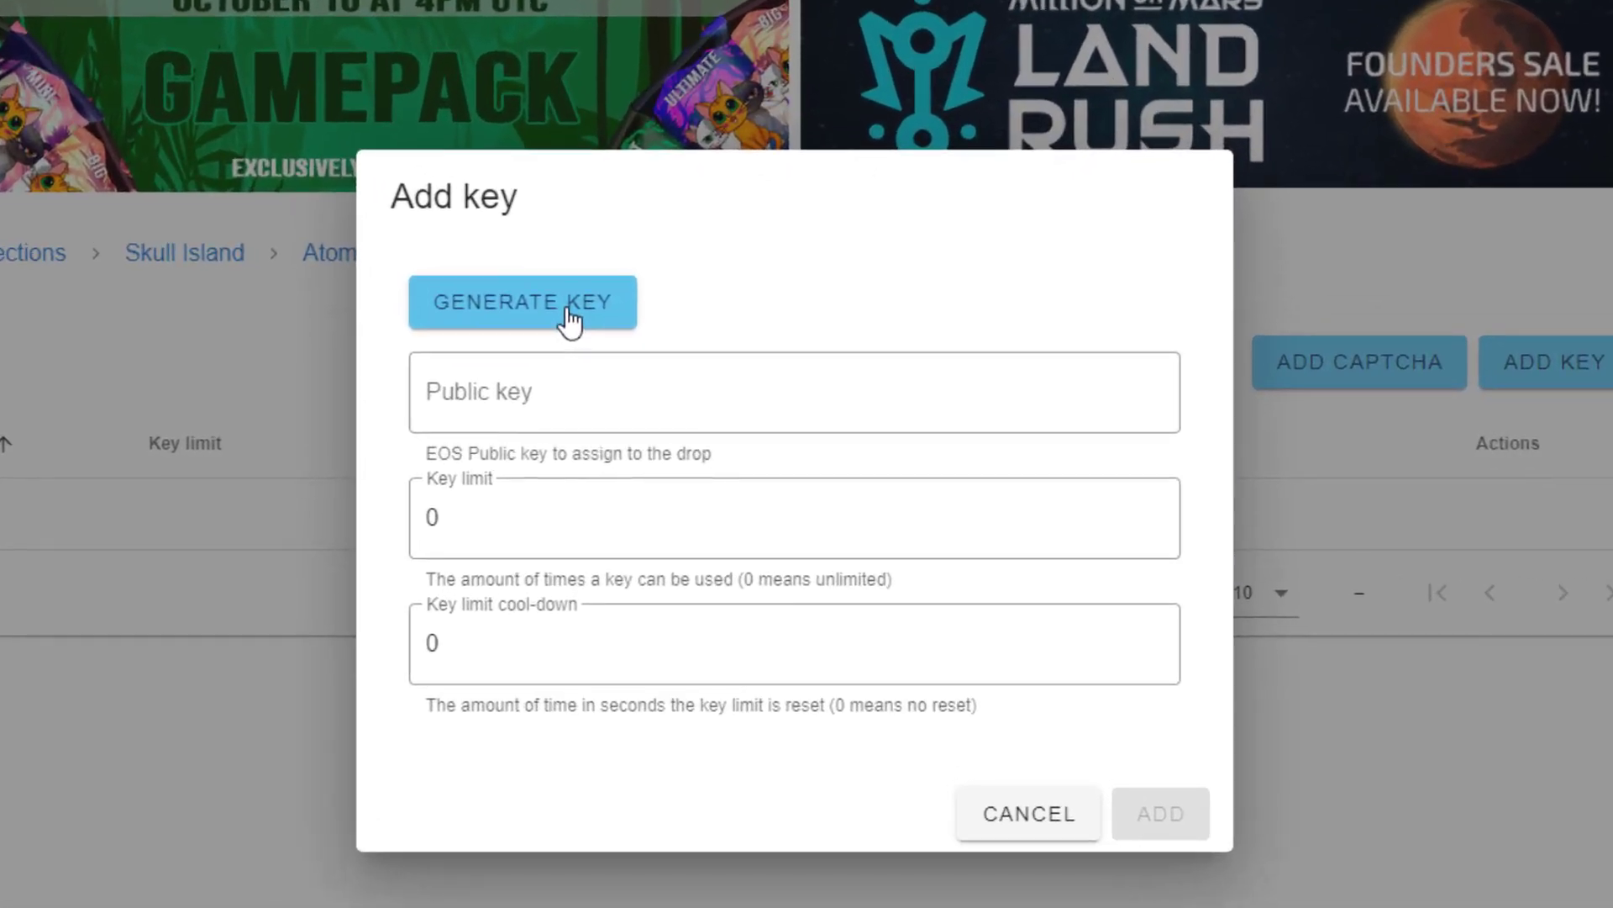
click(570, 321)
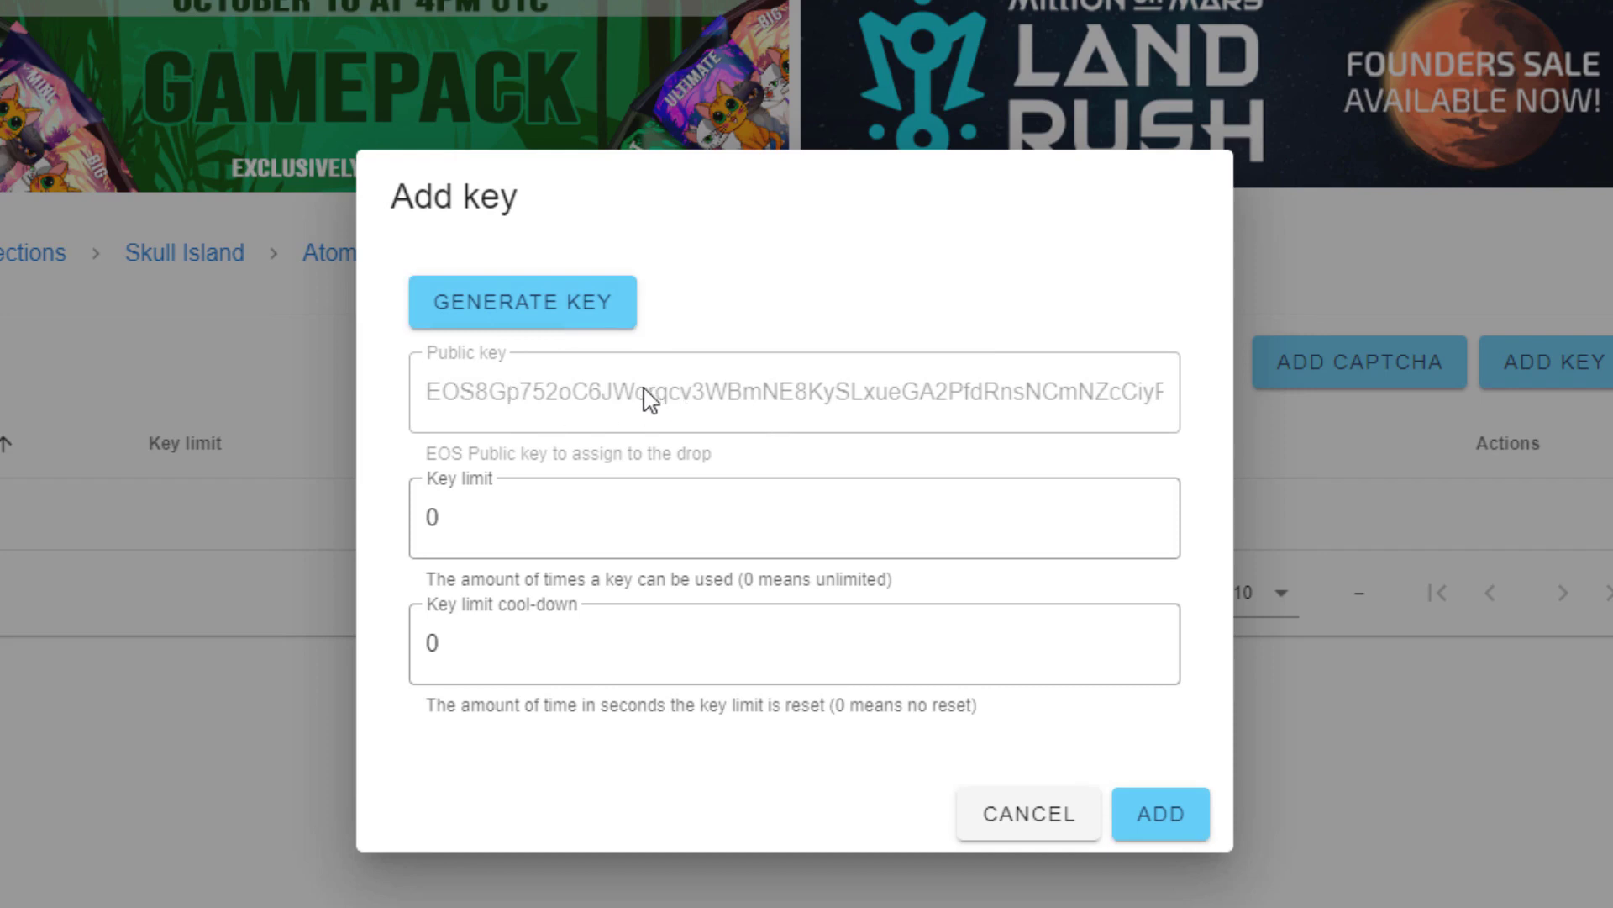
drag(575, 513, 411, 513)
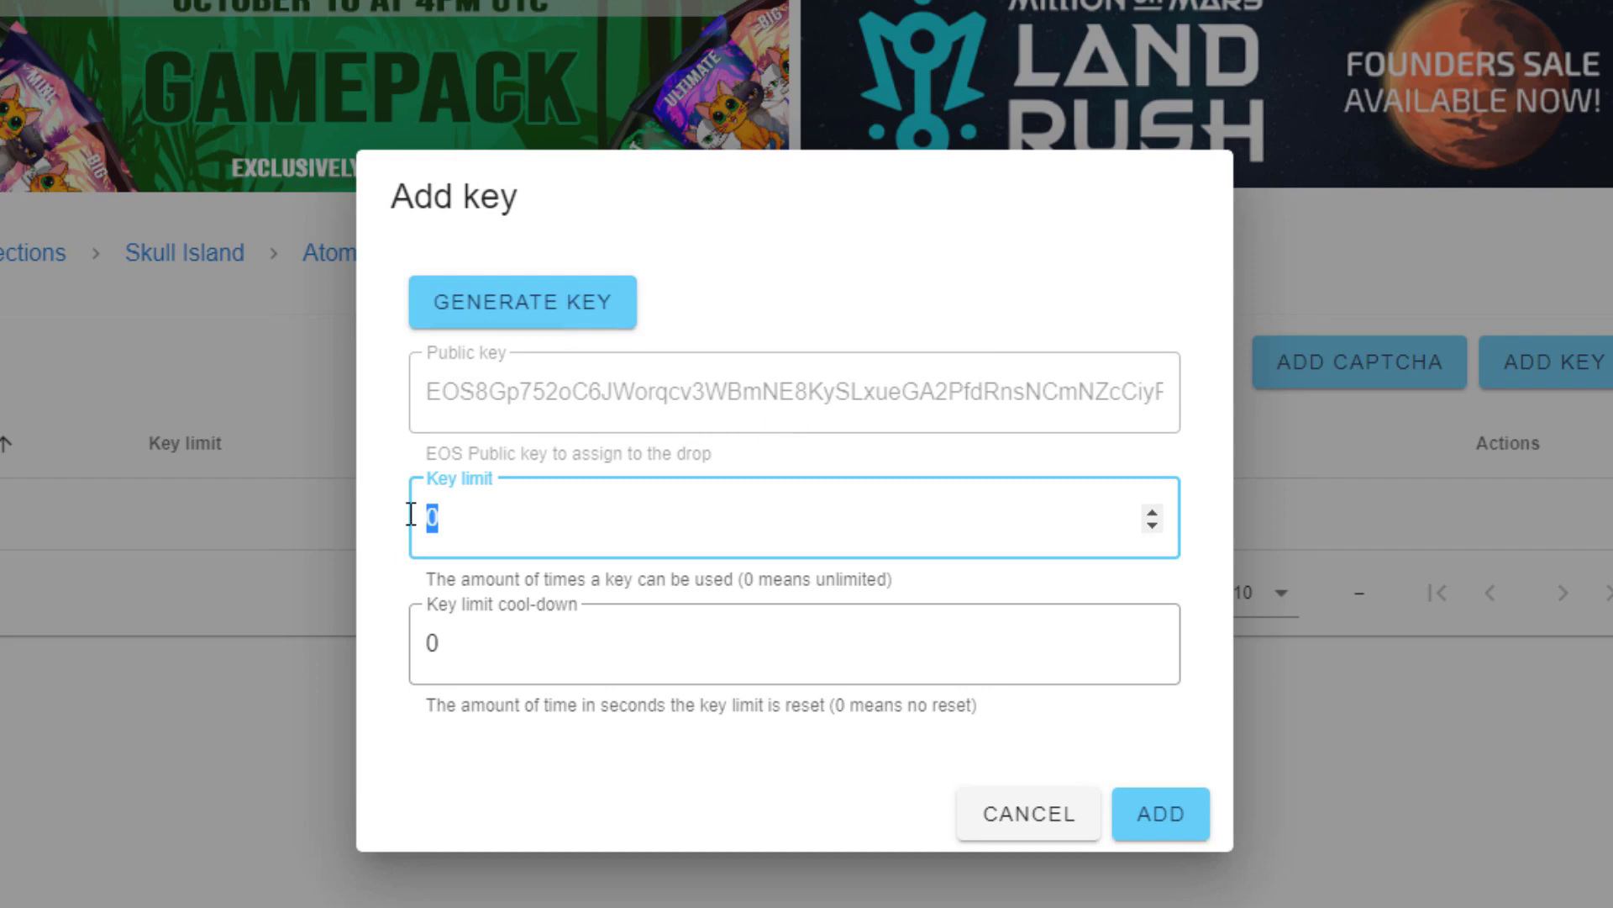
click(588, 535)
drag(588, 535, 411, 524)
text(5)
click(507, 641)
drag(507, 641, 430, 636)
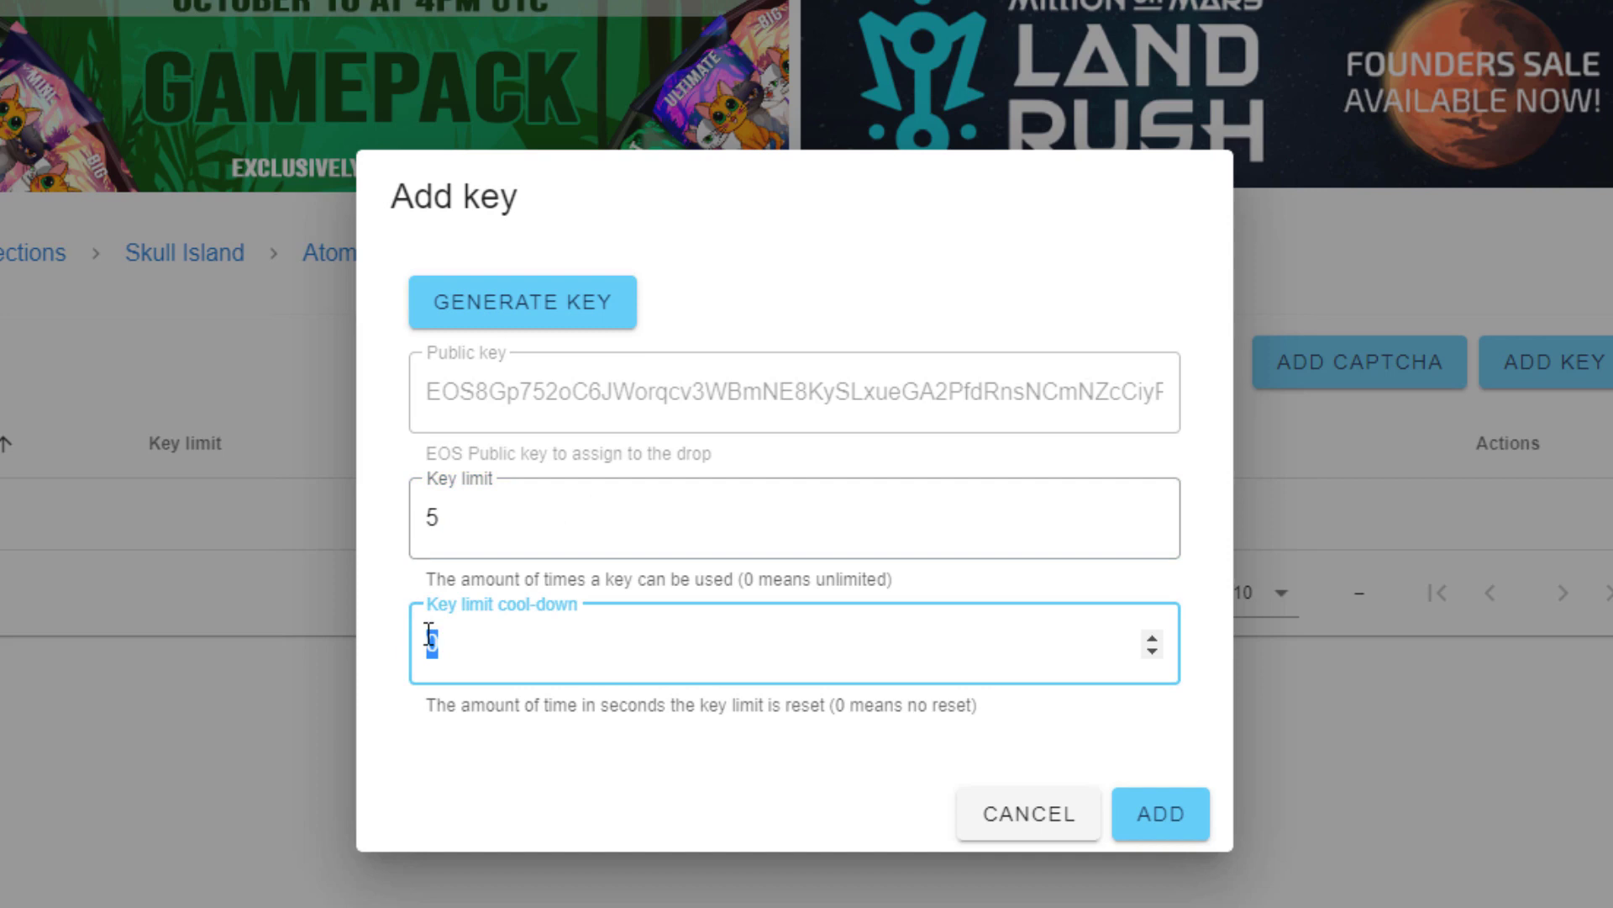
click(1139, 822)
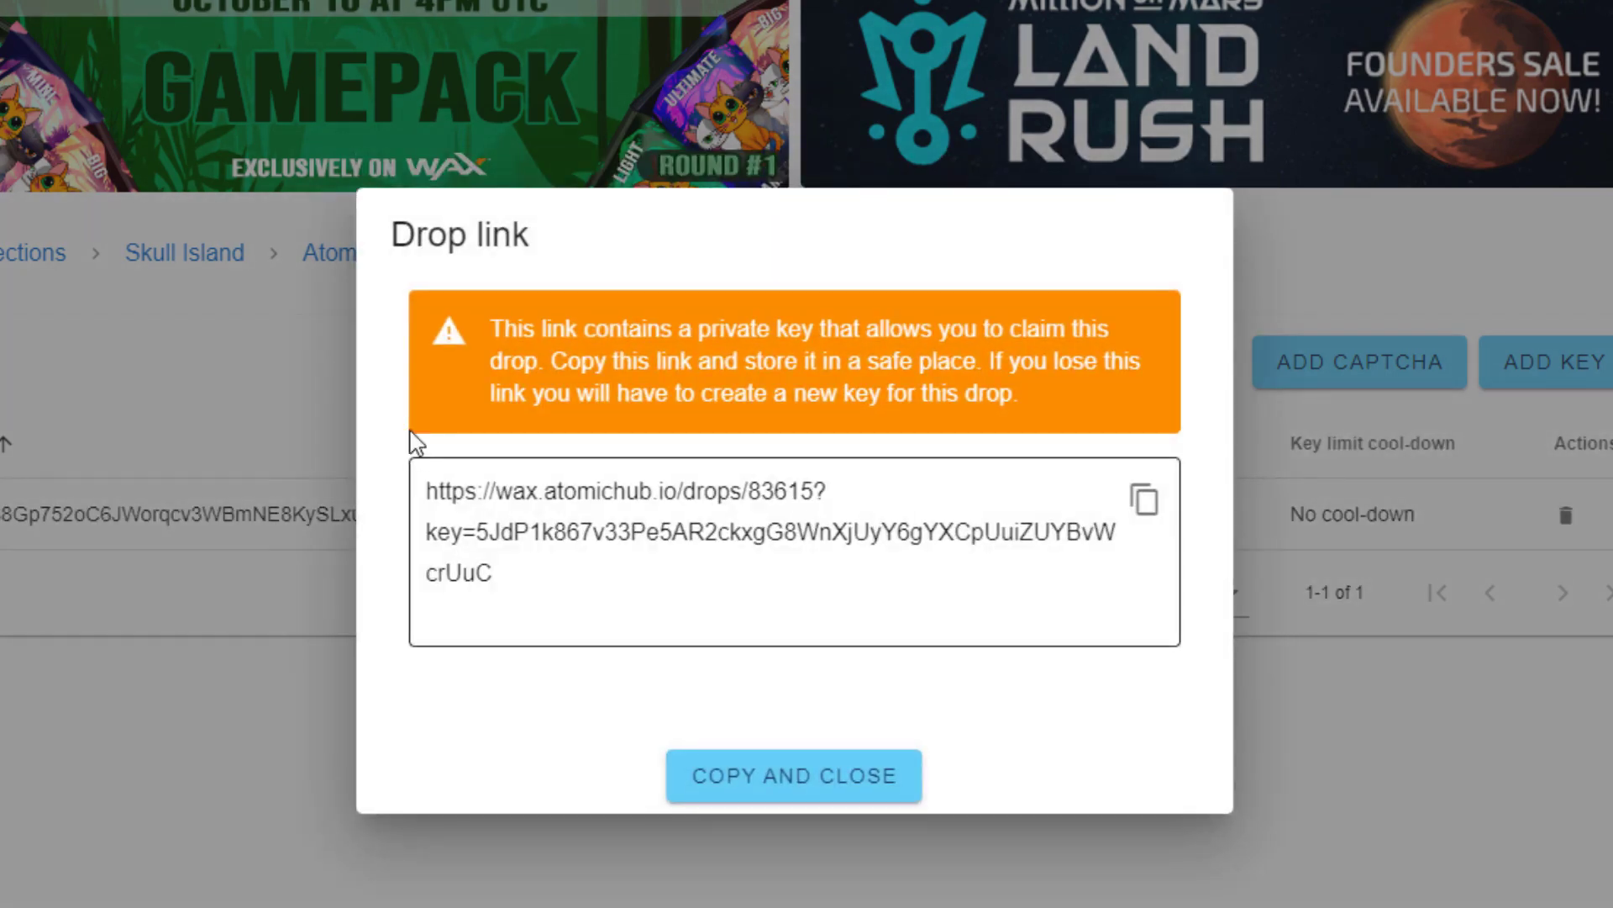
Step: Copy the private drop link, close its dialog, and paste the link containing the private key into a new Notepad document
click(1162, 504)
click(880, 777)
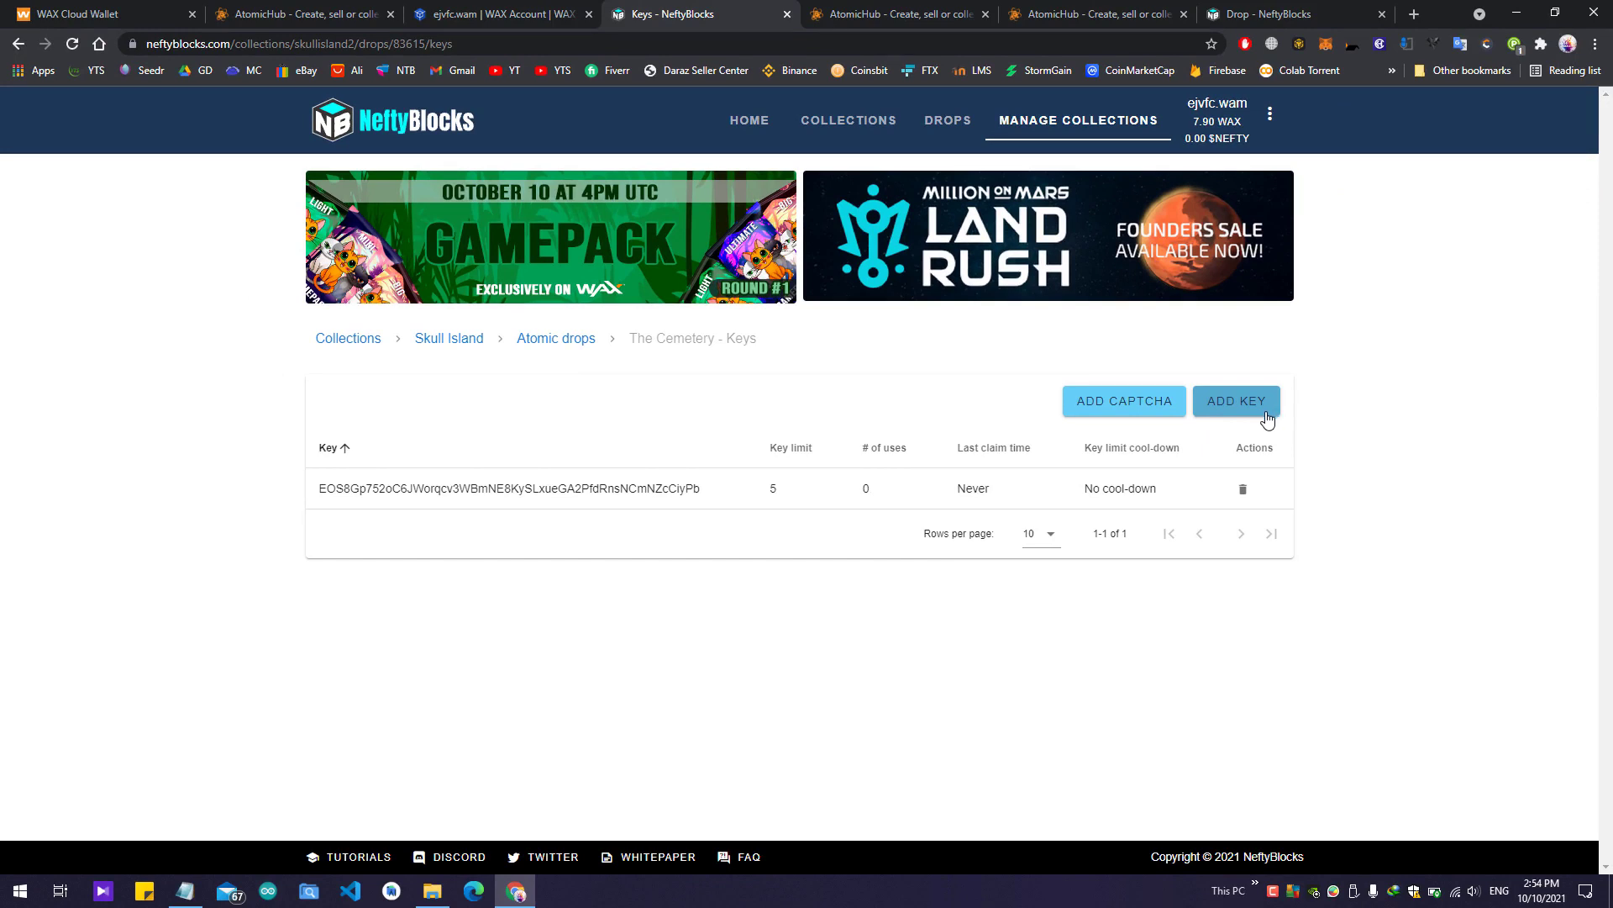
click(1223, 403)
right_click(185, 890)
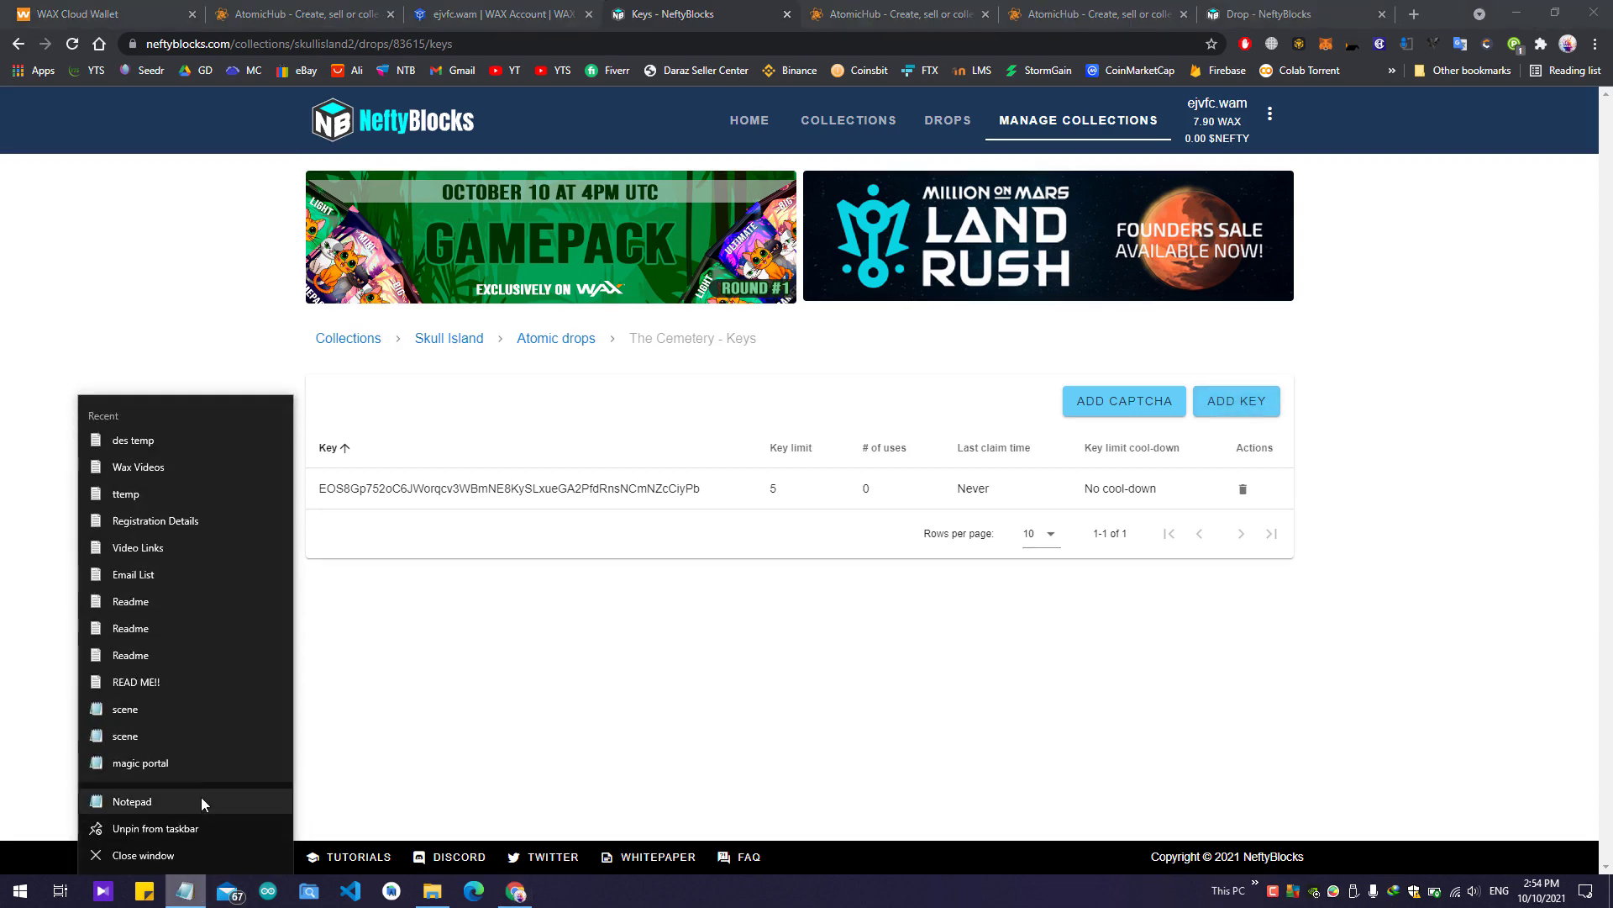
click(202, 801)
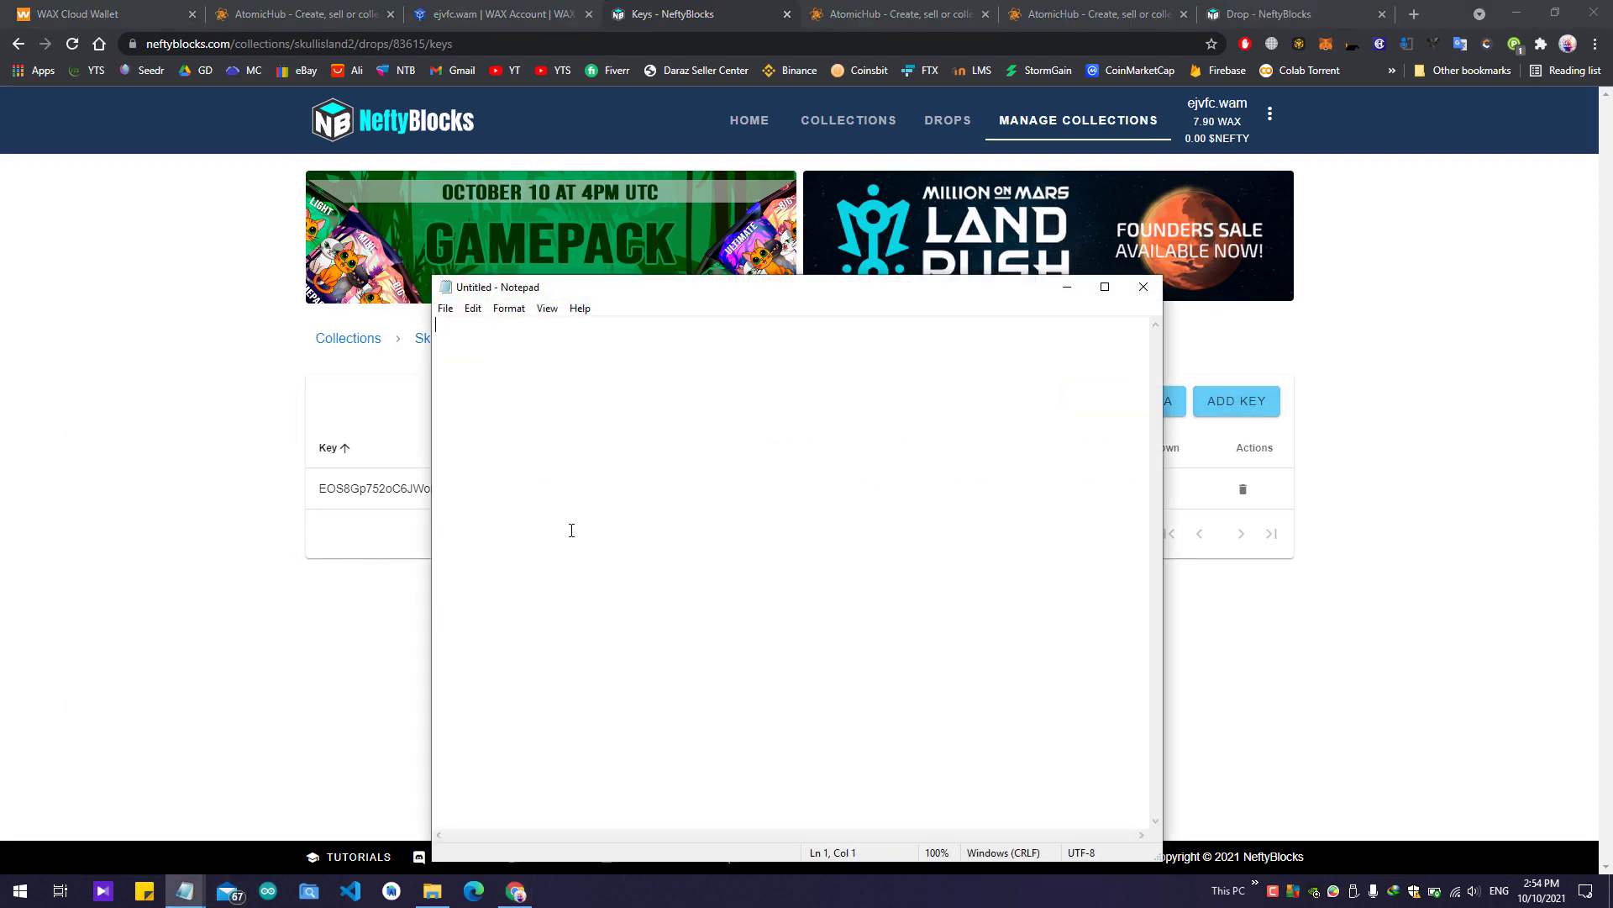
key(ctrl+v)
key(ctrl+plus)
key(ctrl+plus)
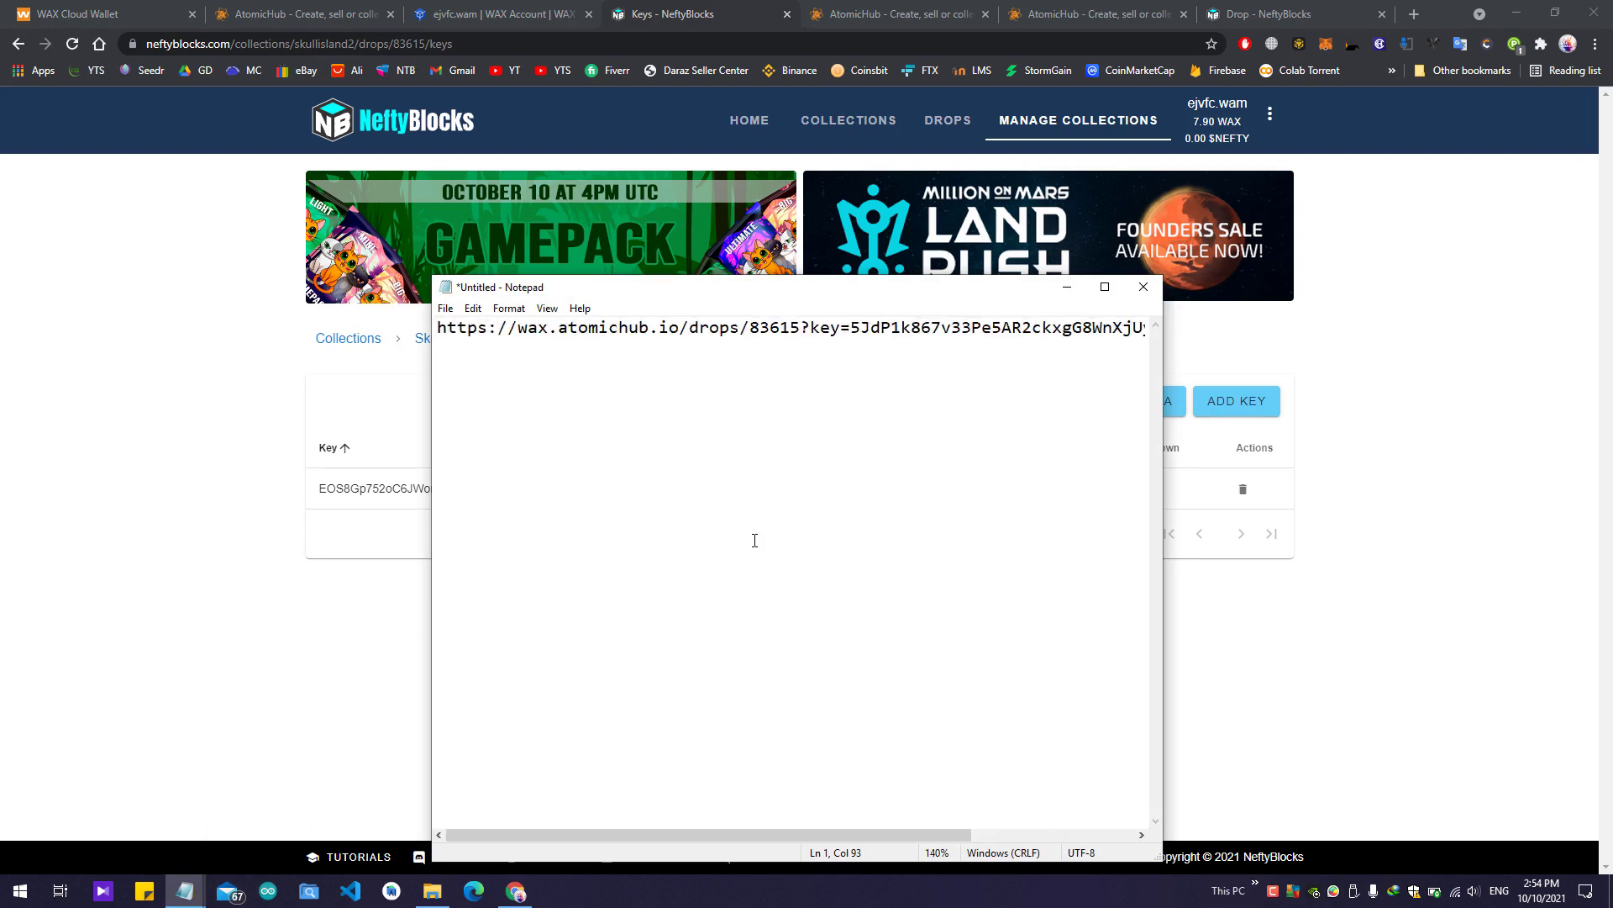
key(ctrl+minus)
key(ctrl+minus)
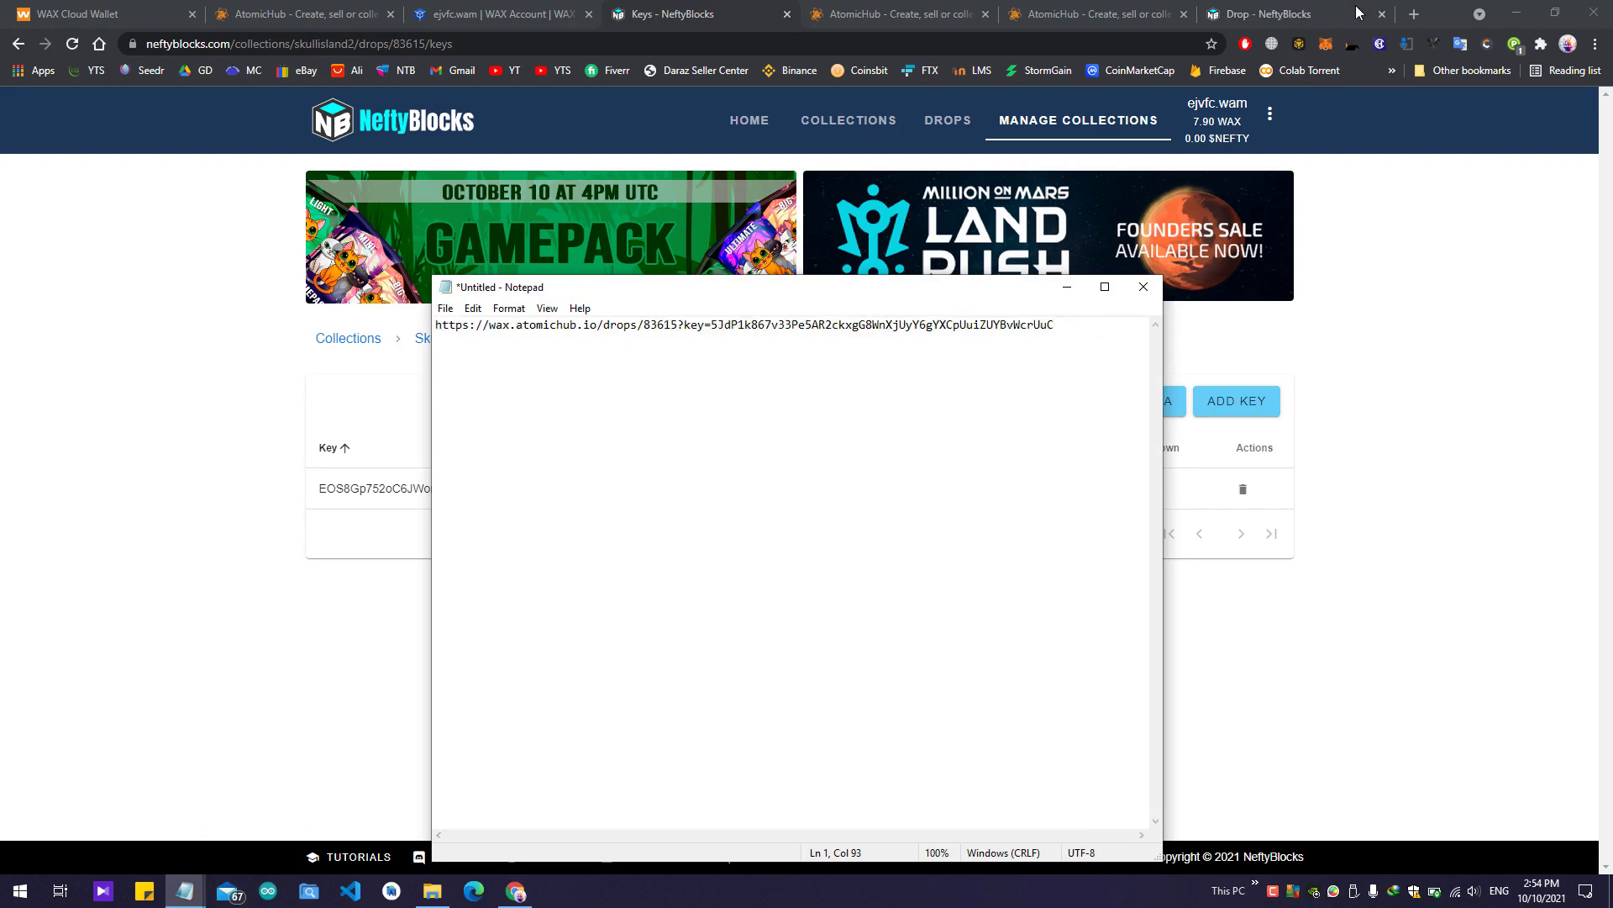
Step: Open a new browser tab, then review the access notices on The Cemetery's regular AtomicHub drop page
click(1417, 15)
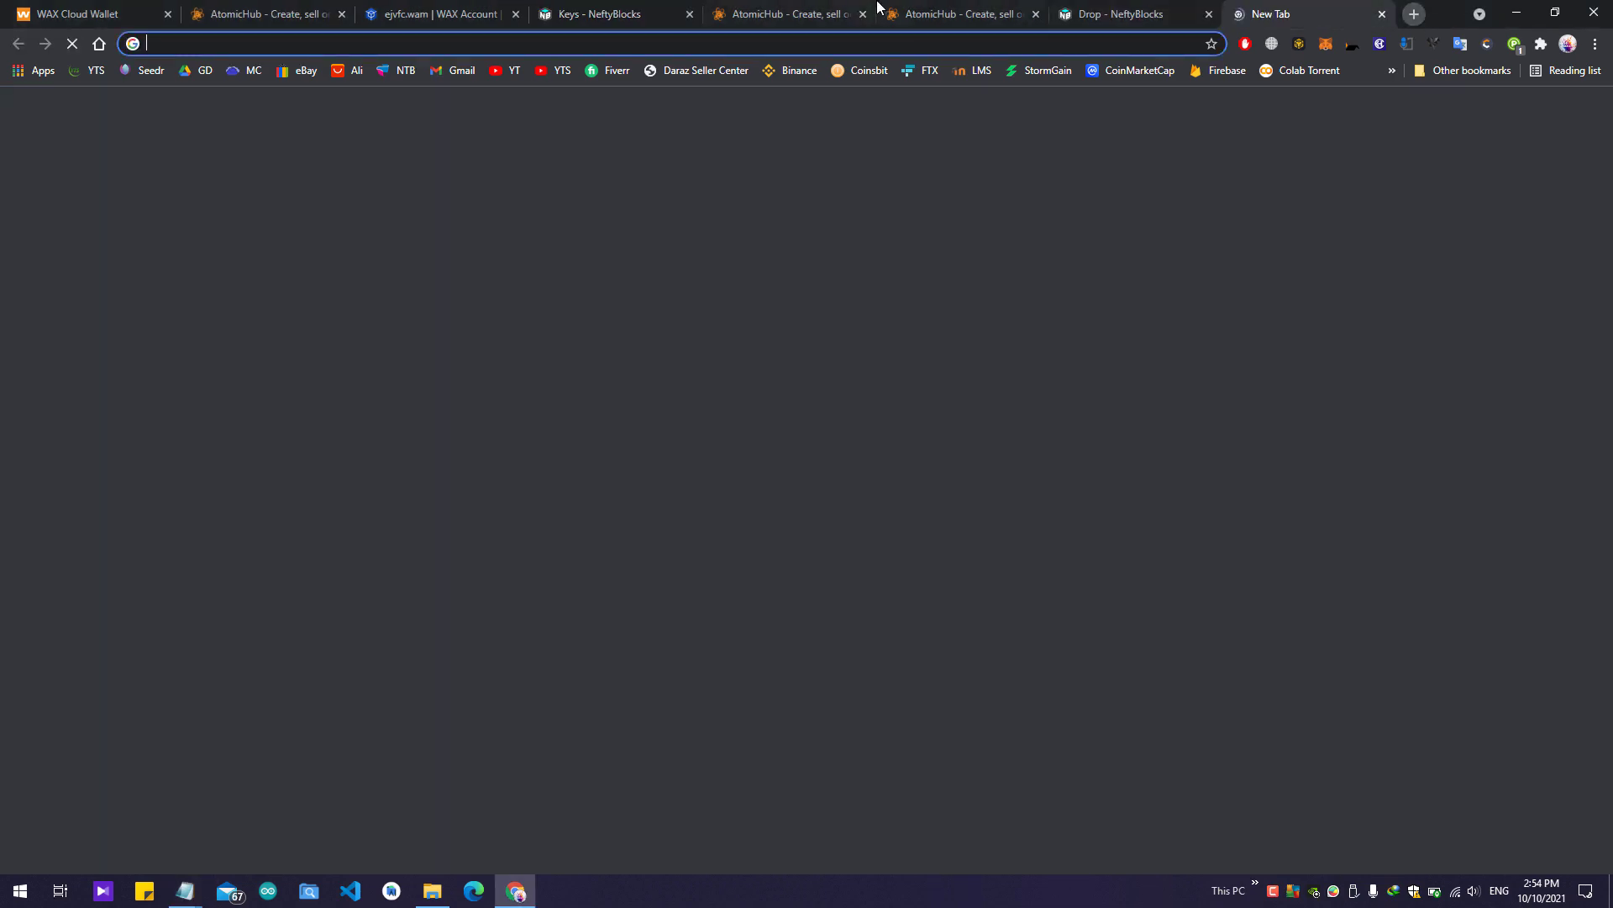
click(786, 14)
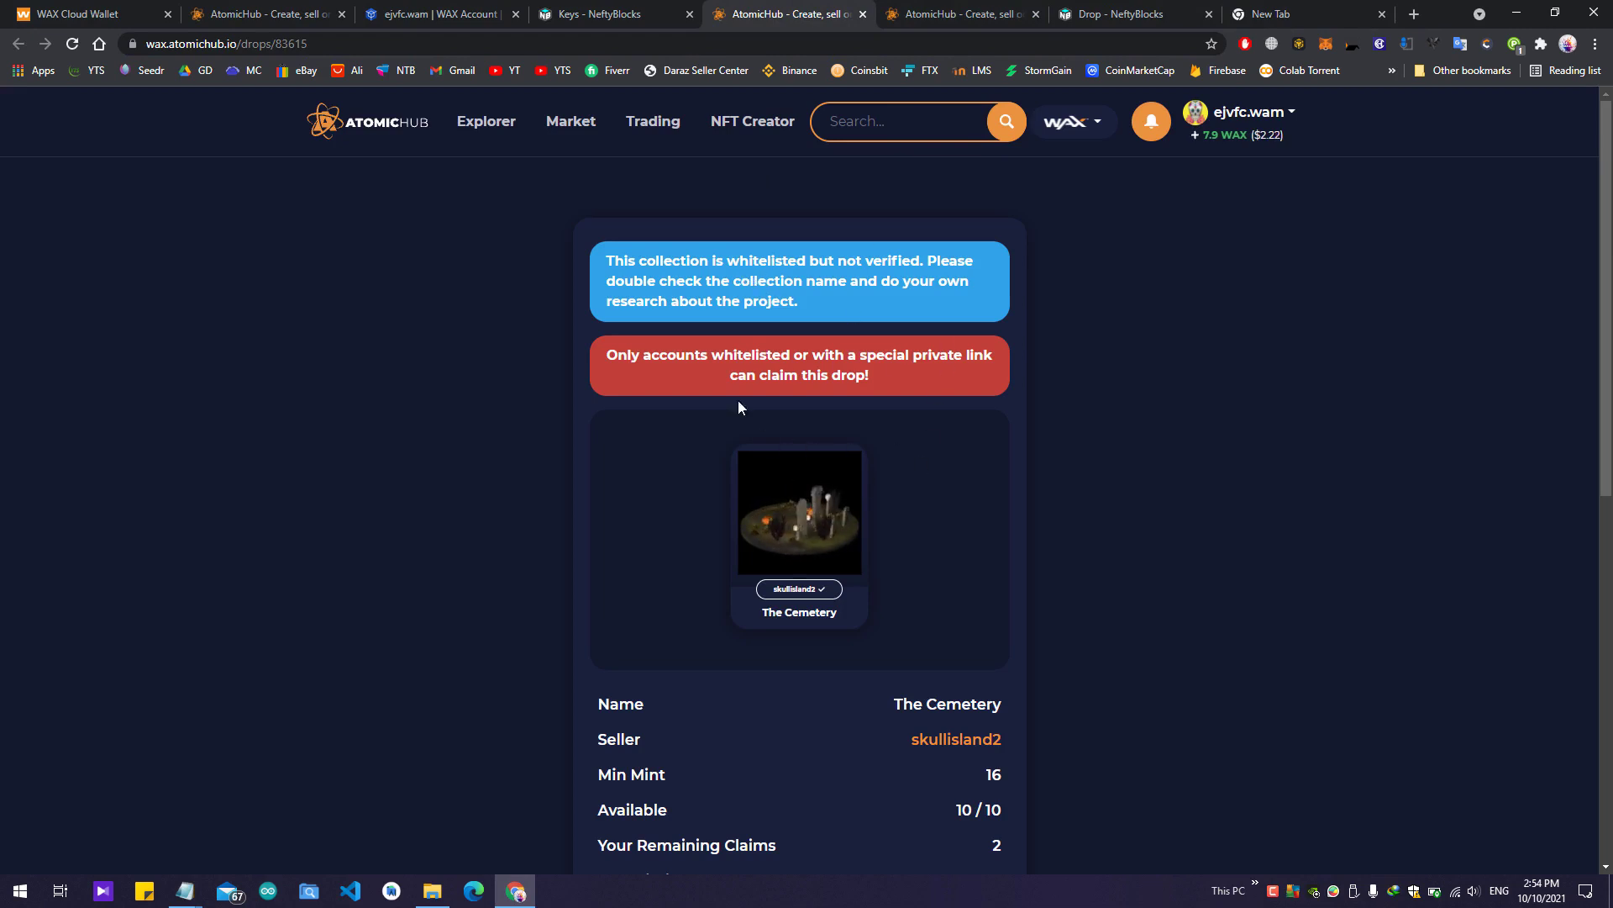
scroll(895, 404, down, 5)
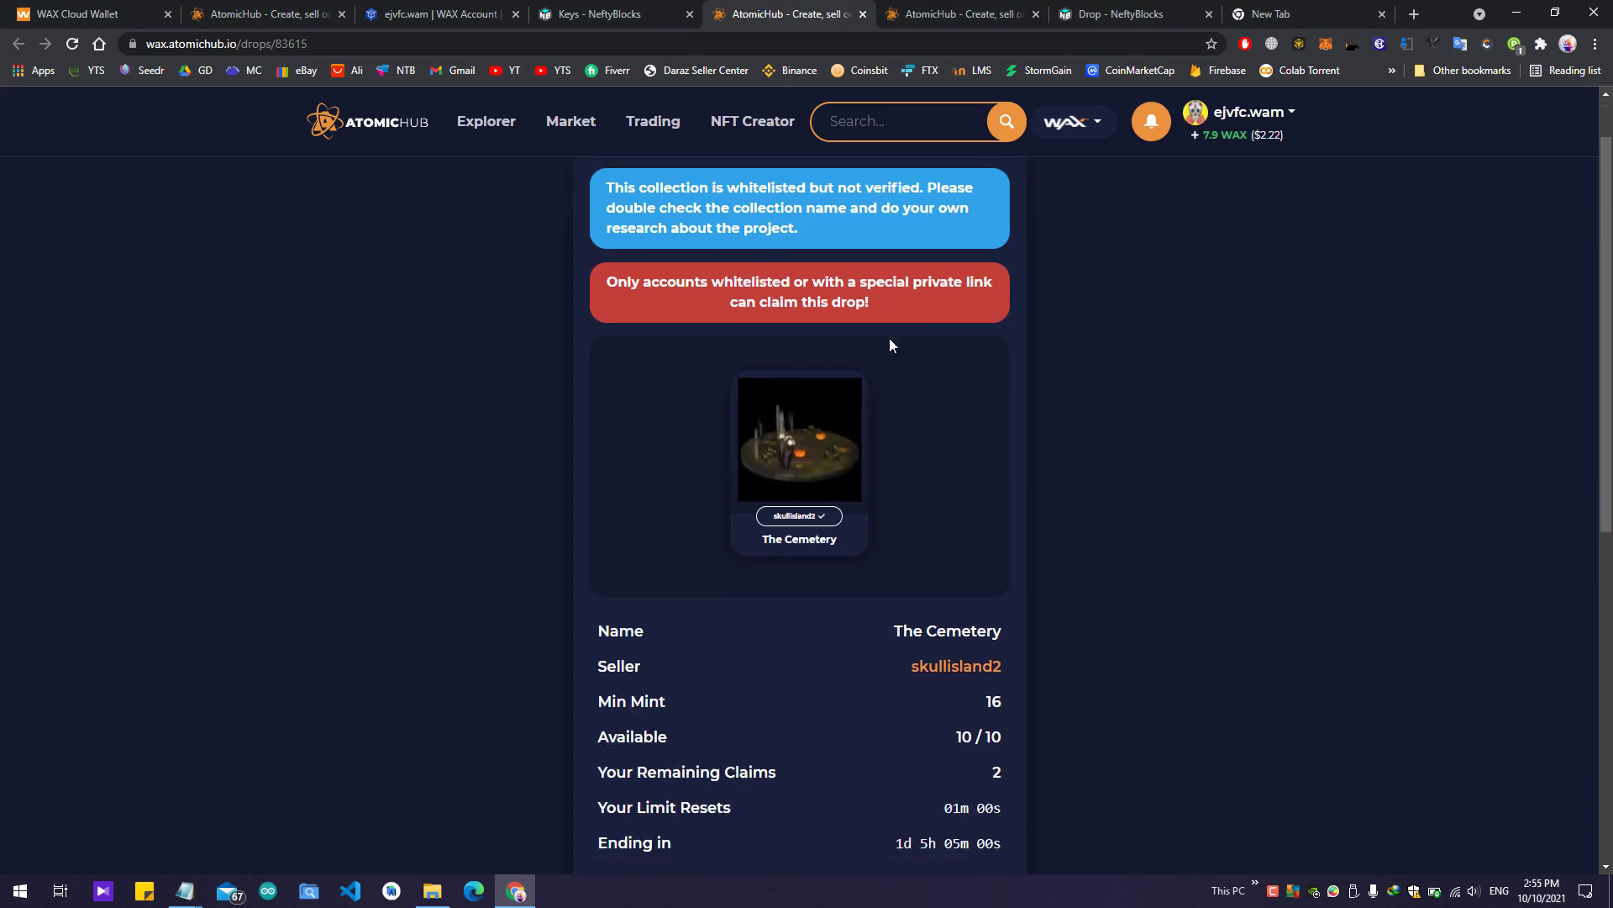
scroll(884, 324, up, 5)
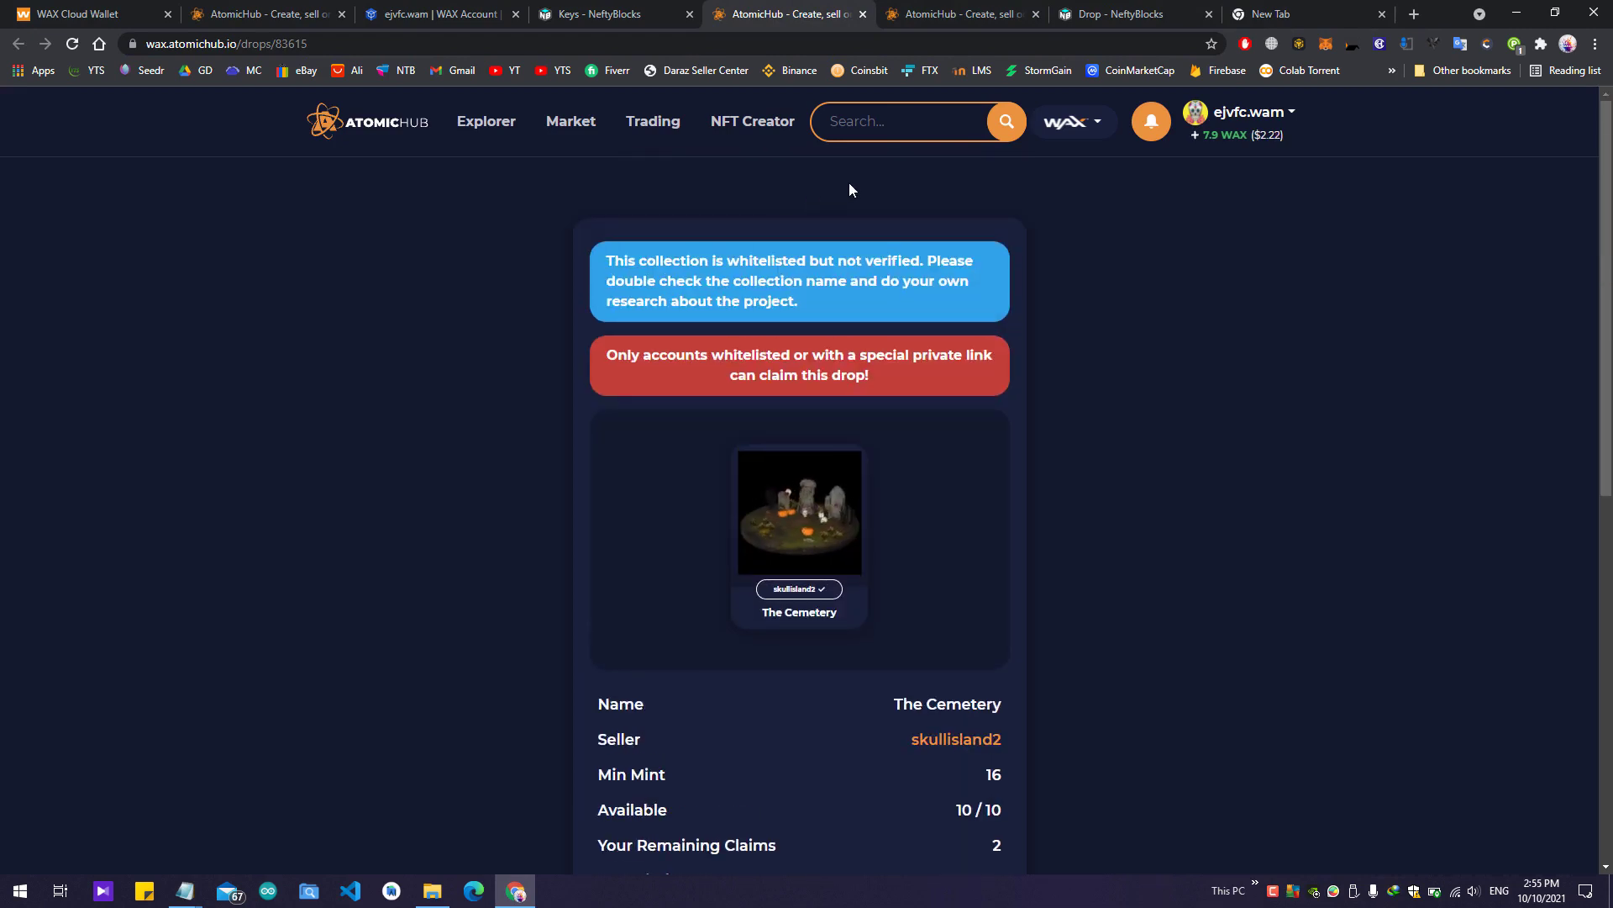
Step: Place the blank tab beside the regular drop page, load the private key link in it, and review the drop's details
drag(1344, 14, 988, 13)
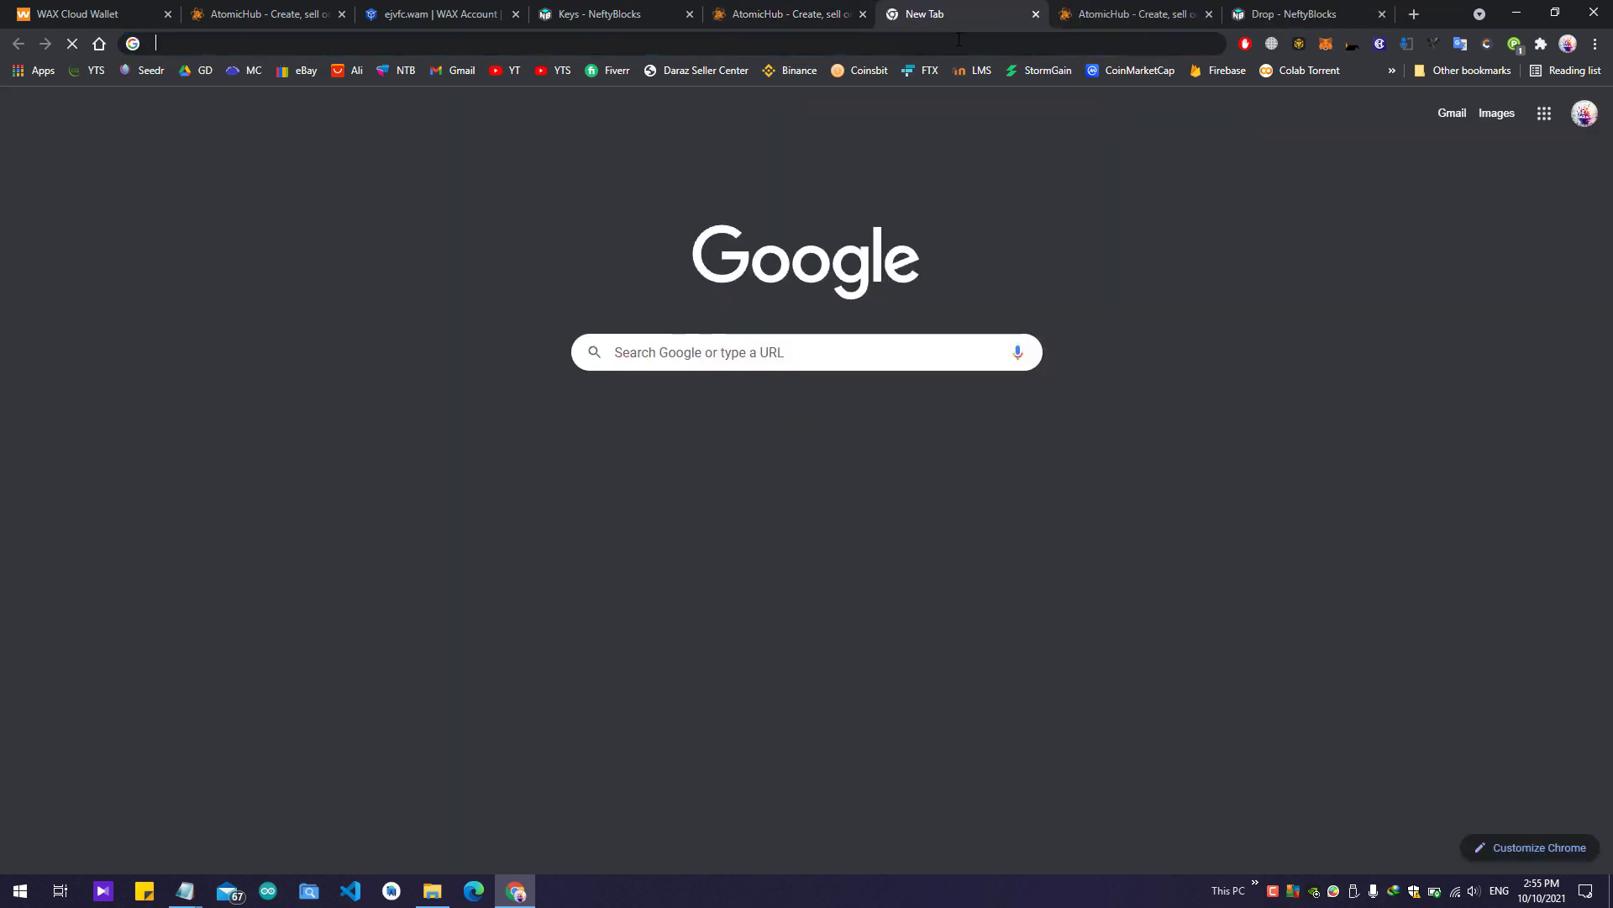
click(959, 40)
key(ctrl+v)
key(Return)
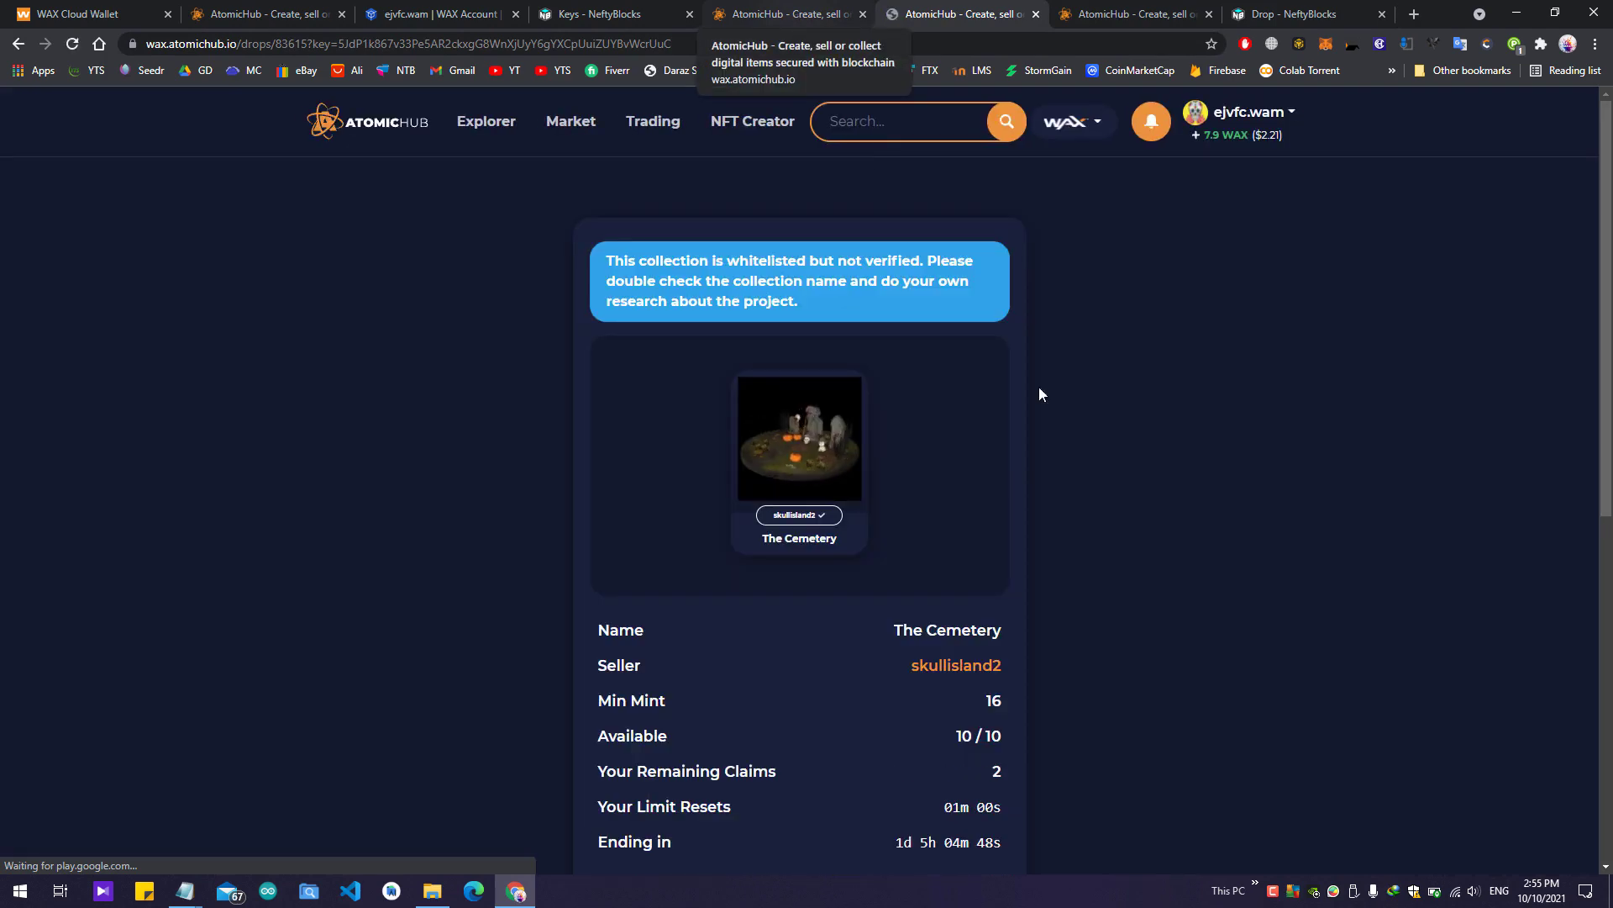
scroll(1144, 417, down, 5)
scroll(1116, 536, up, 5)
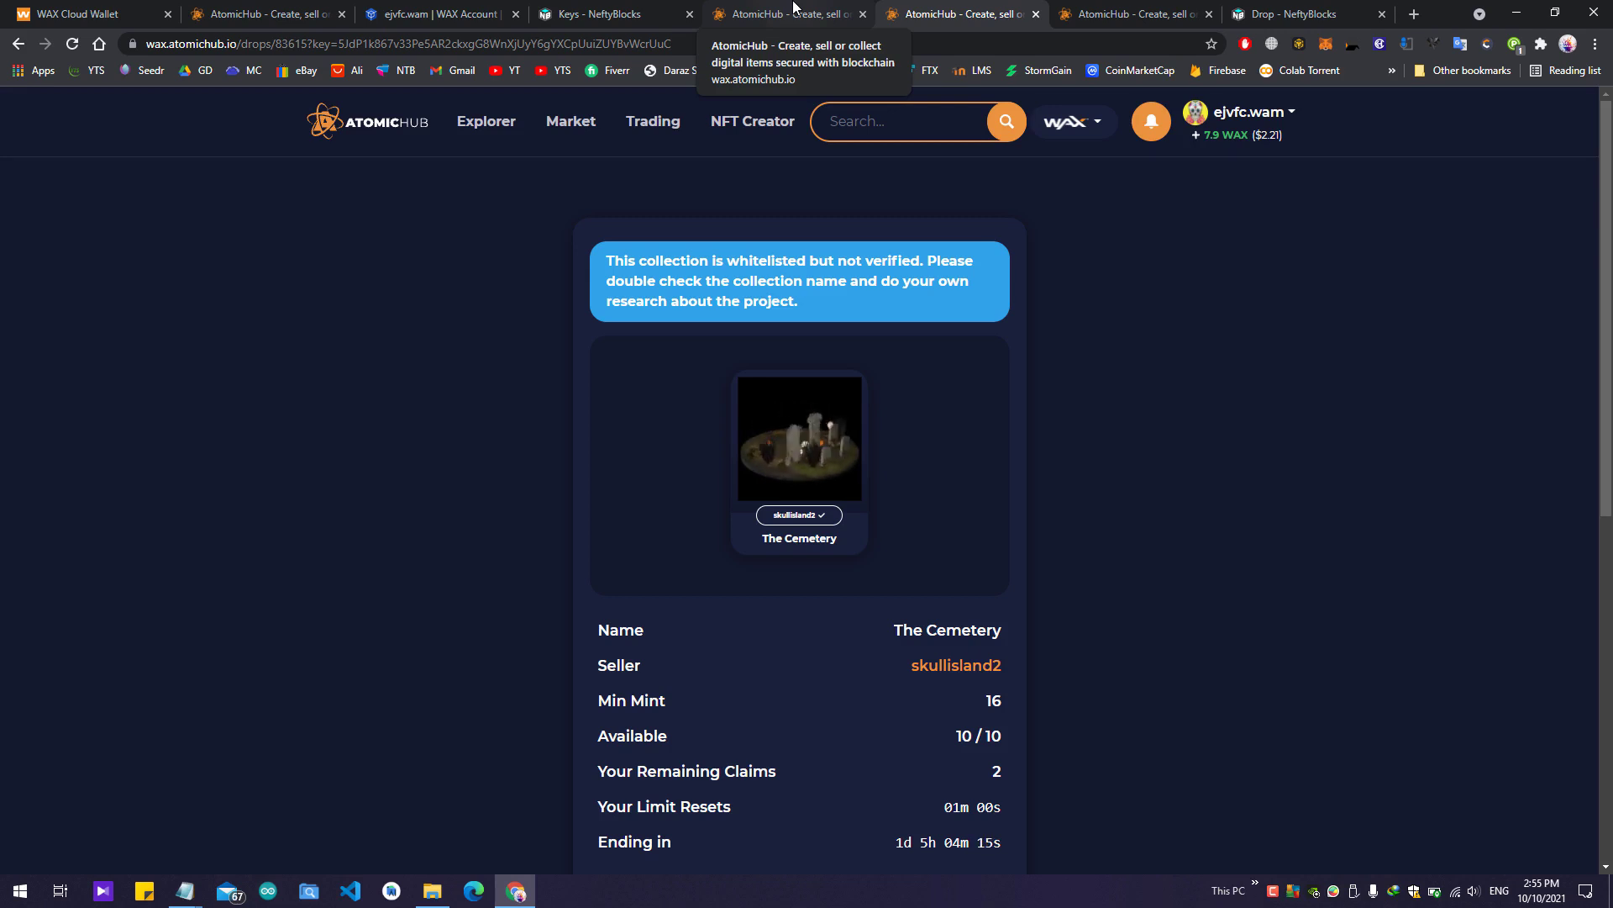
Step: Compare The Cemetery's regular drop page, its key entry in NeftyBlocks, and the drop page opened through the private link
click(793, 8)
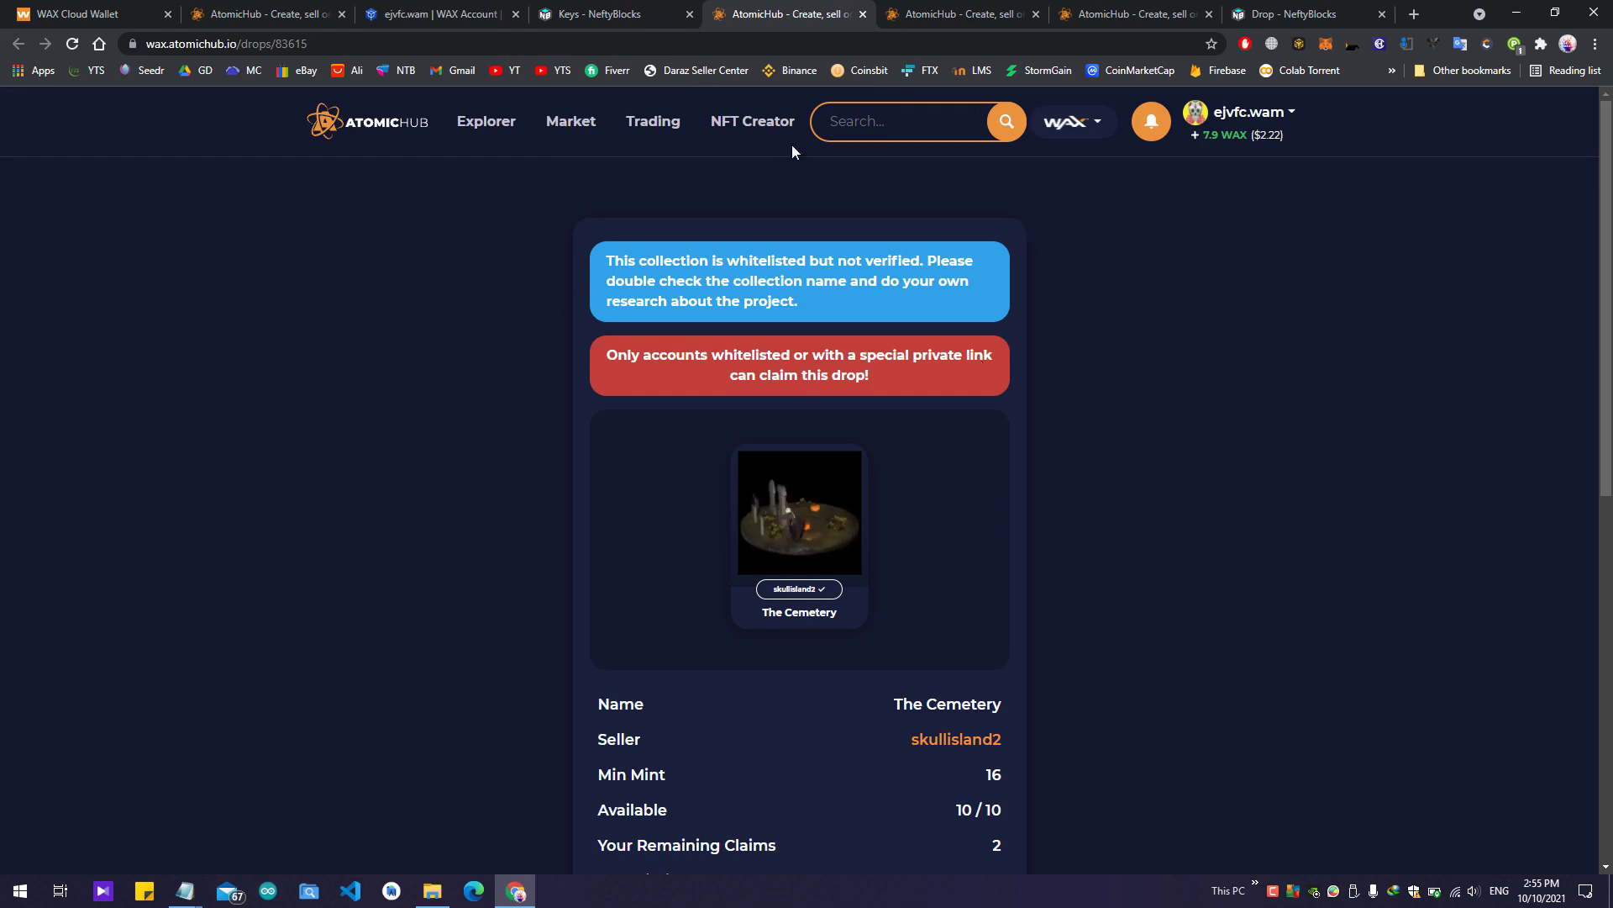
click(601, 9)
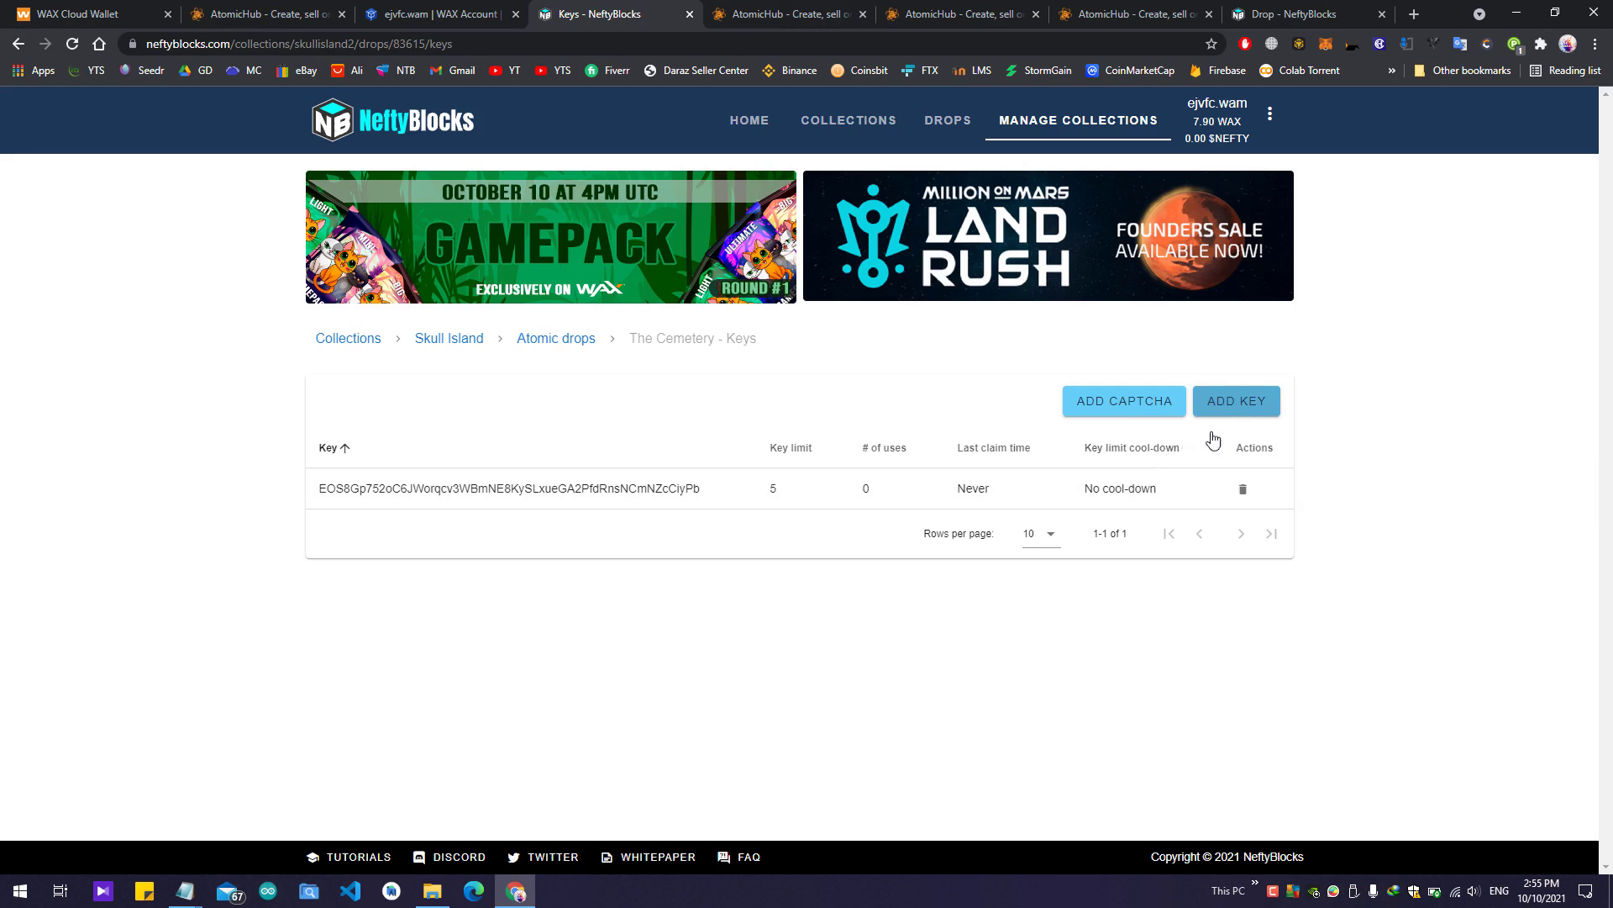
click(933, 14)
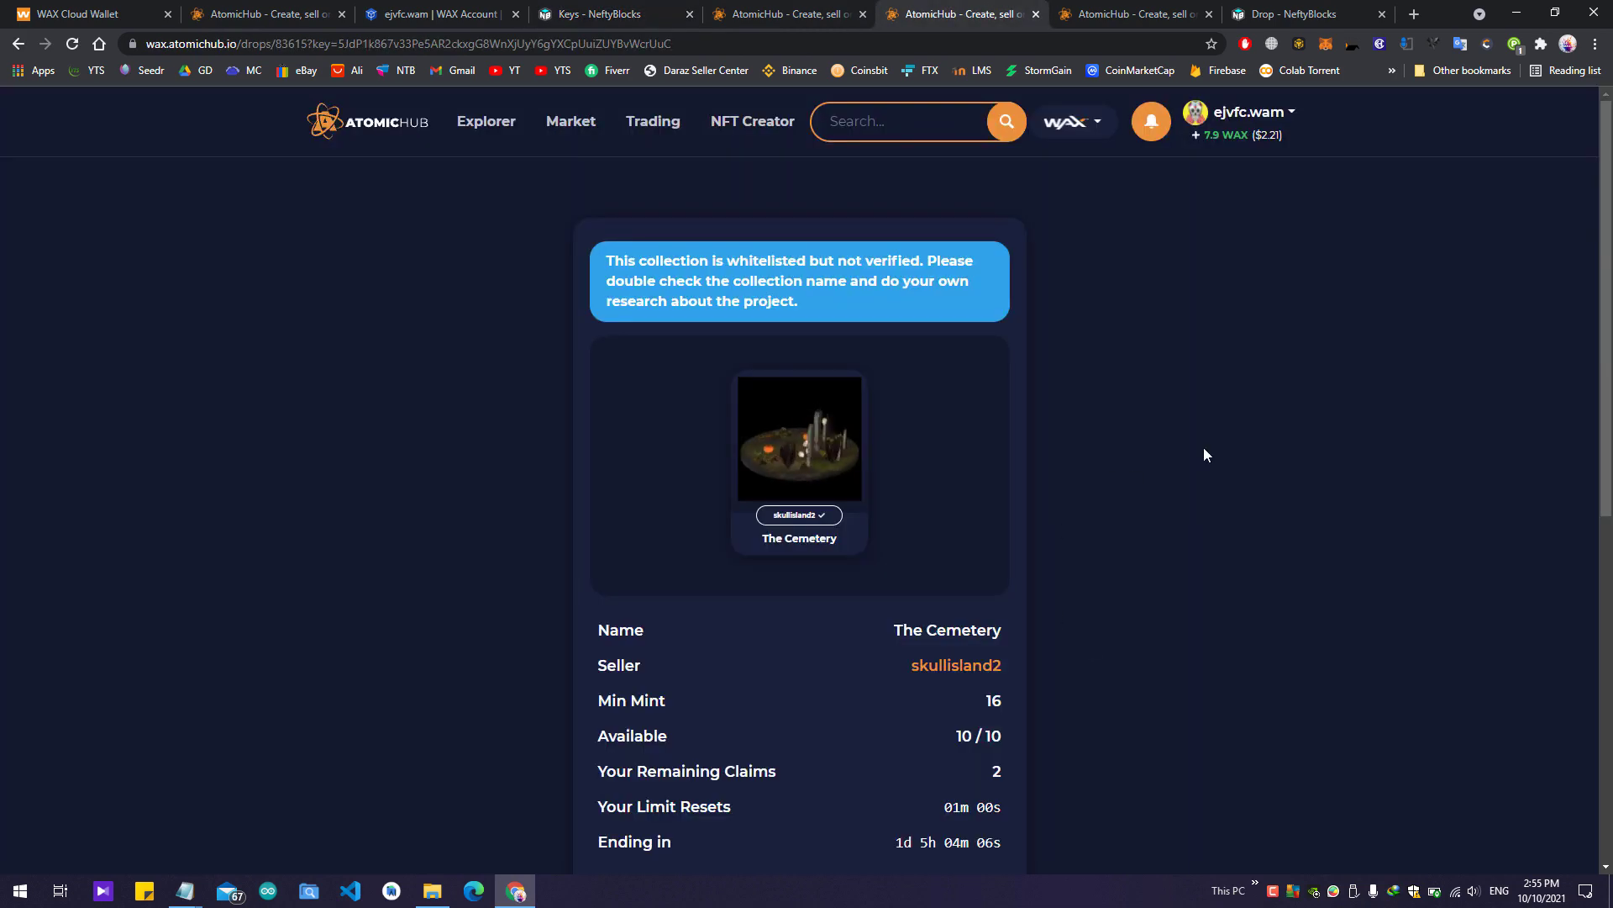
scroll(1144, 391, down, 6)
scroll(1144, 391, up, 6)
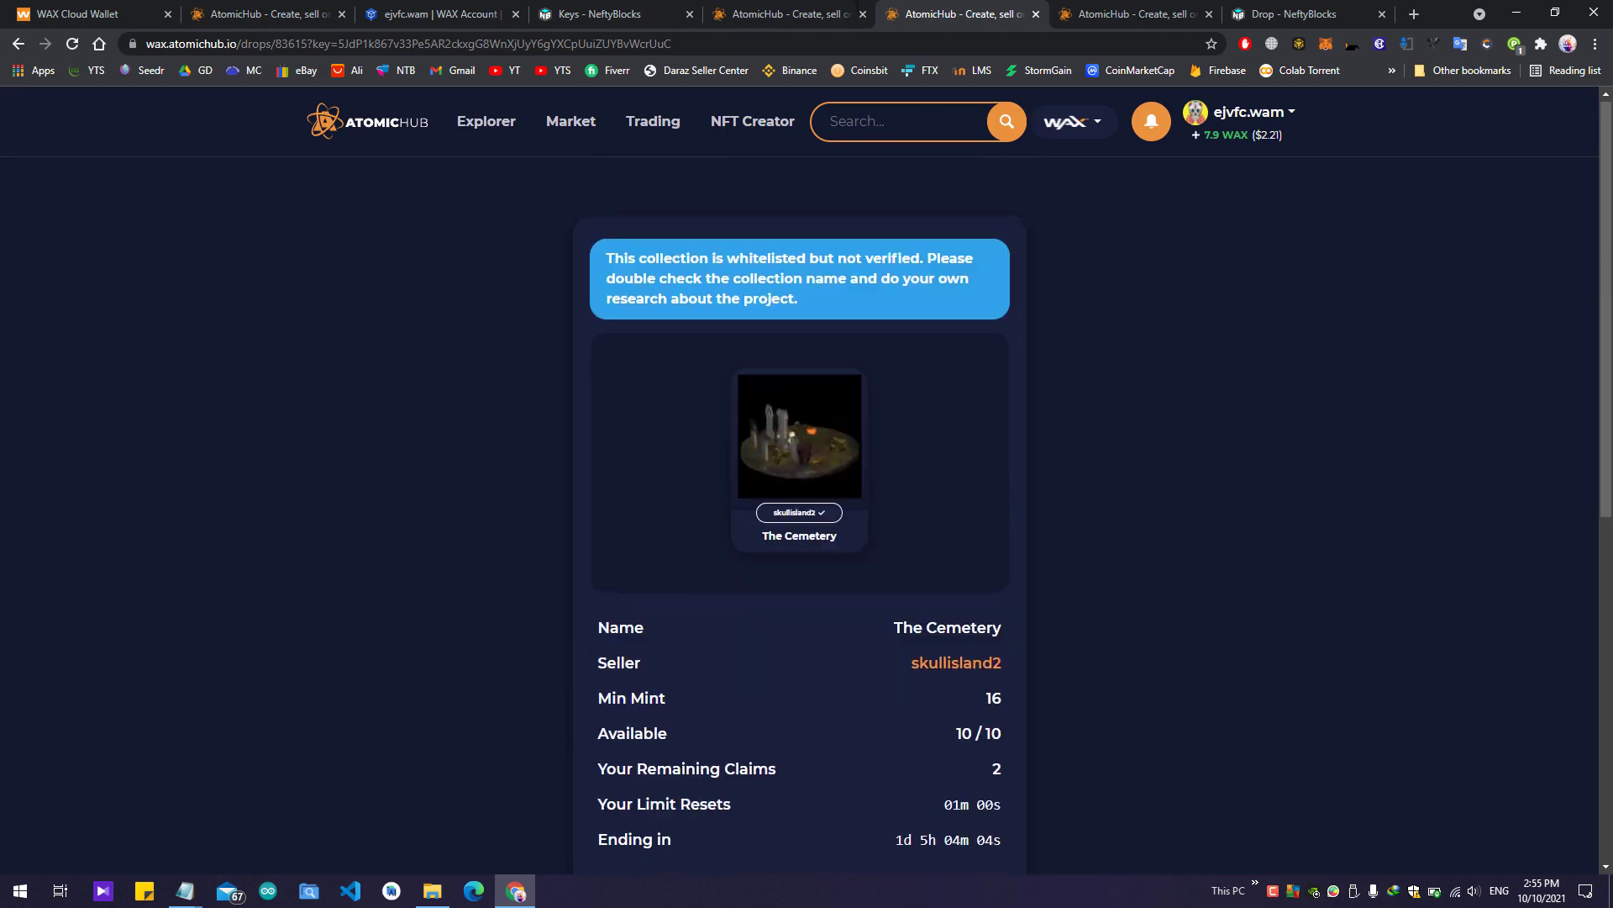
Step: Delete the access key from The Cemetery drop in NeftyBlocks, and delete the drop from the Skull Island collection
click(588, 12)
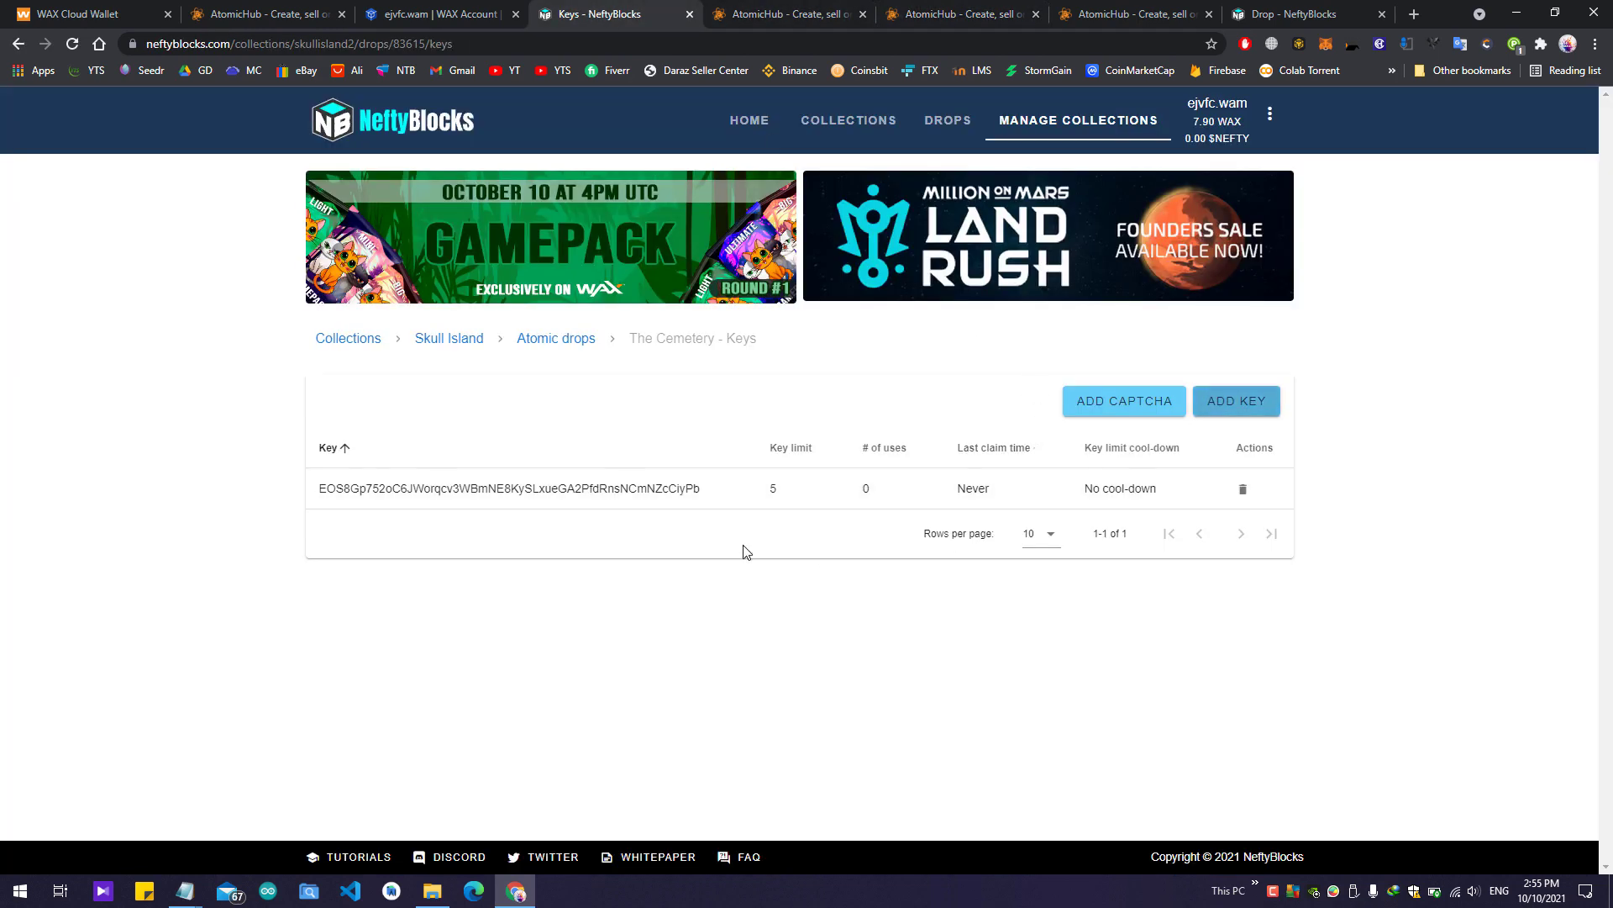
click(1244, 491)
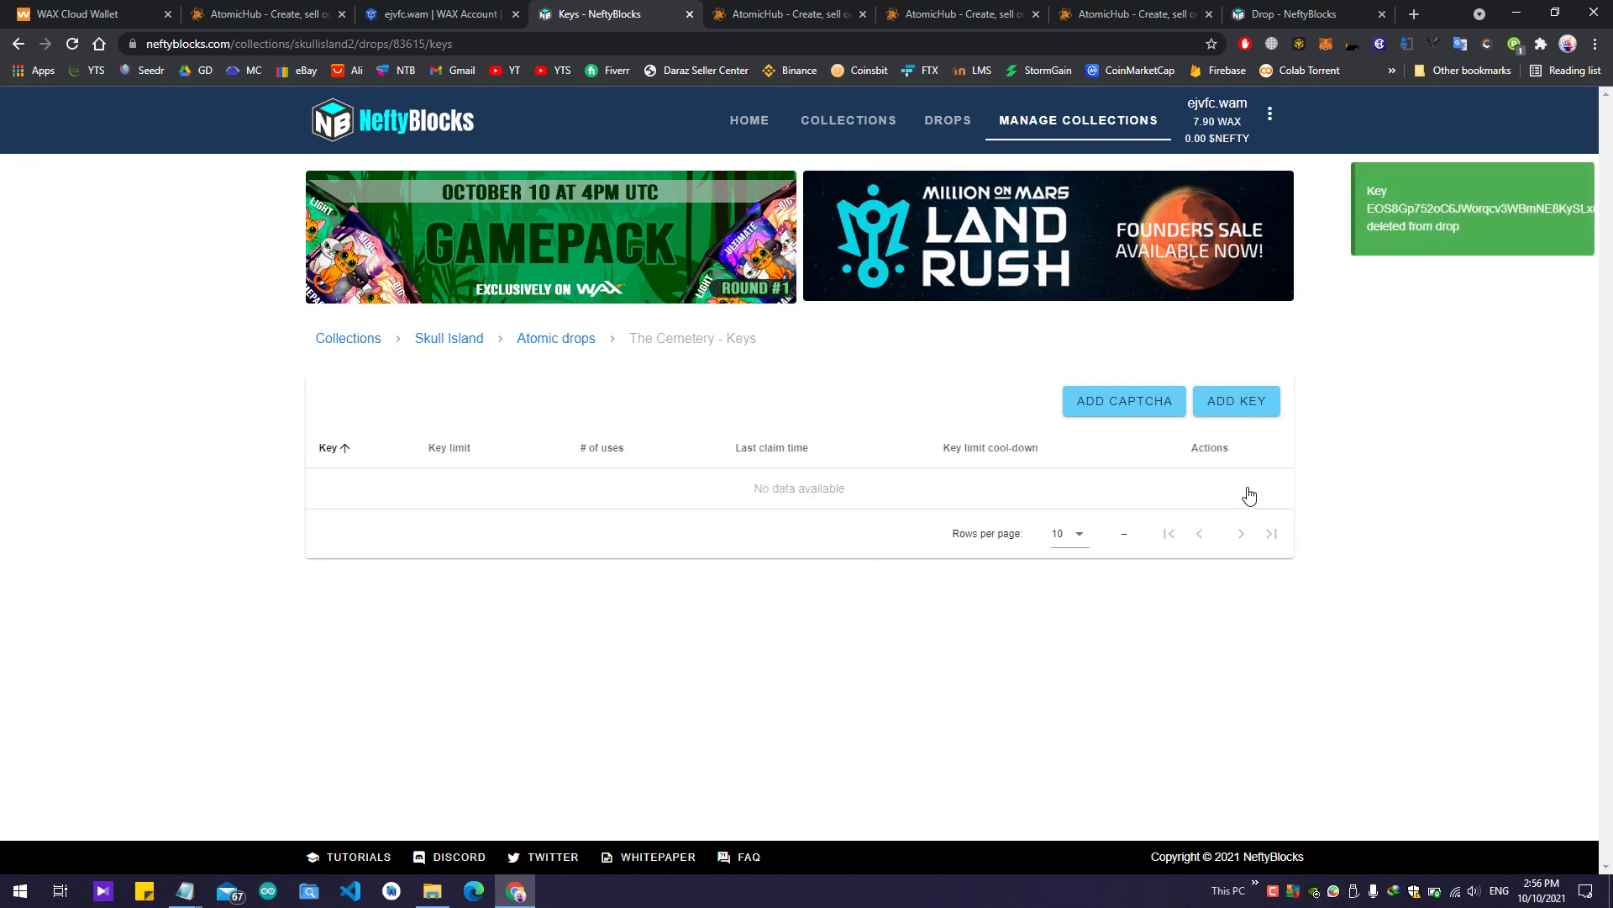
click(566, 343)
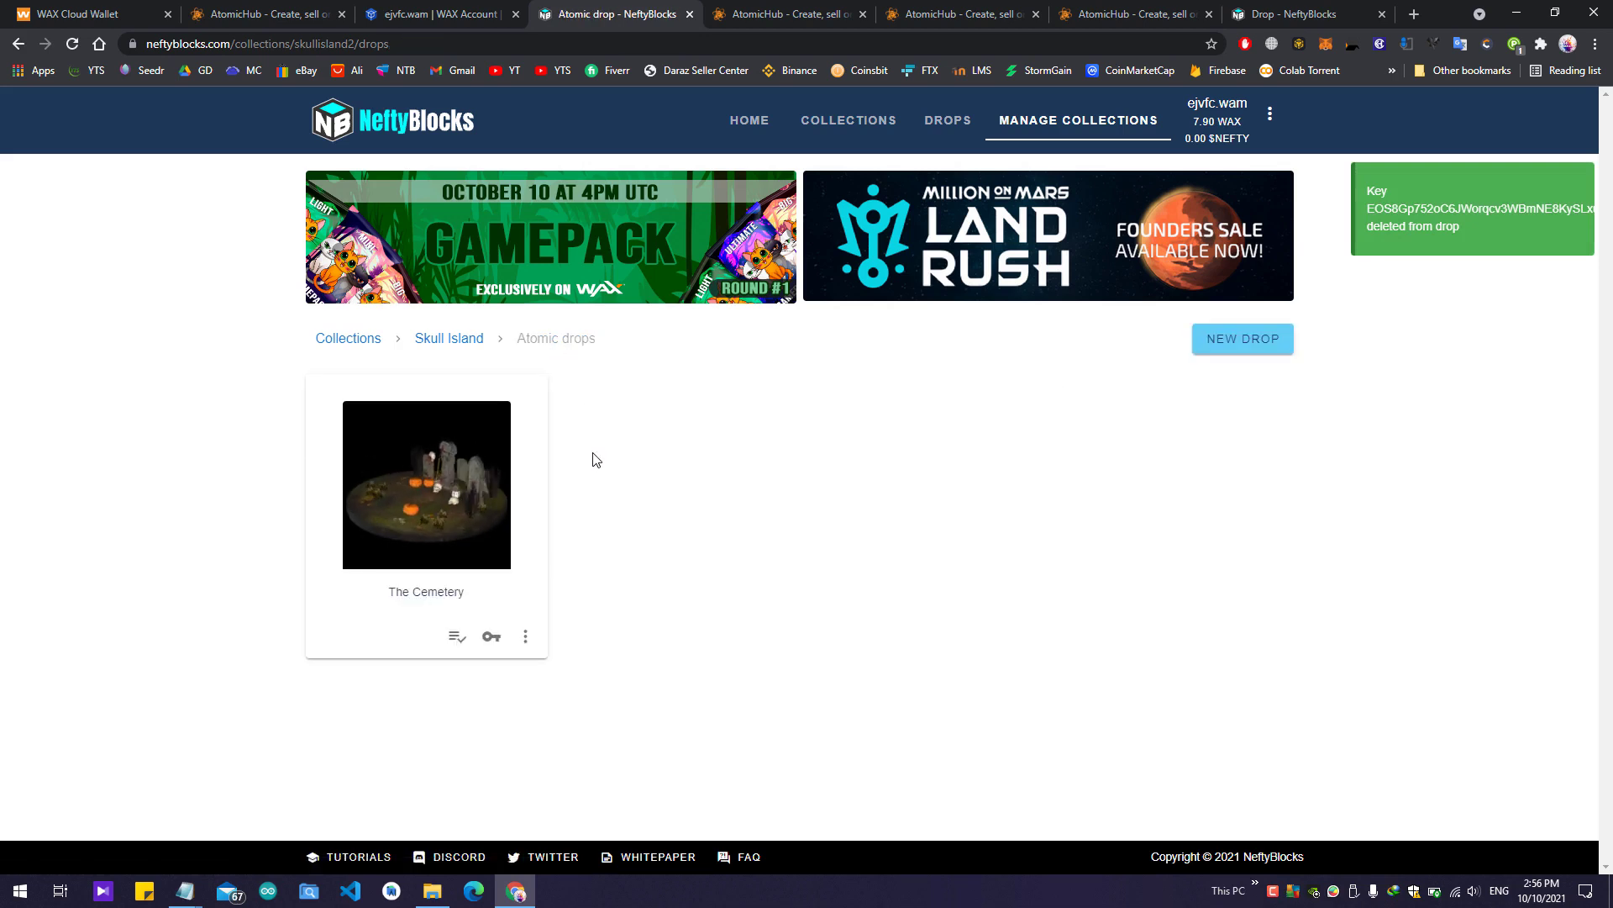
click(527, 636)
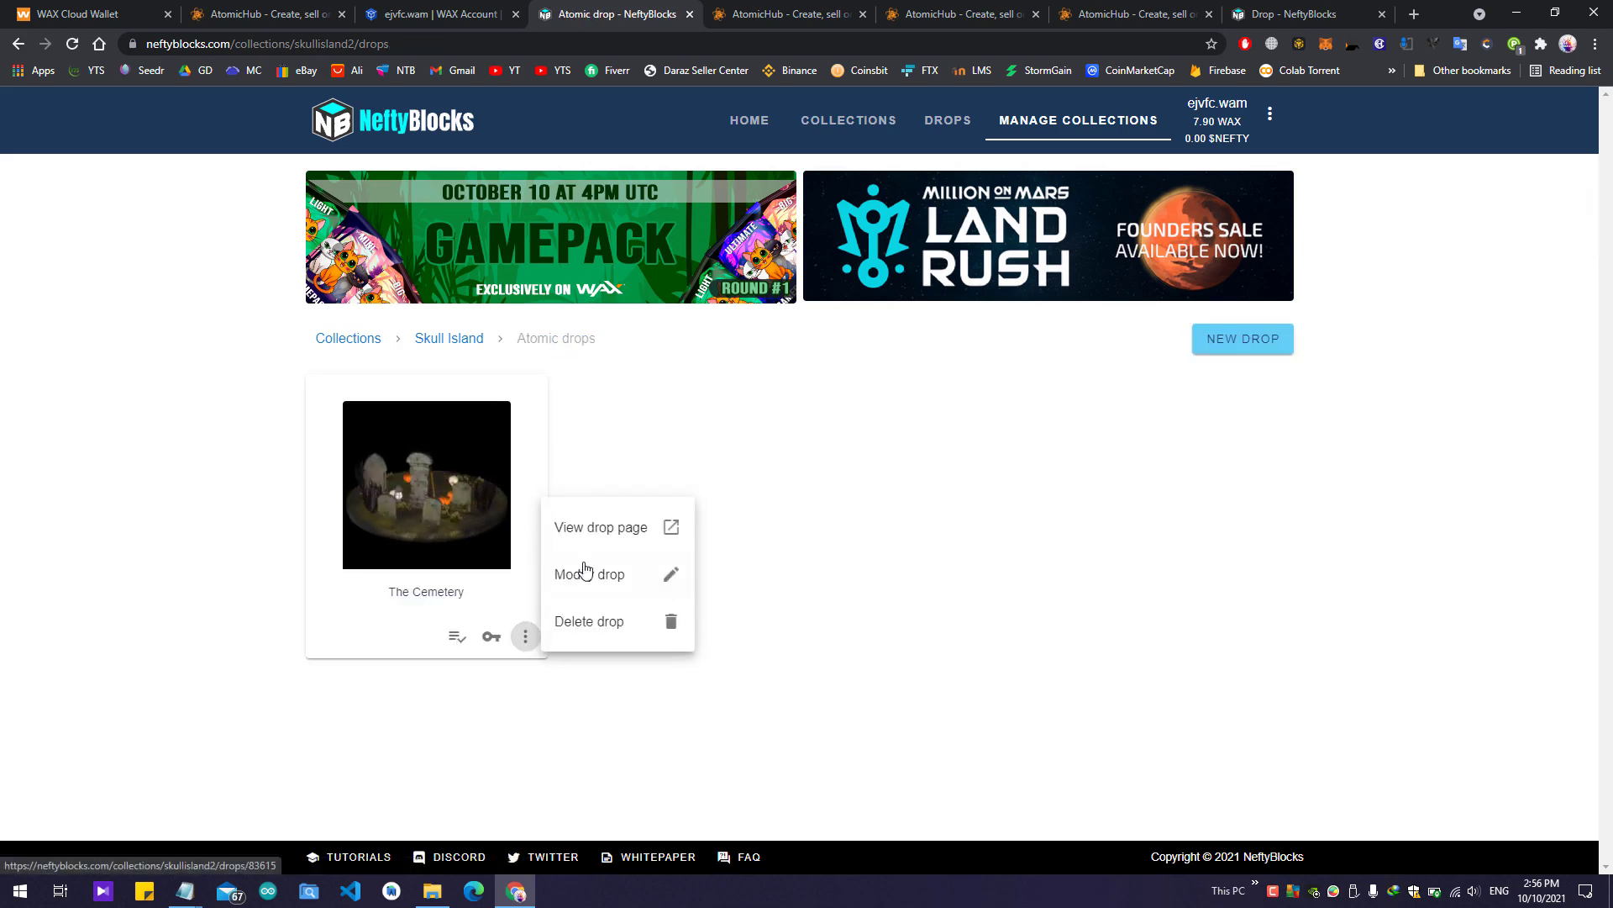
click(641, 632)
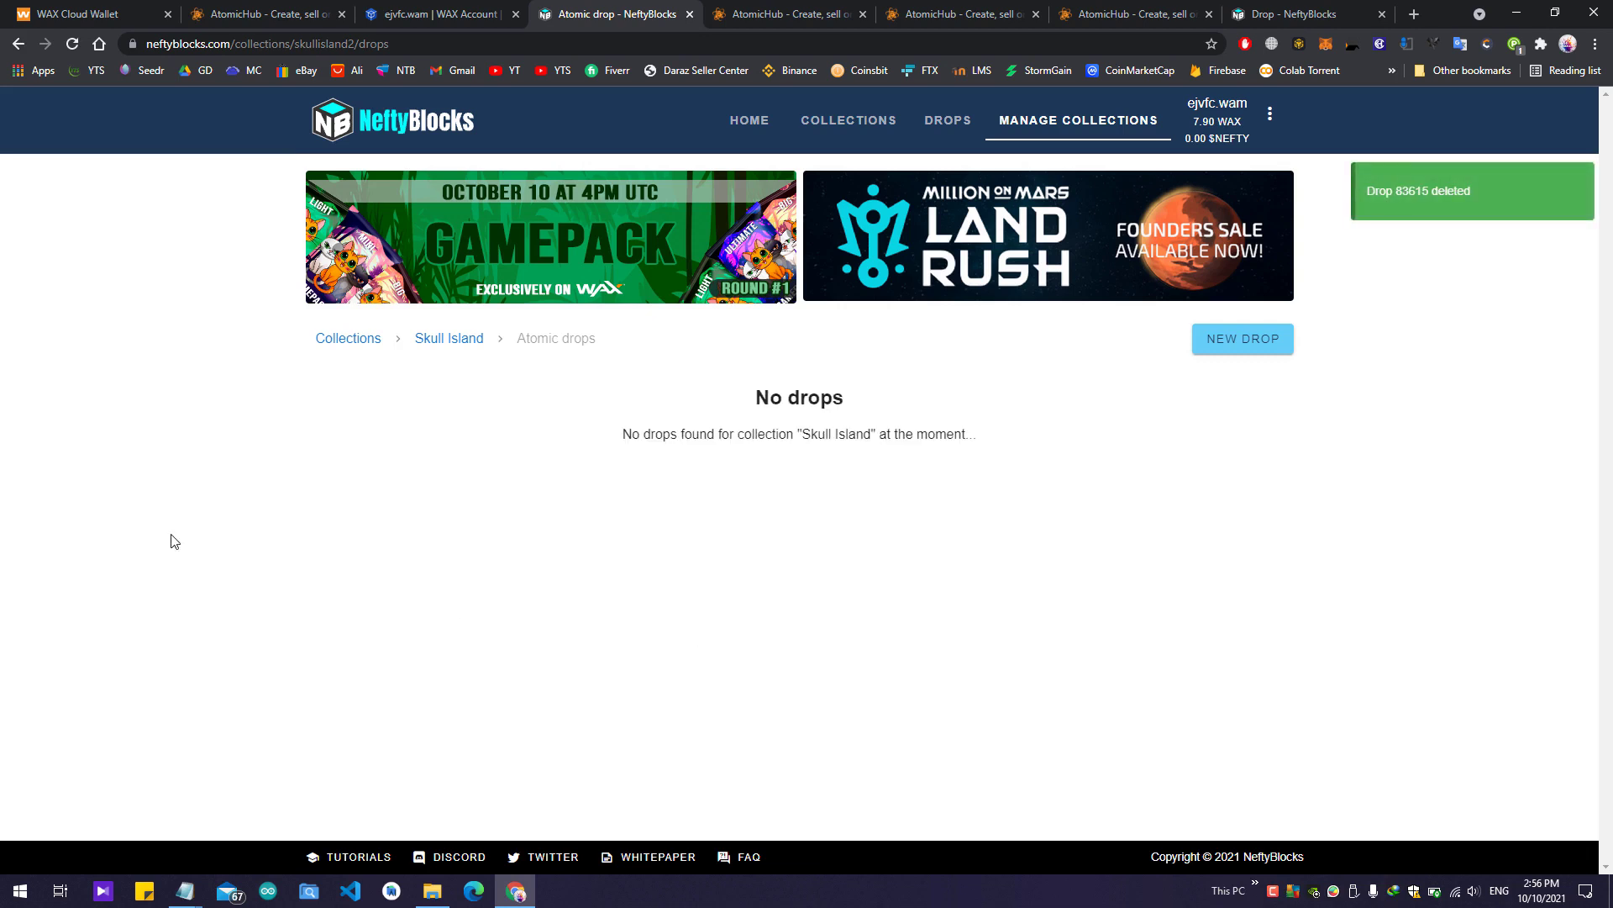
Step: Reload The Cemetery's regular AtomicHub drop page to check the deletion, and close both the private-link and regular drop pages
click(864, 3)
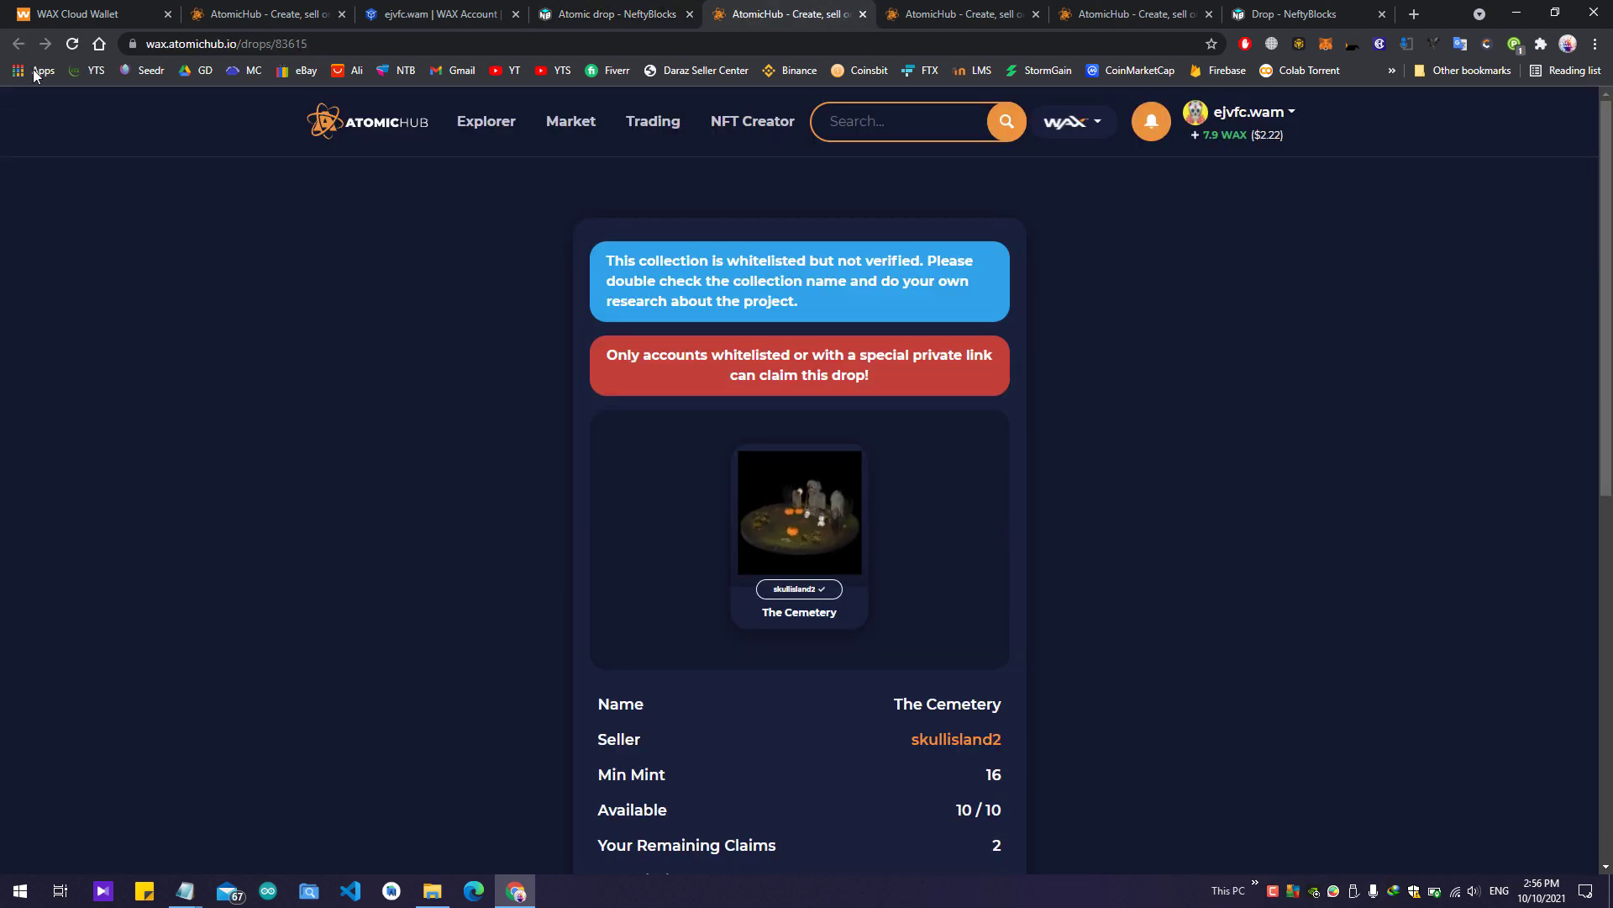
click(72, 44)
click(1021, 14)
click(1036, 14)
click(799, 10)
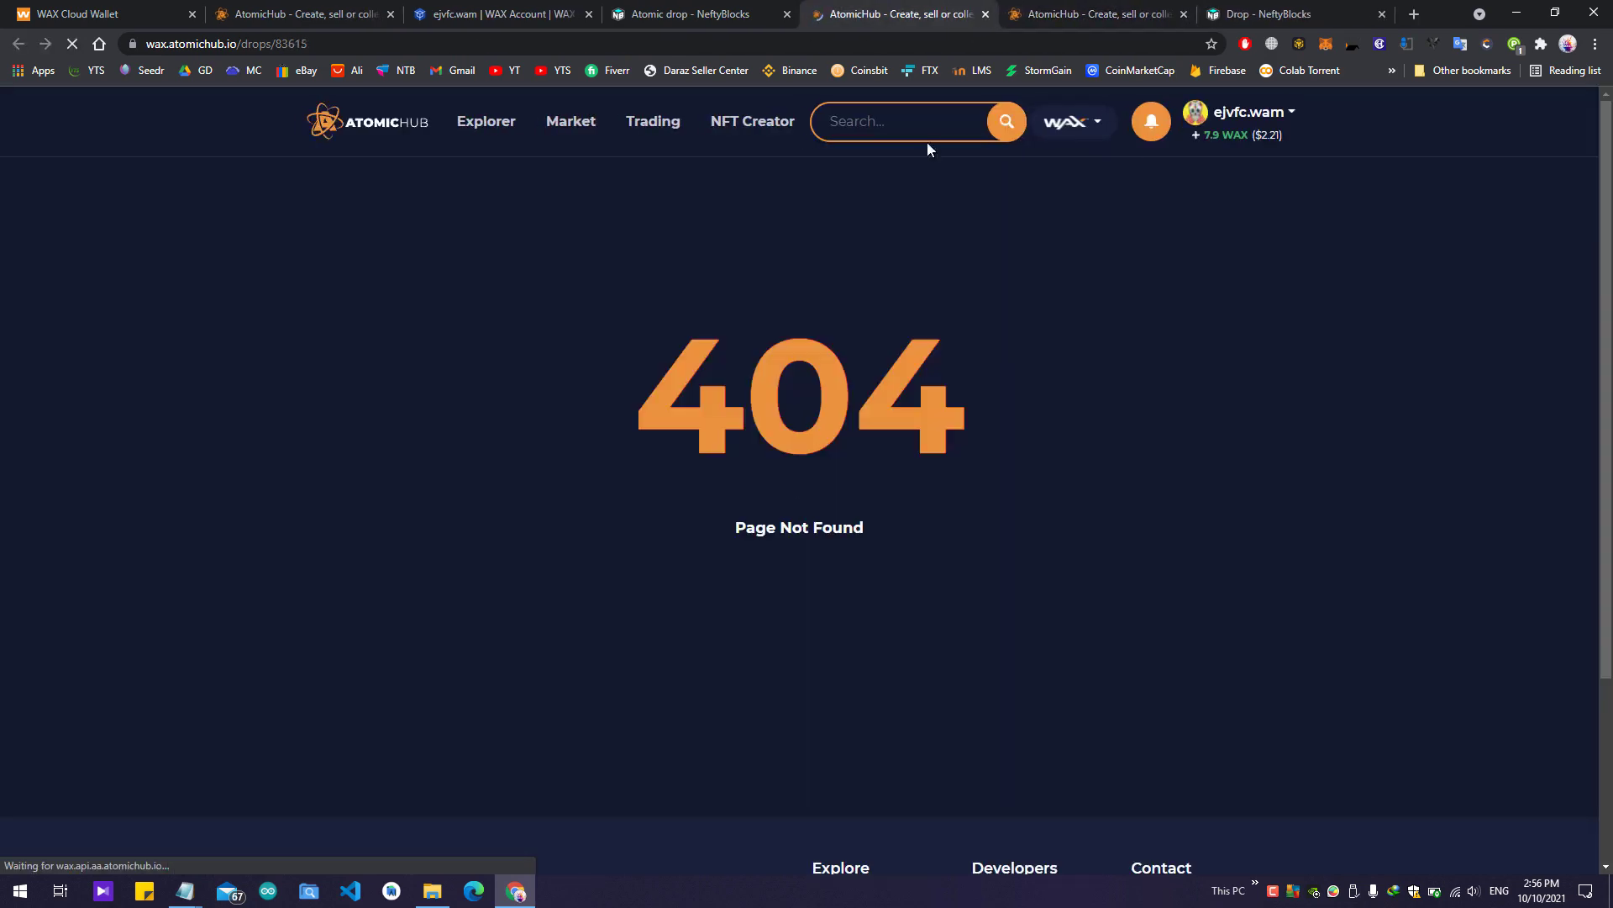
click(983, 15)
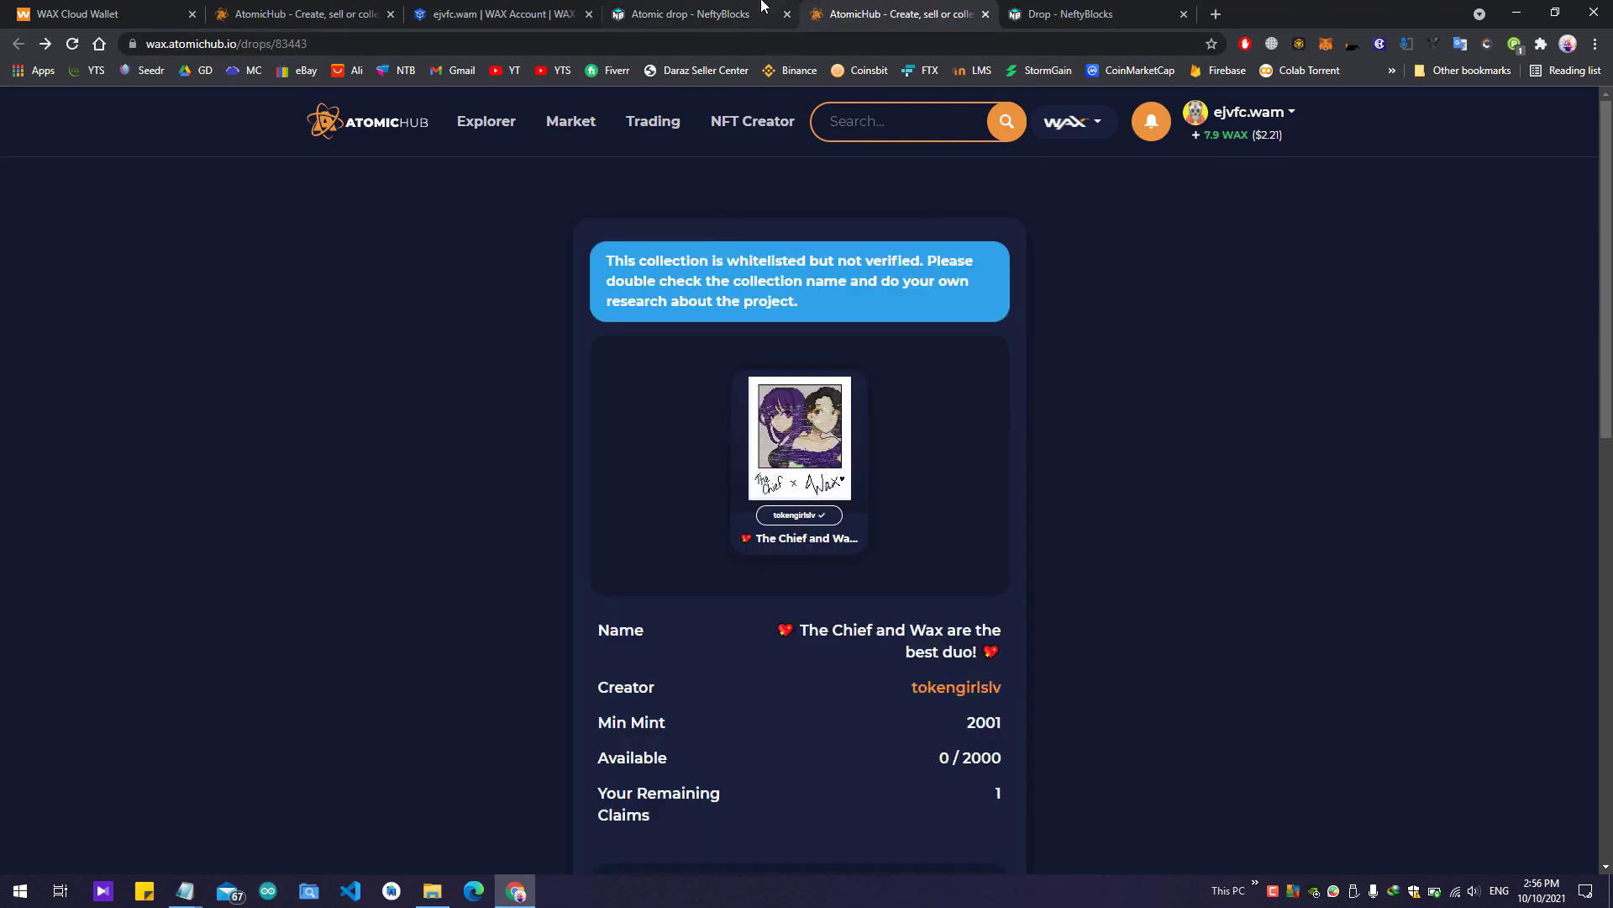
Step: Switch through the remaining drop pages and examine the BFOTD Medal drop's access notice, claim details and description on NeftyBlocks
click(1122, 14)
click(924, 10)
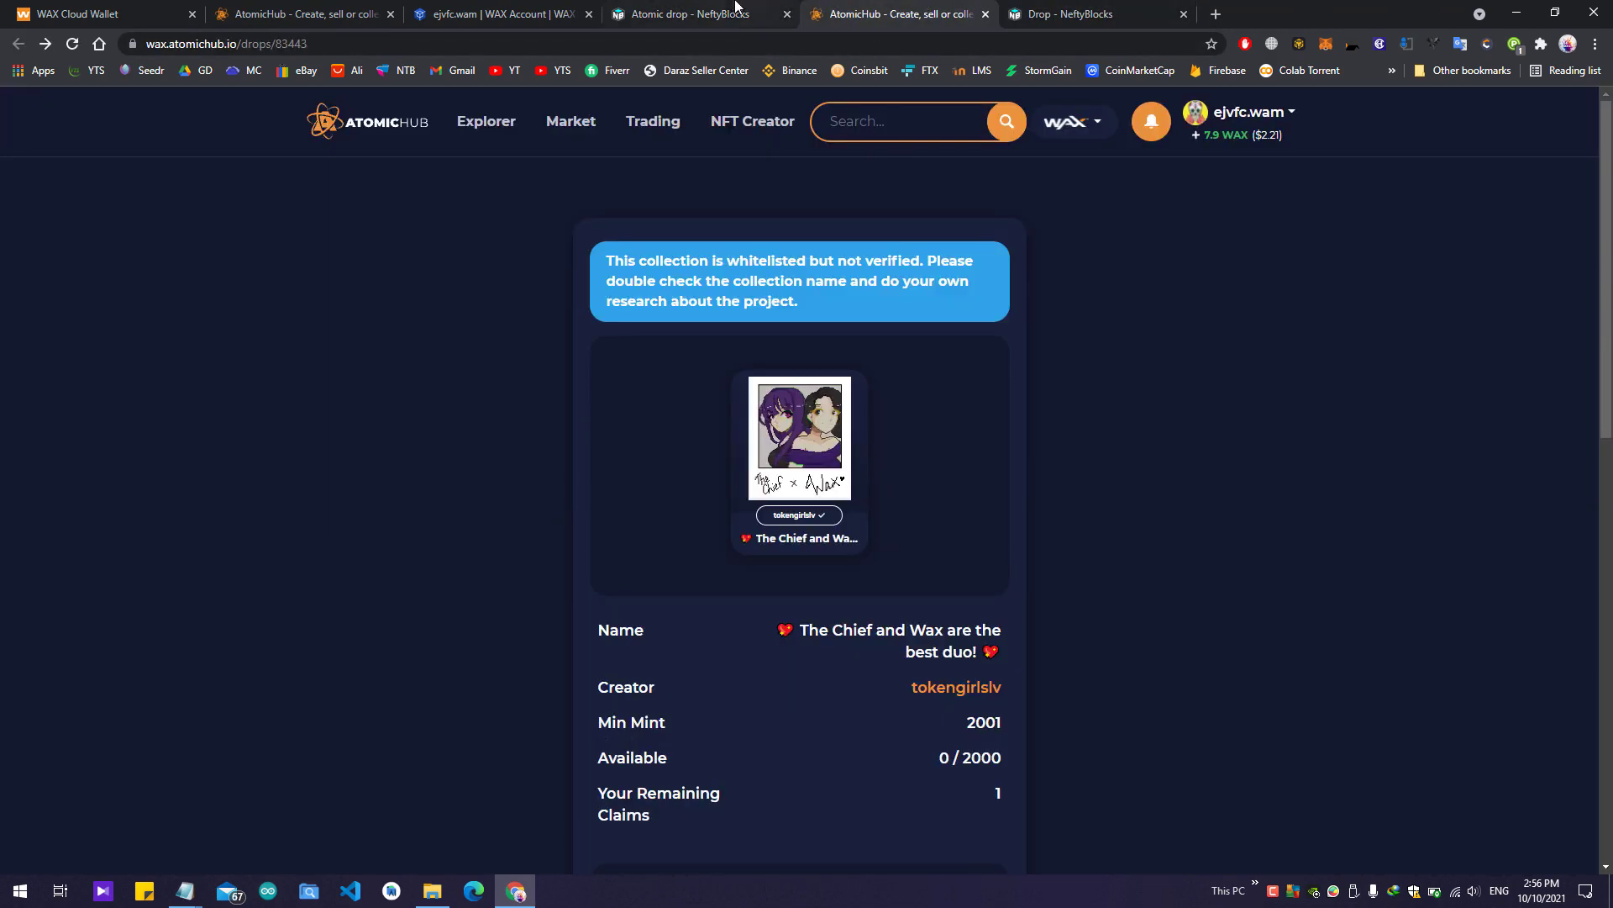
click(714, 11)
click(1046, 6)
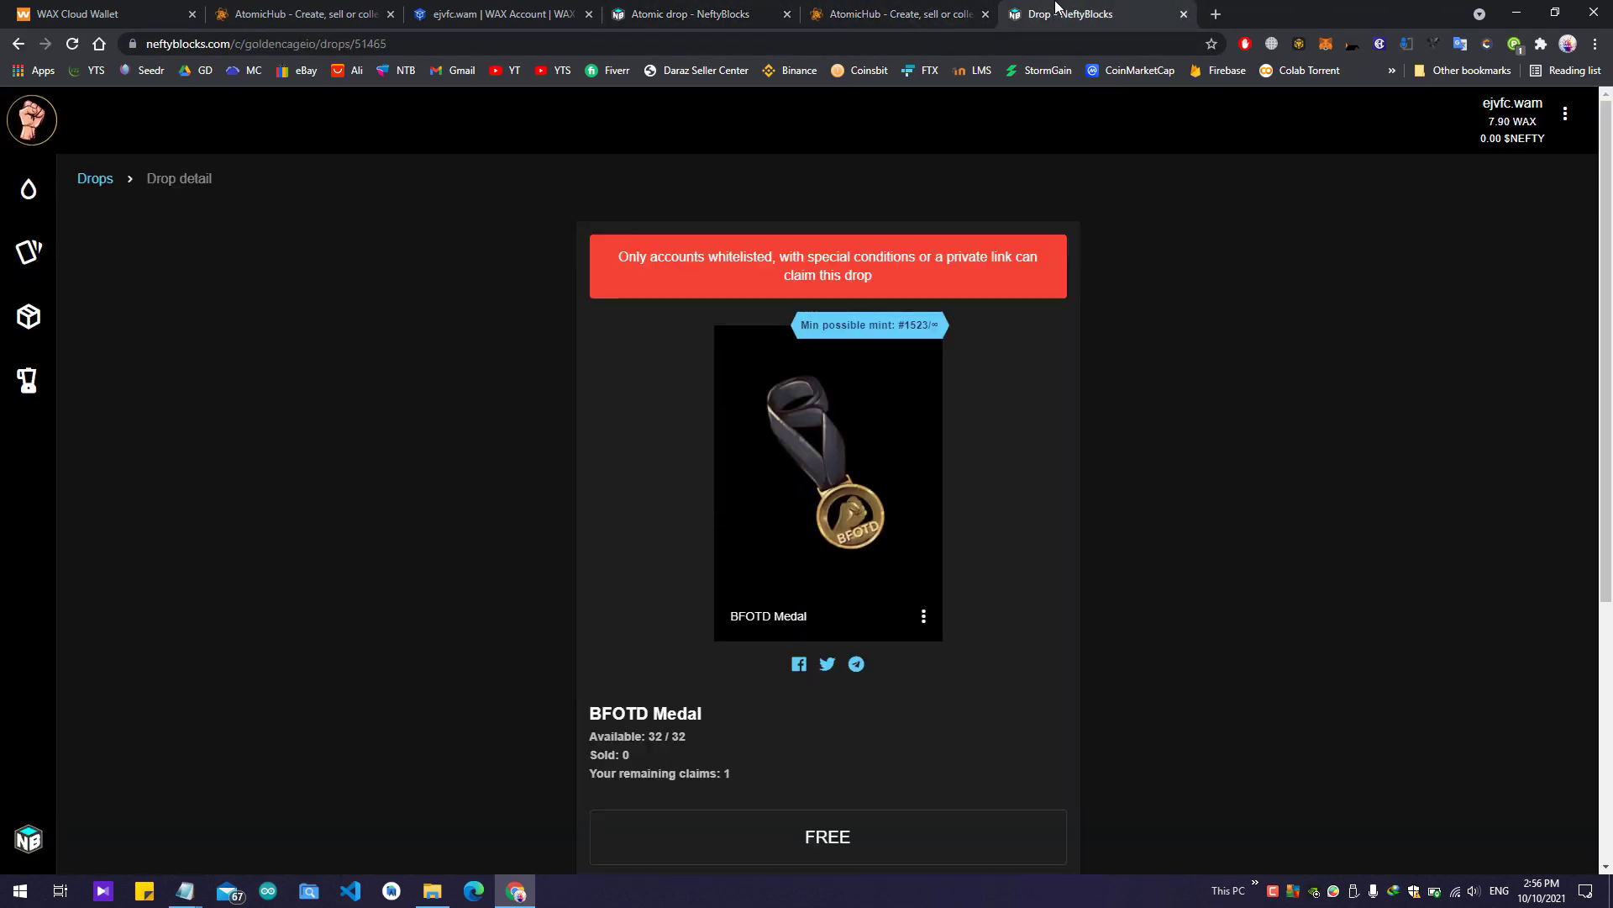
scroll(1117, 336, down, 5)
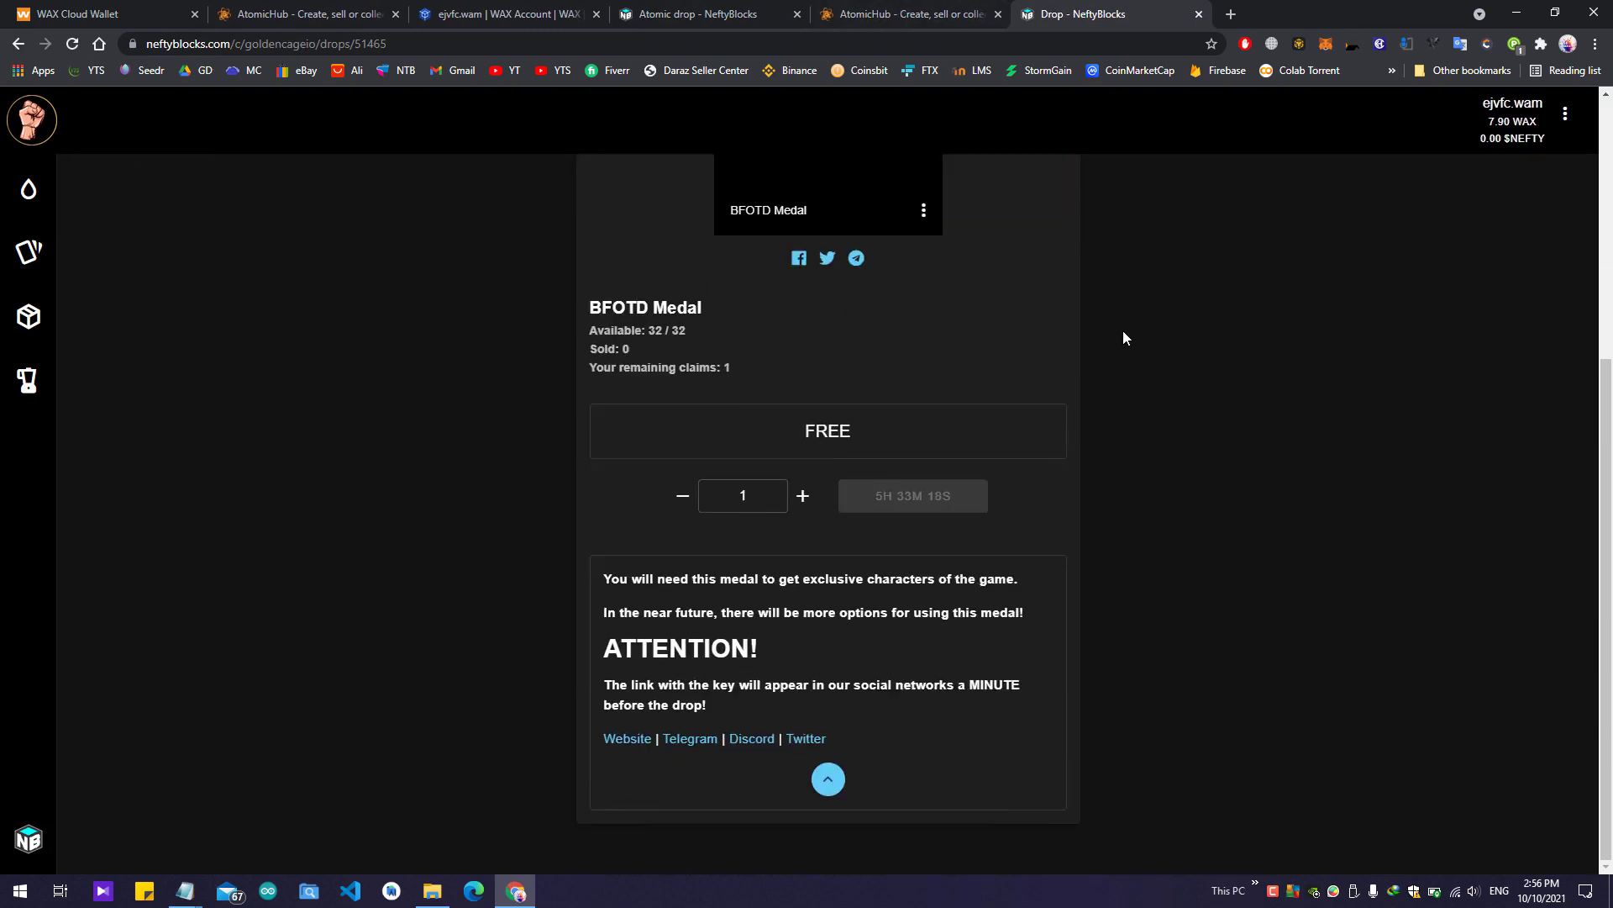
scroll(1122, 326, up, 5)
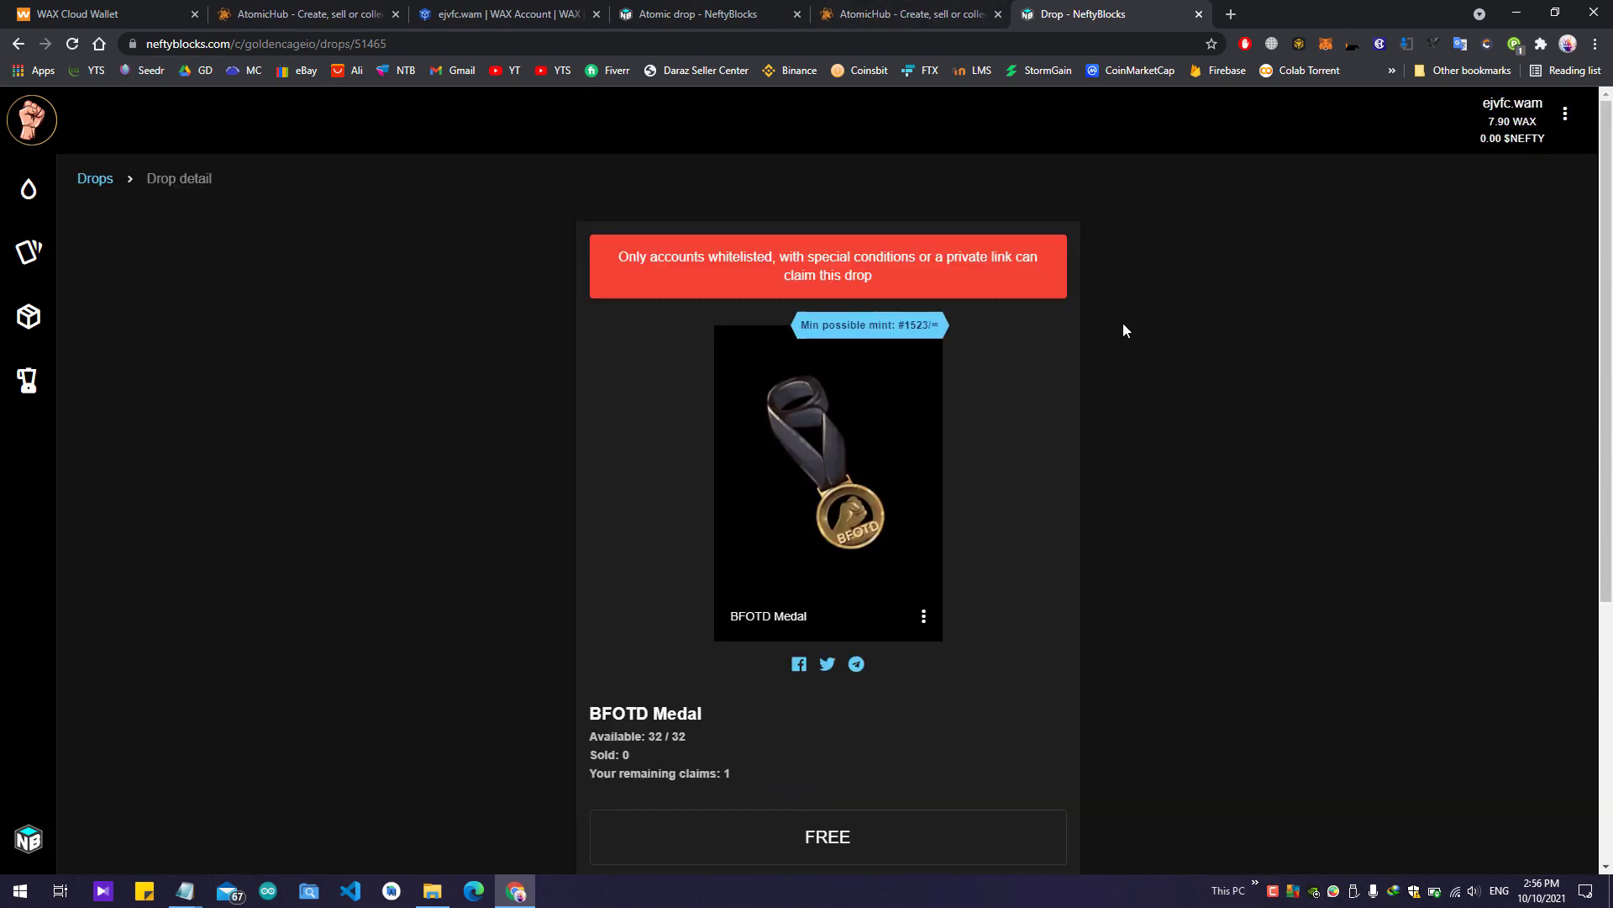
Step: Close the BFOTD Medal and tokengirlslv drop pages, and return to the Skull Island collection's overview in NeftyBlocks
click(1199, 14)
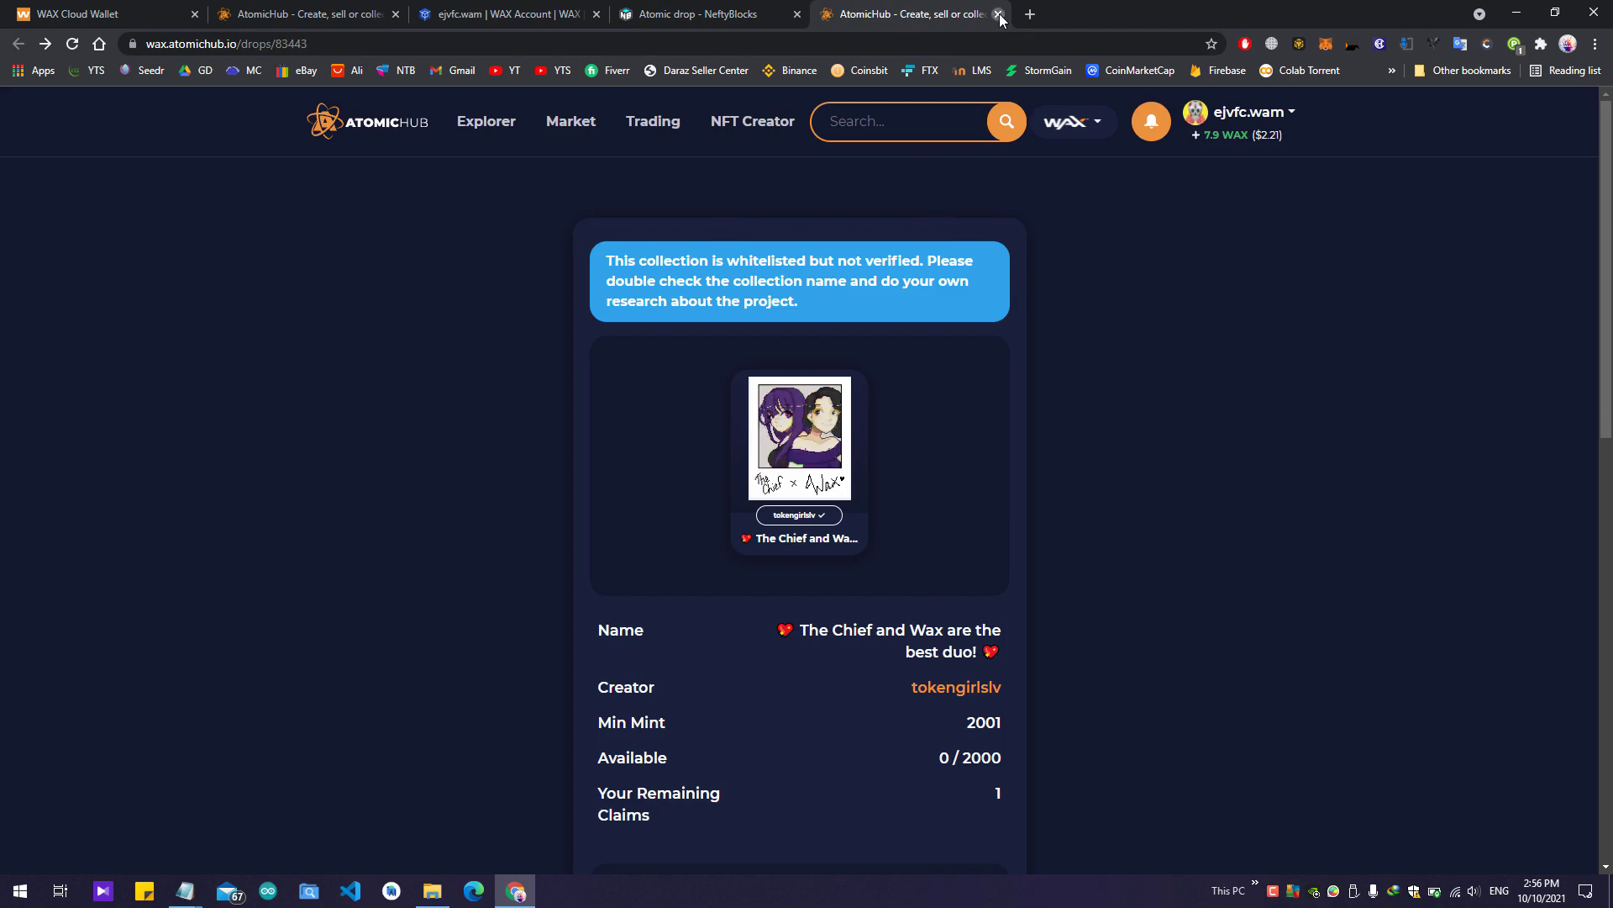
click(997, 14)
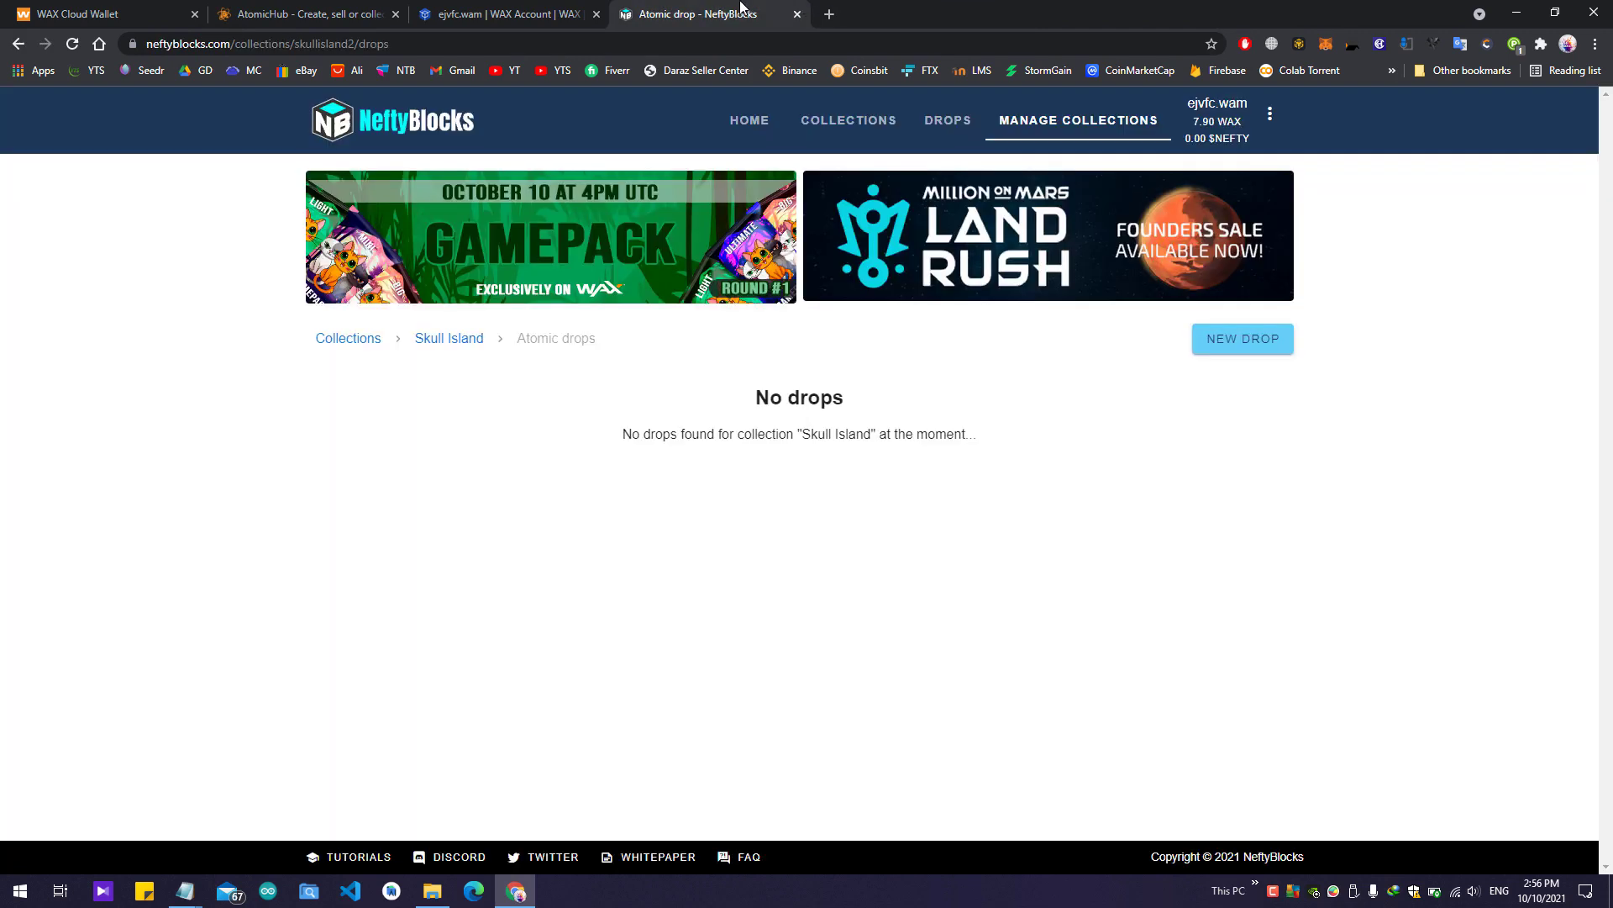
click(445, 340)
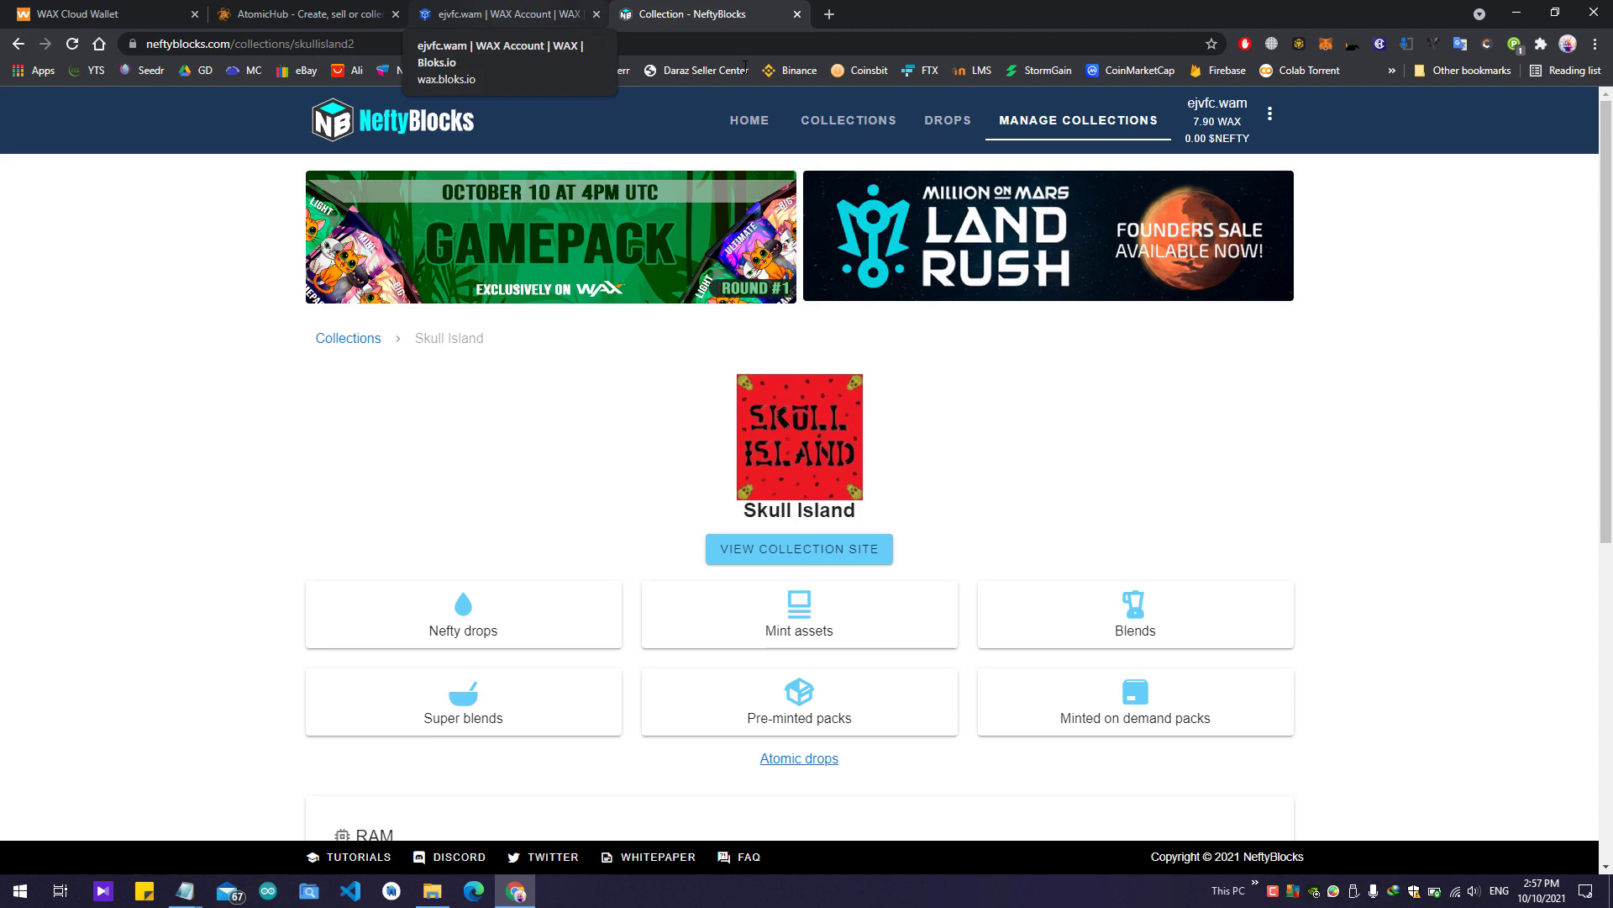
Step: Examine the Skull Island collection's management options, RAM allocations and token balance section
drag(1605, 225, 1611, 138)
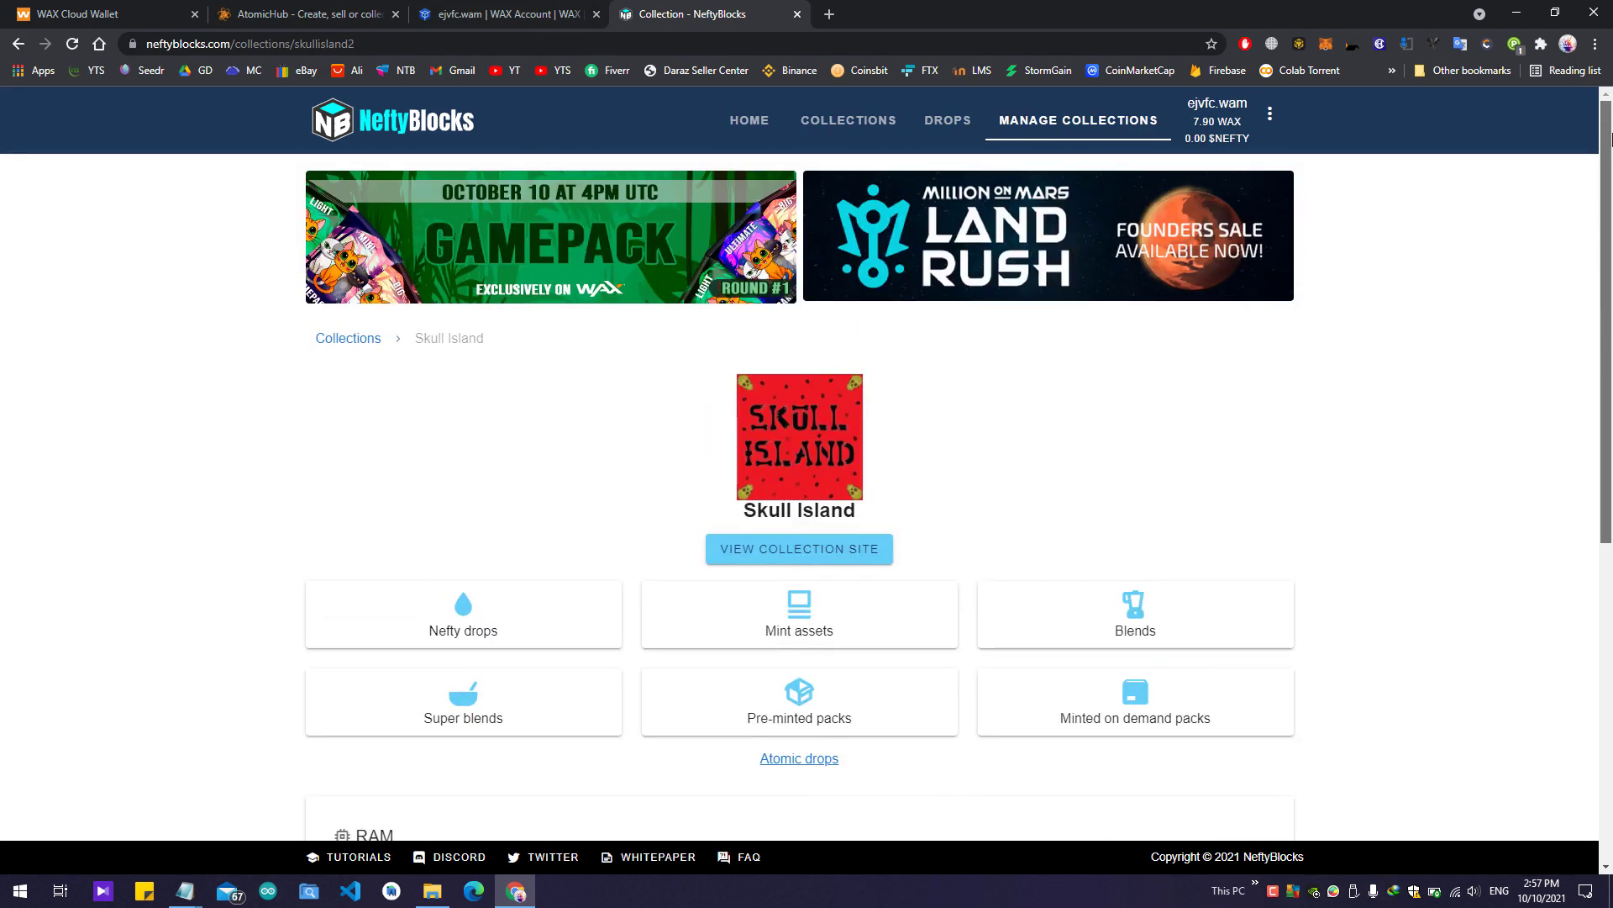
drag(1611, 300, 1610, 198)
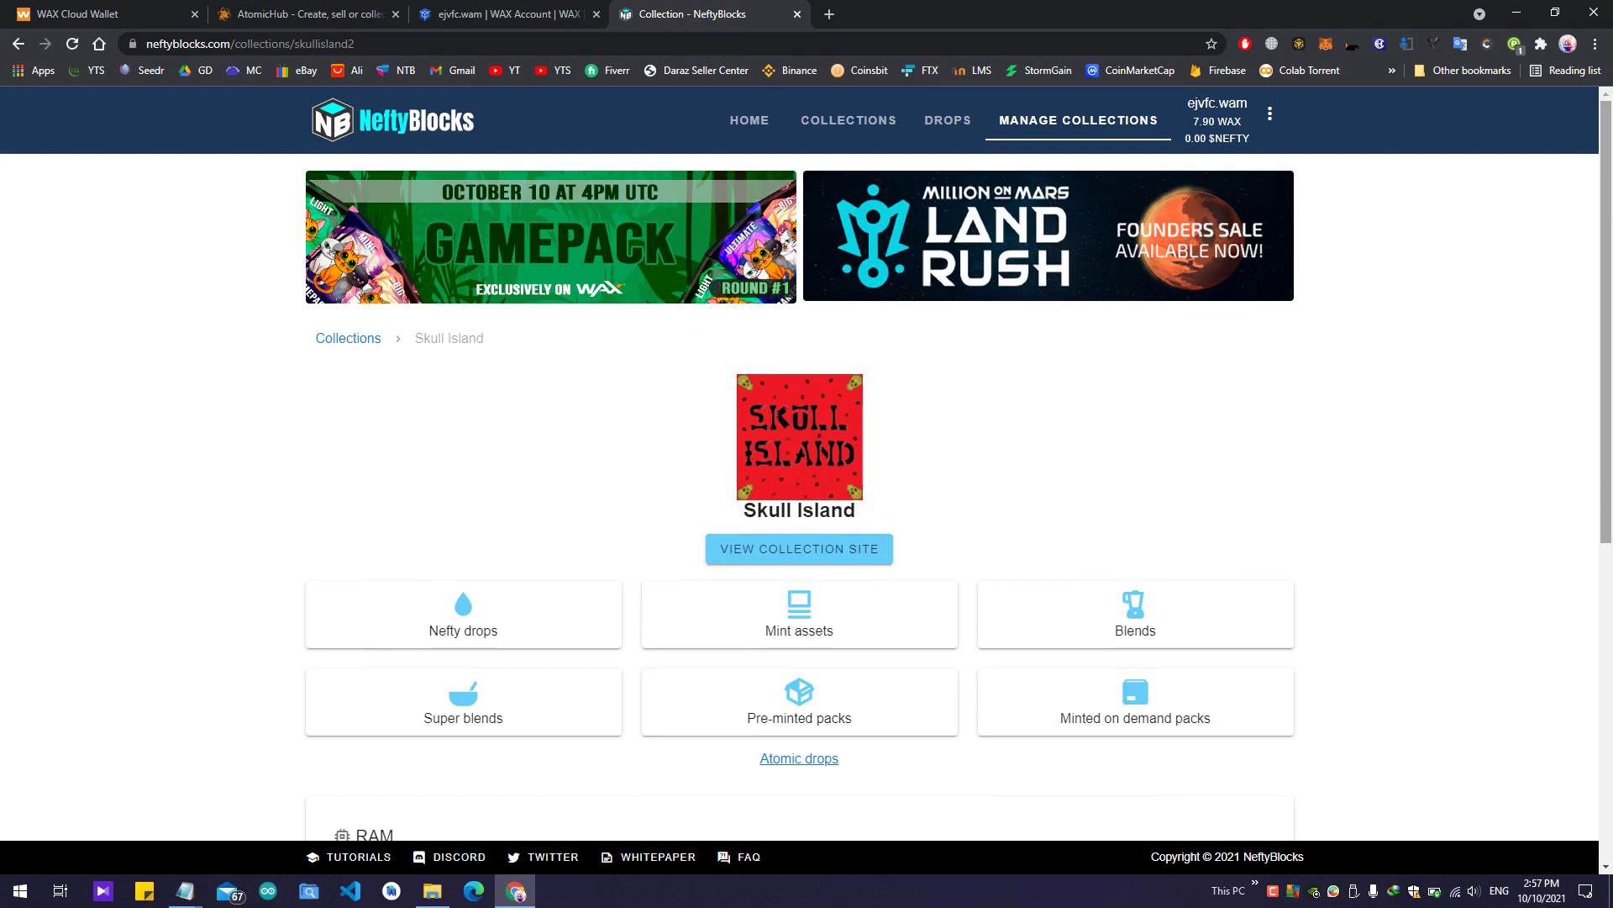
drag(1610, 236, 1611, 172)
drag(1611, 193, 1611, 510)
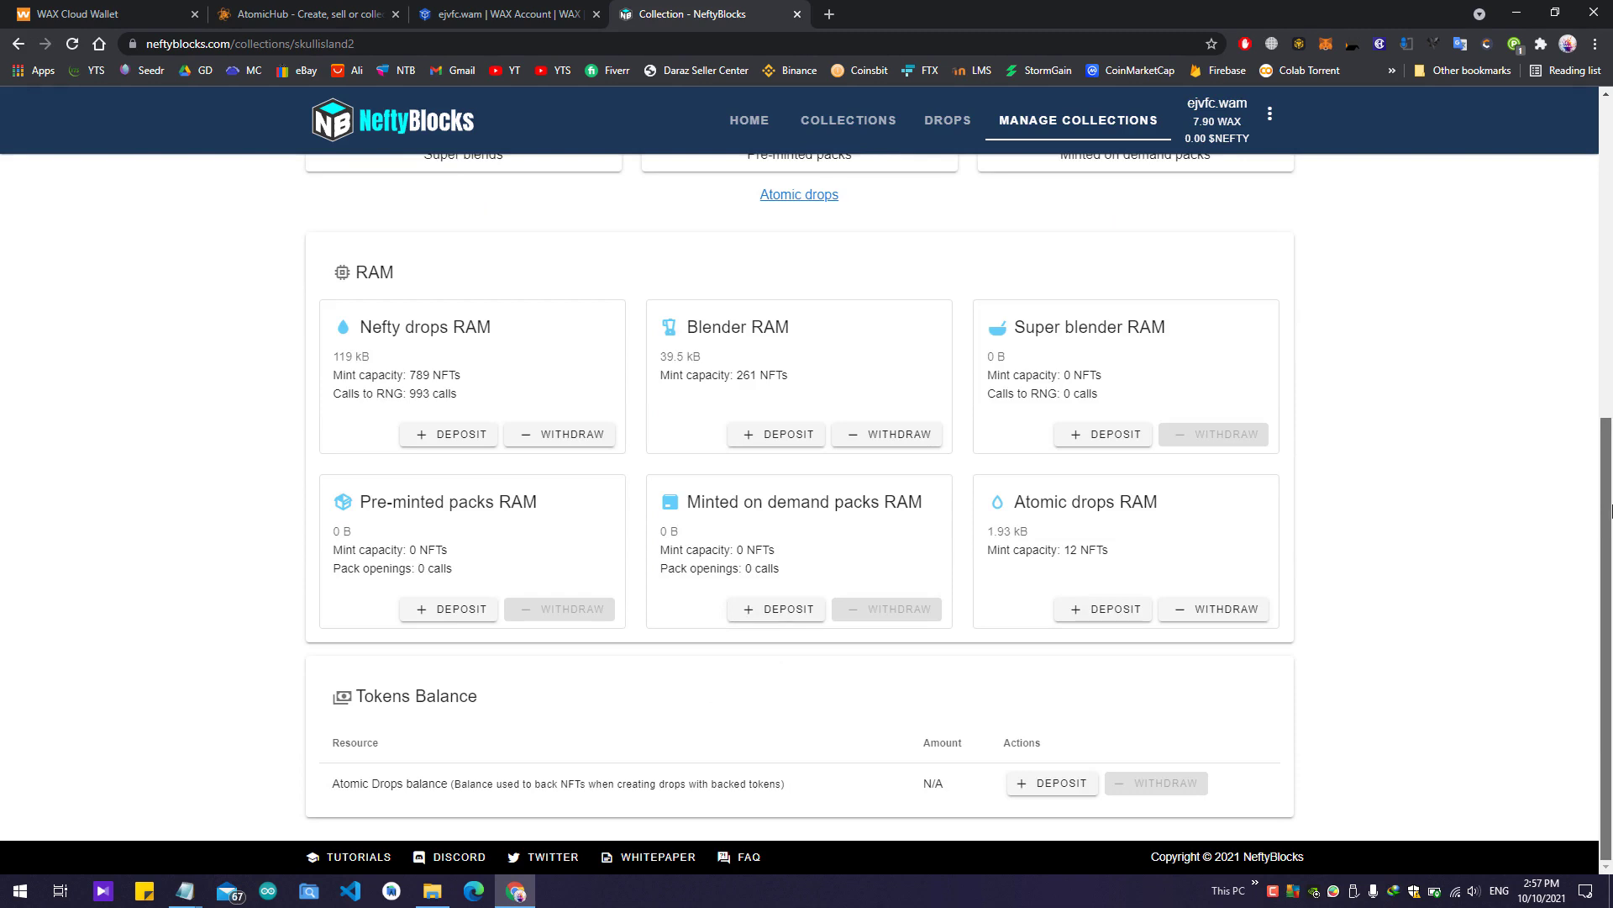
drag(1611, 504, 1611, 157)
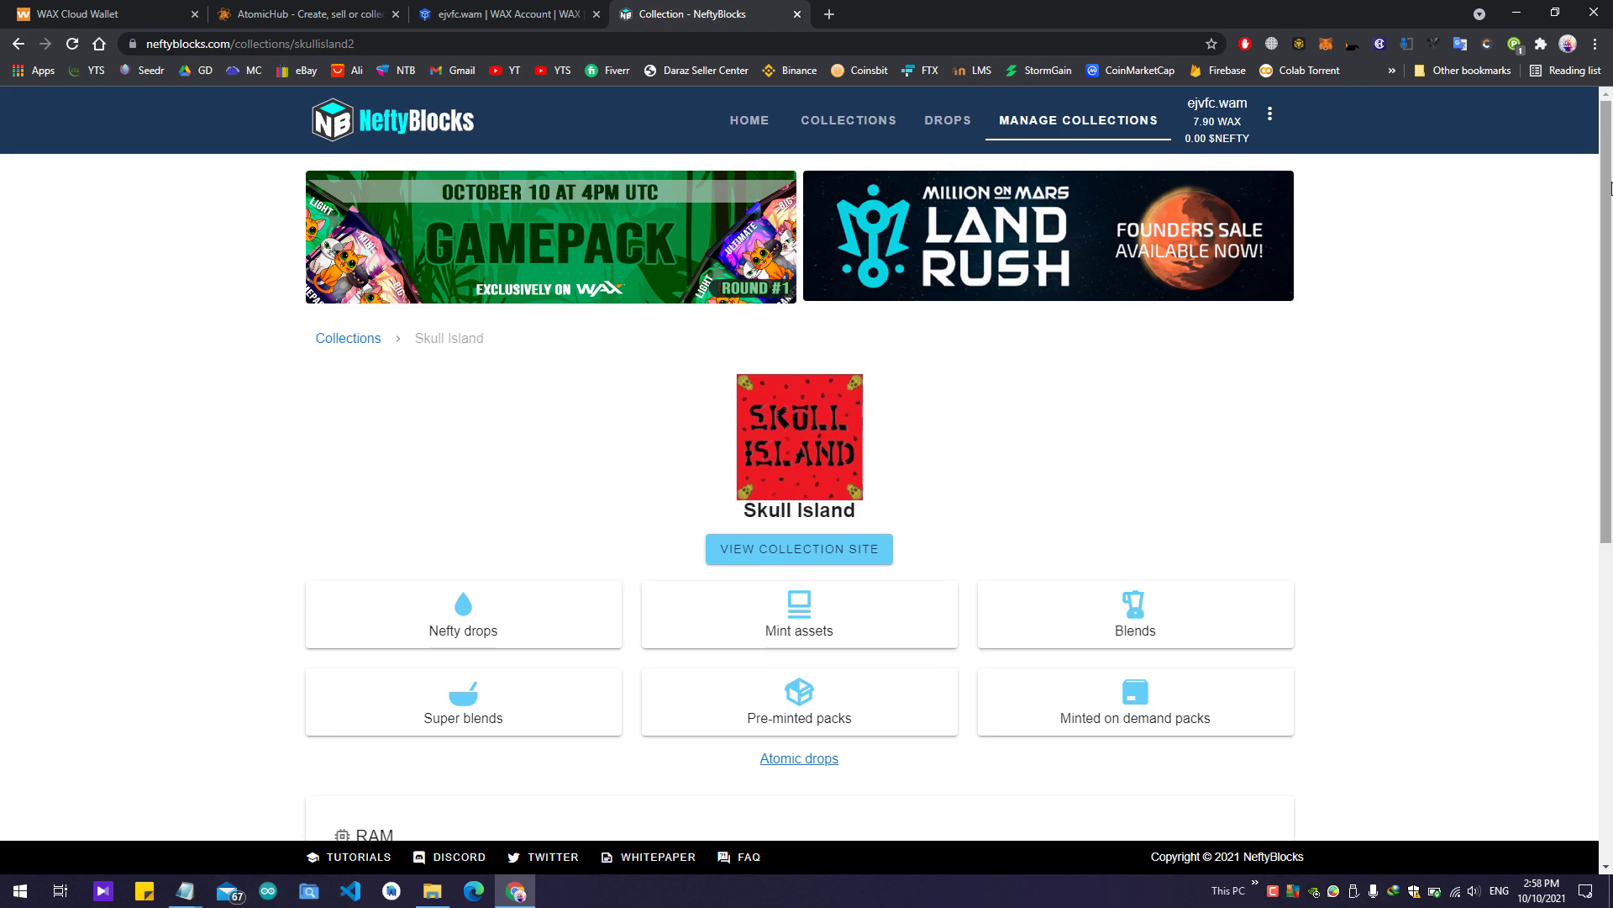
scroll(1609, 156, down, 1)
scroll(1607, 143, up, 1)
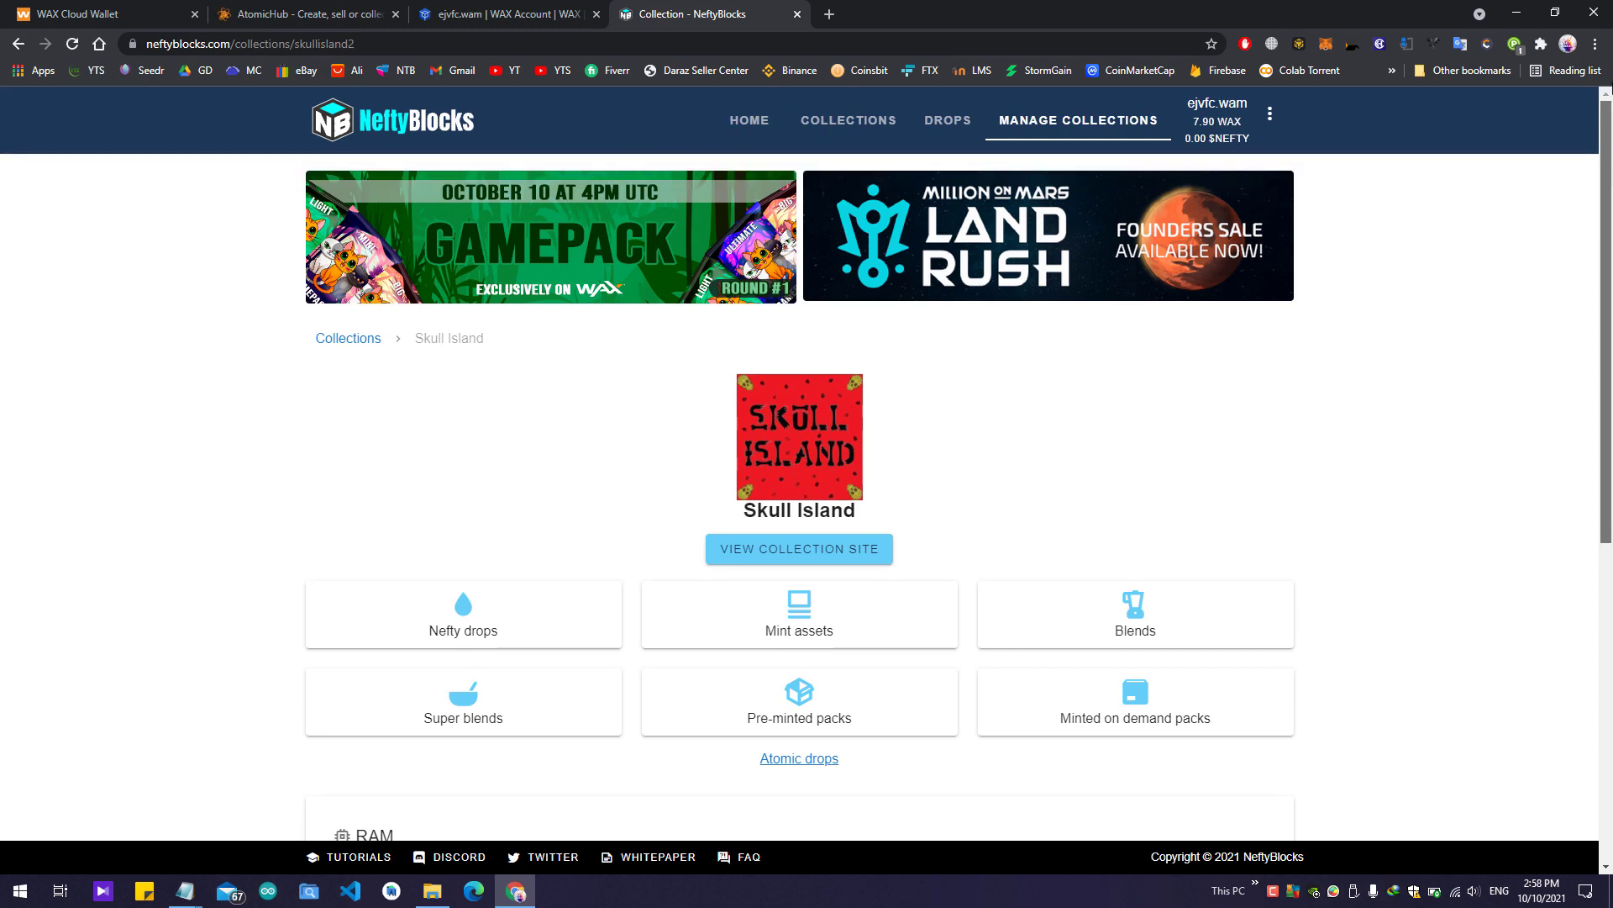